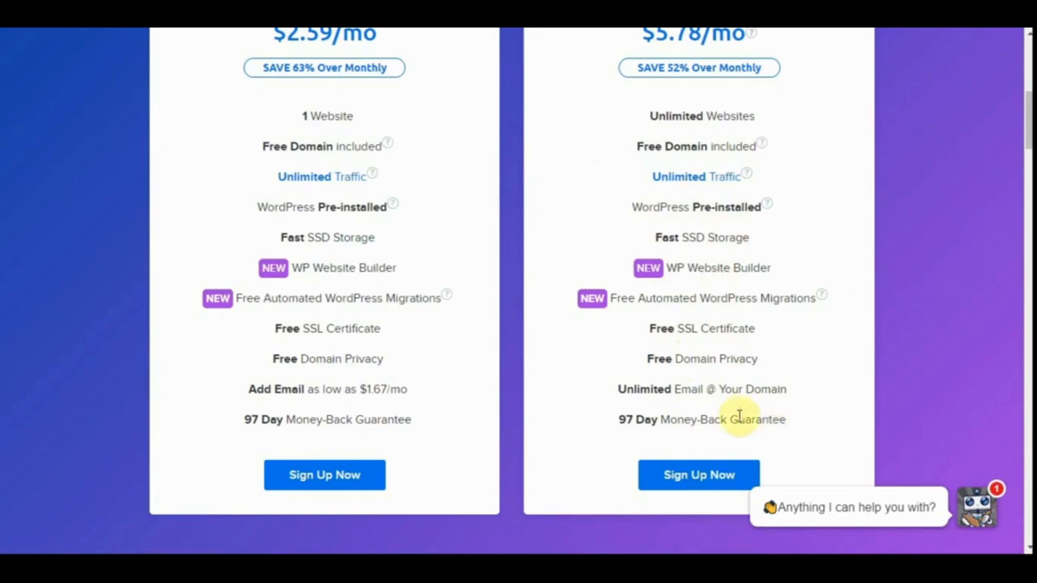
Sign up for the Shared Unlimited hosting plan and choose the yearly billing term.
left_click(707, 478)
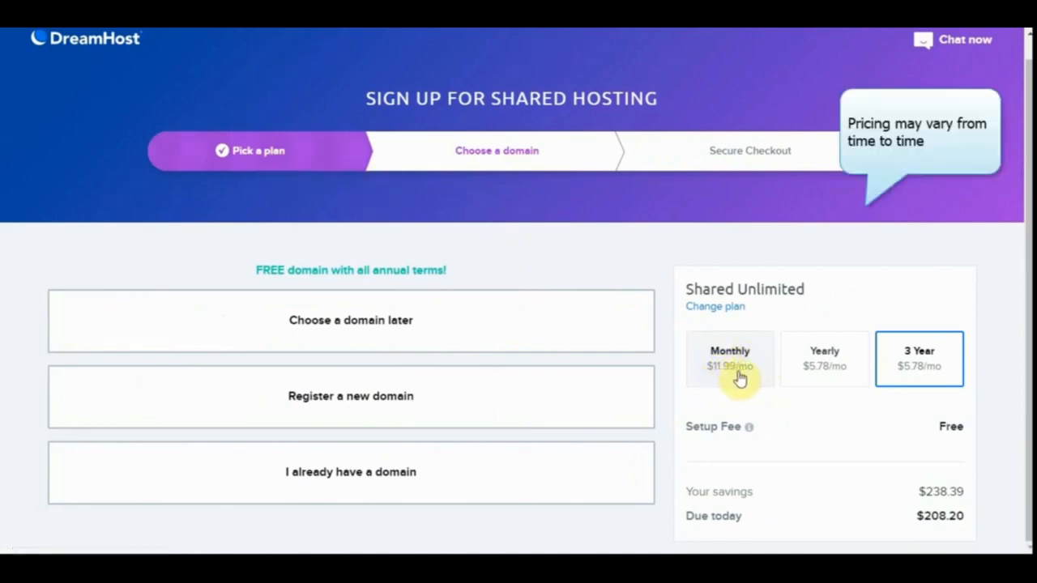
left_click(821, 363)
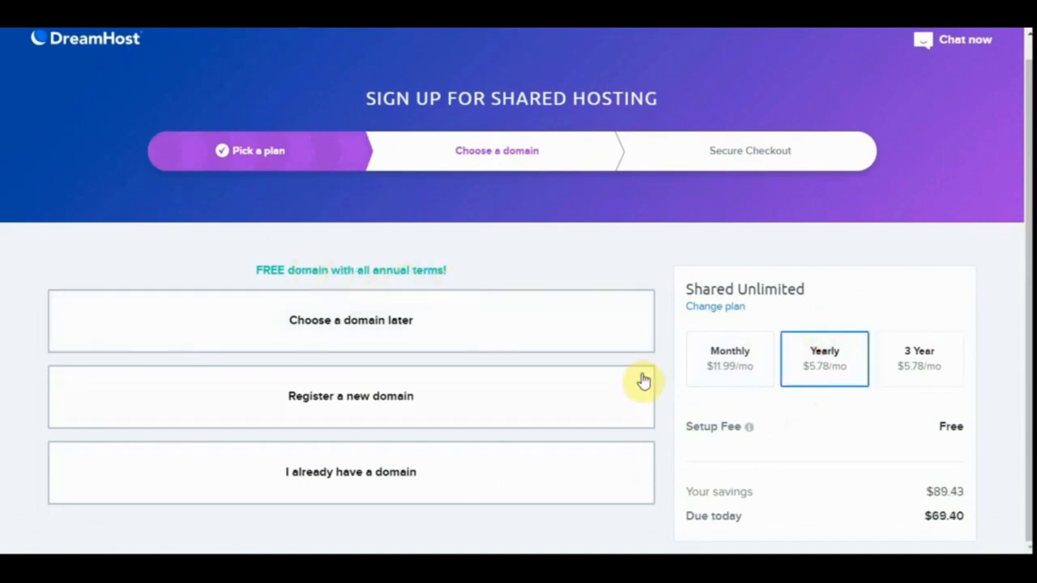
left_click(720, 364)
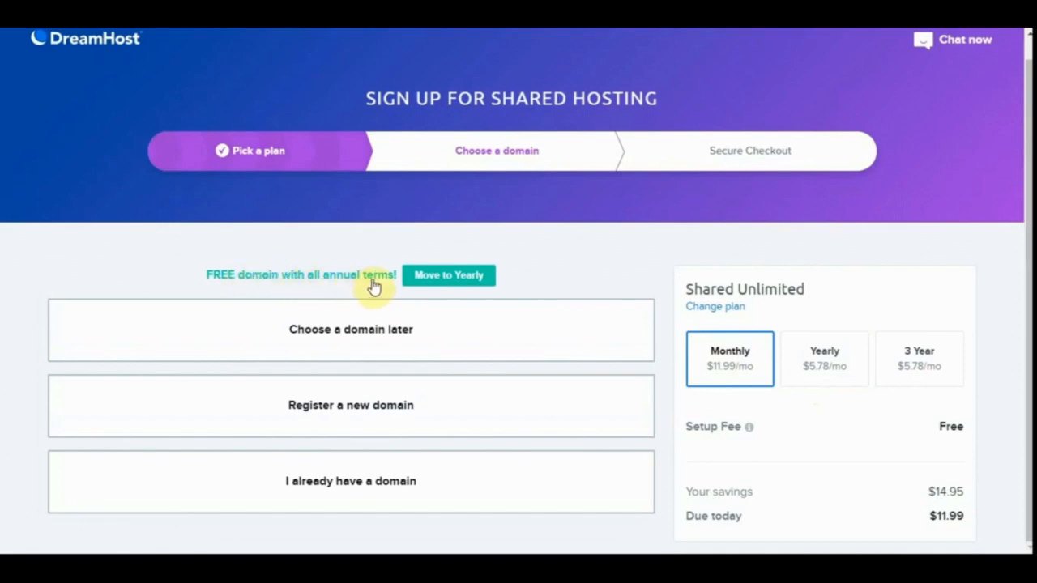
left_click(827, 350)
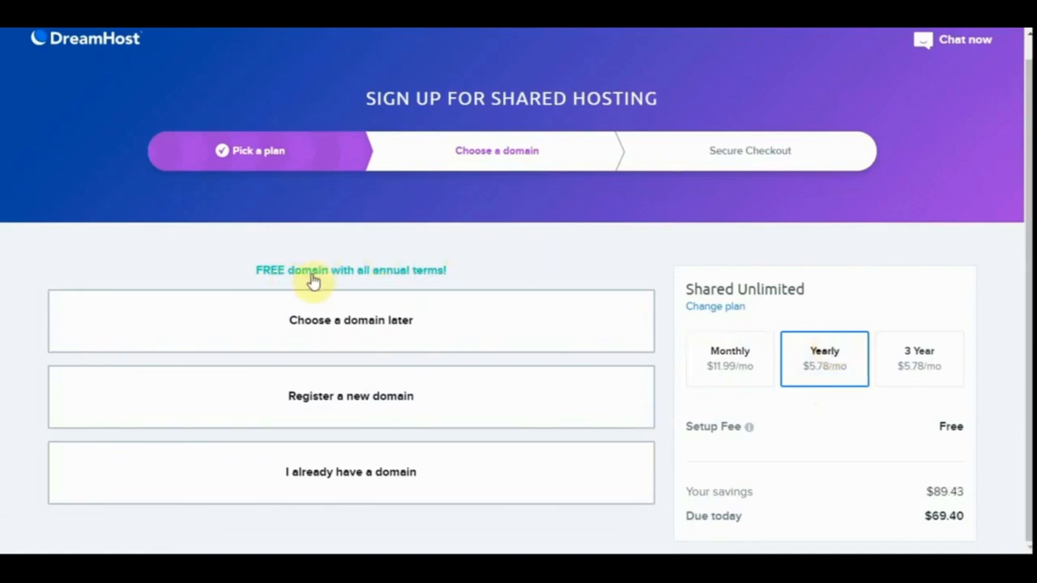
Choose to register a new domain and search for chetanscoolstore.com.
left_click(398, 412)
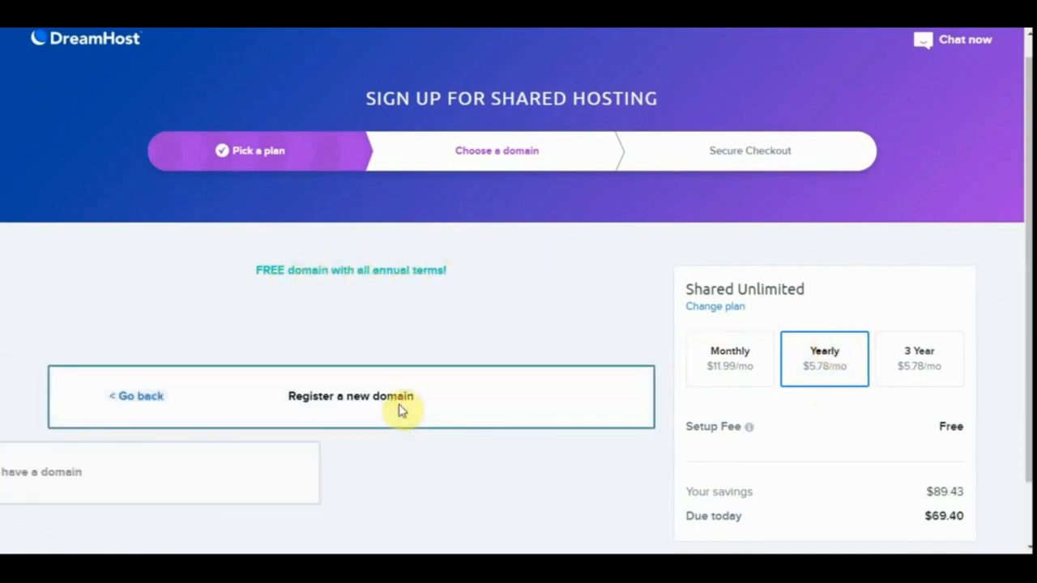
left_click(324, 409)
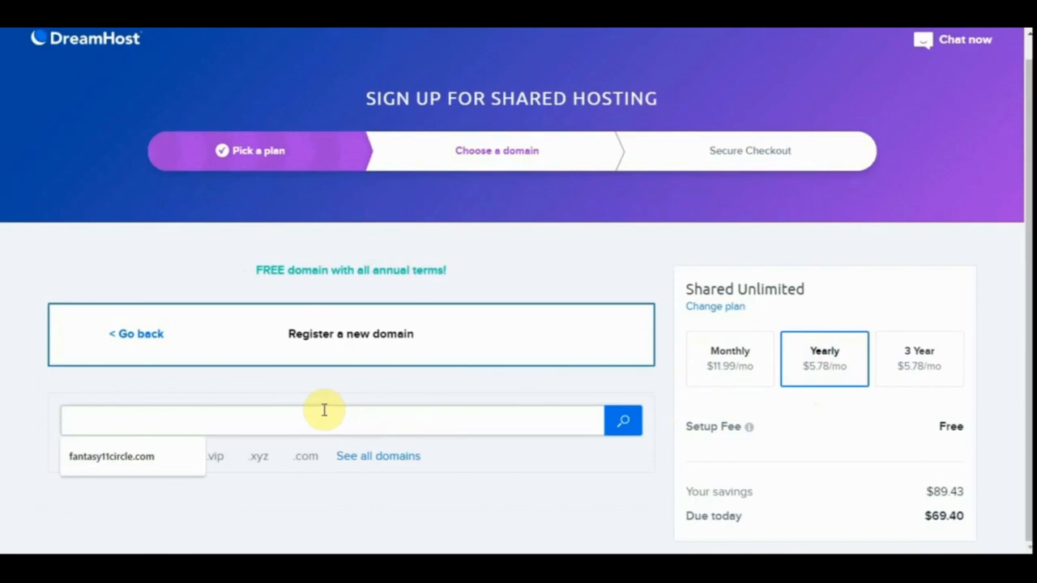
type("chetanscoolstore.com")
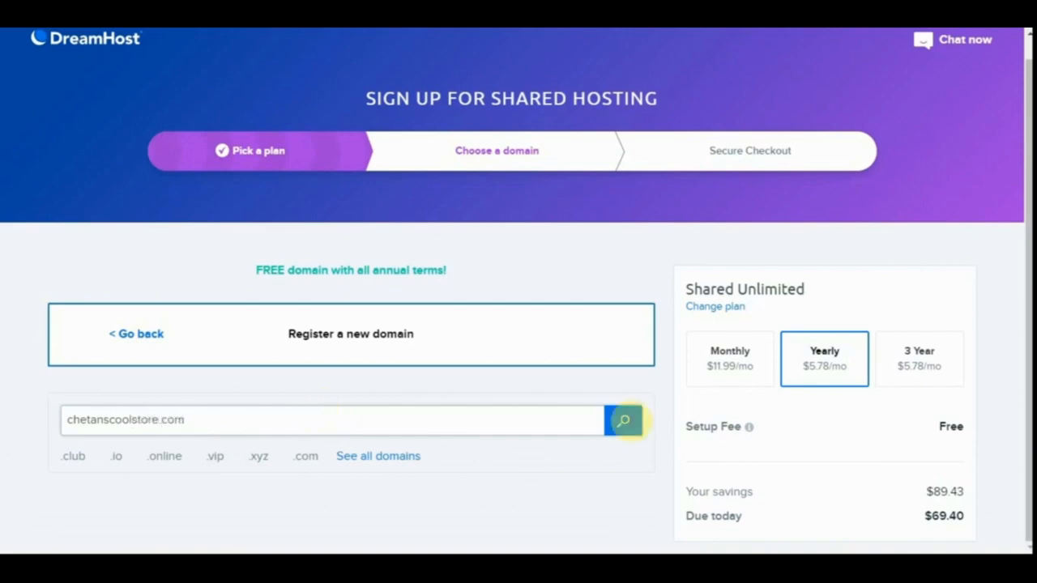
left_click(624, 434)
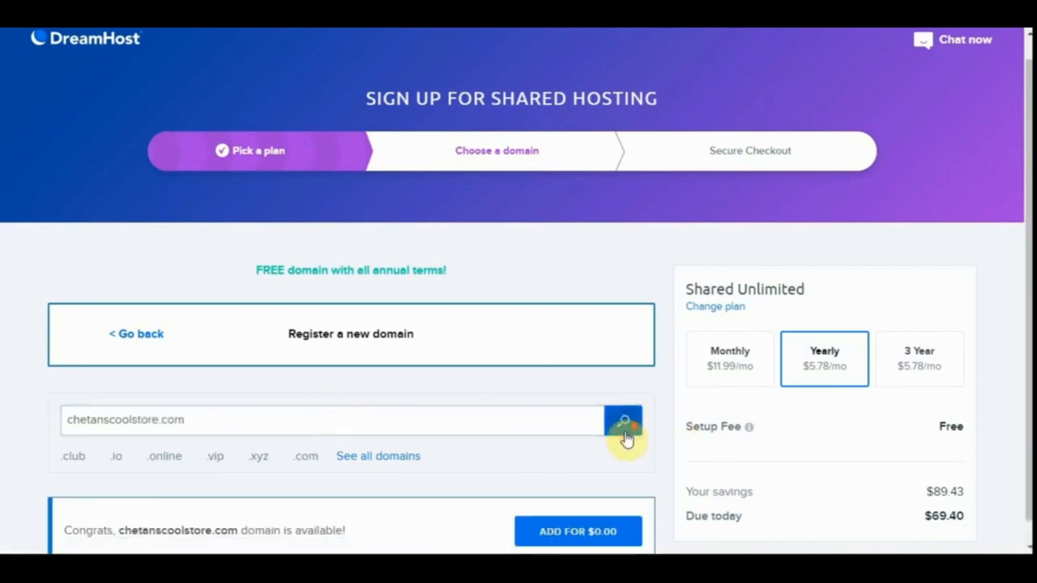
Add the chetanscoolstore.com domain to the hosting order for $0.00.
scroll(624, 440, "down", 1)
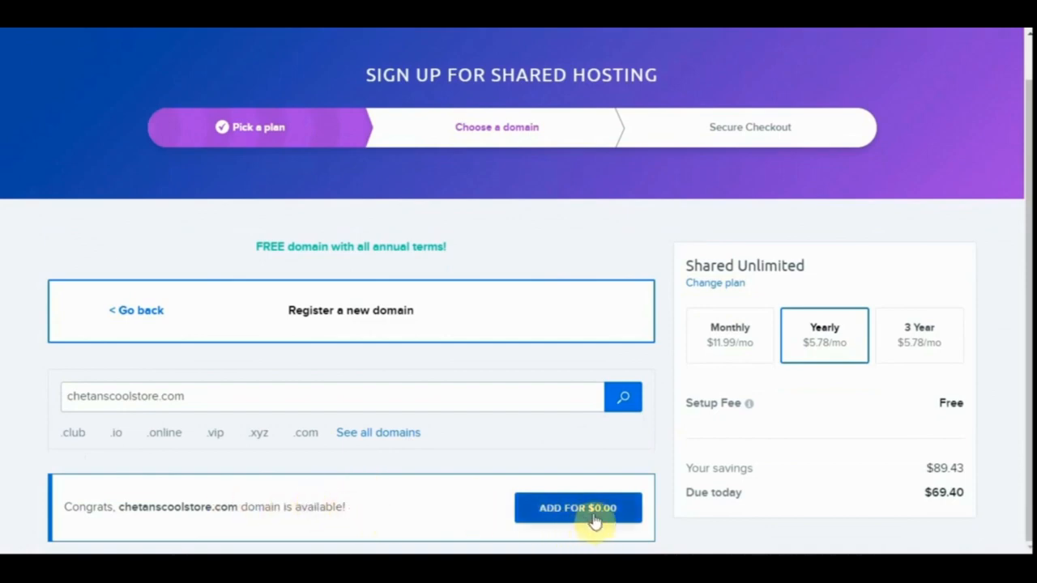
double_click(255, 399)
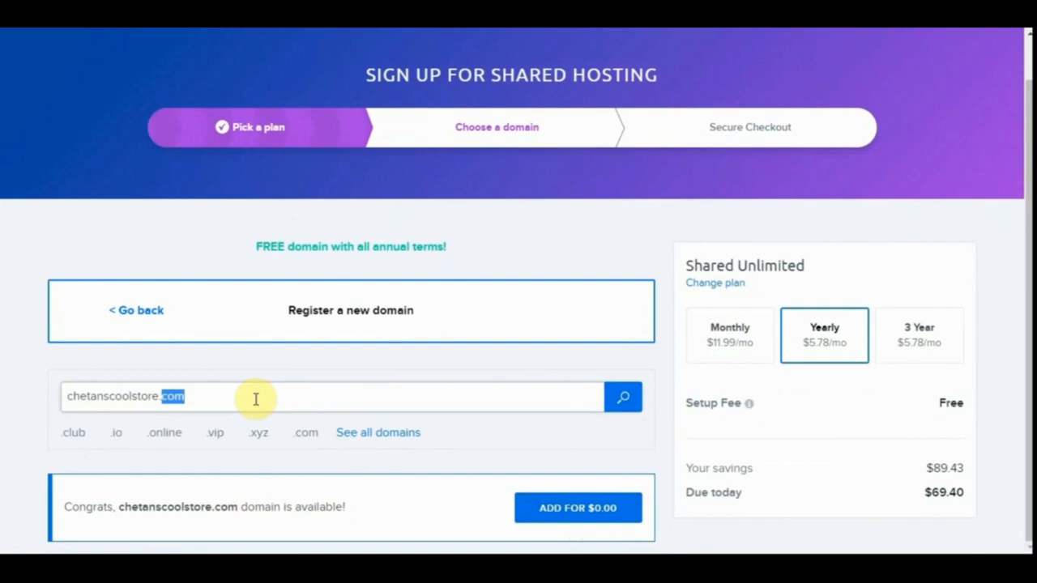
triple_click(254, 397)
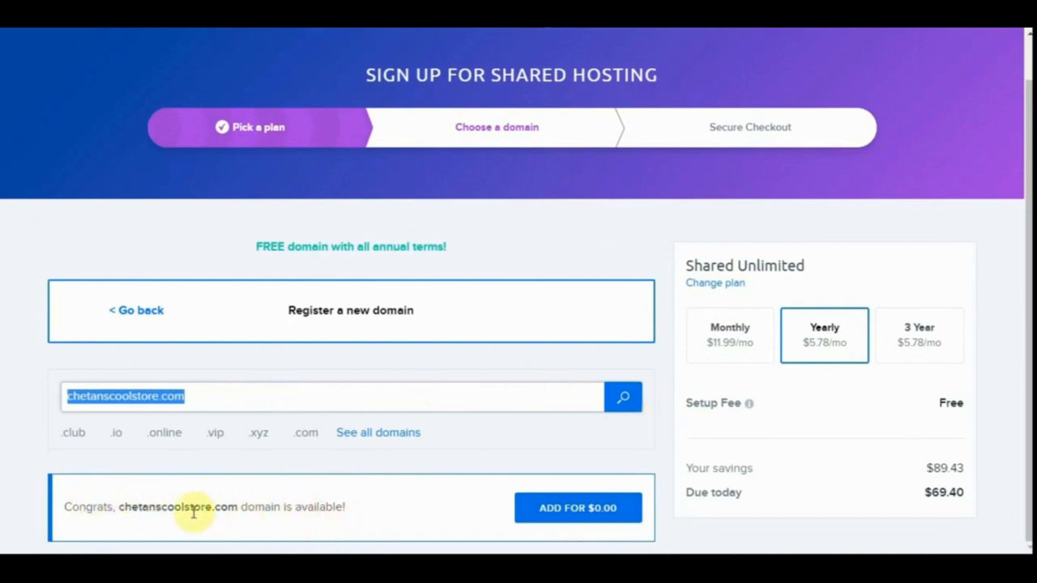
left_click(616, 522)
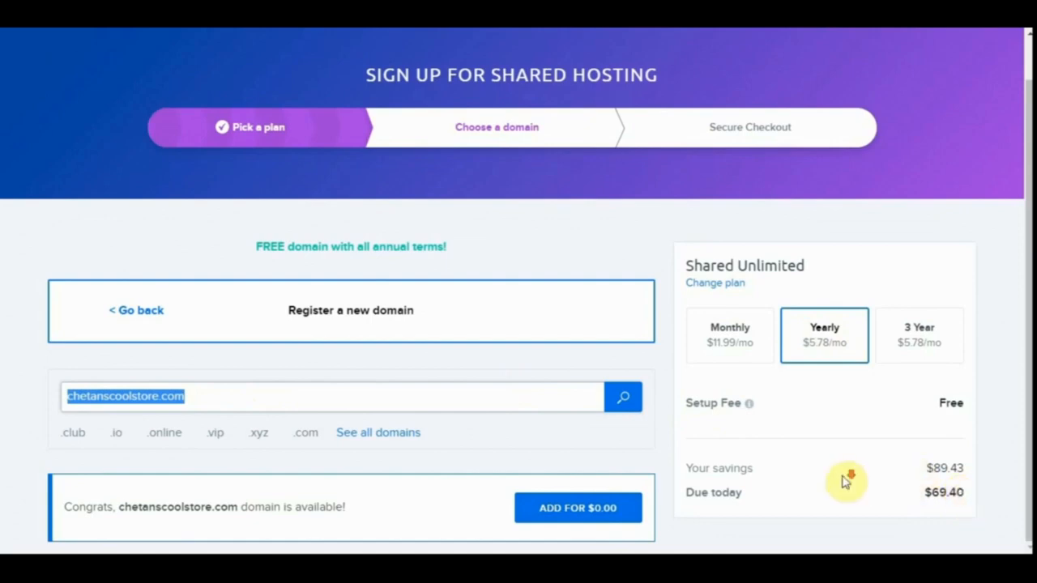
left_click(577, 508)
Remove the WP Website Builder and DreamShield Protection add-ons from the order, leaving Pre-Install WordPress selected.
scroll(591, 510, "down", 4)
scroll(592, 511, "down", 2)
scroll(590, 511, "up", 1)
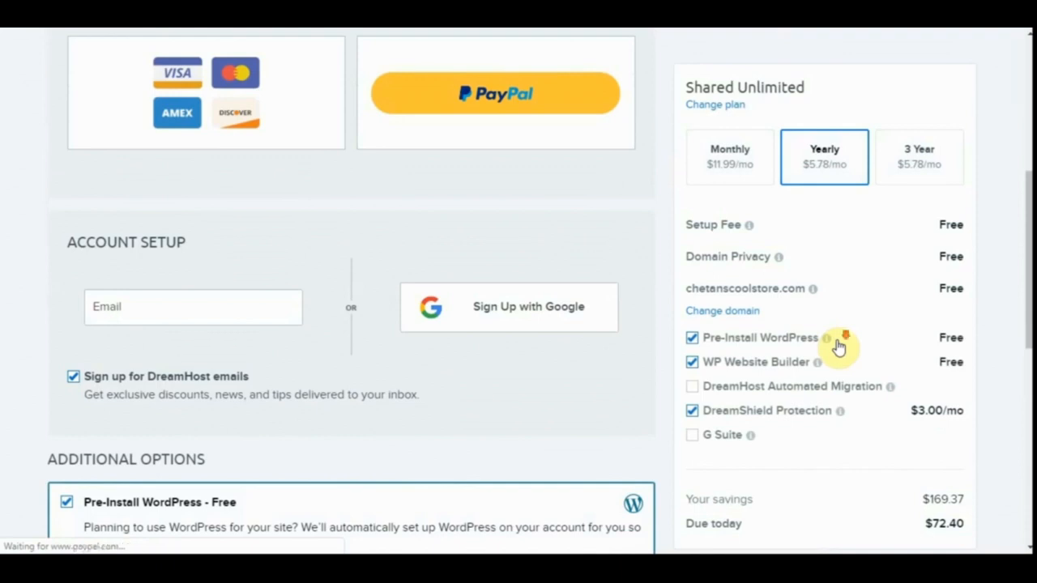
scroll(838, 348, "down", 1)
left_click(691, 364)
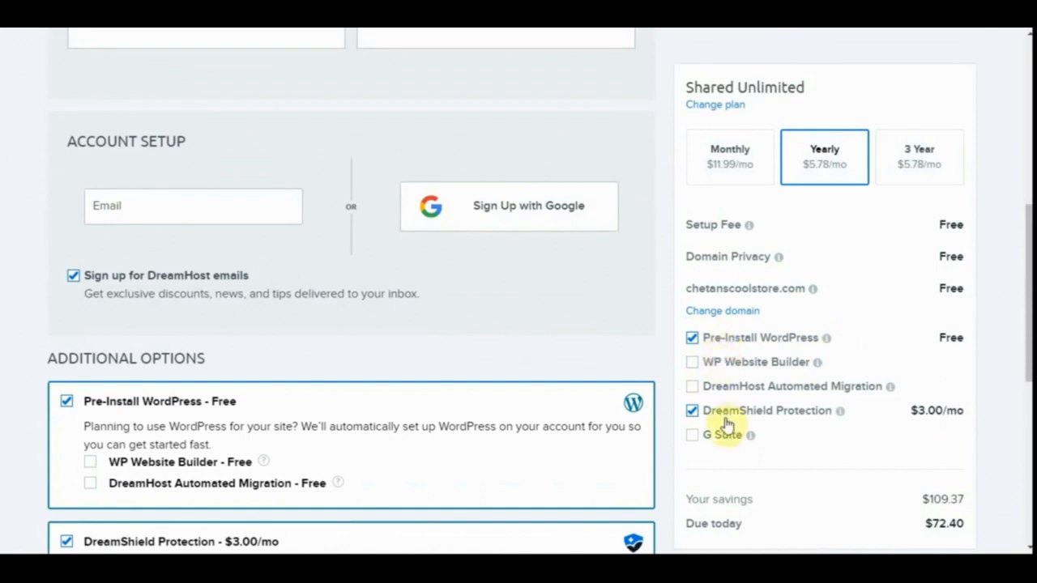
left_click(693, 412)
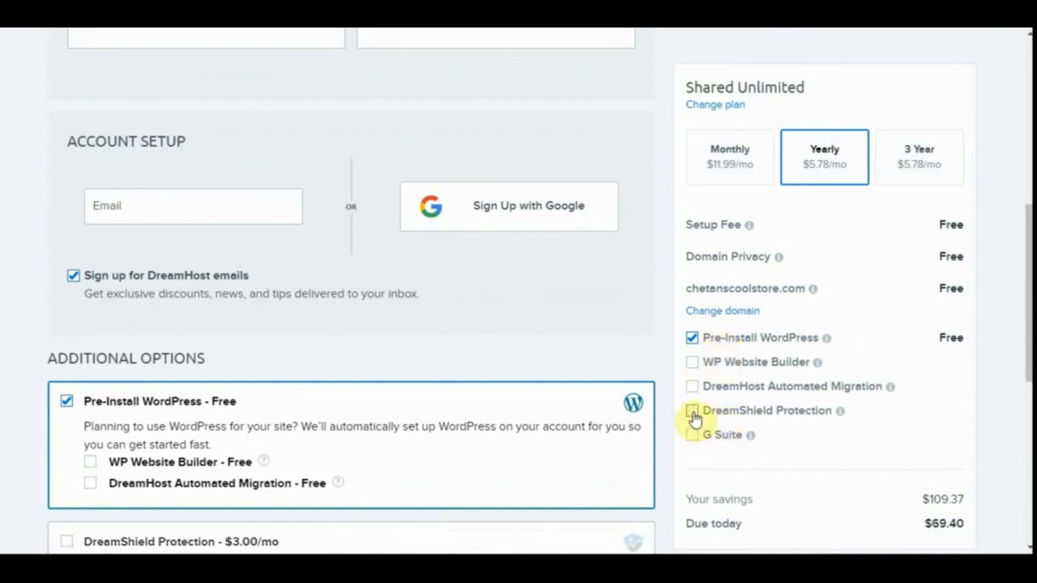
Review the payment methods, account setup and additional options on the checkout page.
scroll(761, 417, "down", 1)
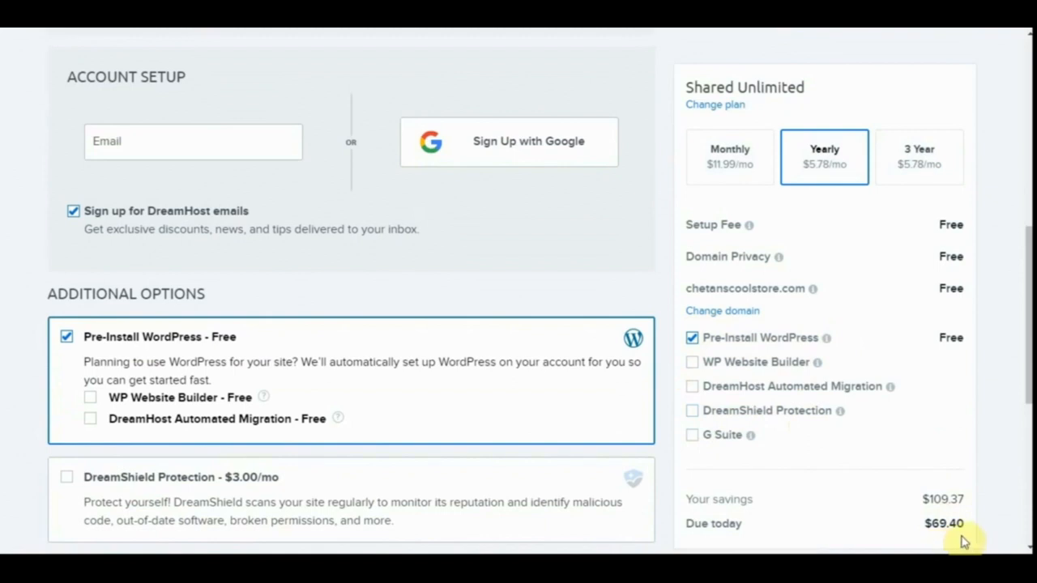
scroll(270, 264, "up", 2)
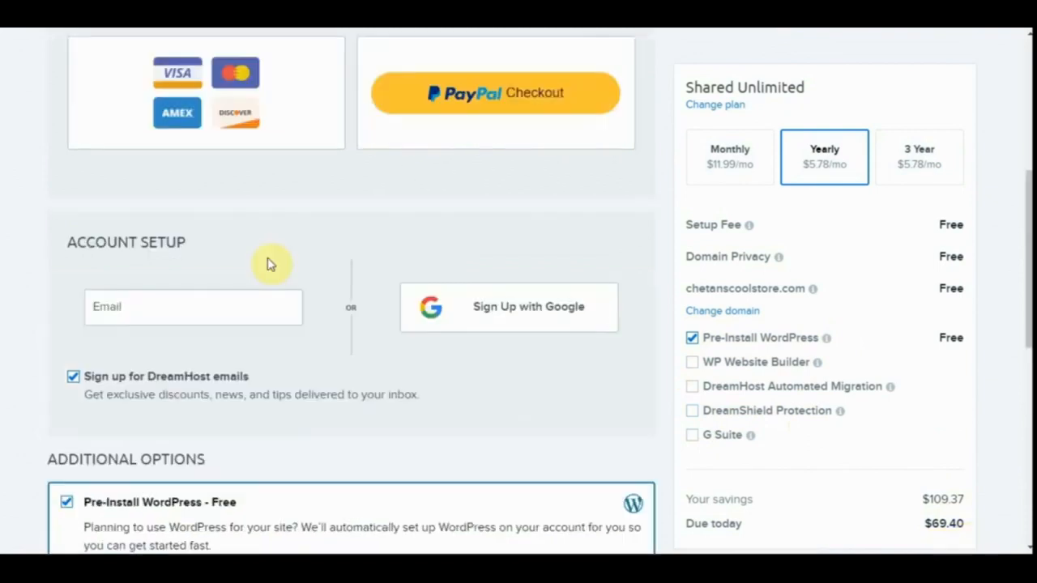
scroll(269, 264, "down", 10)
scroll(270, 264, "up", 6)
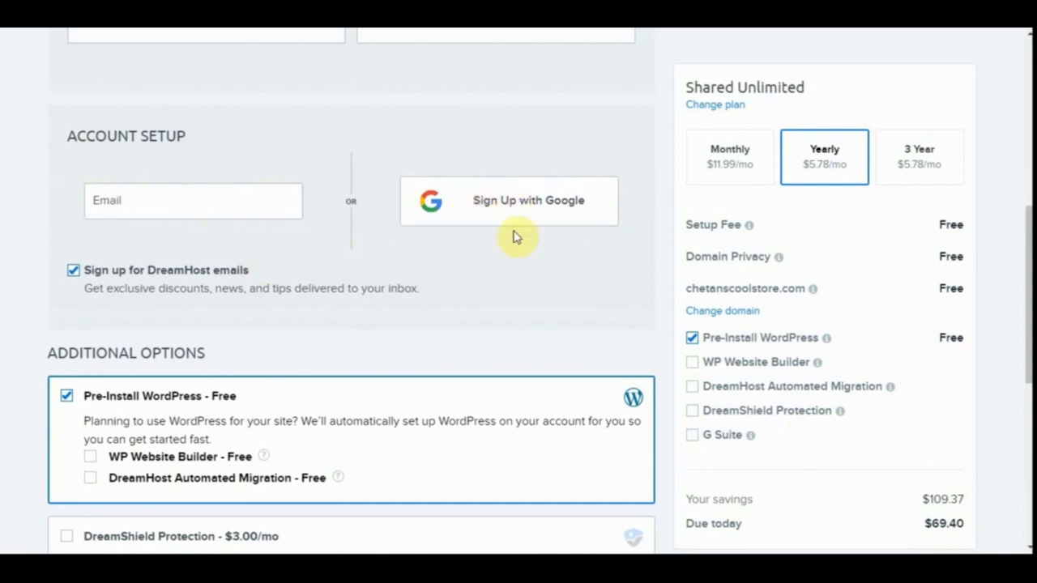
scroll(512, 236, "up", 5)
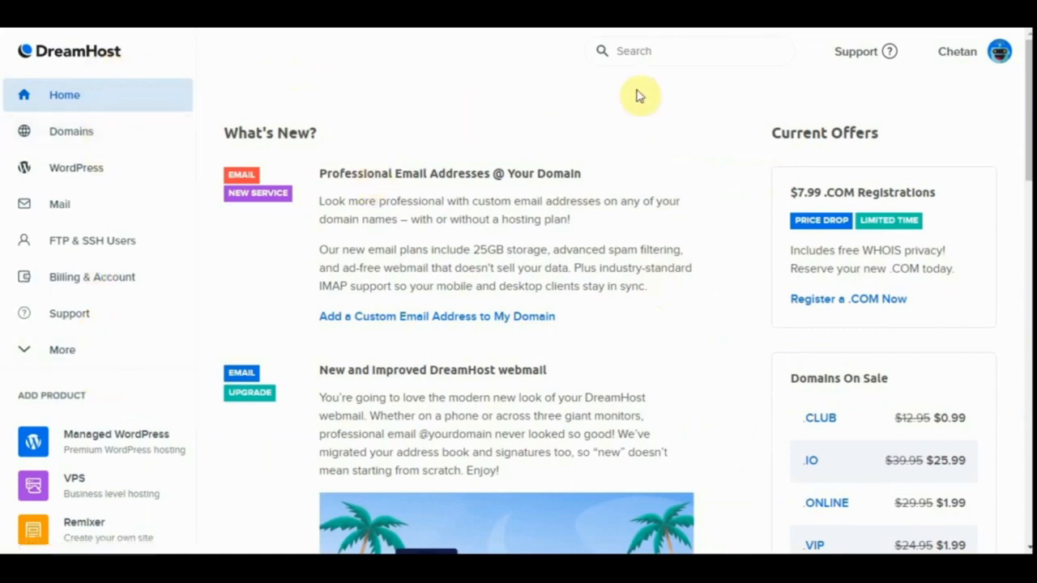
Open the account's Refer & Earn page and examine the general and product-specific referral links.
left_click(959, 53)
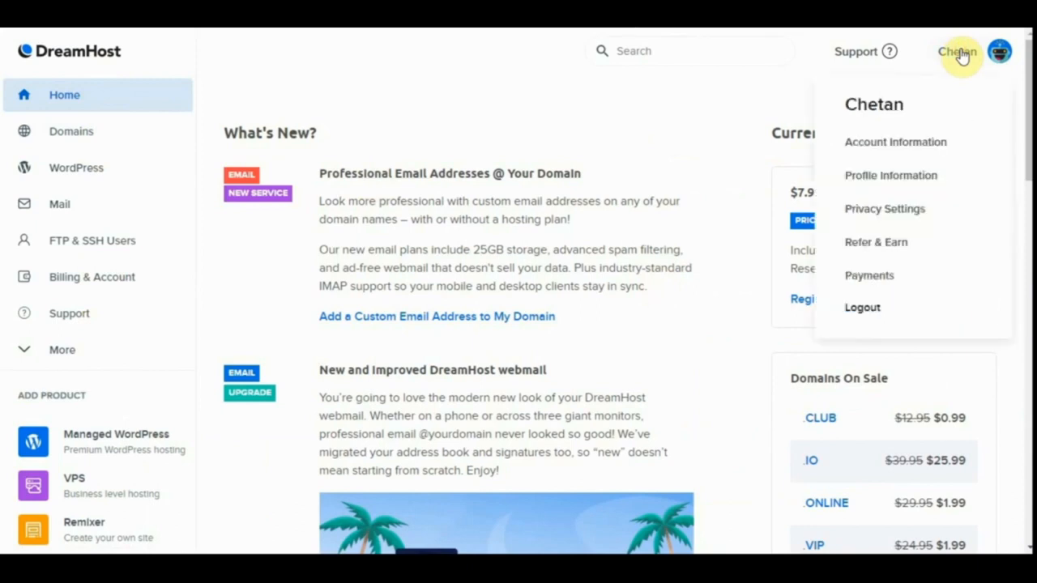
left_click(875, 251)
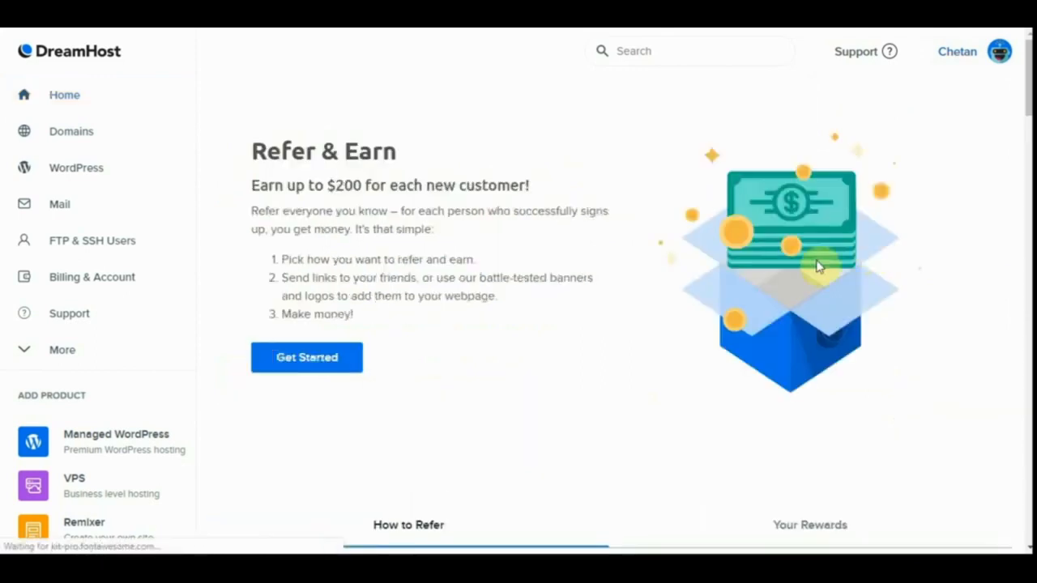
scroll(680, 364, "down", 5)
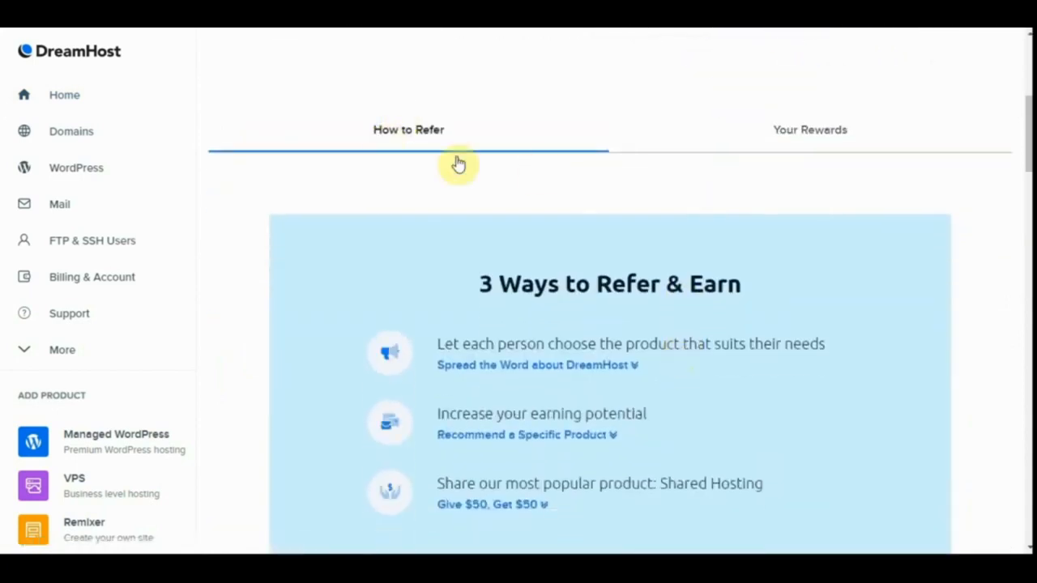
scroll(486, 189, "down", 8)
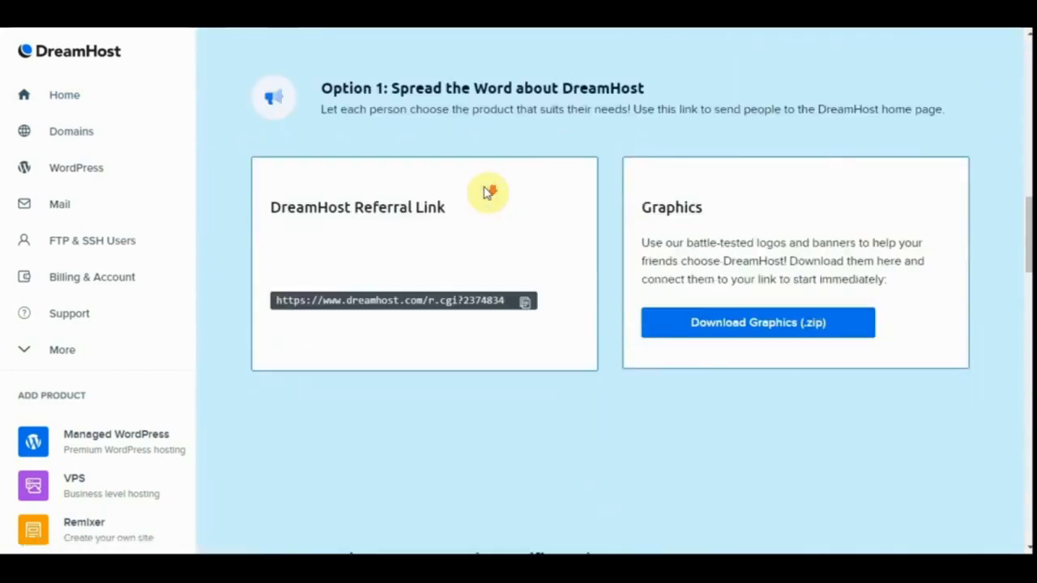
scroll(486, 191, "down", 1)
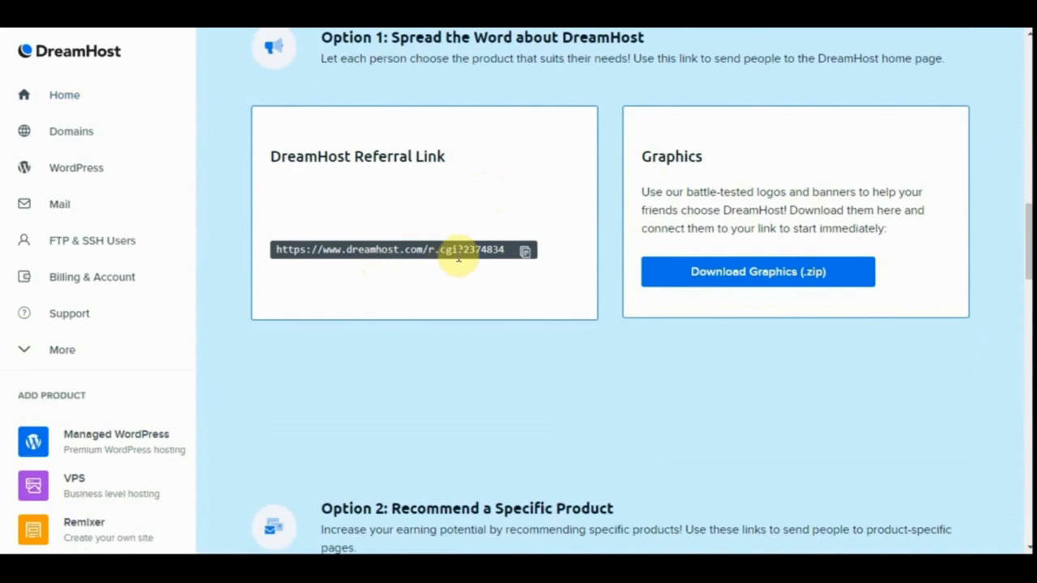
scroll(453, 248, "down", 1)
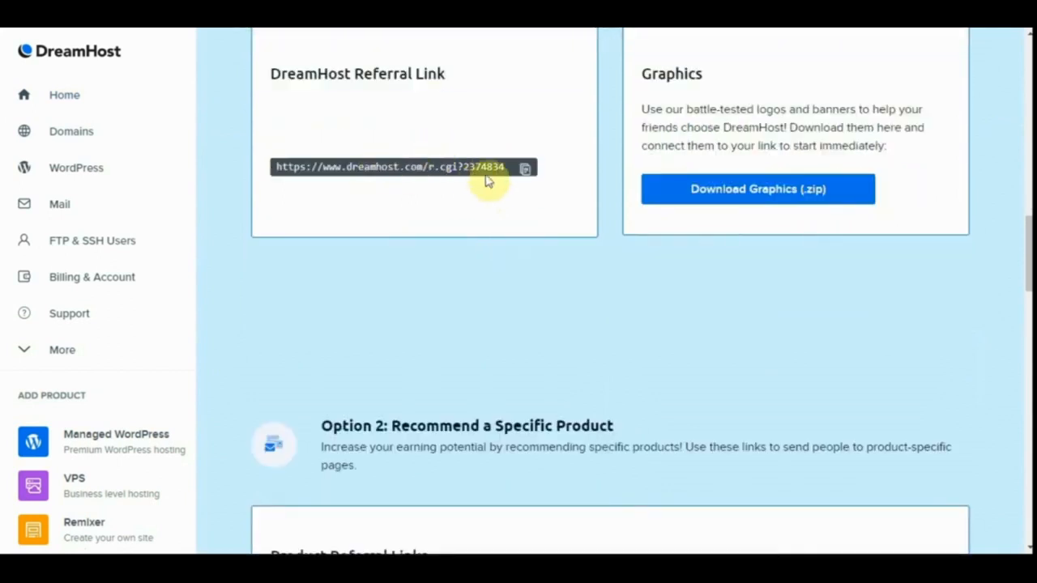
scroll(456, 209, "down", 9)
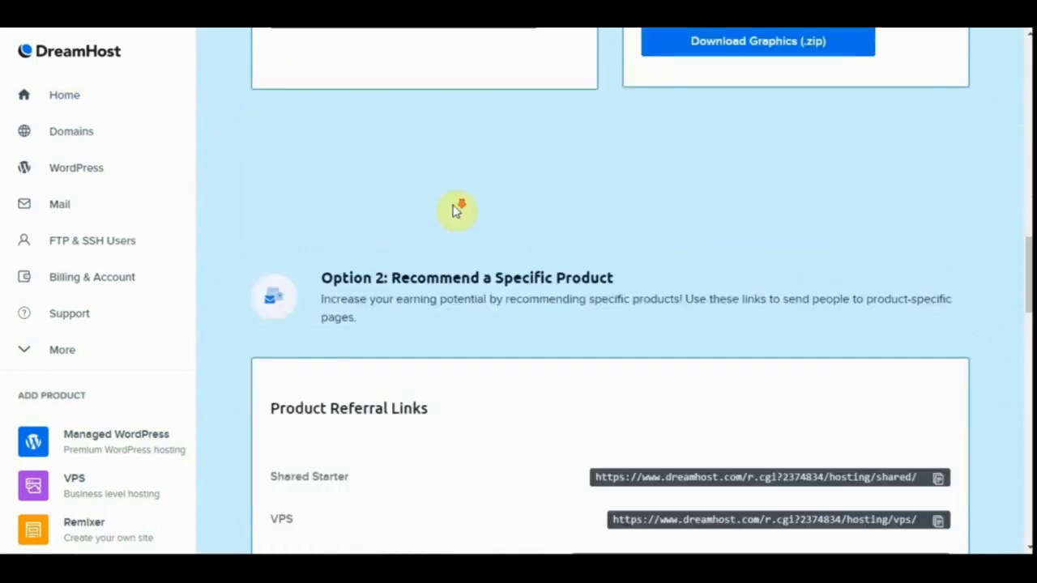
scroll(456, 209, "up", 5)
scroll(456, 209, "down", 2)
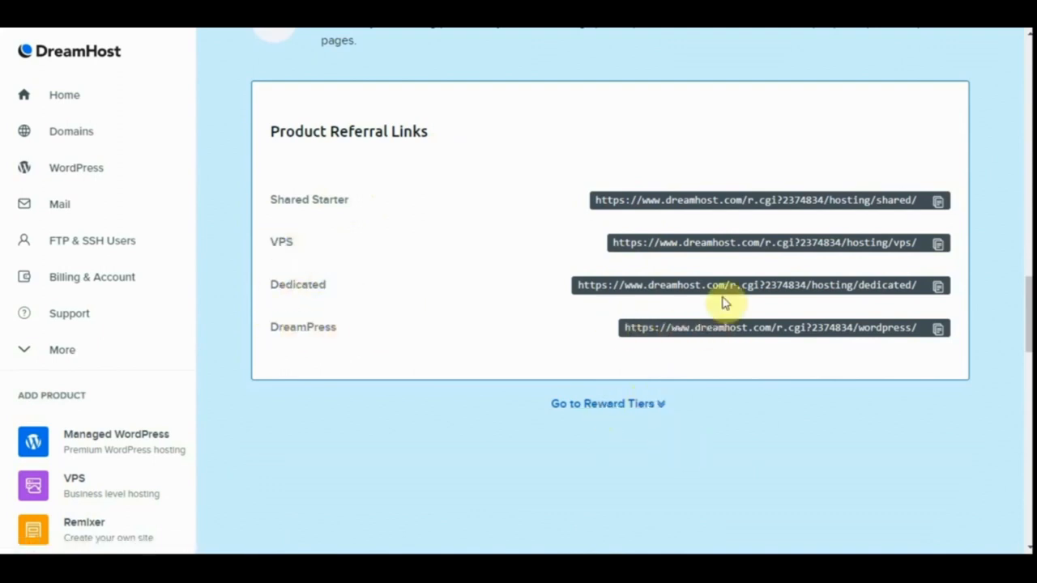
scroll(725, 302, "up", 15)
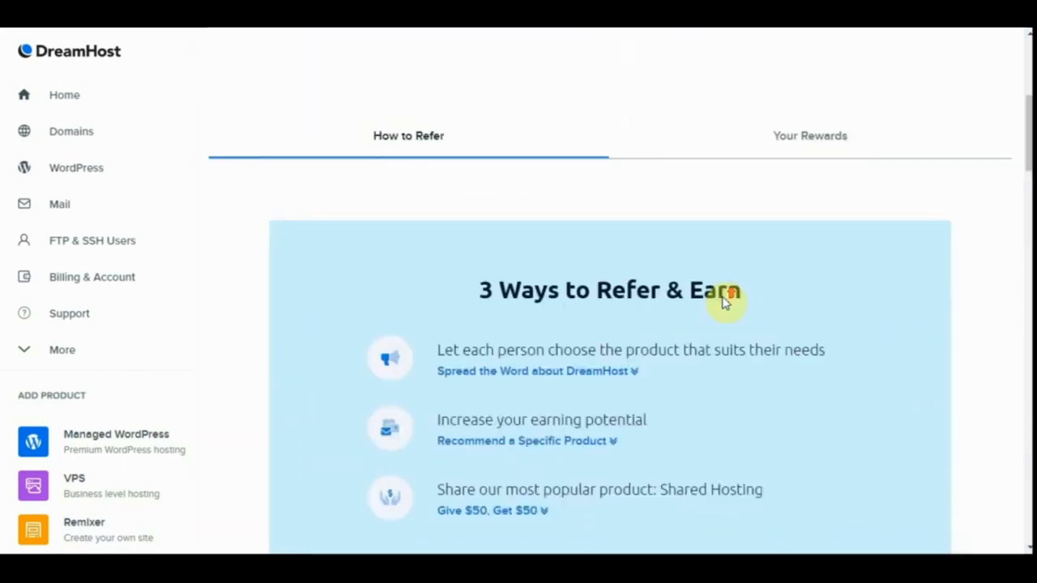
scroll(723, 296, "down", 1)
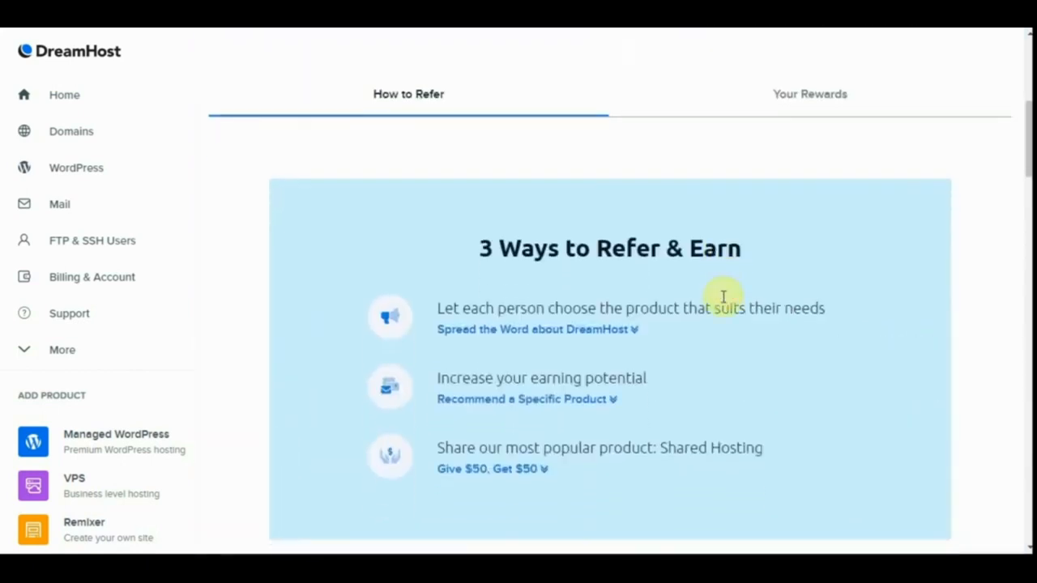
Show the account's referral rewards and review the referral activity and rewards earnings.
left_click(797, 102)
scroll(754, 247, "down", 2)
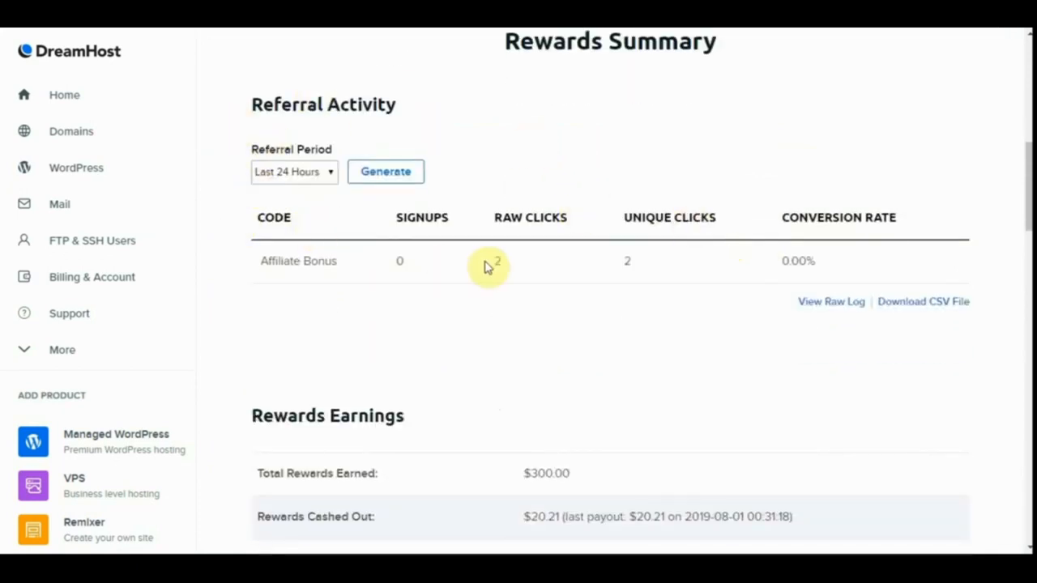
scroll(486, 267, "down", 1)
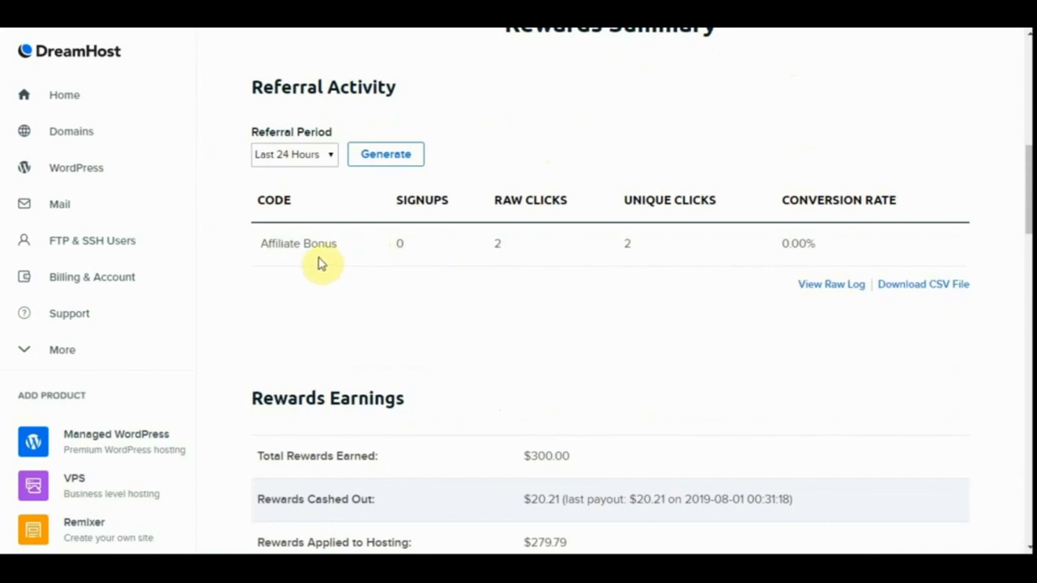
scroll(685, 290, "down", 1)
scroll(684, 290, "down", 2)
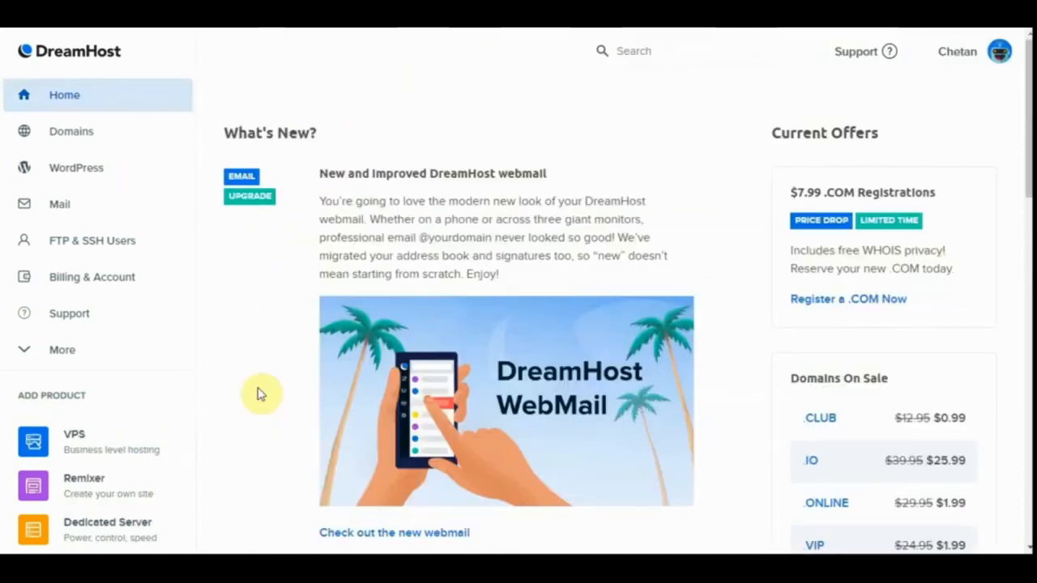
Go to the list of hosted domains and open the management page for freetutorialspro.com.
left_click(131, 144)
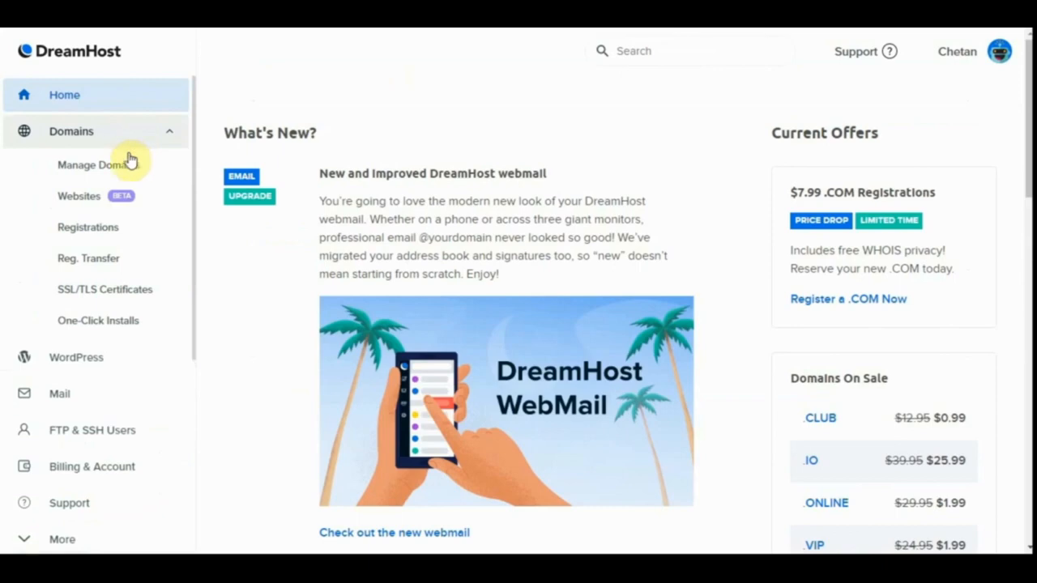
left_click(124, 165)
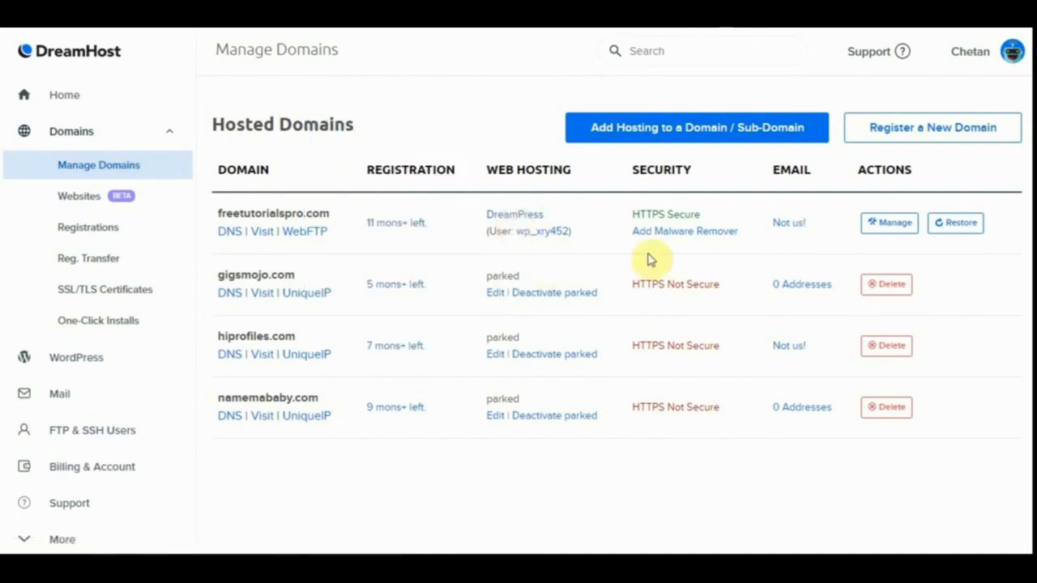
left_click(888, 227)
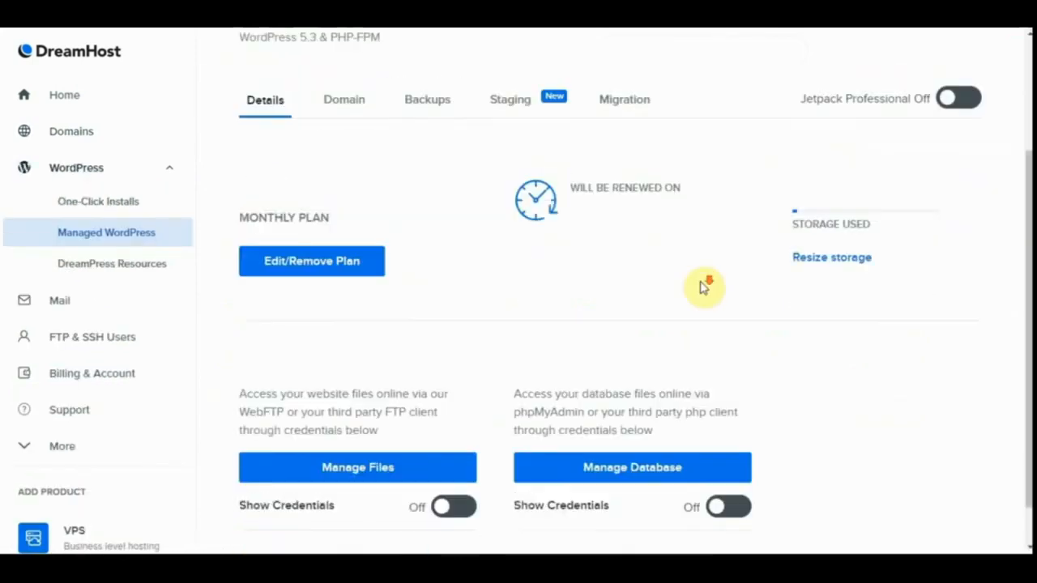
Review freetutorialspro.com's DreamPress plan details and the existing domains offered for changing the site's domain.
scroll(701, 287, "down", 1)
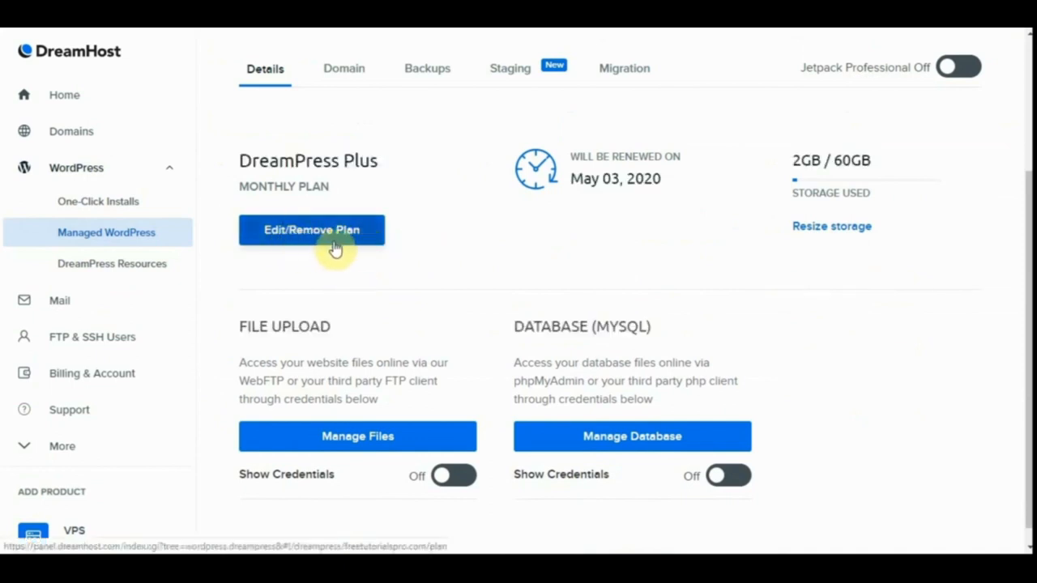
scroll(418, 239, "up", 1)
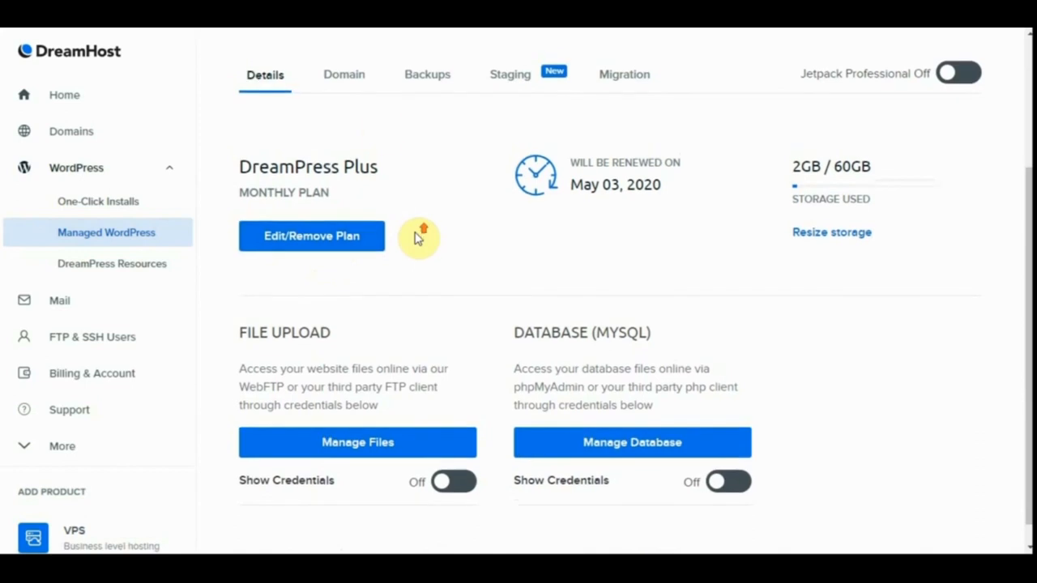
left_click(345, 81)
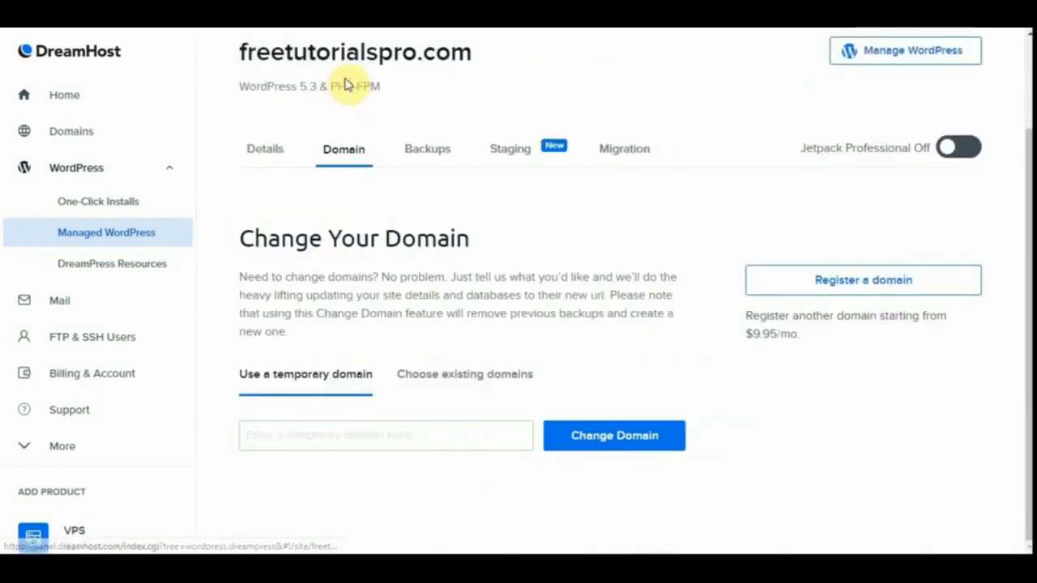
left_click(459, 376)
left_click(376, 444)
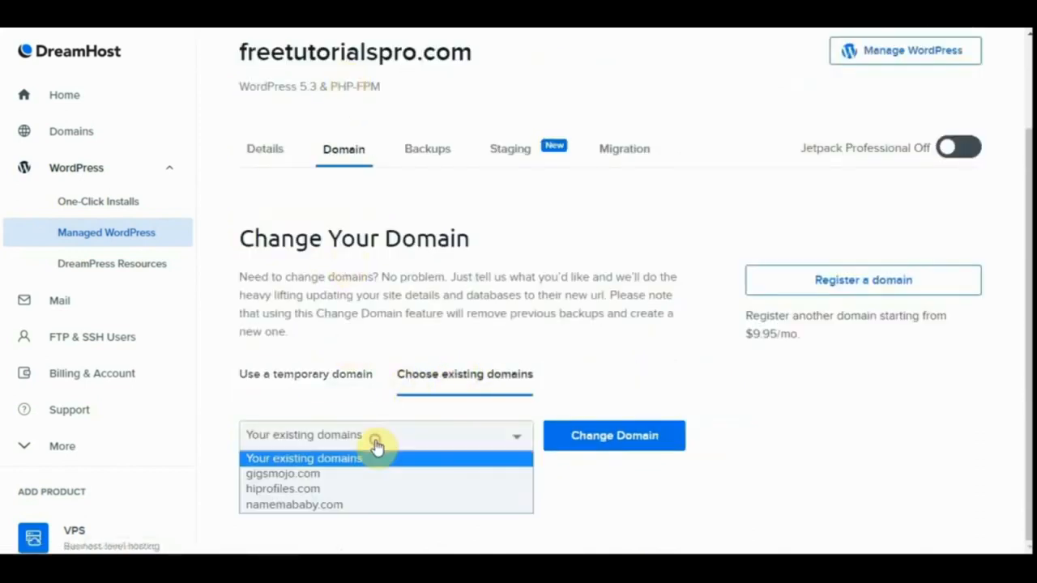
left_click(377, 445)
left_click(376, 445)
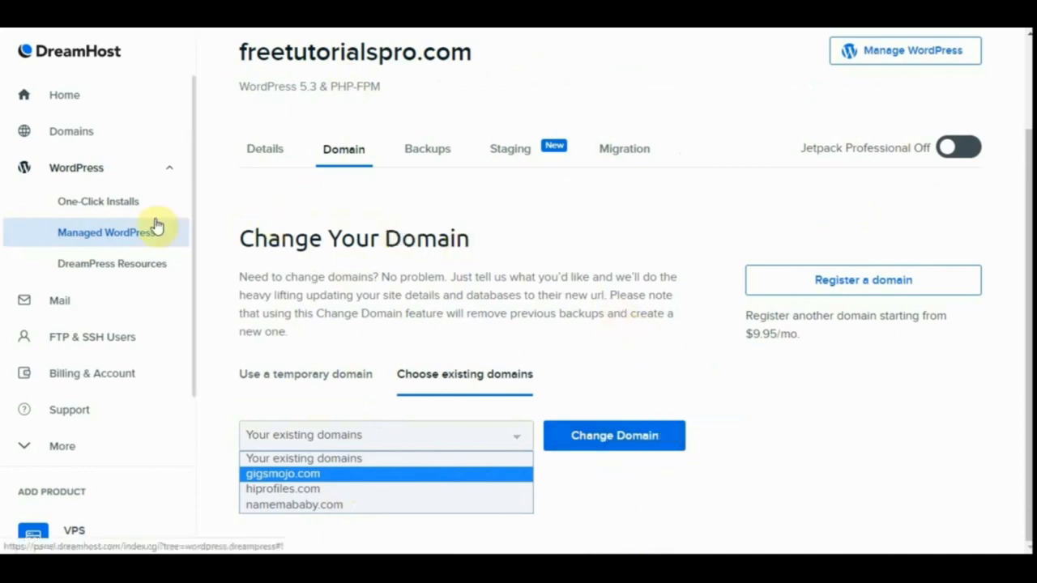
Return to the hosted domains list and go through freetutorialspro.com's DreamPress management page to its WordPress admin.
left_click(86, 131)
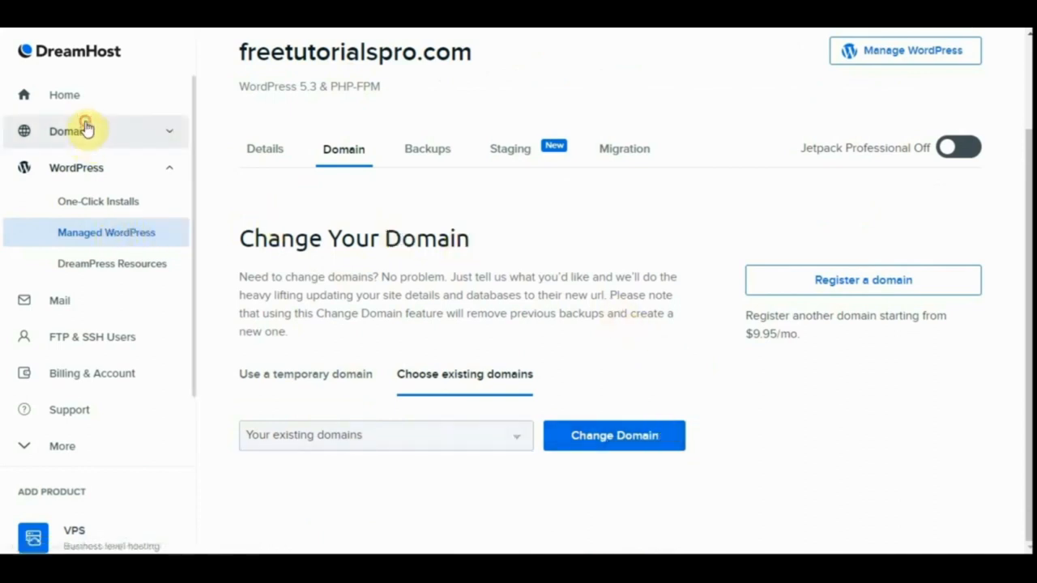
left_click(82, 170)
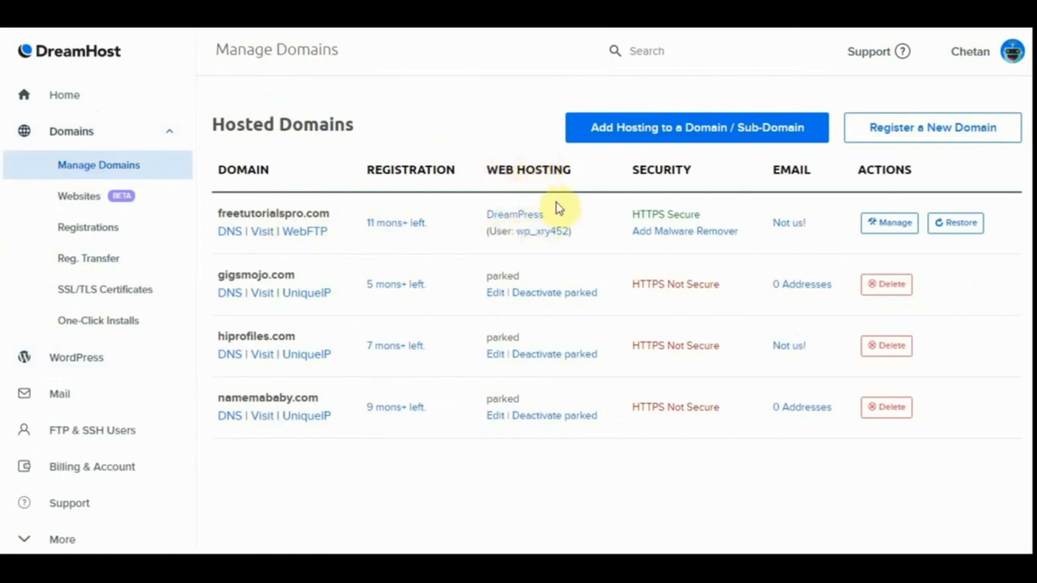
left_click(518, 224)
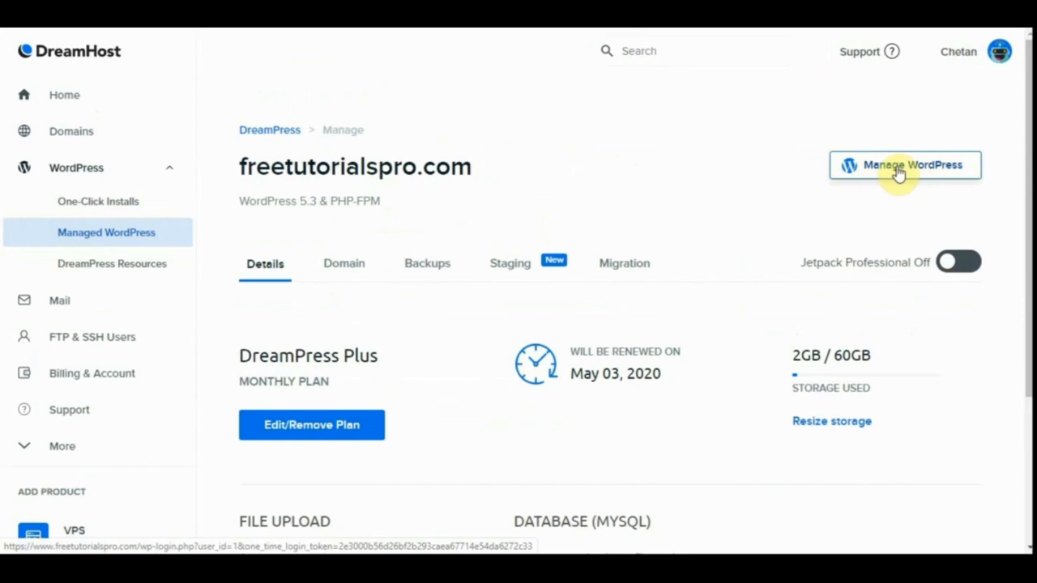
left_click(897, 168)
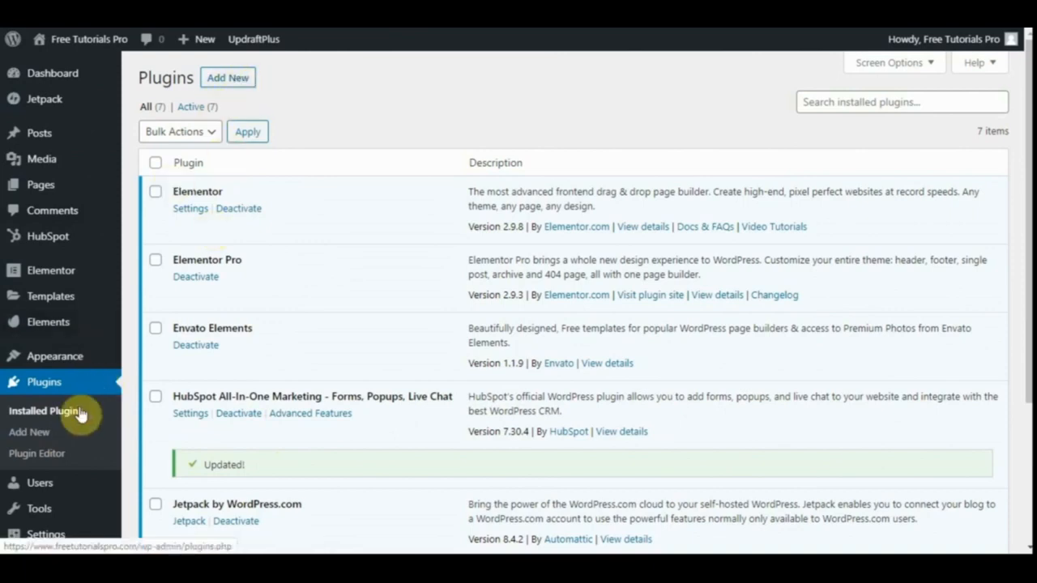
Search the new plugins directory for "elementor" and show the form for uploading a plugin in .zip format.
left_click(32, 433)
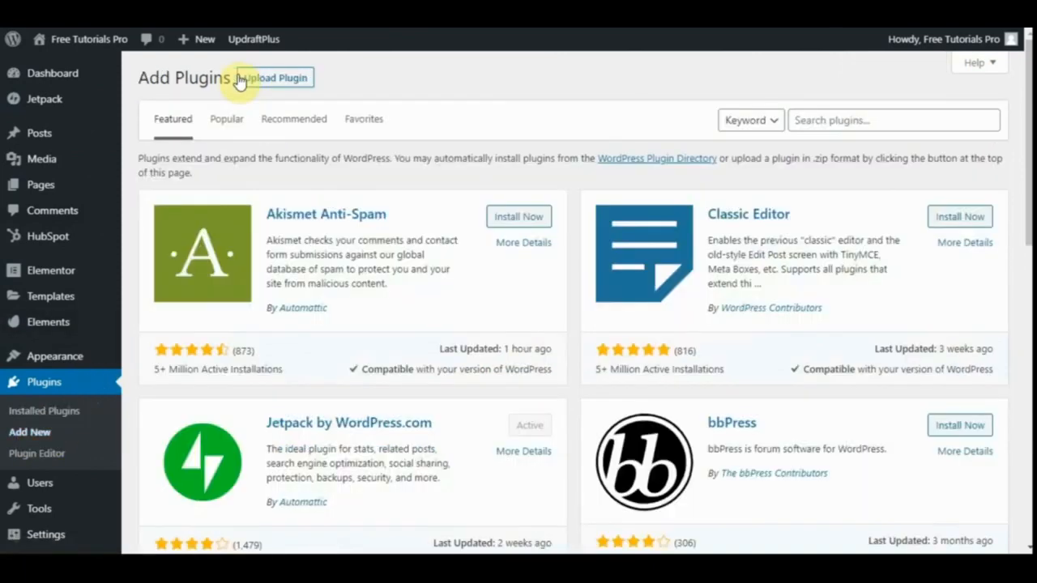
left_click(834, 120)
type("elementor")
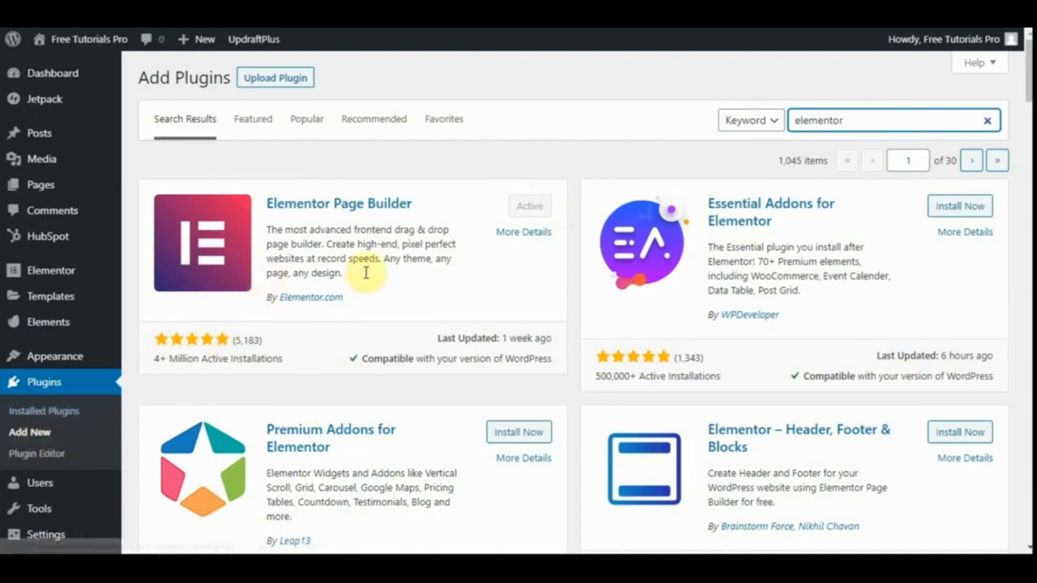
left_click(281, 80)
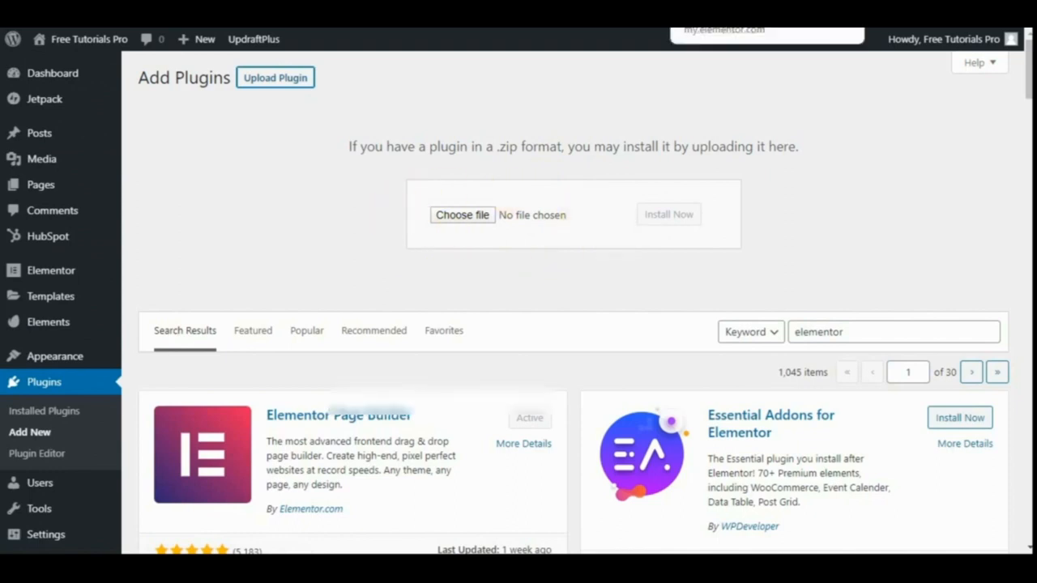
left_click(713, 7)
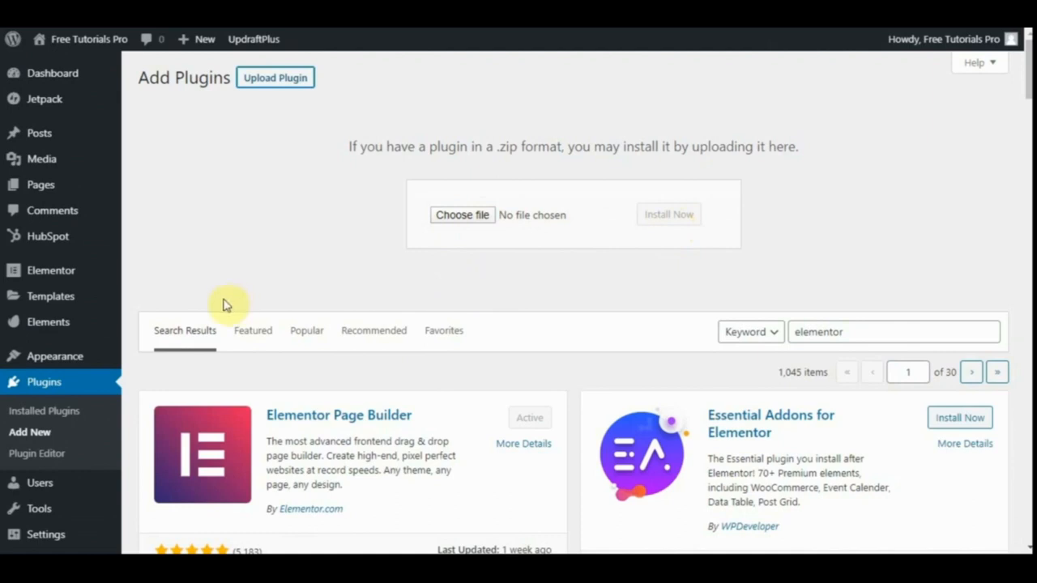
Open Elementor's license settings, highlight the license status and disconnect the license from the site.
mouse_move(77, 277)
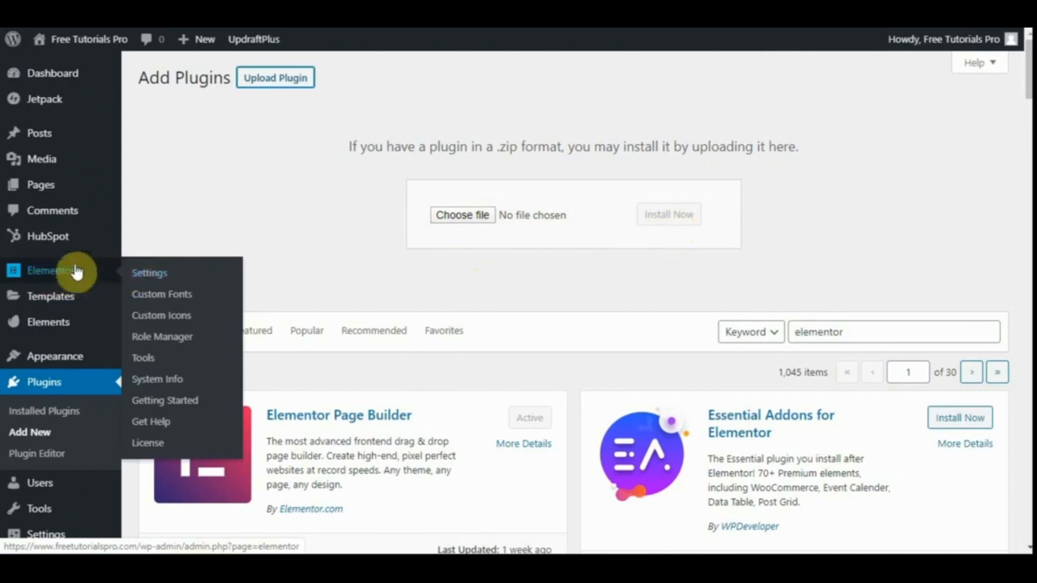
left_click(145, 448)
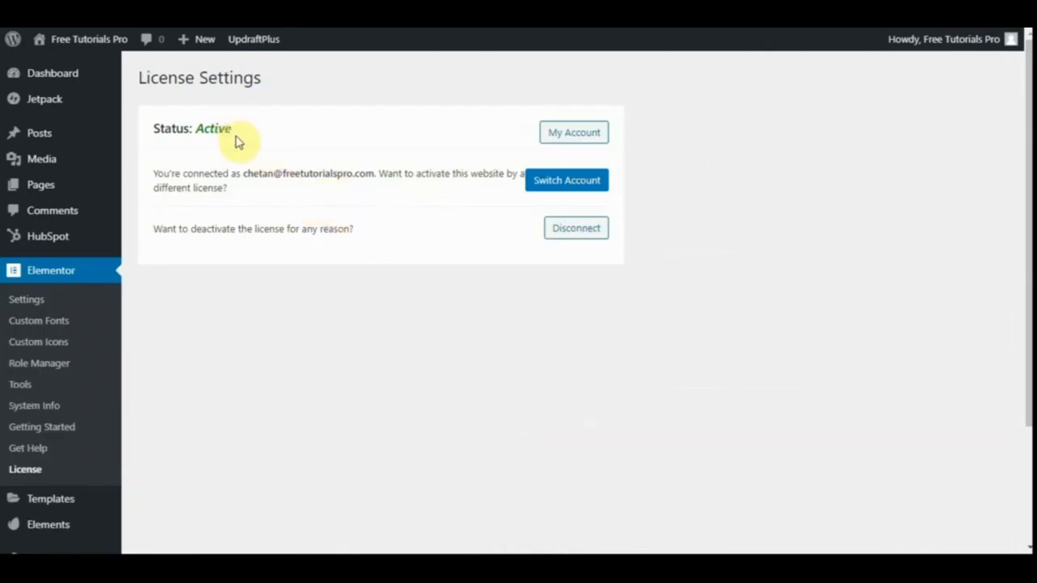
left_click_drag(240, 136, 139, 132)
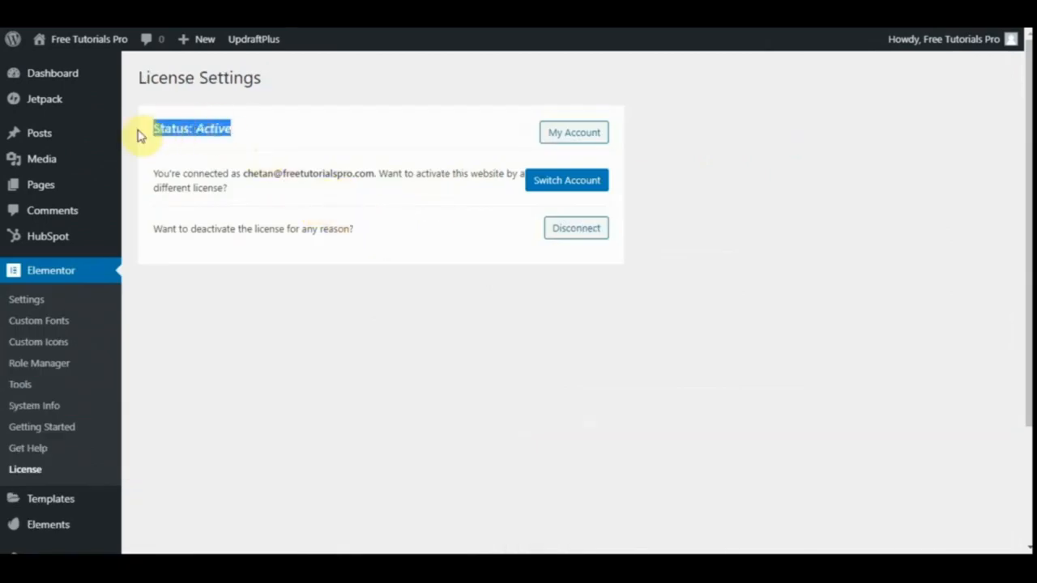
left_click(586, 231)
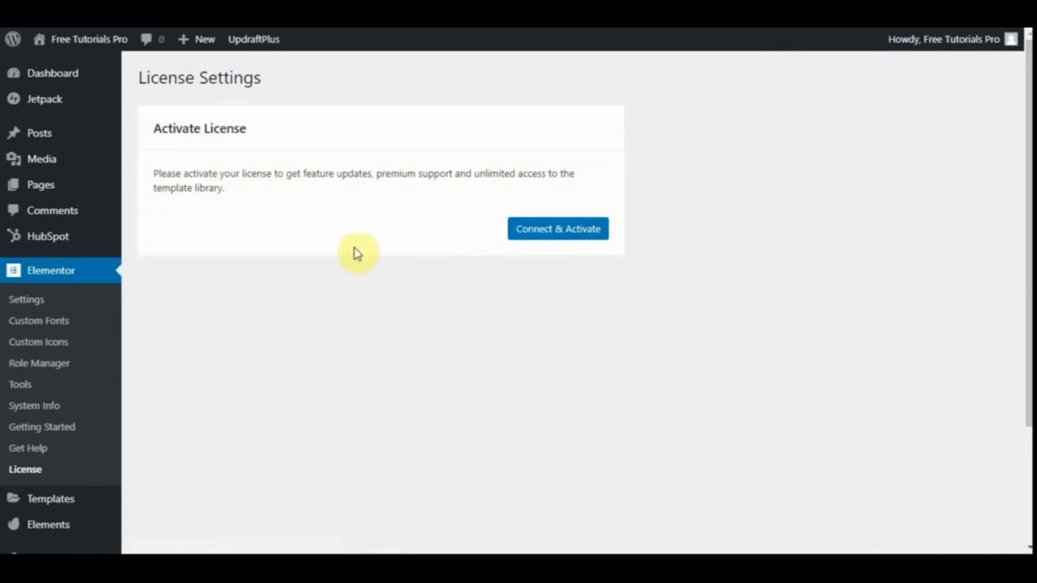
Connect the site to the Elementor account and activate its Expert license.
left_click(567, 230)
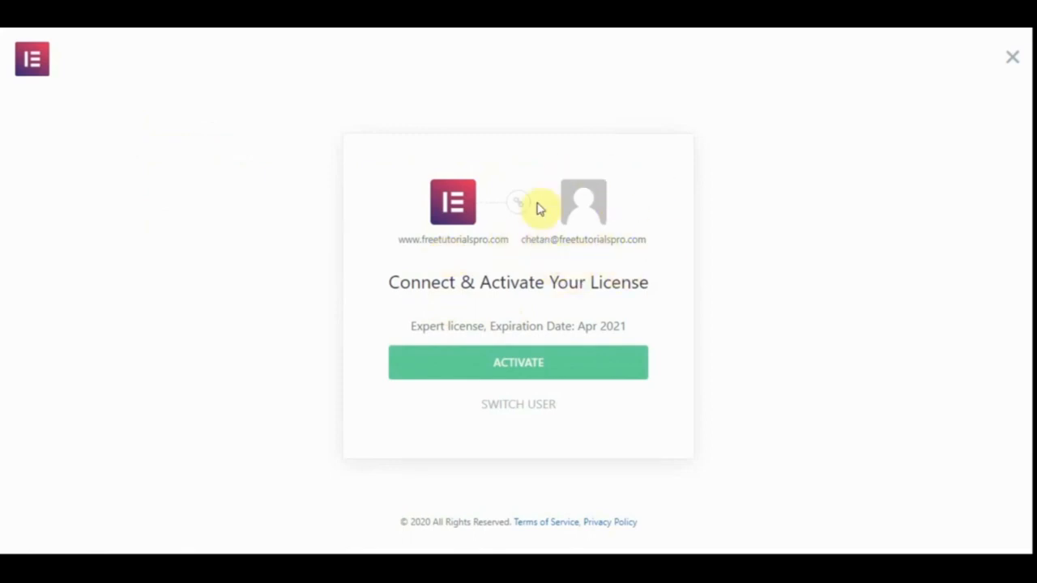
left_click(518, 370)
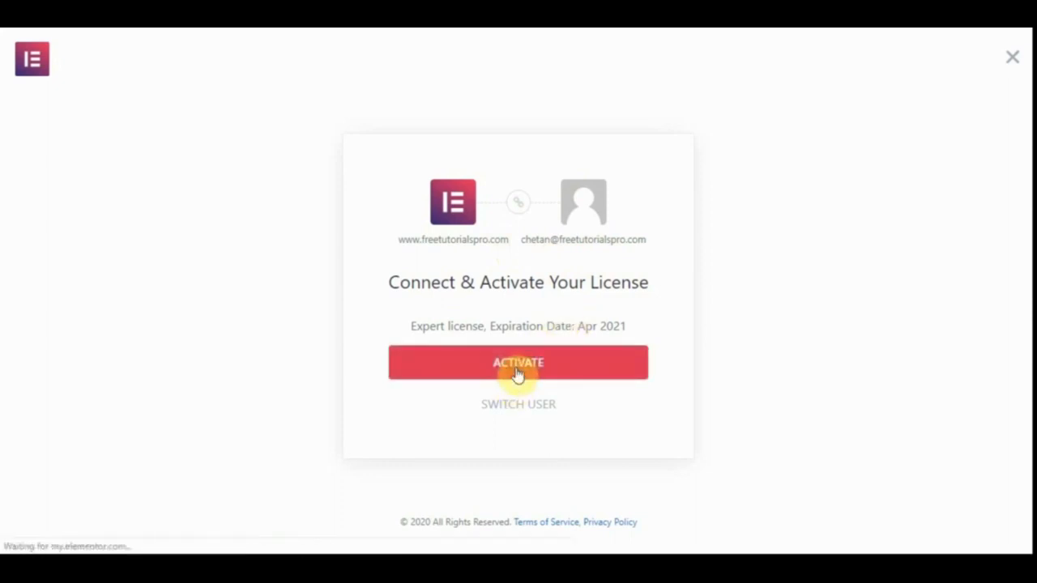
left_click(516, 371)
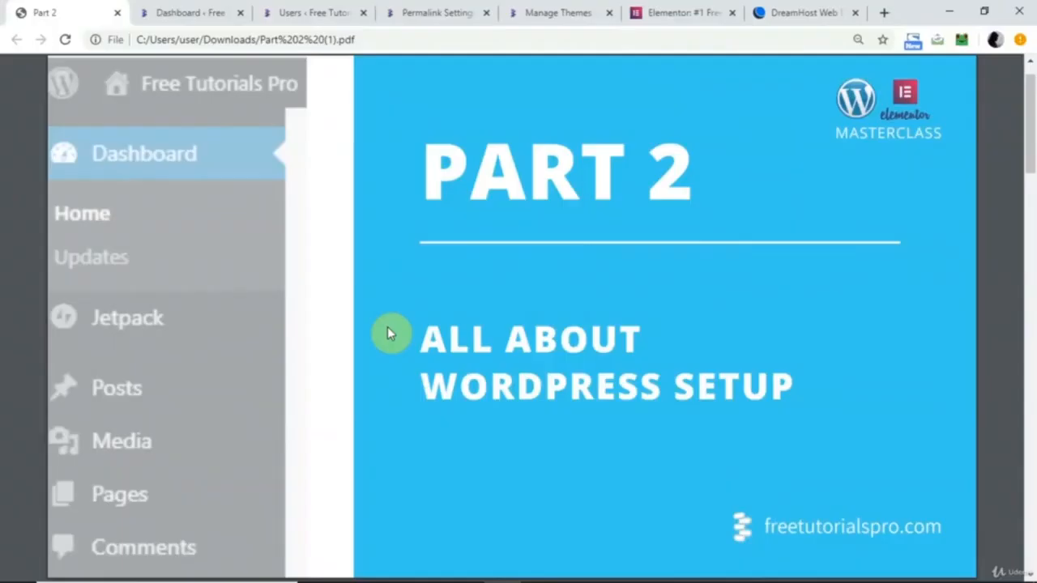
Look over the WordPress dashboard and the site's DreamHost management page, including the dashboard's Elementor options.
left_click(180, 10)
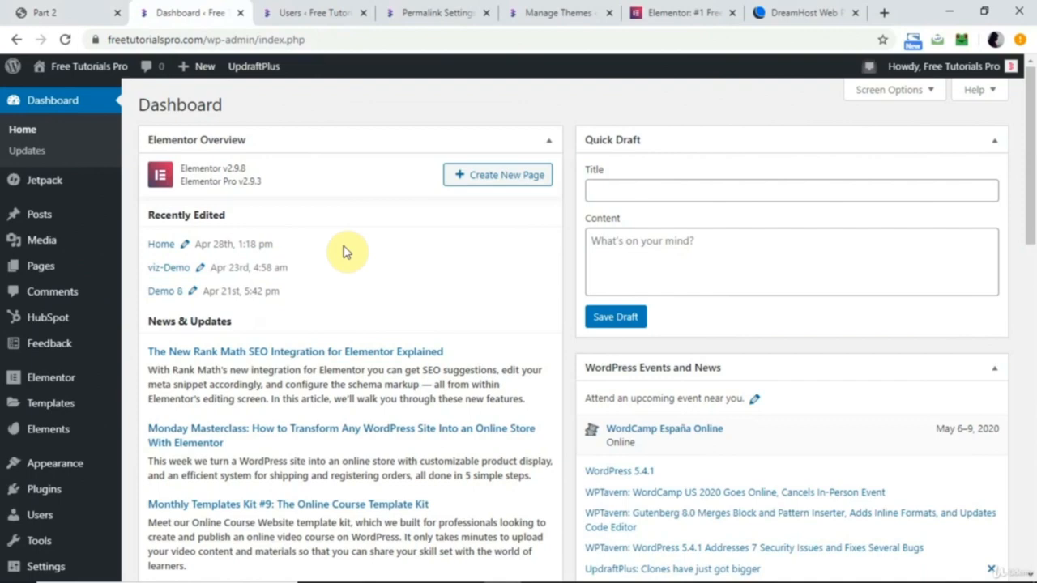
left_click(797, 12)
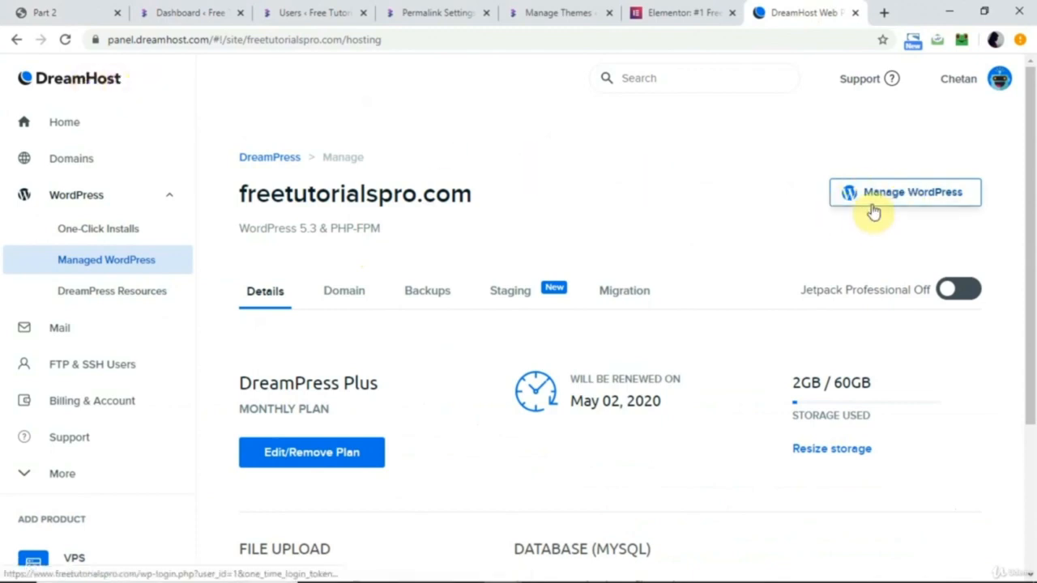
left_click(204, 12)
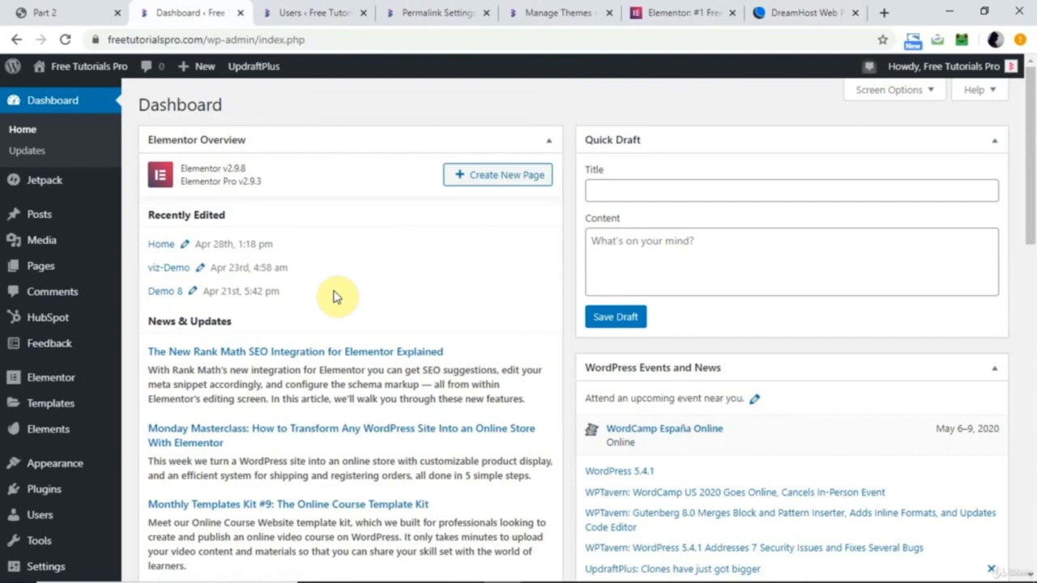
mouse_move(61, 381)
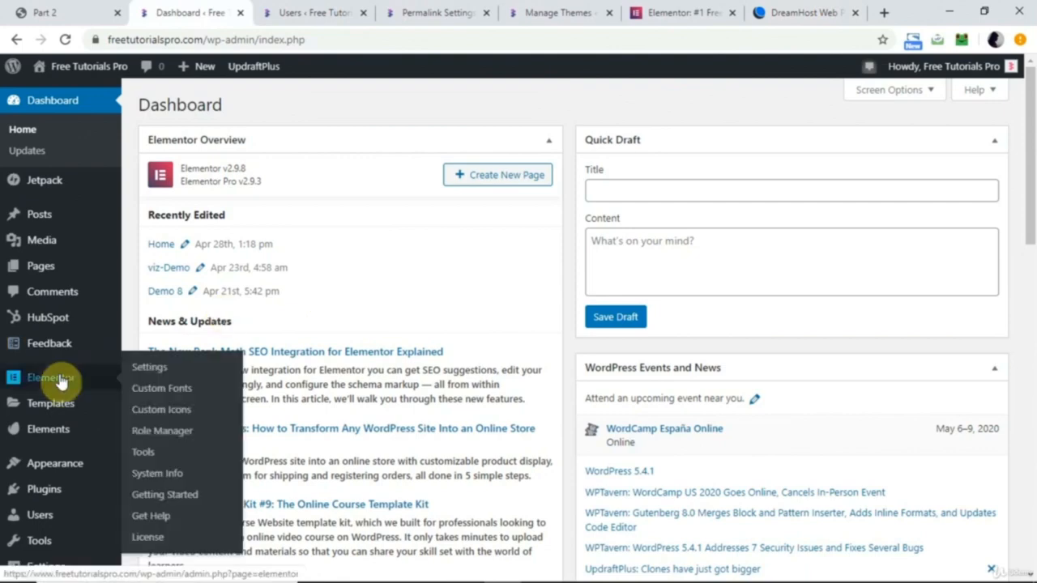
mouse_move(39, 523)
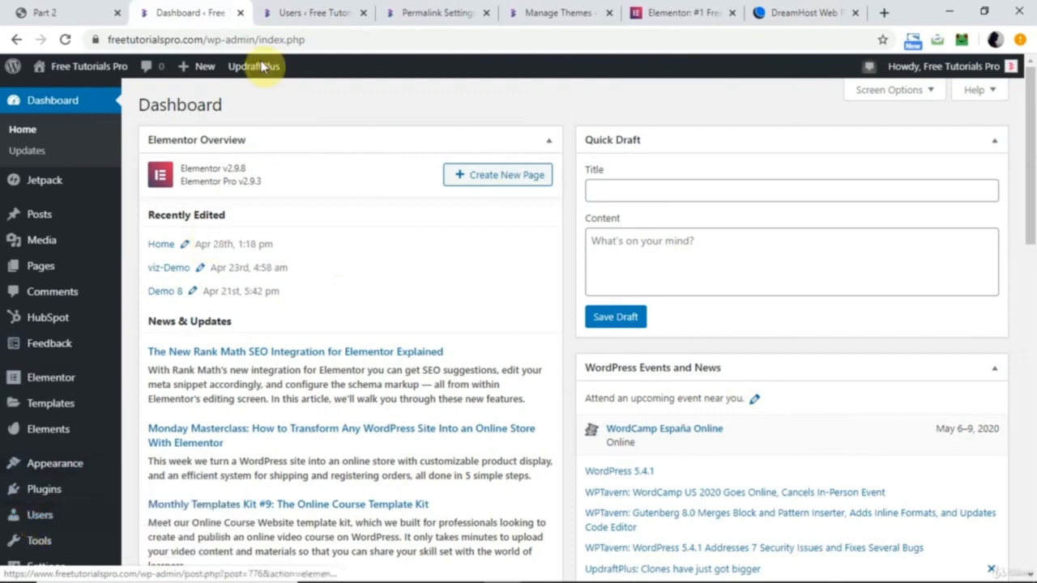
Open the administrator's profile from the users list and generate a new password in the New Password field.
left_click(306, 14)
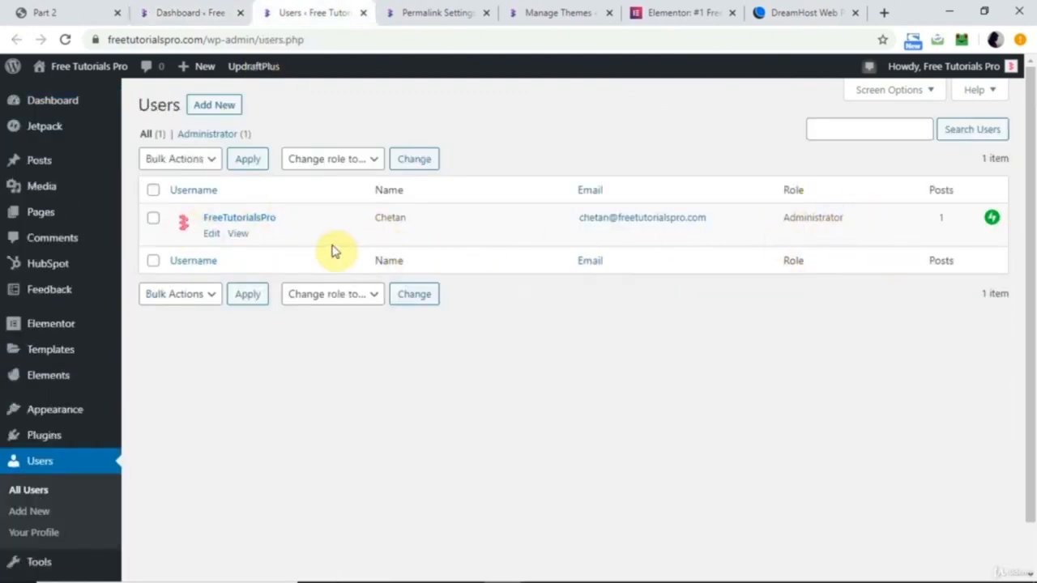
left_click(210, 235)
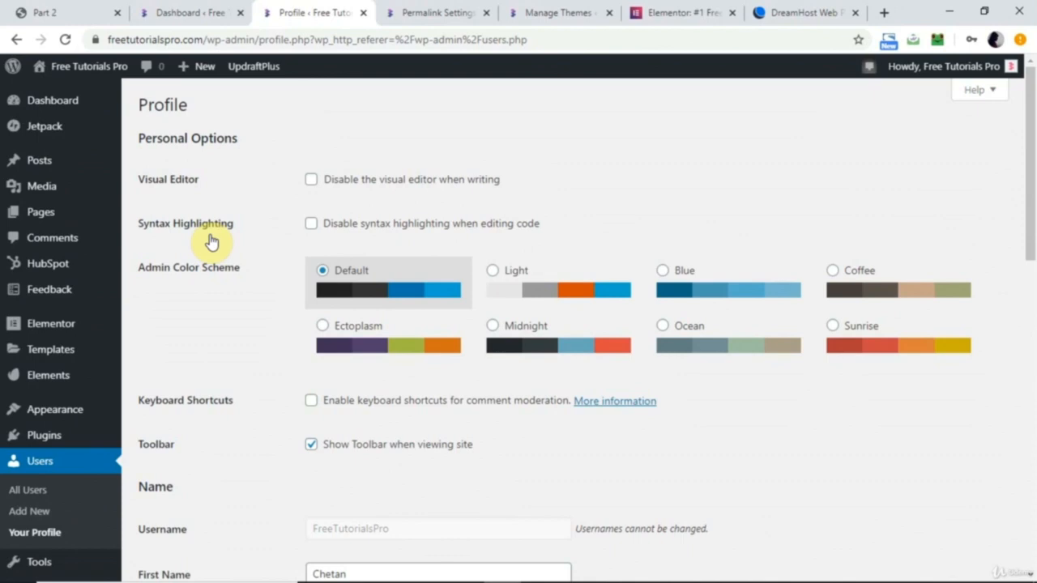
scroll(347, 397, "down", 15)
left_click(346, 392)
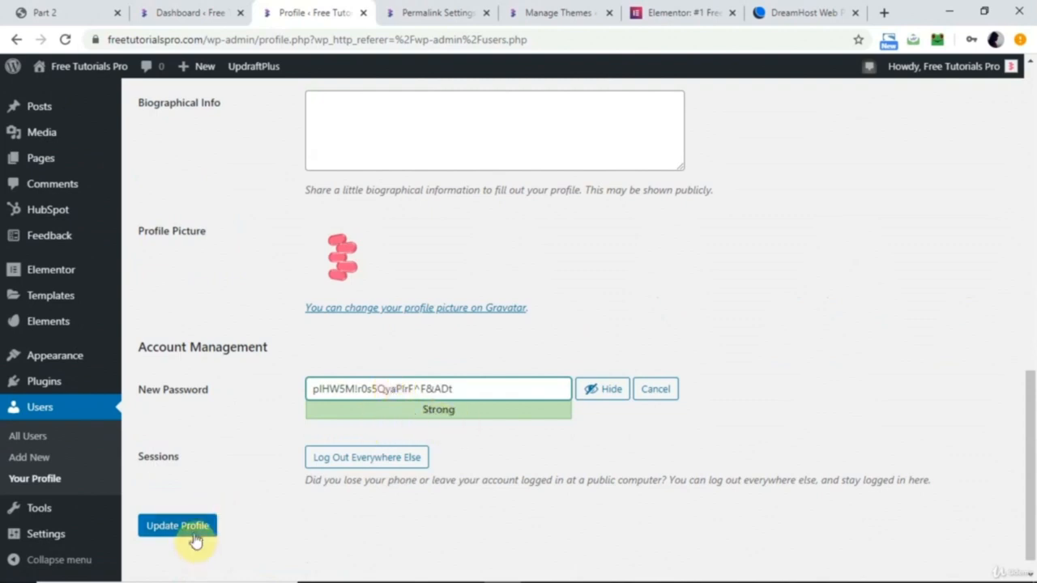
Review the username, name, public display name and contact email fields in the administrator's profile.
scroll(247, 444, "up", 10)
scroll(248, 444, "down", 3)
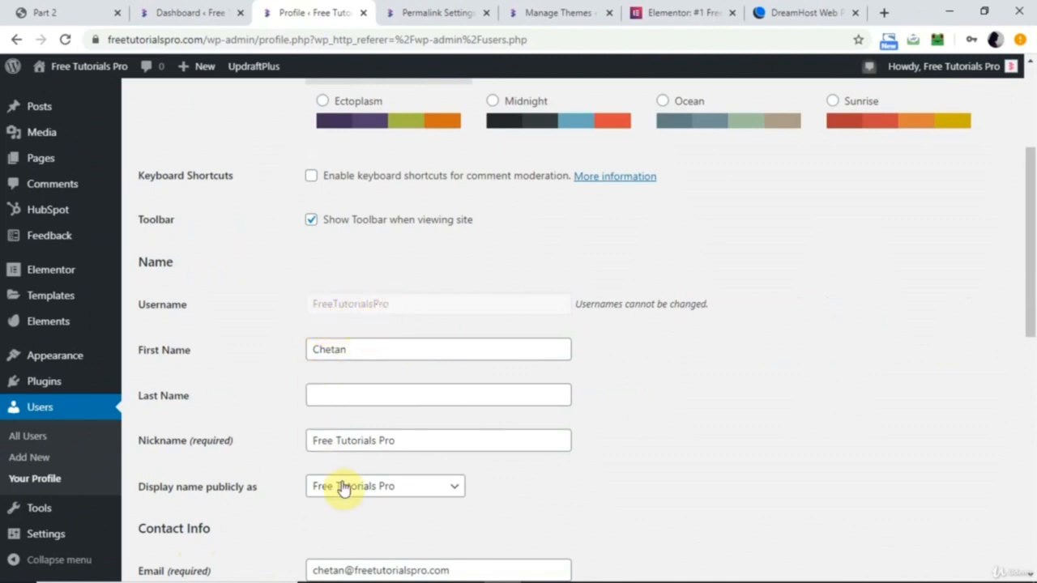
scroll(348, 486, "down", 3)
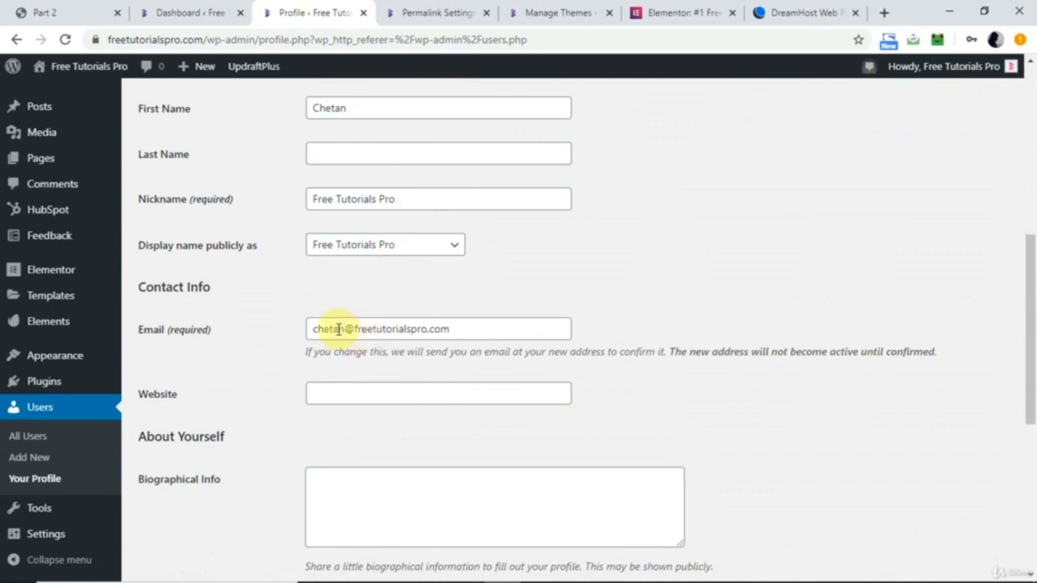
Enter the WordPress admin address freetutorialspro.com/wp-admin/ in a new browser tab.
left_click(884, 12)
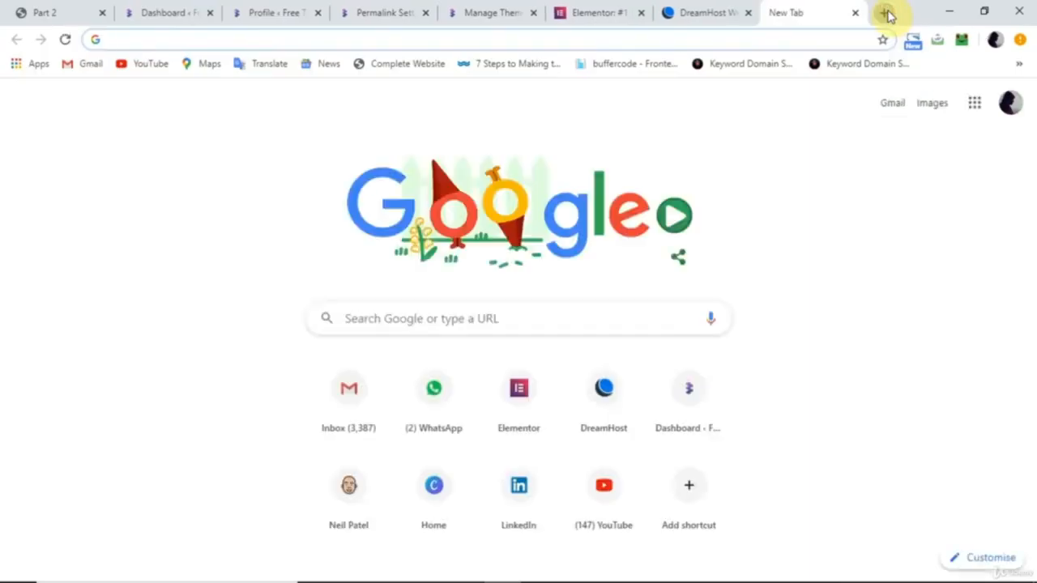
type("fre")
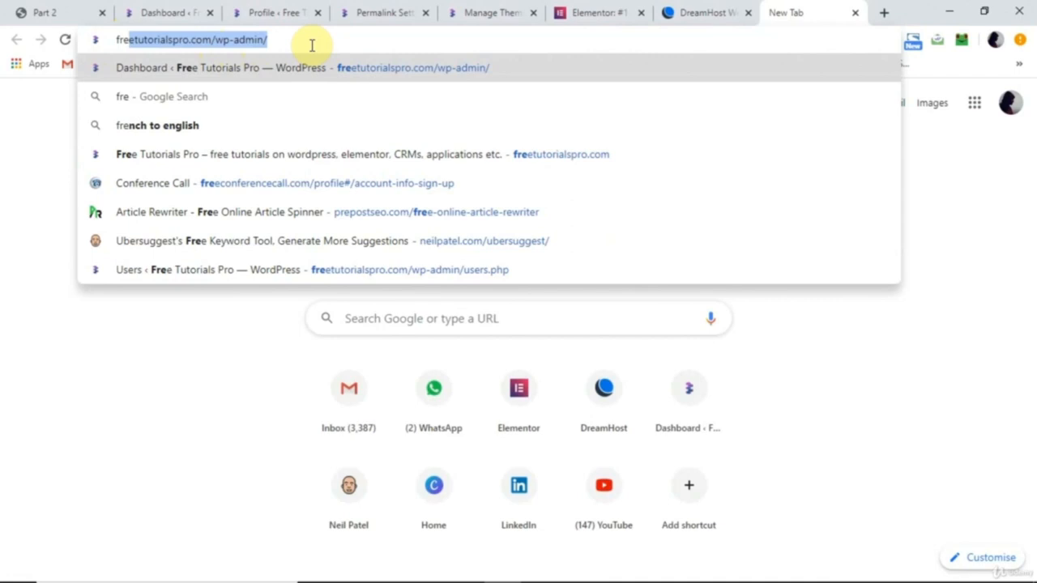
key("Return")
Return to the WordPress dashboard to look over its user and settings options, and show the Permalink Settings page.
mouse_move(72, 494)
mouse_move(50, 525)
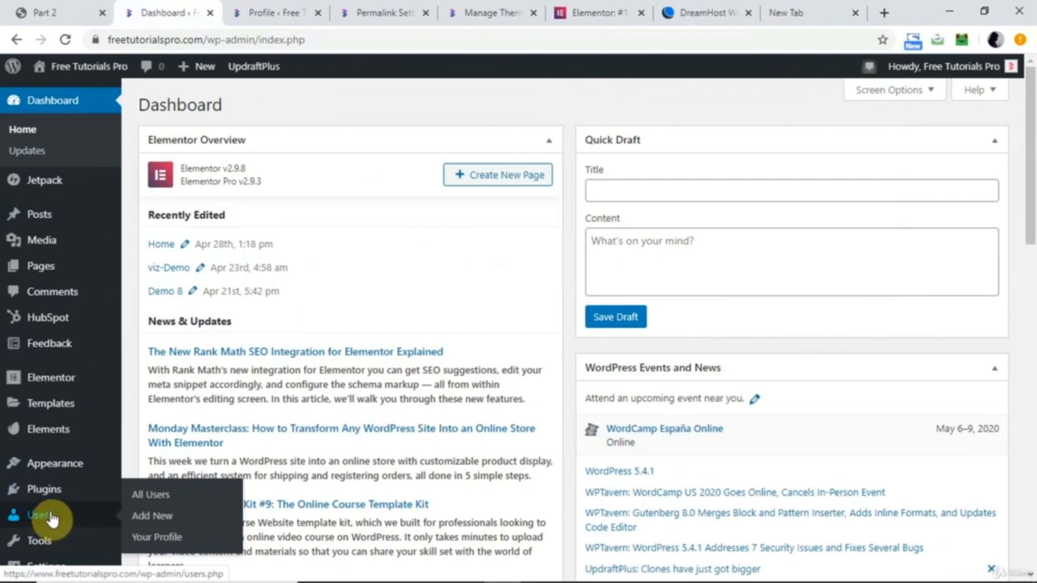
scroll(50, 524, "down", 5)
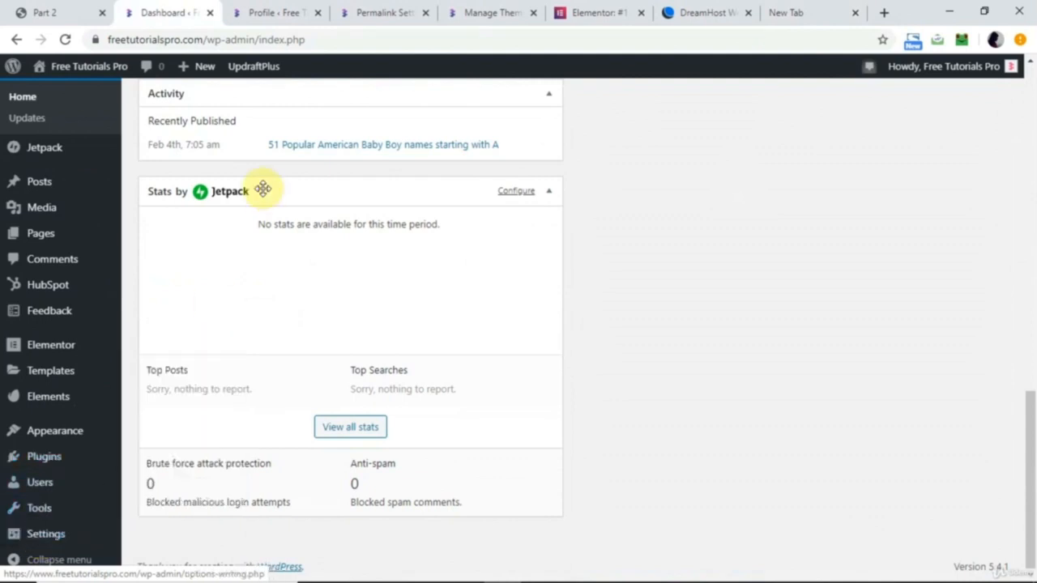
left_click(378, 18)
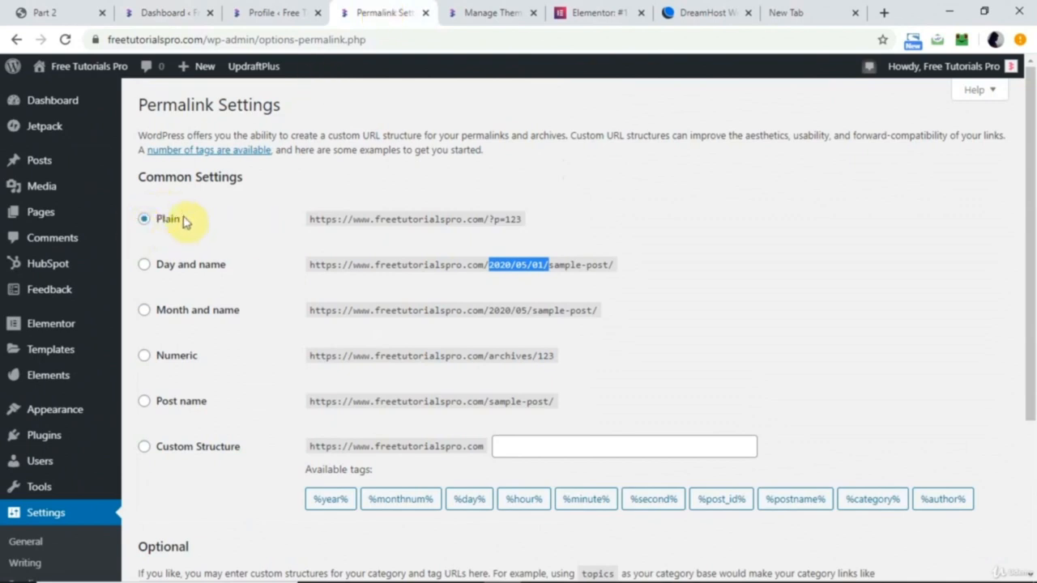
Examine the sample URLs of the Plain and Day and name permalink structures.
left_click(209, 228)
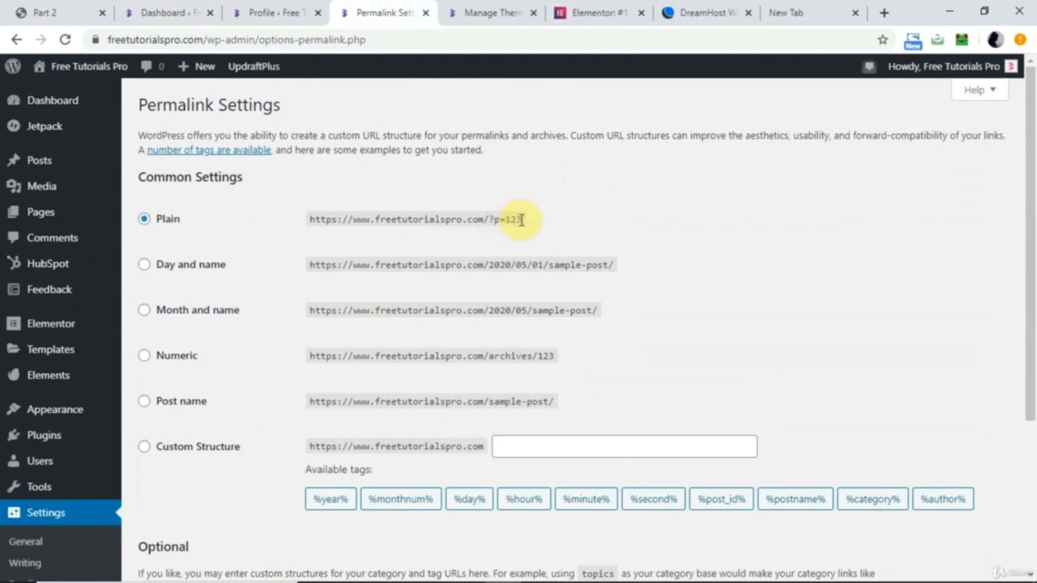
left_click_drag(523, 219, 492, 220)
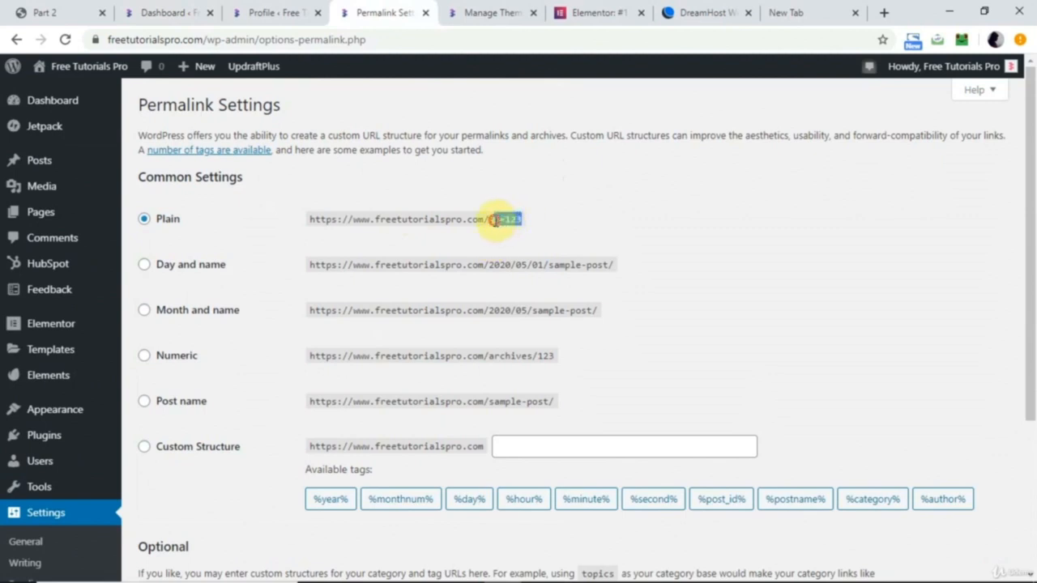
left_click_drag(313, 220, 544, 221)
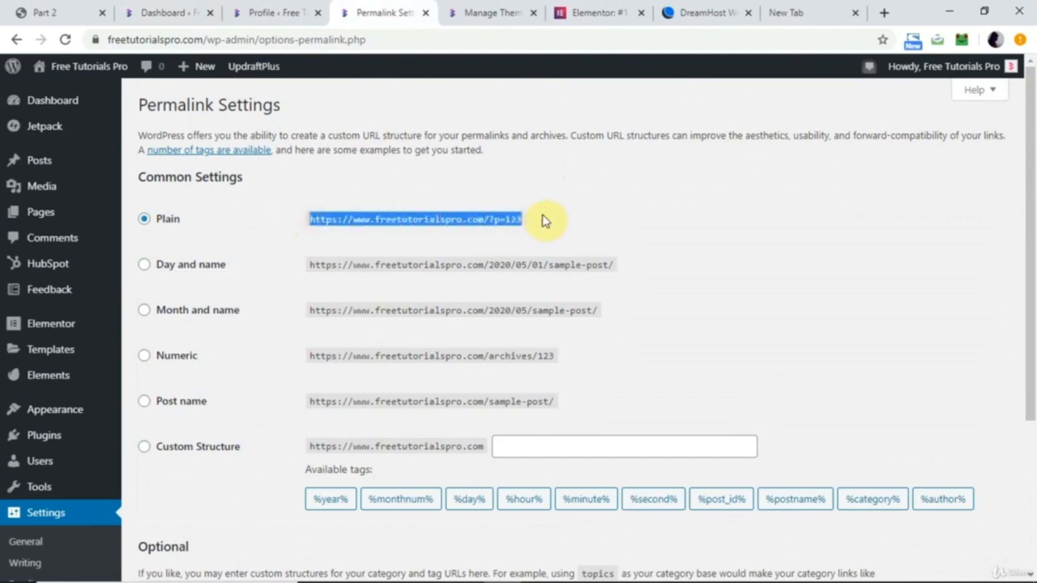
left_click(502, 267)
left_click_drag(488, 267, 544, 267)
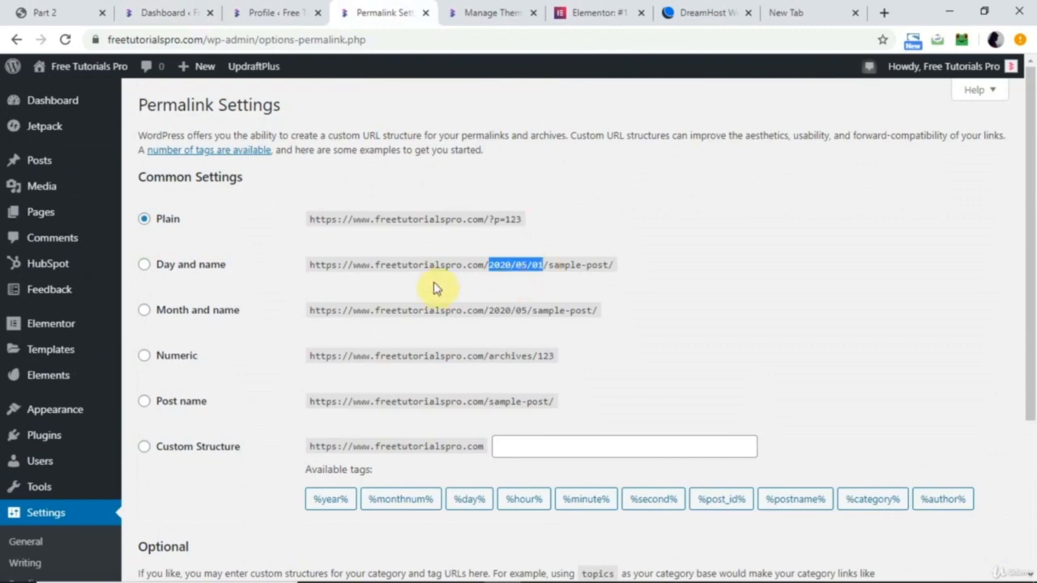
Choose Post name as the permalink structure and go to the option for saving the change.
left_click(145, 403)
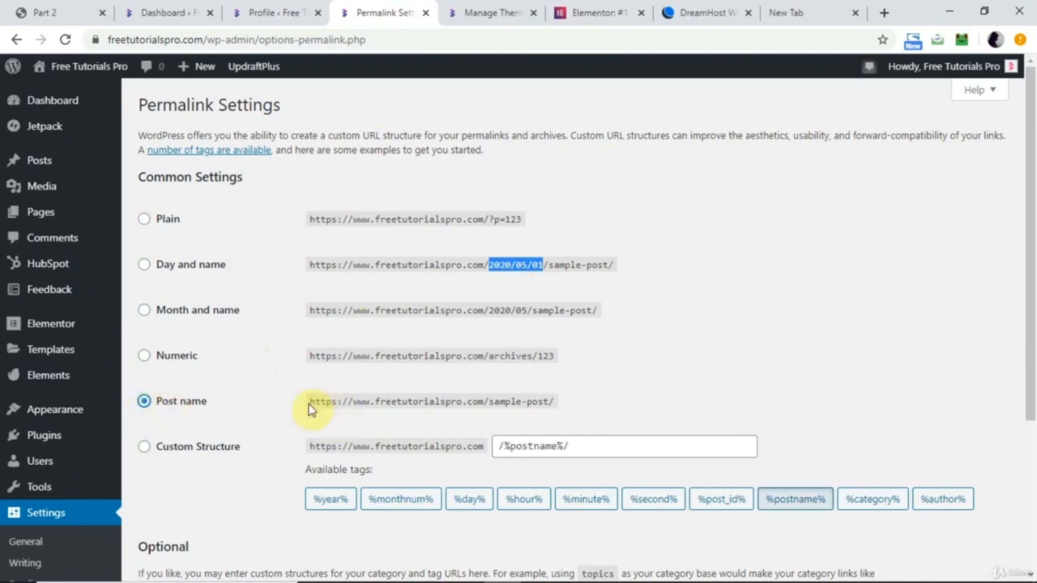
left_click_drag(309, 400, 555, 400)
scroll(497, 417, "down", 3)
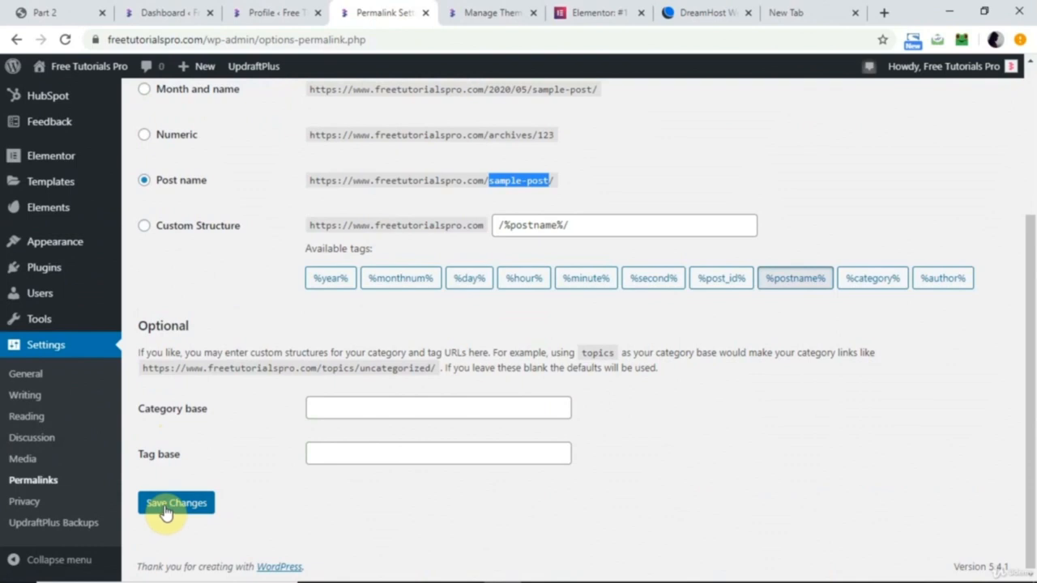
Return to the WordPress dashboard and look over the options for posts and pages.
left_click(159, 10)
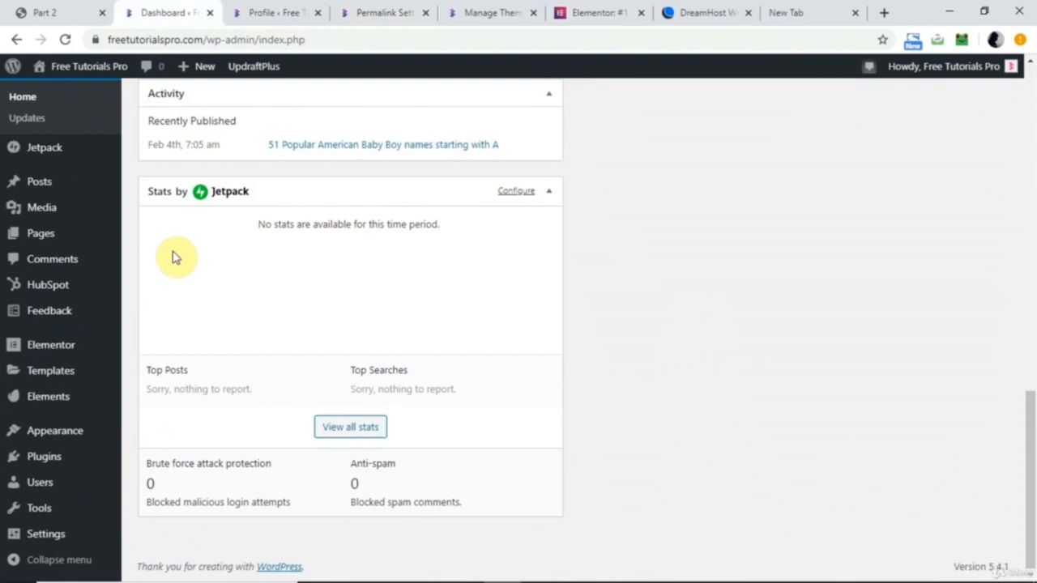
mouse_move(56, 188)
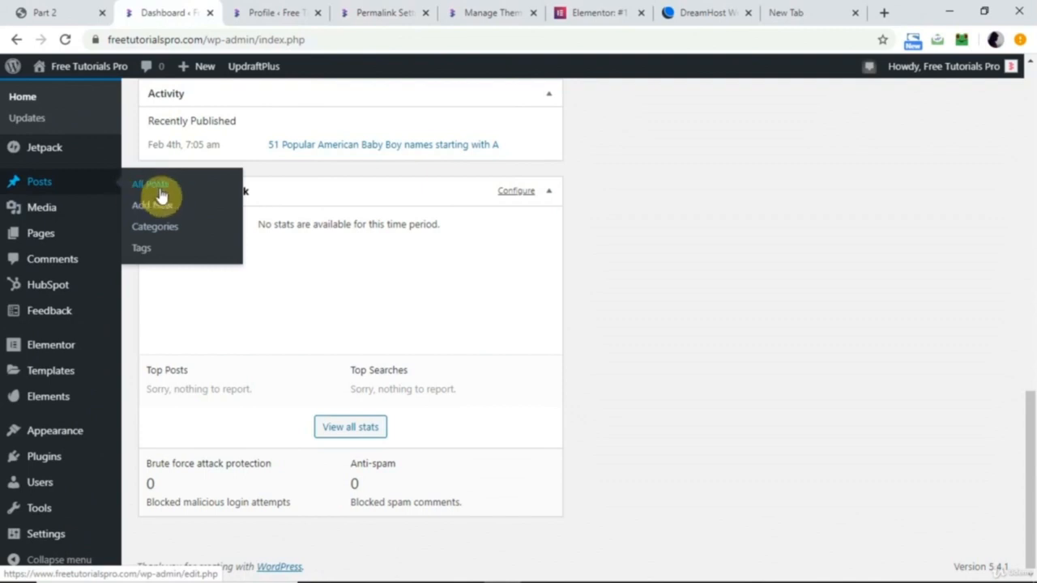
mouse_move(28, 240)
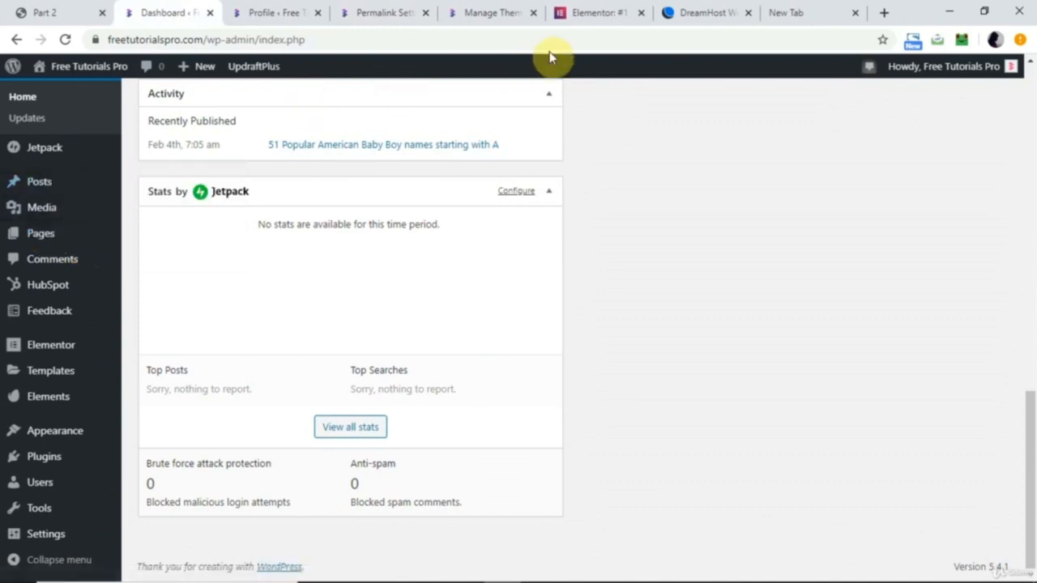
Open the blog on the Elementor website and look through its articles as an example of posts.
left_click(594, 18)
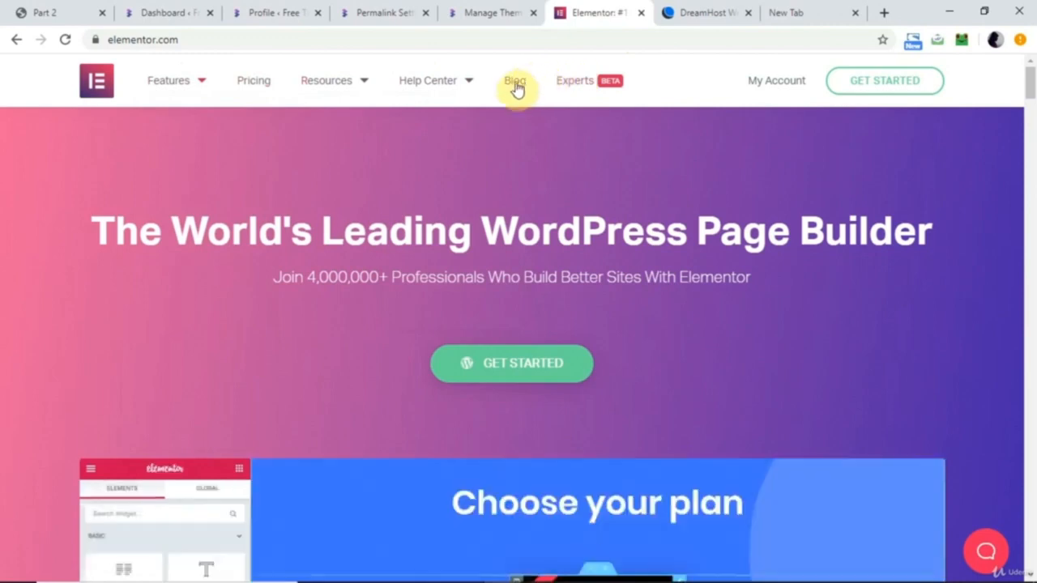
left_click(515, 83)
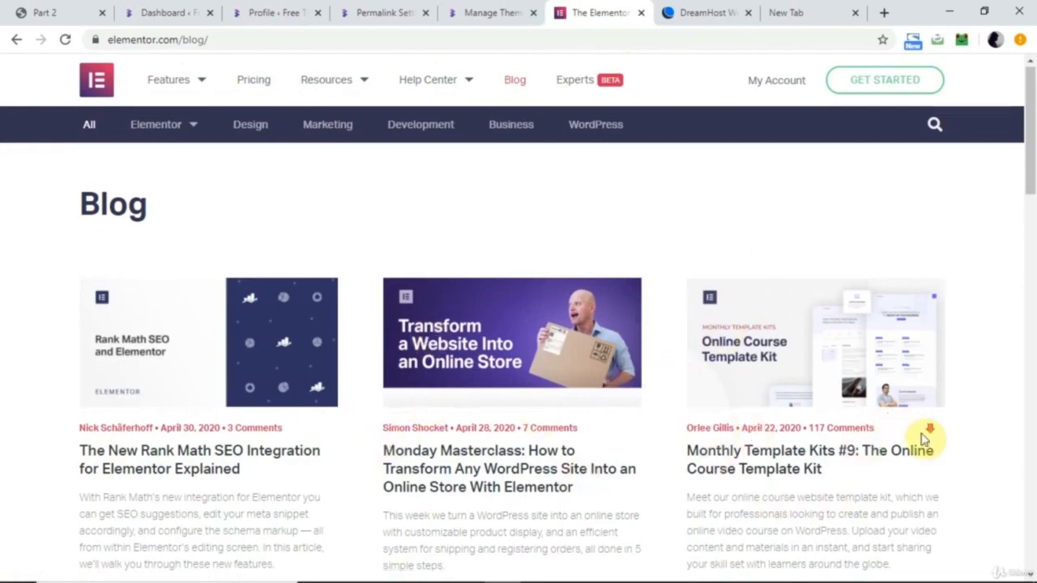
scroll(921, 439, "down", 5)
scroll(515, 376, "down", 10)
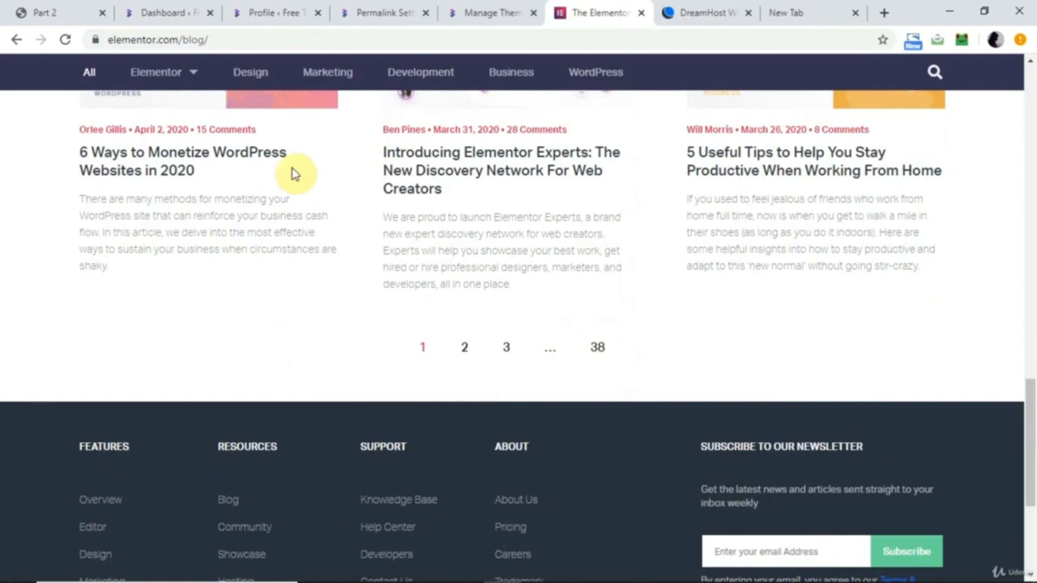
Return to the WordPress dashboard and look over the Appearance, Plugins and Users options.
left_click(162, 12)
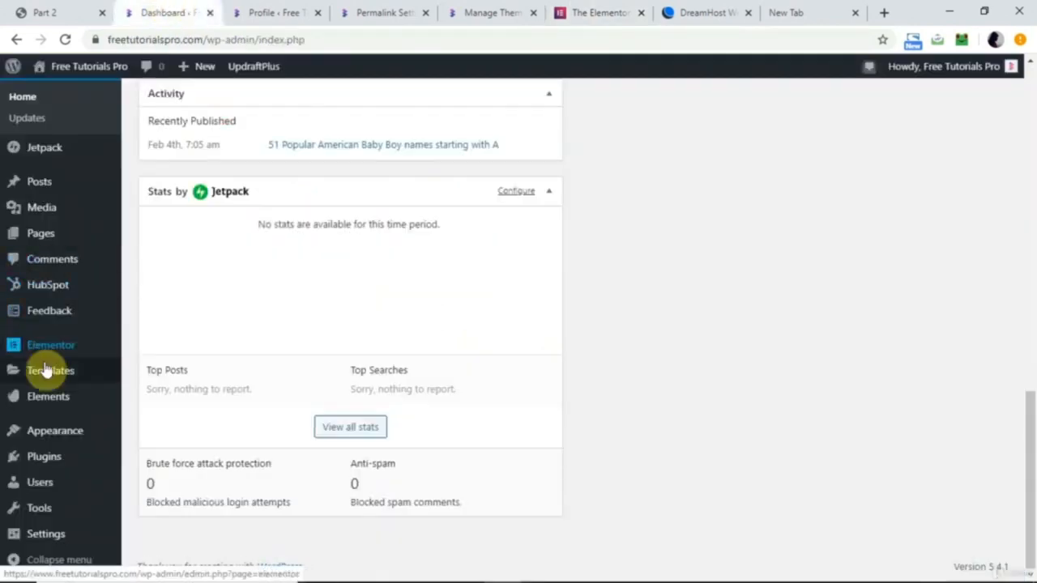
mouse_move(45, 439)
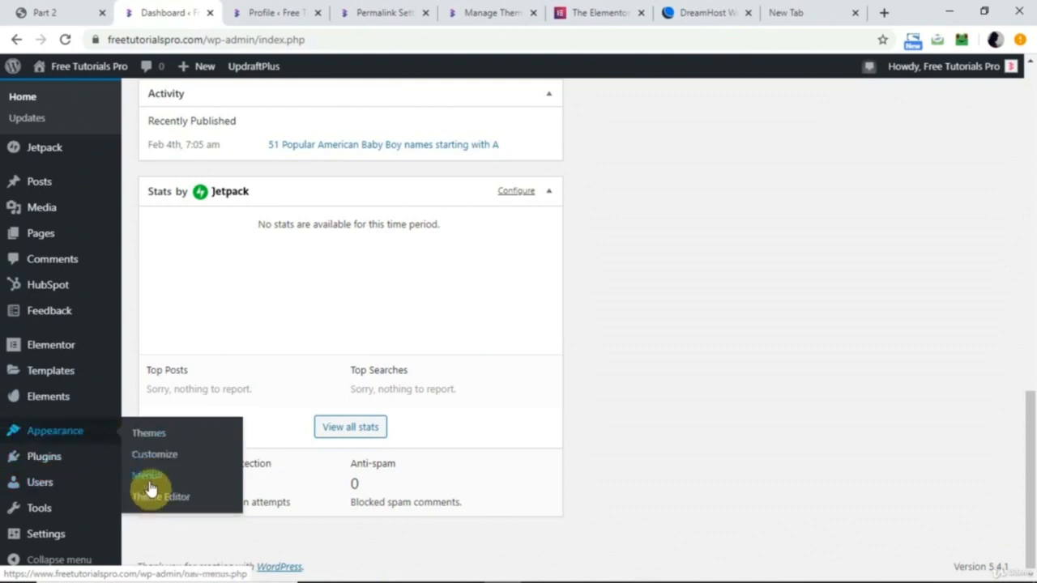
mouse_move(54, 470)
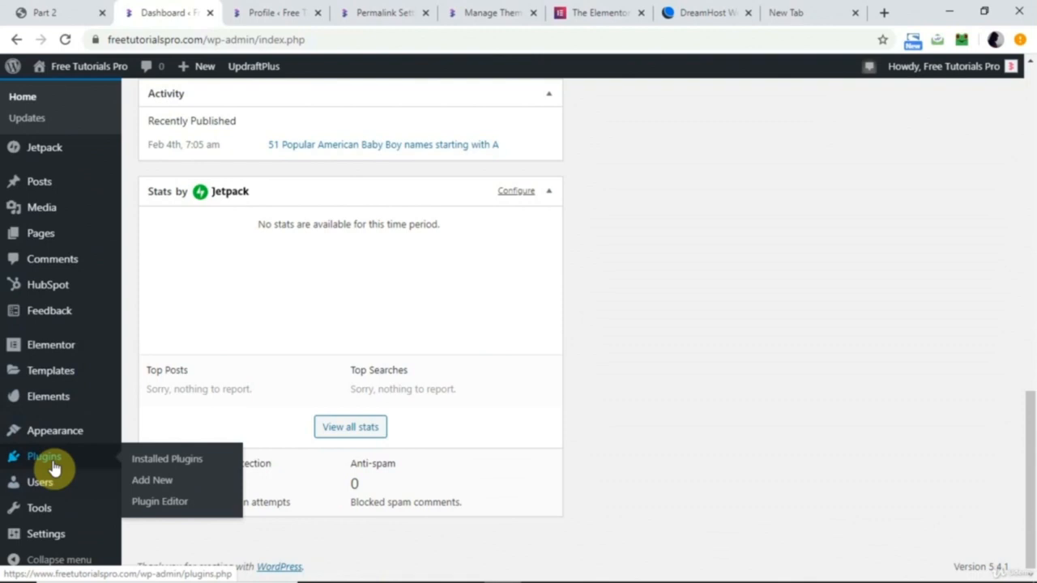
mouse_move(45, 491)
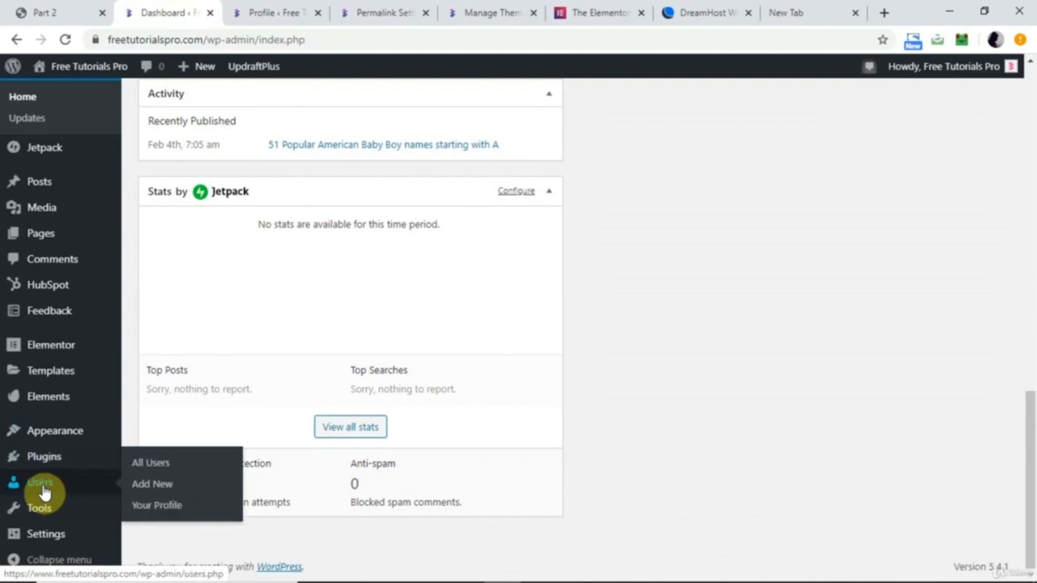
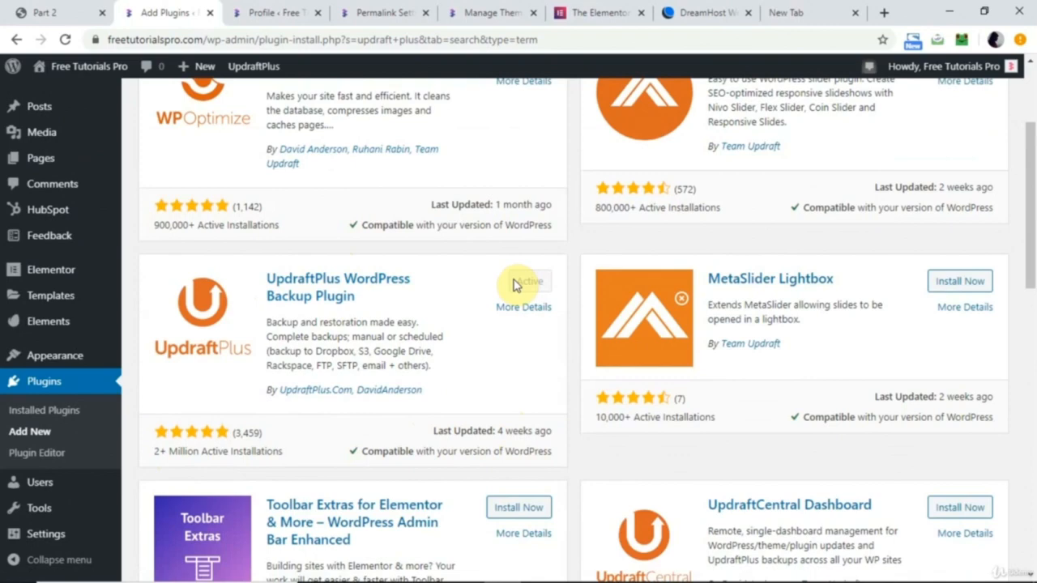
Check the essential plugins list in the Part 2 PDF and search the plugin directory for "envato elements".
left_click(64, 18)
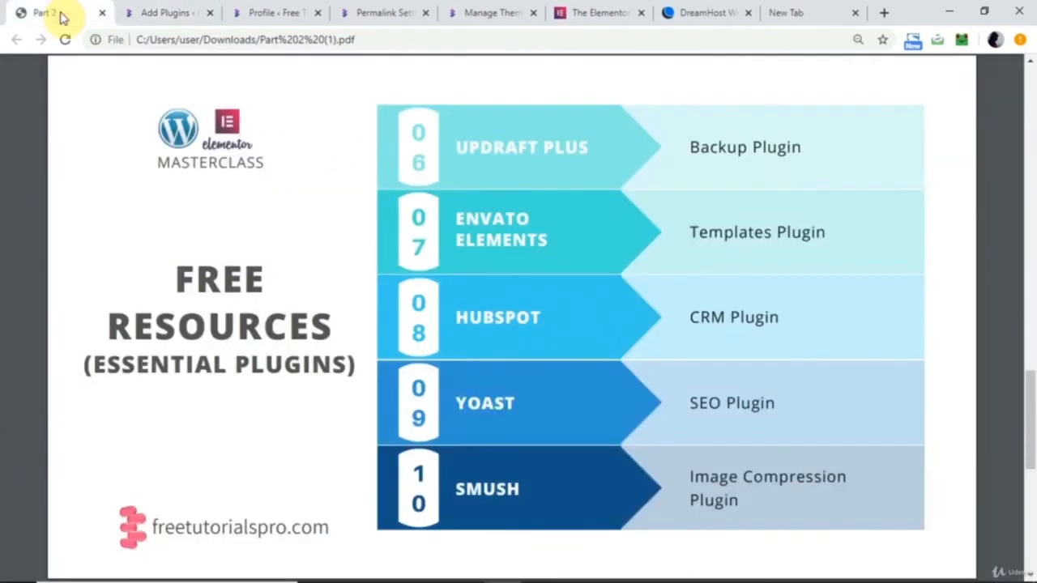
left_click(166, 12)
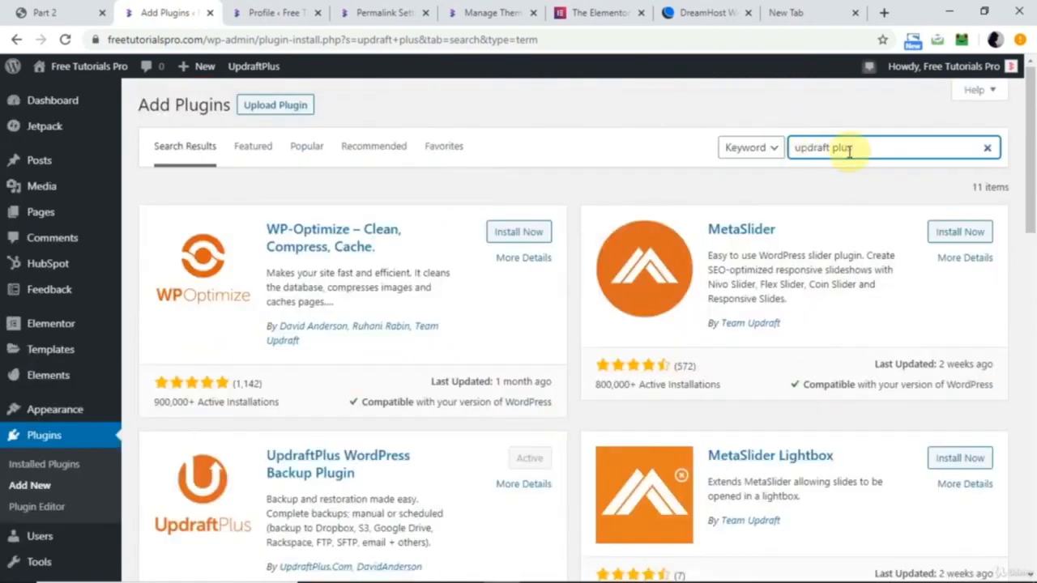
triple_click(849, 149)
type("envato elements")
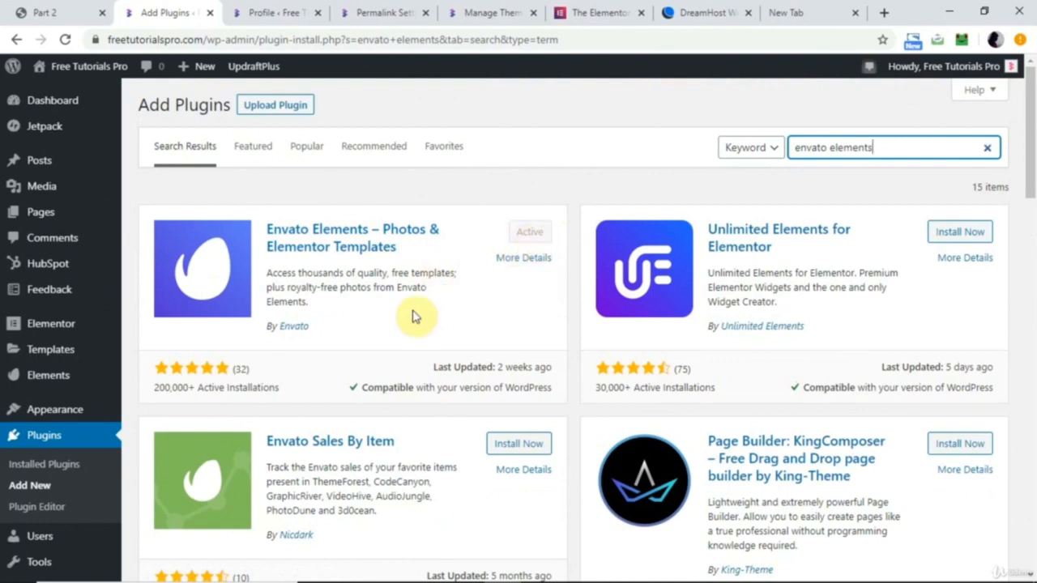
mouse_move(38, 377)
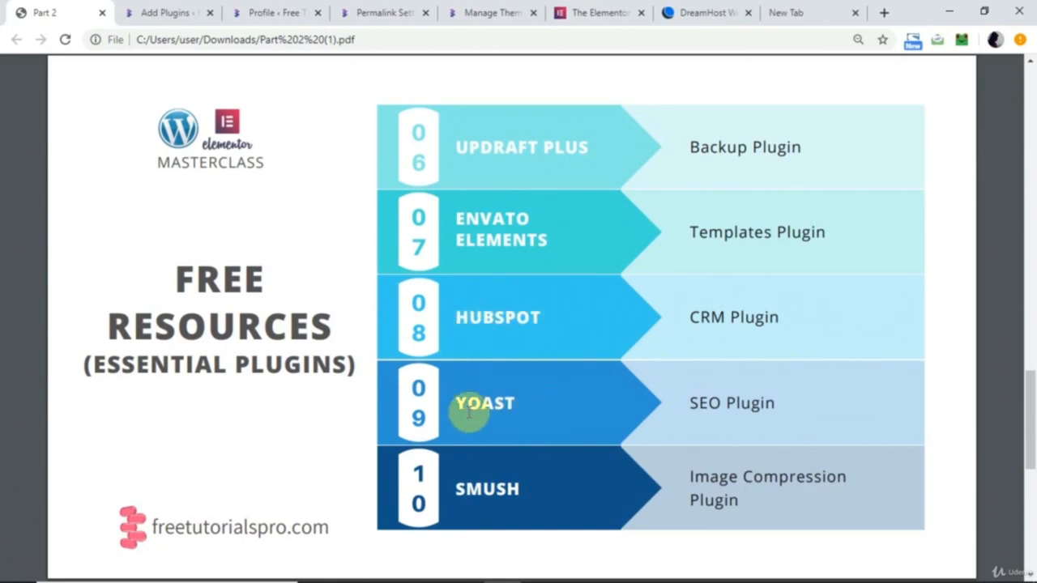
Search the WordPress plugin directory for "yoast" and look through the results.
left_click(162, 11)
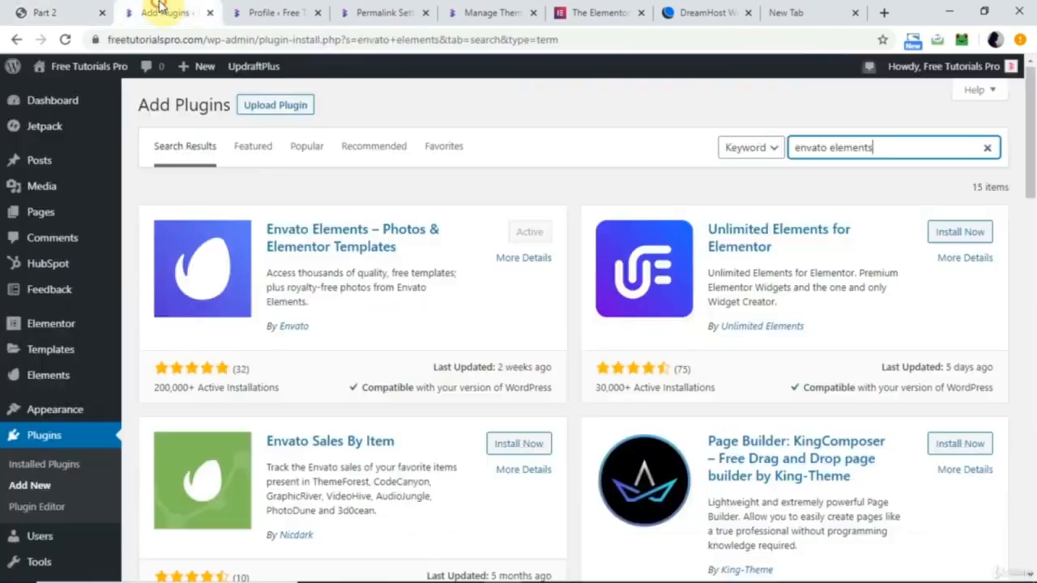
triple_click(813, 148)
type("y")
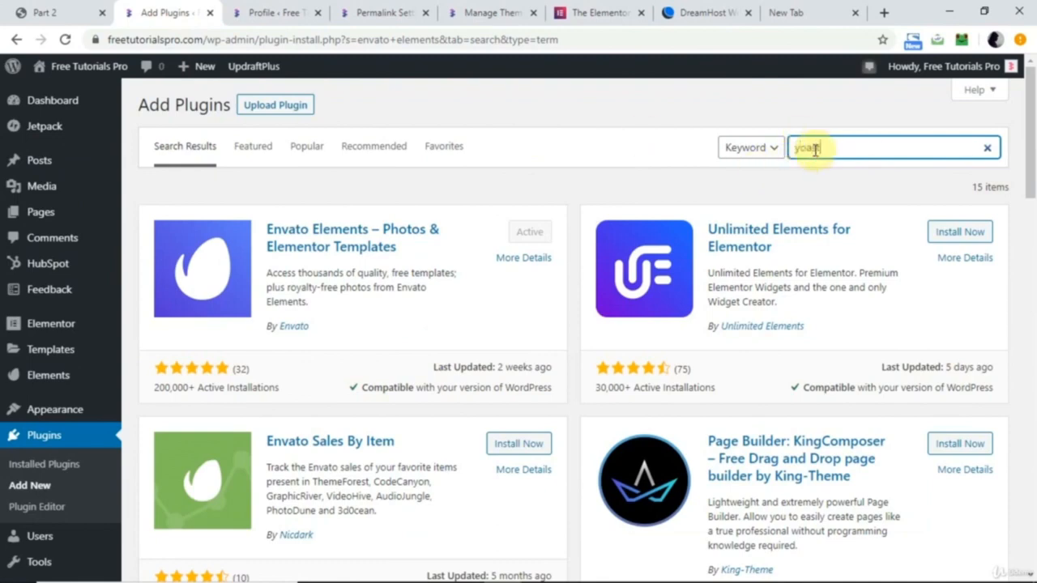
type("oast")
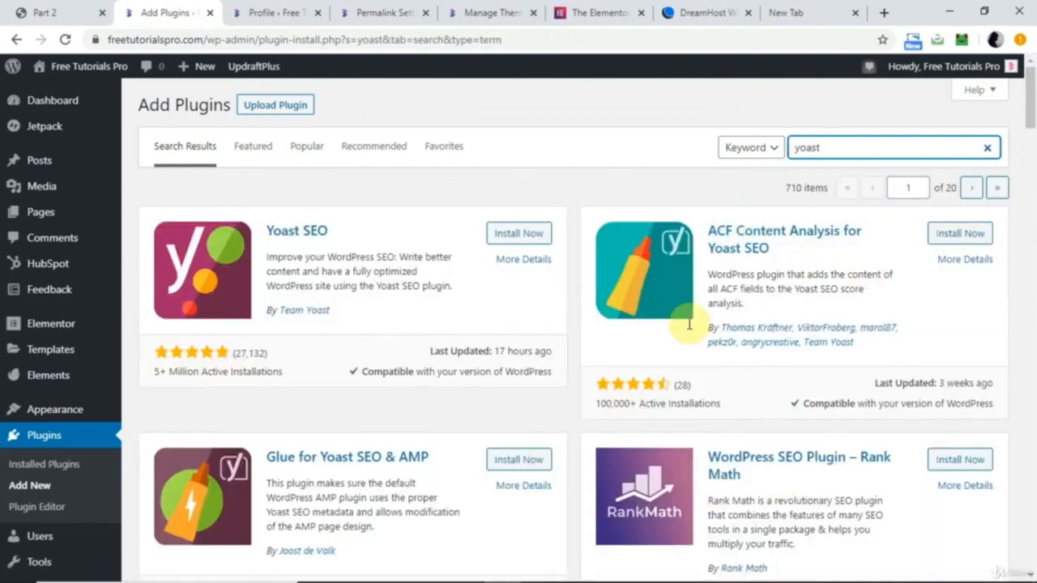
scroll(802, 405, "down", 8)
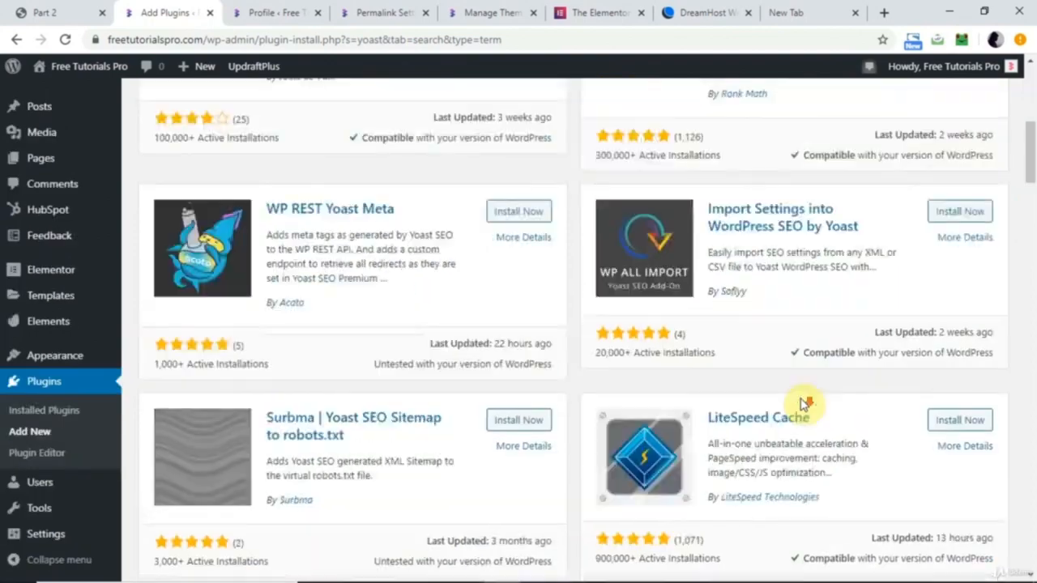
scroll(802, 405, "up", 10)
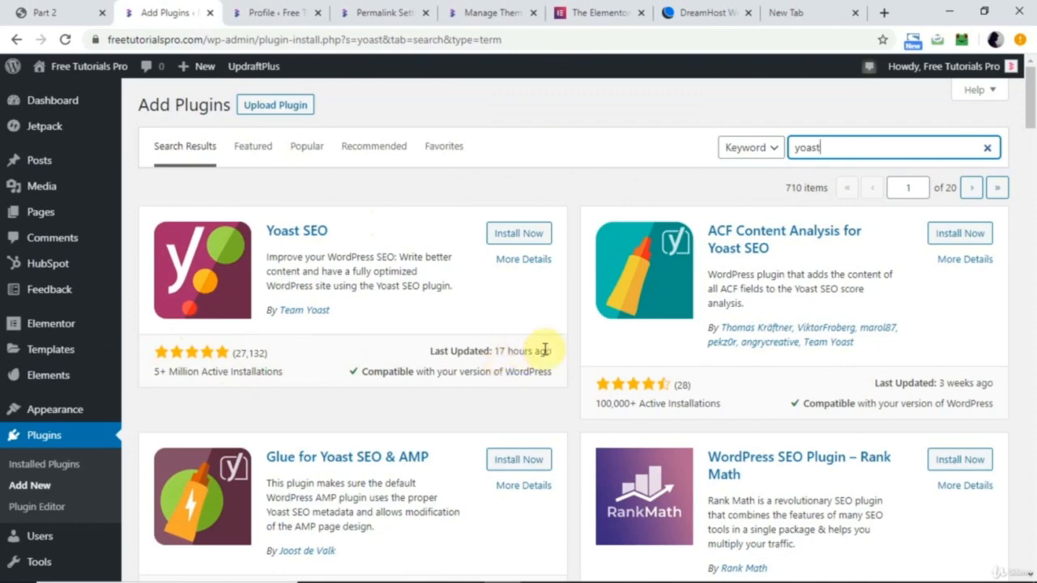
Install and activate the Yoast SEO plugin, and check its entry among the installed plugins.
left_click(523, 234)
left_click(515, 242)
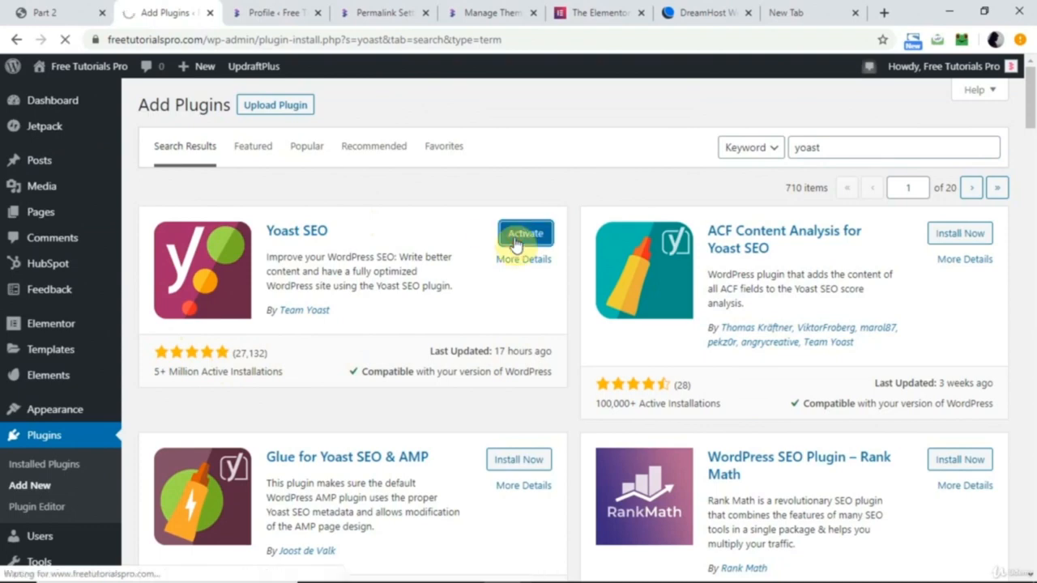
scroll(256, 147, "down", 4)
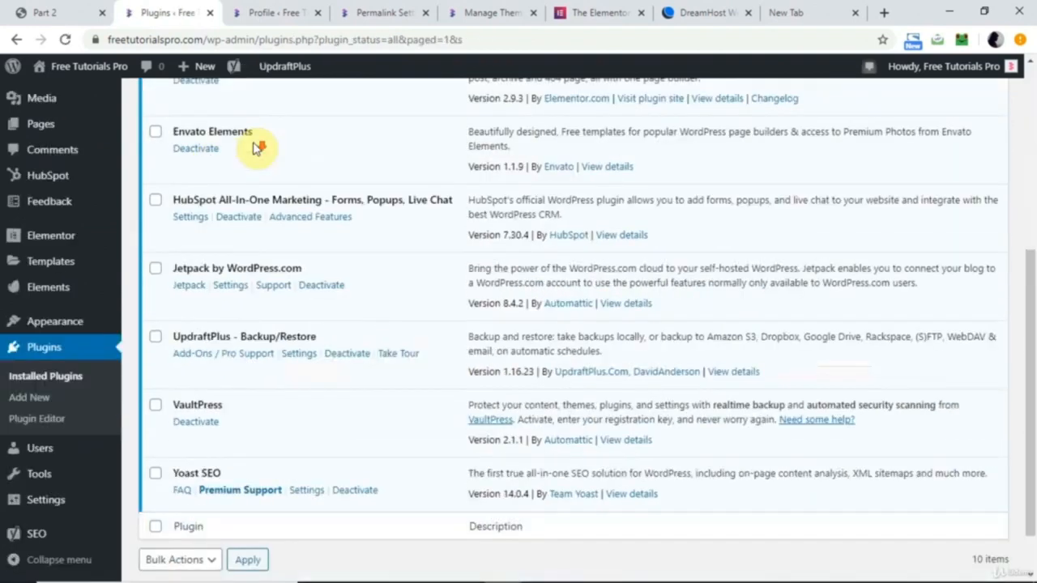
scroll(256, 147, "down", 2)
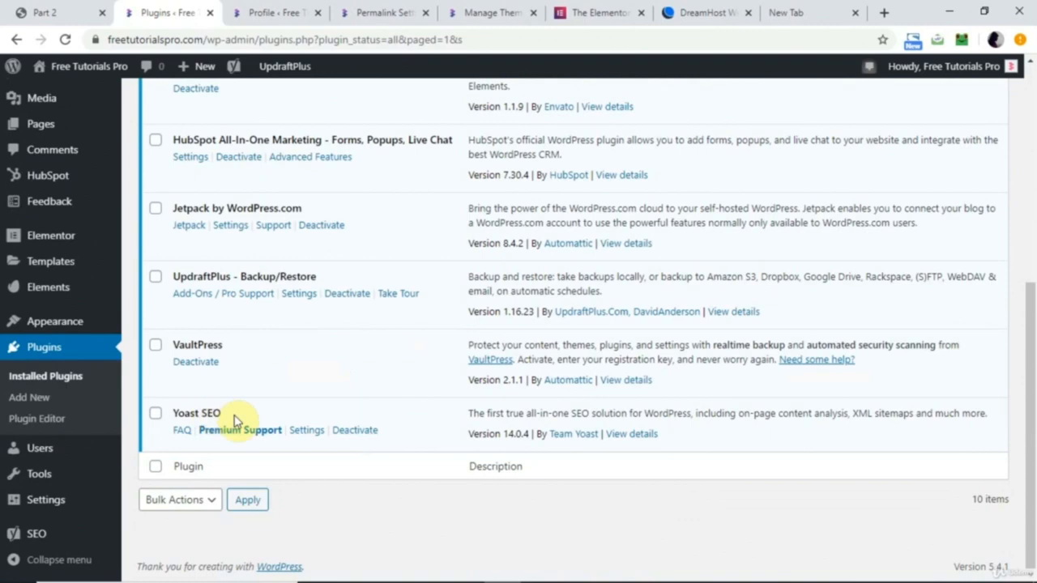
Check the last entry in the PDF's essential plugins list and search the plugin directory for "smush".
left_click(70, 11)
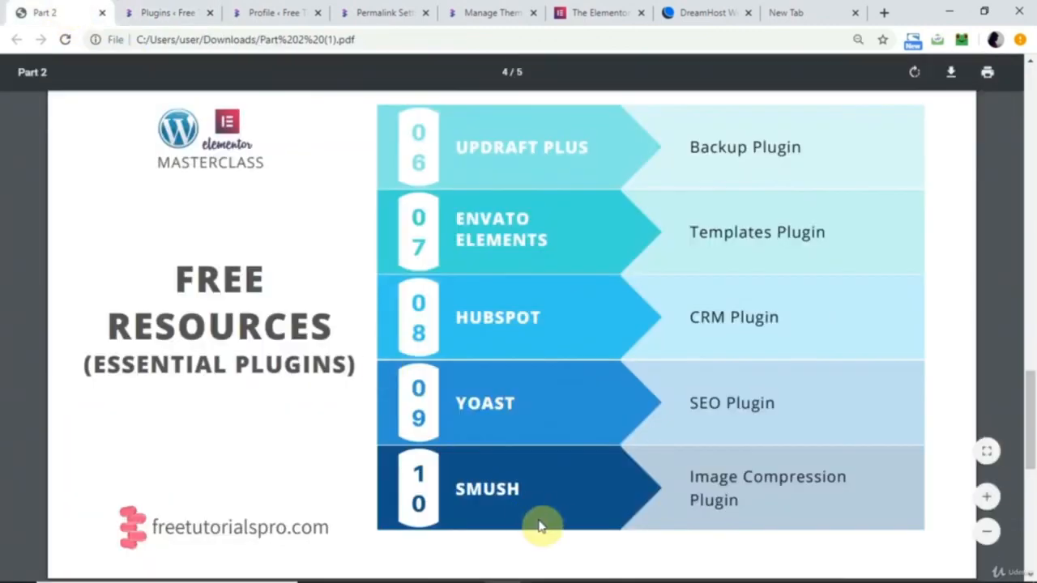
left_click(160, 6)
left_click(844, 147)
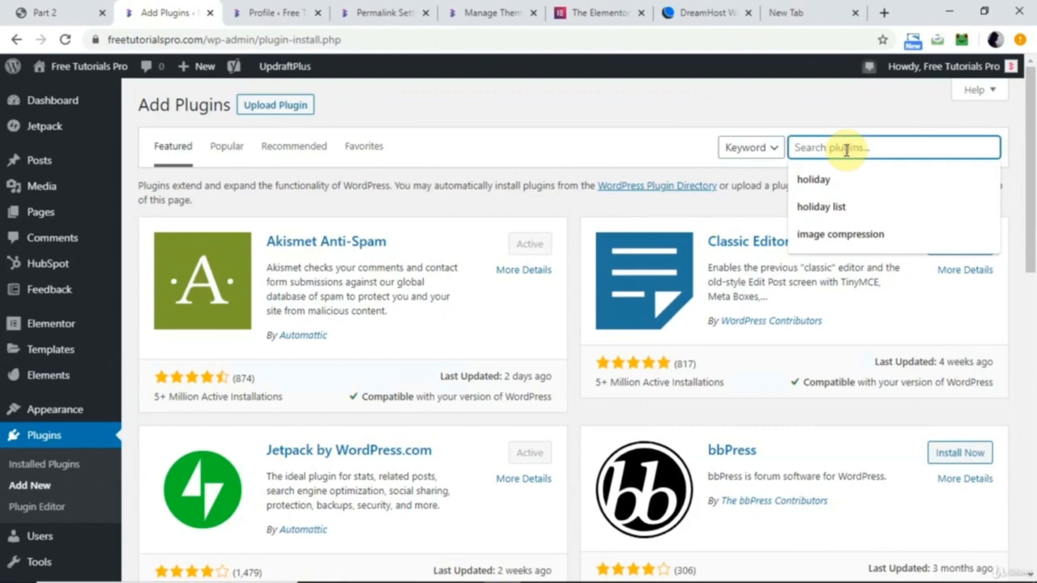
type("smush")
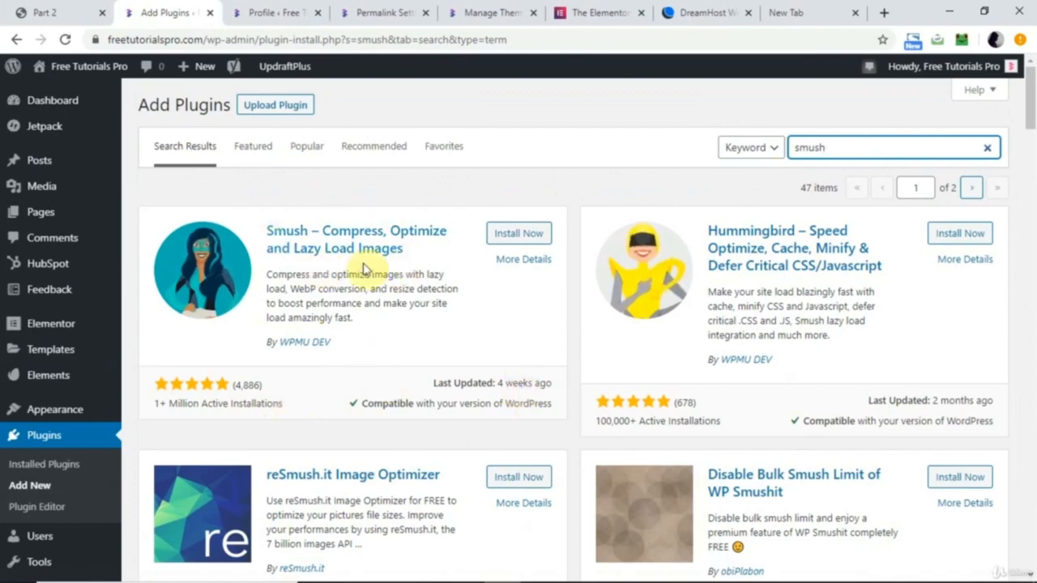
Install and activate the Smush – Compress, Optimize and Lazy Load Images plugin, and review the installed plugins.
left_click(519, 234)
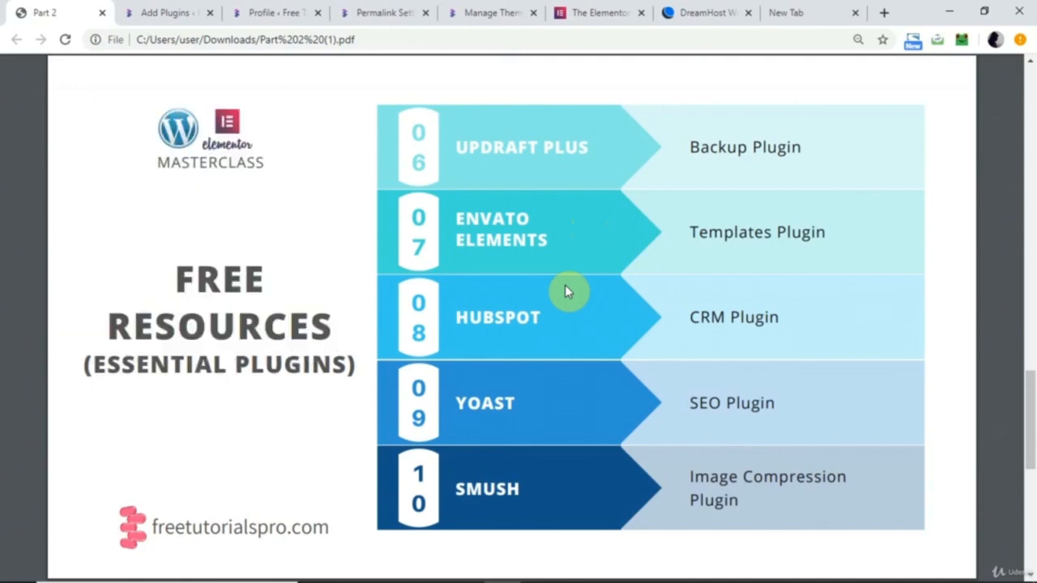
left_click(515, 234)
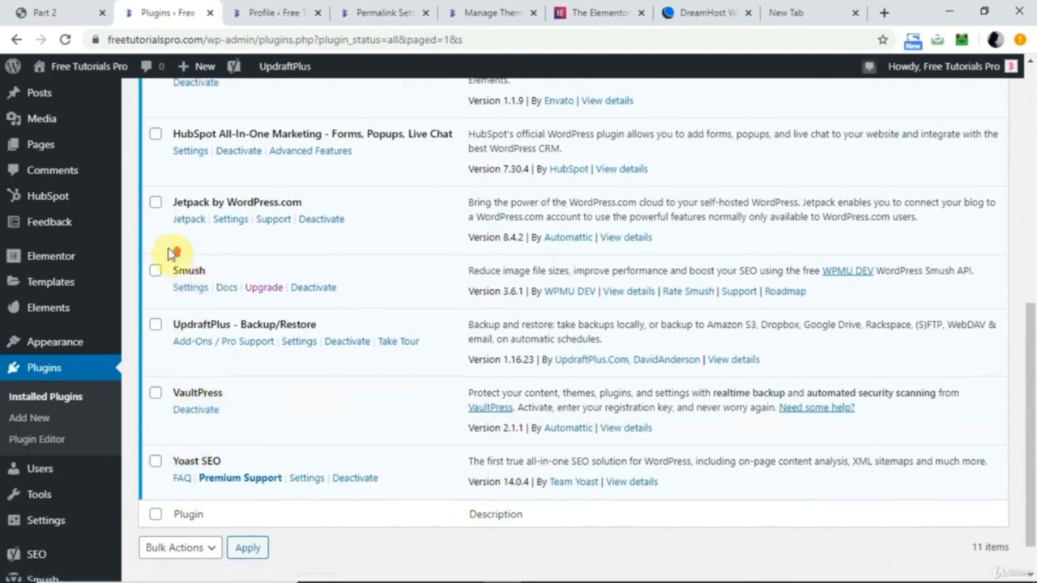
scroll(169, 252, "up", 1)
scroll(168, 252, "up", 3)
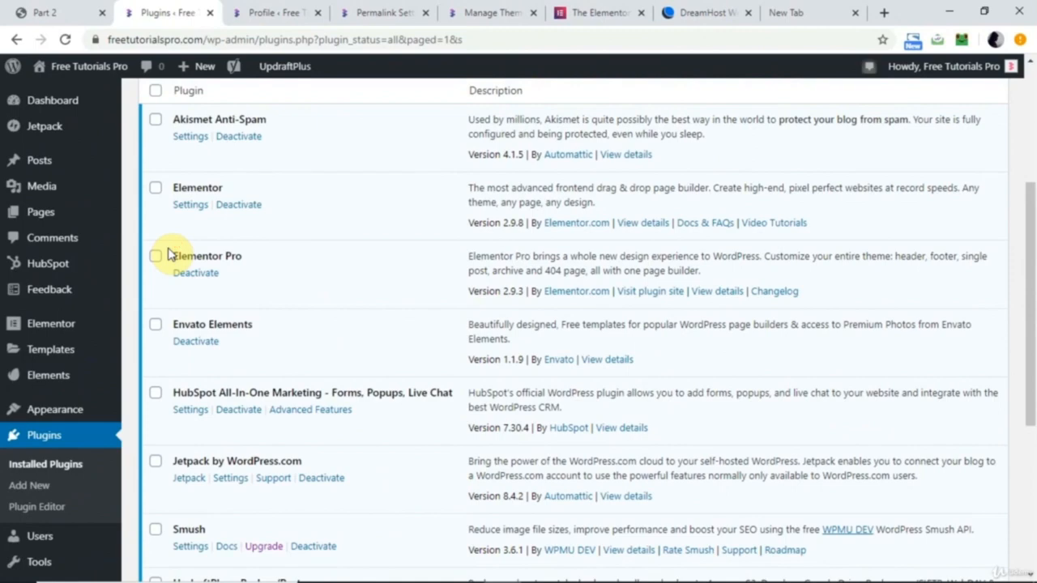
Create a new page titled "Dummy" and open it for editing with Elementor.
mouse_move(48, 190)
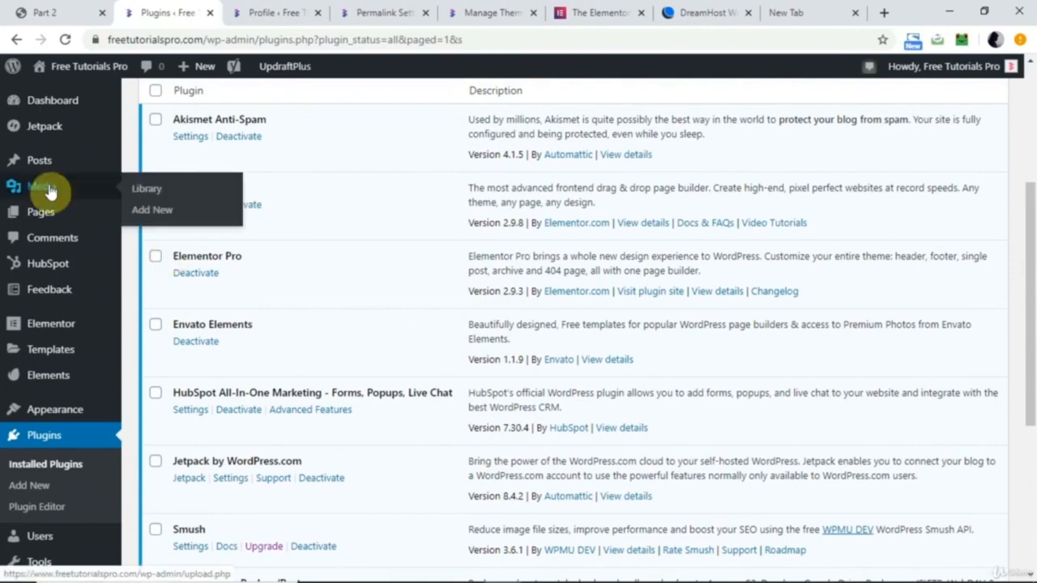
left_click(48, 190)
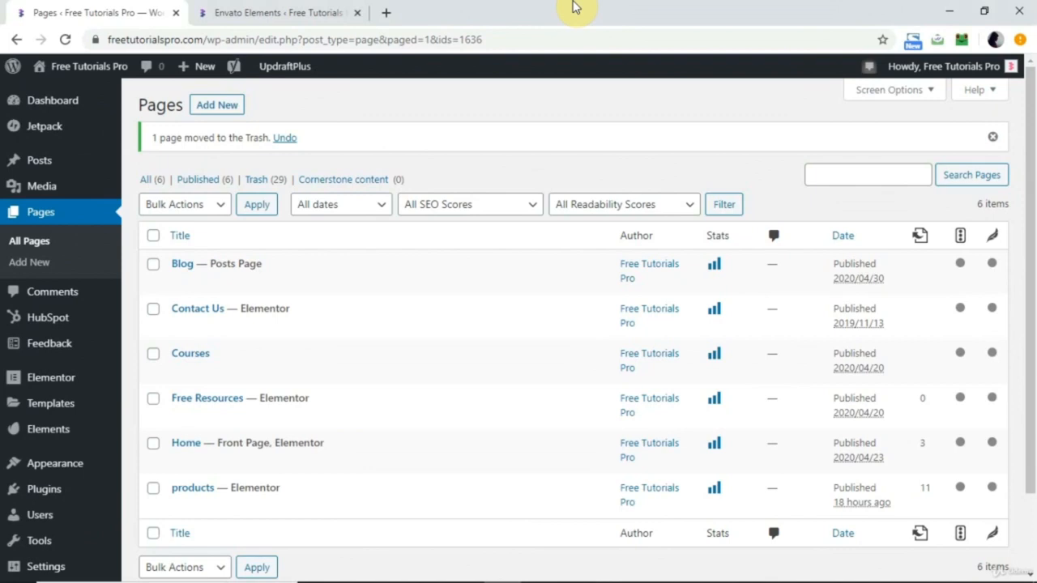
left_click(39, 214)
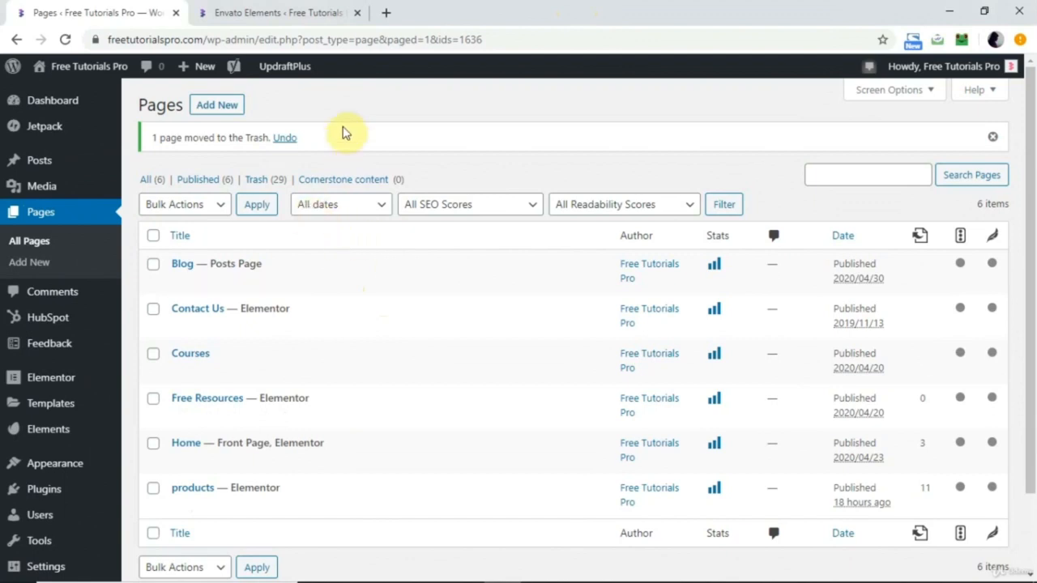
left_click(227, 103)
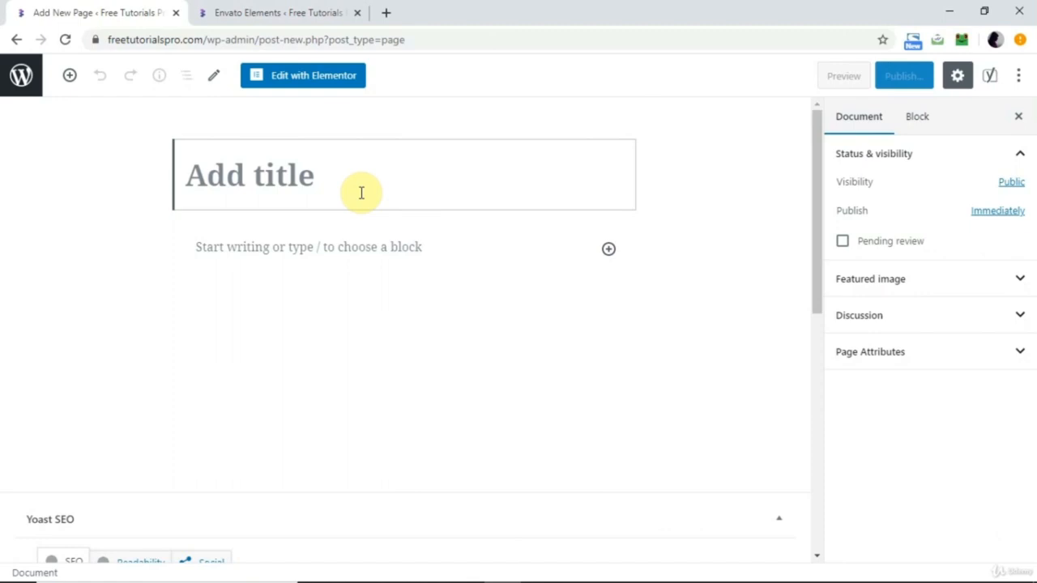
type("Dummy")
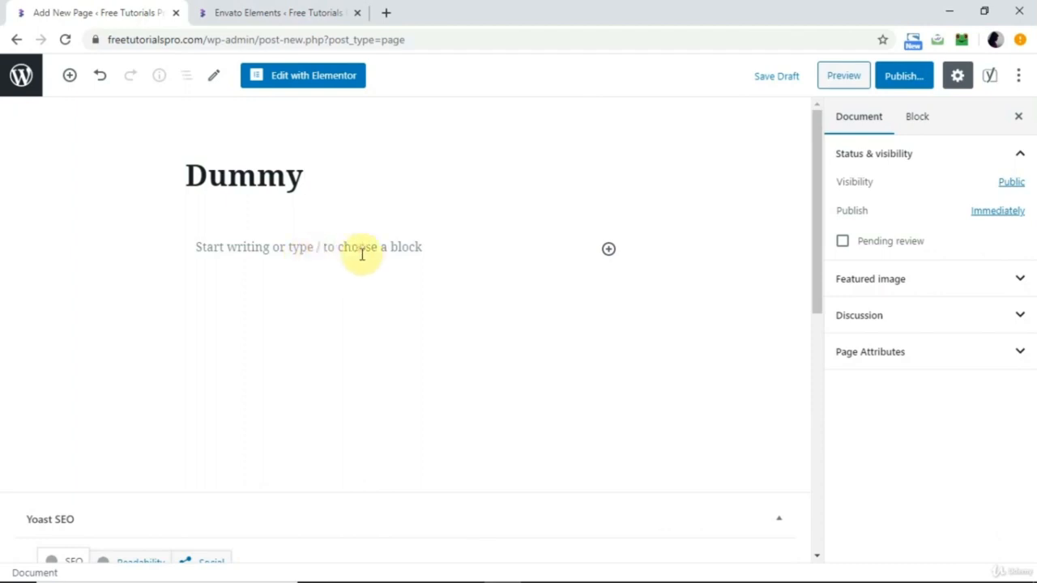
left_click(334, 79)
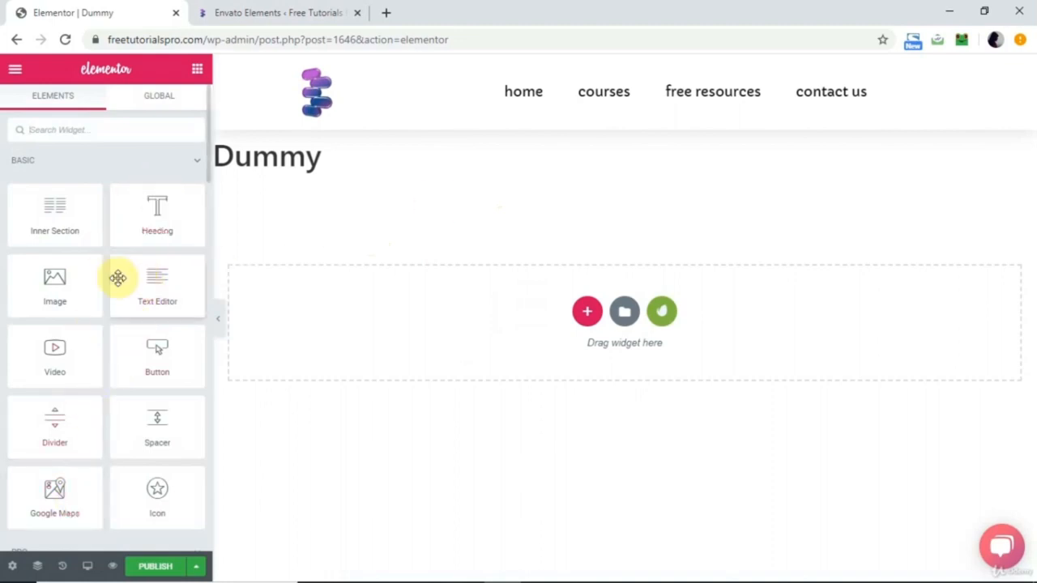
Place an Image widget on the page as a trial and delete its section.
left_click_drag(54, 285, 424, 335)
left_click(639, 176)
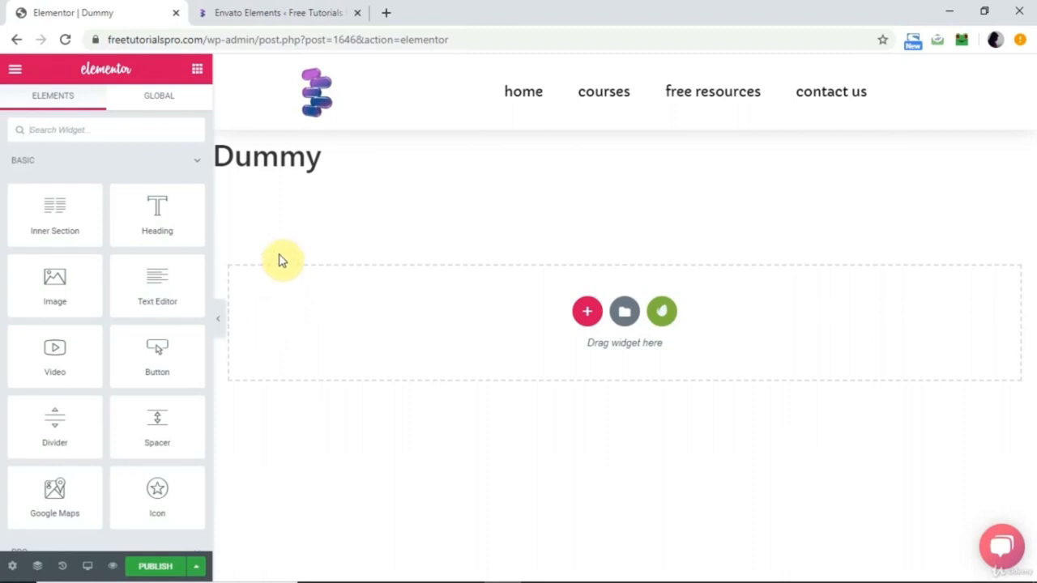
Look through the available Elementor widgets in the Basic, Pro and General groups.
scroll(113, 363, "down", 3)
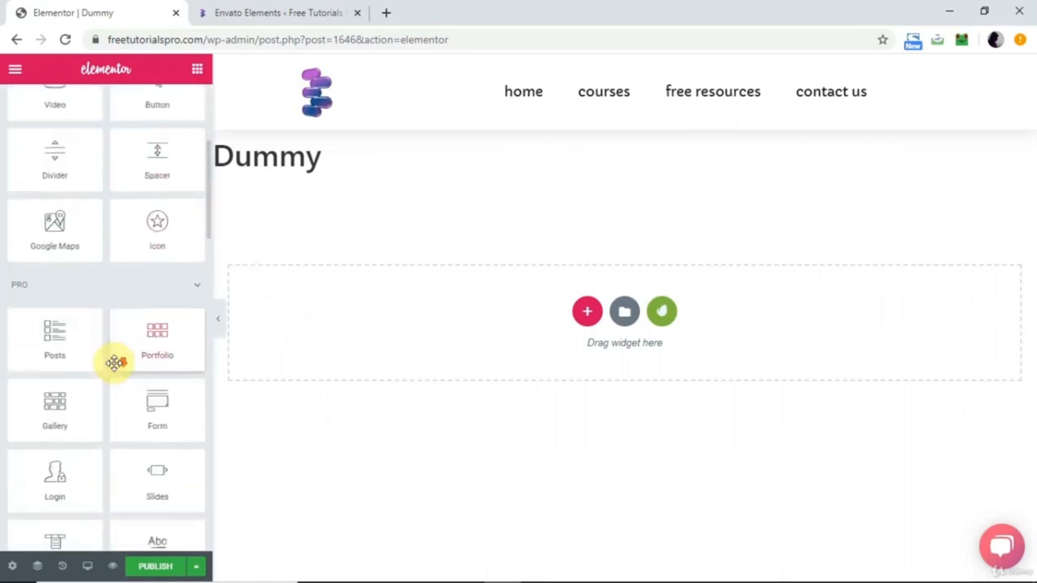
scroll(27, 213, "up", 3)
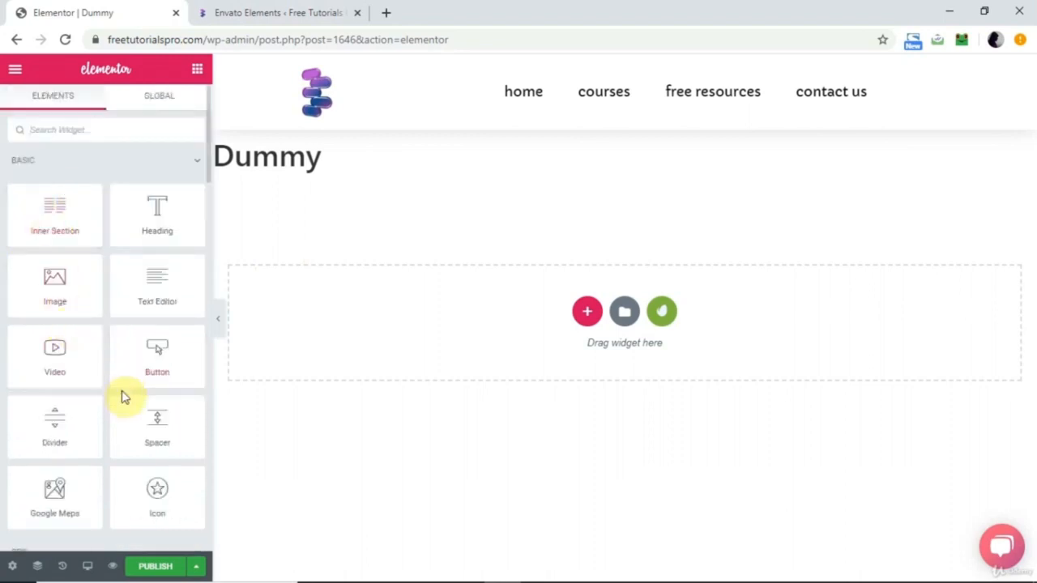
scroll(122, 395, "down", 2)
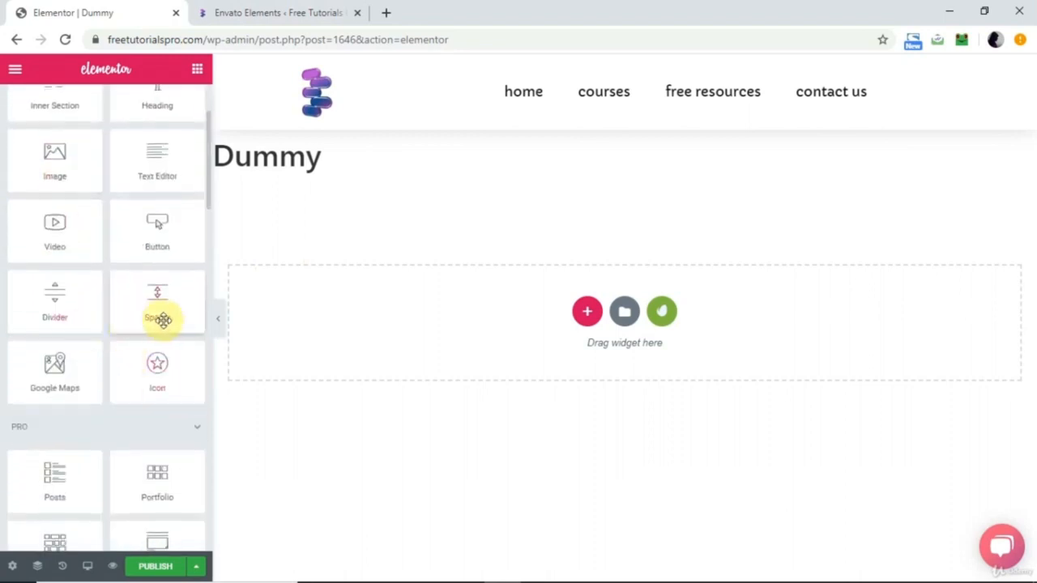
scroll(162, 322, "up", 2)
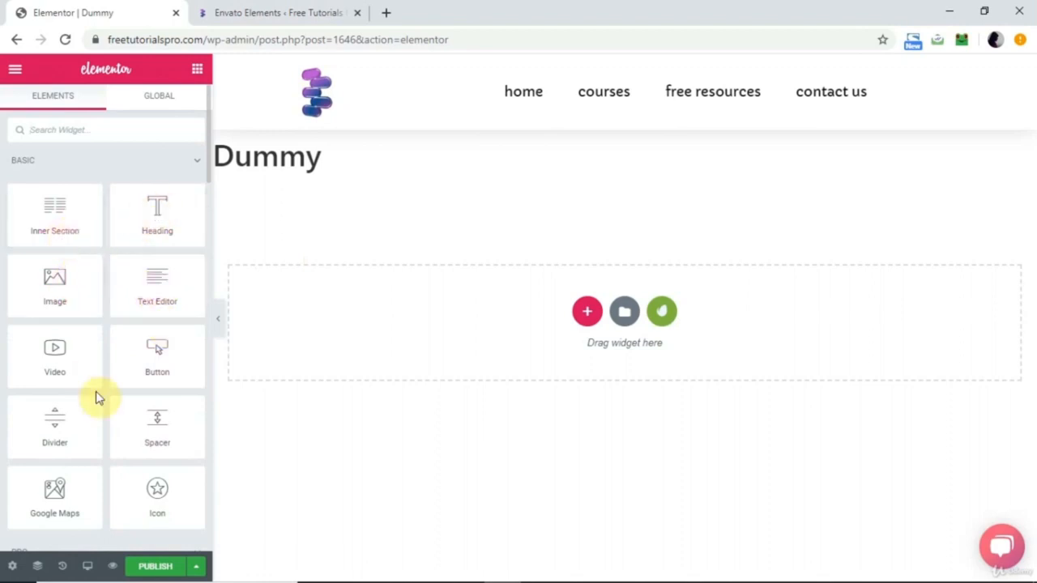
scroll(97, 396, "down", 5)
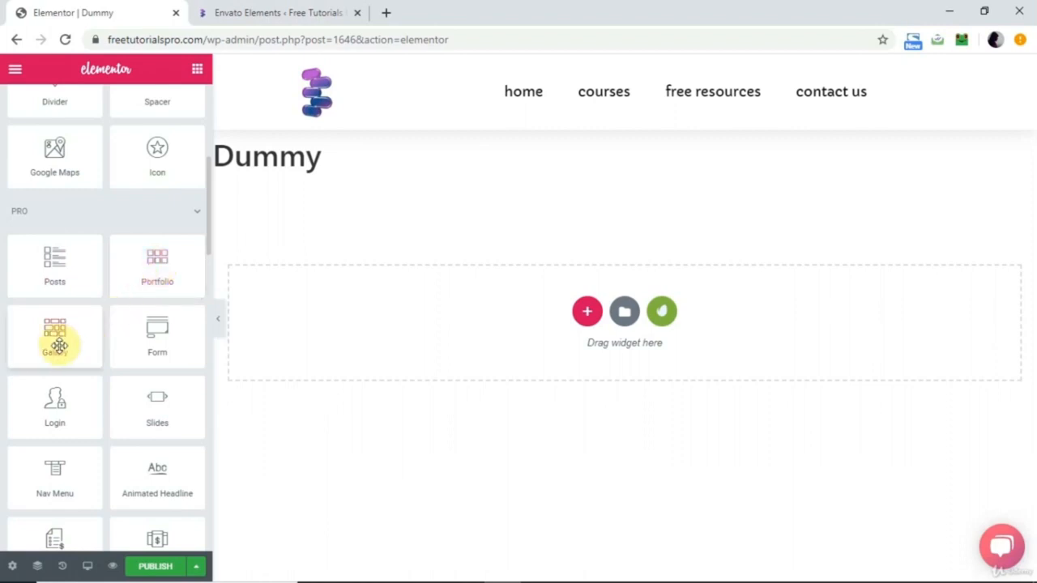
scroll(100, 238, "down", 2)
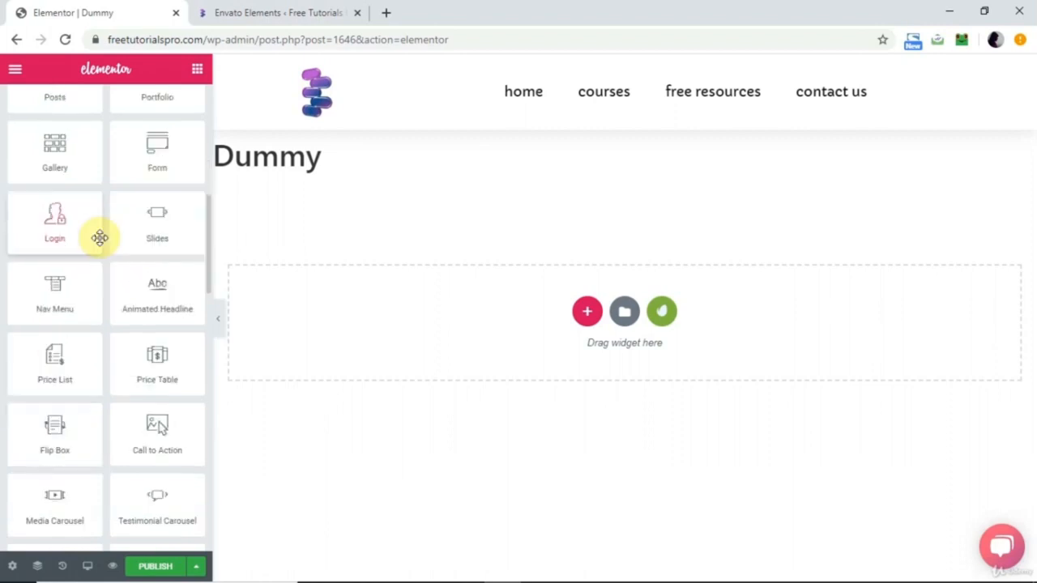
scroll(108, 370, "down", 7)
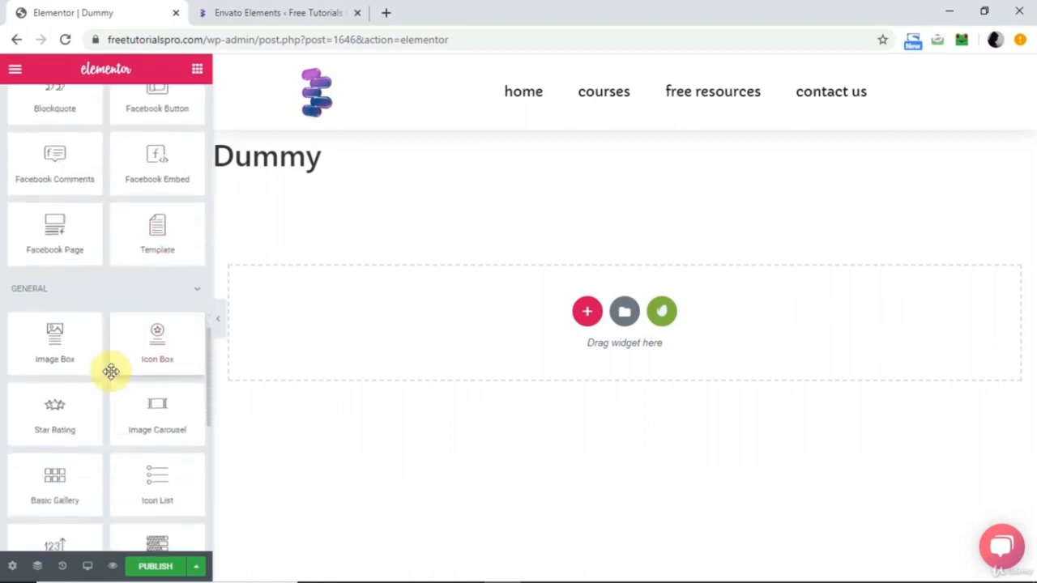
scroll(111, 371, "down", 6)
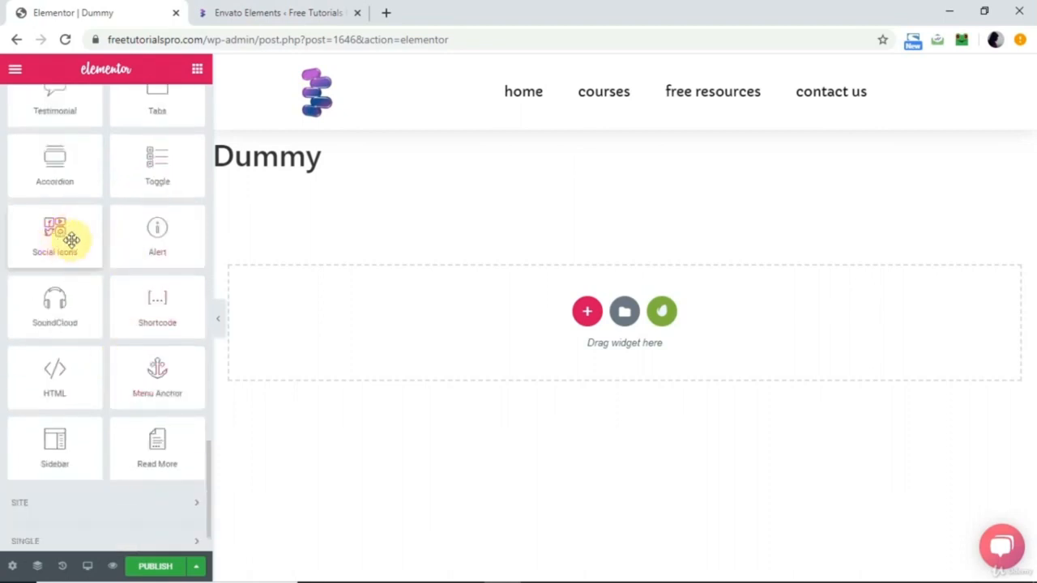
scroll(59, 240, "up", 1)
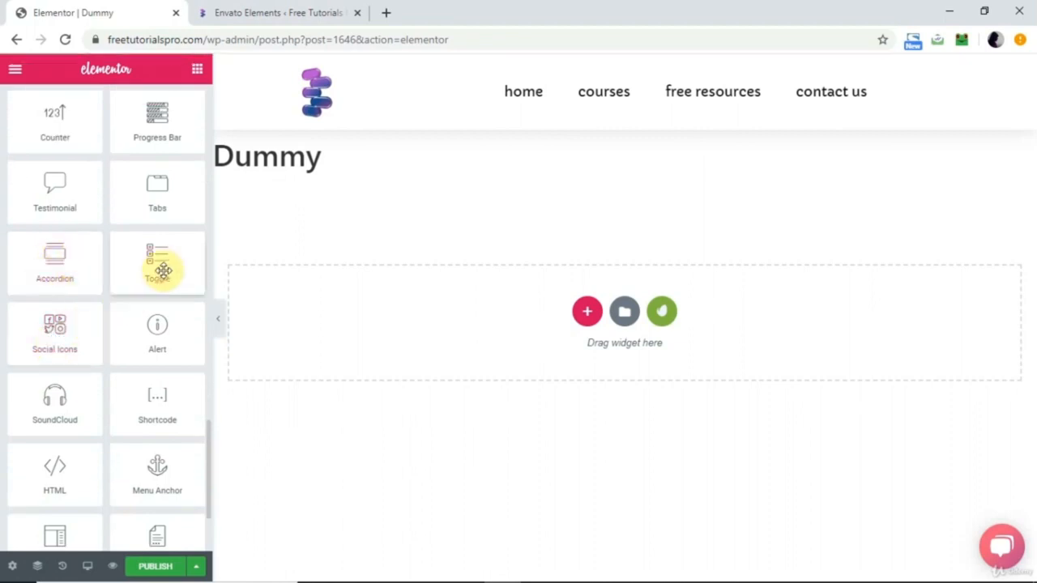
scroll(162, 271, "up", 3)
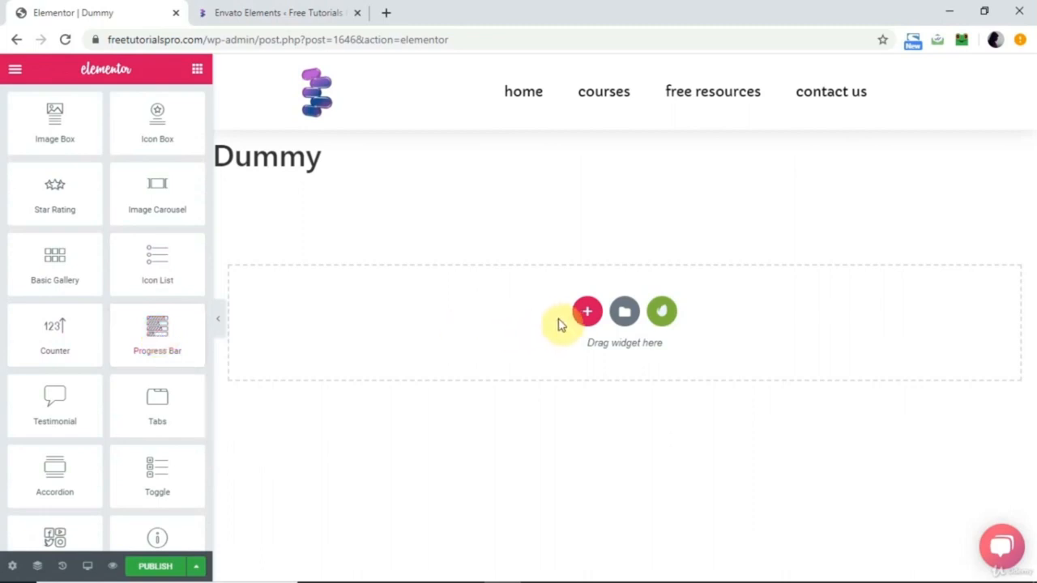
Add a section with three equal columns and place a Button widget in its first column.
left_click(586, 312)
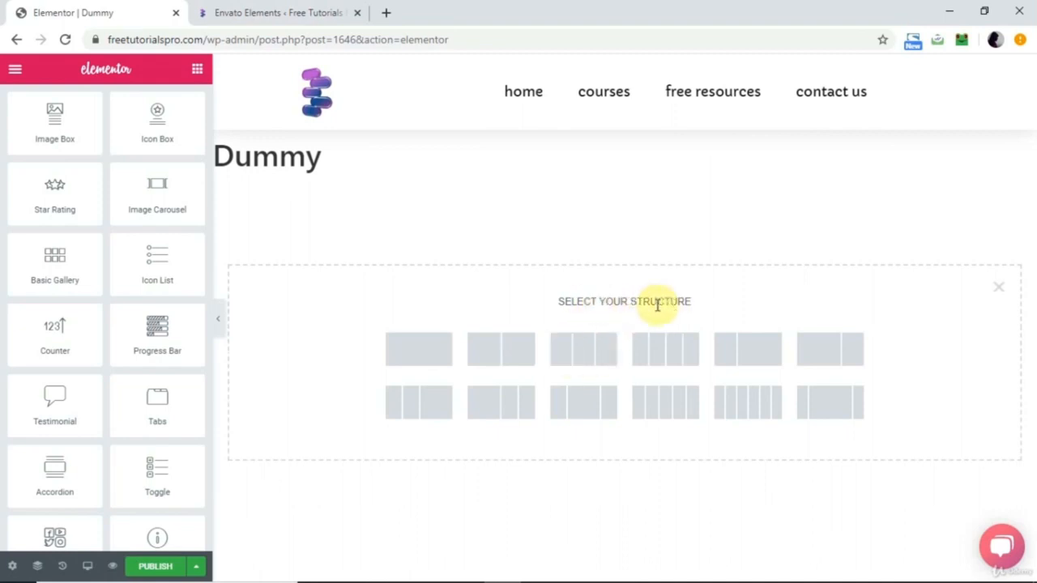
left_click(576, 352)
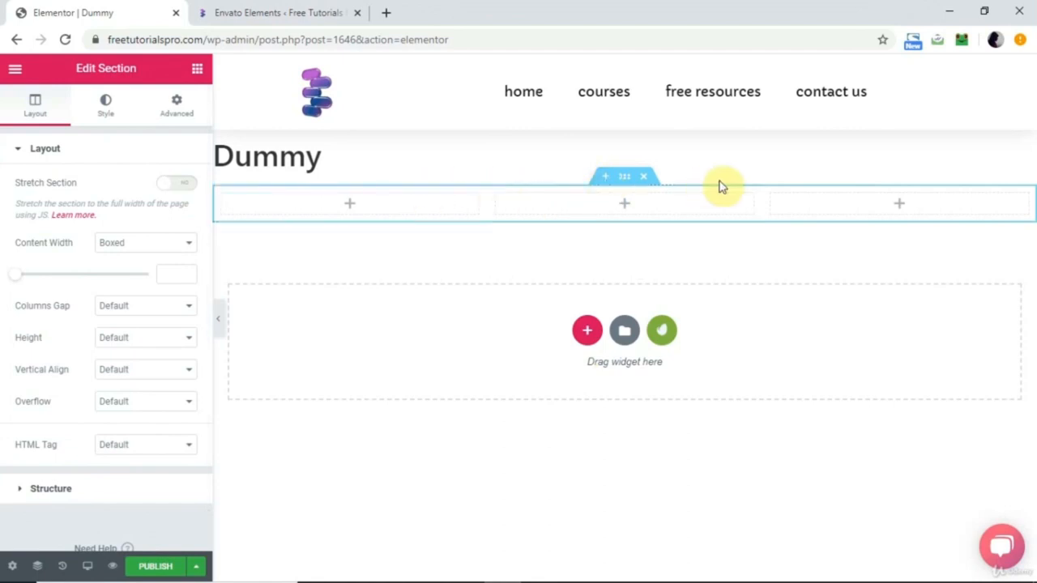
left_click(196, 71)
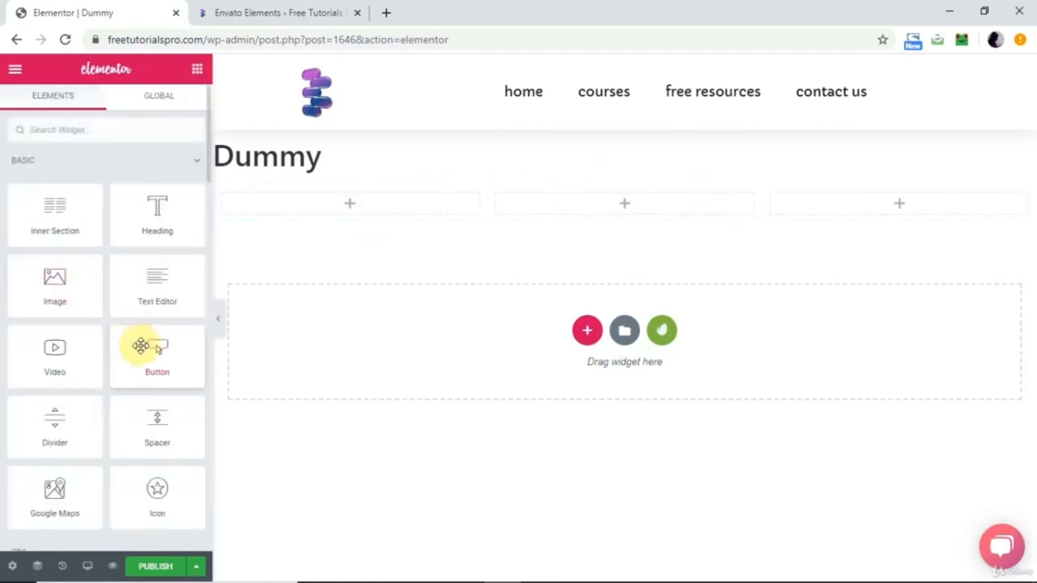
left_click_drag(138, 345, 363, 204)
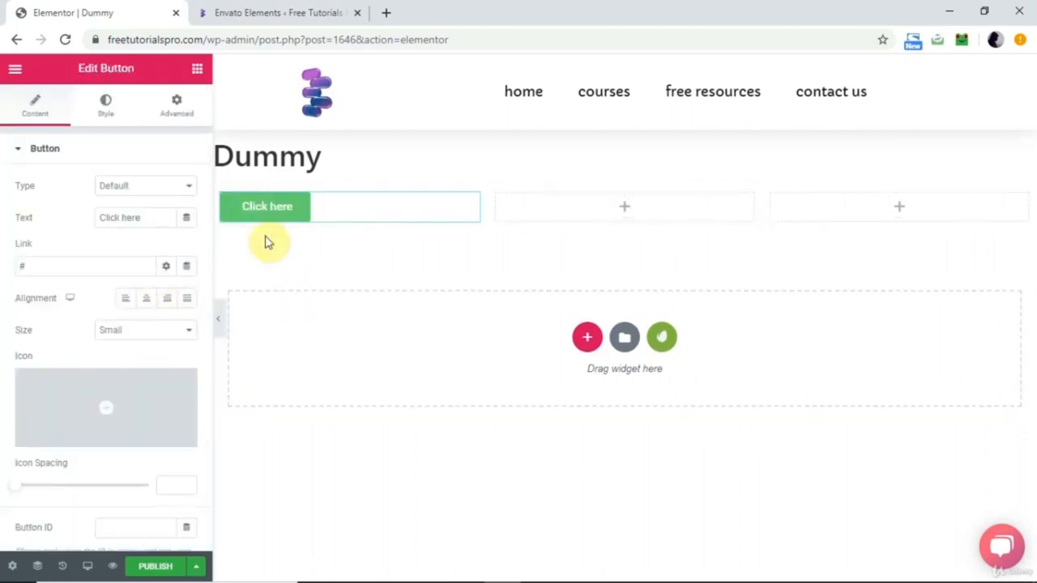
Fill the second column with an Image widget and the third with a Countdown widget, and delete the whole section.
left_click(197, 70)
left_click_drag(58, 281, 596, 214)
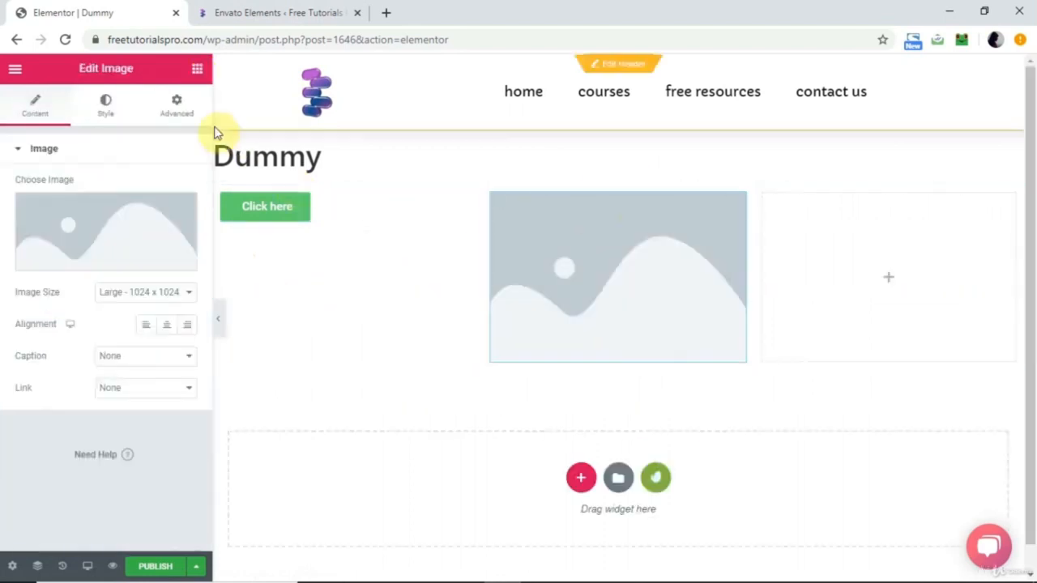
left_click(197, 73)
scroll(123, 347, "down", 5)
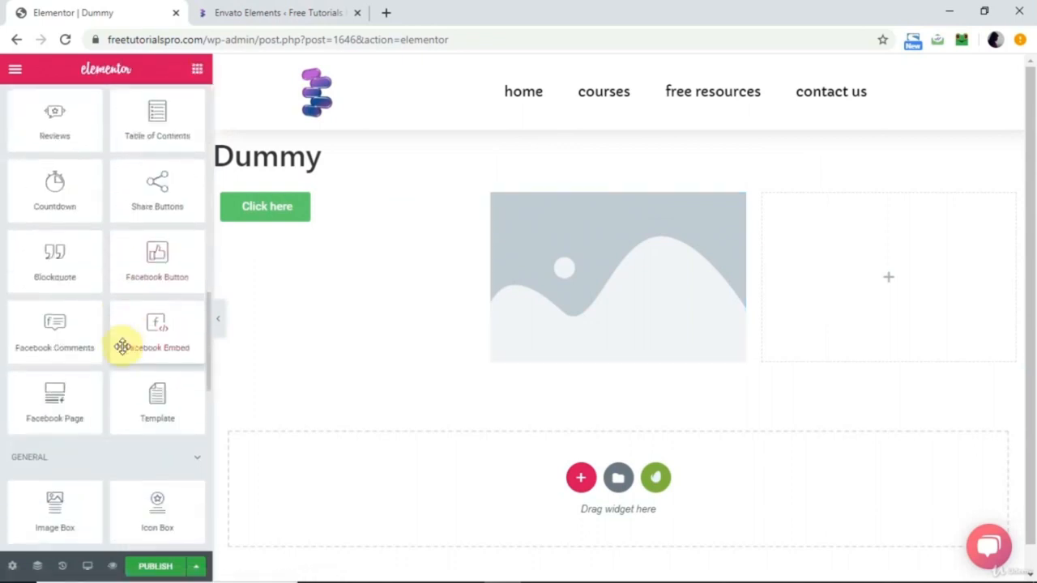
left_click_drag(55, 192, 878, 281)
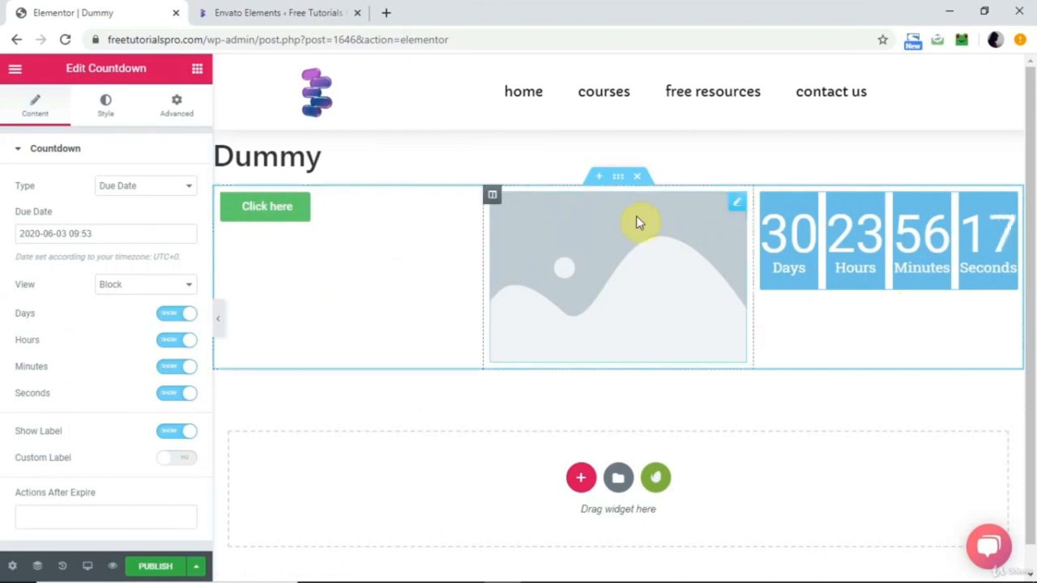
left_click(644, 185)
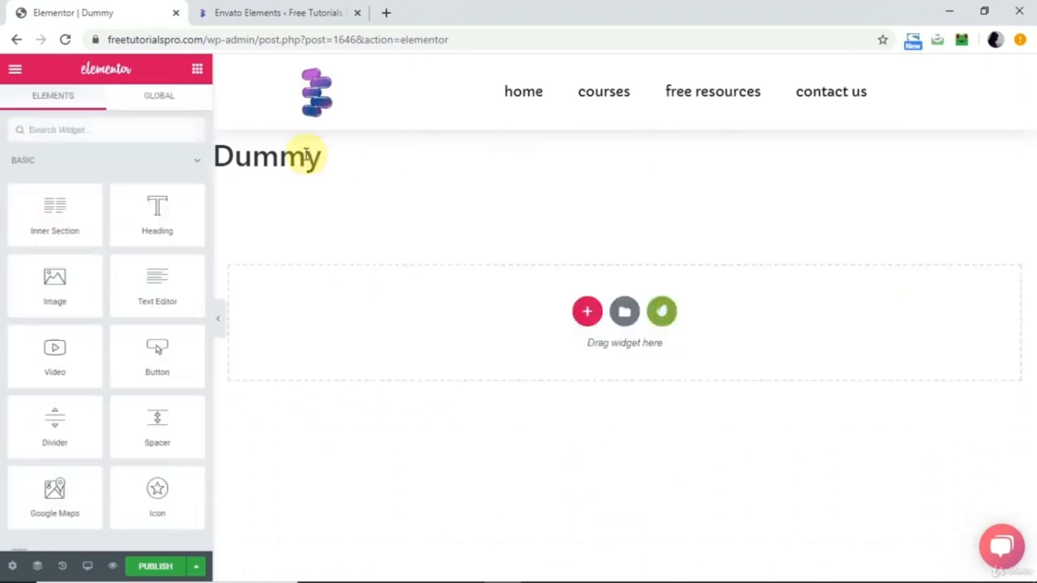
Look over Elementor's global style and settings options and return to the widgets.
left_click(18, 74)
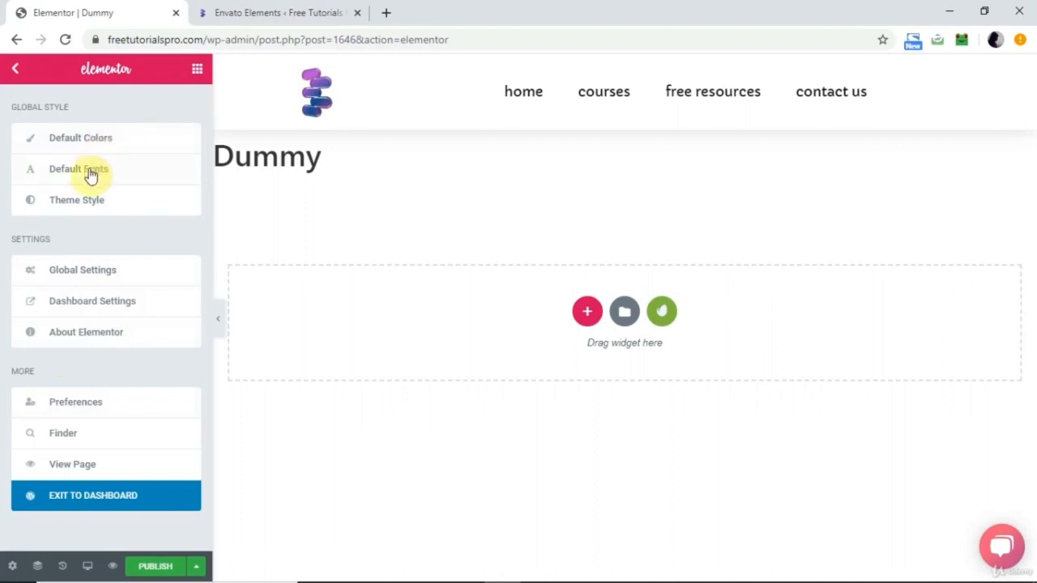
left_click(15, 69)
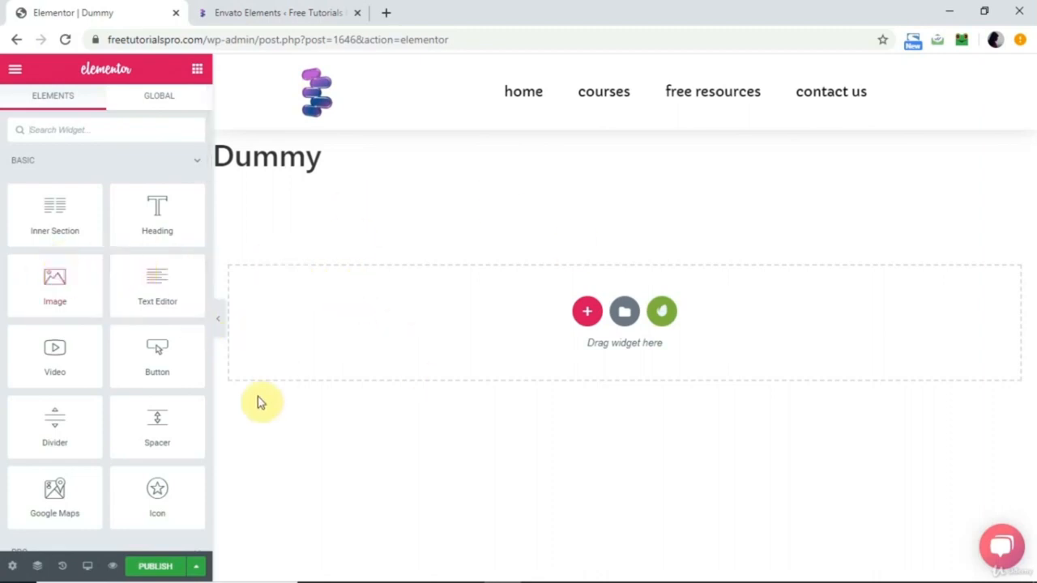
Set the Dummy page's layout to Elementor Full Width in the page settings.
left_click(12, 566)
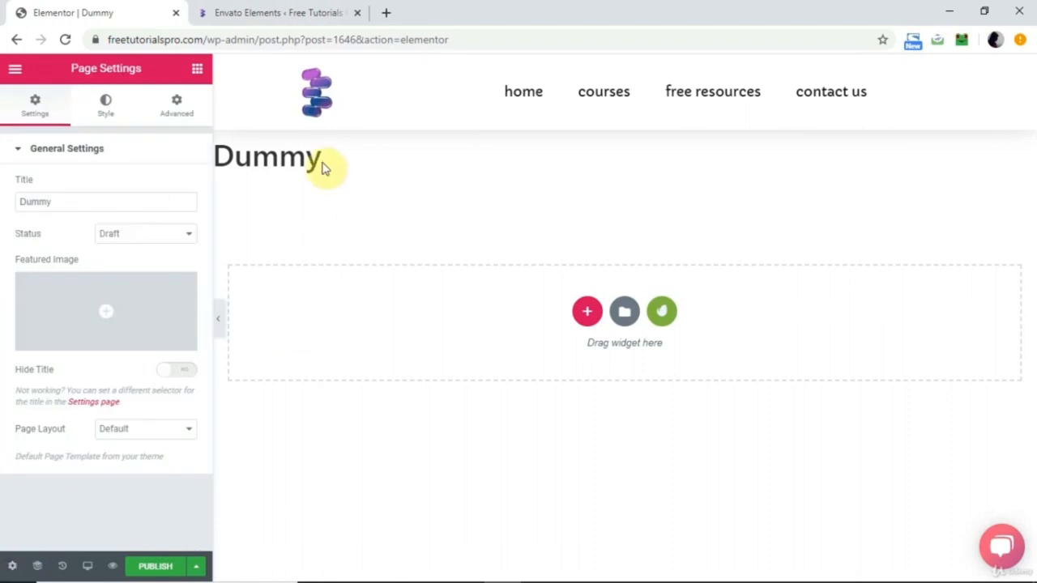
left_click_drag(323, 162, 220, 159)
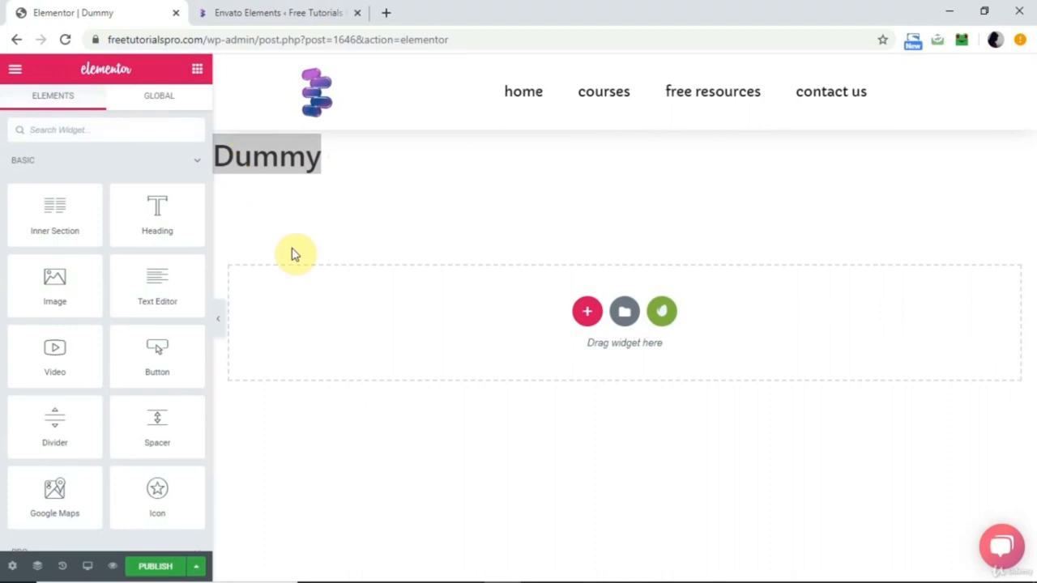
left_click(12, 567)
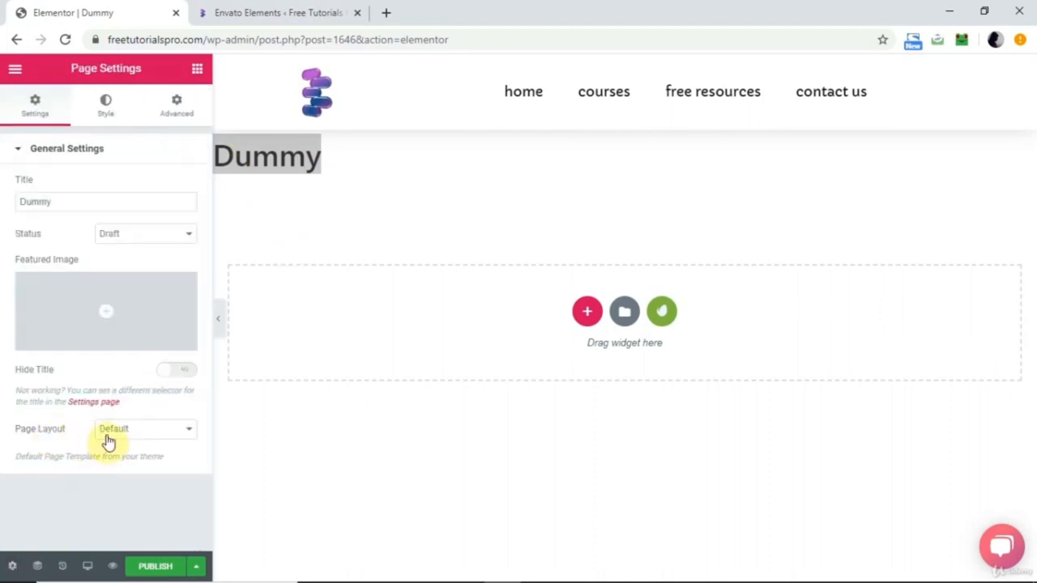
left_click(168, 433)
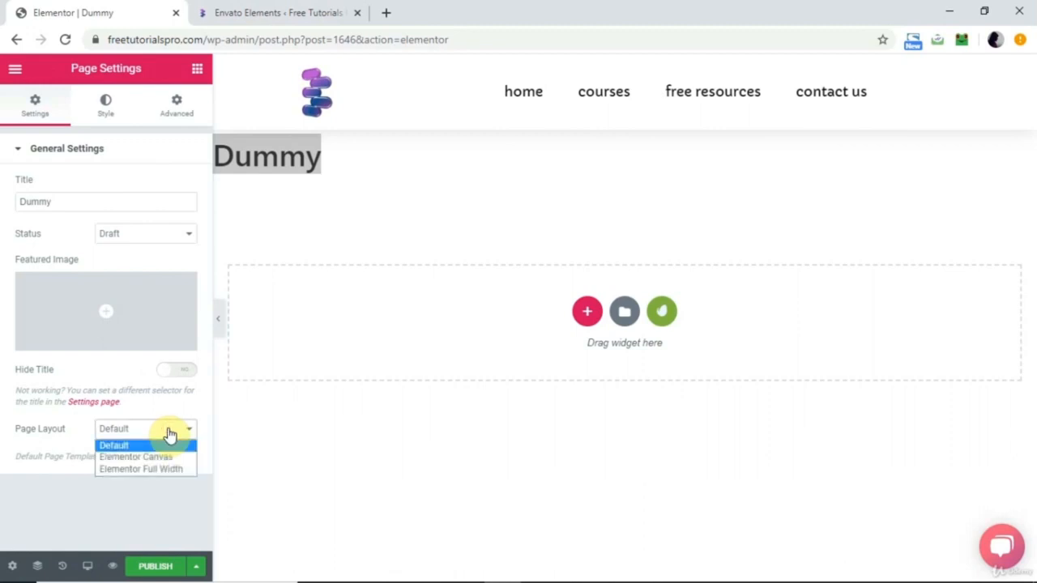
left_click(156, 473)
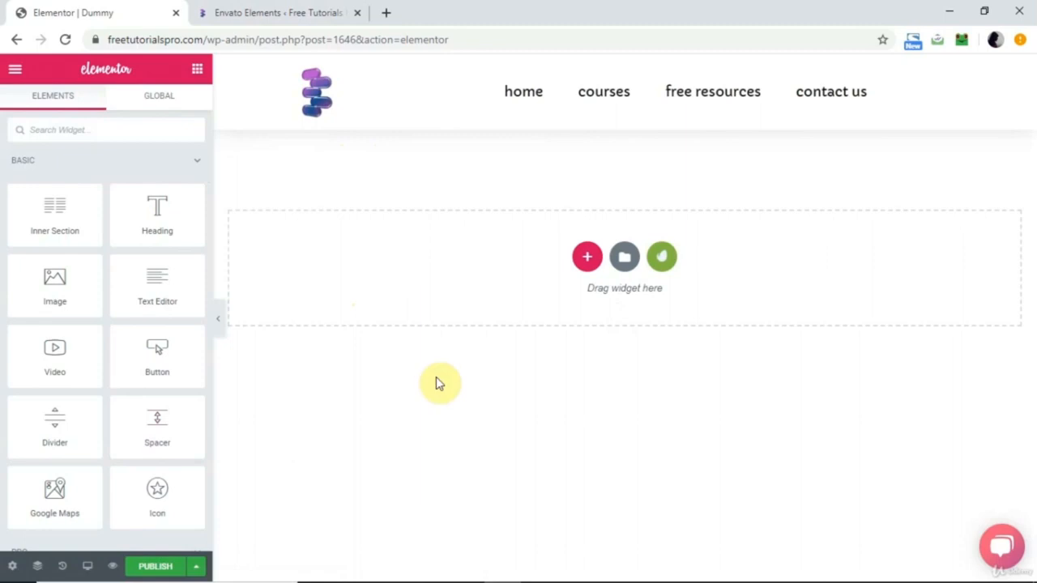
Examine the other page layout options, including Elementor Canvas, keep the current layout and return to the widgets.
left_click(12, 566)
left_click(180, 431)
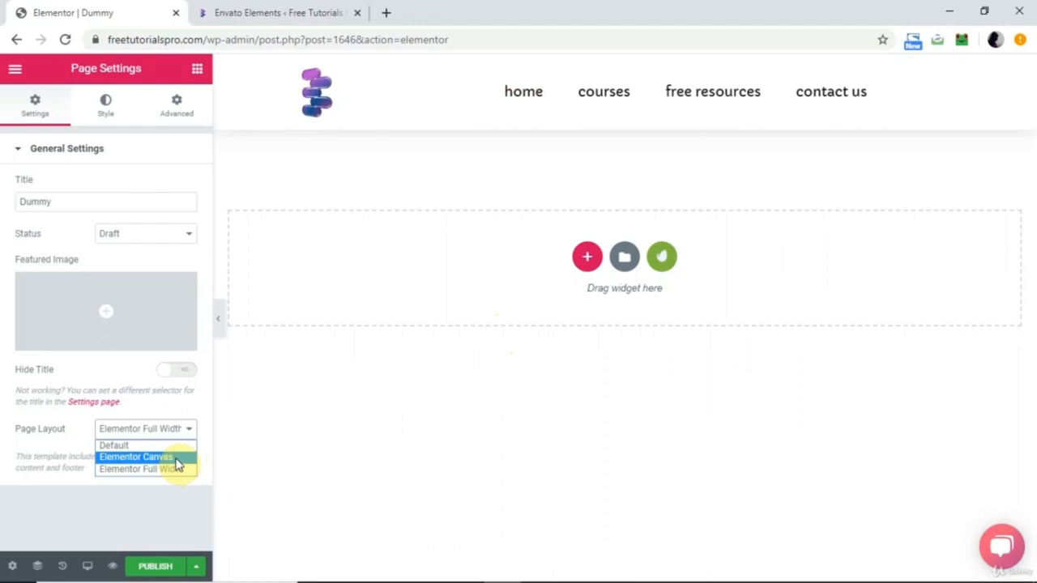
left_click(46, 495)
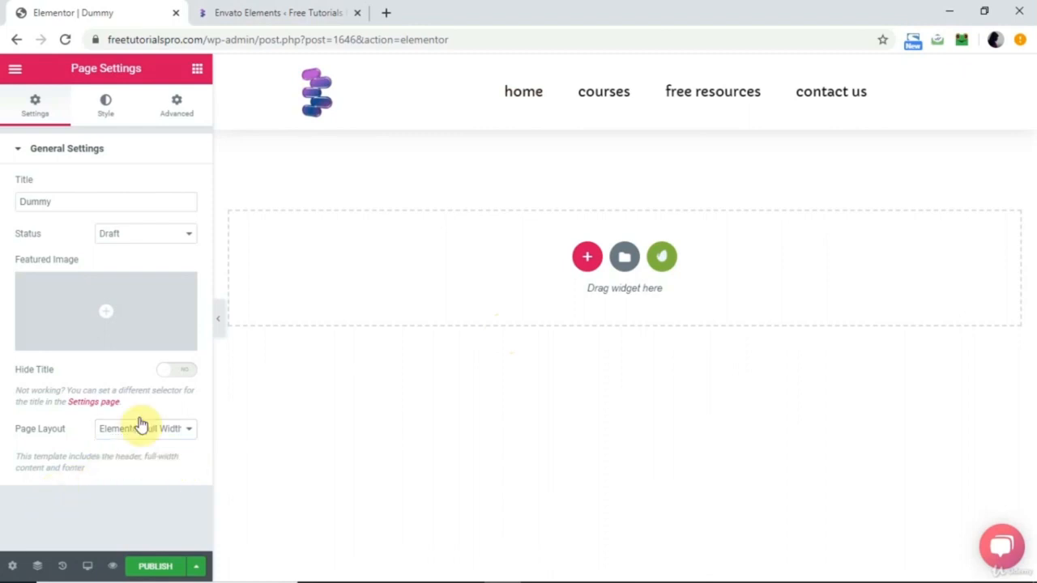
left_click(196, 72)
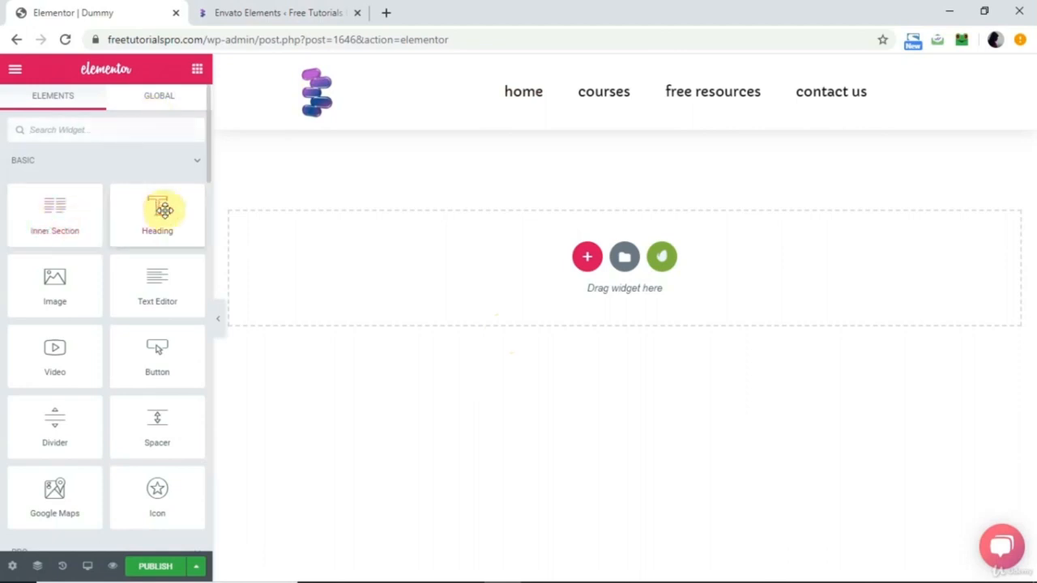
Browse the page templates in the Elementor library and preview the Photography – Pets page.
left_click(581, 259)
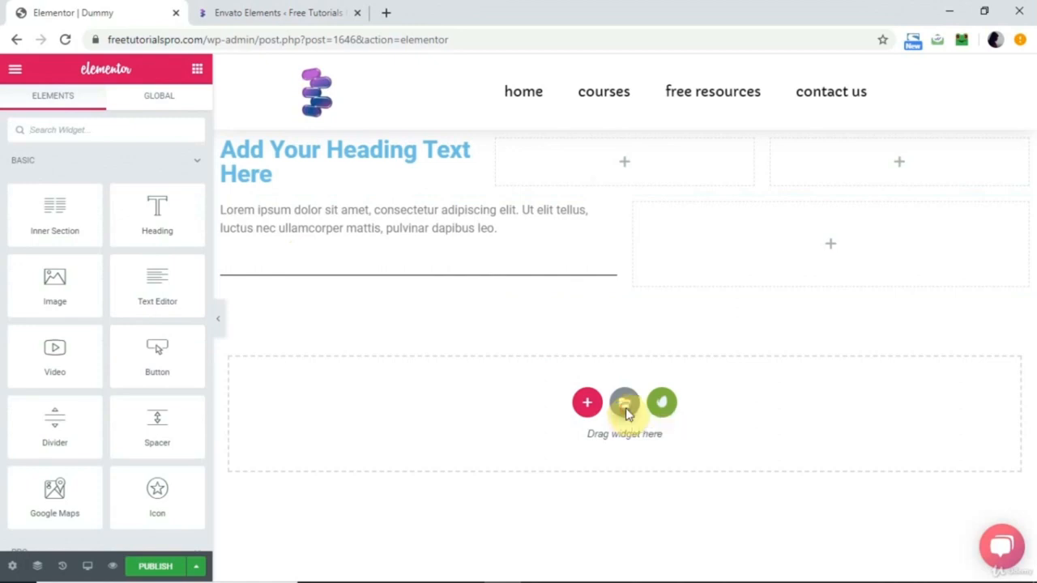
left_click(624, 403)
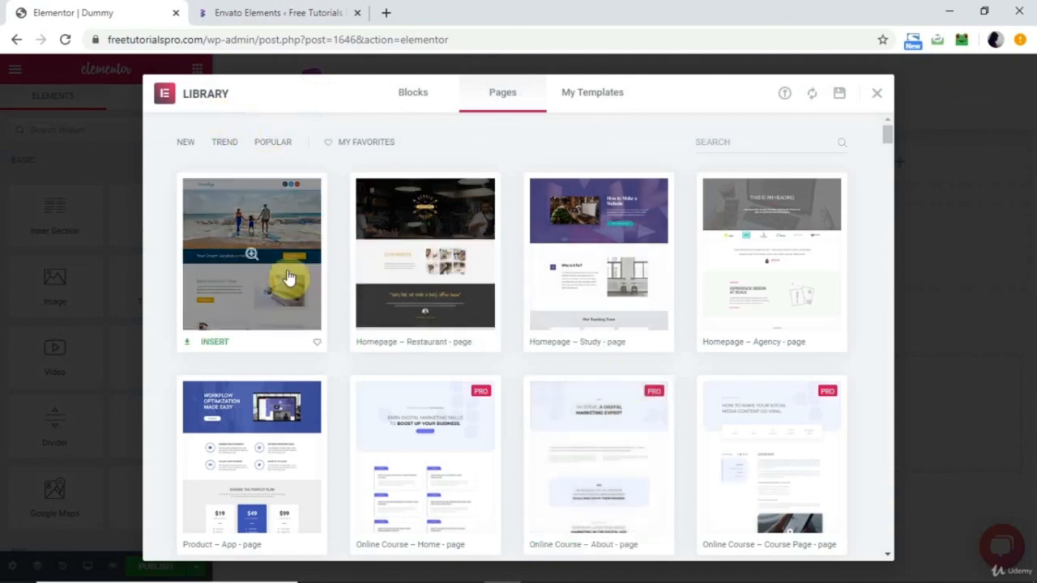
scroll(573, 317, "down", 5)
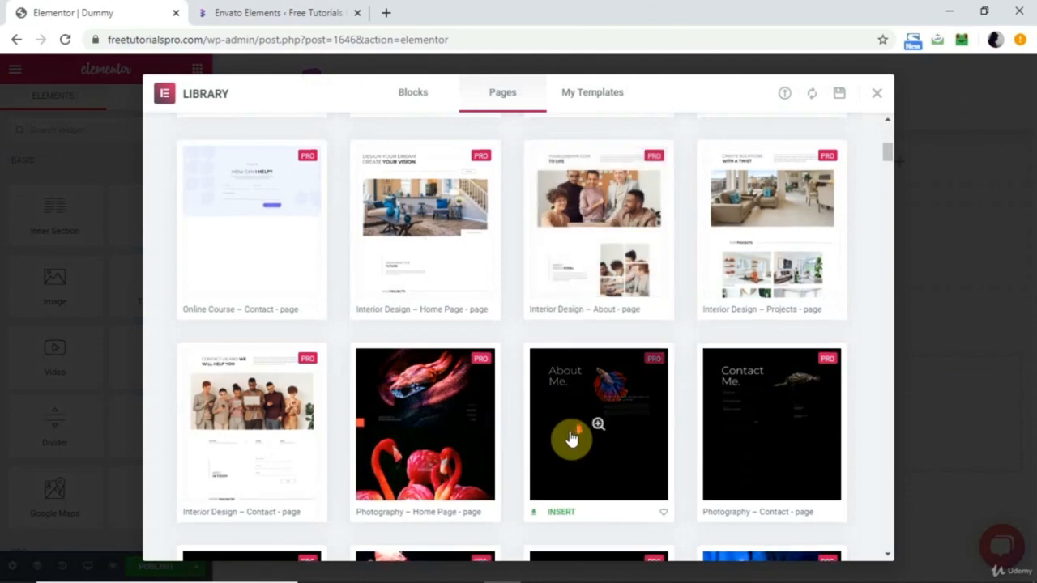
scroll(572, 437, "down", 1)
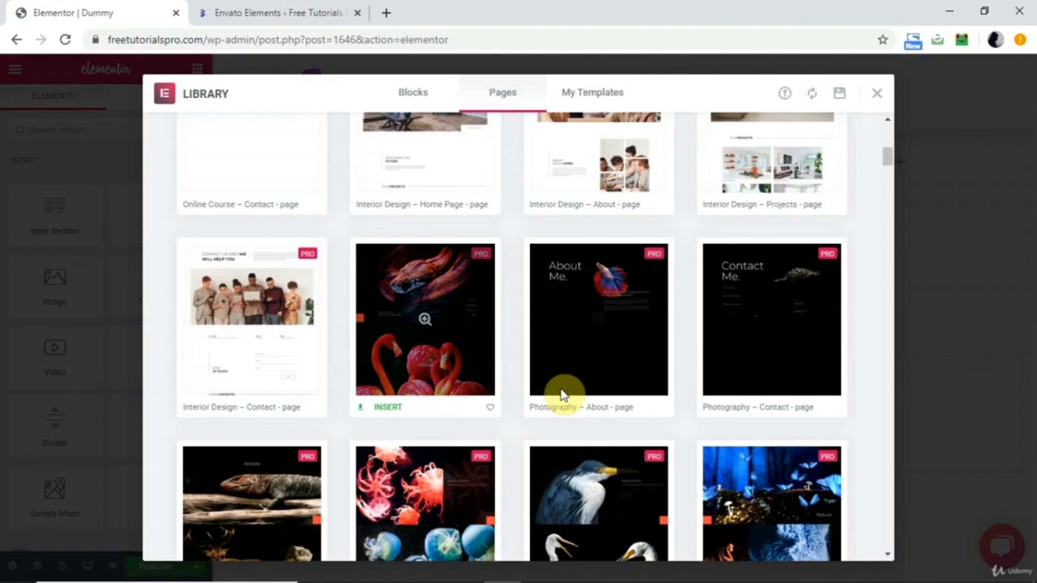
scroll(563, 394, "down", 5)
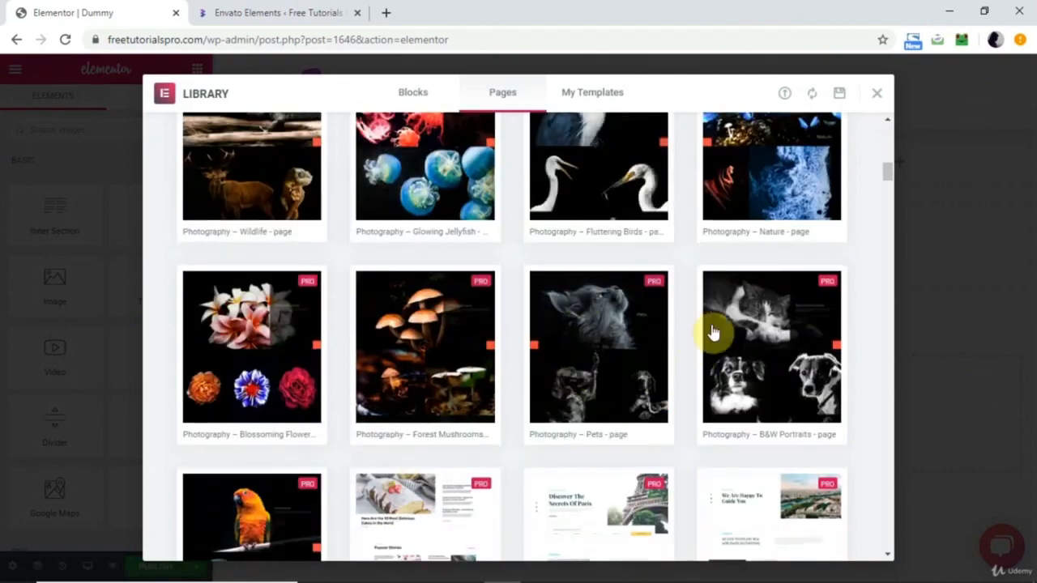
left_click(608, 349)
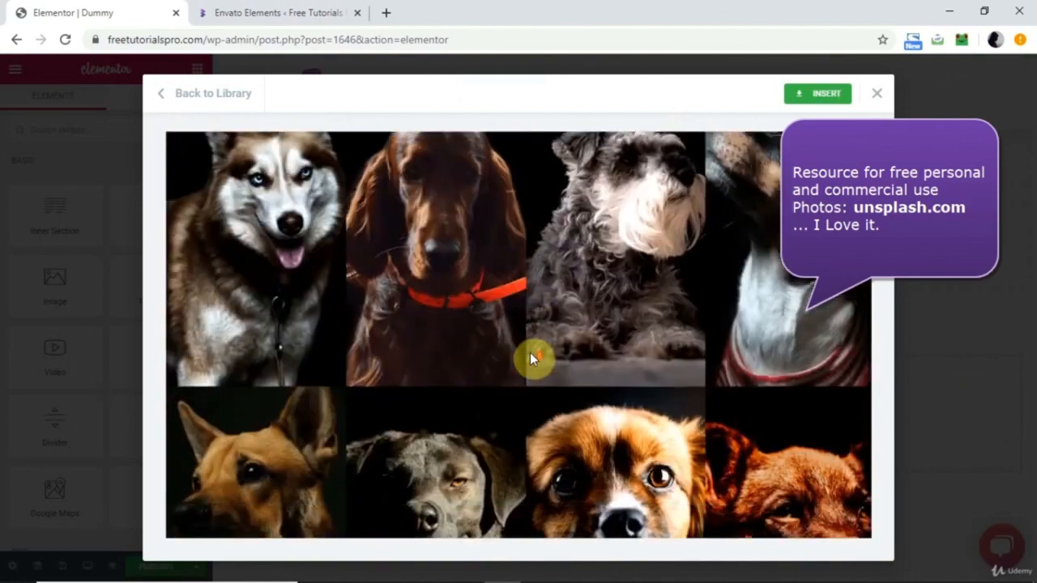
Return to the page templates and sort them by popularity and by trend.
left_click(214, 94)
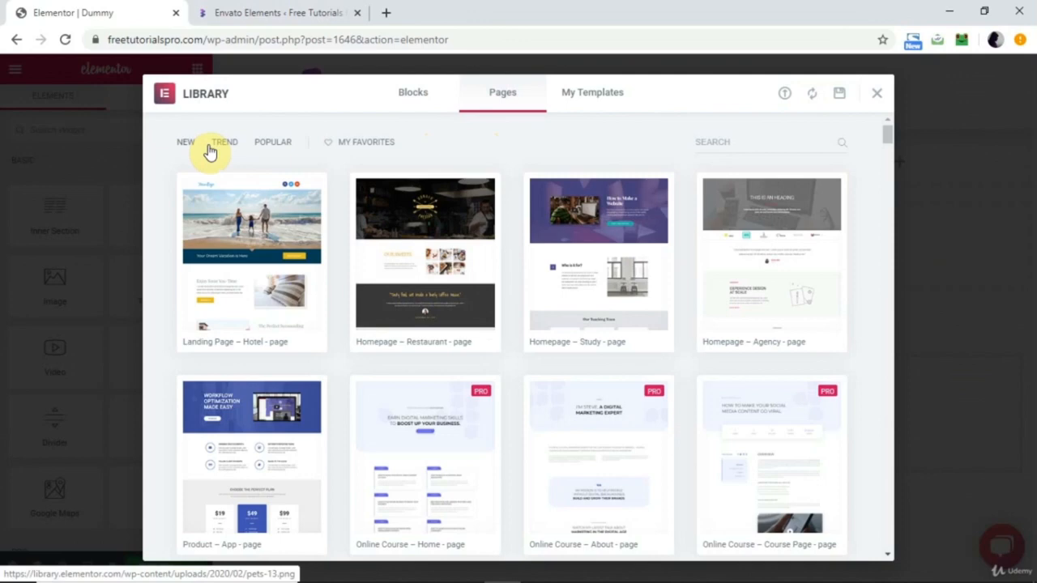
left_click(274, 144)
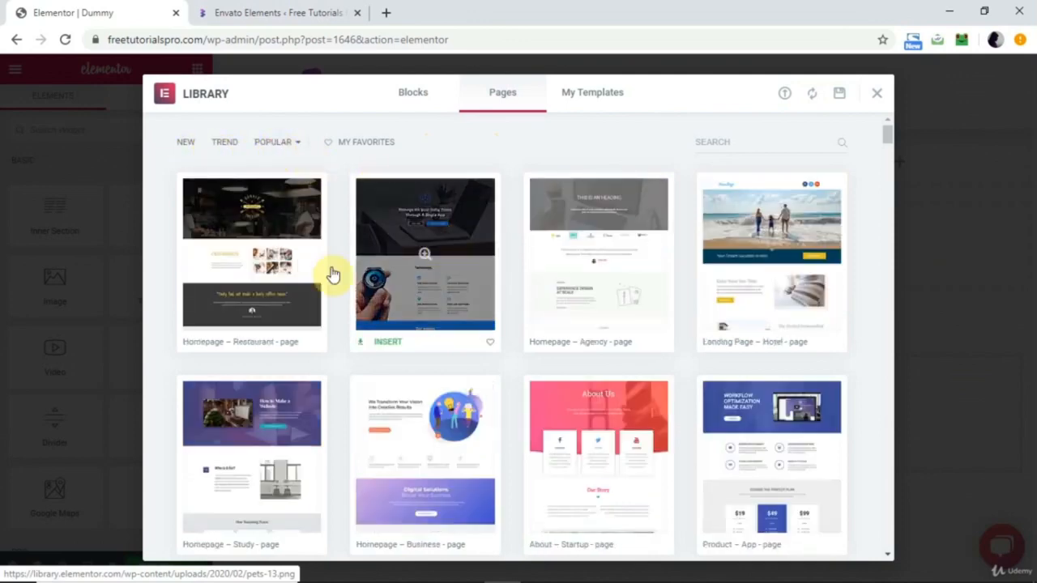
left_click(231, 146)
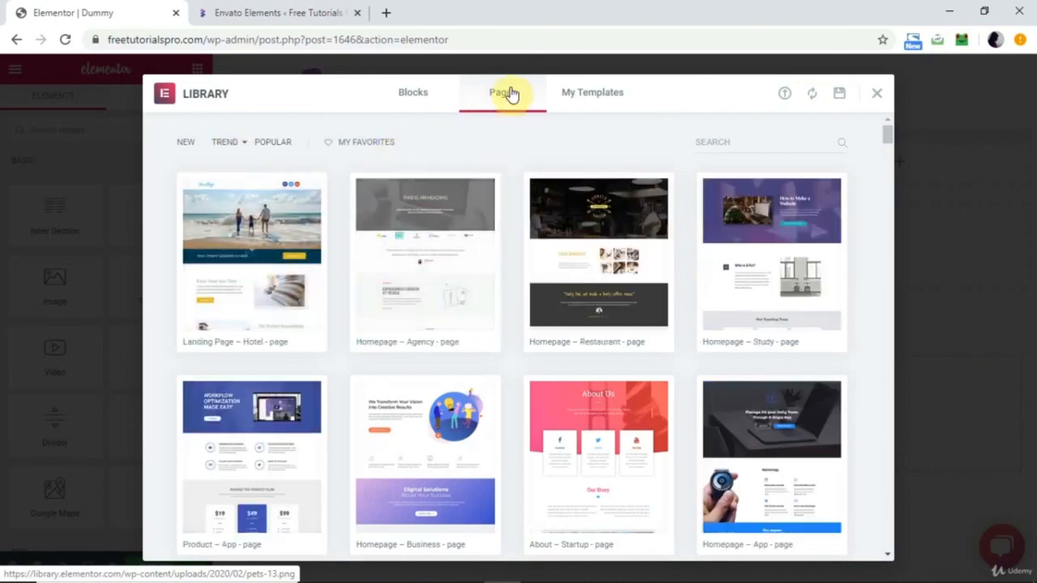
Look through the library's block categories and filter the blocks to Hero.
left_click(413, 95)
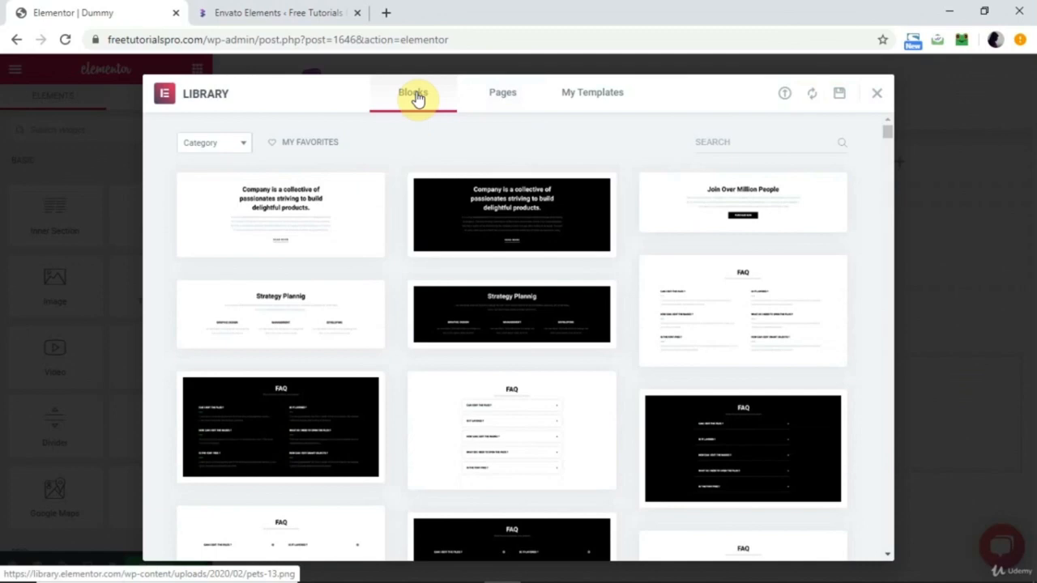
left_click(239, 144)
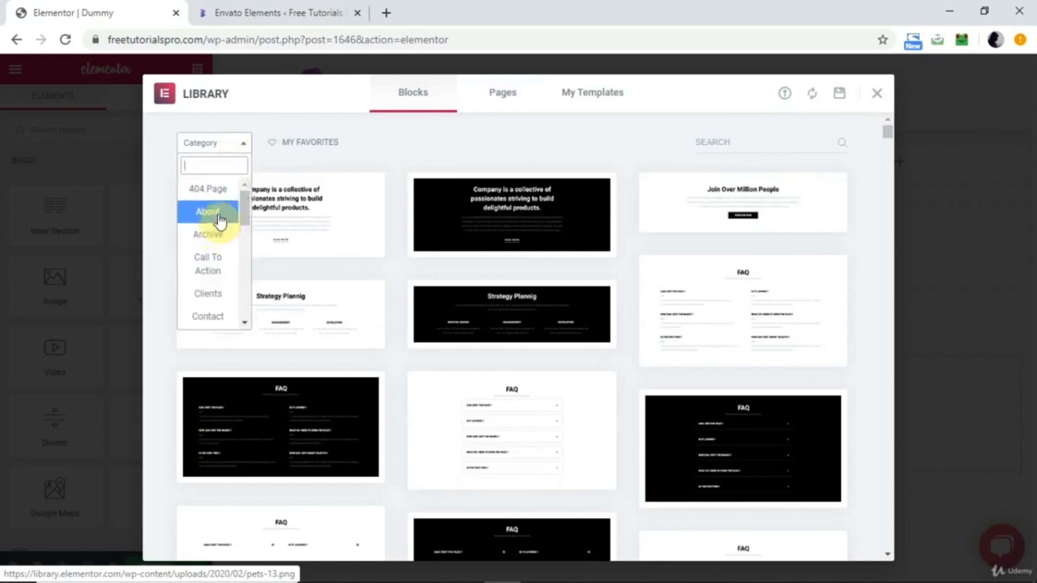
scroll(221, 259, "down", 3)
scroll(221, 274, "down", 5)
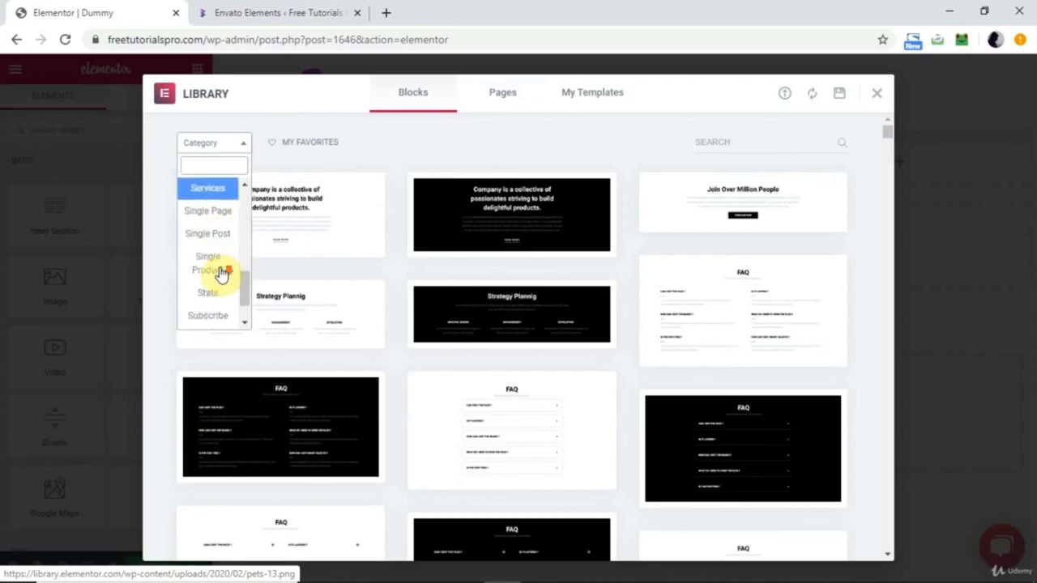
scroll(221, 273, "up", 6)
scroll(221, 274, "up", 2)
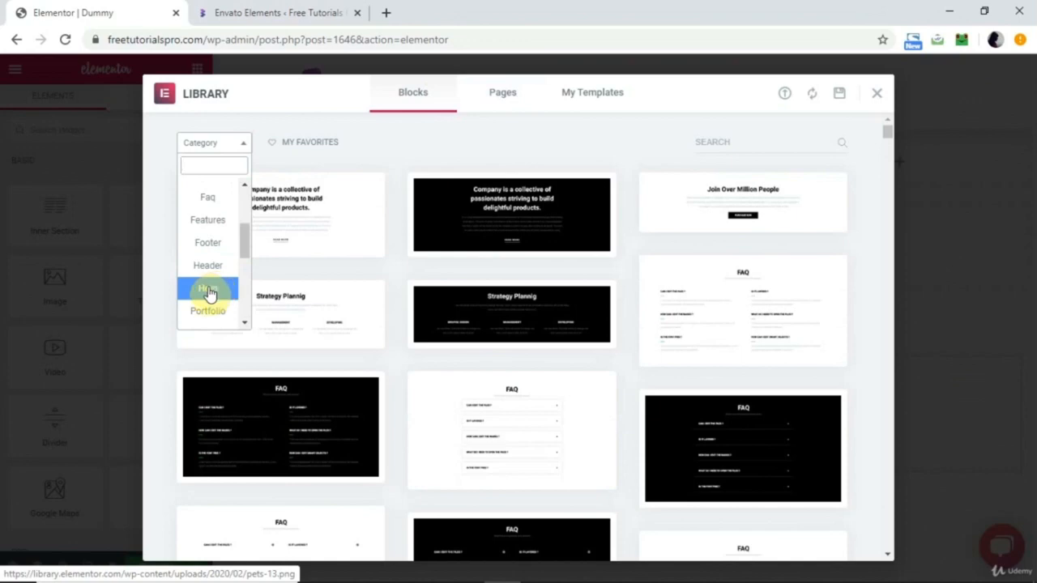
left_click(209, 290)
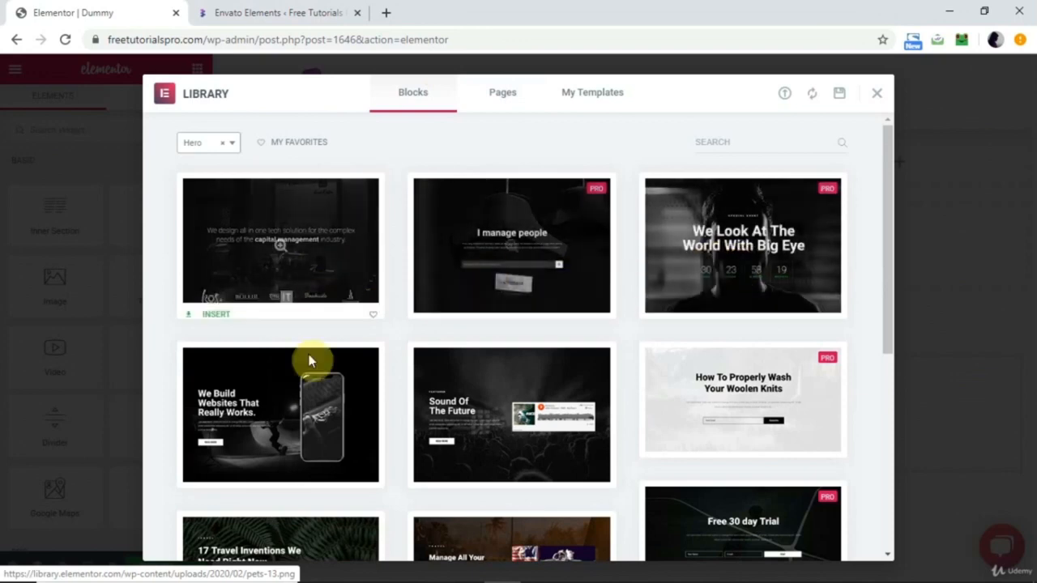
Insert the Hero block titled "We Look At The World With Big Eye" into the page.
scroll(531, 417, "down", 5)
scroll(532, 418, "up", 6)
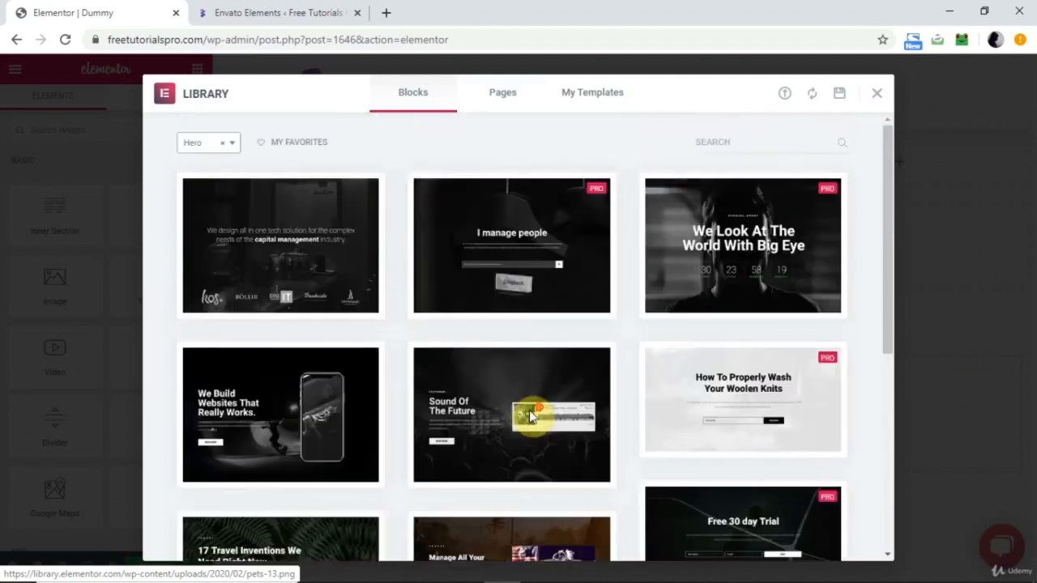
left_click(731, 247)
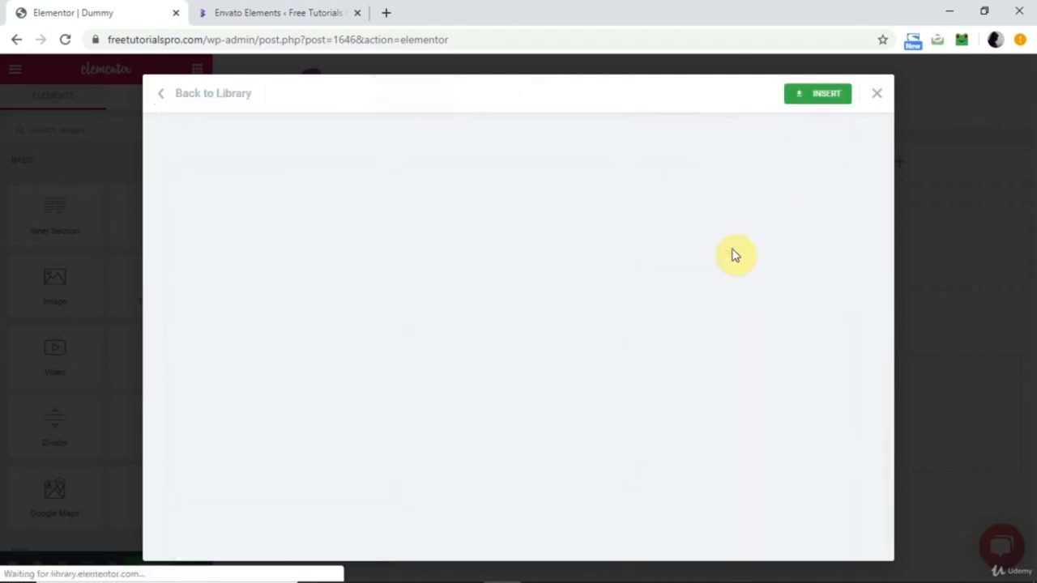
left_click(820, 93)
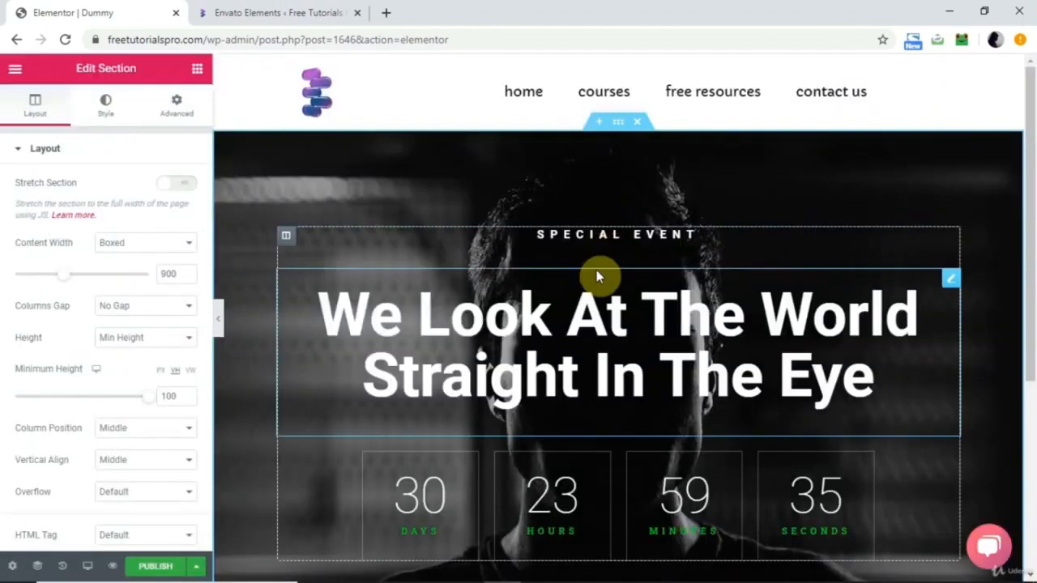
Insert the black "Our Awesome Clients" block with a centred heading from the Clients category below the hero section.
scroll(597, 272, "down", 4)
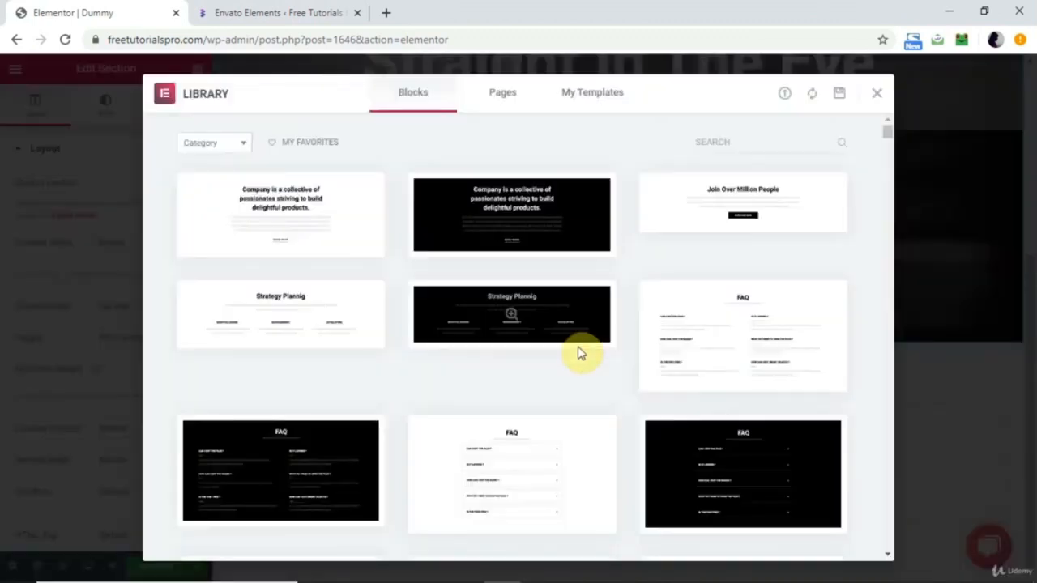
left_click(244, 147)
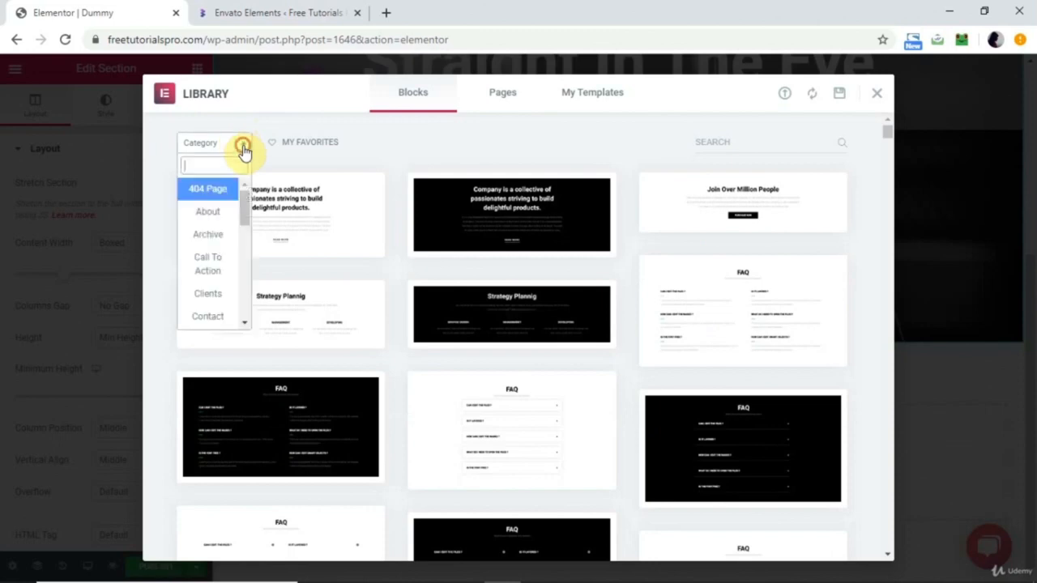
left_click(208, 293)
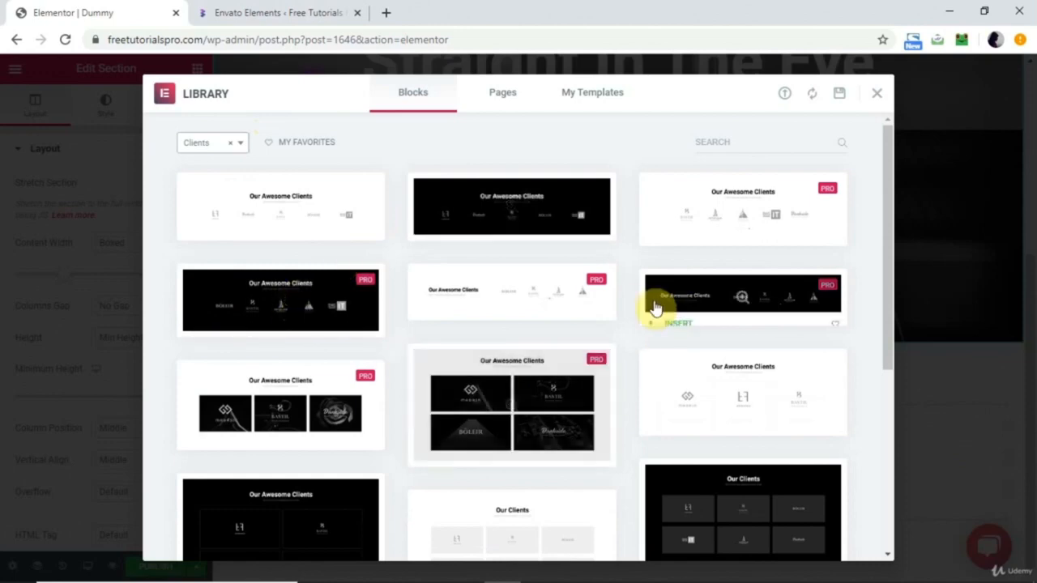
left_click(306, 293)
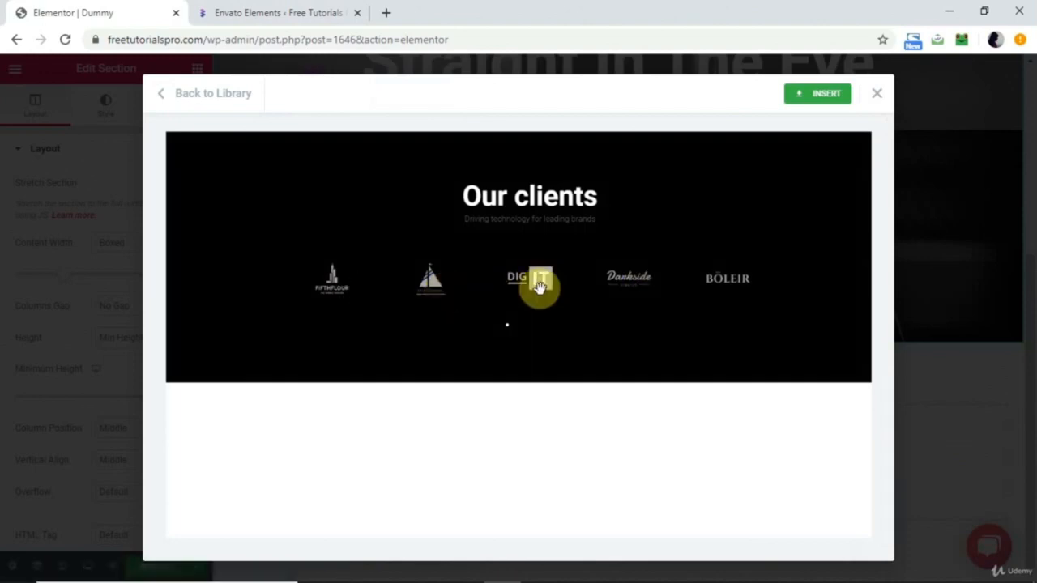
left_click(832, 95)
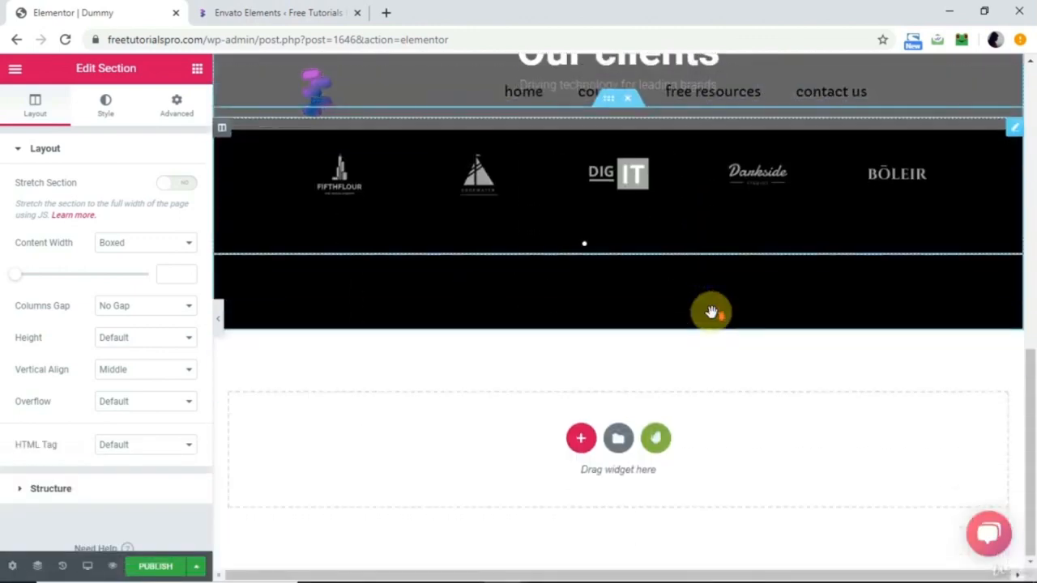
Insert the black "Get In Touch" block with a form and map from the Contact category below the clients section.
left_click(619, 452)
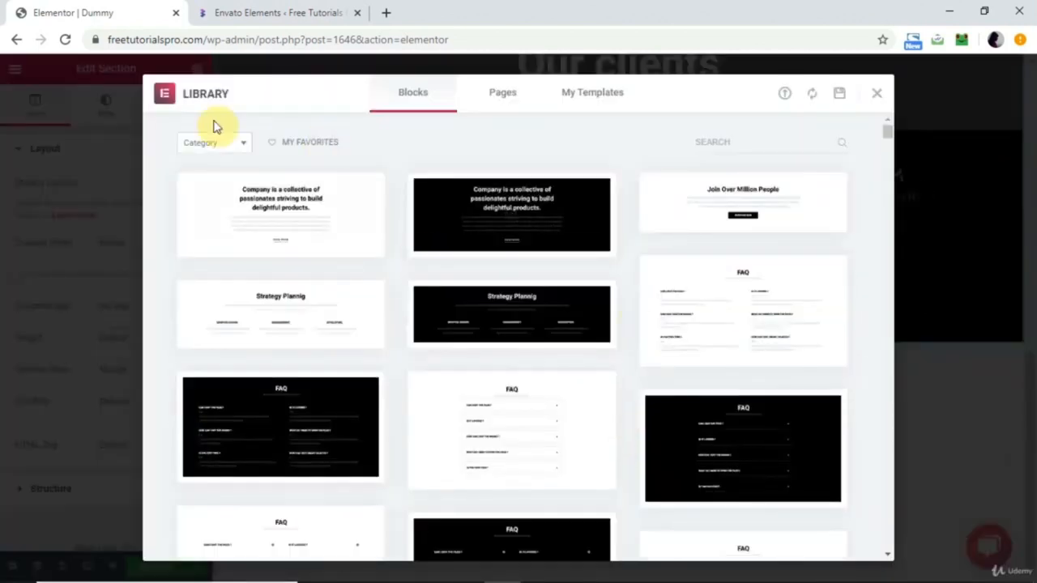
left_click(246, 150)
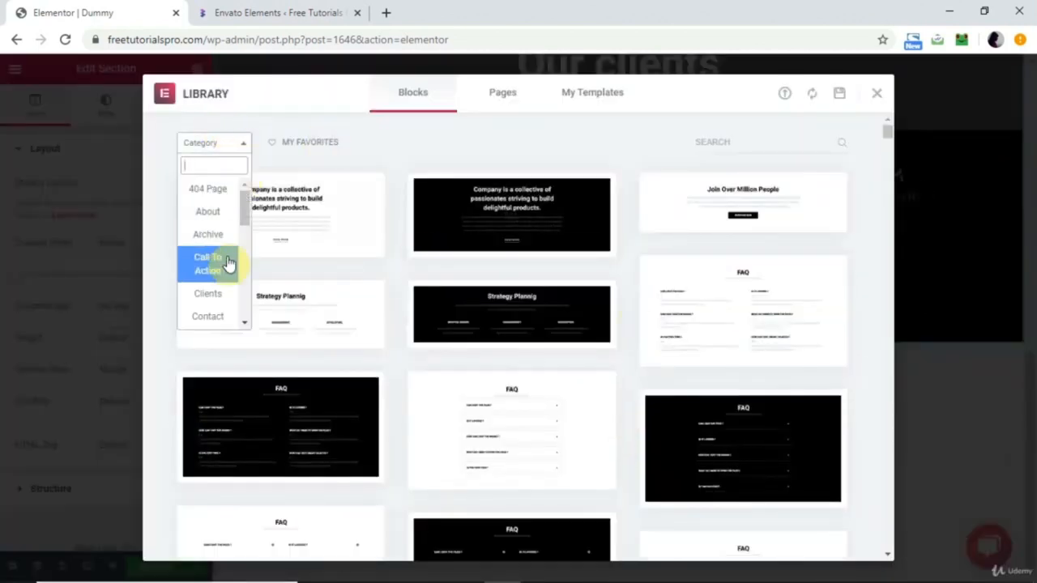
scroll(230, 260, "down", 2)
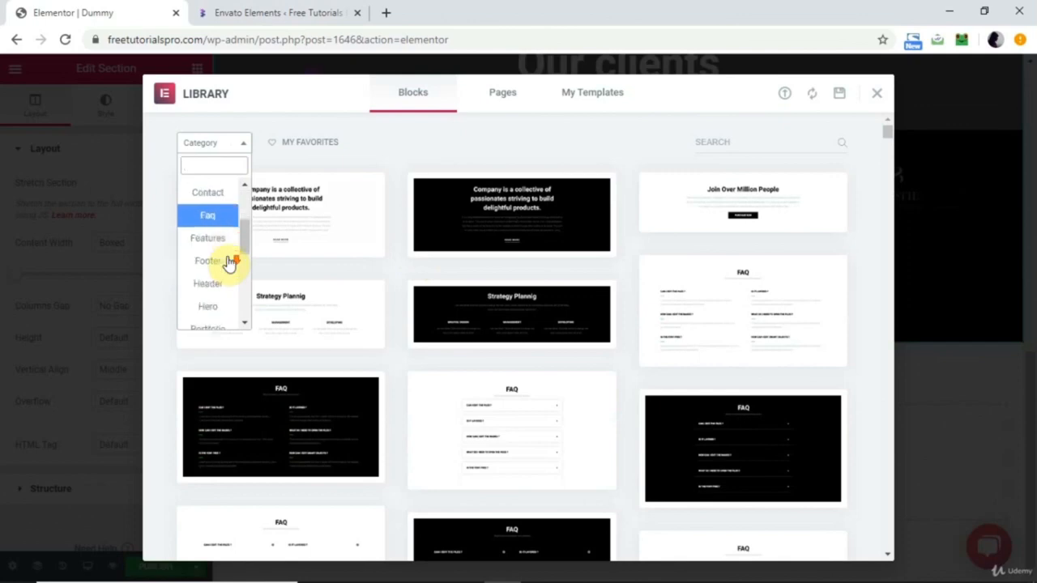
left_click(217, 193)
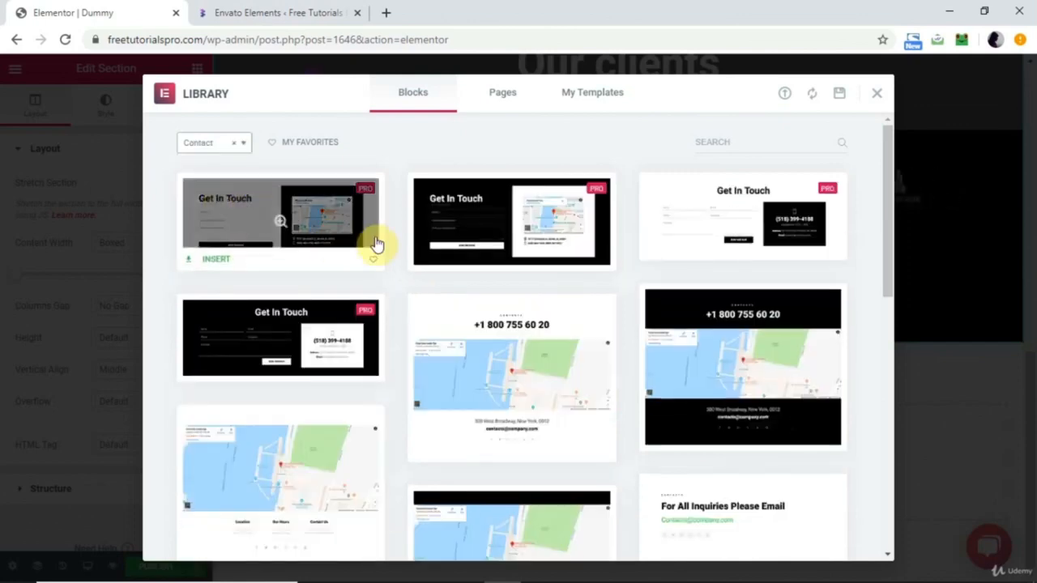
mouse_move(525, 240)
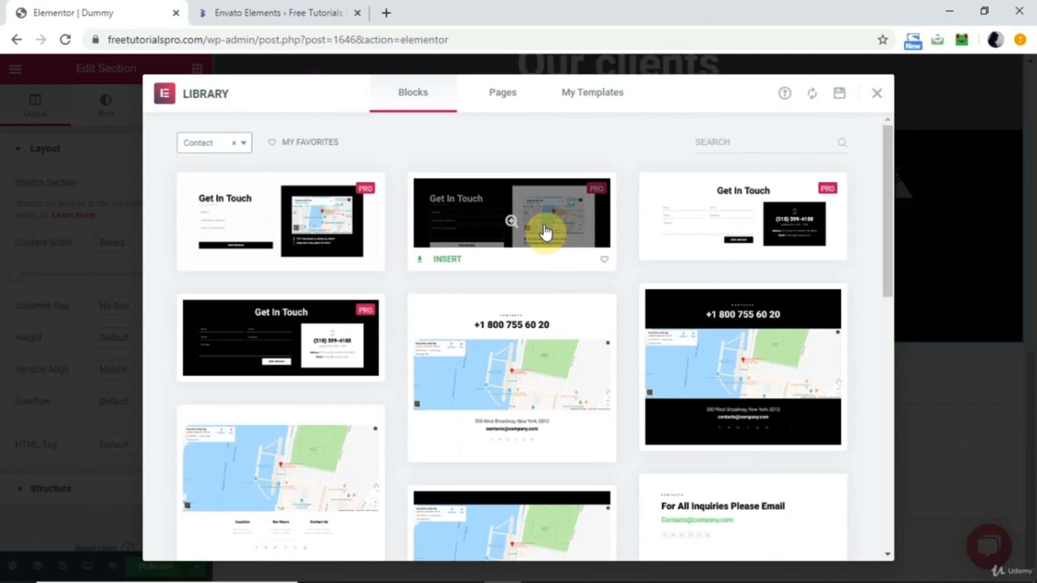
left_click(545, 233)
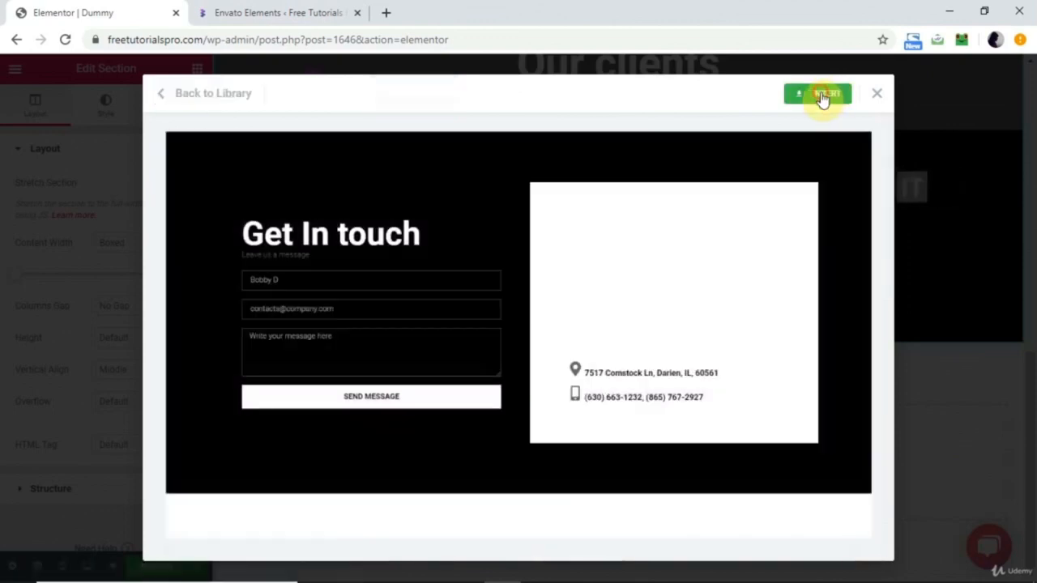
left_click(823, 95)
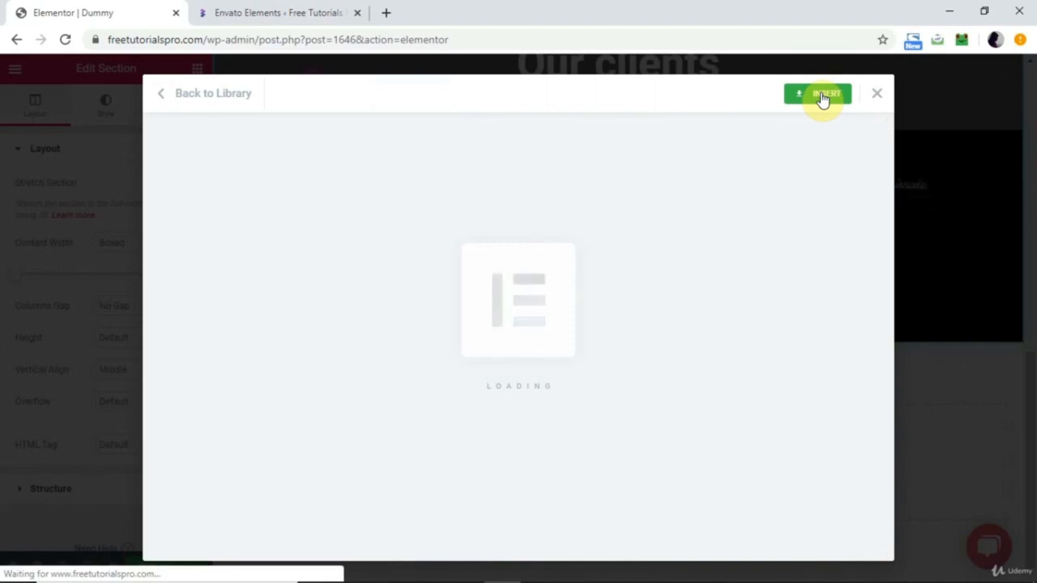
Review the inserted hero, clients and contact sections, and publish the Dummy page.
scroll(778, 283, "down", 4)
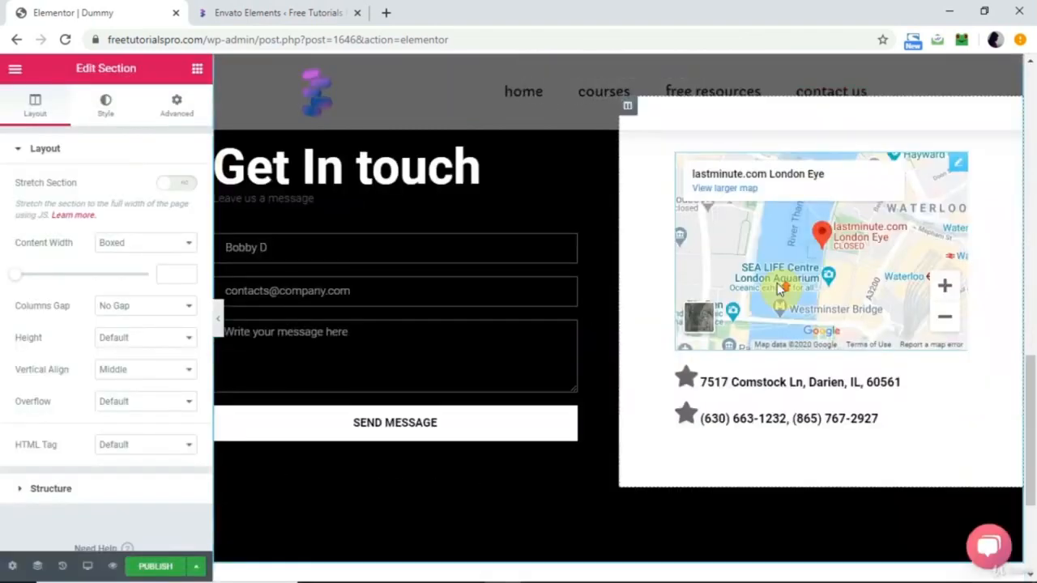
scroll(778, 284, "up", 13)
scroll(776, 283, "down", 8)
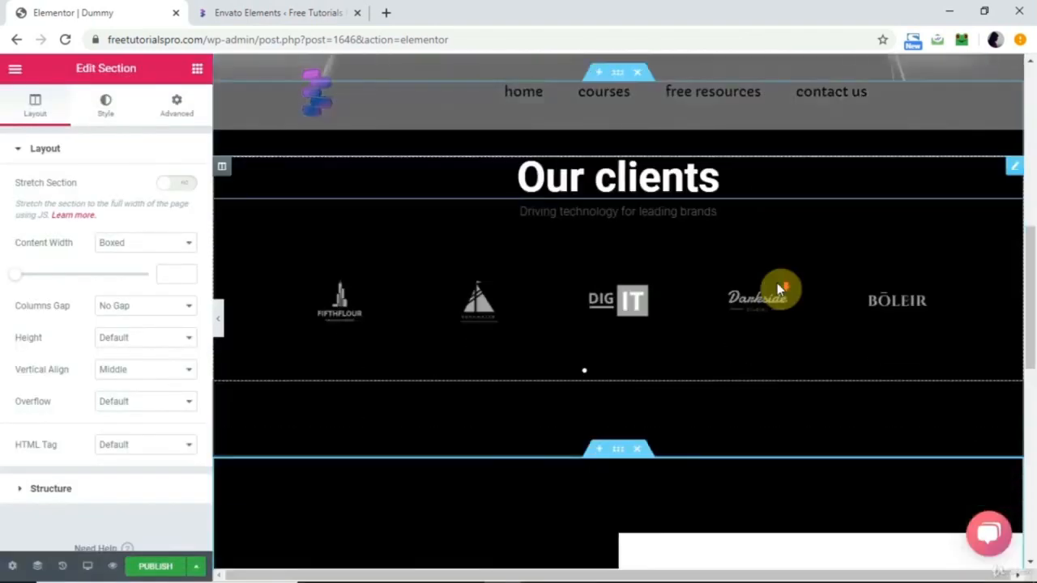
scroll(776, 283, "up", 7)
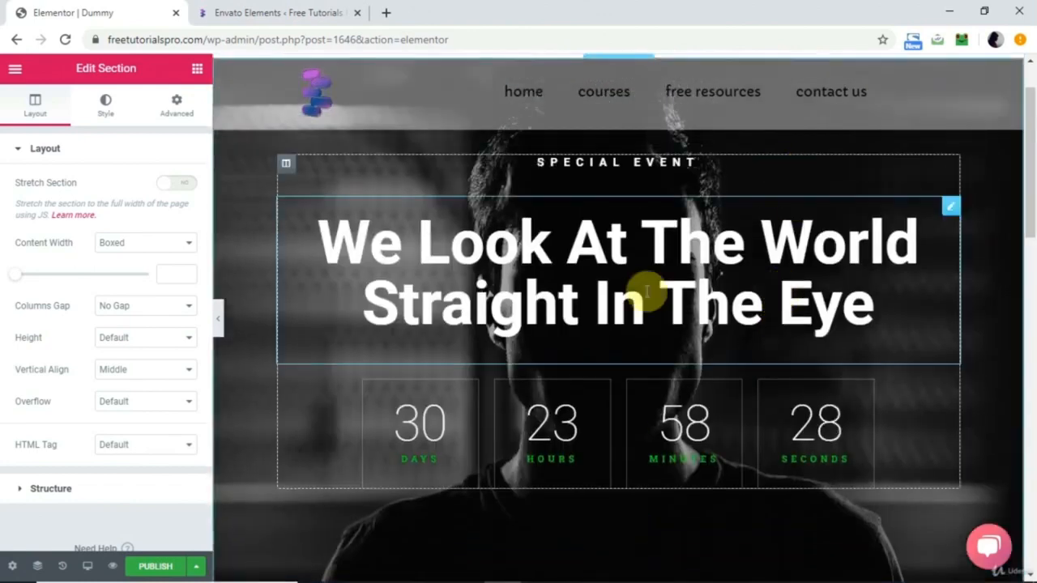
scroll(701, 413, "down", 5)
scroll(702, 415, "up", 2)
scroll(703, 415, "up", 1)
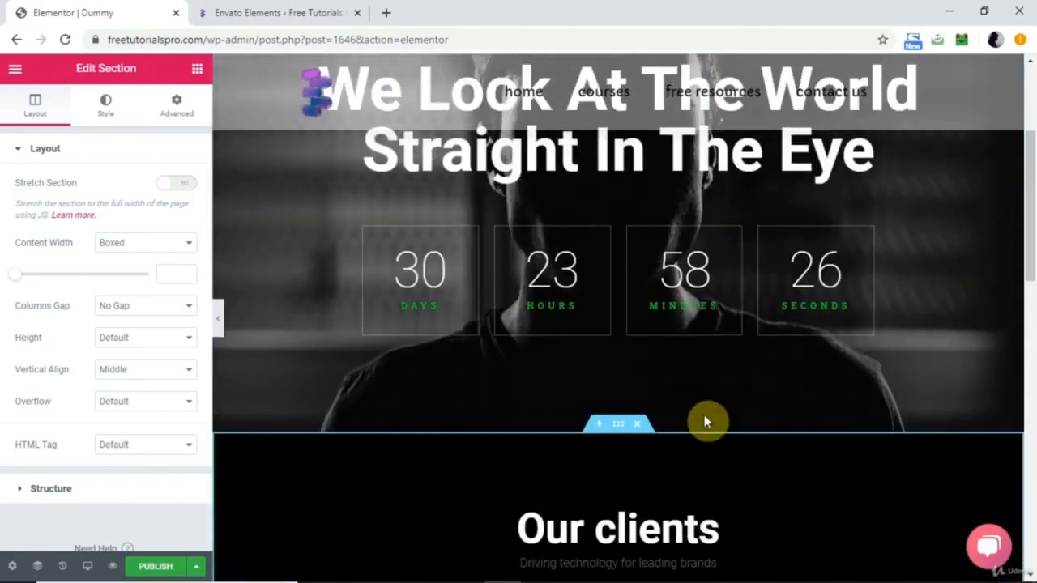
scroll(649, 403, "down", 5)
scroll(646, 403, "down", 5)
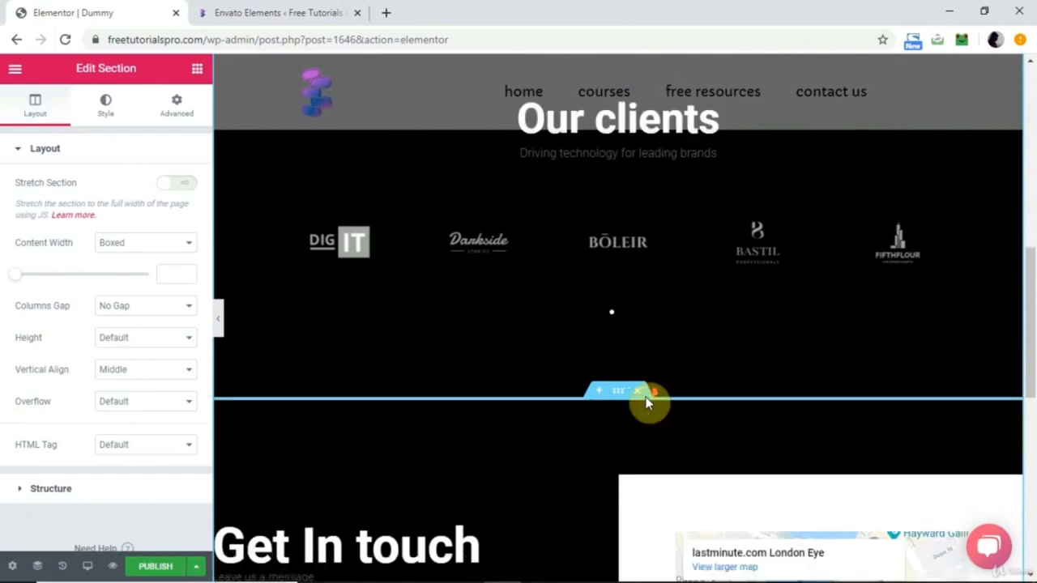
scroll(589, 334, "up", 10)
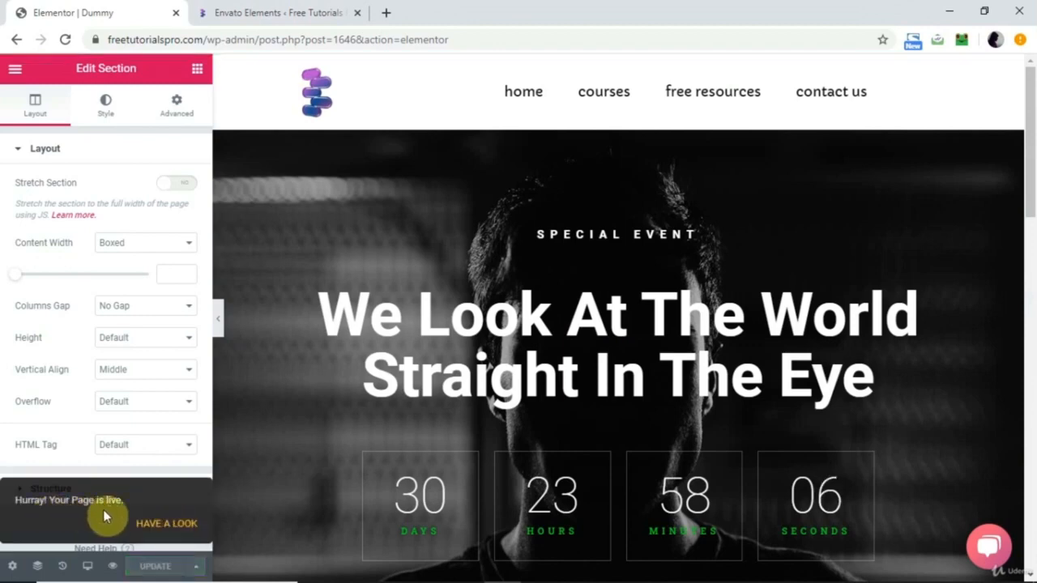
View the live Dummy page and review its hero countdown, clients and contact sections.
left_click(165, 525)
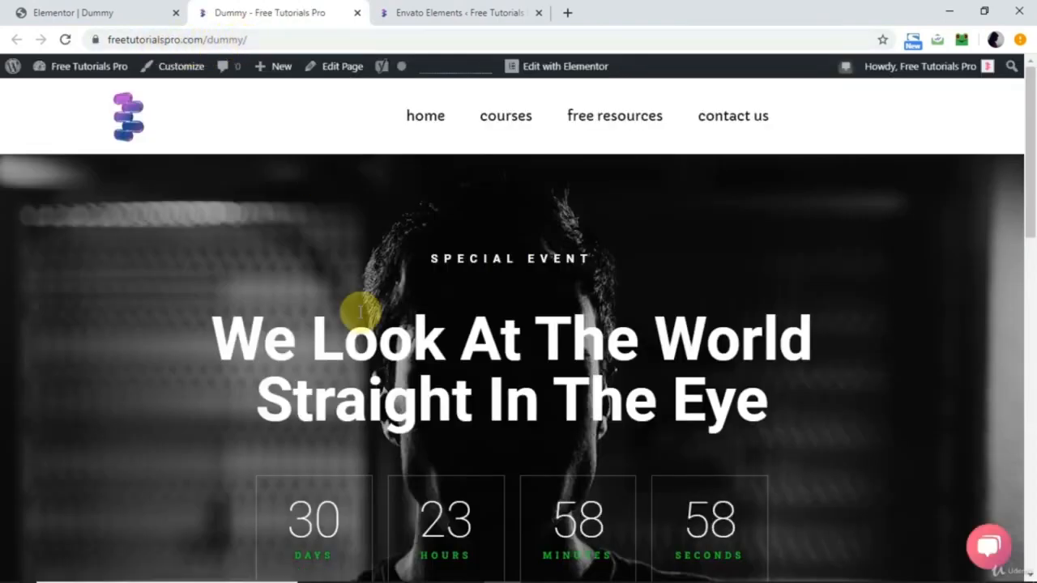
scroll(359, 311, "down", 10)
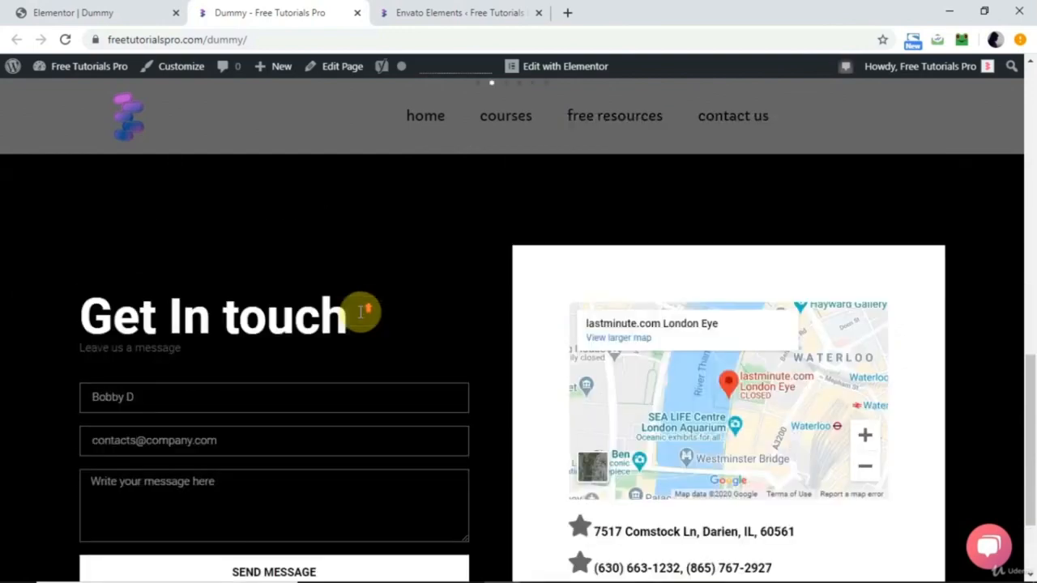
scroll(361, 317, "up", 8)
scroll(361, 317, "up", 5)
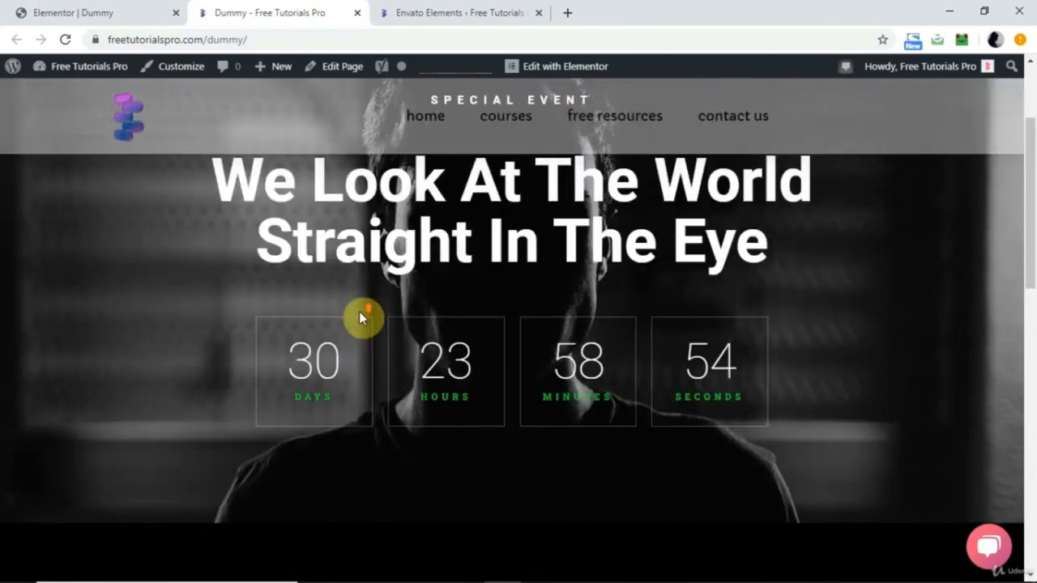
scroll(359, 311, "down", 5)
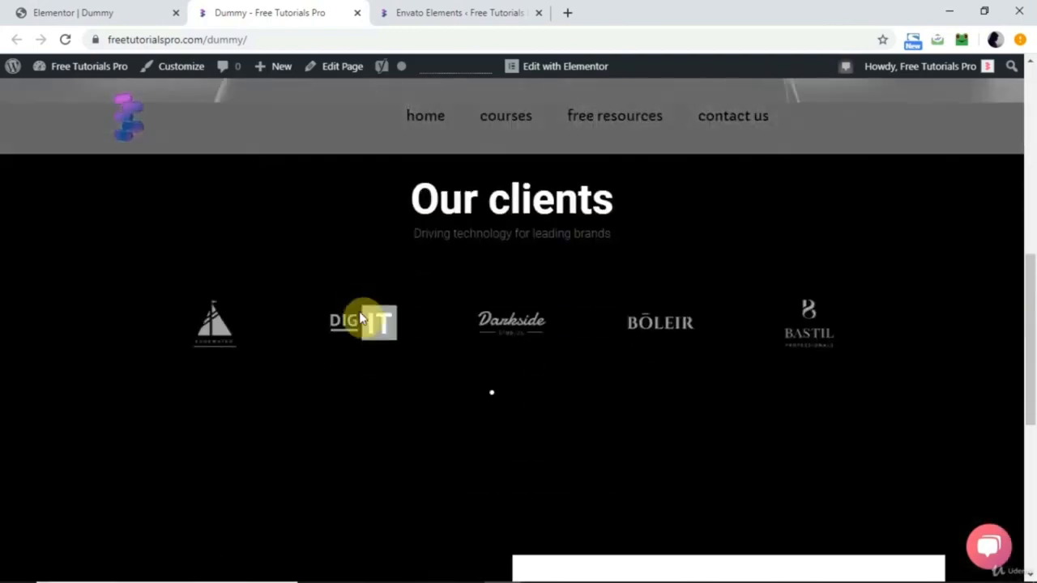
scroll(359, 311, "down", 4)
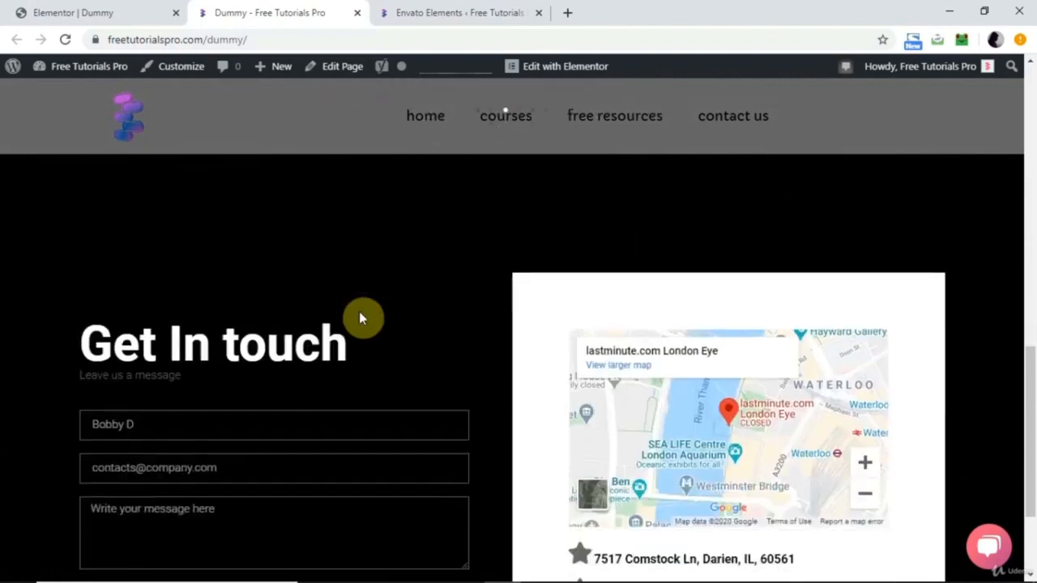
scroll(361, 313, "up", 9)
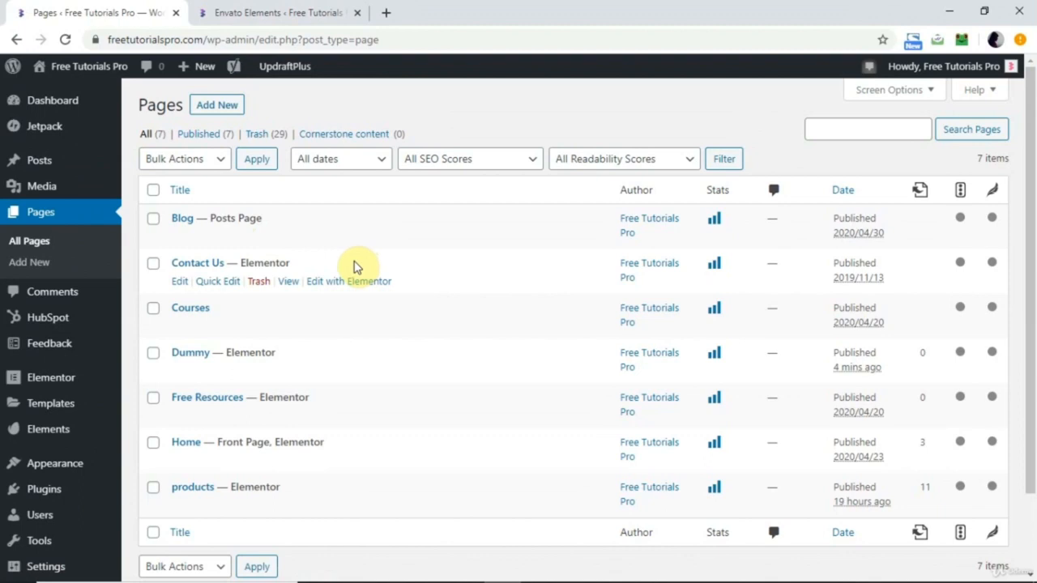
Switch to the Envato Elements page and browse the premium and free template kits for Elementor.
mouse_move(40, 437)
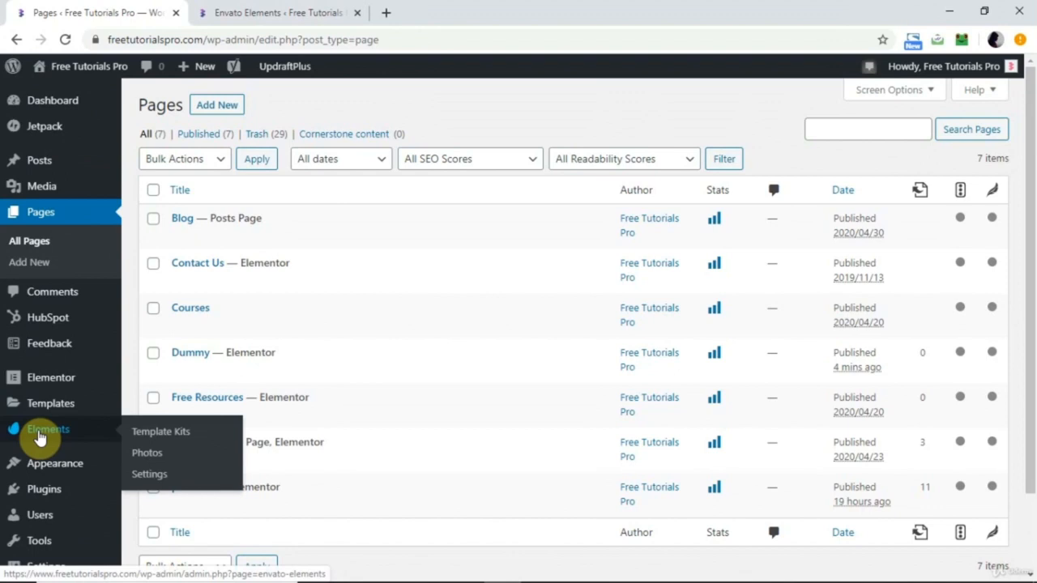
left_click(265, 13)
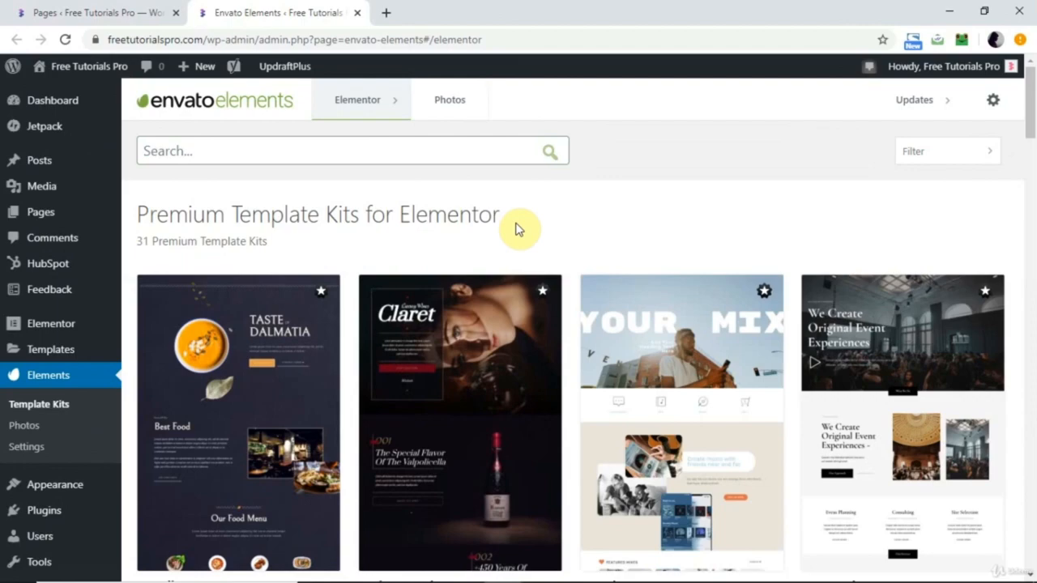
scroll(517, 229, "down", 10)
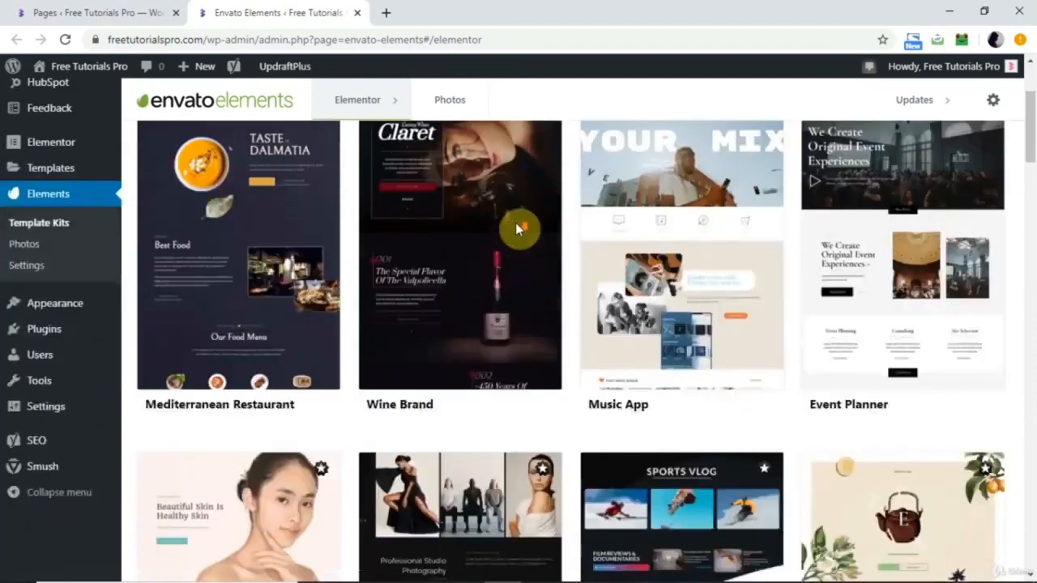
scroll(517, 229, "down", 10)
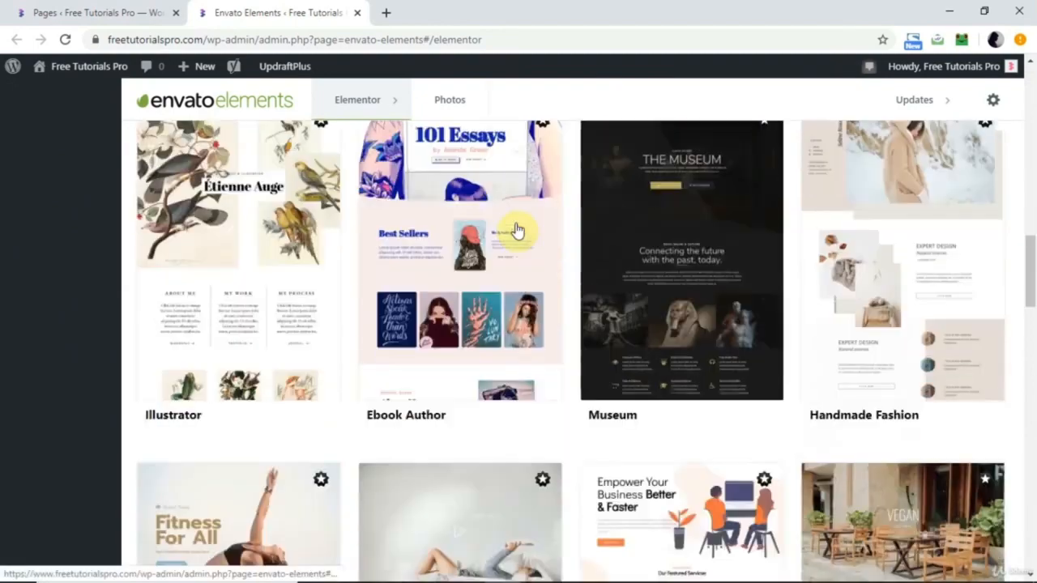
scroll(517, 229, "down", 10)
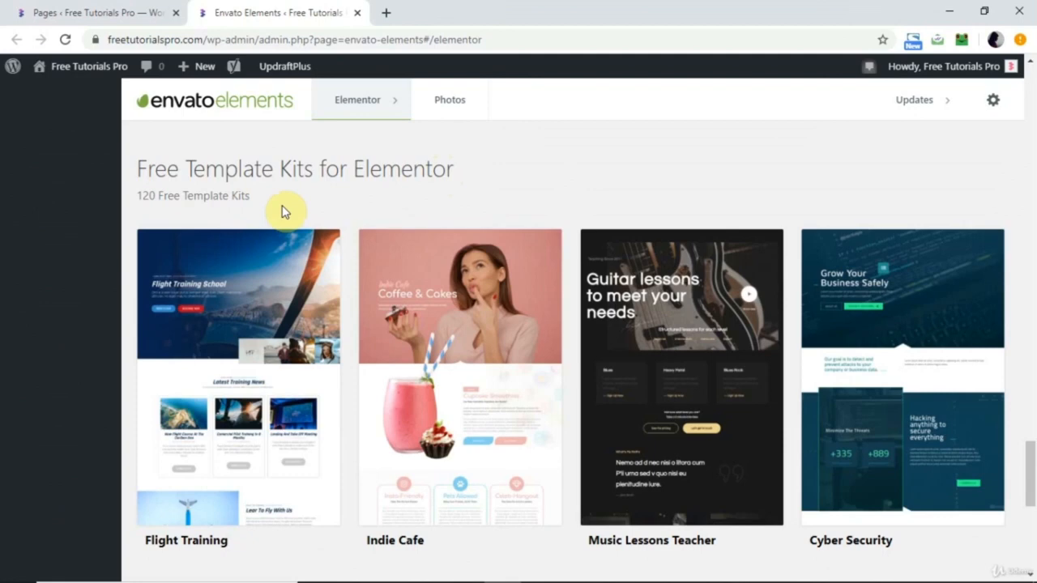
scroll(282, 209, "down", 3)
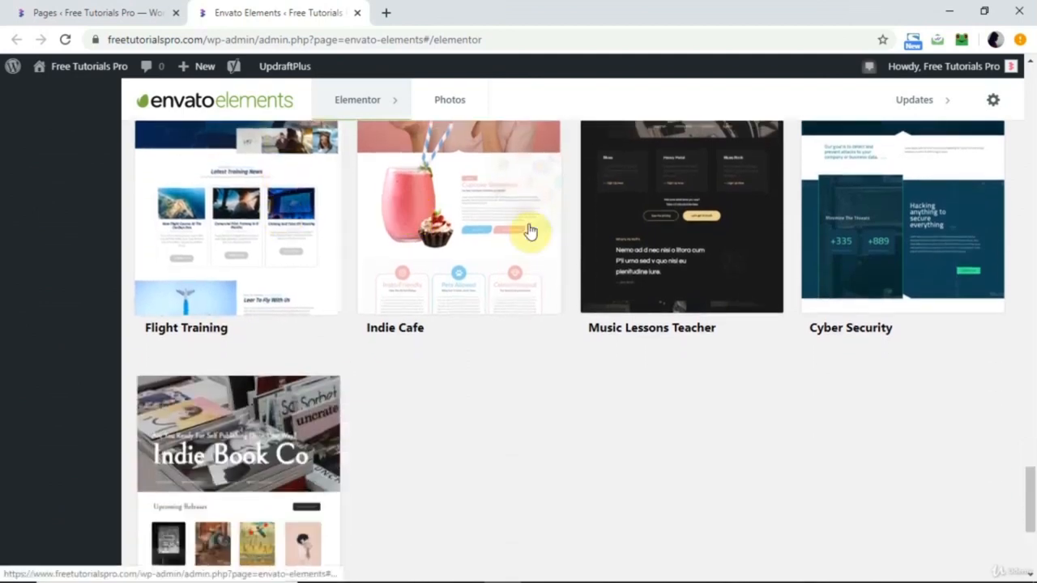
scroll(387, 430, "down", 4)
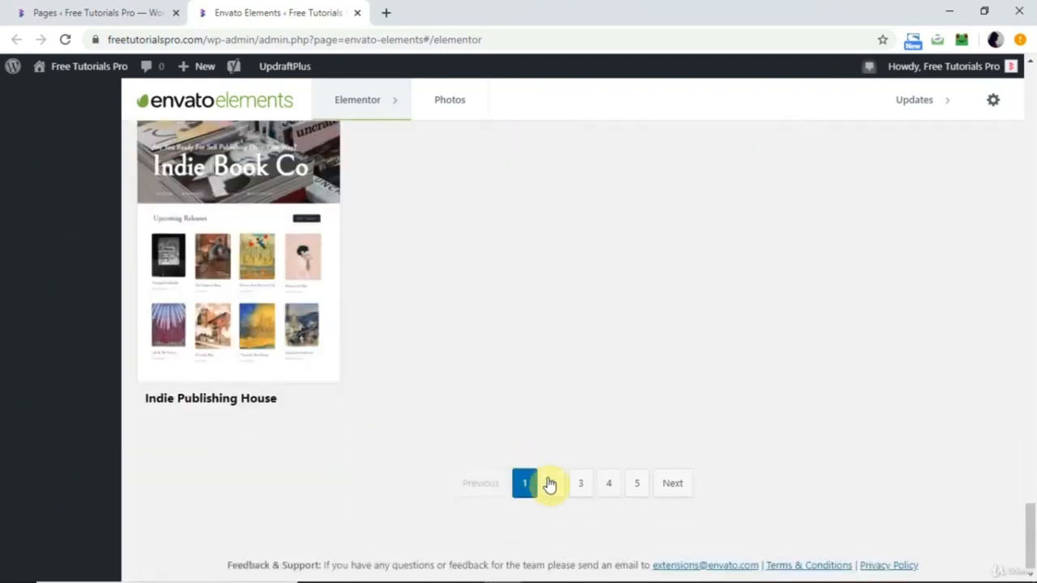
Go to the second page of free template kits and open the Niche Cafe kit.
left_click(549, 483)
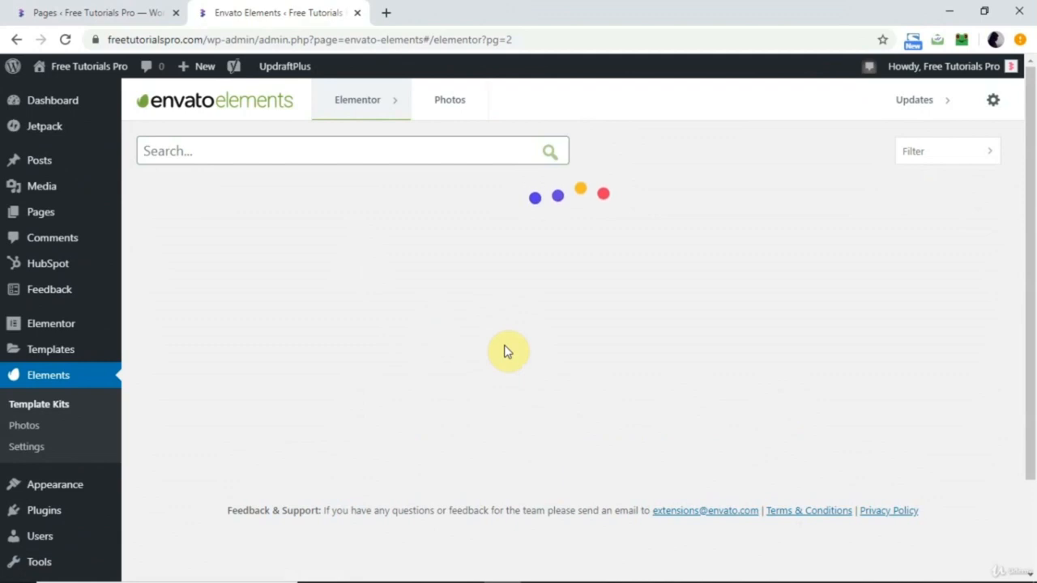
scroll(692, 308, "down", 5)
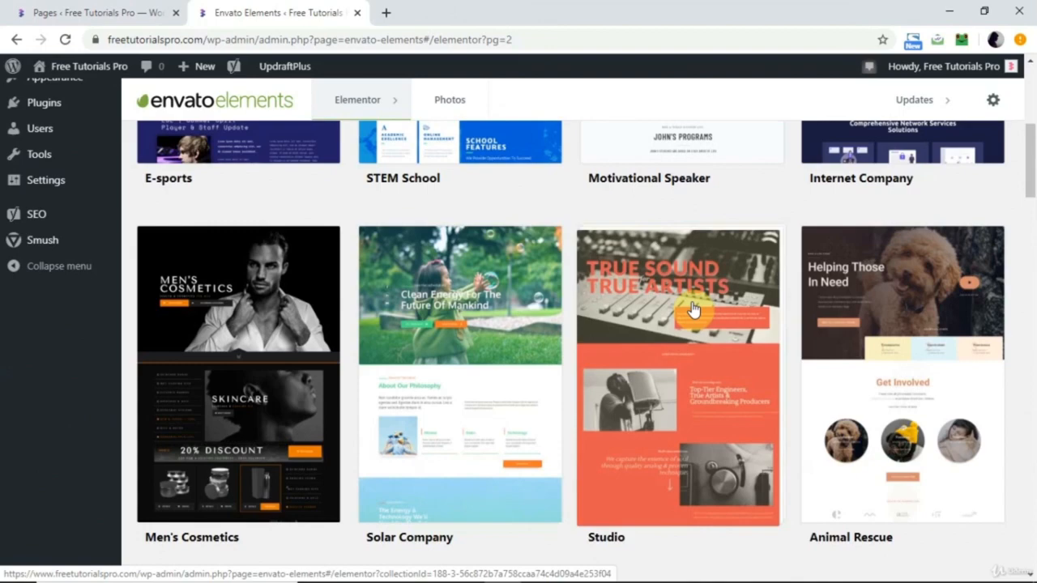
scroll(412, 348, "up", 1)
scroll(413, 348, "down", 7)
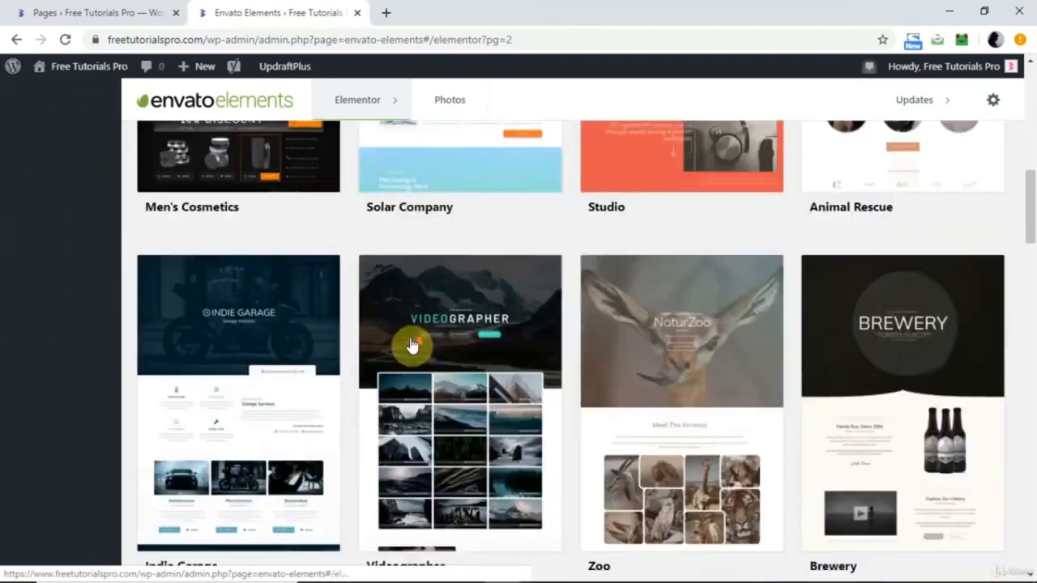
scroll(411, 344, "down", 3)
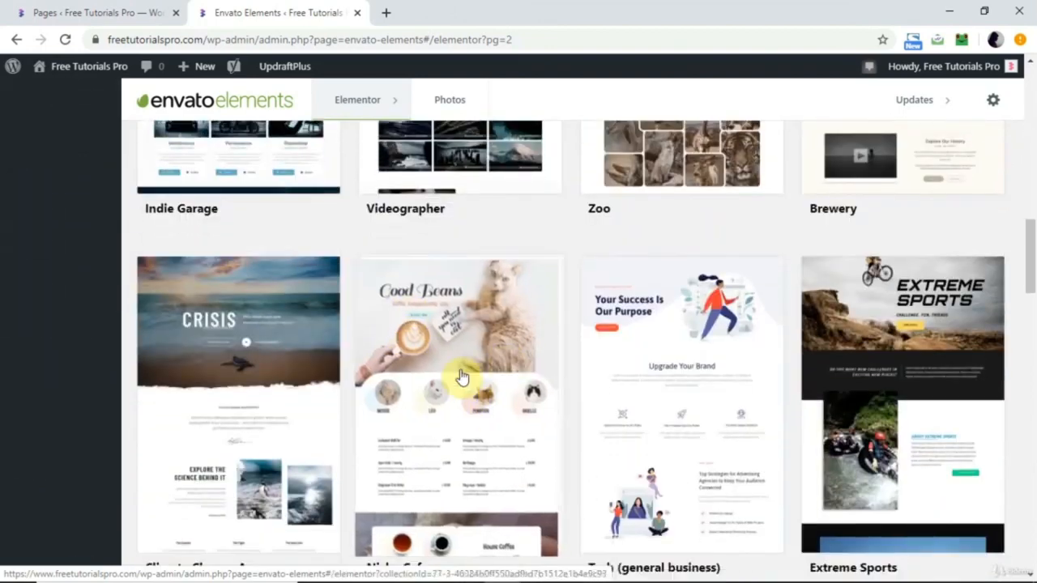
scroll(441, 403, "down", 4)
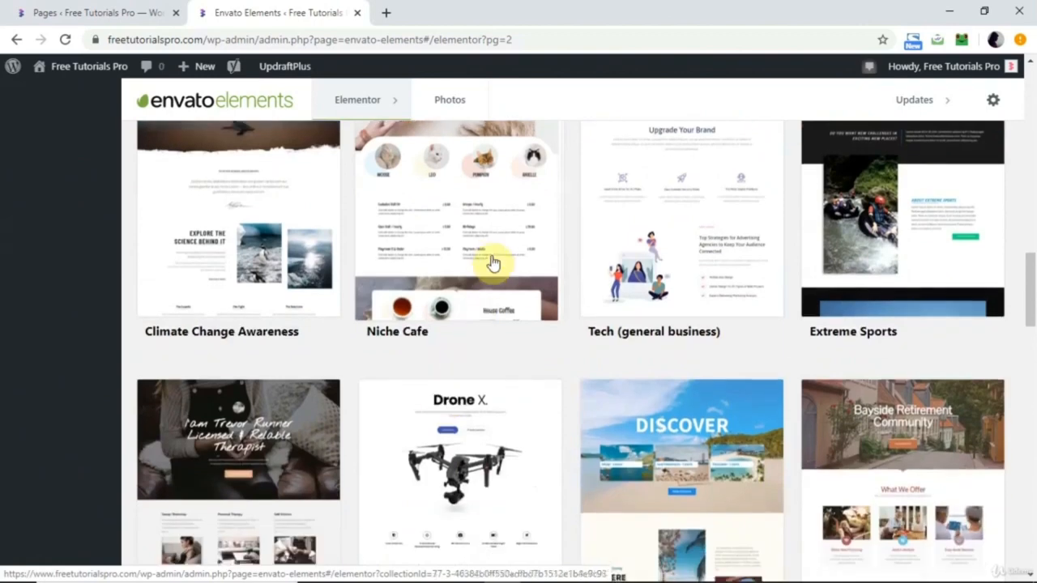
left_click(491, 261)
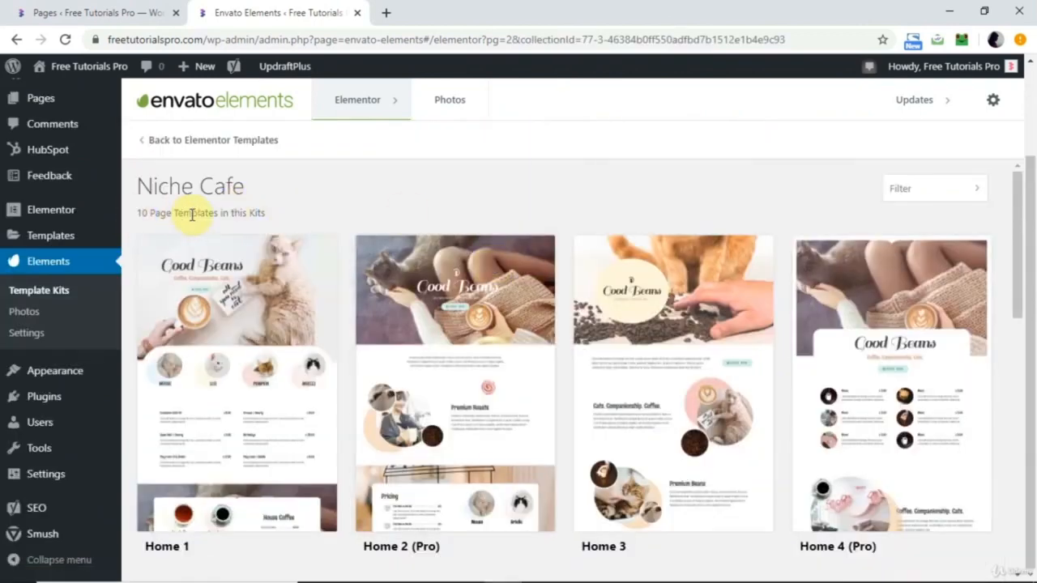
Examine the page templates in the Niche Cafe kit, from the home variants to About Us and Contact Us.
scroll(307, 209, "down", 3)
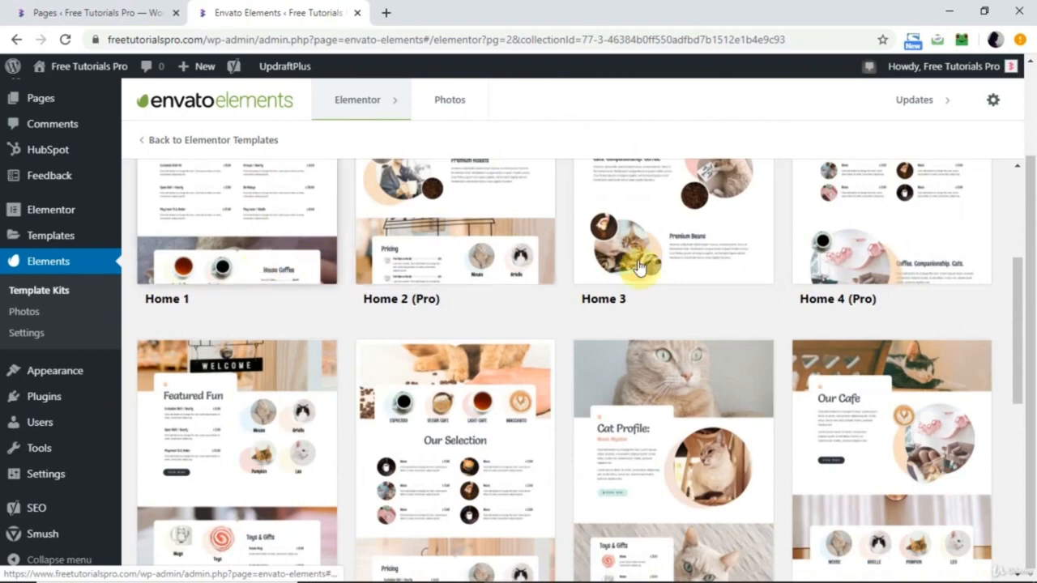
scroll(798, 262, "down", 4)
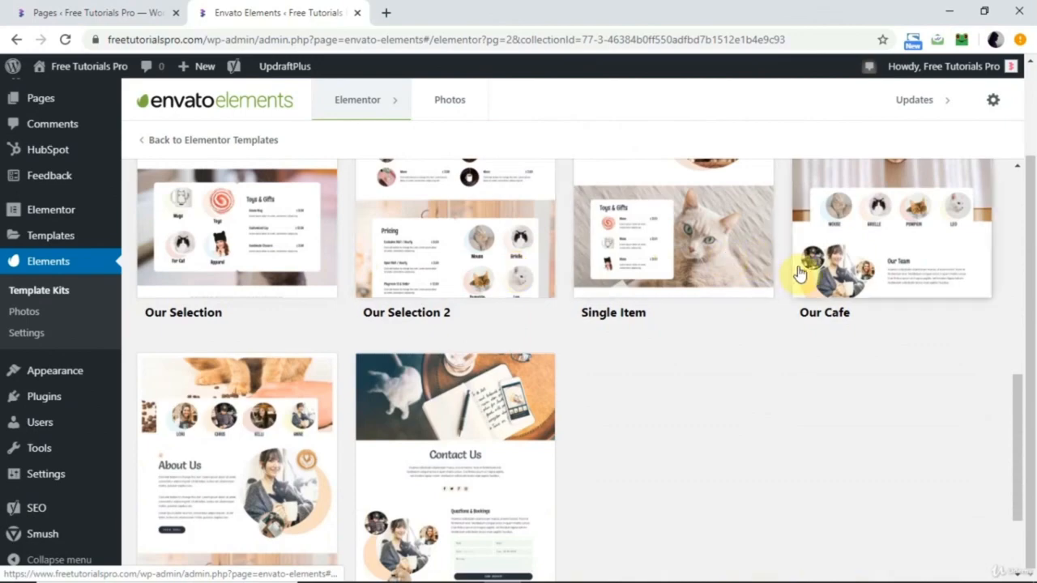
scroll(707, 262, "up", 1)
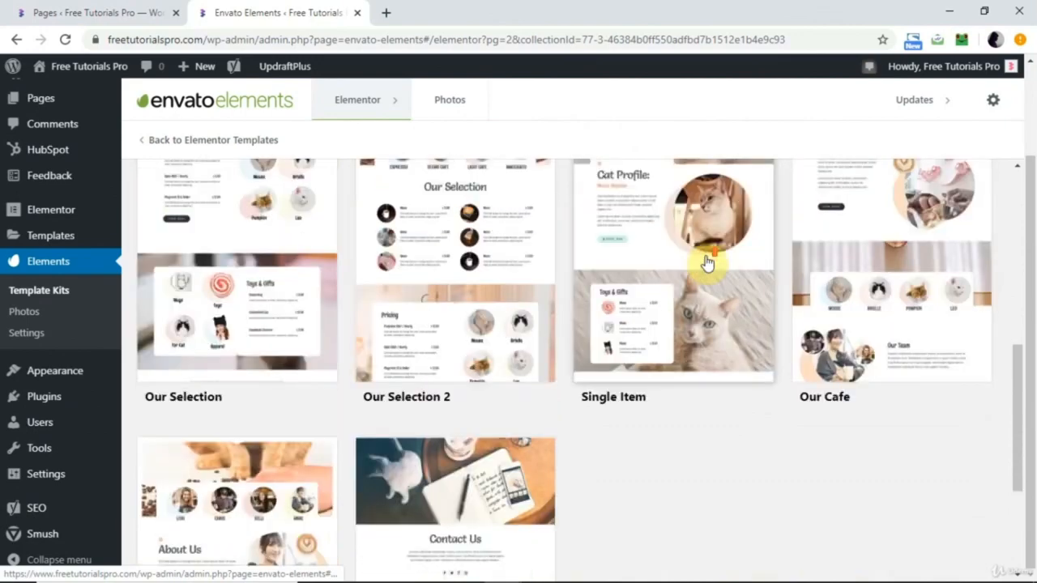
scroll(707, 267, "up", 1)
scroll(665, 364, "down", 3)
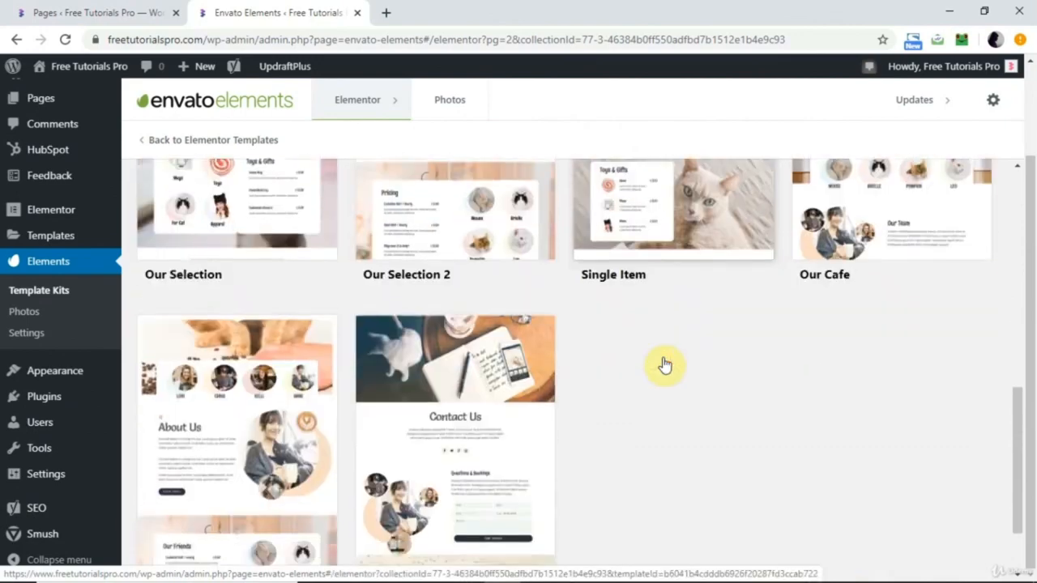
scroll(372, 388, "down", 1)
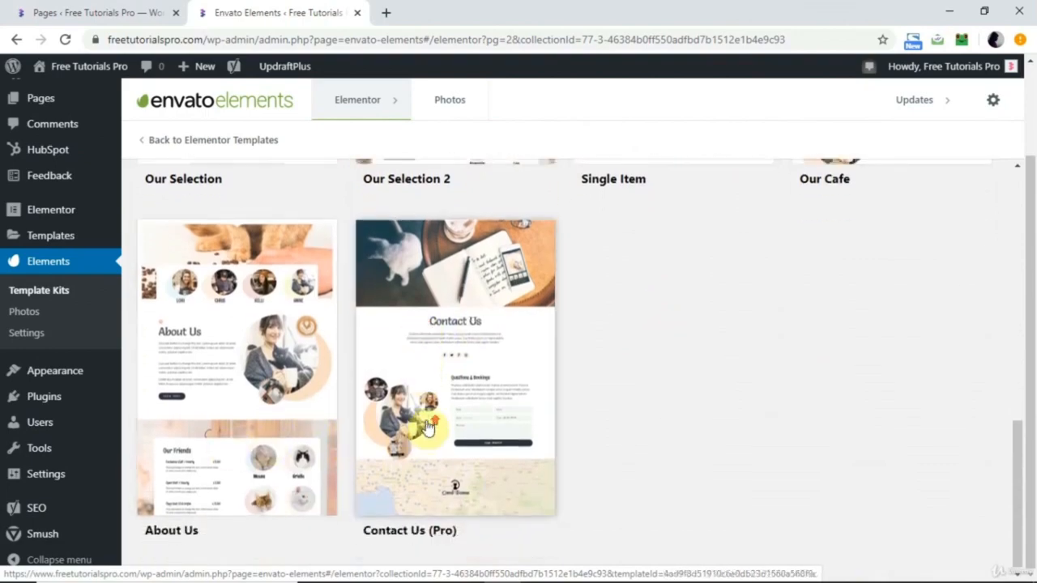
scroll(426, 427, "up", 10)
scroll(429, 427, "down", 2)
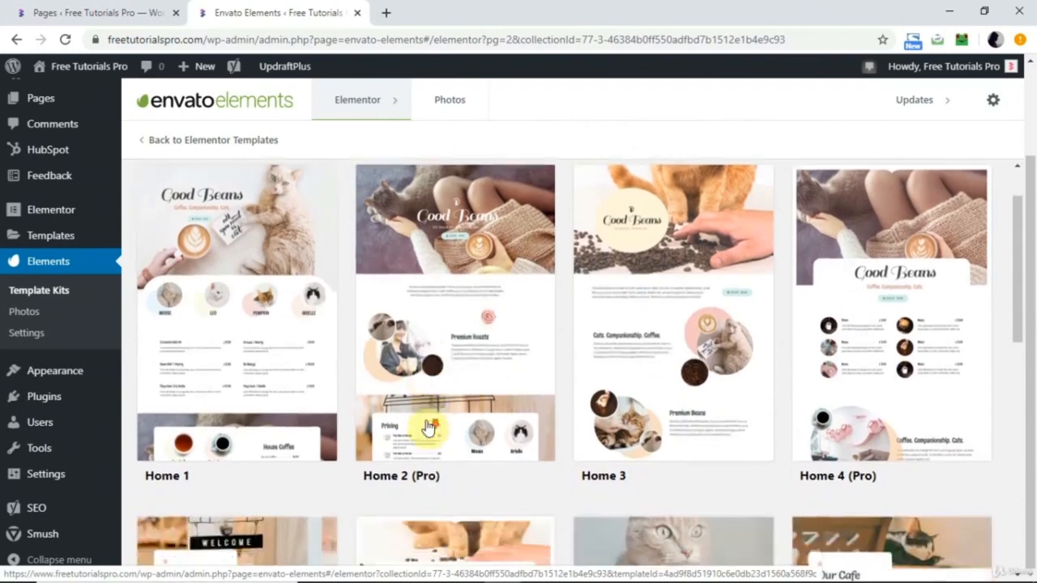
Create a draft page named "cafe" from the Niche Cafe kit's Home 2 (Pro) template.
left_click(473, 361)
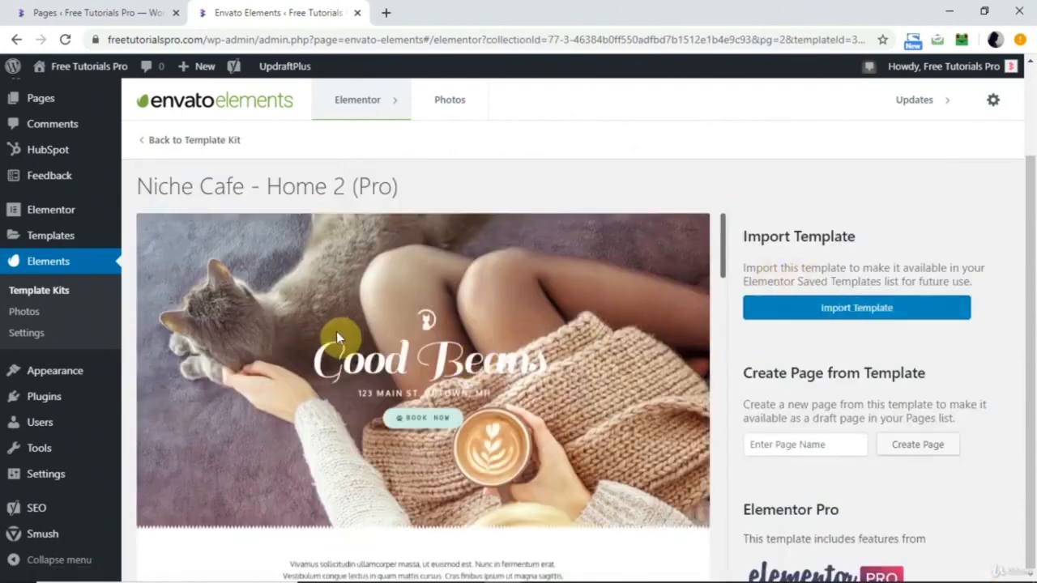
mouse_move(61, 243)
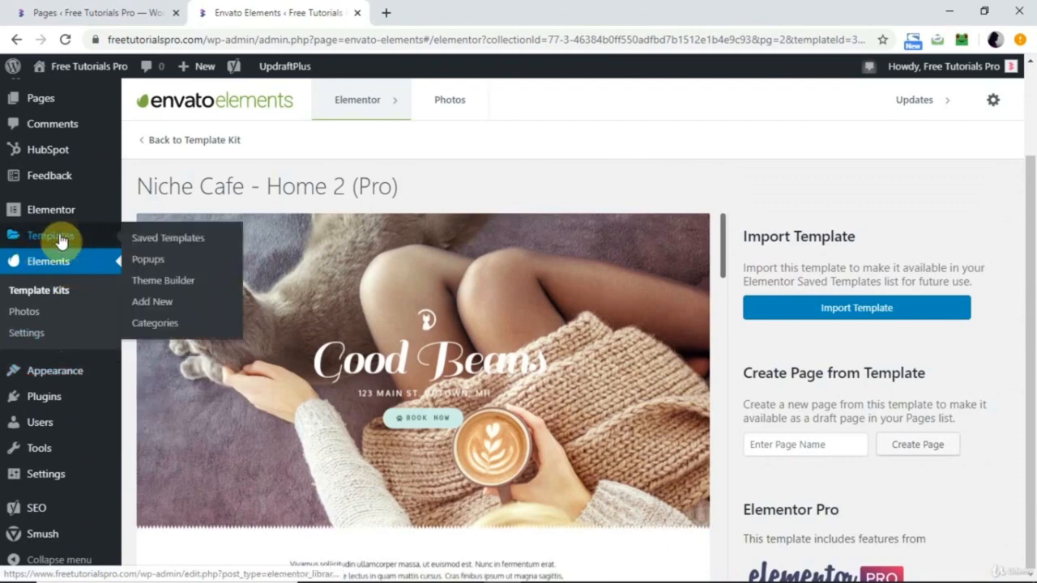
left_click(786, 440)
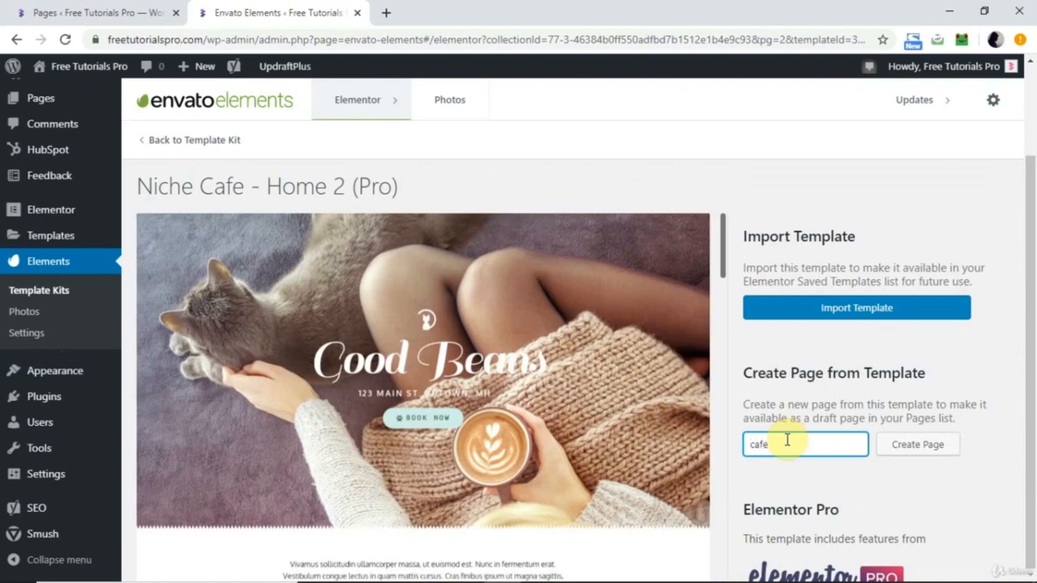
left_click(932, 446)
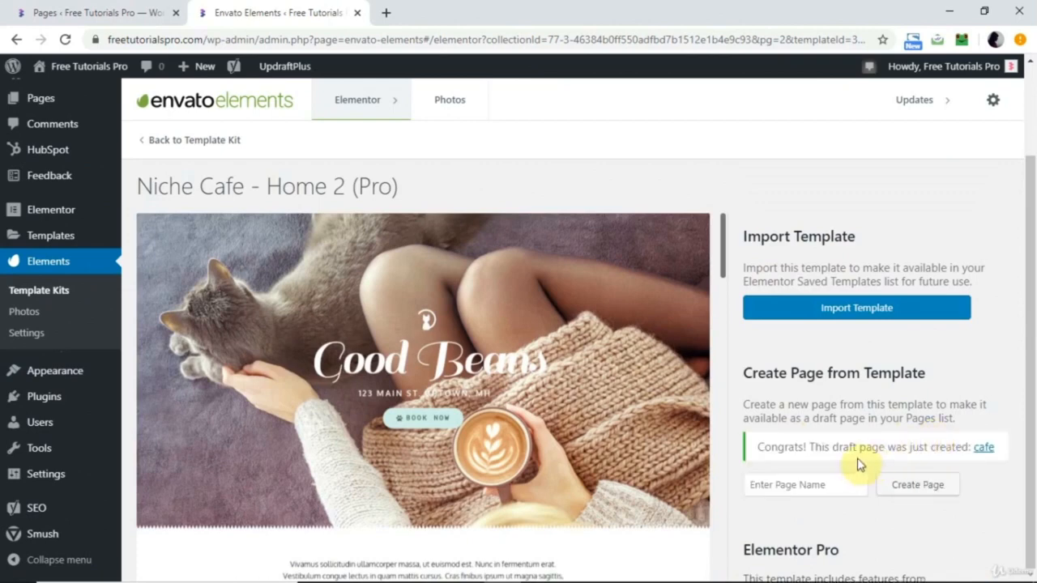
Open the cafe draft from the site's page list for editing with Elementor in a new browser tab.
scroll(51, 342, "up", 3)
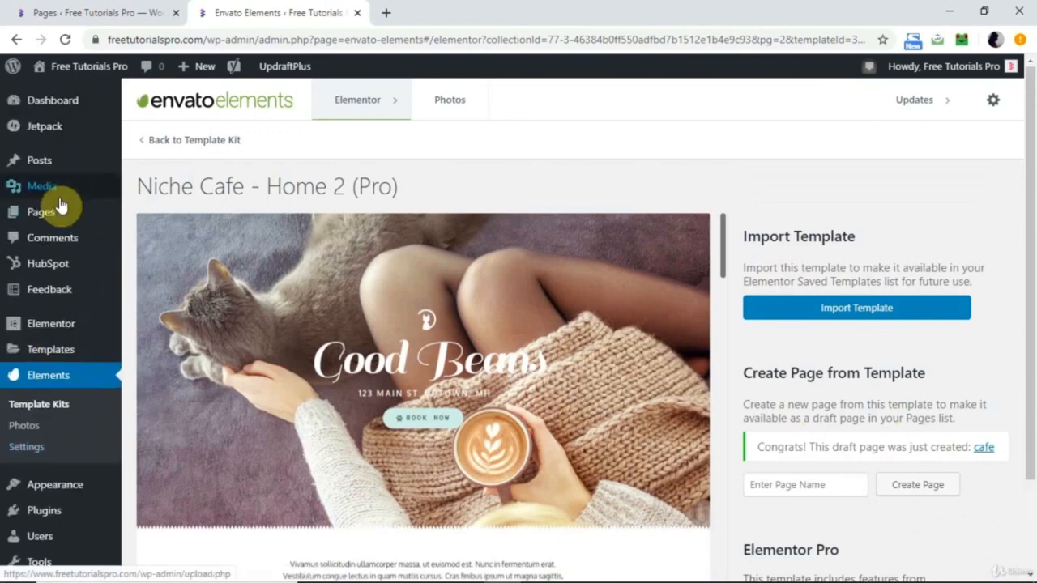
left_click(48, 212)
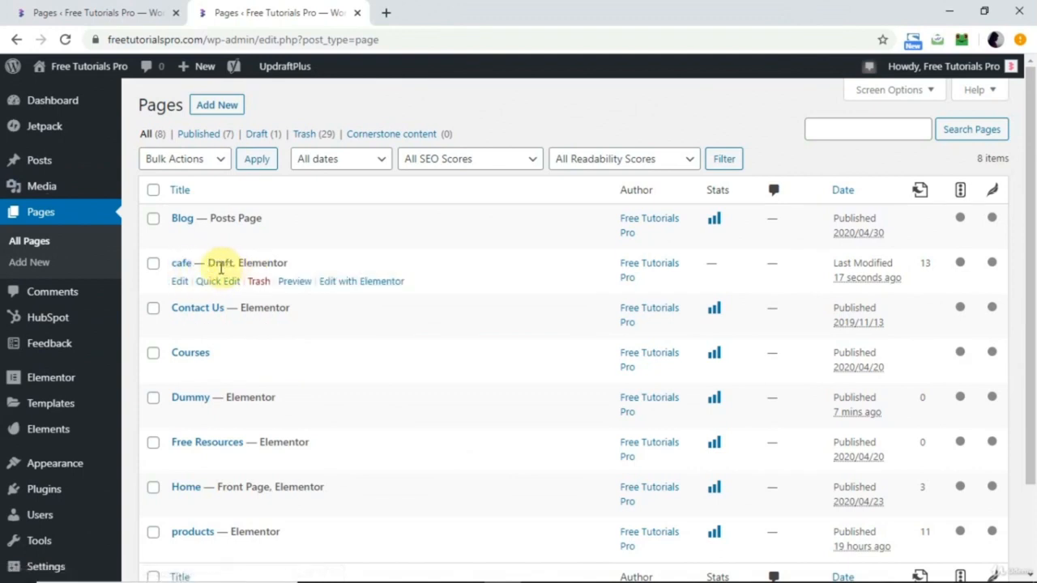
right_click(363, 290)
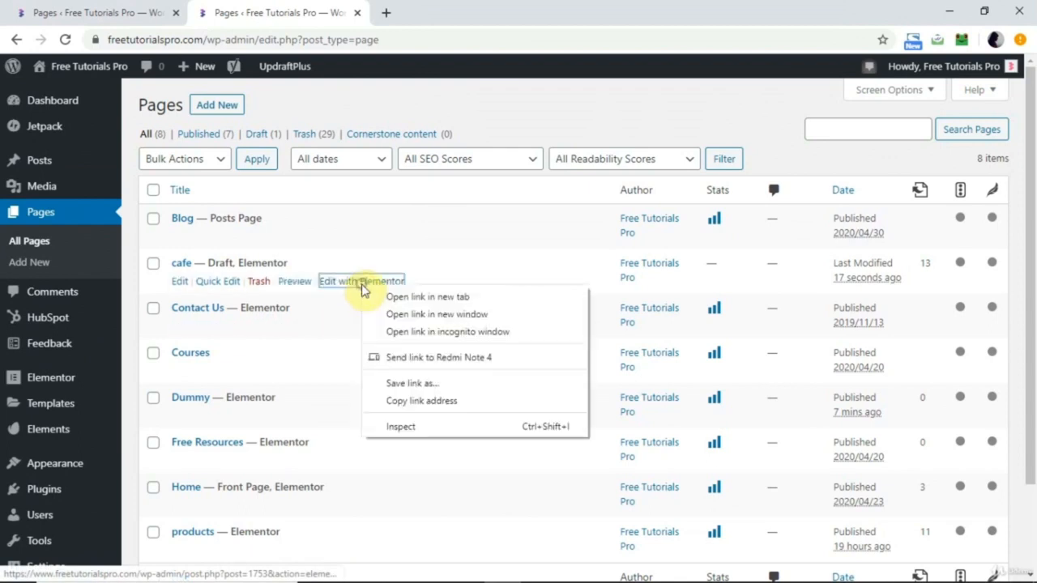
left_click(425, 297)
left_click(468, 9)
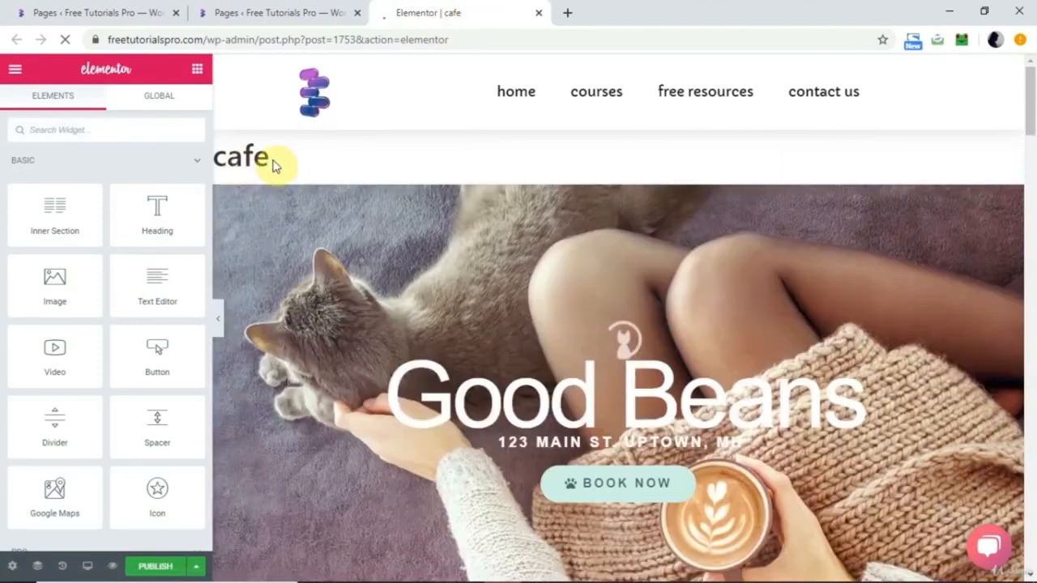
Set the cafe page's layout to Elementor Full Width in its page settings.
left_click(12, 569)
left_click(139, 429)
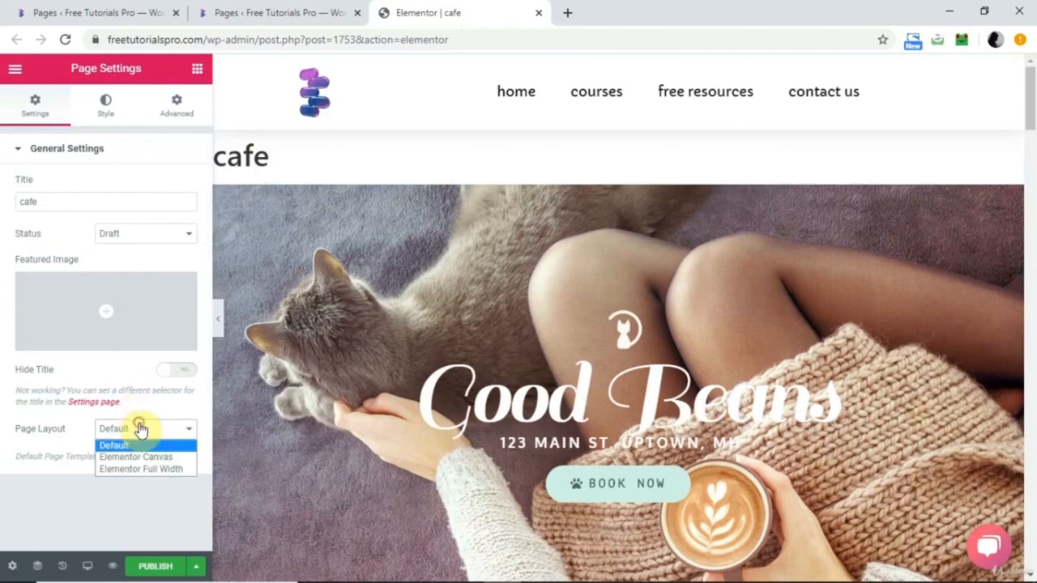
left_click(136, 470)
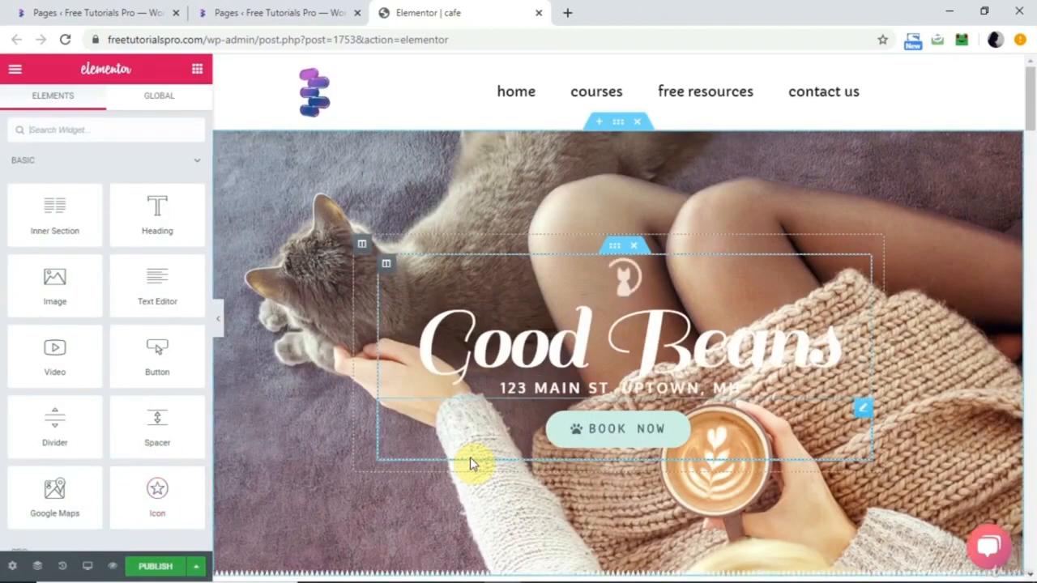
Examine the cafe page's sections from the Good Beans banner through the pricing lists to the end of the page.
scroll(470, 457, "down", 7)
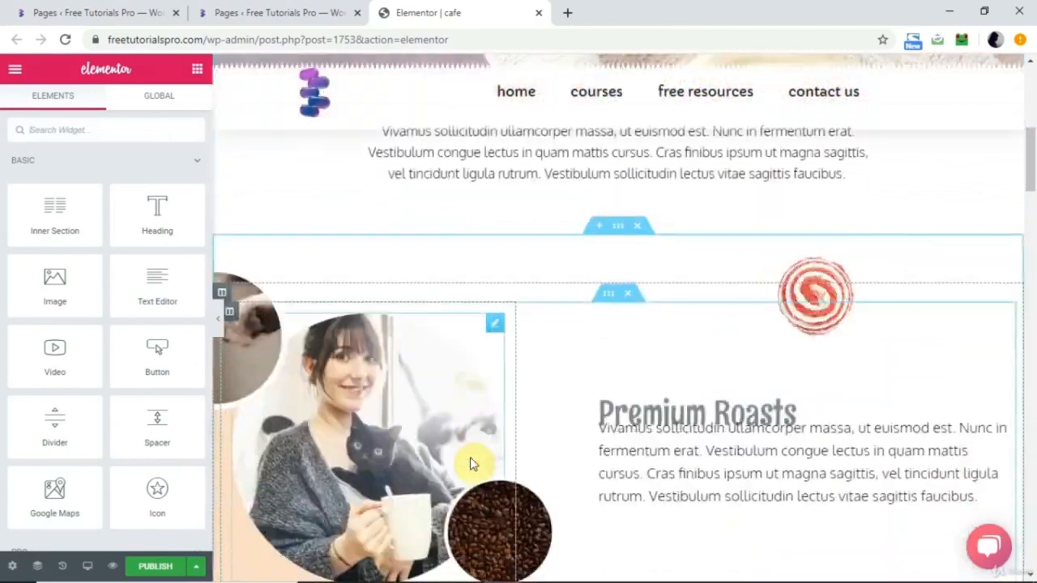
scroll(470, 457, "down", 9)
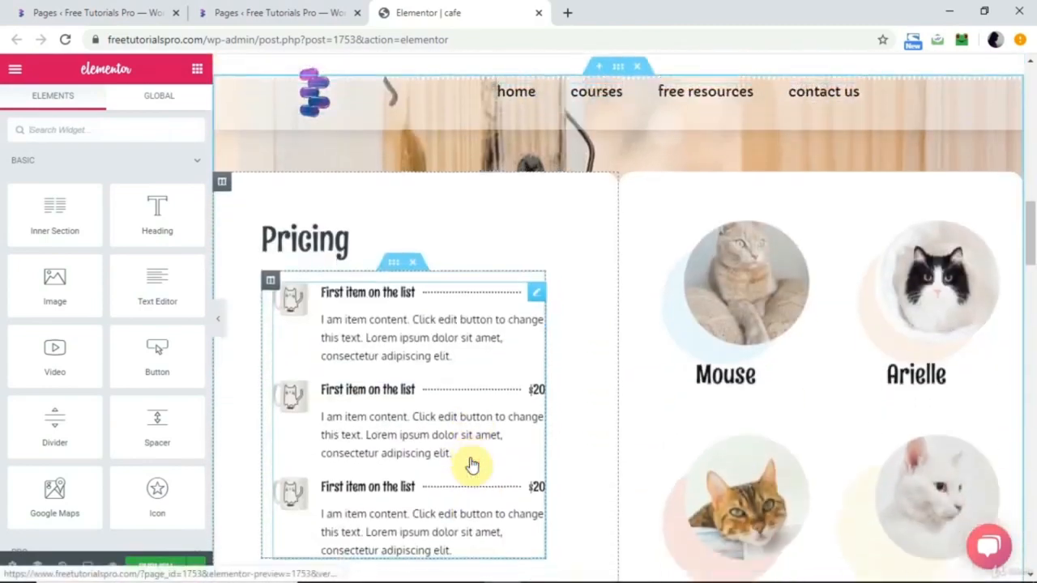
scroll(474, 463, "down", 3)
scroll(474, 463, "down", 10)
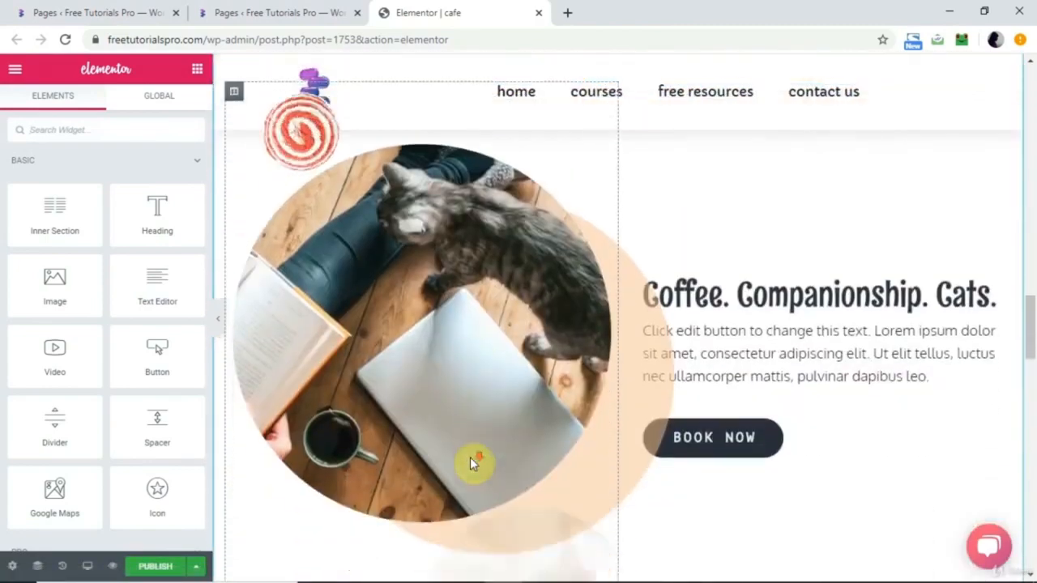
scroll(474, 463, "up", 2)
scroll(474, 463, "up", 5)
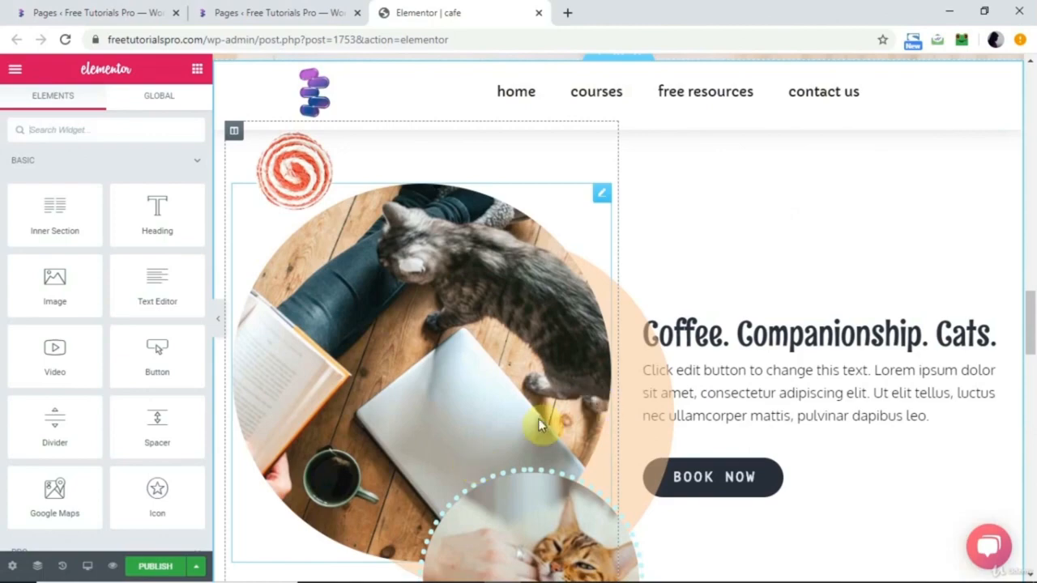
scroll(538, 482, "down", 5)
scroll(536, 482, "down", 10)
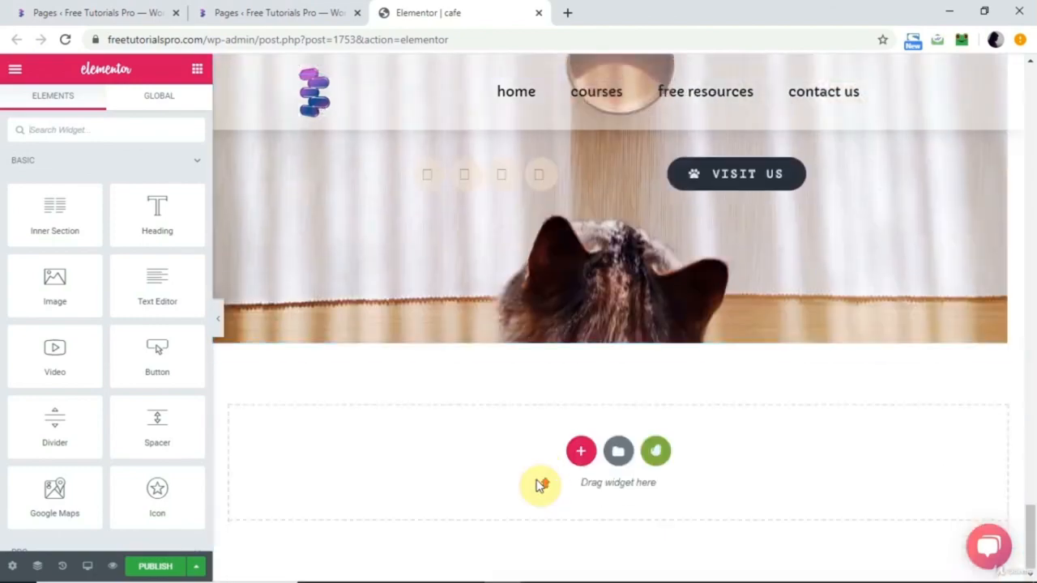
scroll(578, 309, "up", 8)
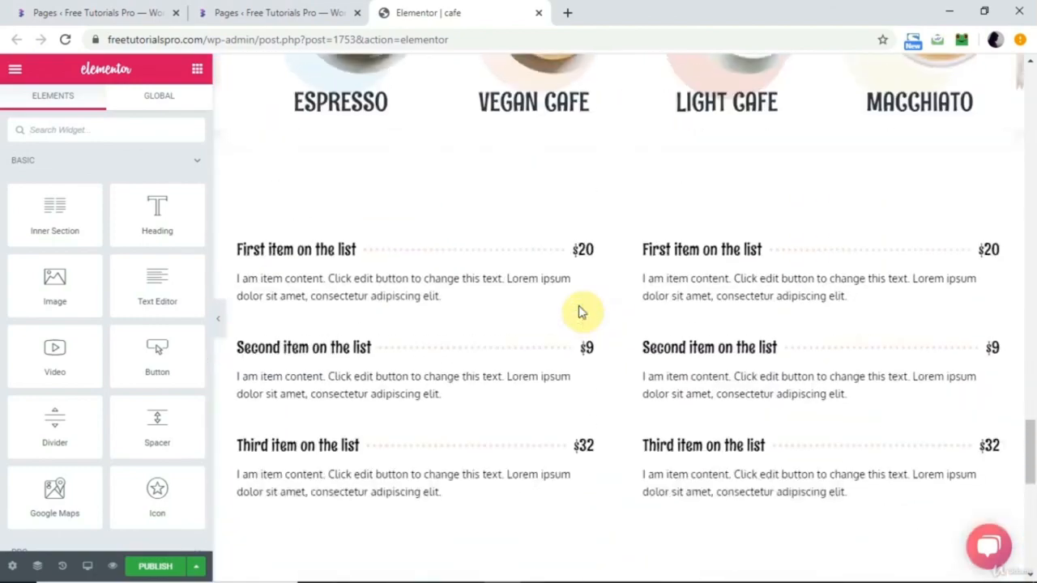
scroll(578, 307, "up", 10)
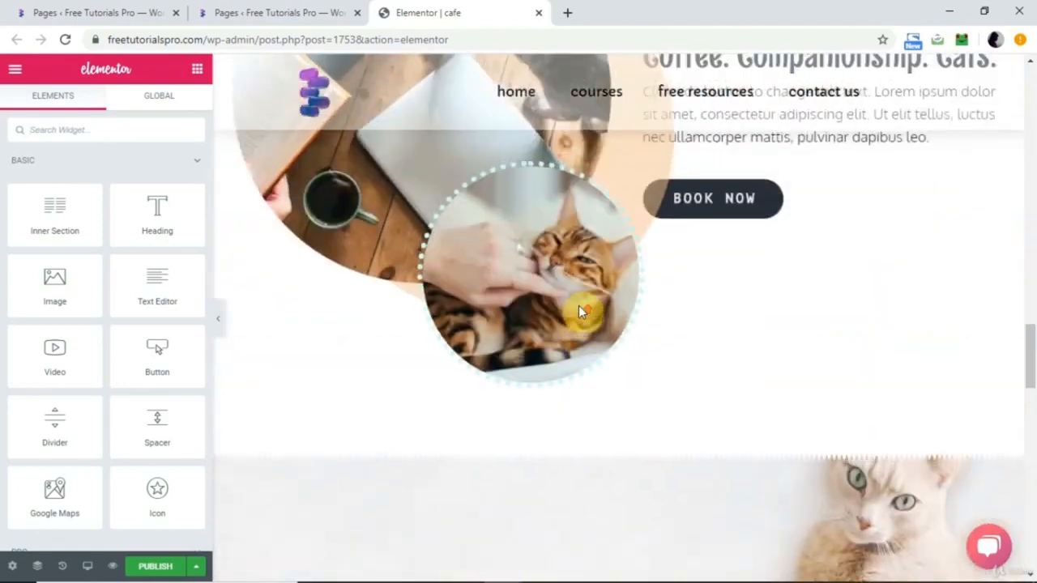
scroll(580, 312, "up", 10)
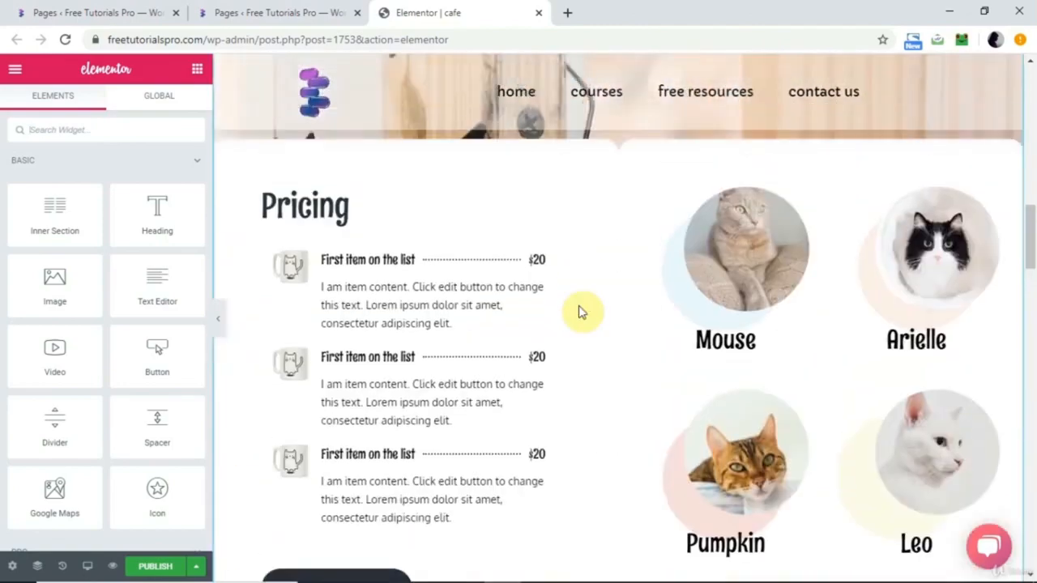
scroll(580, 312, "up", 2)
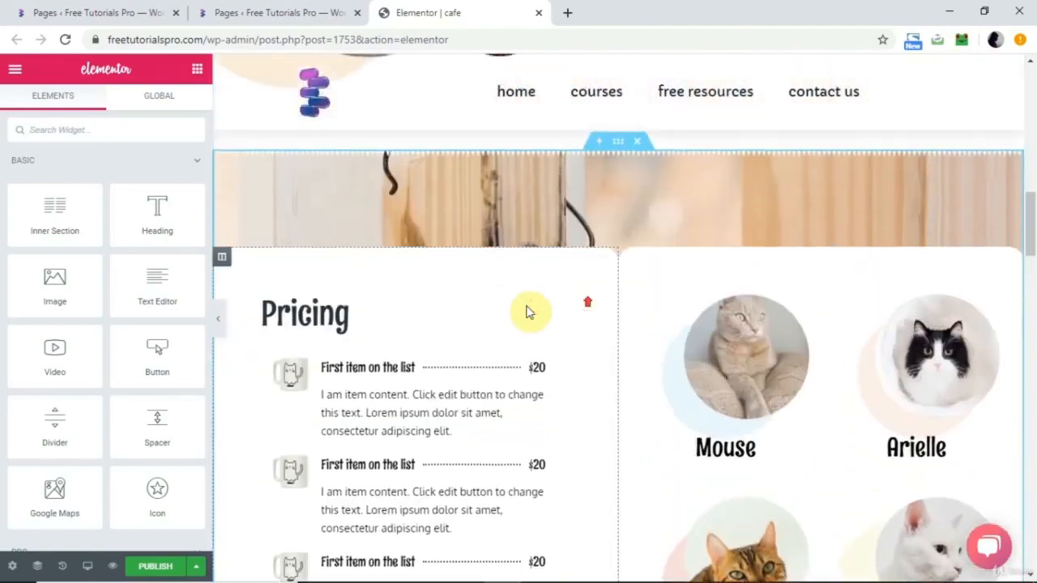
Change the font family of the cafe page's Pricing heading to Ruluko.
left_click(367, 320)
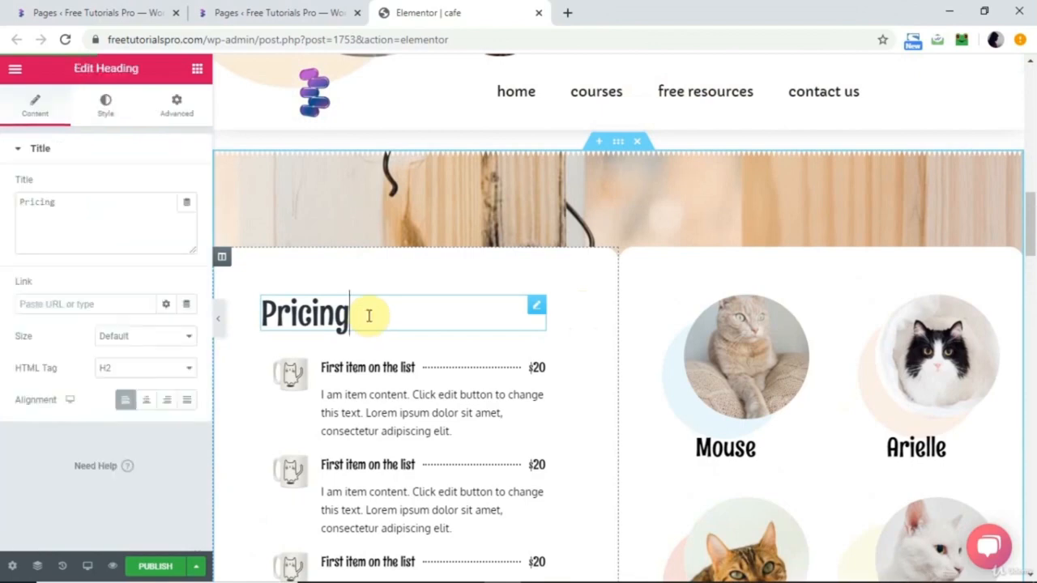
left_click(108, 118)
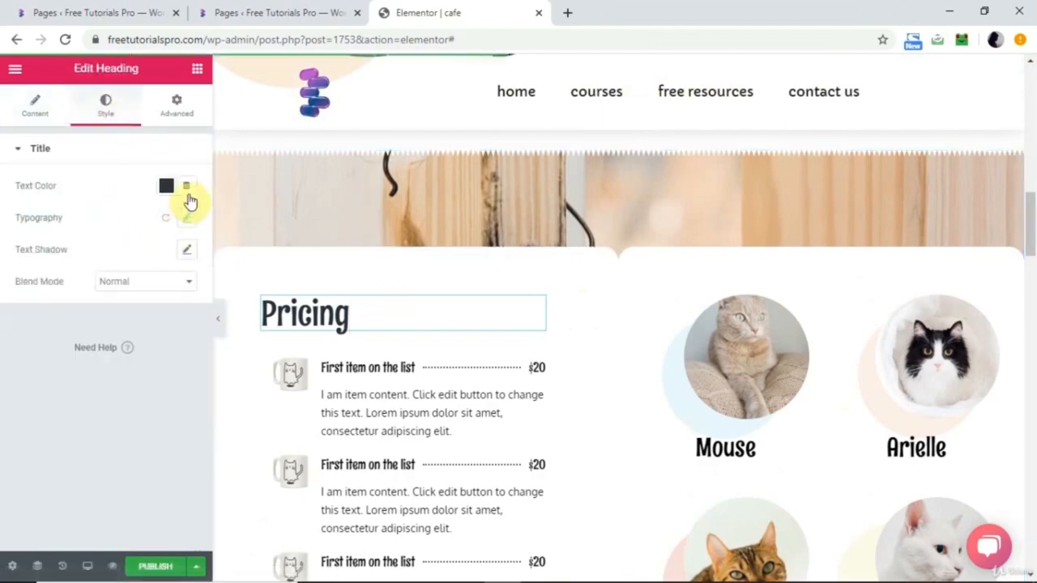
left_click(185, 221)
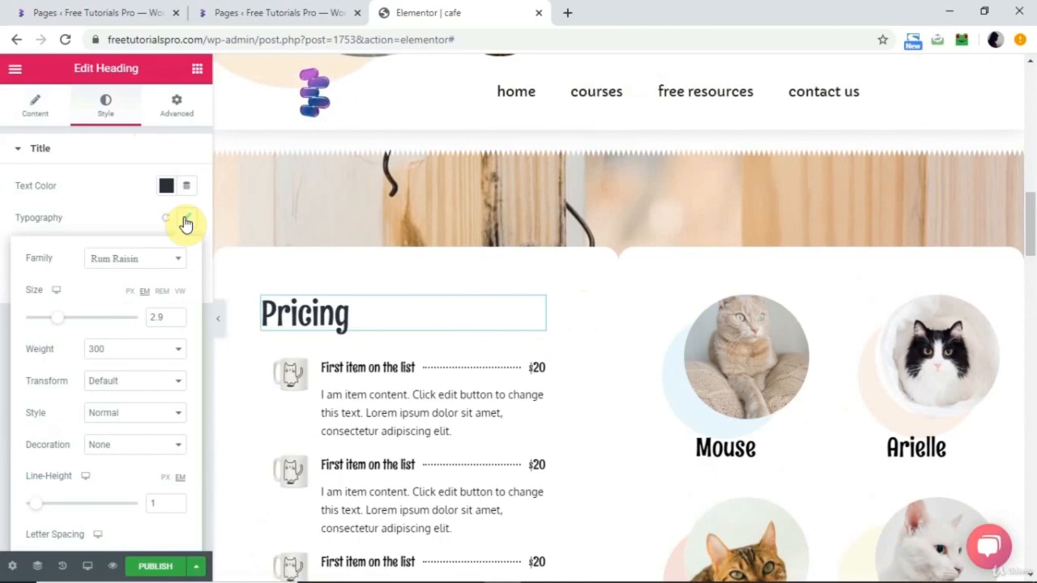
left_click(142, 264)
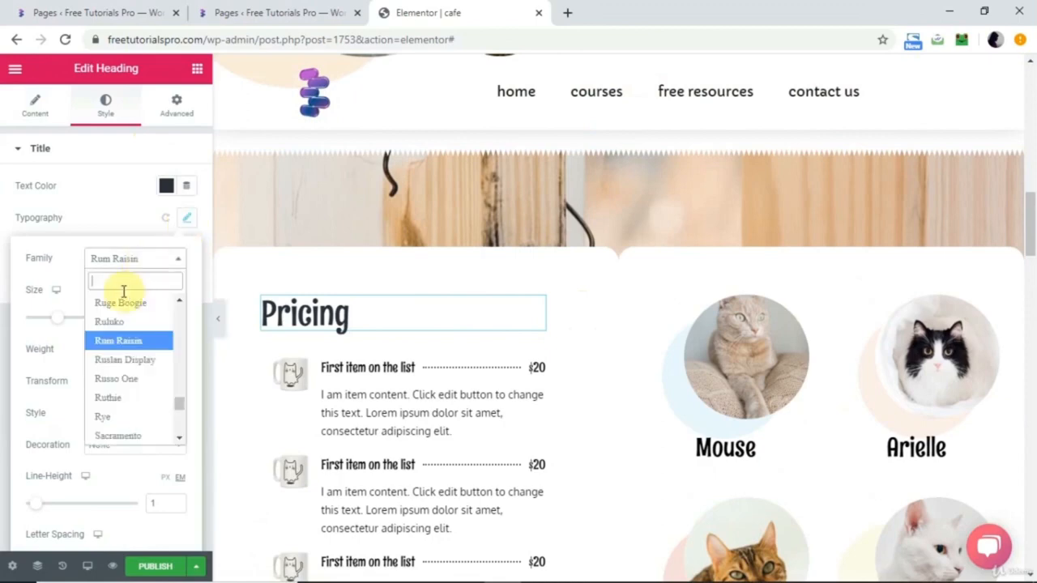
left_click(113, 322)
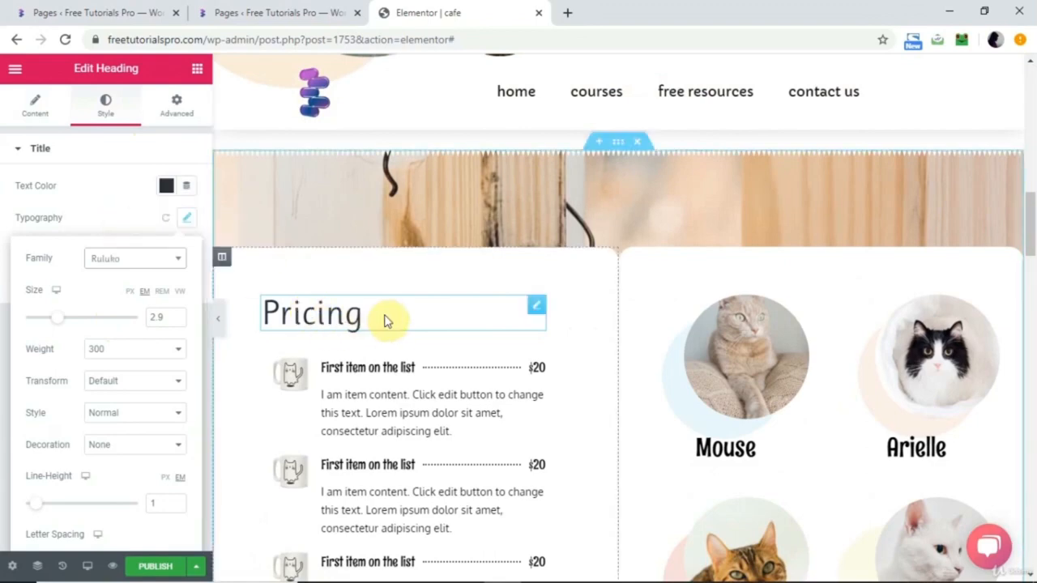
scroll(385, 320, "down", 2)
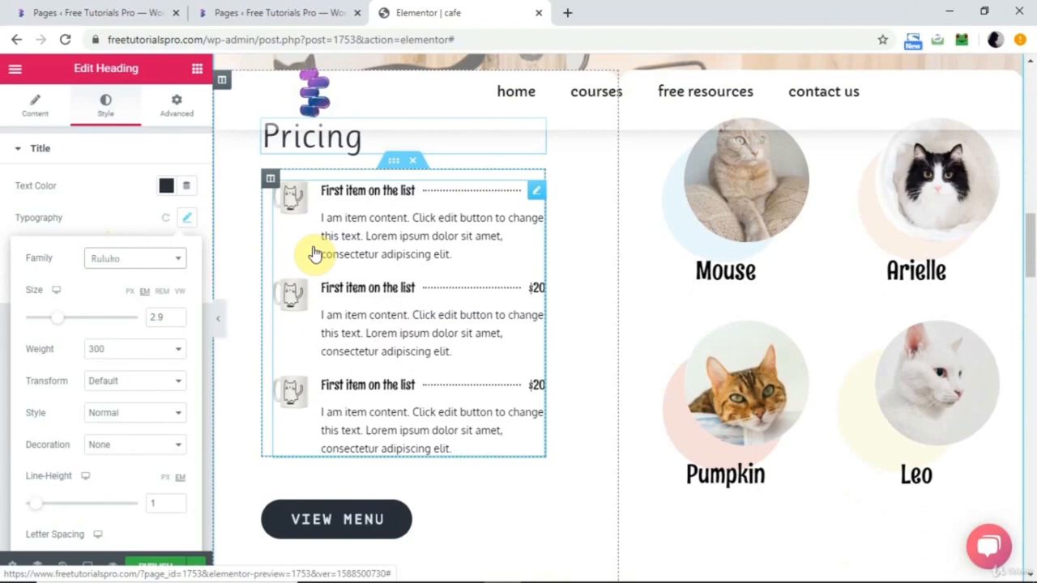
left_click(251, 247)
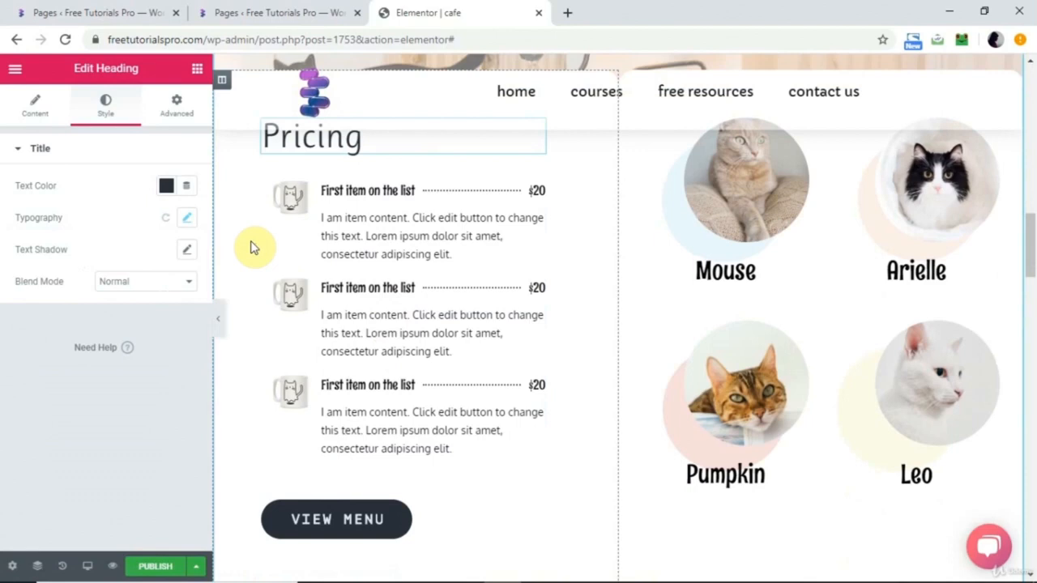
Load the Envato Elements template kits in the other site tab and review the cafe page's lower sections down to its end.
left_click(239, 14)
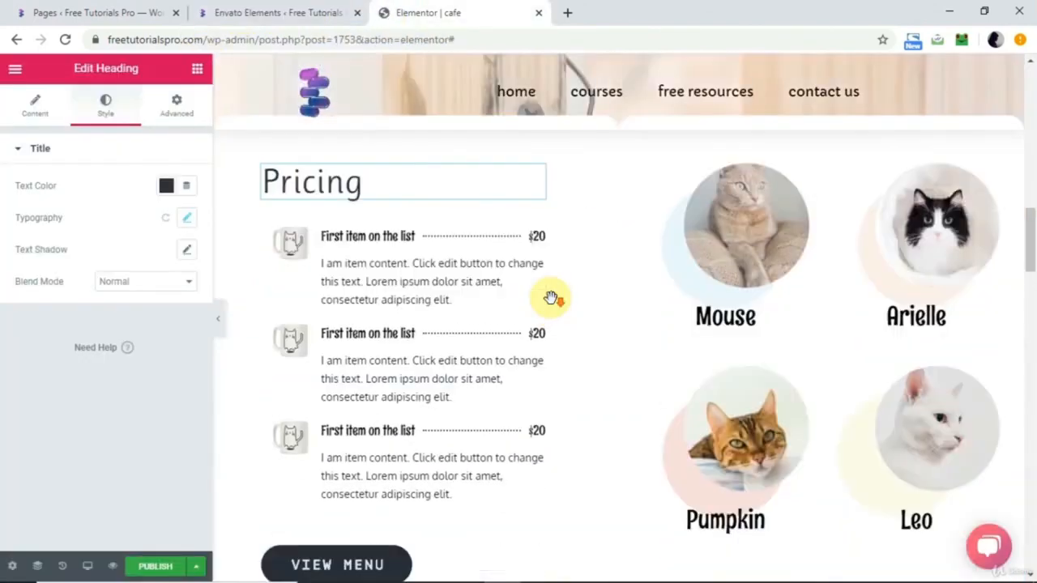
scroll(550, 299, "down", 15)
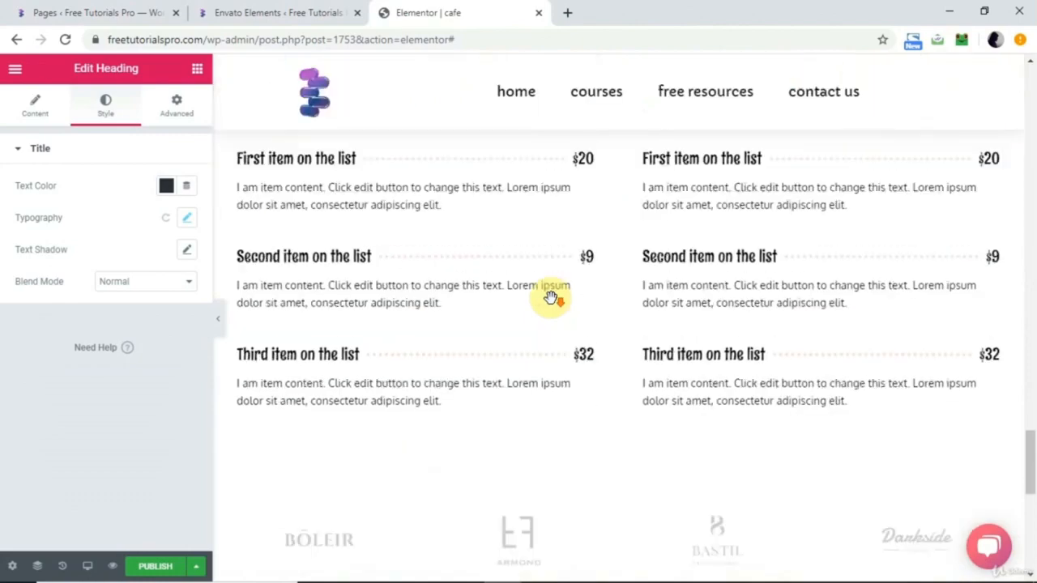
scroll(551, 299, "down", 5)
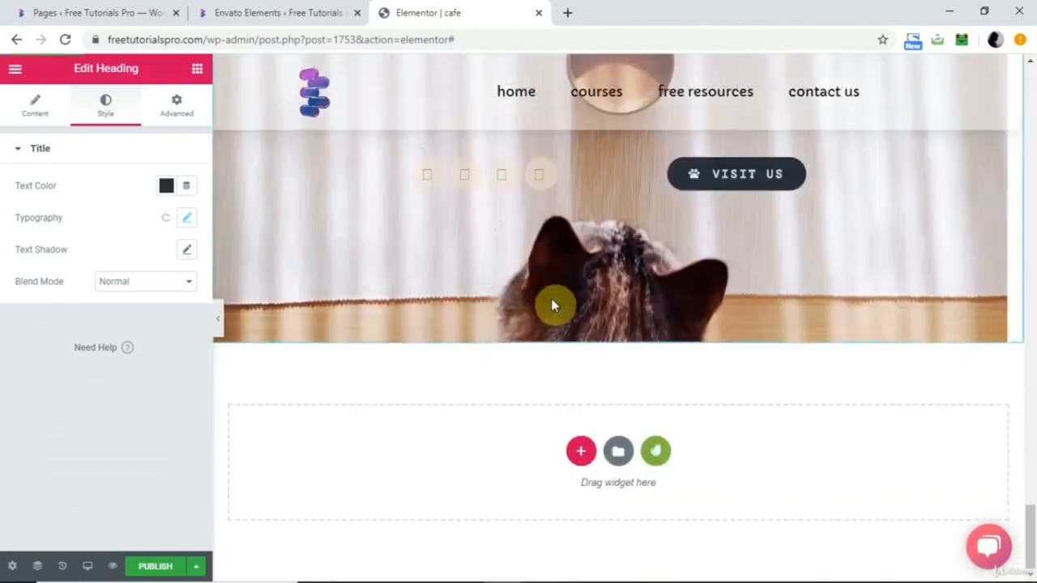
scroll(550, 303, "up", 5)
scroll(551, 304, "up", 8)
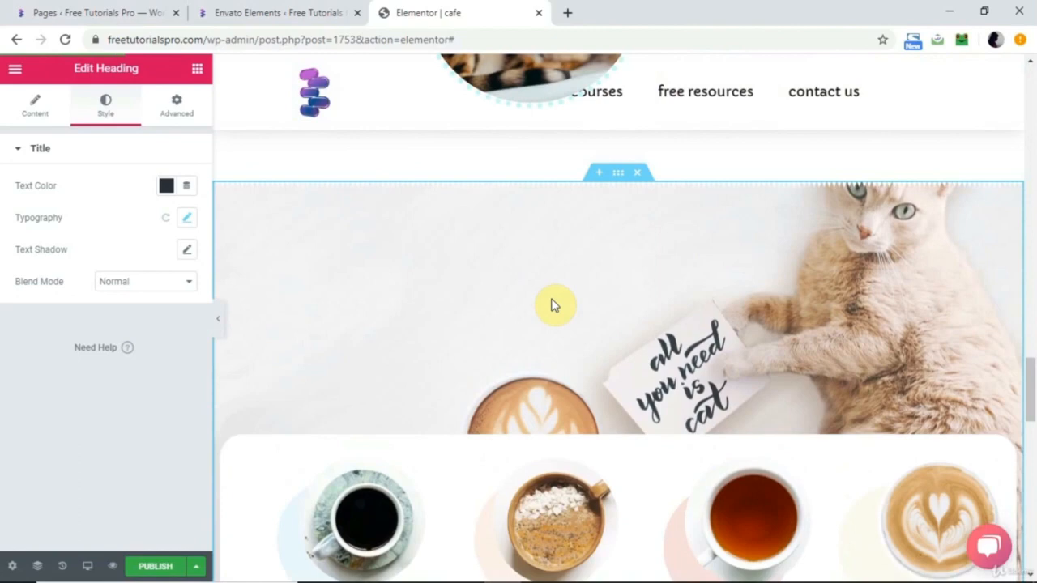
scroll(552, 304, "down", 12)
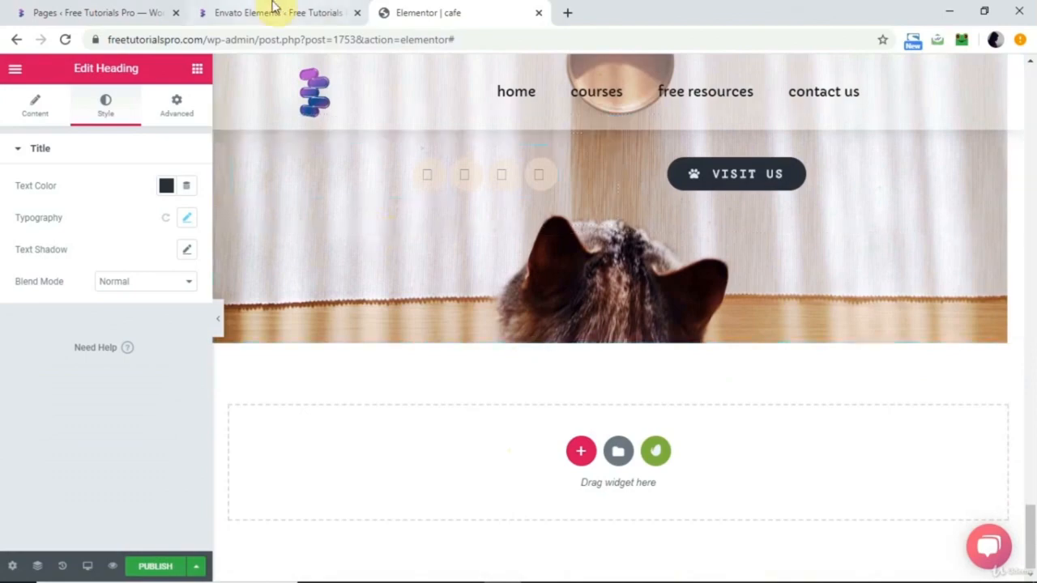
Import the Contact Us (Pro) template from the Niche Cafe kit into the template library.
left_click(273, 8)
scroll(416, 299, "down", 15)
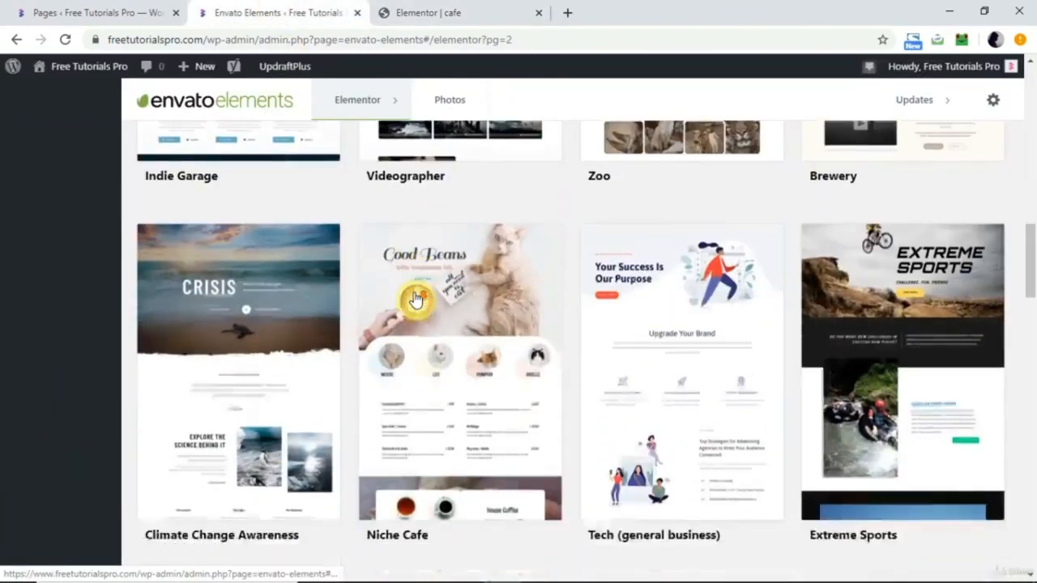
scroll(413, 297, "down", 6)
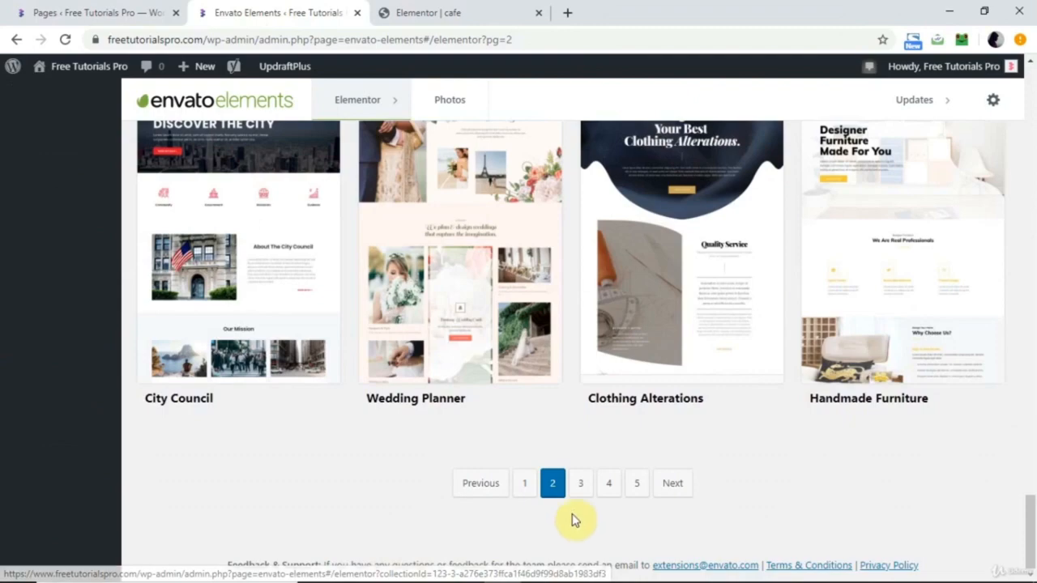
scroll(526, 397, "up", 5)
left_click(469, 400)
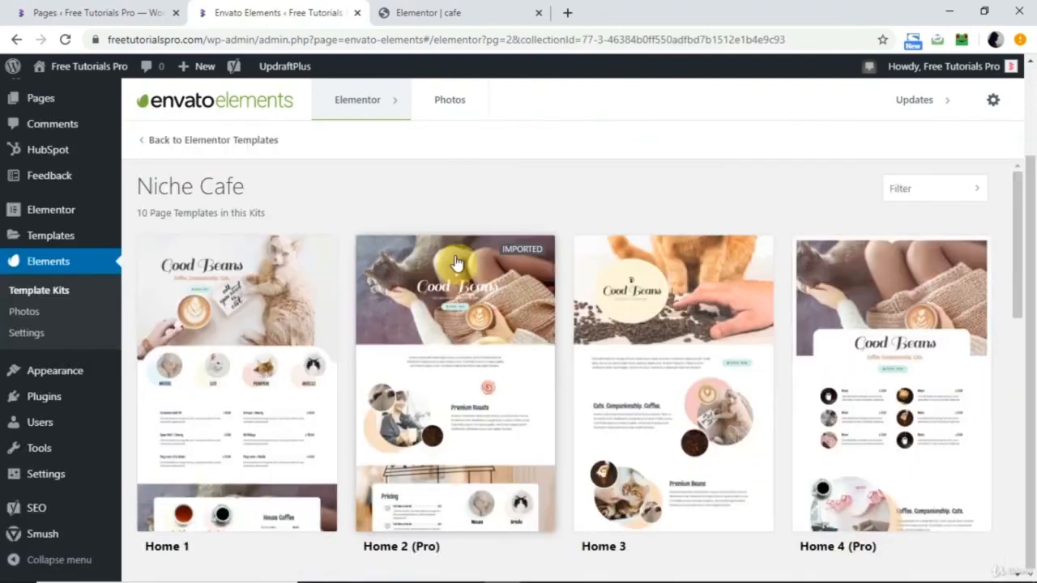
scroll(456, 262, "down", 8)
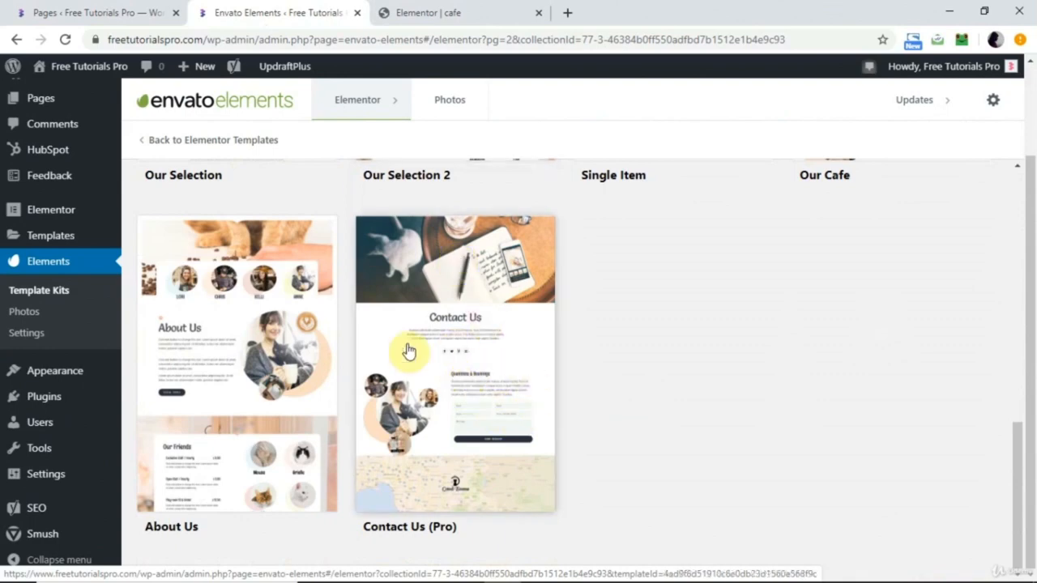
left_click(418, 333)
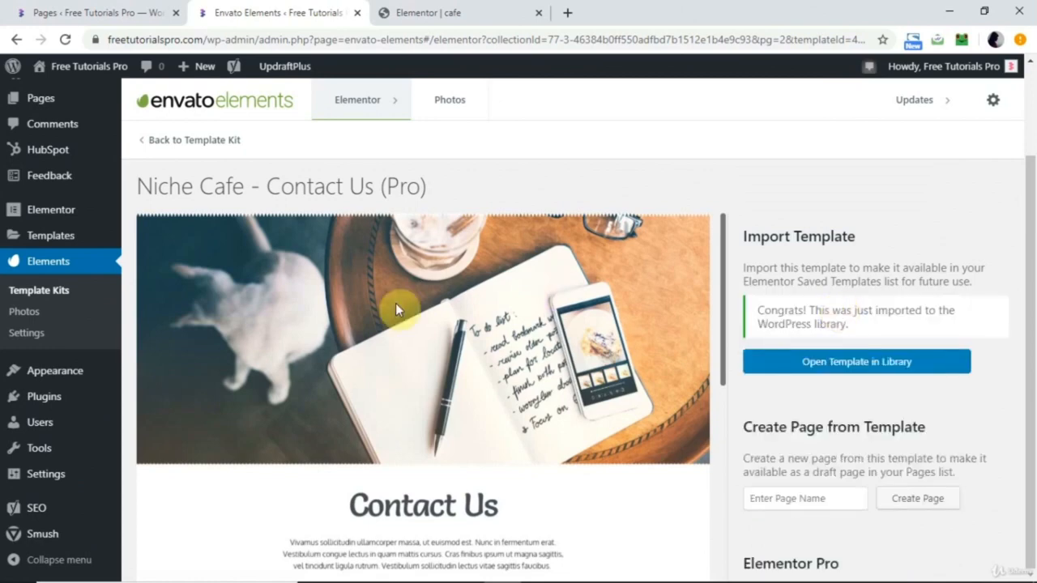
Open the Niche Cafe > Contact Us (Pro) saved template for editing with Elementor in a new browser tab.
mouse_move(56, 235)
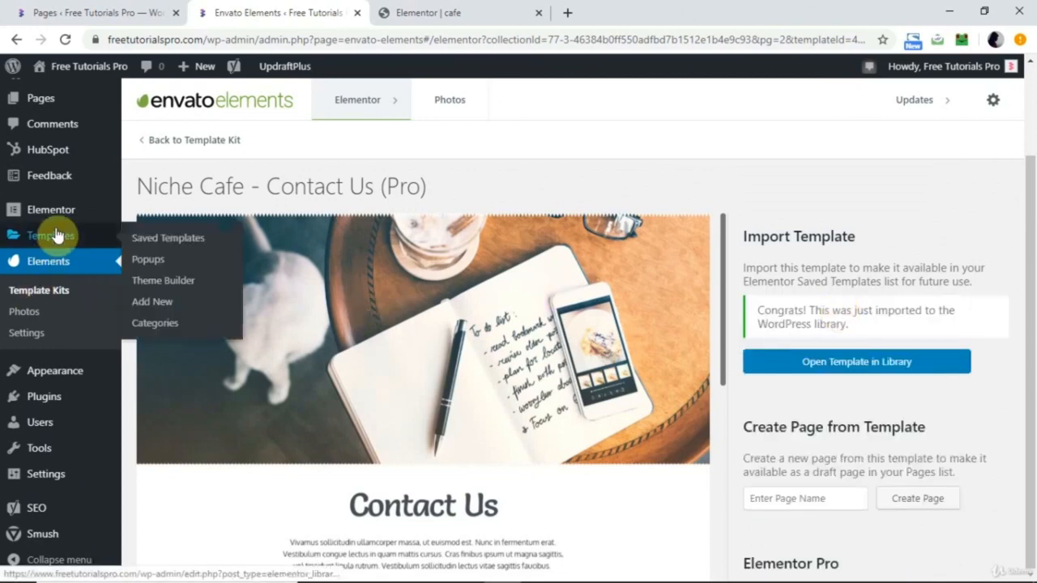
left_click(57, 234)
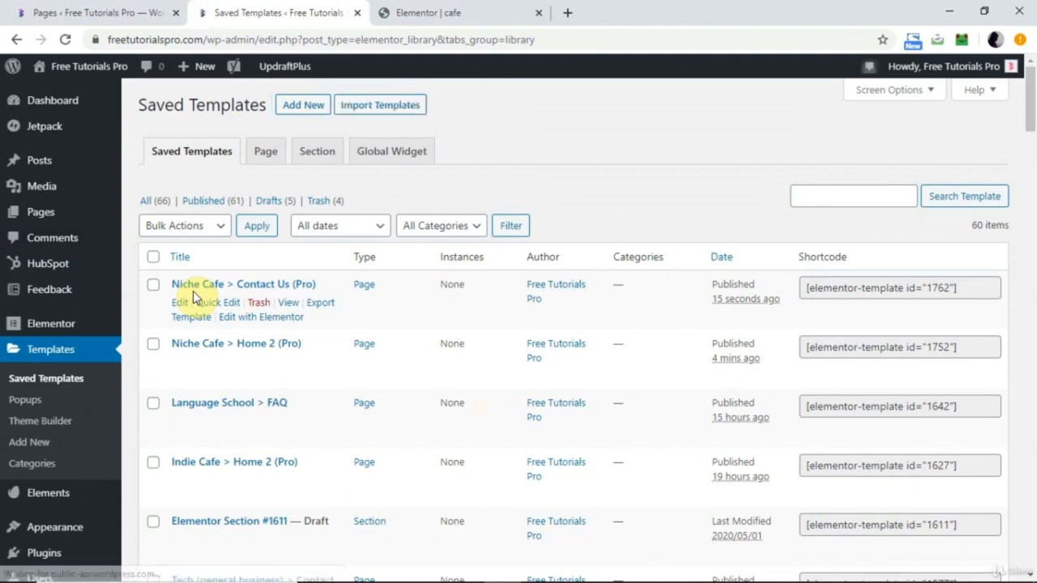
right_click(245, 322)
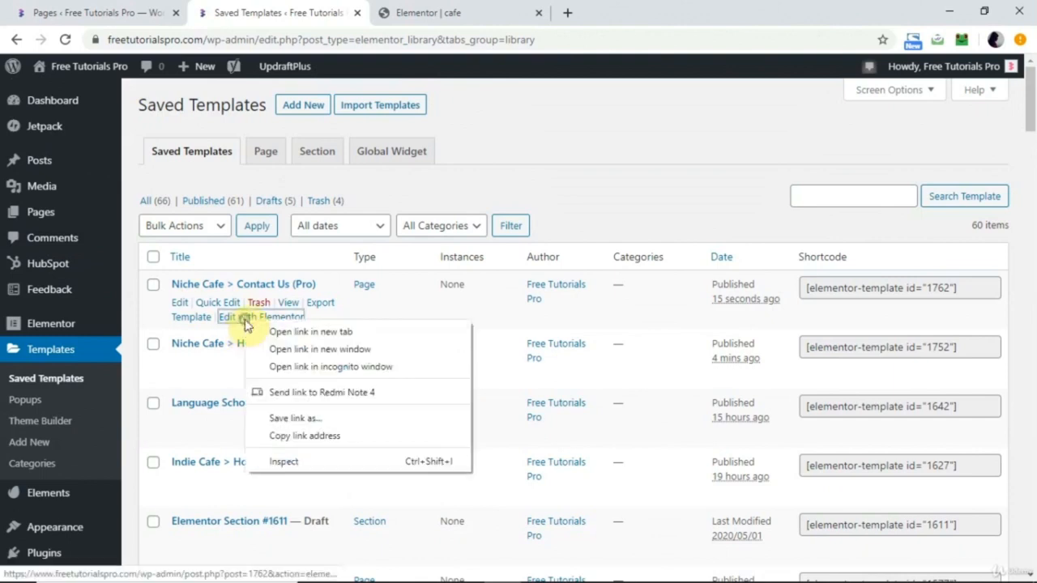
left_click(324, 332)
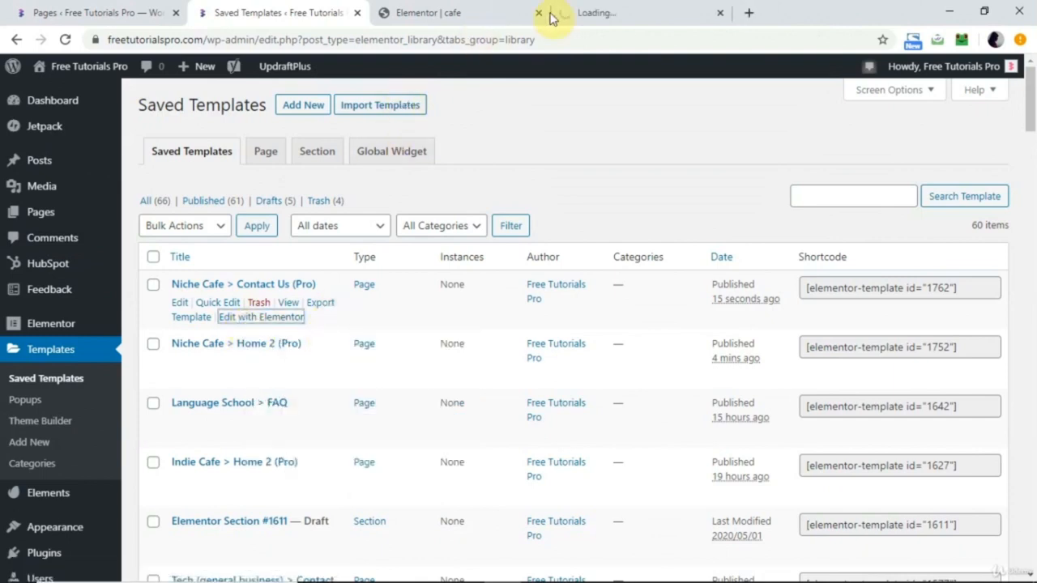
left_click(619, 12)
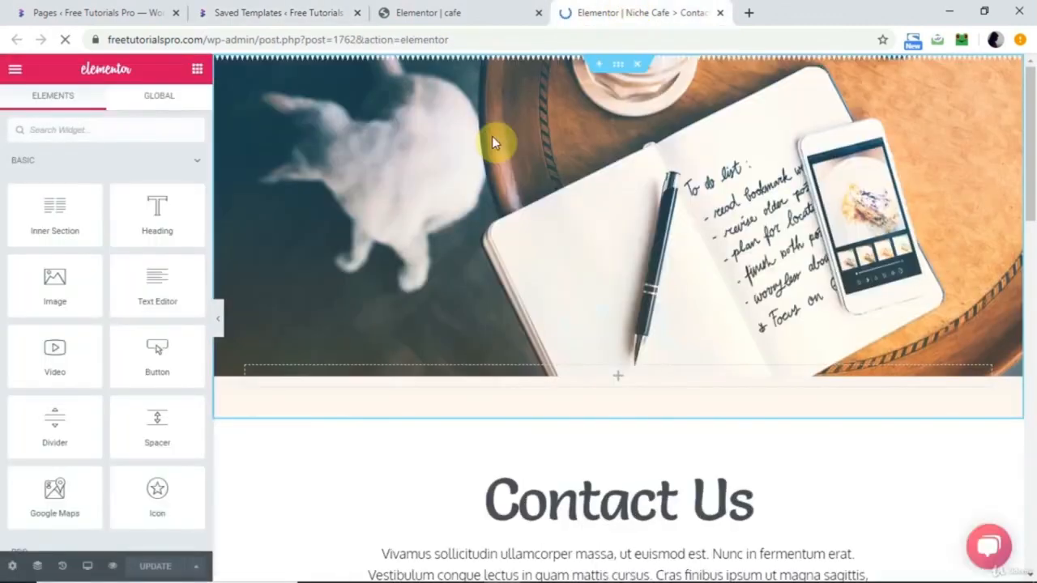
Copy the whole Questions & Bookings section, including its photos and request form, from the Contact Us template.
scroll(591, 314, "down", 6)
scroll(591, 314, "up", 3)
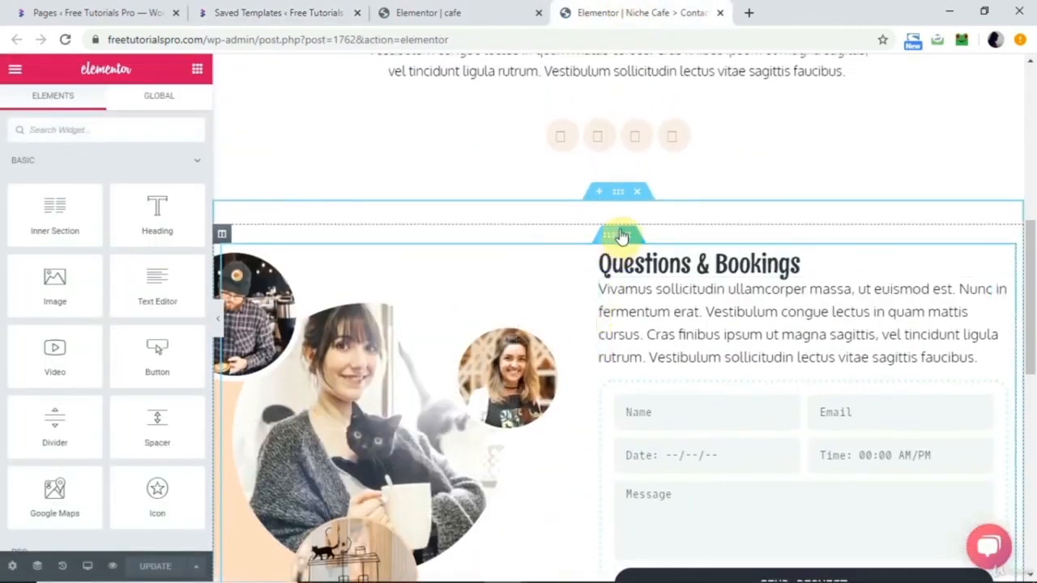
right_click(620, 201)
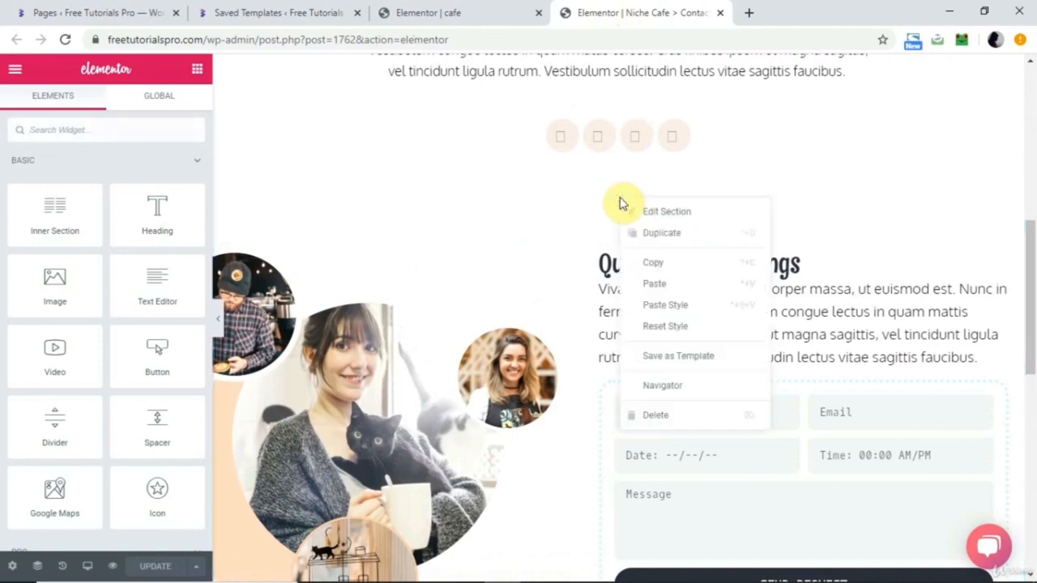
left_click(660, 263)
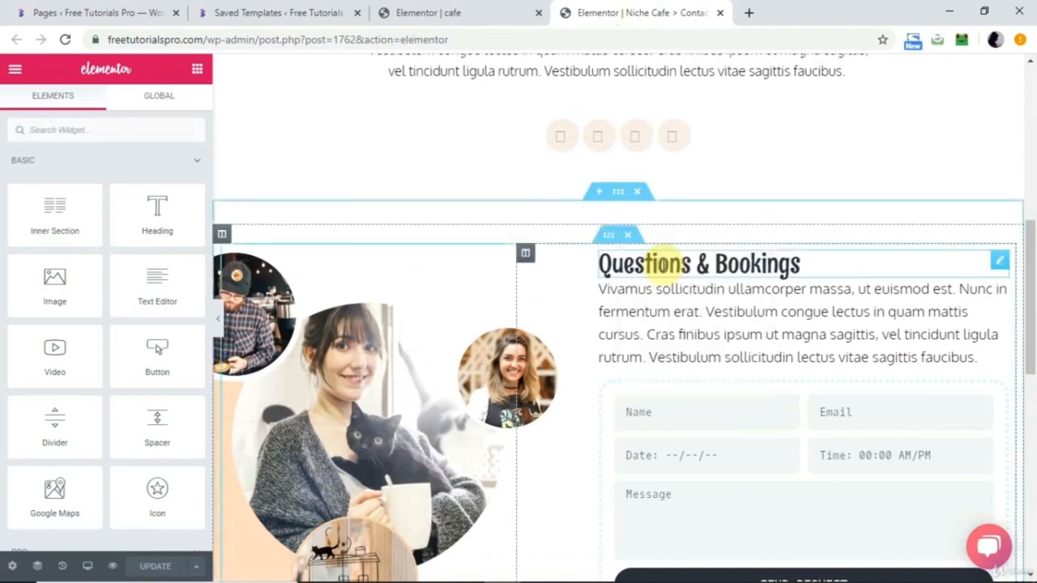
scroll(666, 264, "down", 5)
scroll(666, 267, "up", 3)
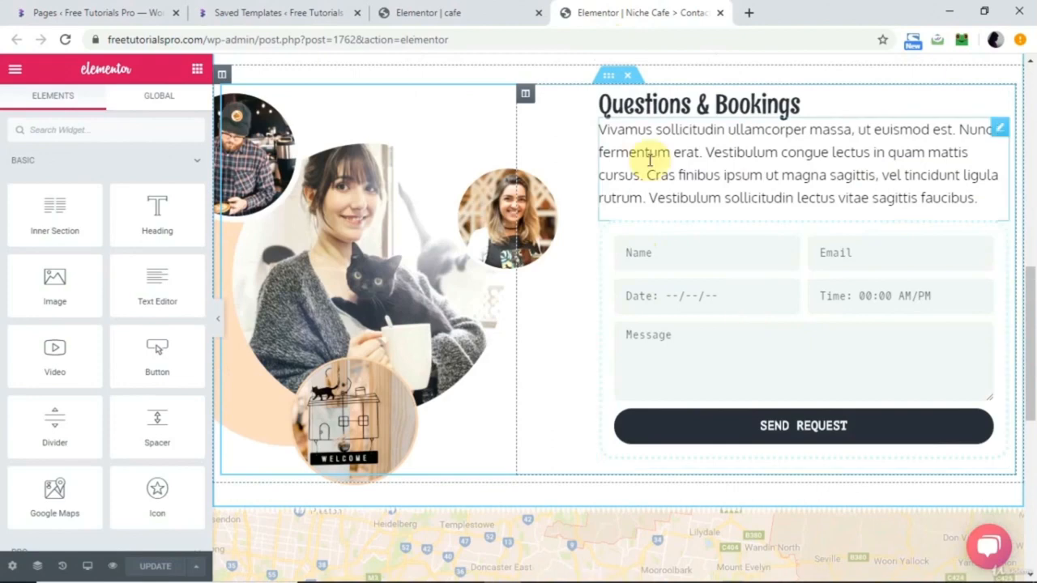
Copy the Questions & Bookings section from the Contact Us template again and paste it into the empty area at the end of the cafe page.
scroll(652, 168, "up", 1)
scroll(652, 168, "up", 1)
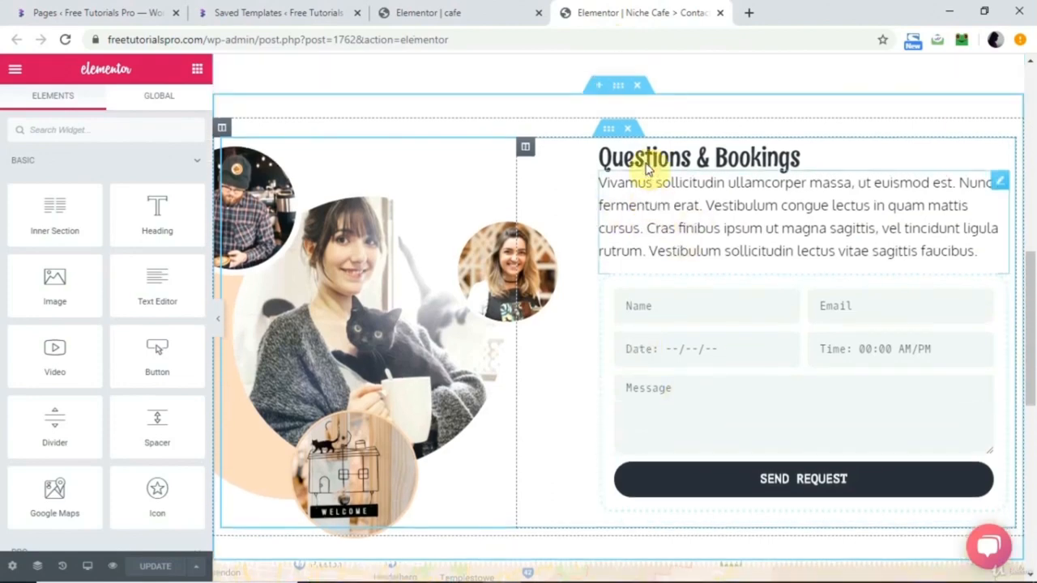
right_click(617, 89)
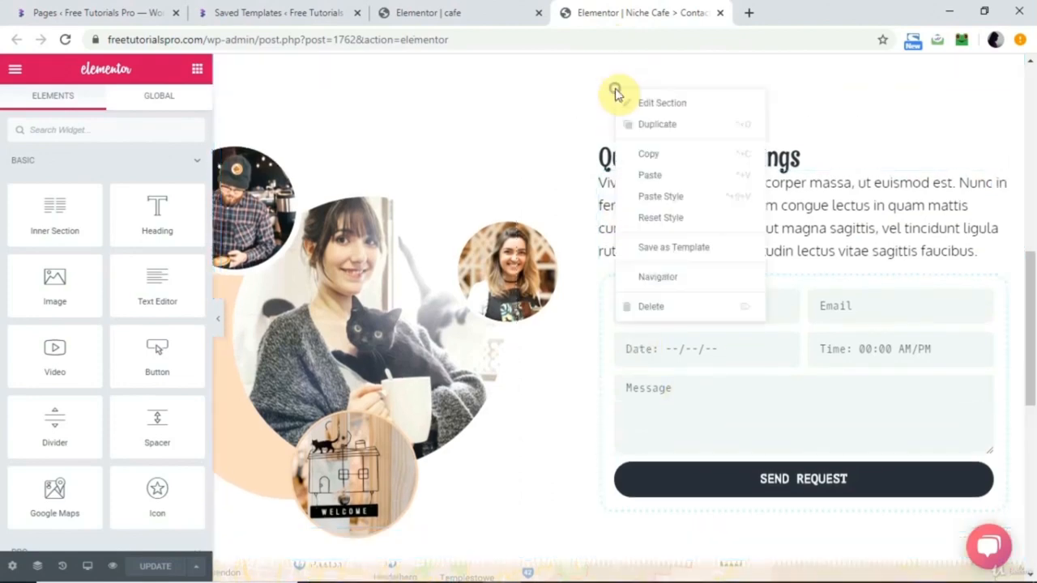
left_click(654, 159)
left_click(478, 10)
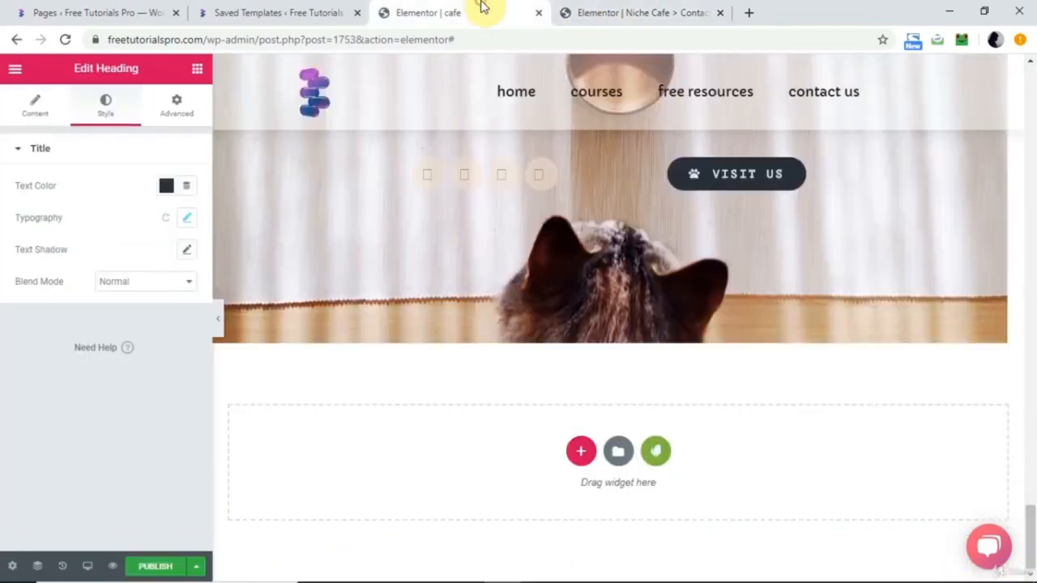
scroll(517, 264, "up", 15)
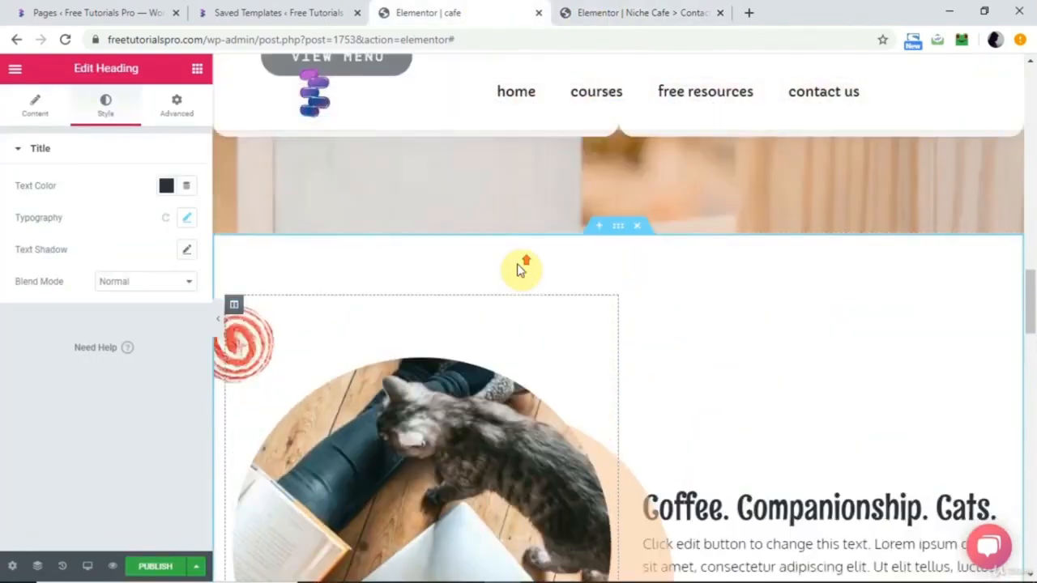
scroll(517, 264, "down", 10)
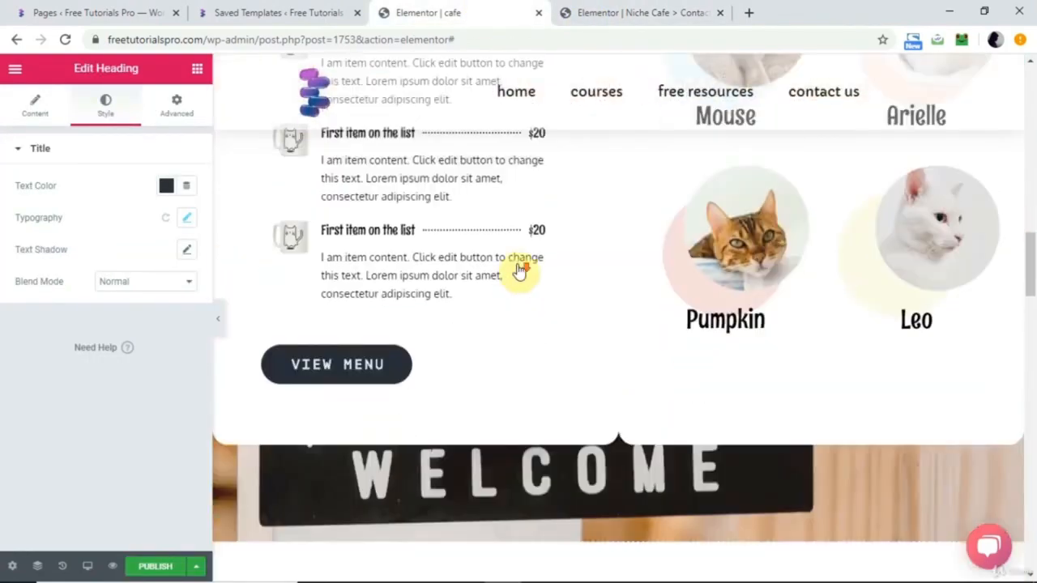
scroll(519, 271, "down", 8)
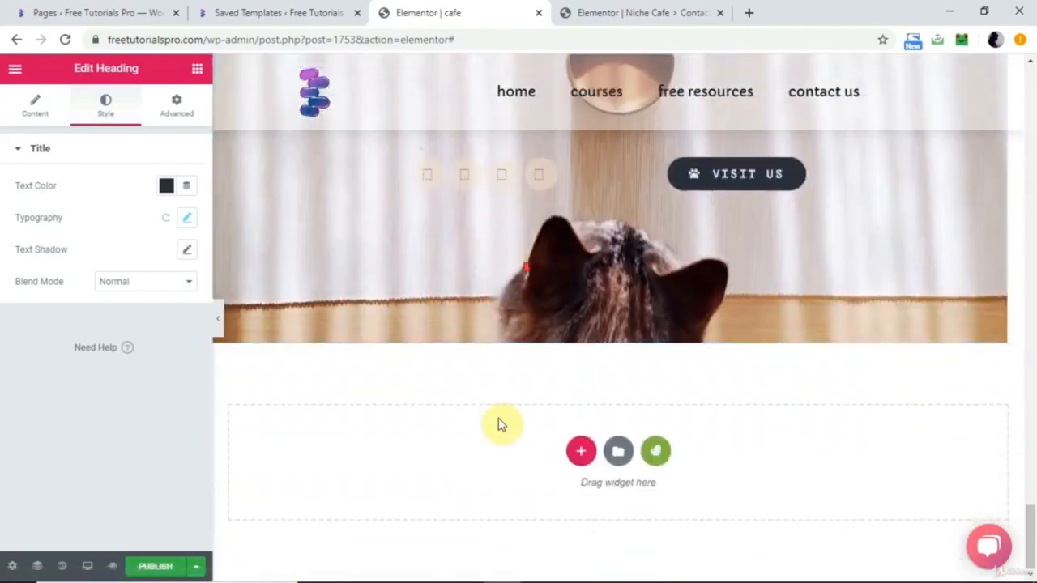
right_click(497, 425)
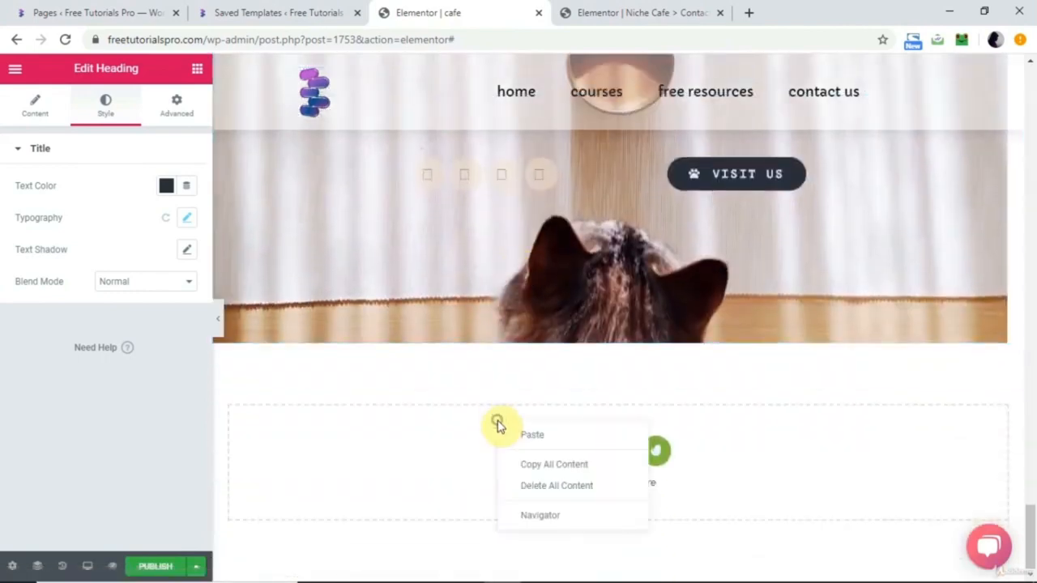
left_click(541, 438)
Review the pasted Questions & Bookings section on the cafe page and open the date picker of its request form.
scroll(541, 444, "down", 5)
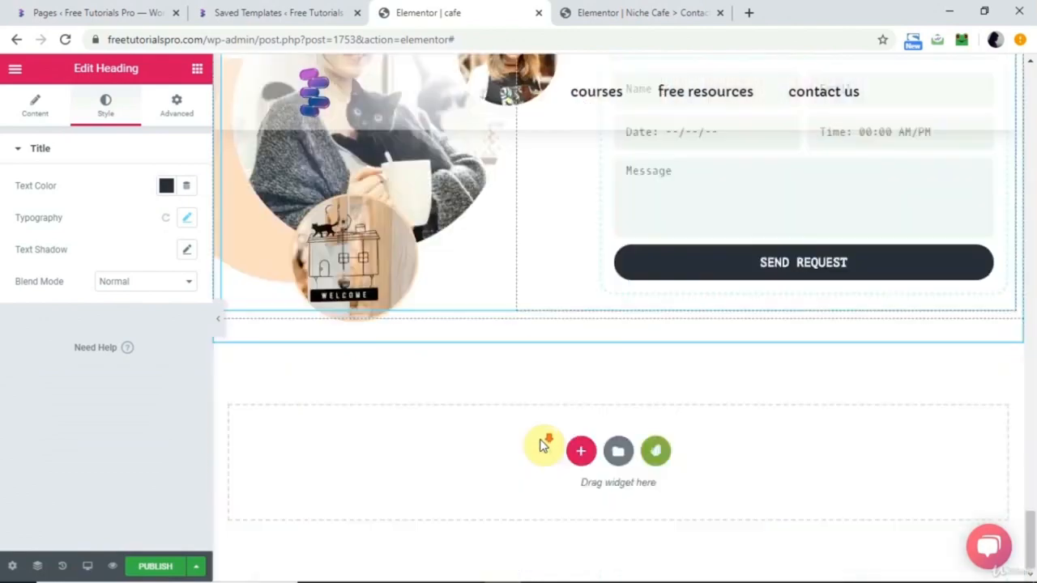
scroll(541, 444, "up", 4)
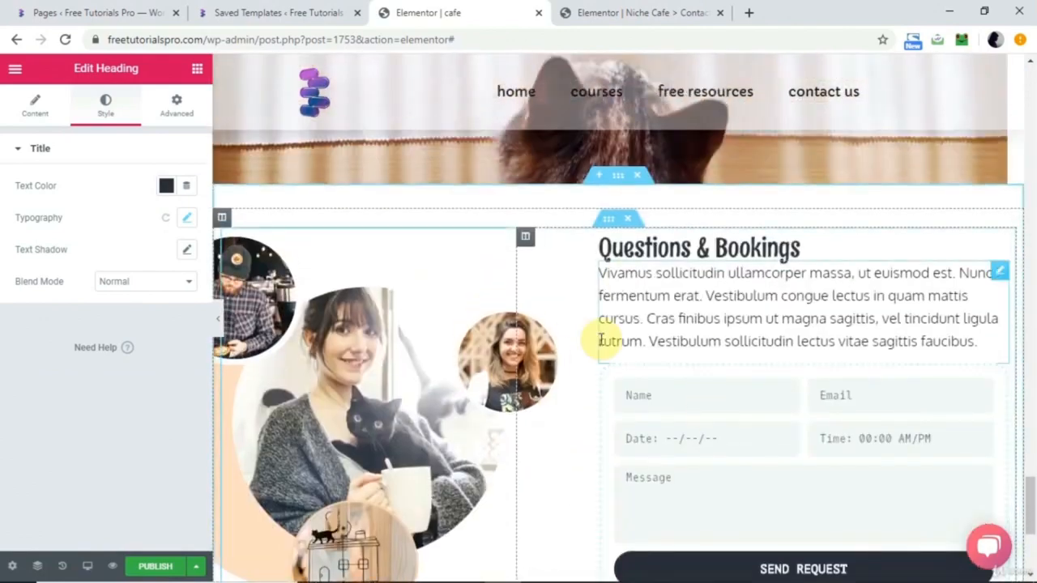
scroll(734, 527, "down", 3)
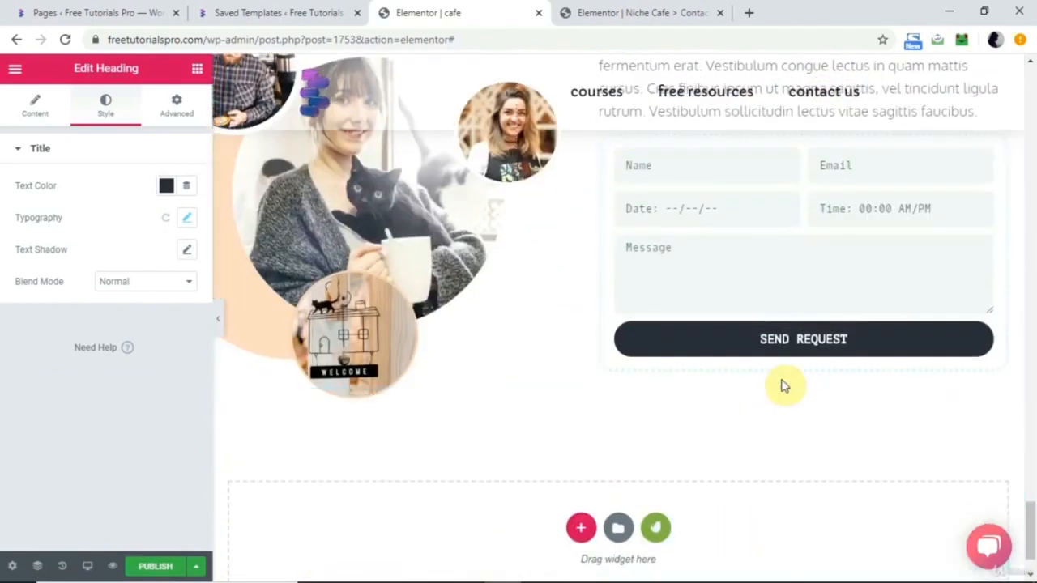
left_click(703, 203)
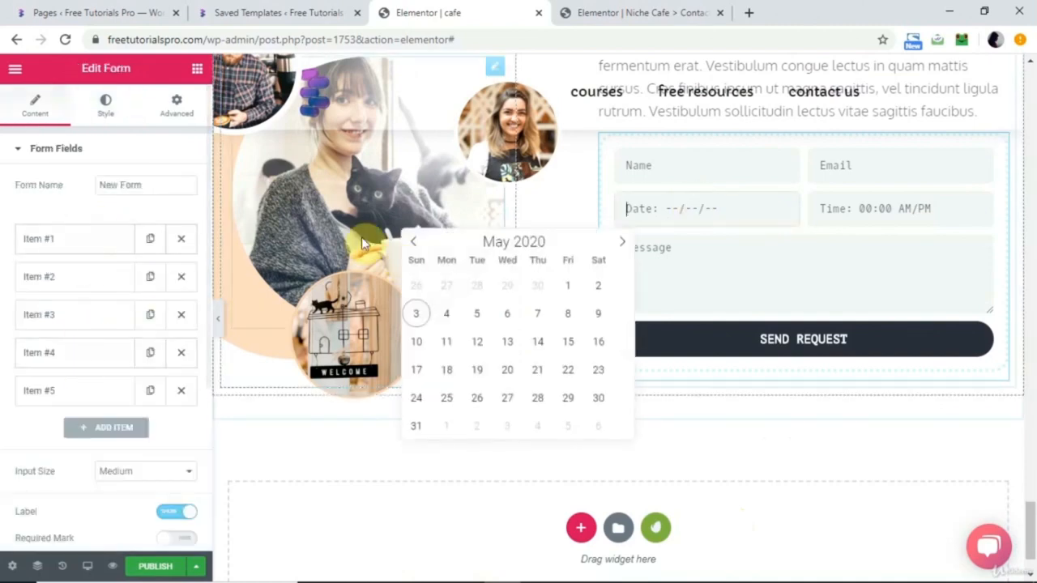
scroll(588, 200, "up", 4)
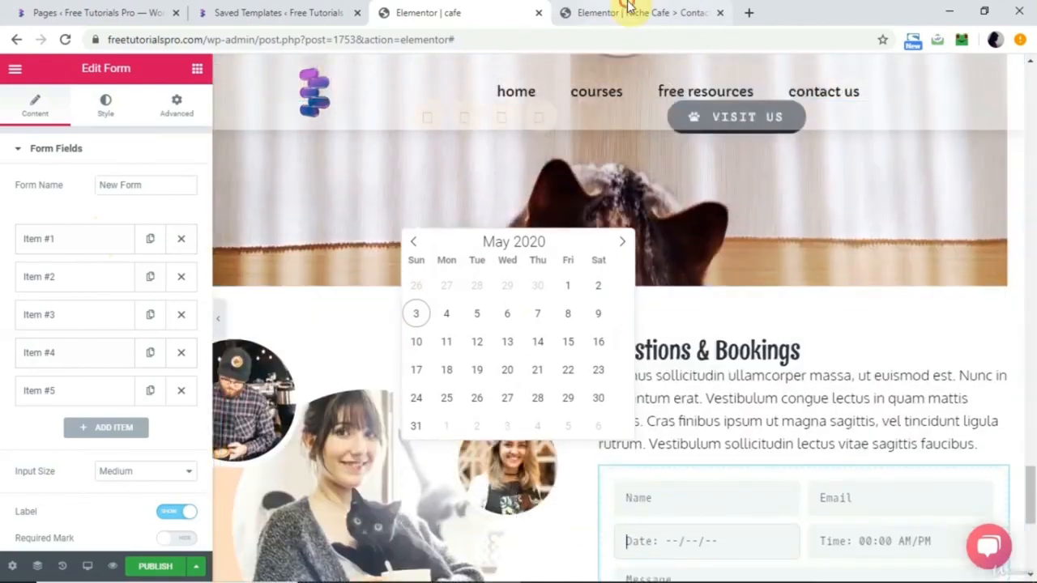
Return to the Niche Cafe Contact Us template tab and copy its Contact Us heading section with the intro text and social icons.
left_click(627, 7)
scroll(620, 222, "up", 6)
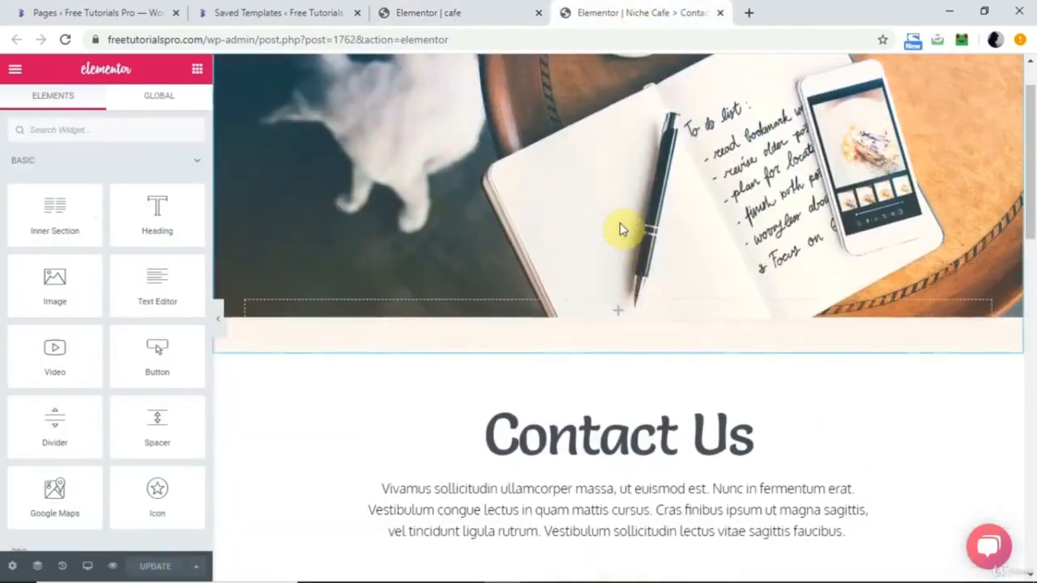
scroll(621, 229, "up", 1)
scroll(620, 227, "down", 4)
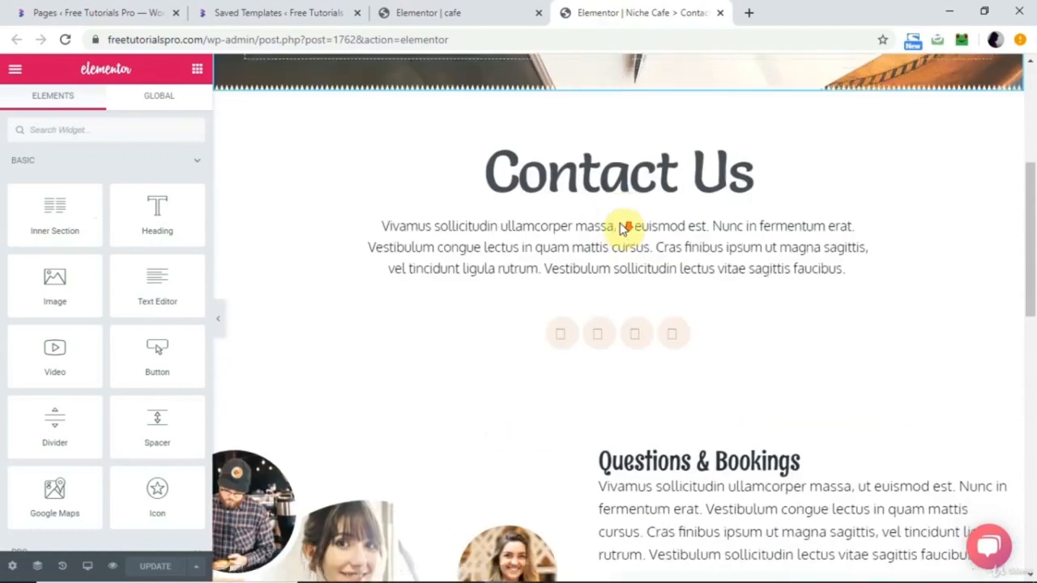
scroll(648, 169, "up", 5)
scroll(643, 157, "down", 1)
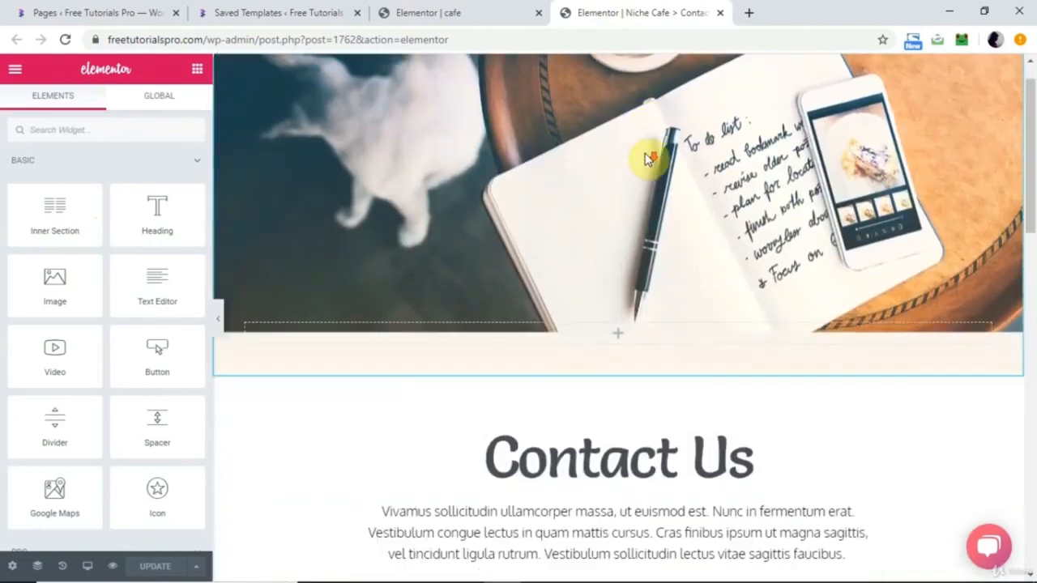
scroll(648, 160, "down", 1)
scroll(627, 264, "down", 2)
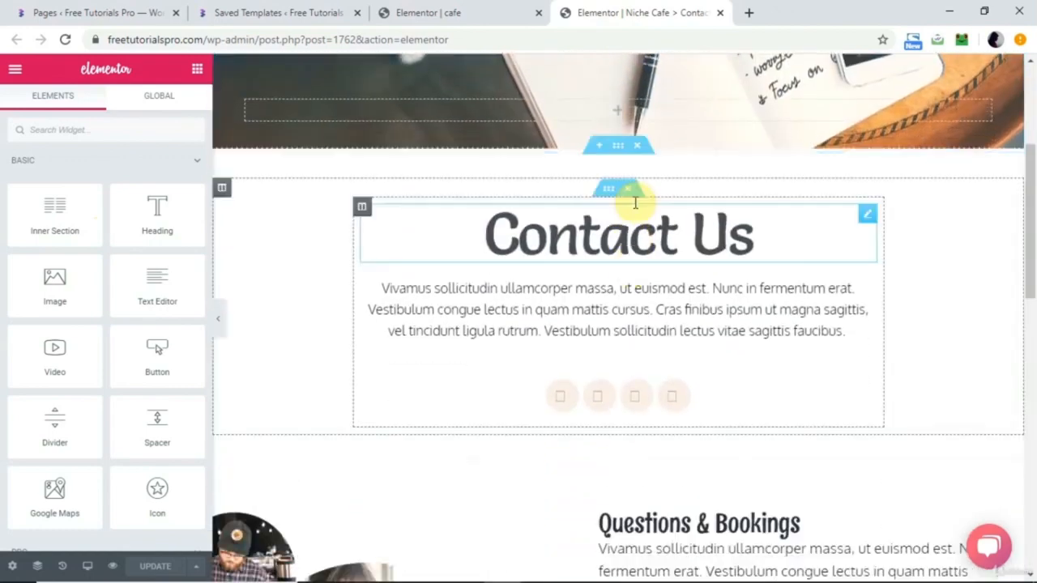
right_click(618, 150)
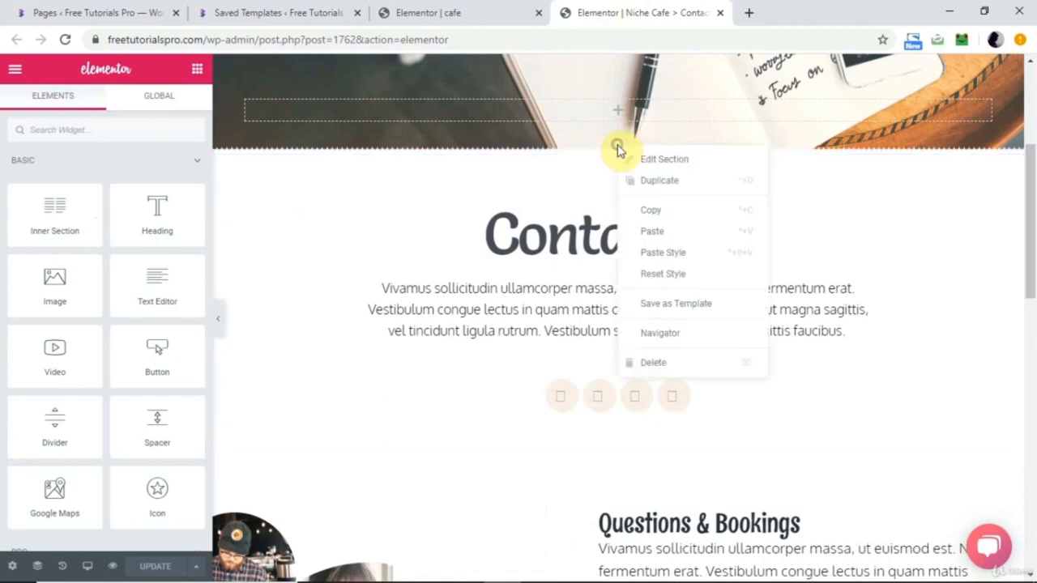
left_click(660, 209)
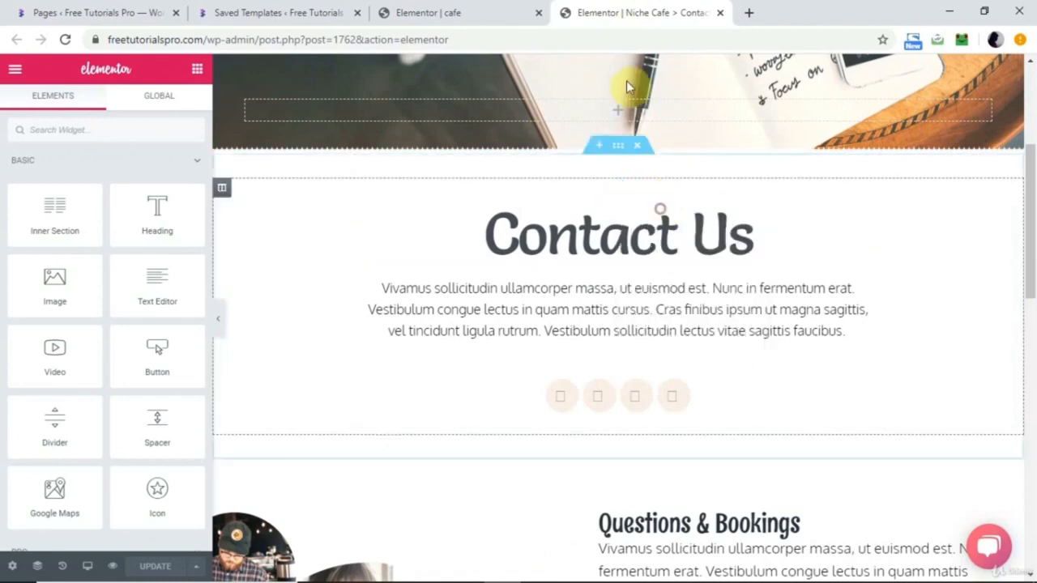
Paste the copied Contact Us section directly after the Questions & Bookings section on the cafe page.
left_click(475, 13)
scroll(541, 289, "down", 5)
scroll(541, 288, "up", 5)
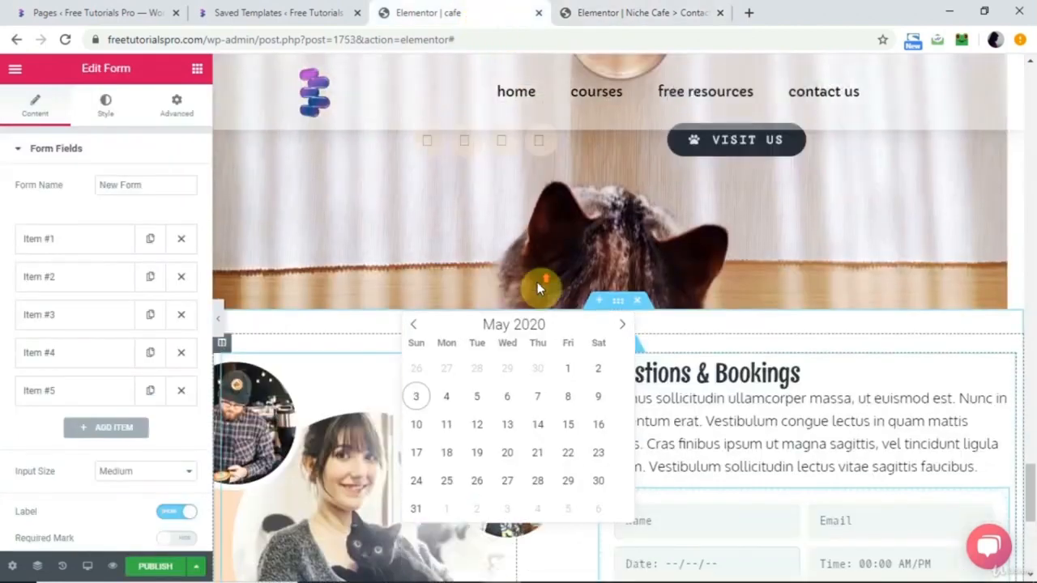
scroll(740, 319, "down", 1)
scroll(740, 303, "down", 2)
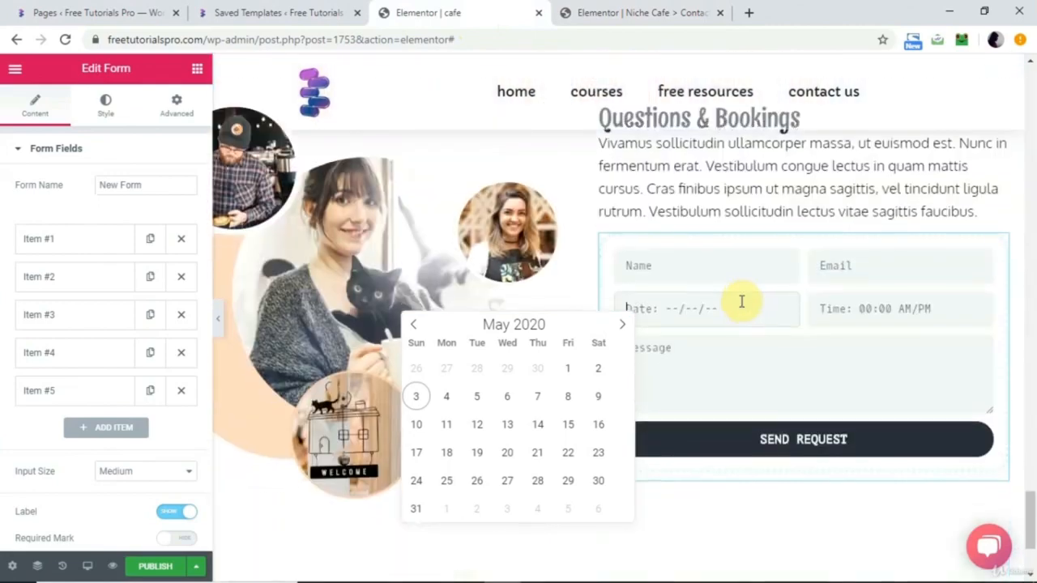
scroll(740, 301, "up", 1)
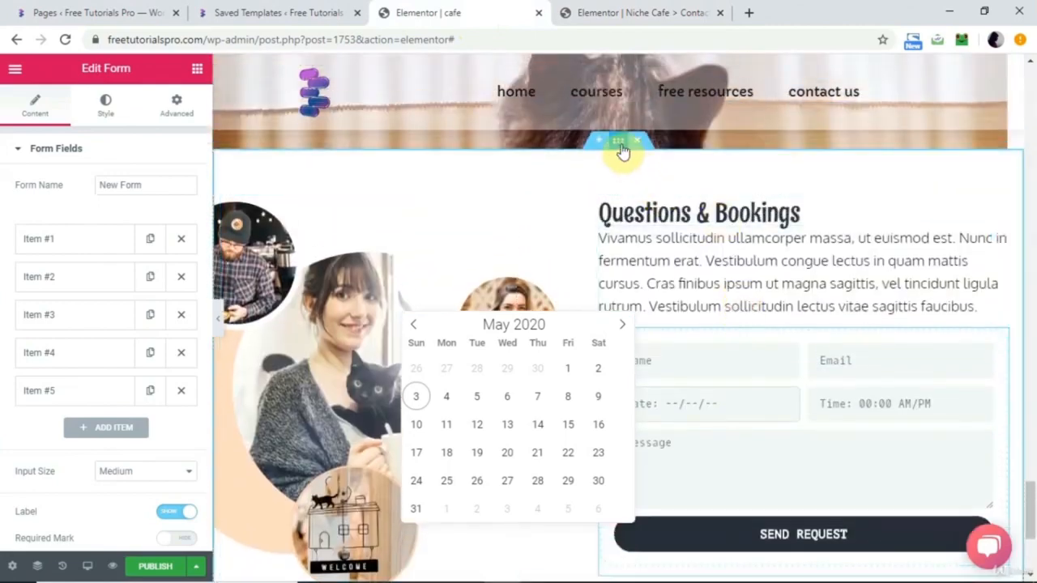
right_click(620, 151)
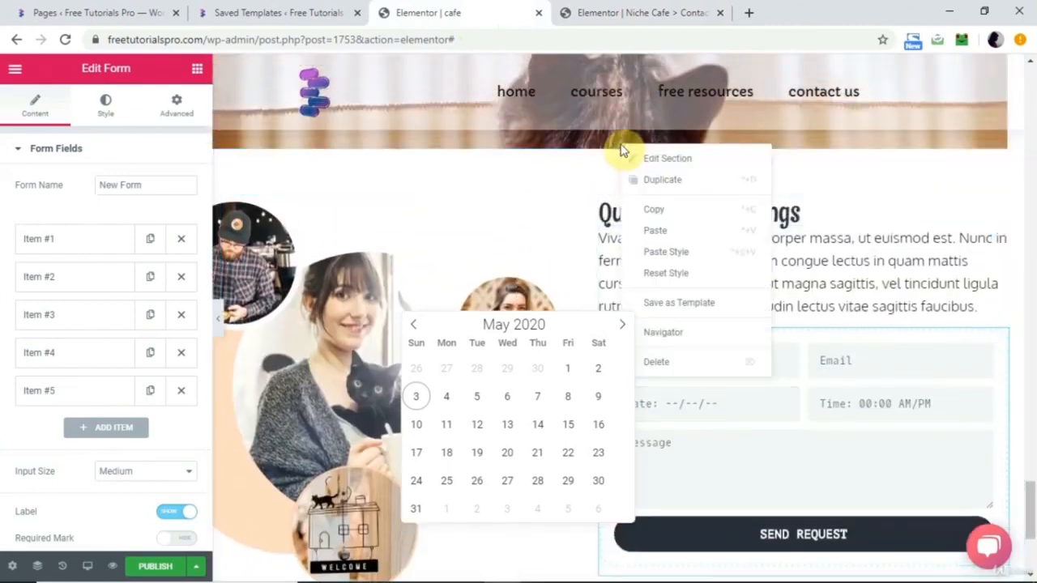
left_click(665, 233)
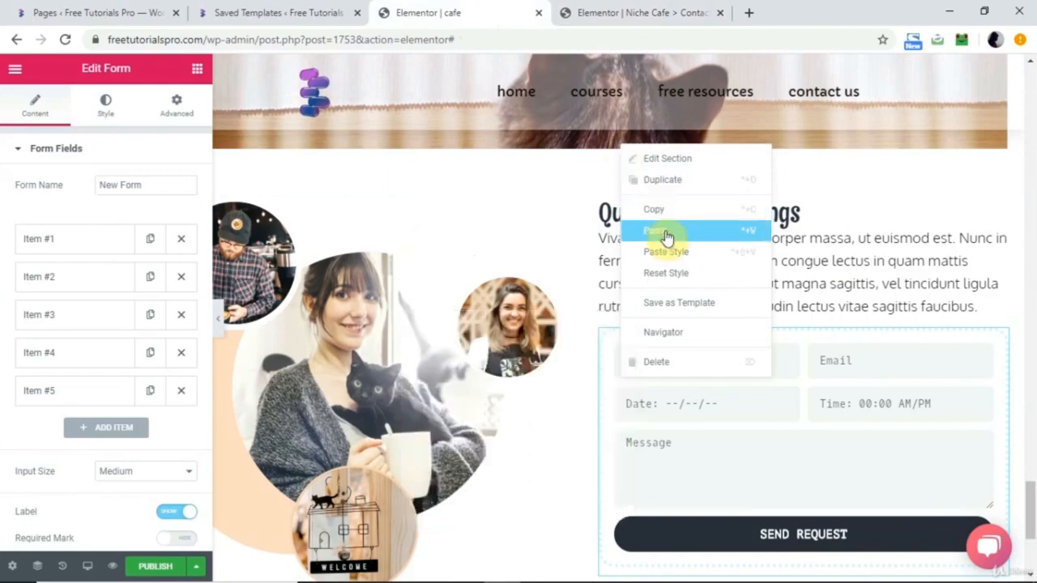
Move the Contact Us section above the Questions & Bookings section on the cafe page.
scroll(666, 234, "down", 8)
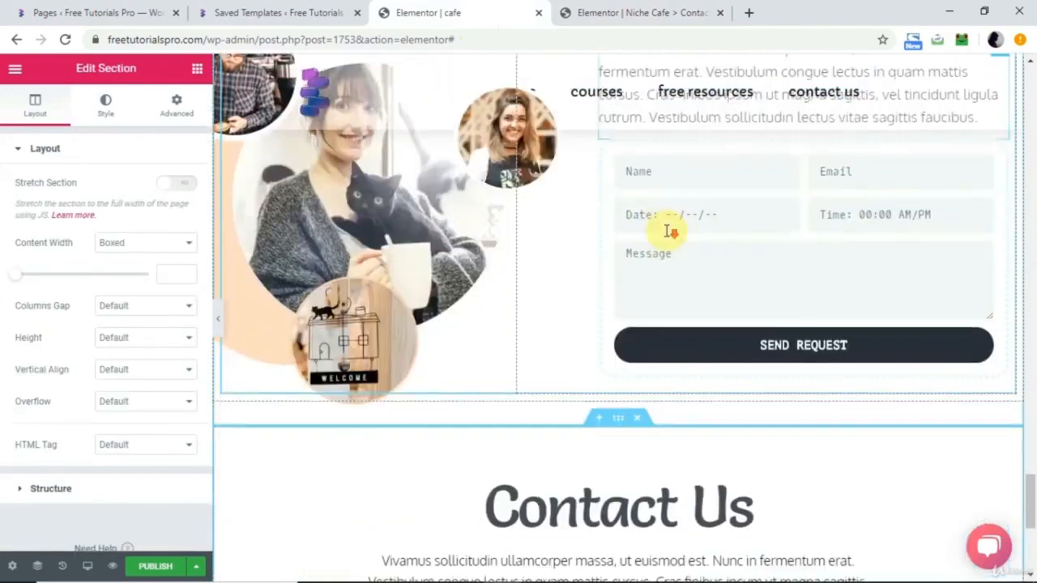
scroll(667, 236, "up", 5)
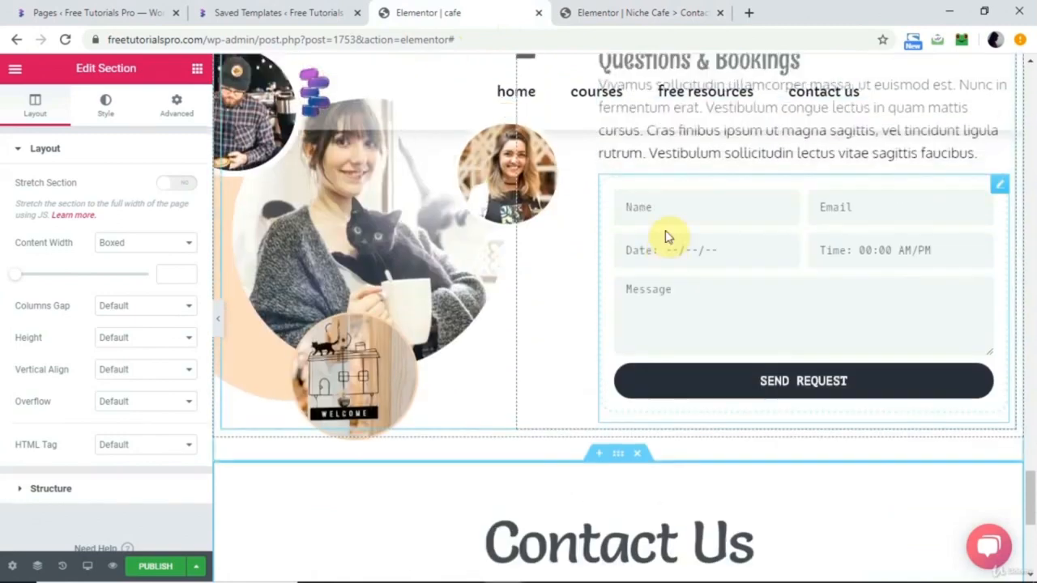
scroll(668, 234, "up", 1)
scroll(715, 297, "down", 4)
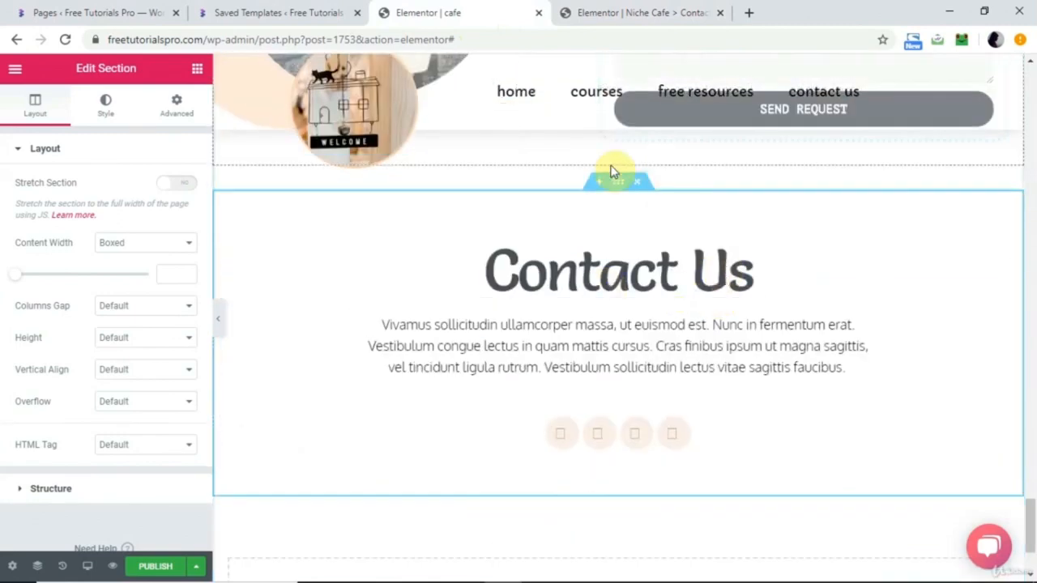
left_click_drag(619, 185, 590, 359)
scroll(593, 358, "down", 10)
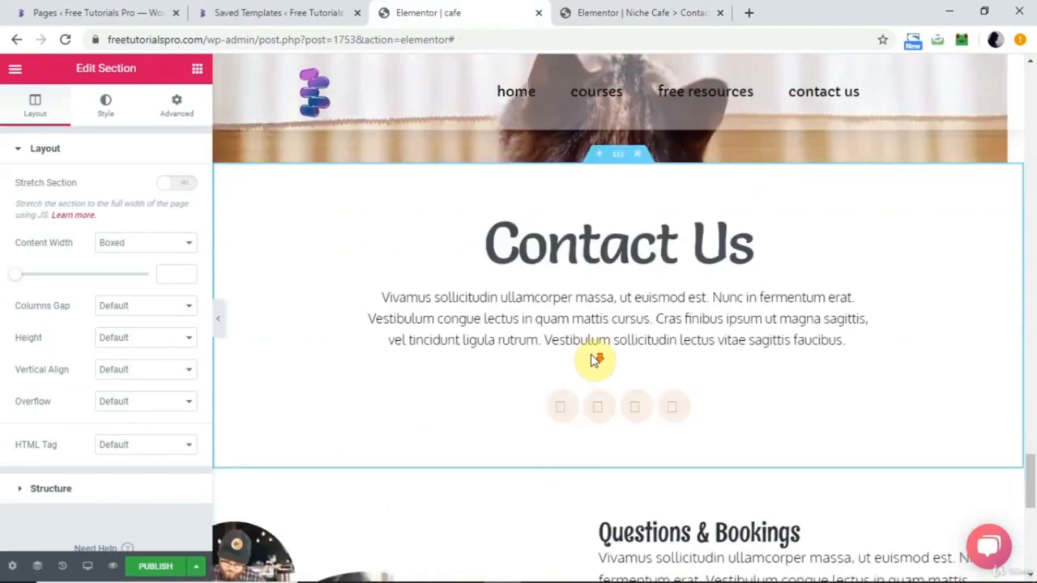
Publish the cafe page and open its live version in a new browser tab.
scroll(593, 359, "up", 6)
scroll(590, 360, "up", 6)
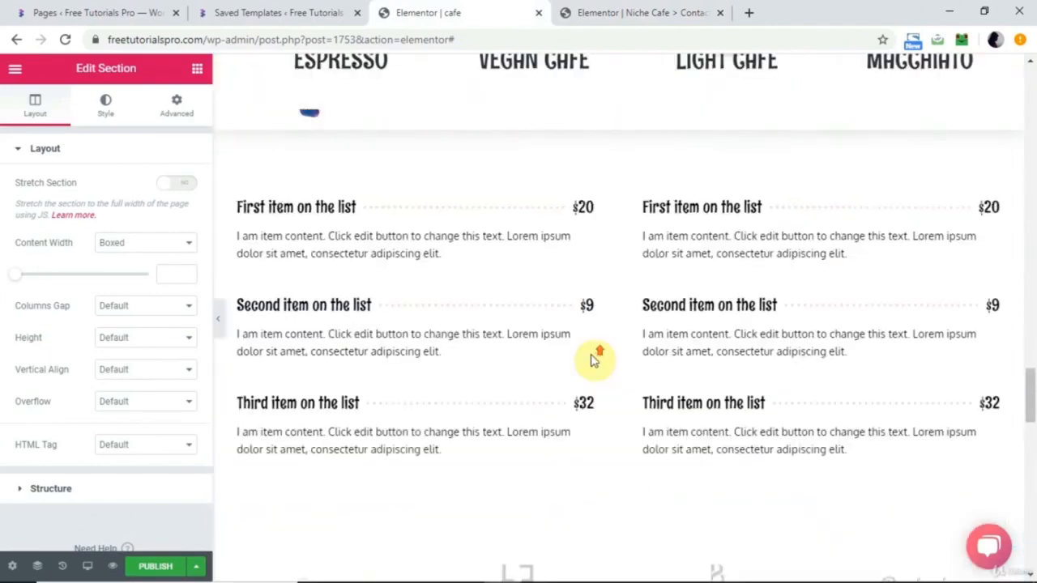
scroll(590, 360, "down", 5)
scroll(590, 361, "down", 3)
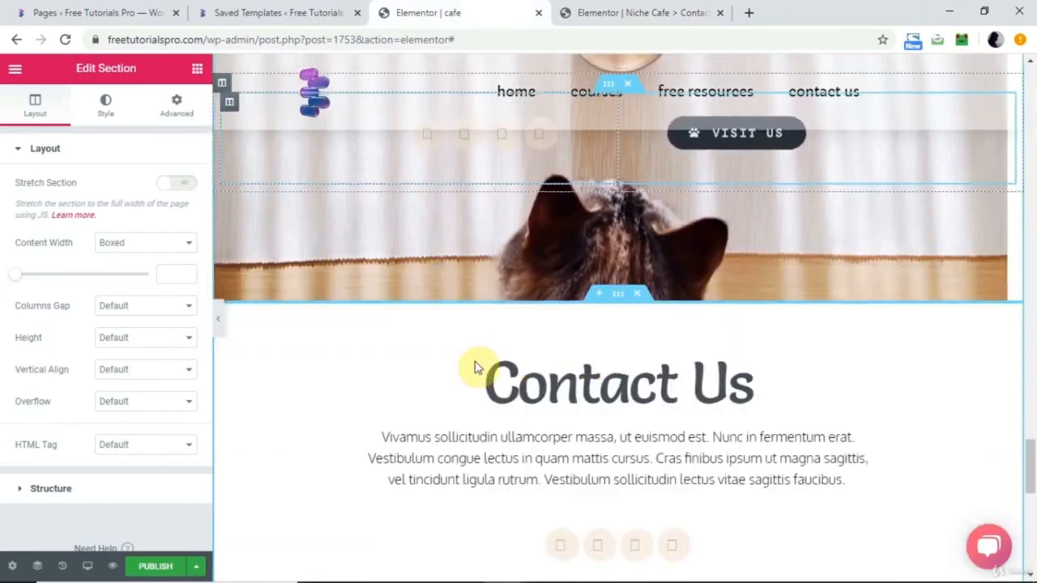
left_click(153, 566)
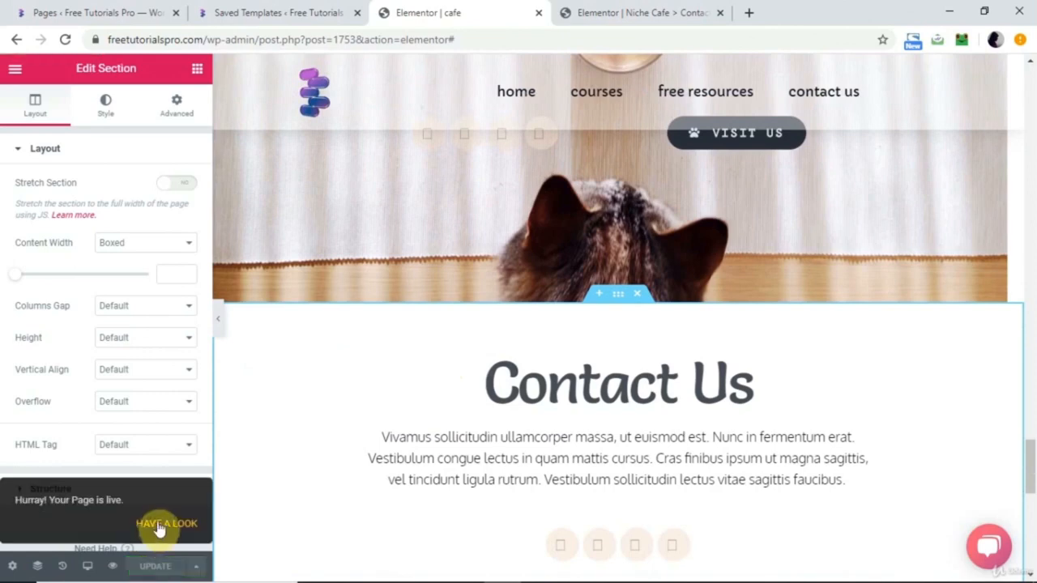
left_click(158, 522)
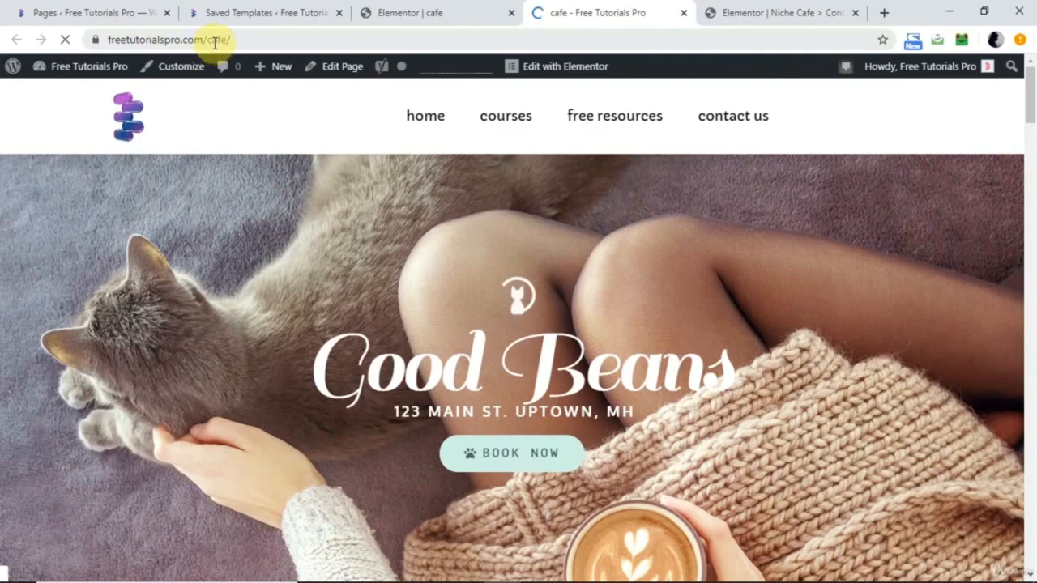
Review the live cafe page from the Good Beans hero down to the Contact Us section.
scroll(283, 185, "down", 7)
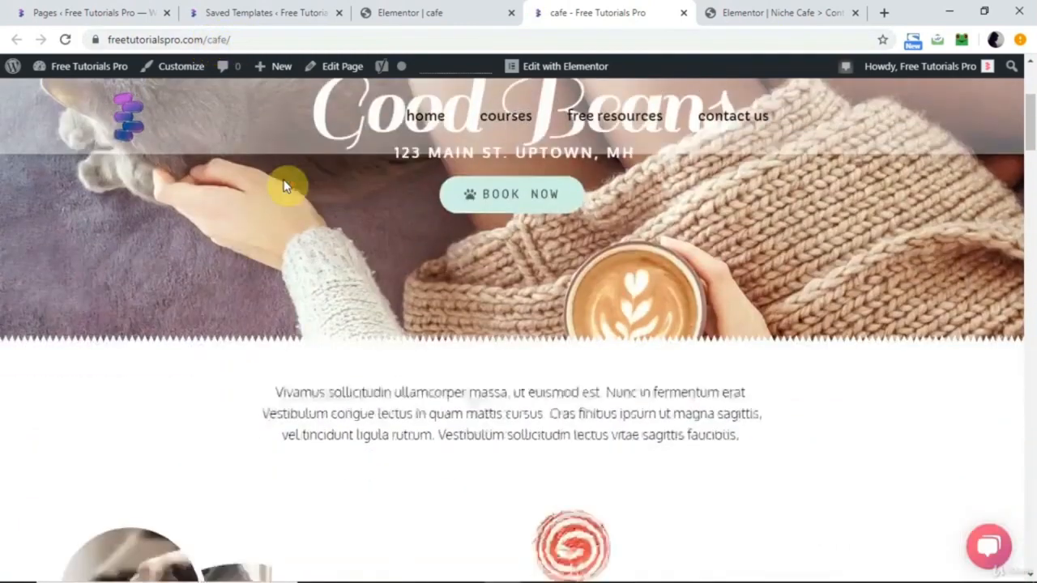
scroll(284, 185, "down", 8)
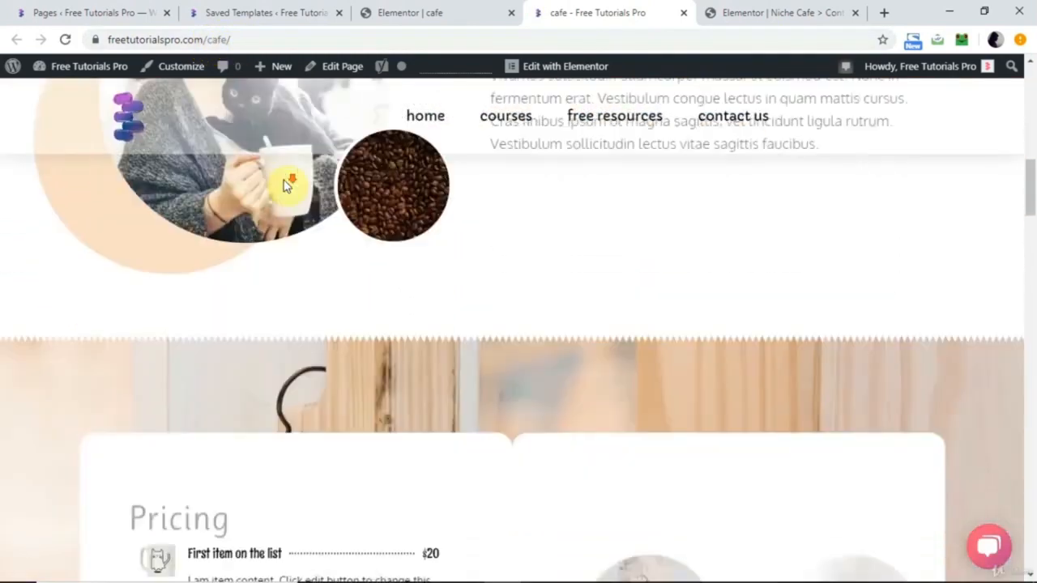
scroll(283, 185, "down", 8)
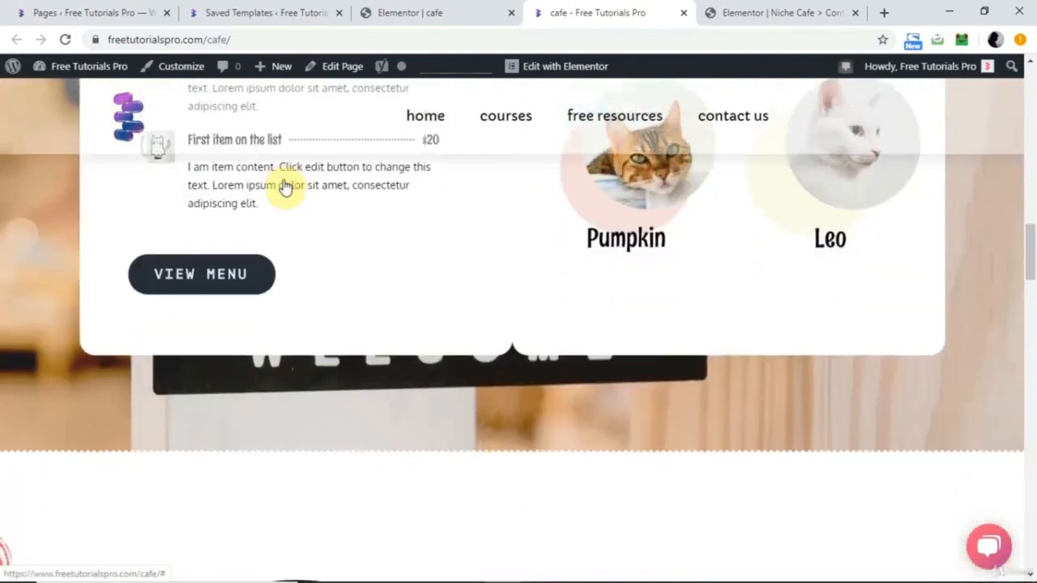
scroll(284, 184, "down", 8)
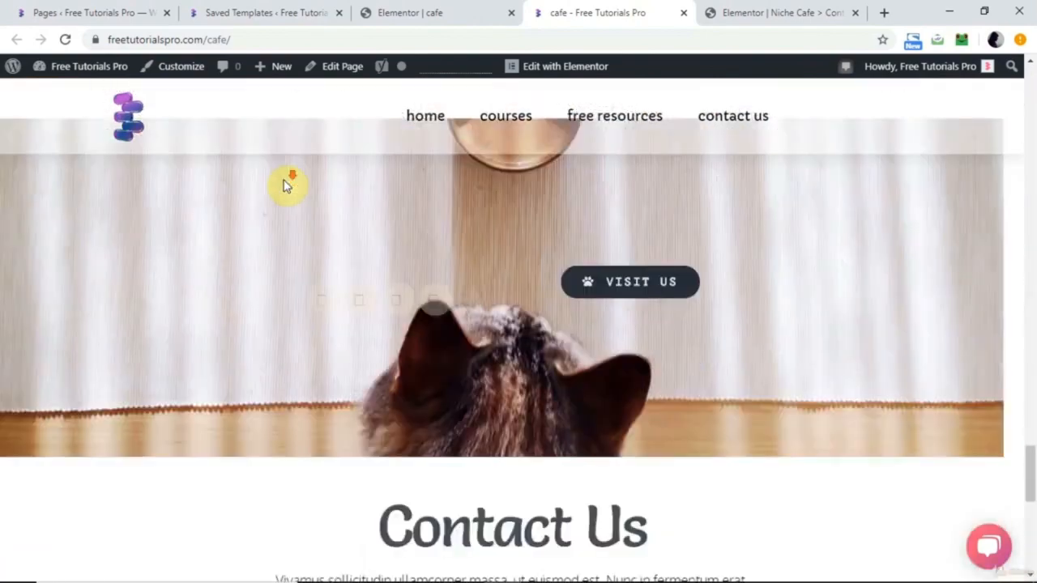
scroll(287, 185, "down", 5)
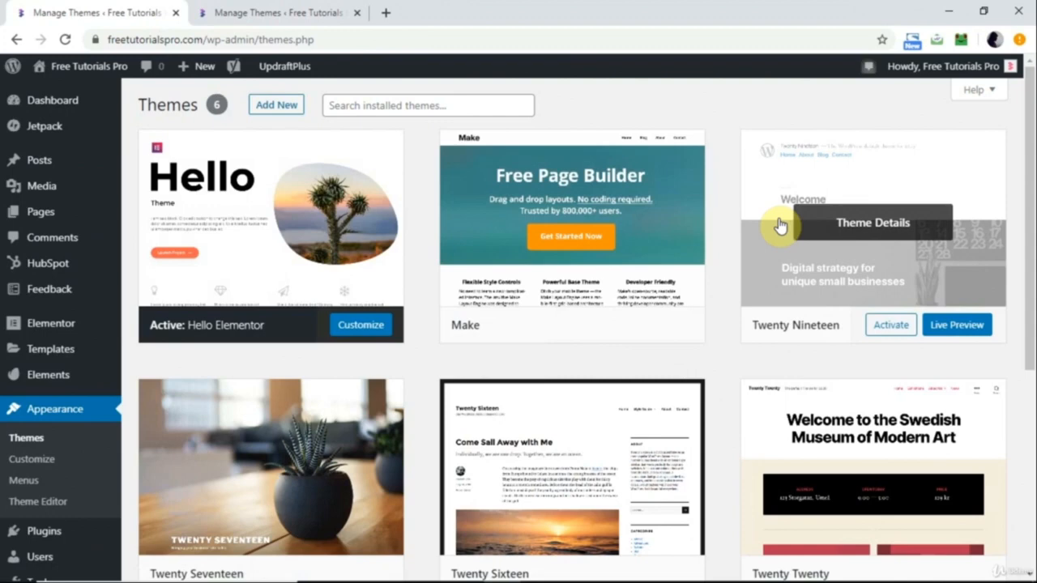
Look through the installed themes, and search the Add Themes directory for "hello" to find the Hello Elementor theme.
scroll(779, 226, "down", 3)
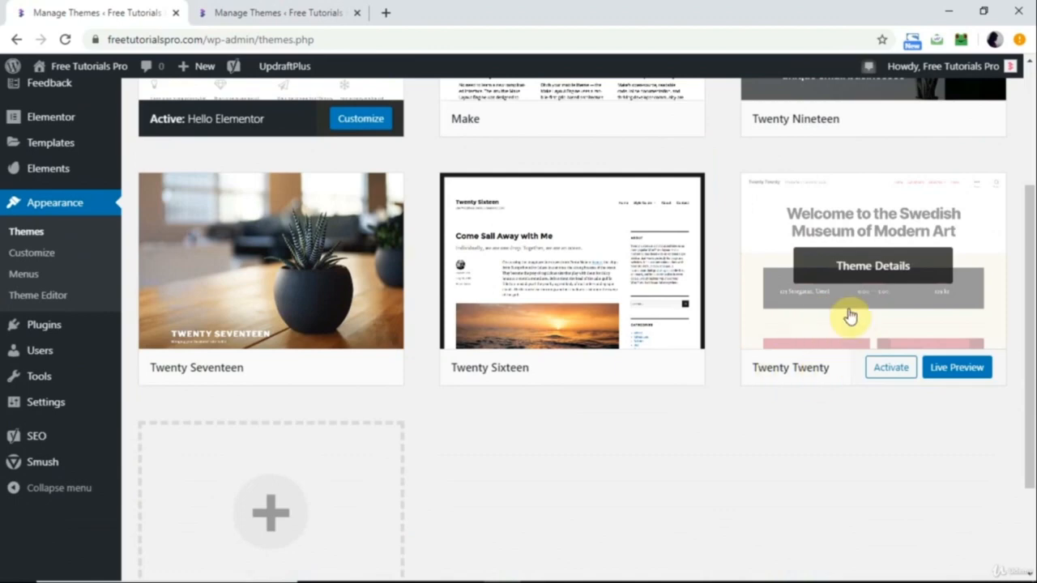
scroll(849, 315, "up", 3)
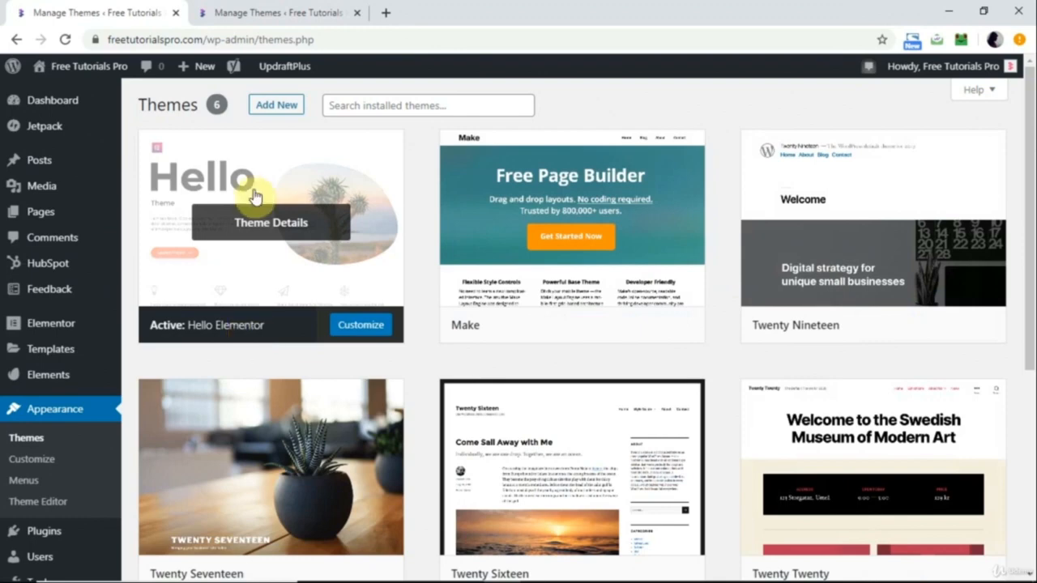
left_click(280, 111)
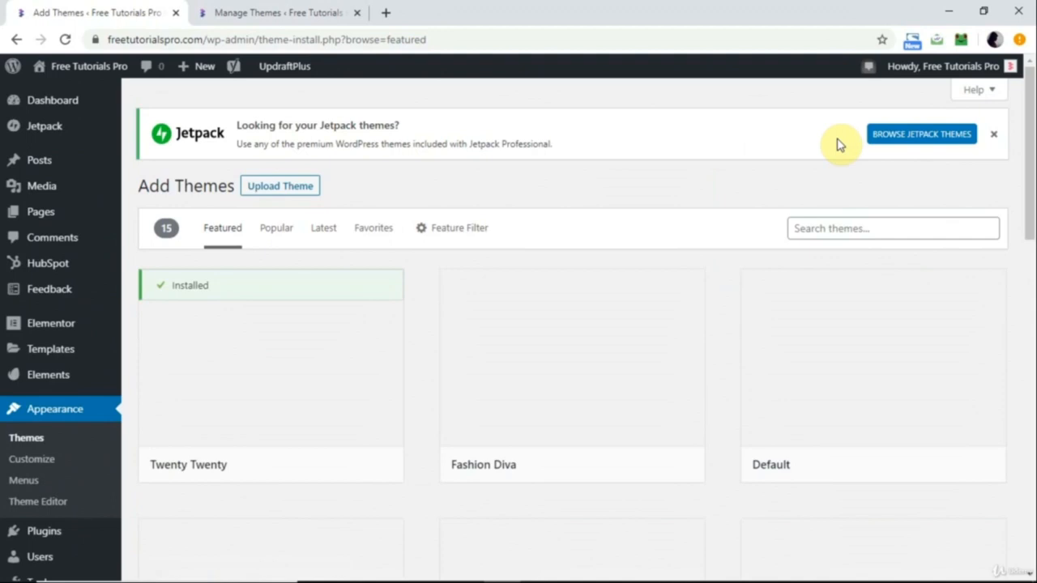
left_click(818, 228)
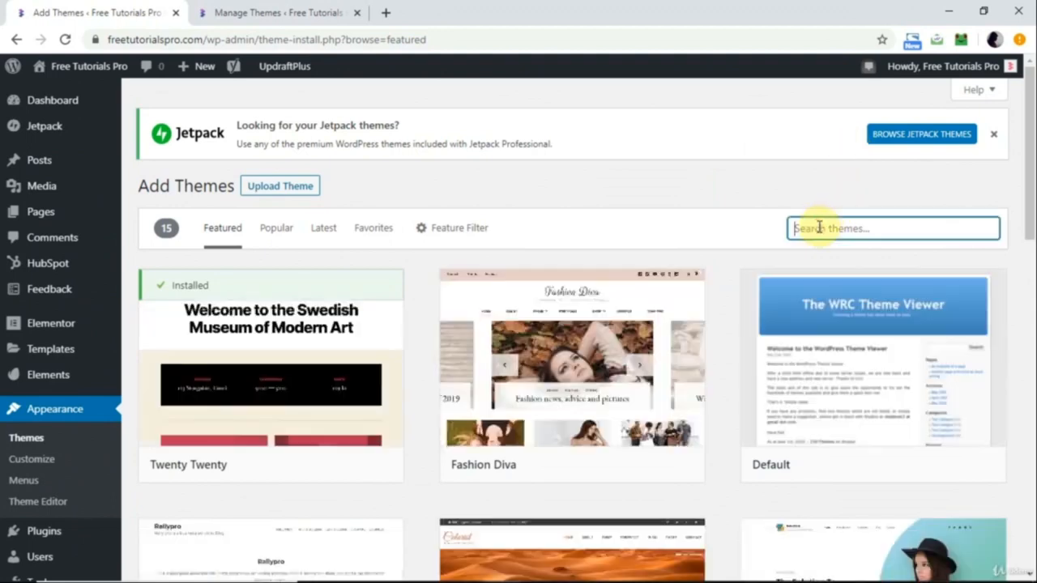
type("hello")
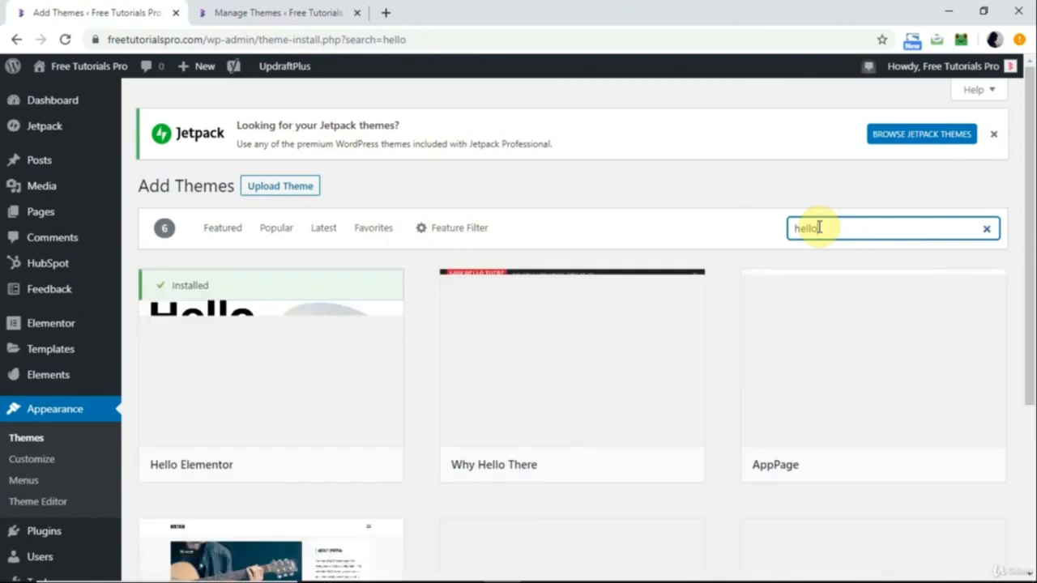
mouse_move(206, 292)
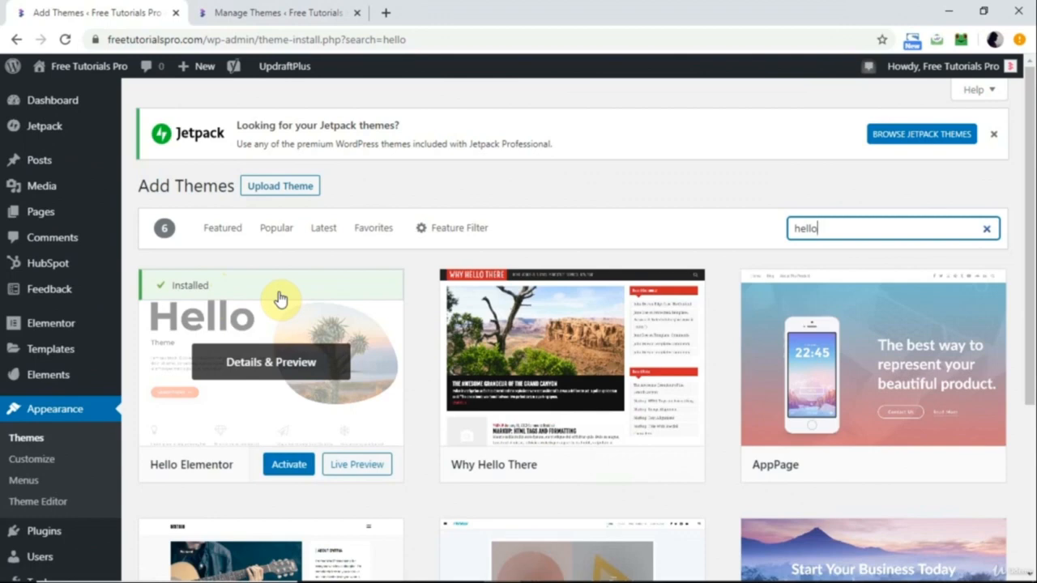
Replace the site logo in the Customizer's Site Identity settings with freetutorialspro_logo2.png, skipping the cropping.
left_click(36, 460)
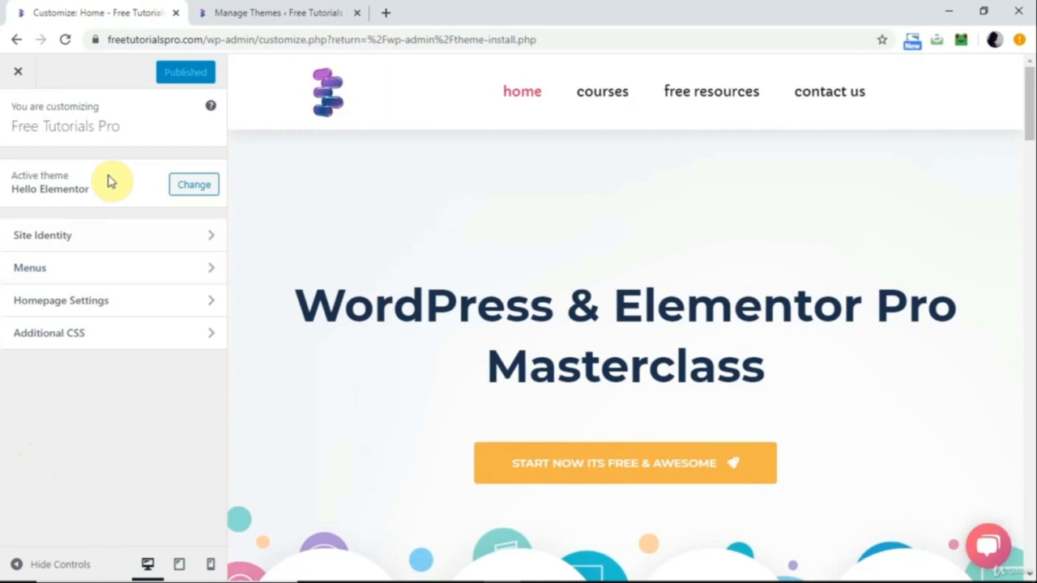
left_click(94, 237)
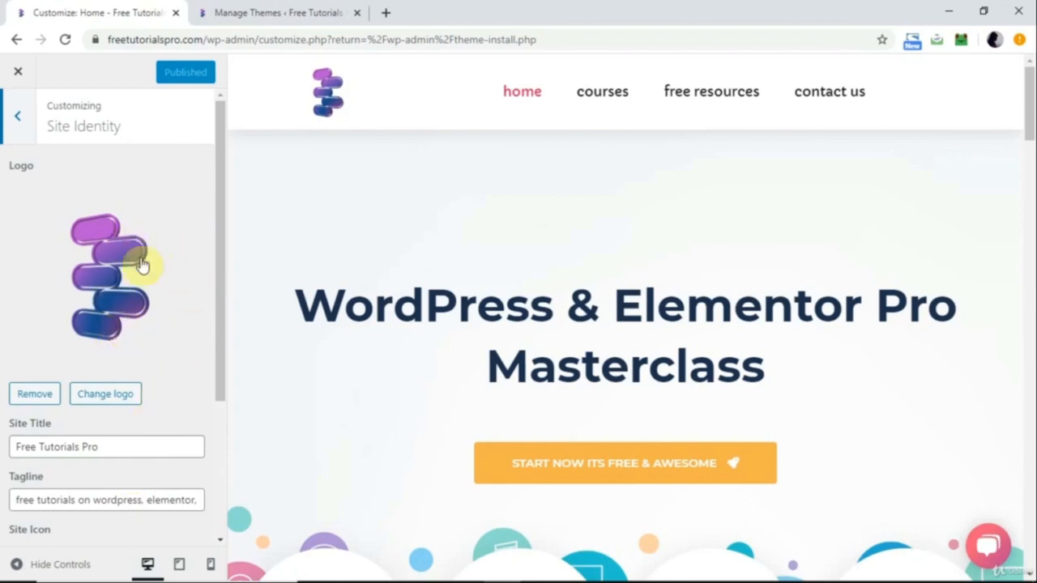
left_click(108, 393)
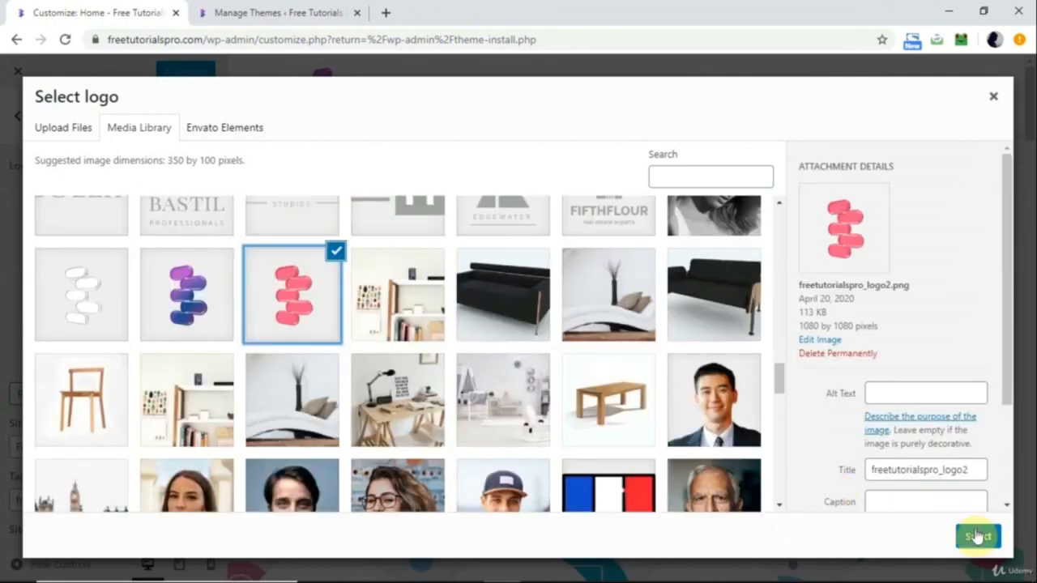
left_click(977, 536)
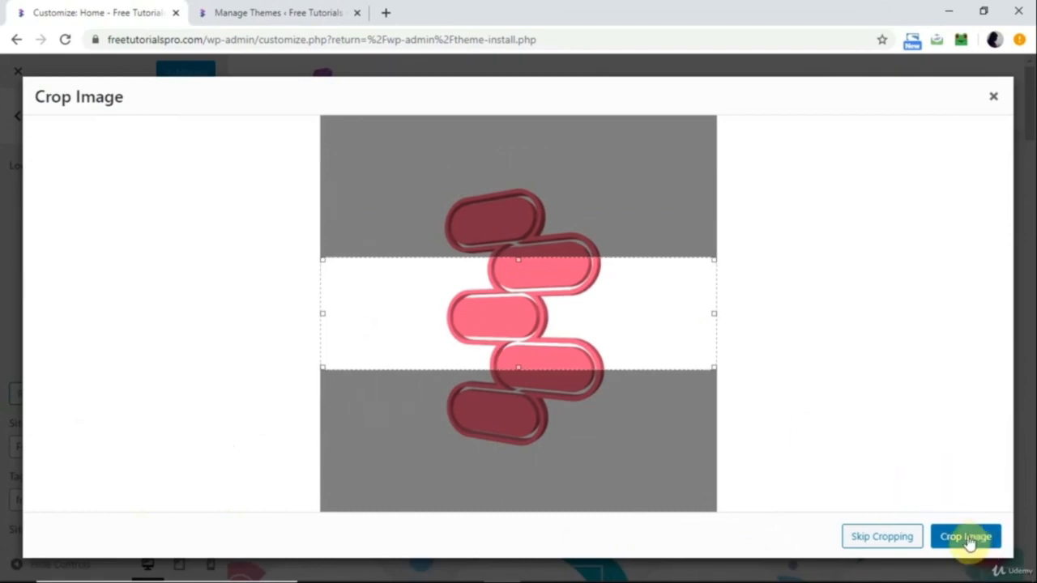
left_click(891, 540)
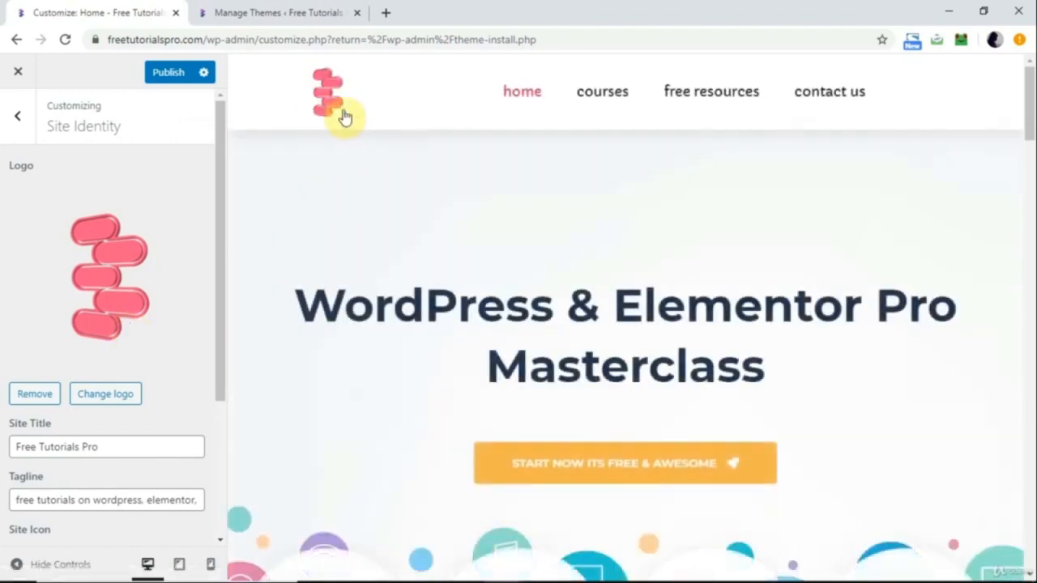
Check the site title and tagline, and change the site icon to the pink logo image from the media library.
scroll(125, 344, "down", 2)
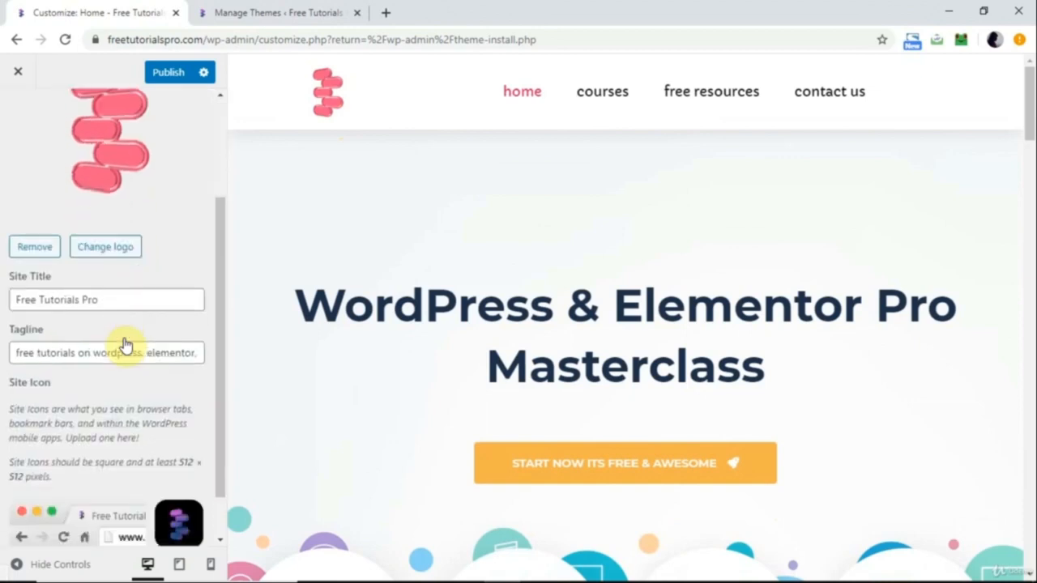
left_click(120, 298)
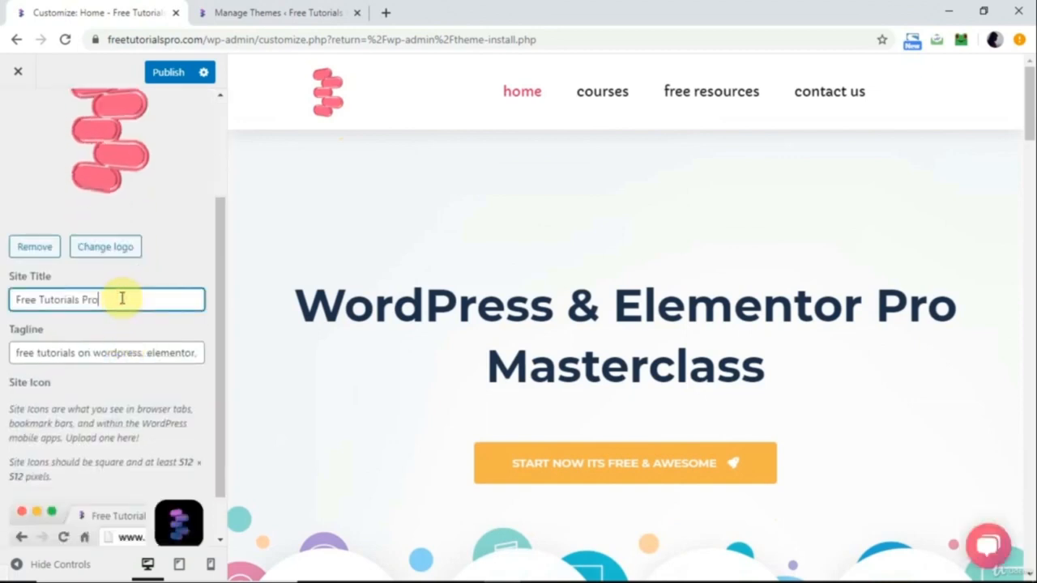
left_click(75, 353)
scroll(77, 353, "down", 1)
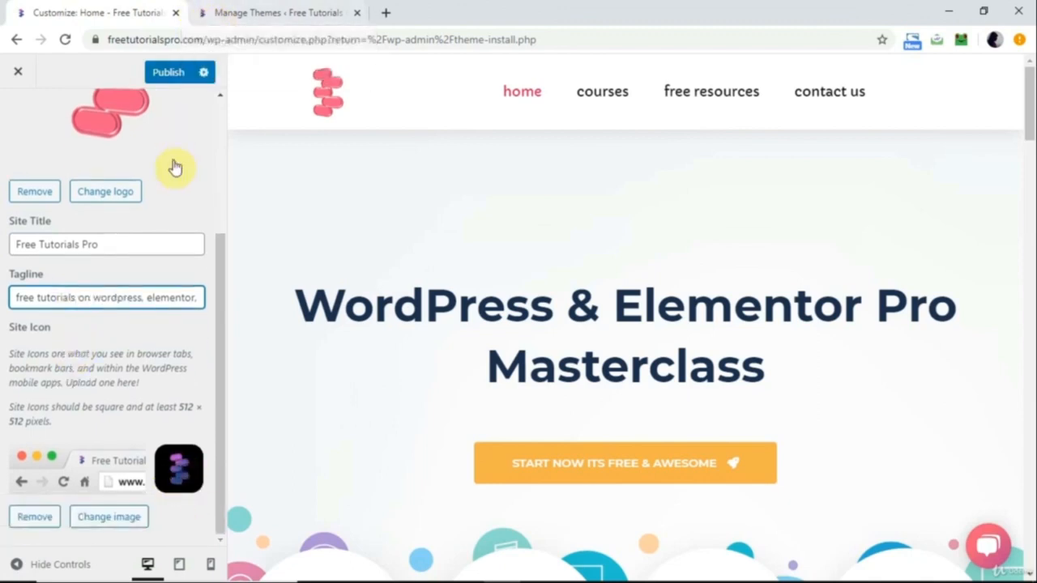
left_click(133, 518)
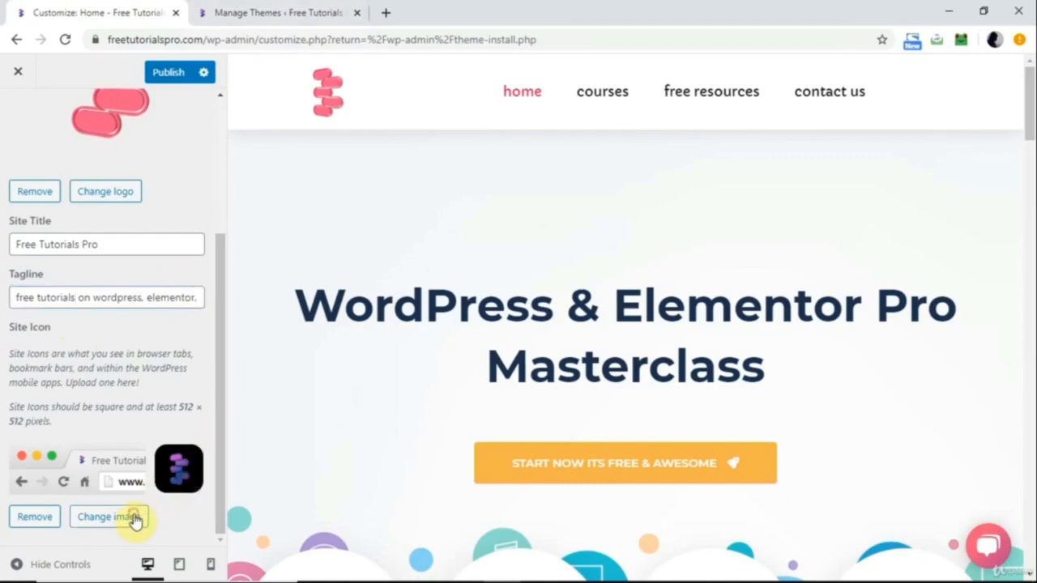
scroll(150, 291, "down", 15)
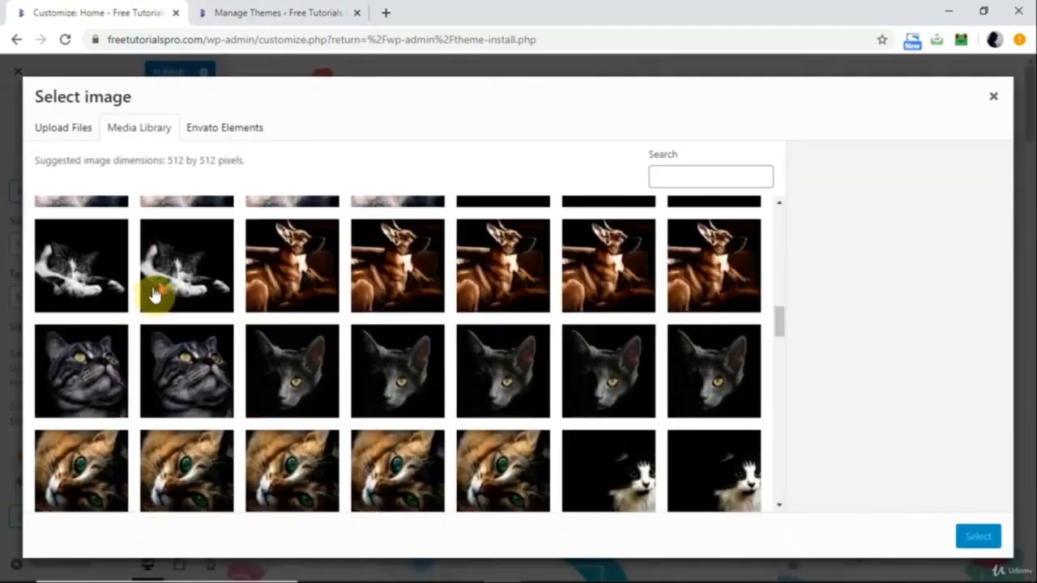
scroll(154, 293, "up", 5)
left_click(272, 328)
left_click(974, 536)
left_click(983, 538)
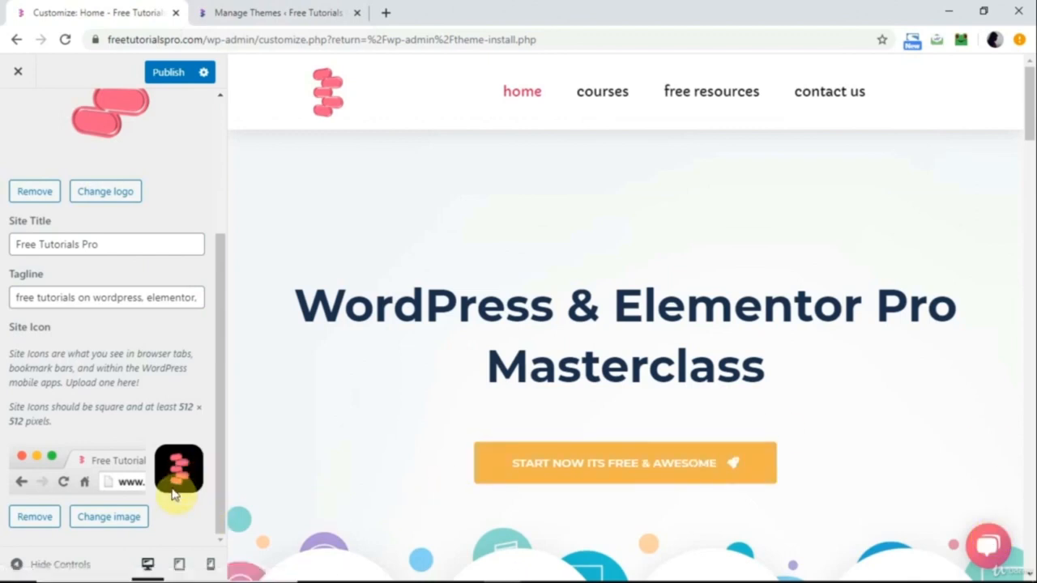
Publish the Site Identity changes and load the live home page in the second browser tab.
scroll(174, 486, "up", 3)
left_click(178, 81)
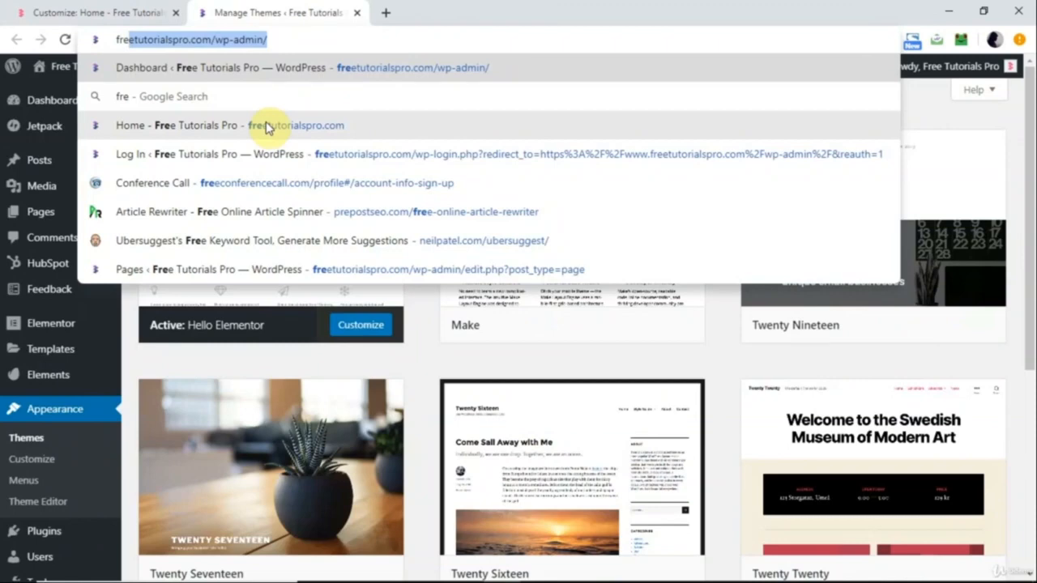
left_click(267, 127)
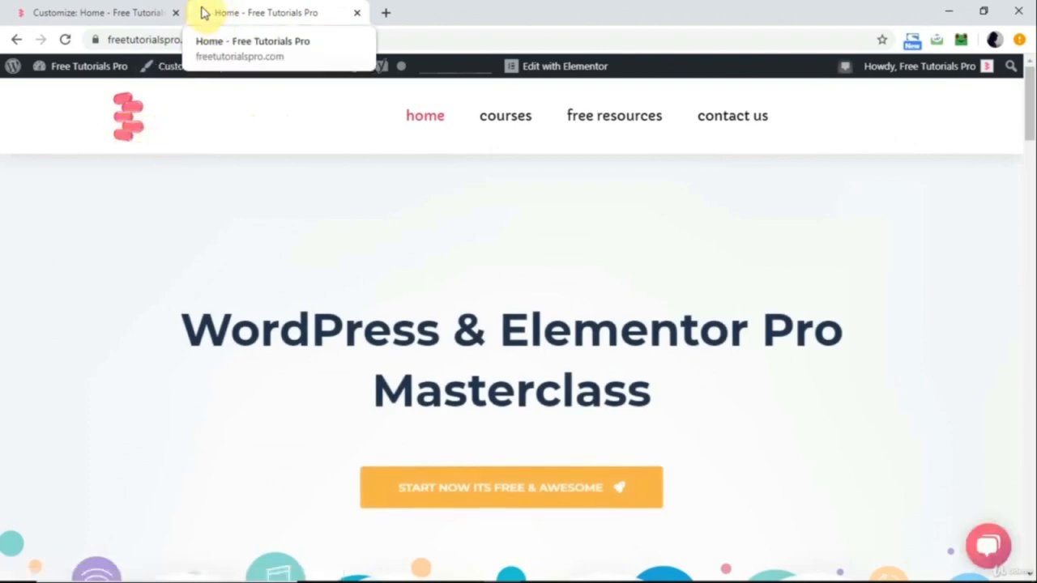
Return to the Customizer and, in the Homepage Settings, select Home as the homepage and Blog as the posts page.
left_click(96, 12)
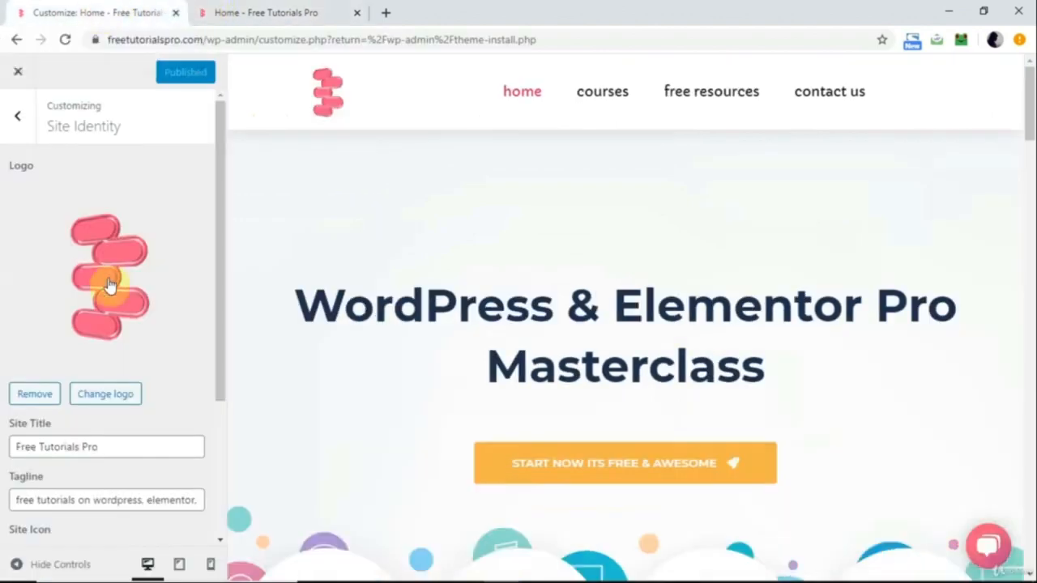
left_click(19, 114)
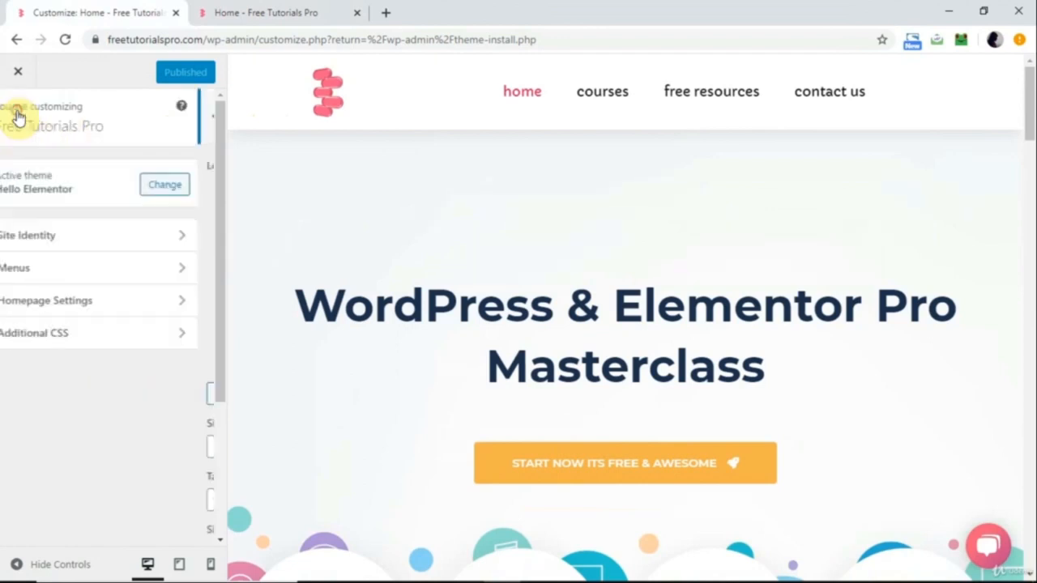
left_click(93, 298)
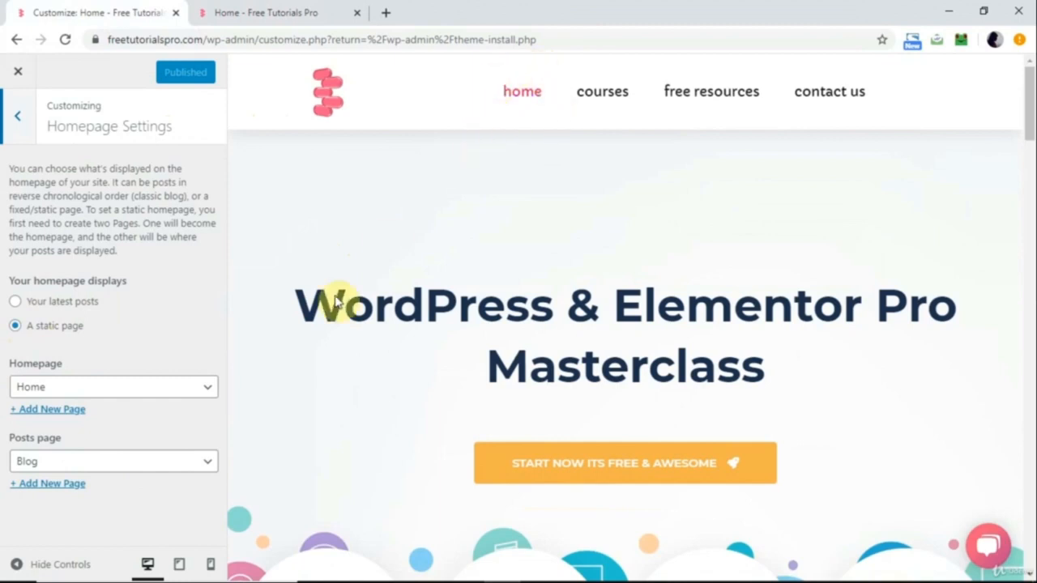
left_click(145, 394)
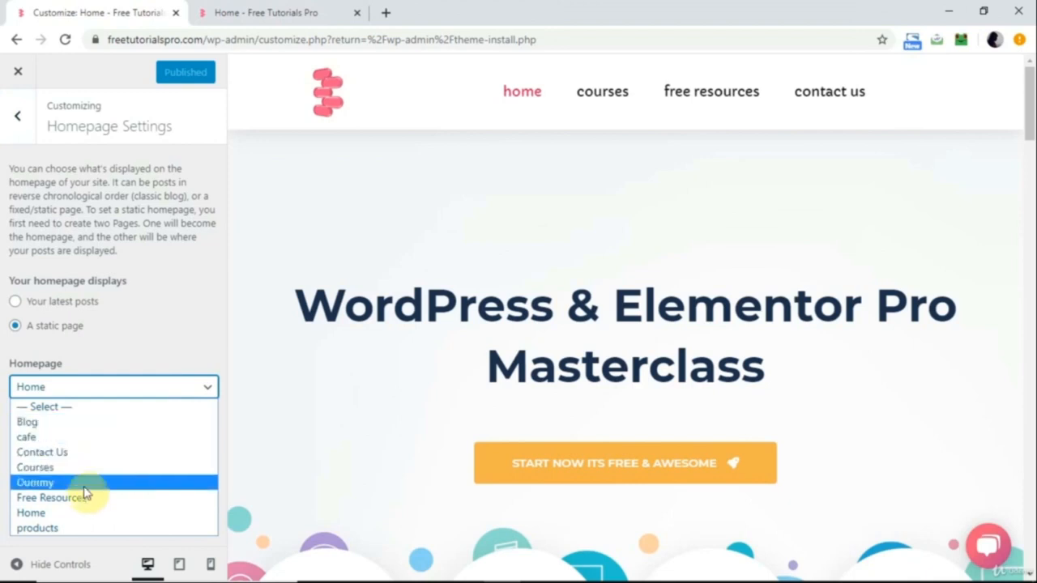
left_click(137, 371)
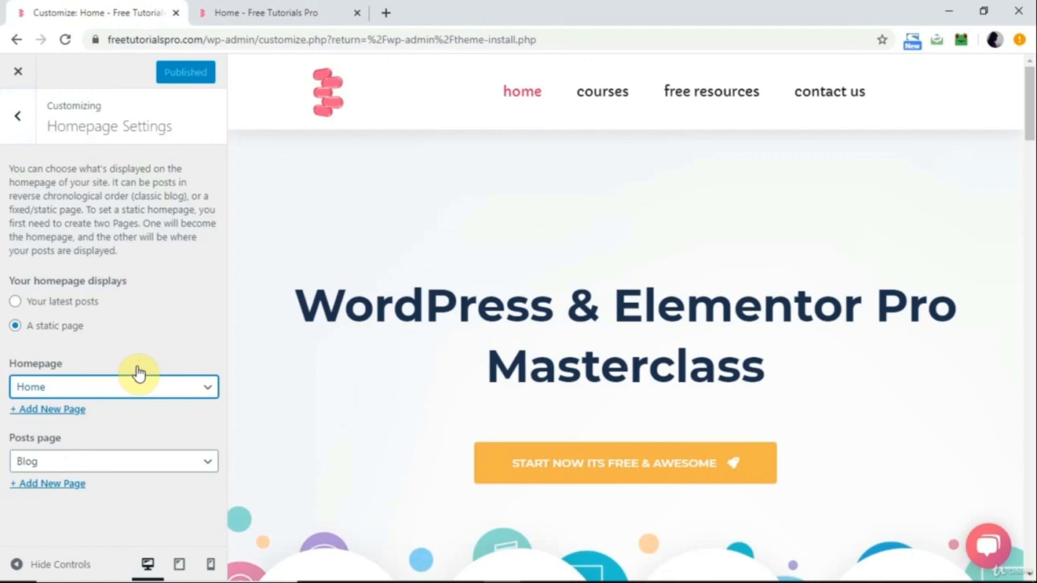
left_click(134, 392)
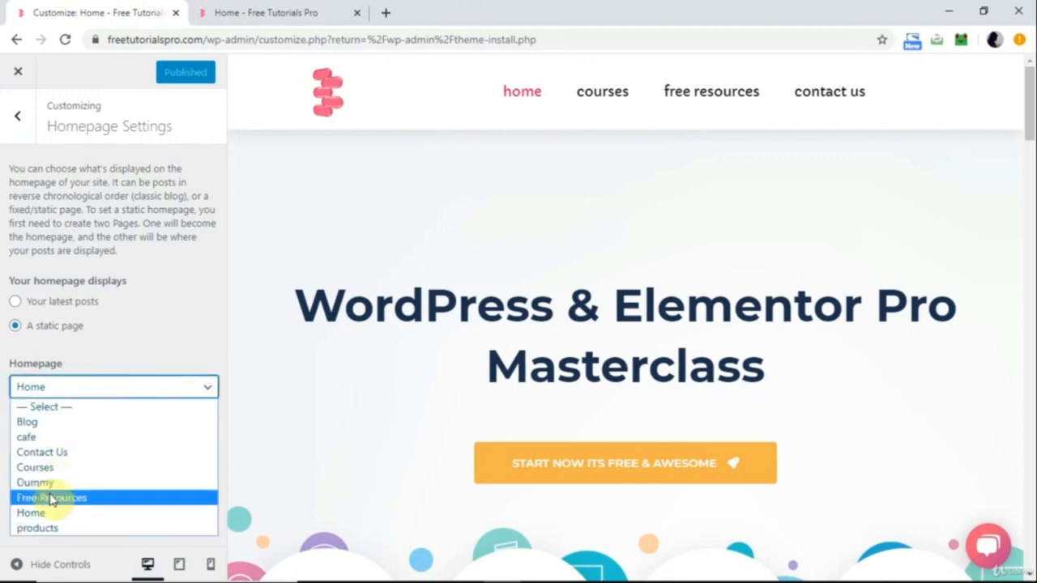
left_click(45, 515)
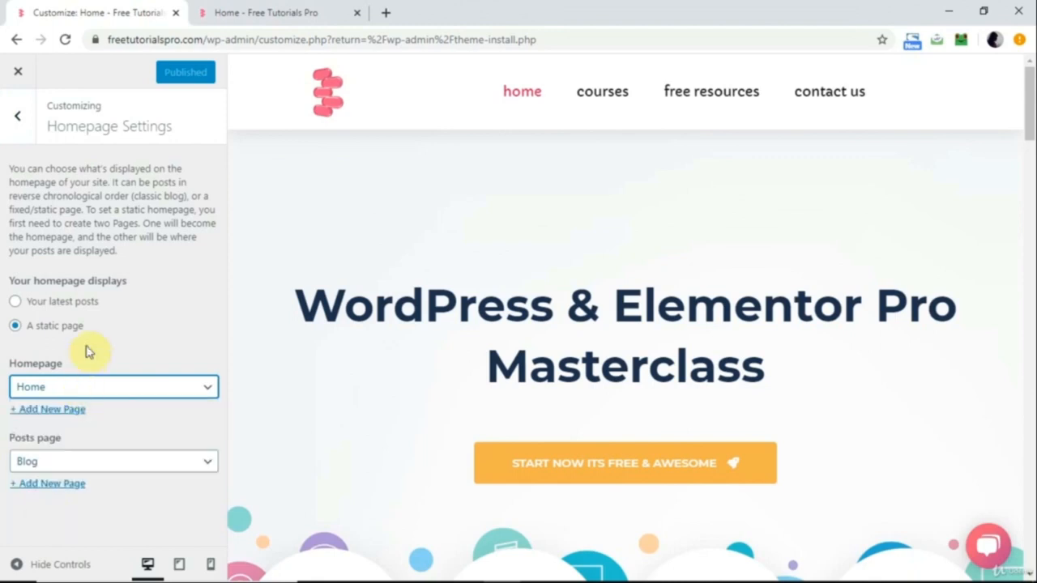
left_click(94, 464)
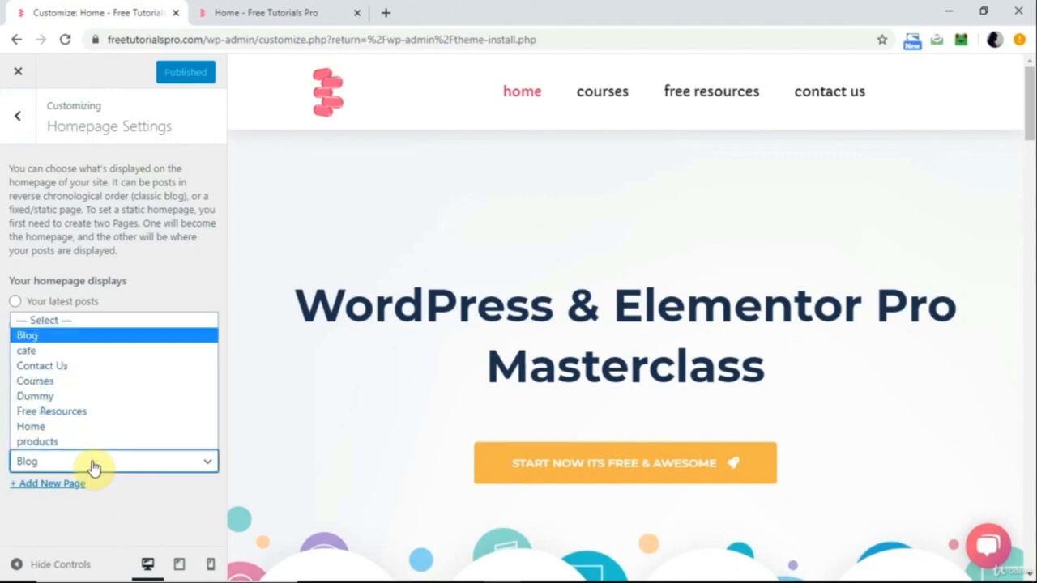
left_click(99, 336)
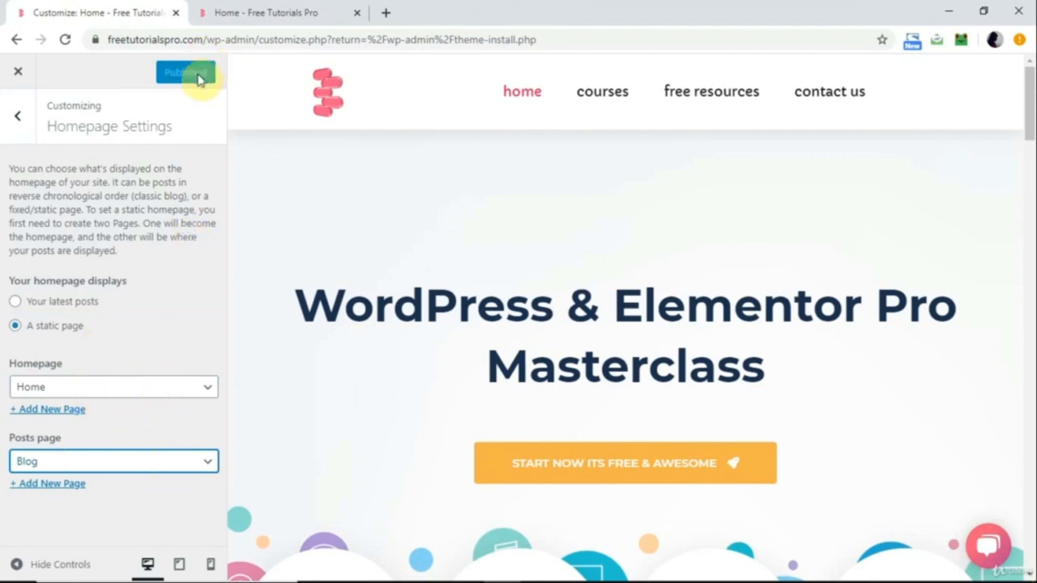
In the Customizer's Menus section, create a new menu named secondary Menu without assigning it a display location.
left_click(19, 123)
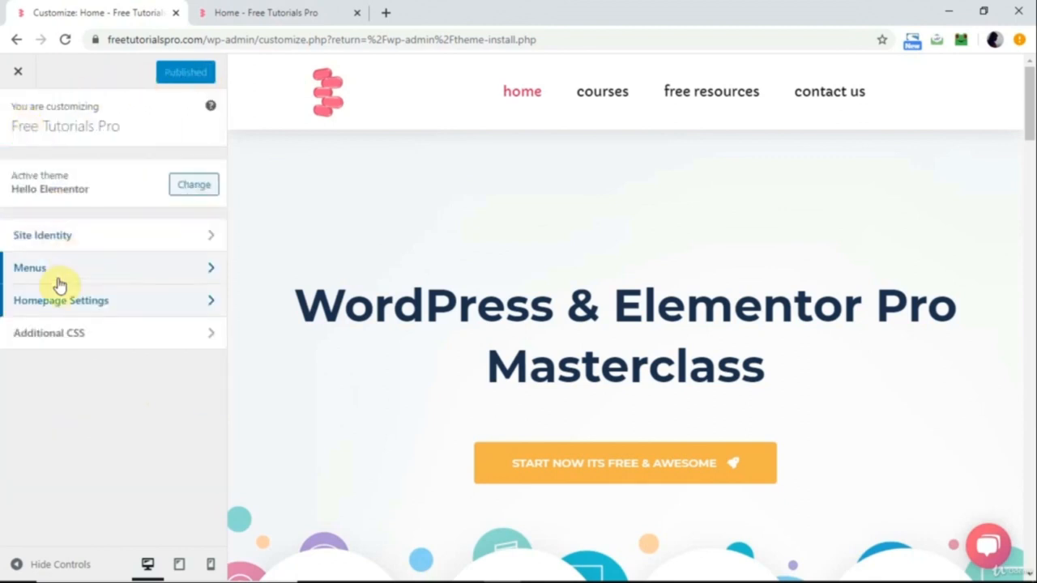
left_click(65, 277)
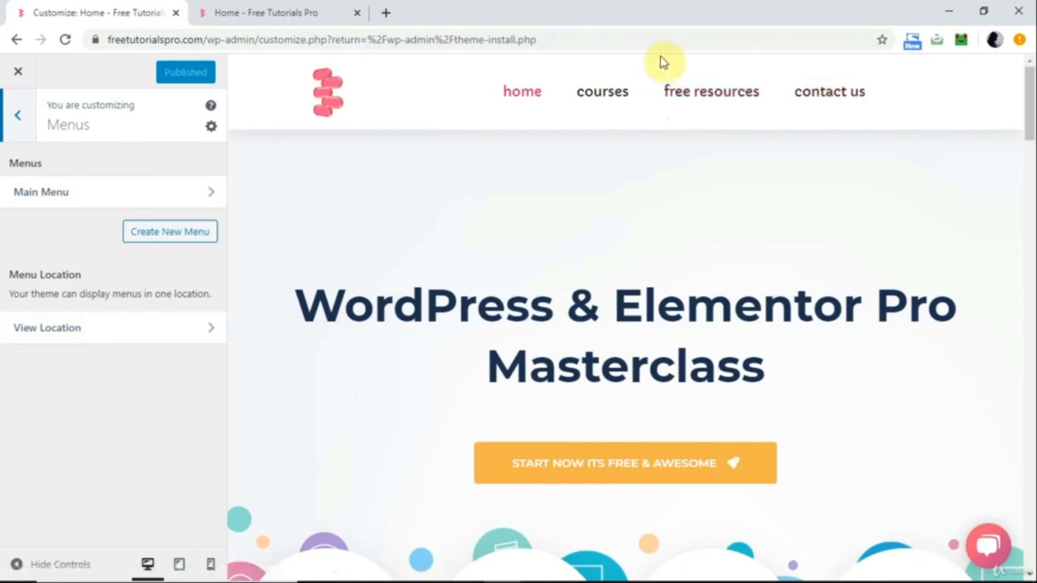
left_click(161, 235)
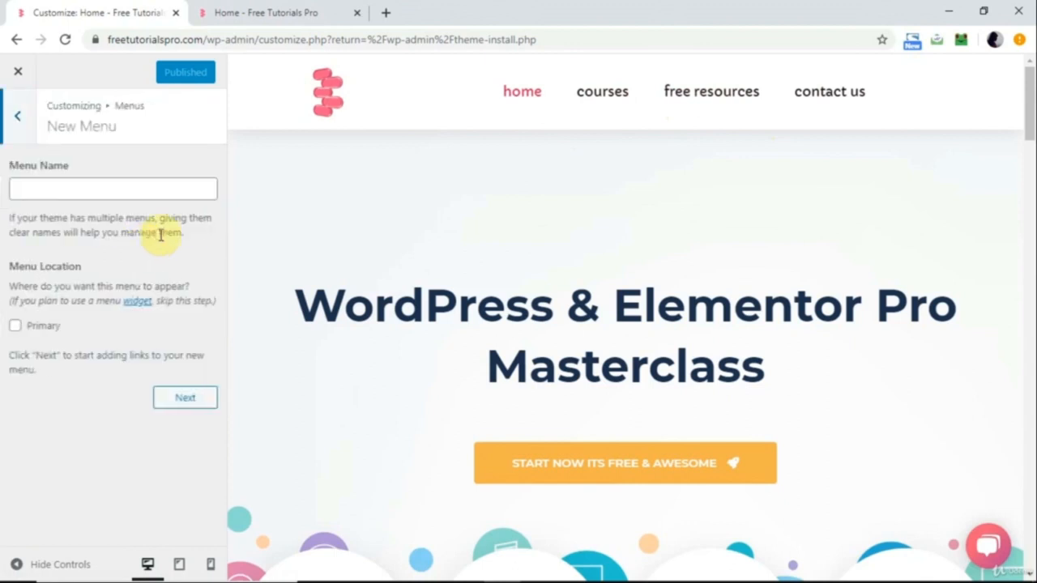
left_click(101, 193)
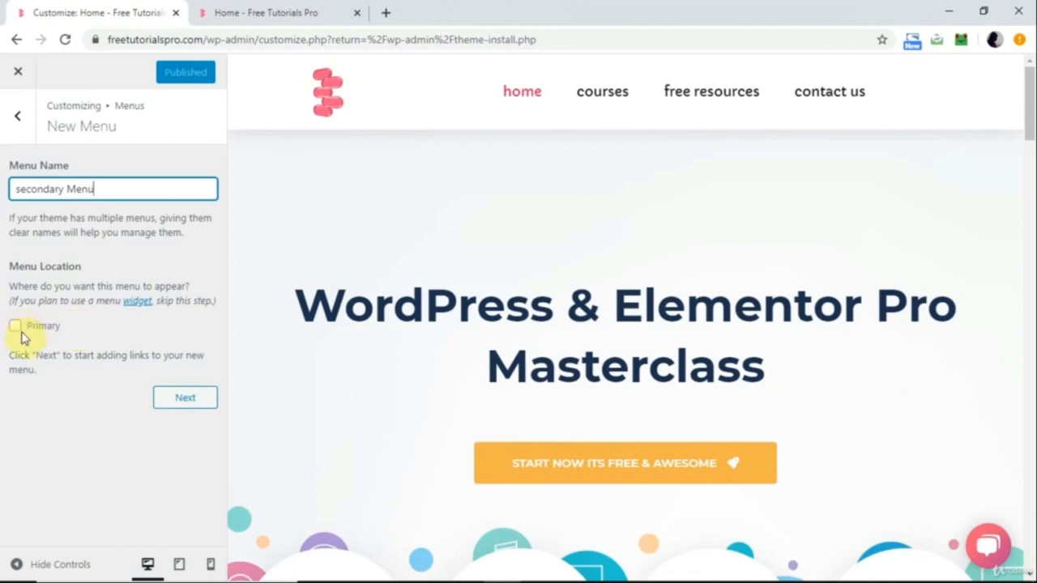
left_click(186, 397)
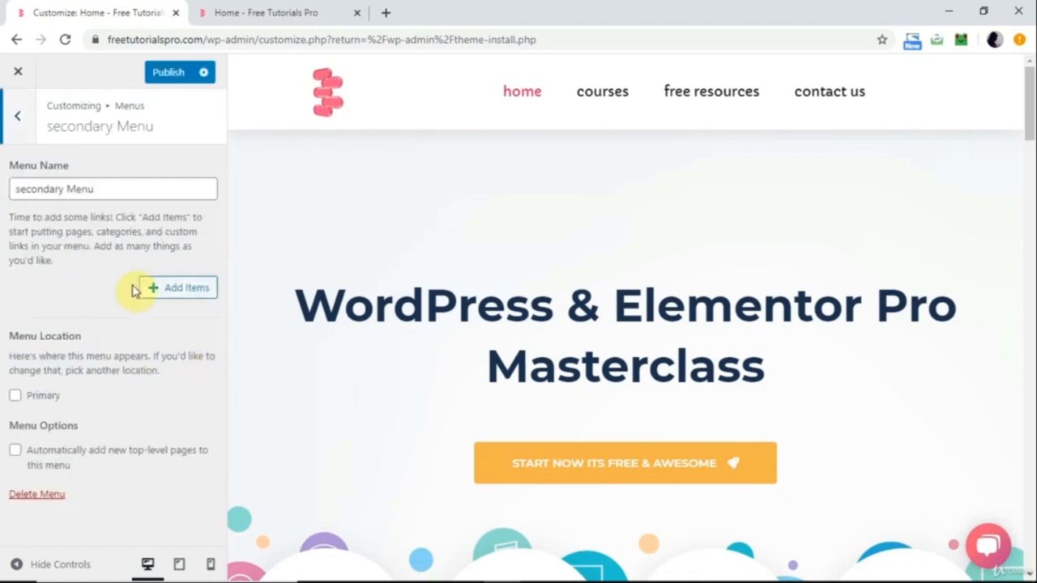
Add the cafe, Dummy, products and Blog pages to the secondary Menu and publish the changes.
left_click(175, 292)
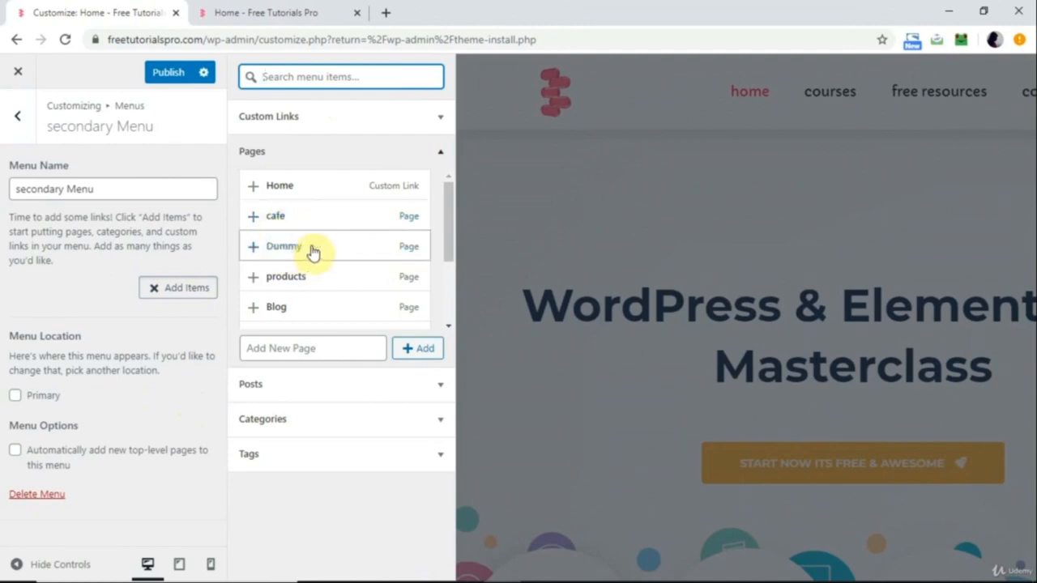
left_click(254, 218)
left_click(253, 247)
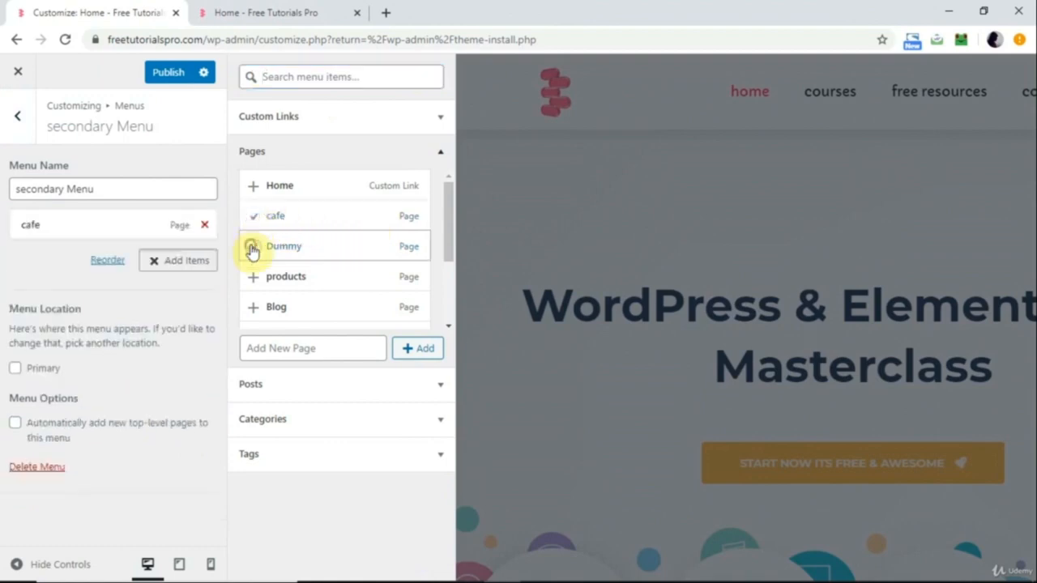
left_click(253, 279)
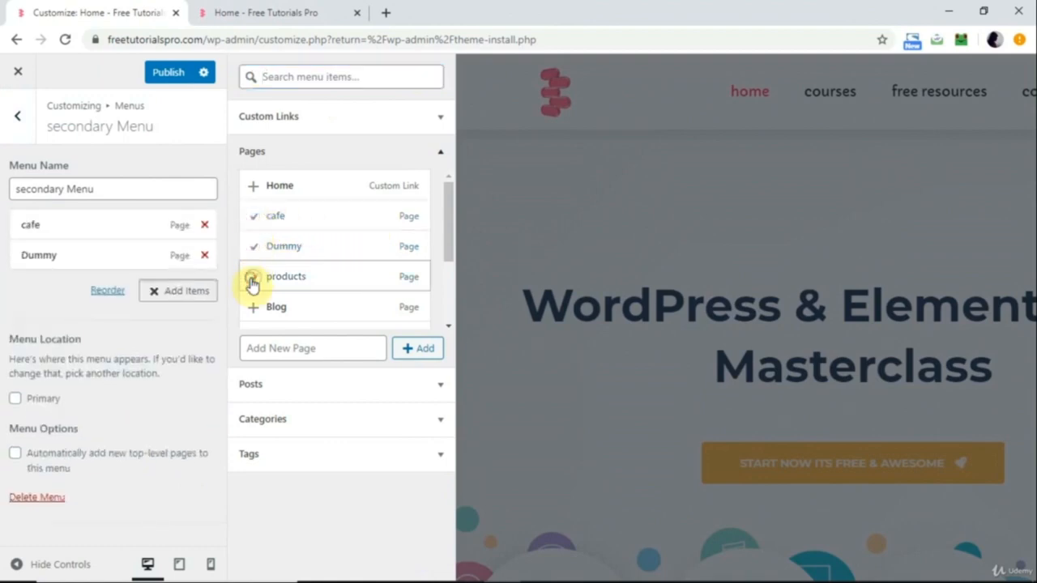
left_click(252, 313)
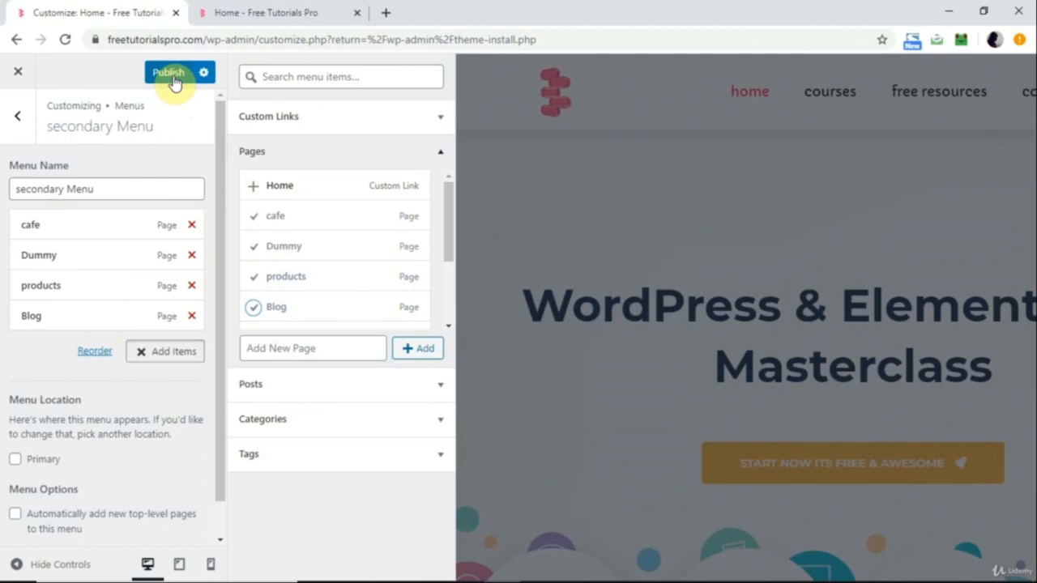
left_click(170, 75)
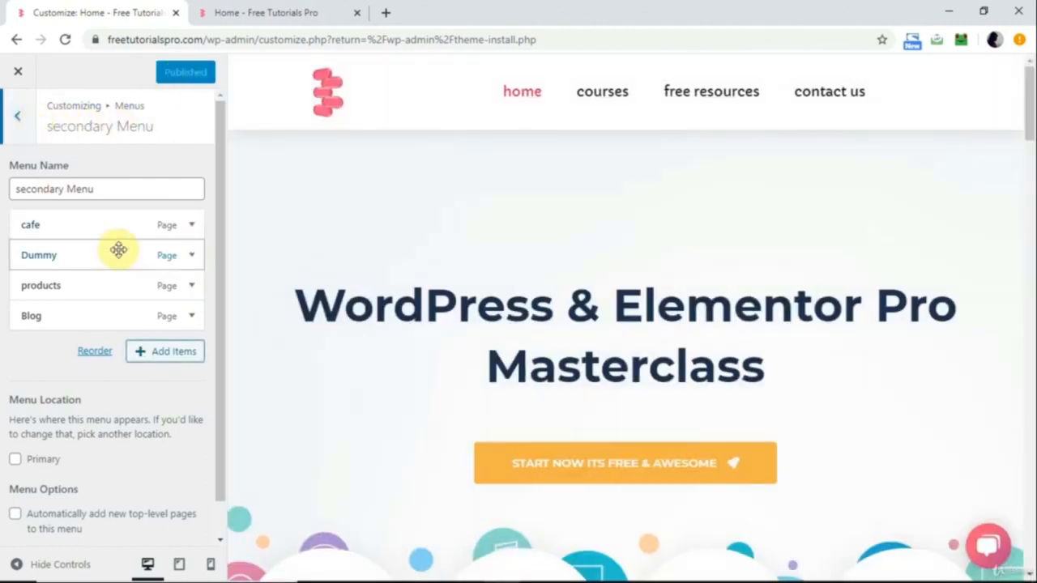
left_click(22, 118)
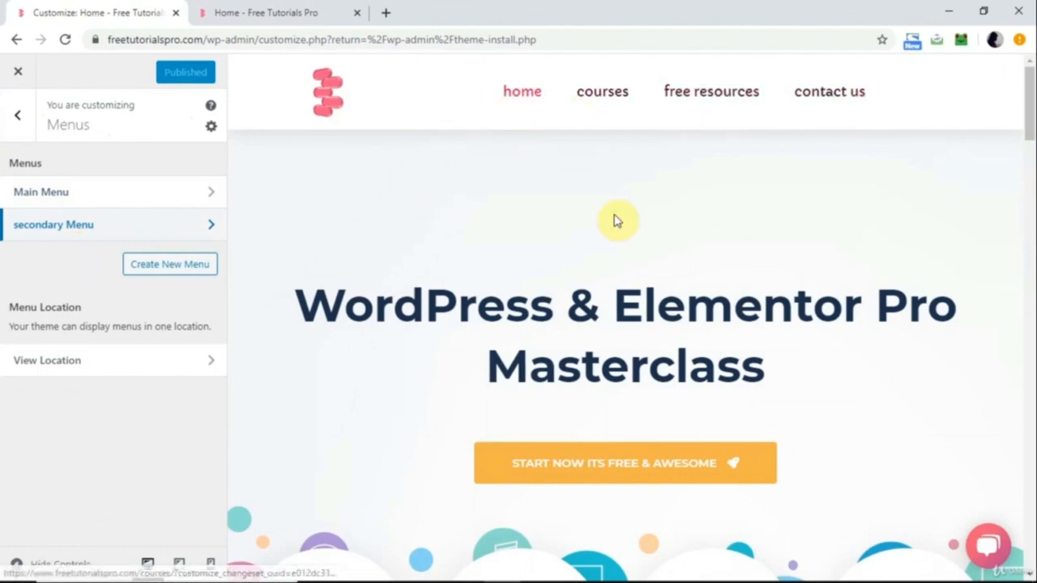
Check the header and footer menus in the site preview, and replace the Customizer with the Menus admin page in a new browser tab.
scroll(620, 212, "down", 10)
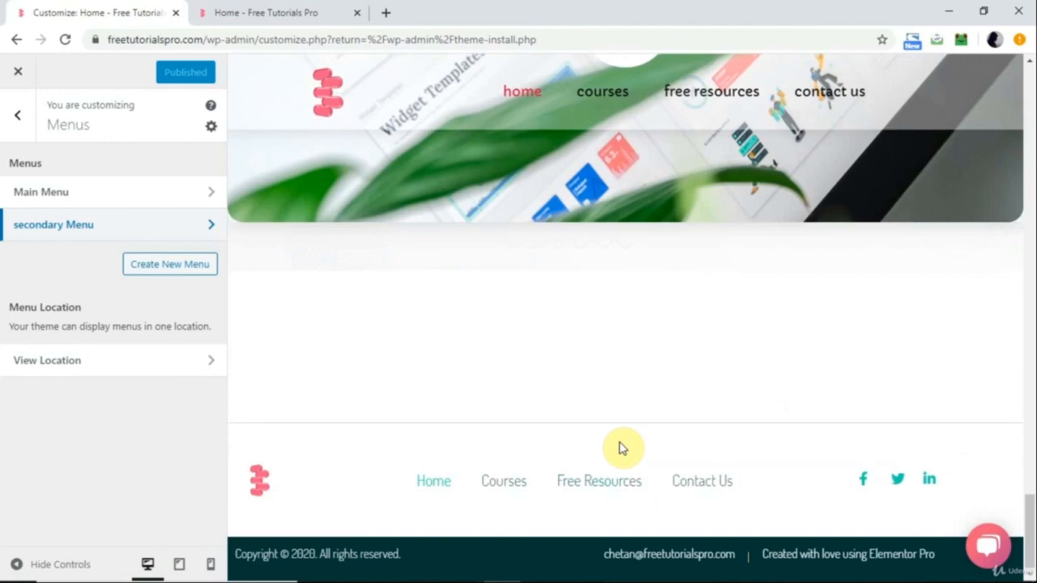
scroll(621, 448, "up", 15)
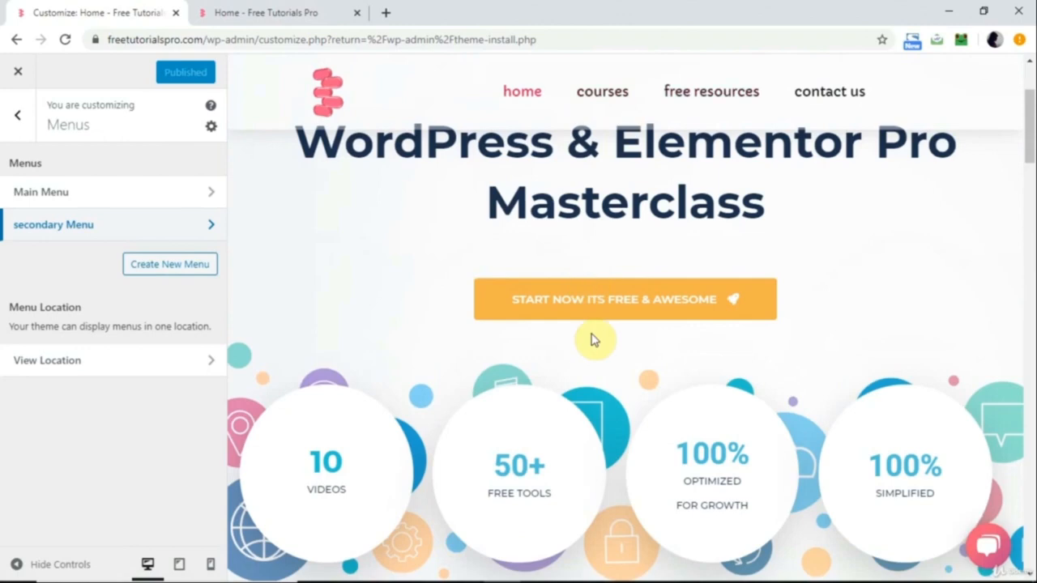
scroll(591, 340, "up", 2)
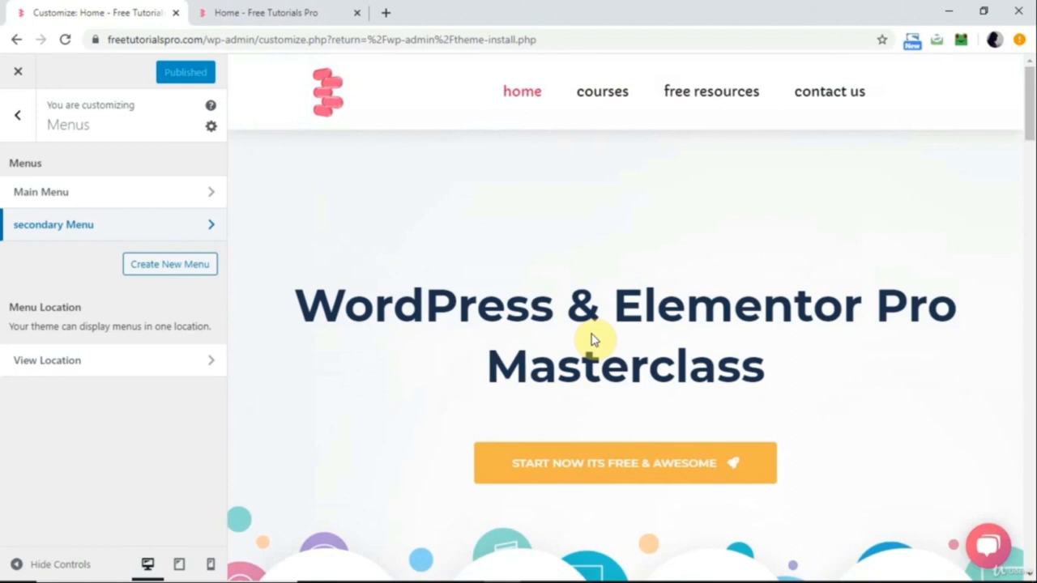
left_click(21, 118)
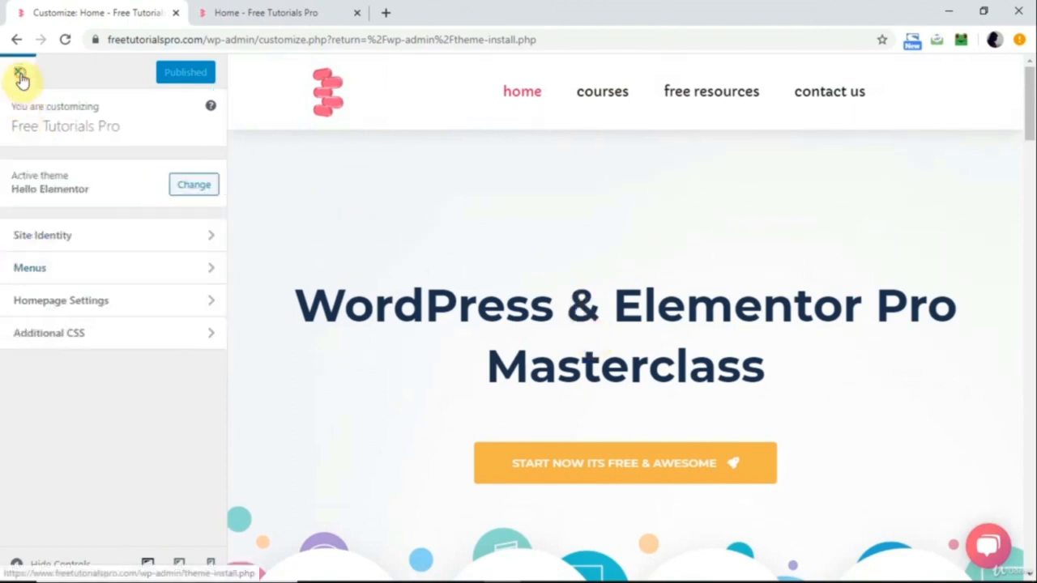
left_click(18, 72)
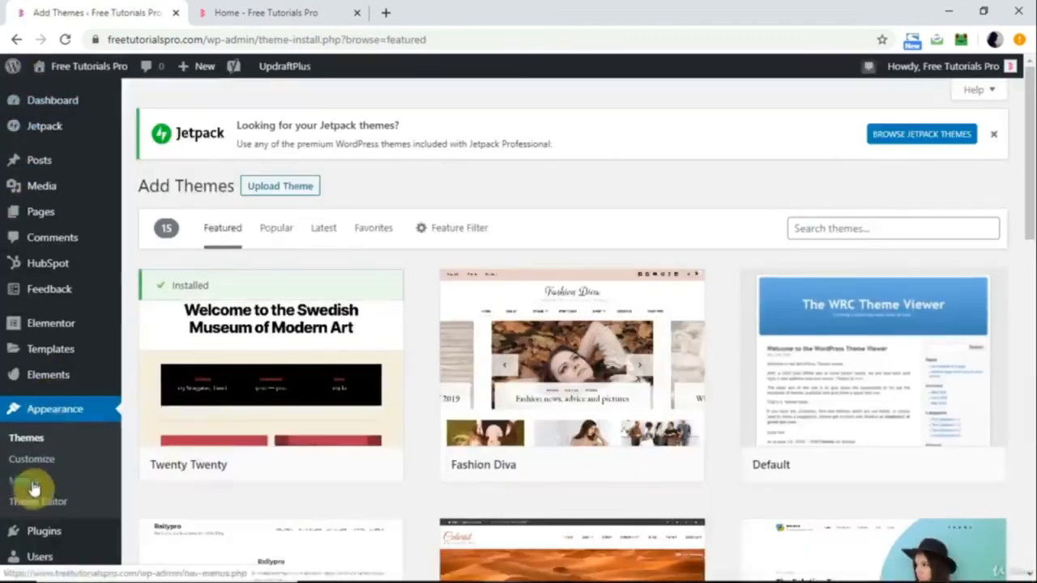
right_click(23, 481)
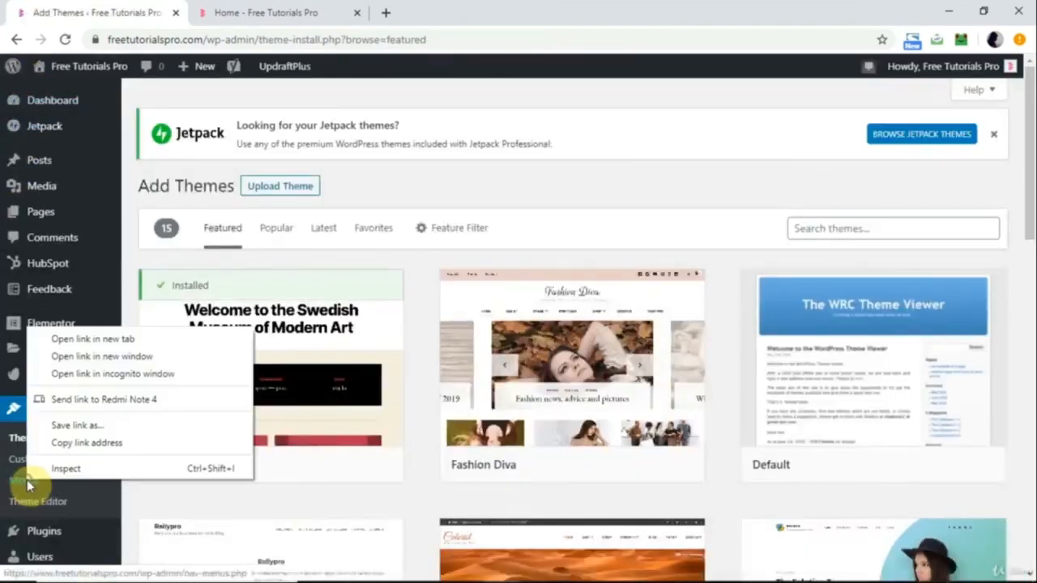
left_click(105, 339)
left_click(270, 11)
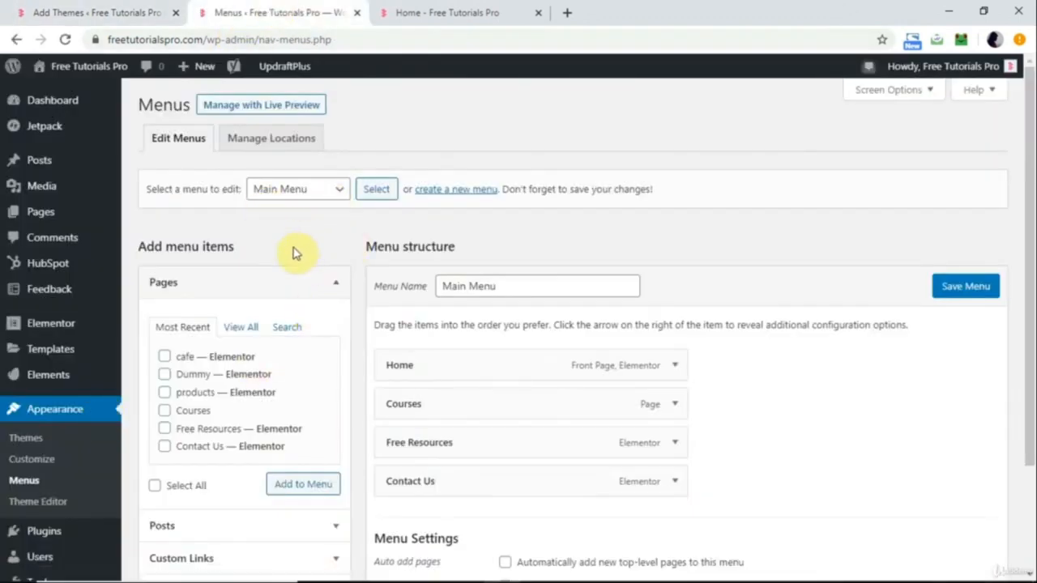
Check the Courses item's settings in the Main Menu and add the products page to this menu.
left_click(319, 196)
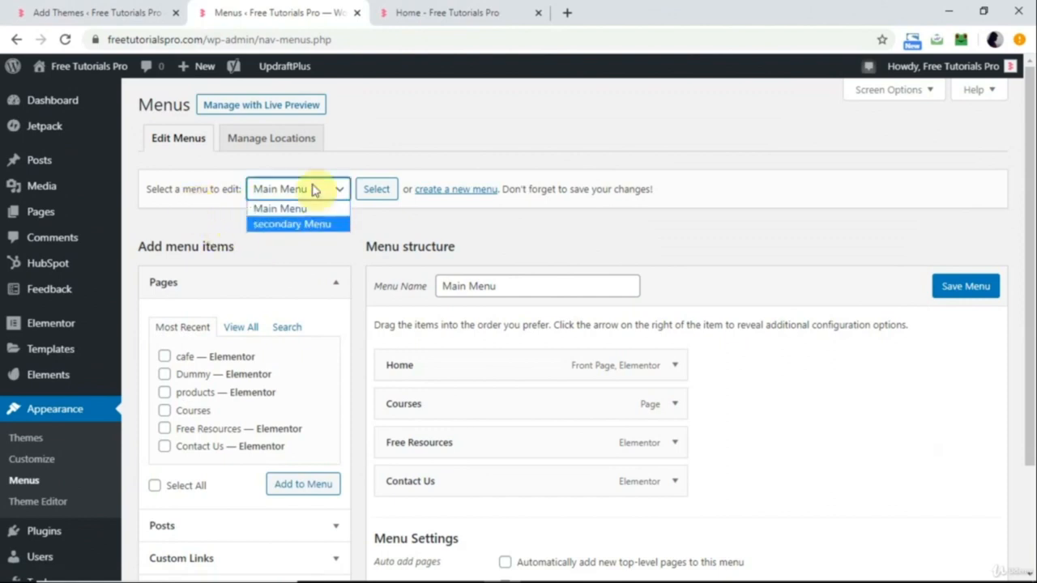
left_click(273, 267)
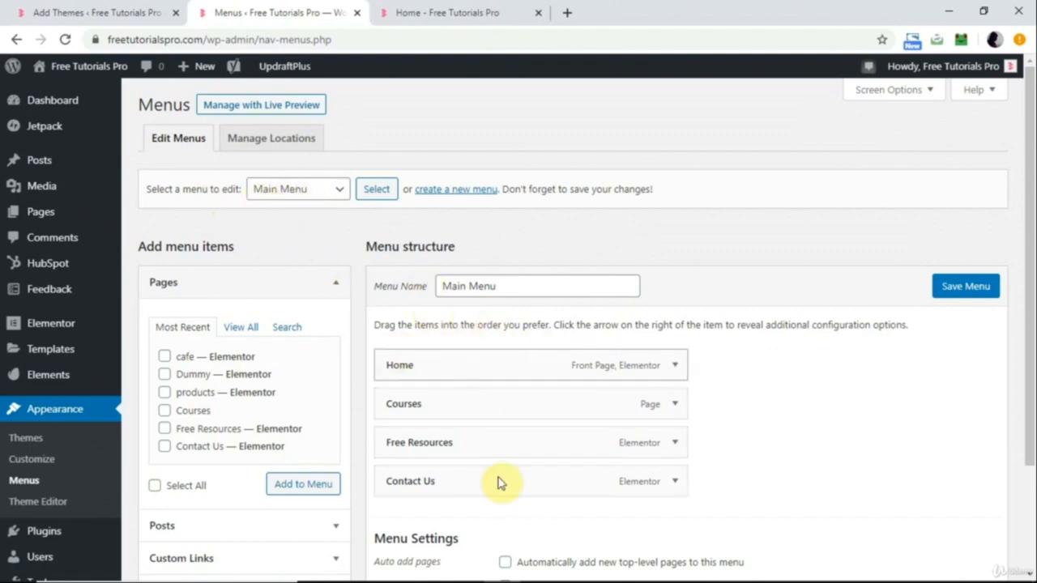
left_click(515, 281)
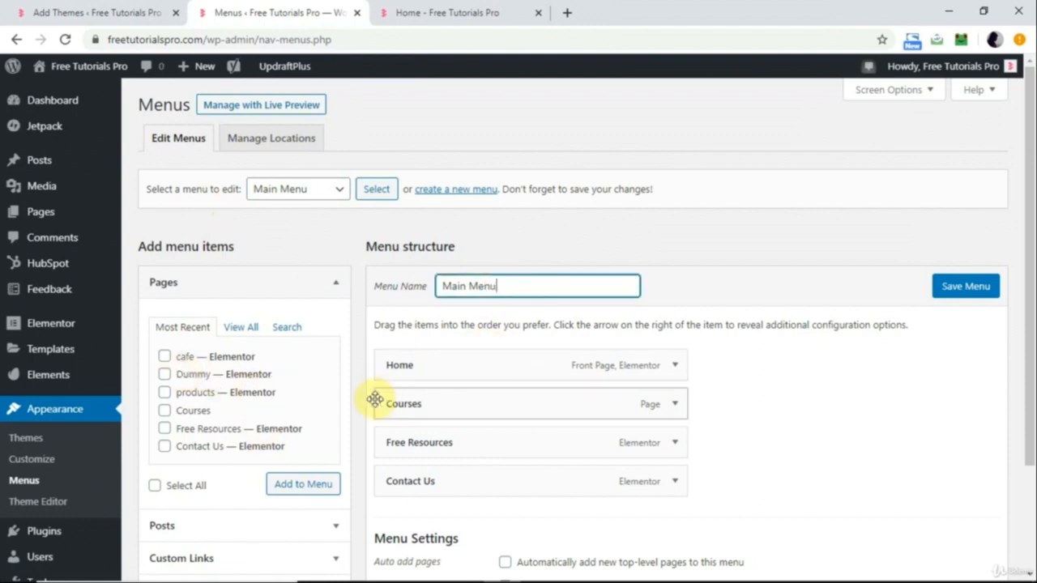
left_click(674, 403)
scroll(549, 456, "down", 2)
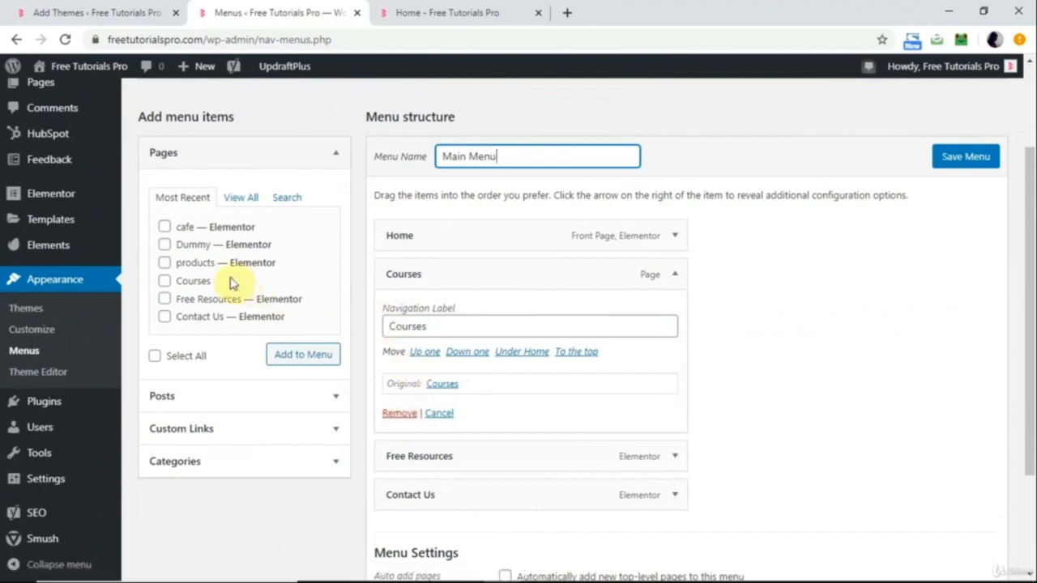
left_click(165, 265)
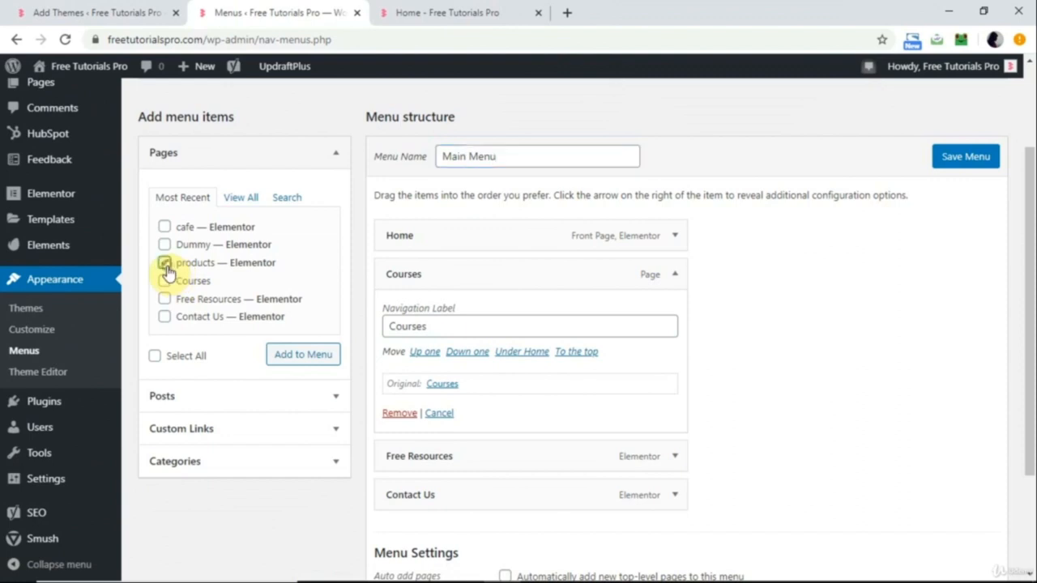
left_click(312, 363)
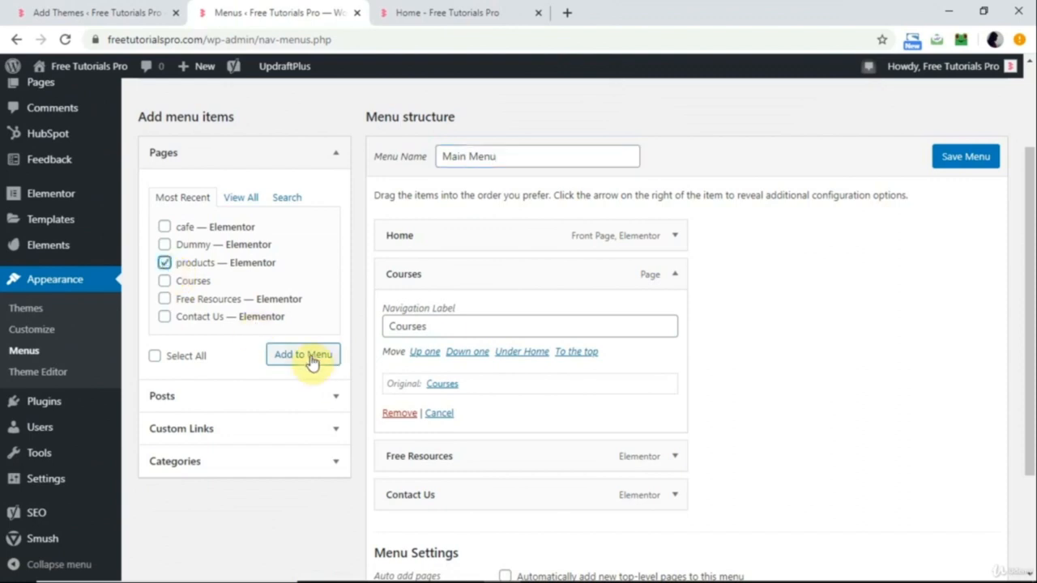
left_click(312, 363)
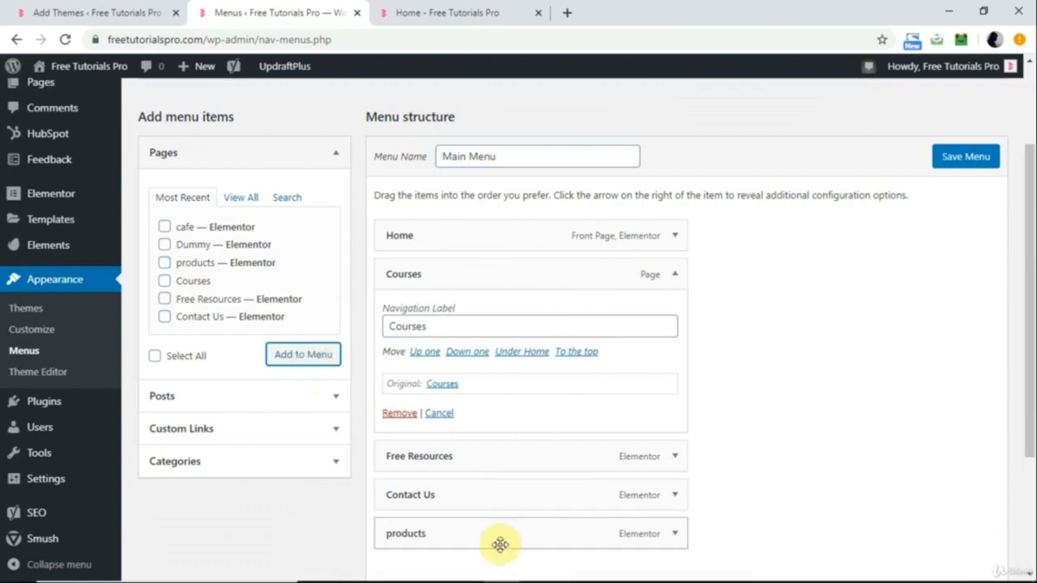
left_click(669, 257)
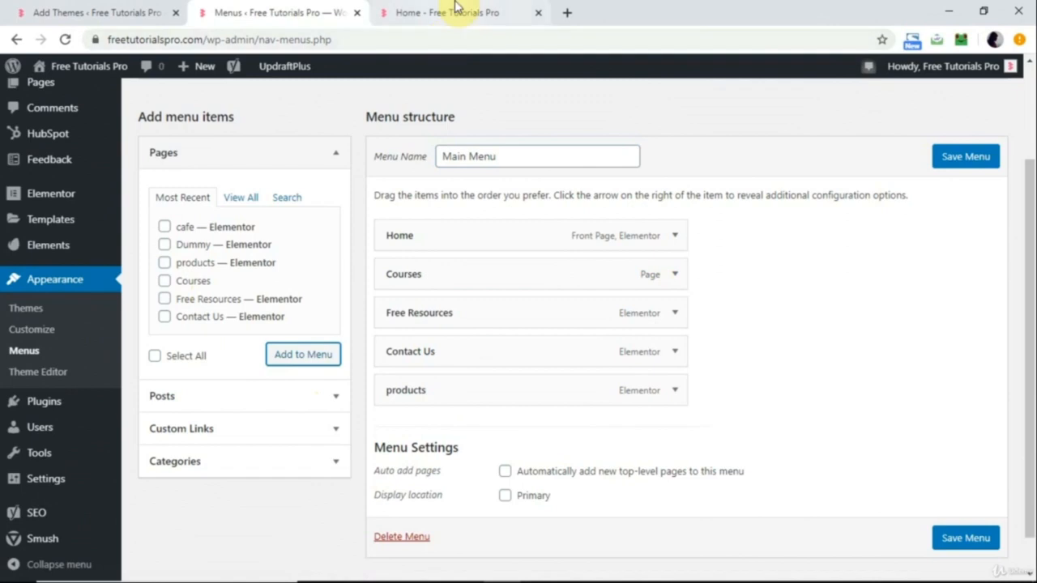
Save the Main Menu and reload the live home page to check its header navigation.
left_click(456, 10)
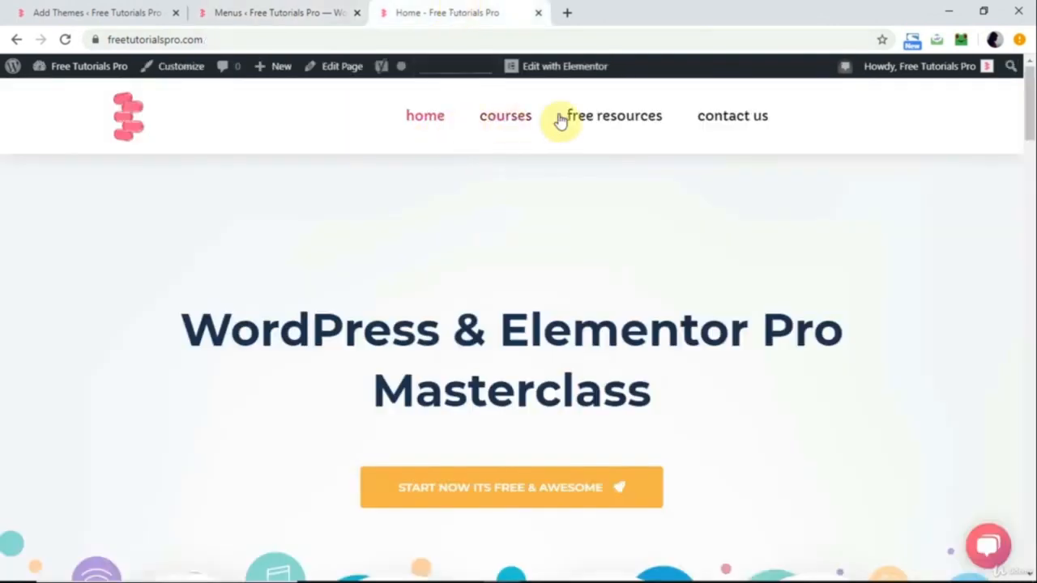
left_click(284, 13)
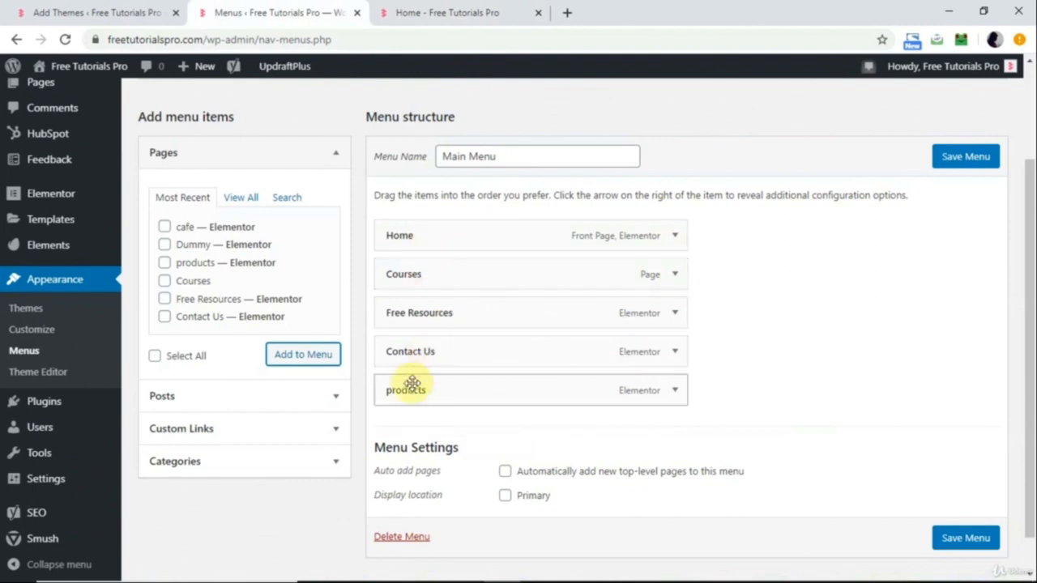
left_click(965, 157)
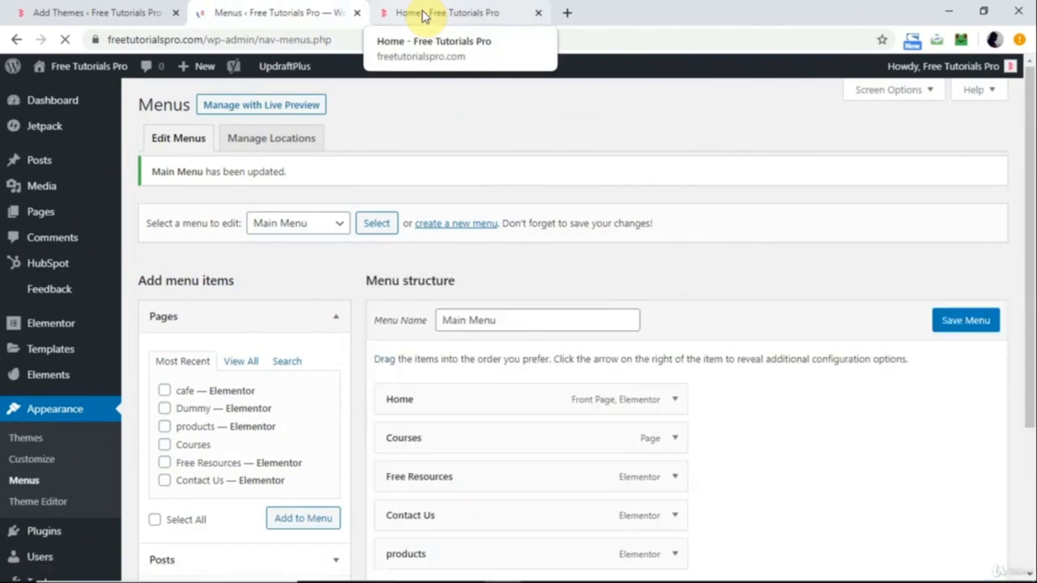
left_click(424, 14)
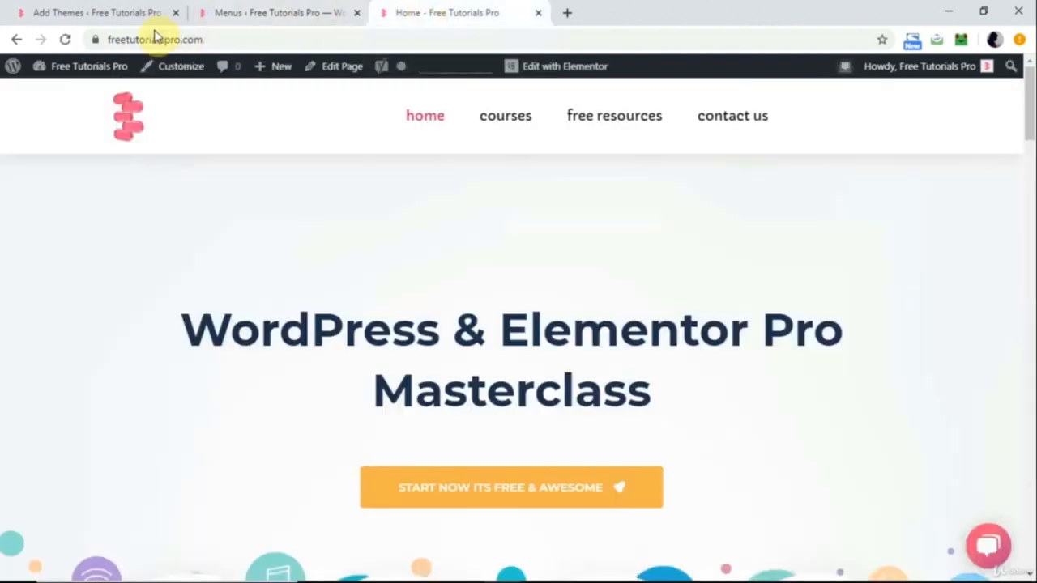
left_click(67, 39)
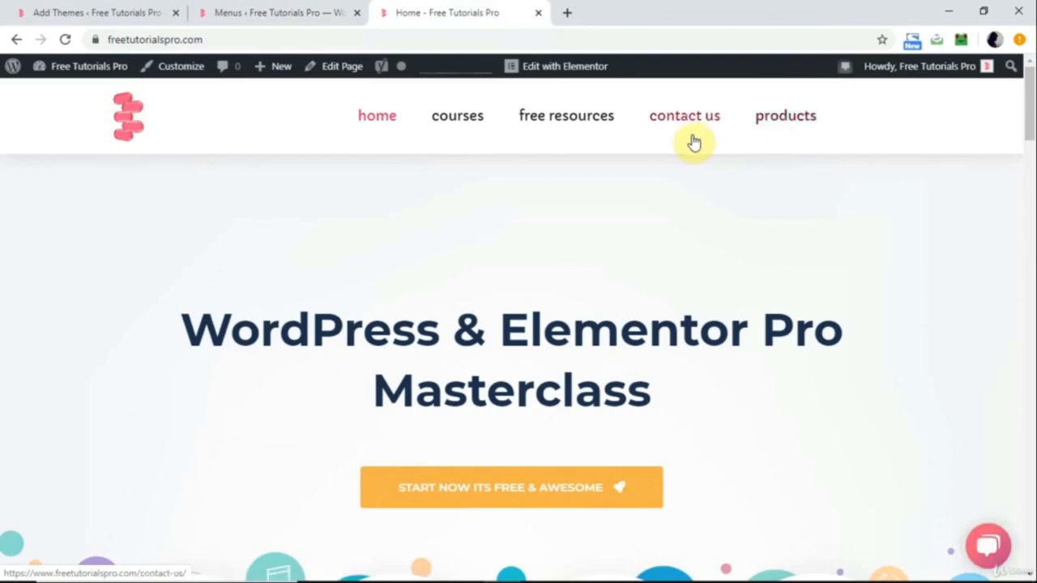
Return to the Menus page and reorder the Main Menu so products sits between Free Resources and Contact Us.
left_click(261, 14)
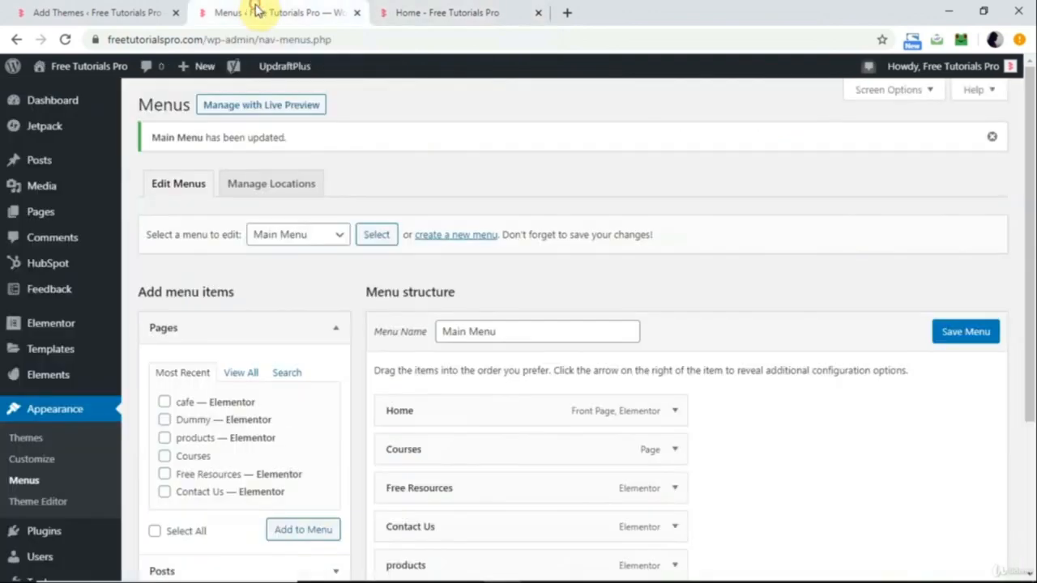
scroll(399, 308, "down", 3)
scroll(397, 300, "up", 1)
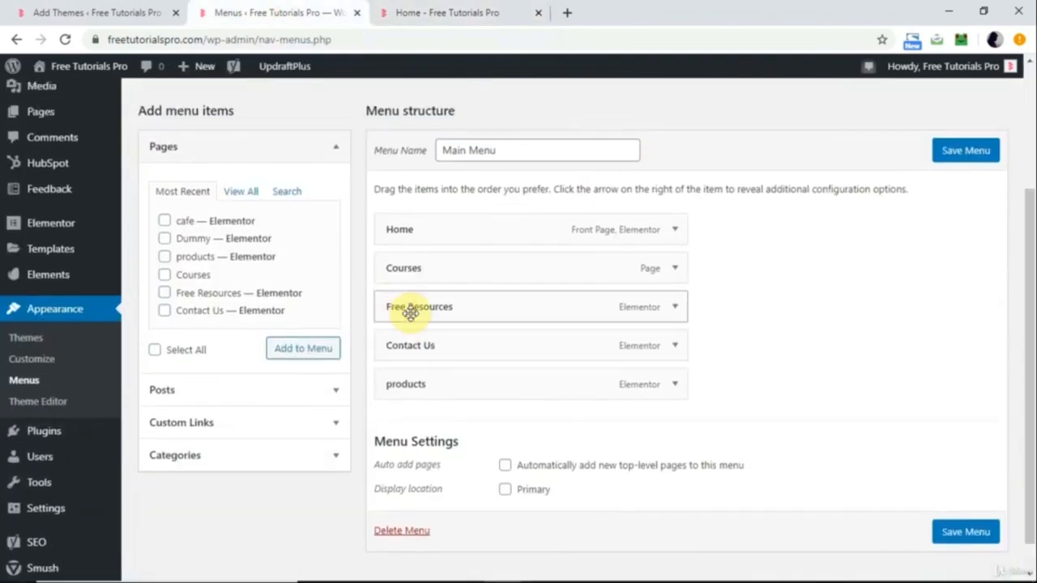
left_click_drag(444, 344, 418, 268)
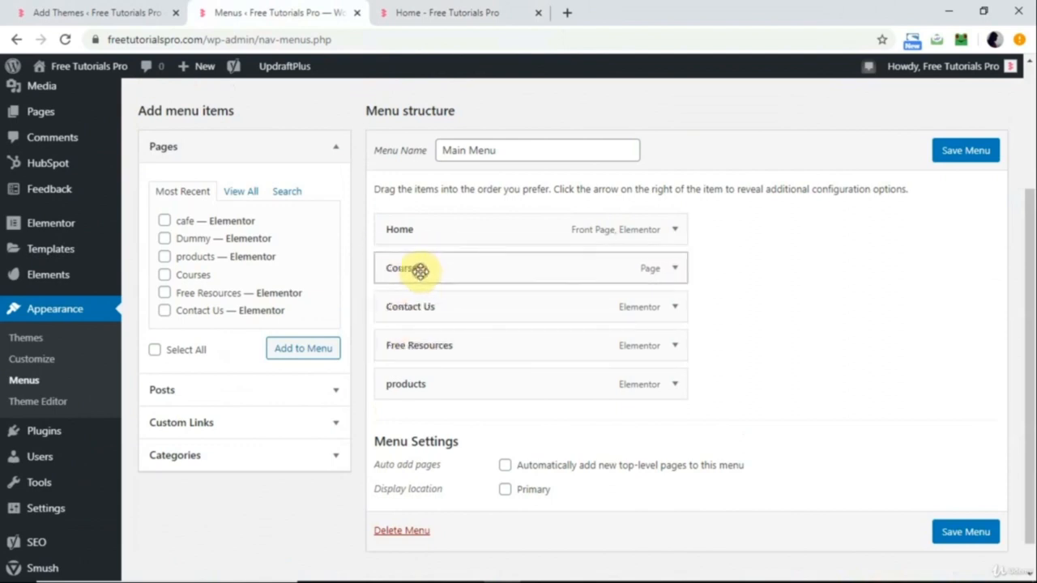
left_click_drag(415, 341, 410, 305)
left_click_drag(413, 381, 398, 347)
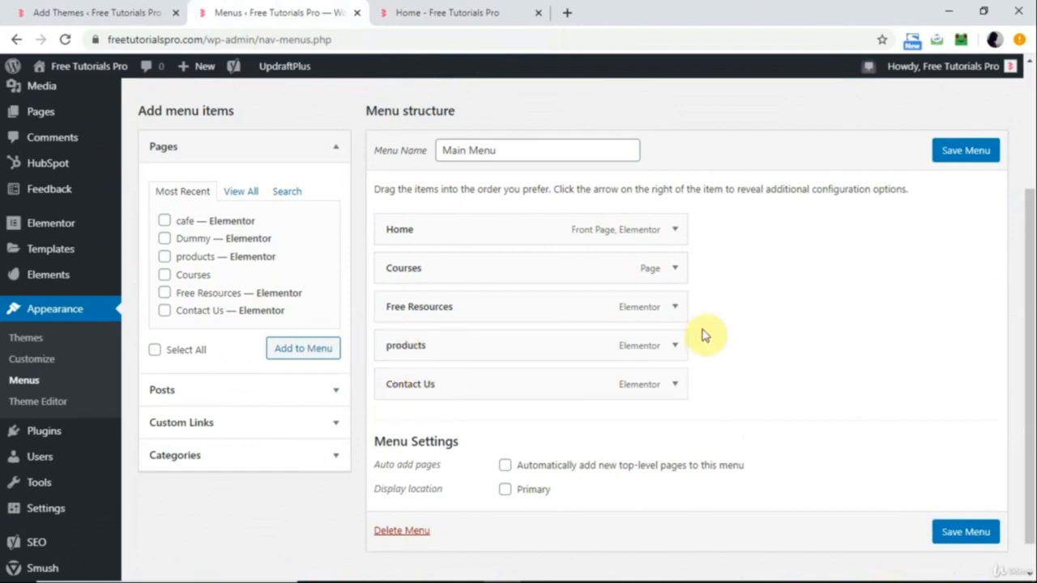
Save the reordered Main Menu and reload the live home page to check the order of its header links.
left_click(973, 157)
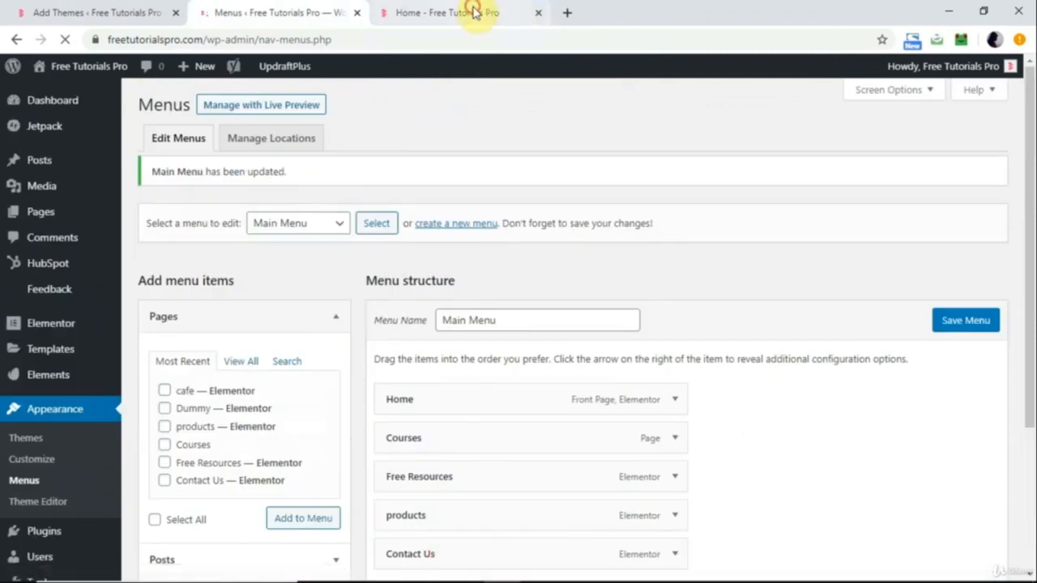
left_click(478, 13)
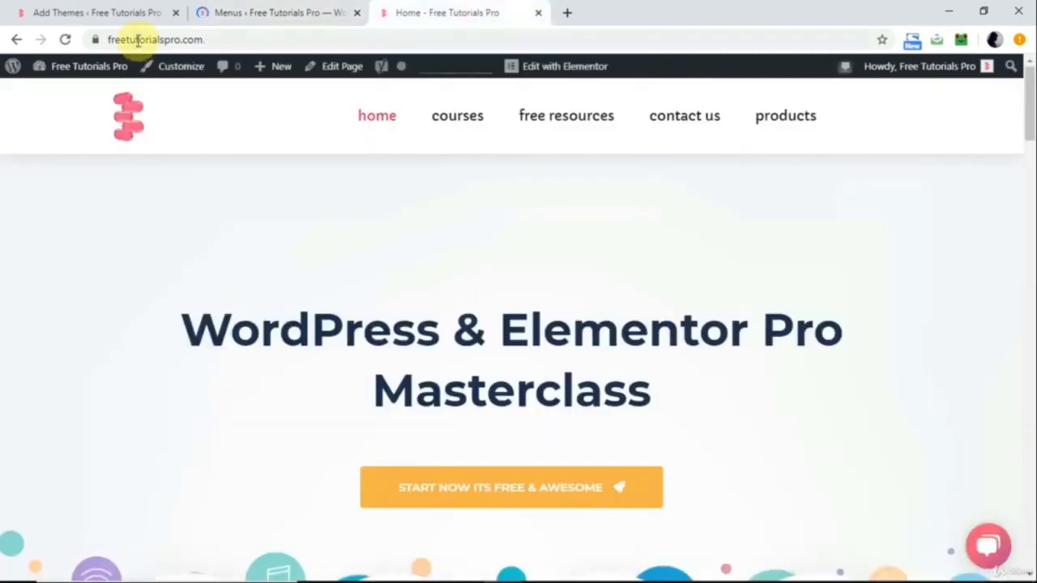
left_click(65, 40)
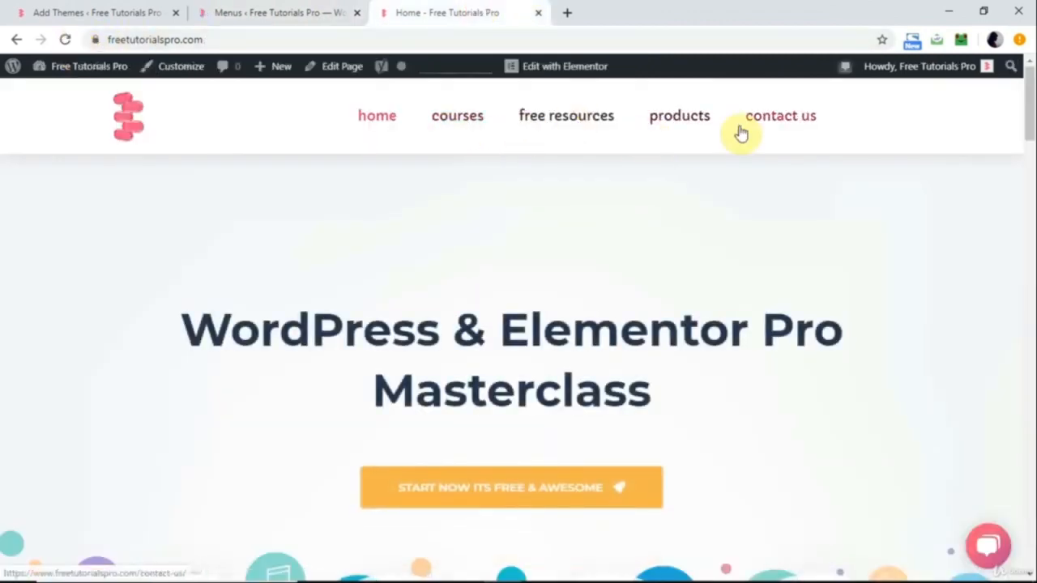
Return to the Menus page, check the posts offered as menu items, and open the custom link form.
left_click(272, 13)
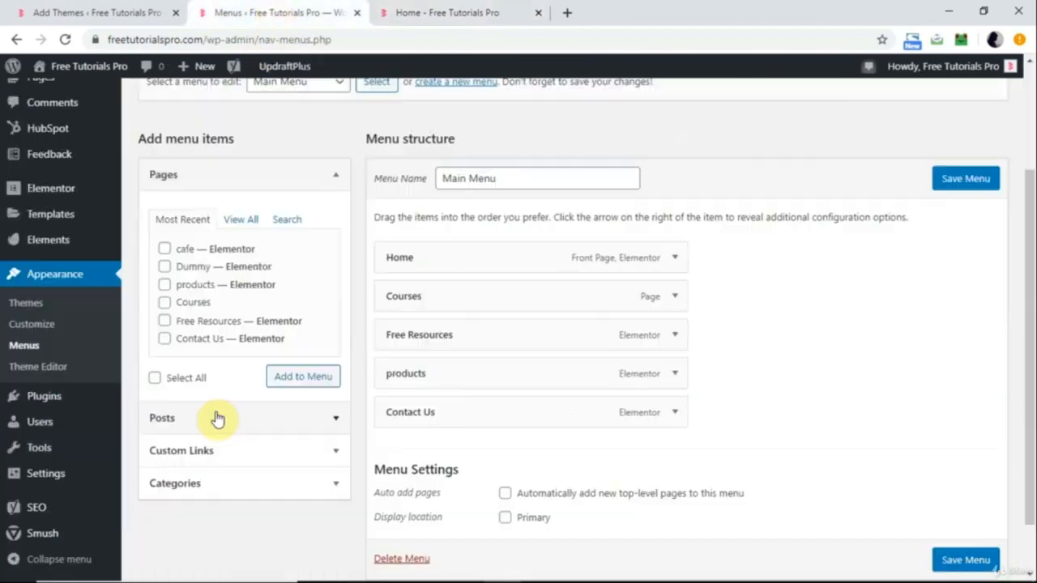
left_click(217, 418)
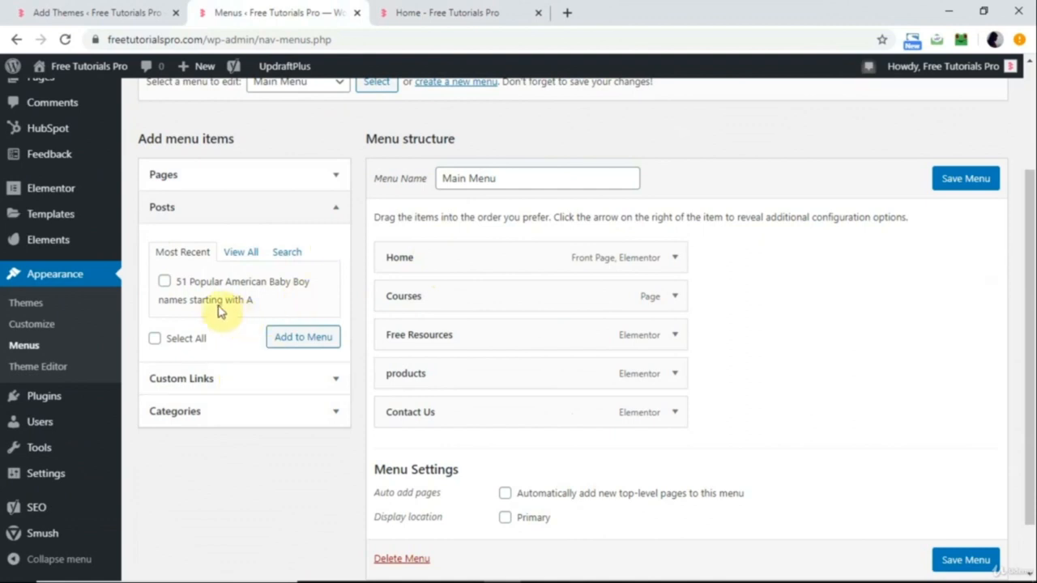
left_click(223, 379)
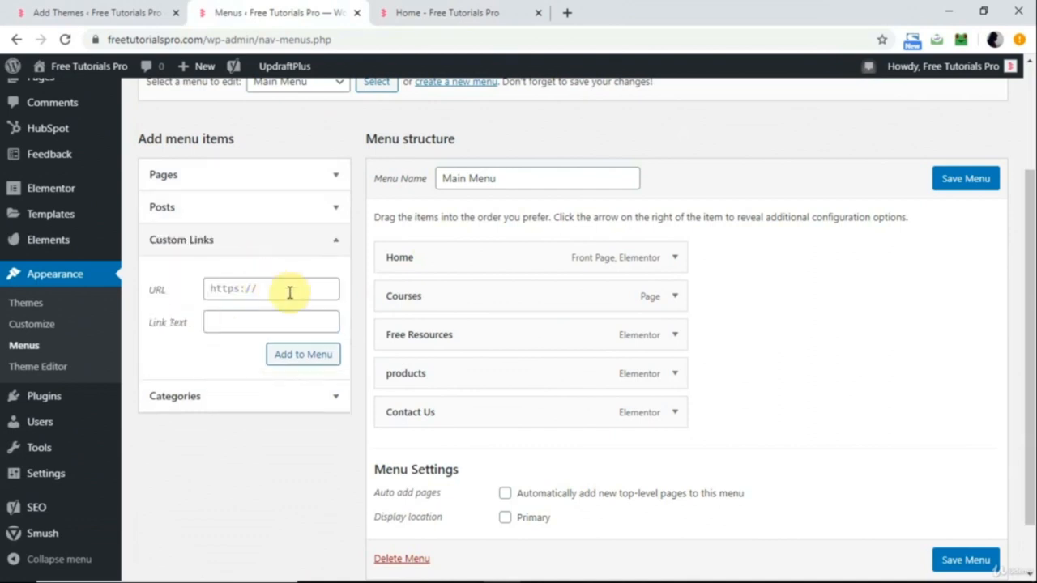
Open elementor.com in a new browser tab, copy its address and close that tab.
left_click(566, 13)
type("elementor.com")
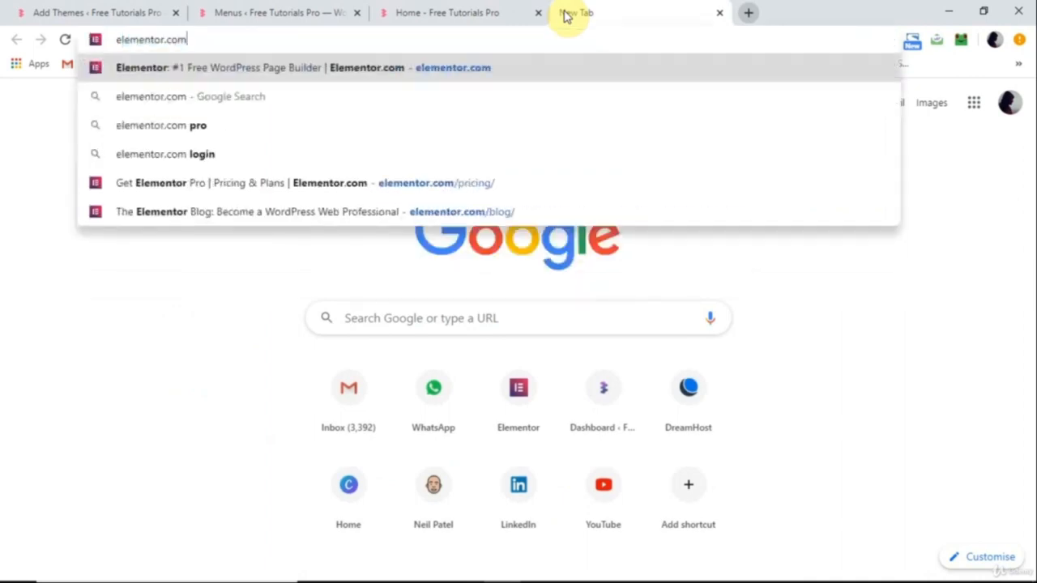
key("Return")
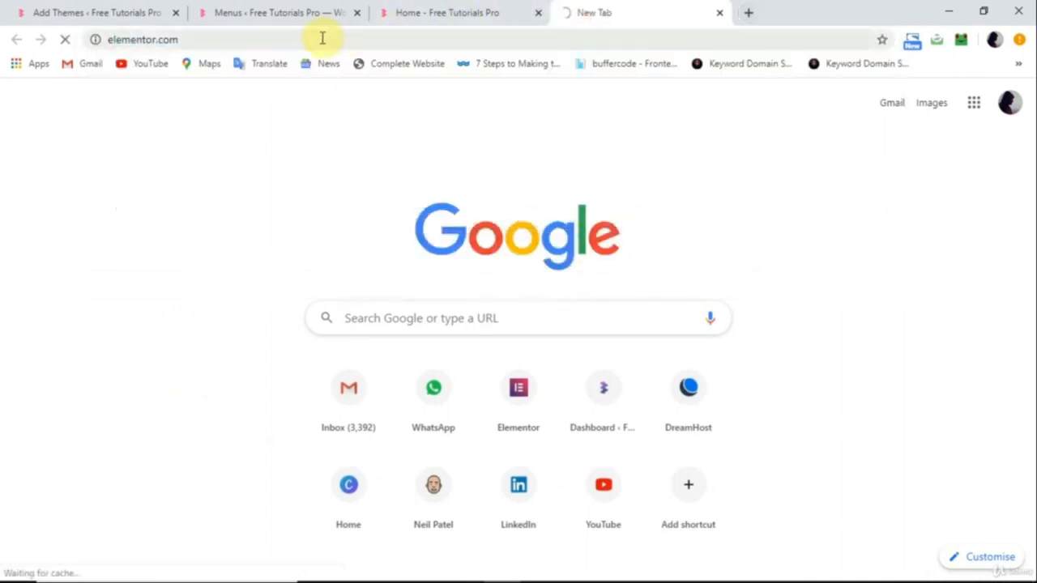
left_click(318, 40)
key("ctrl+c")
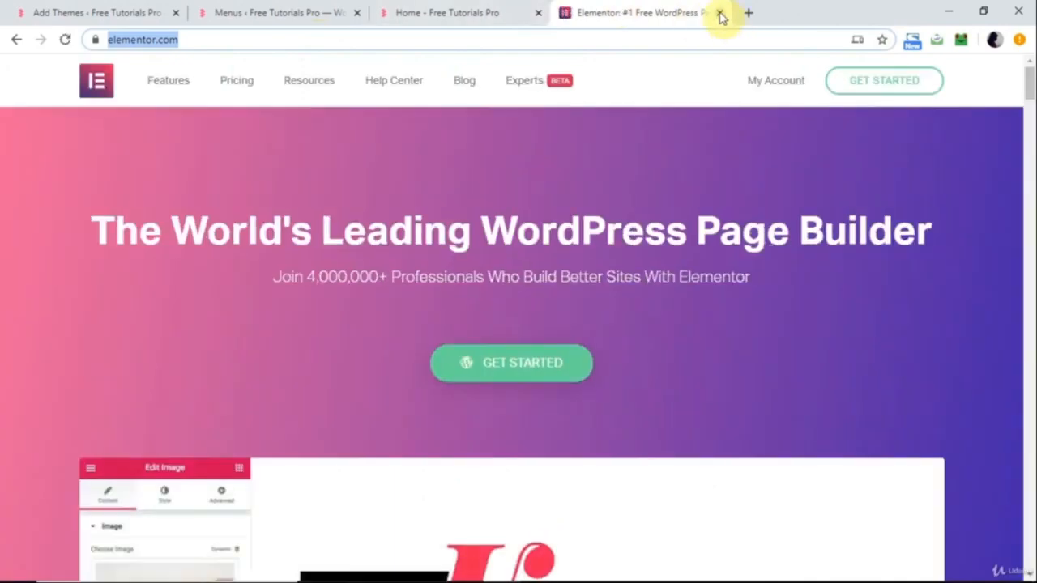
left_click(719, 13)
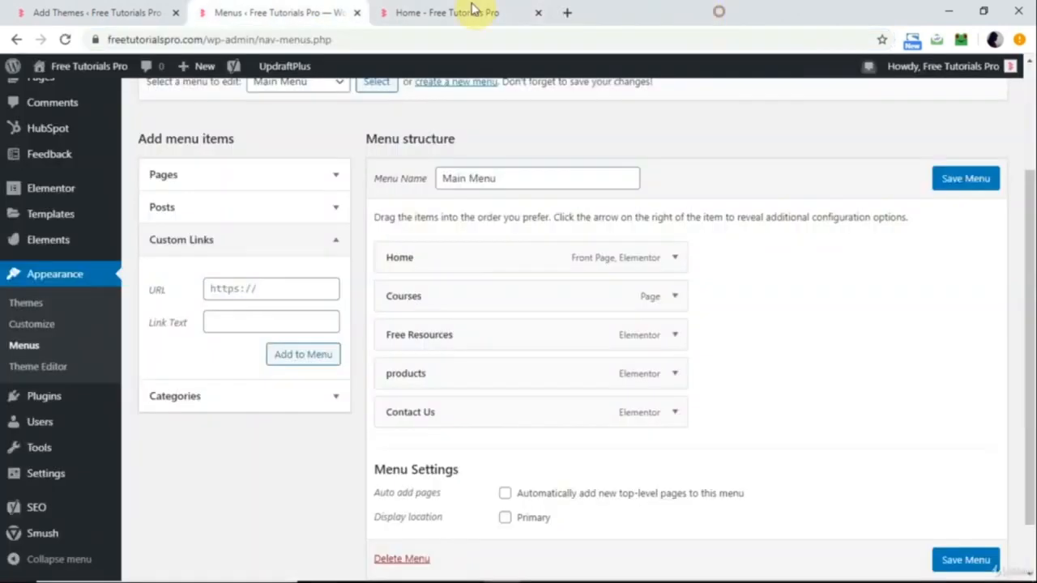
left_click(250, 290)
key("ctrl+v")
left_click(230, 322)
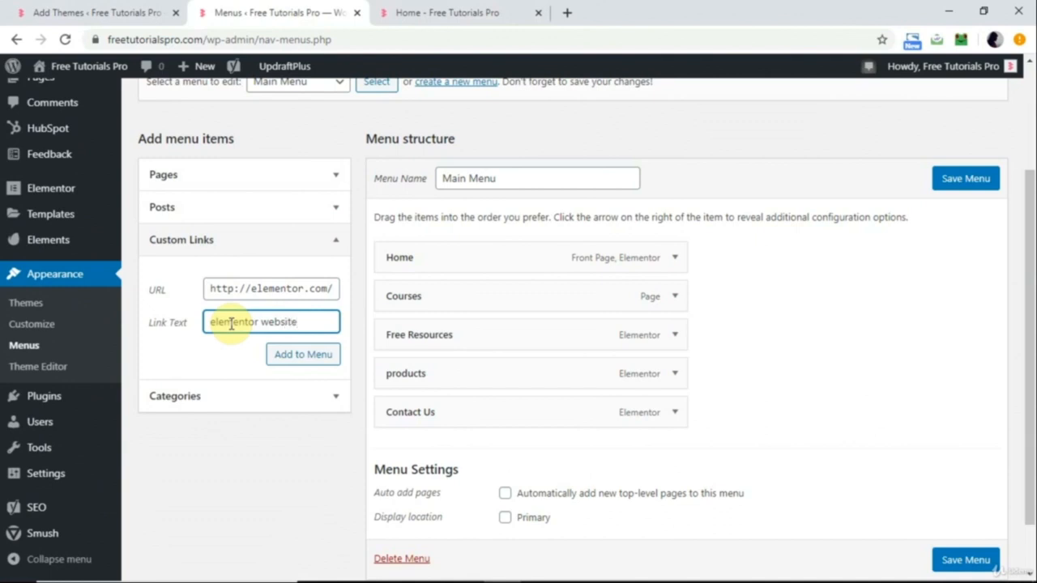
left_click(297, 355)
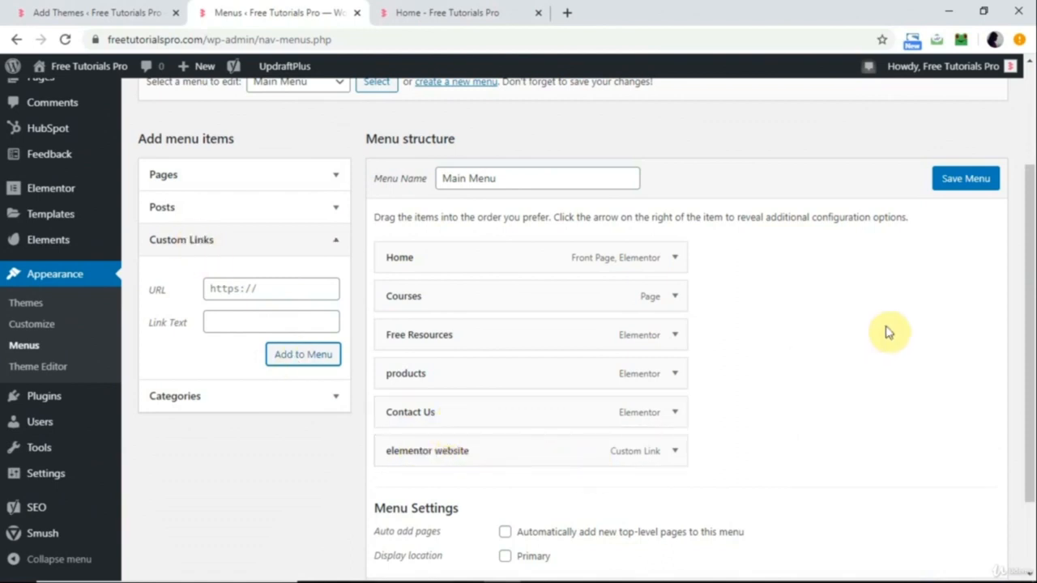
Save the Main Menu with its custom link and reload the live home page.
left_click(976, 187)
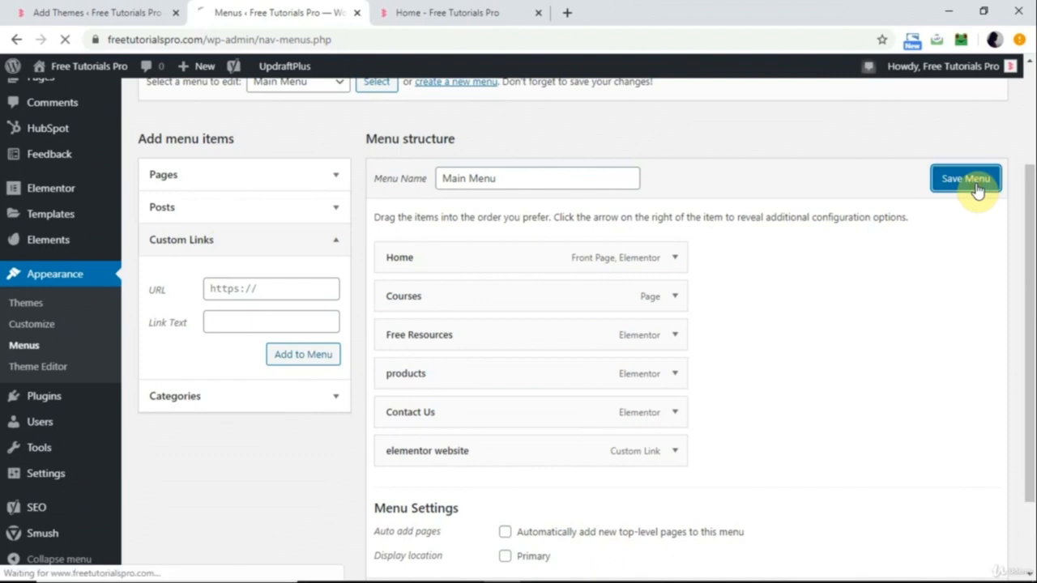
left_click(438, 17)
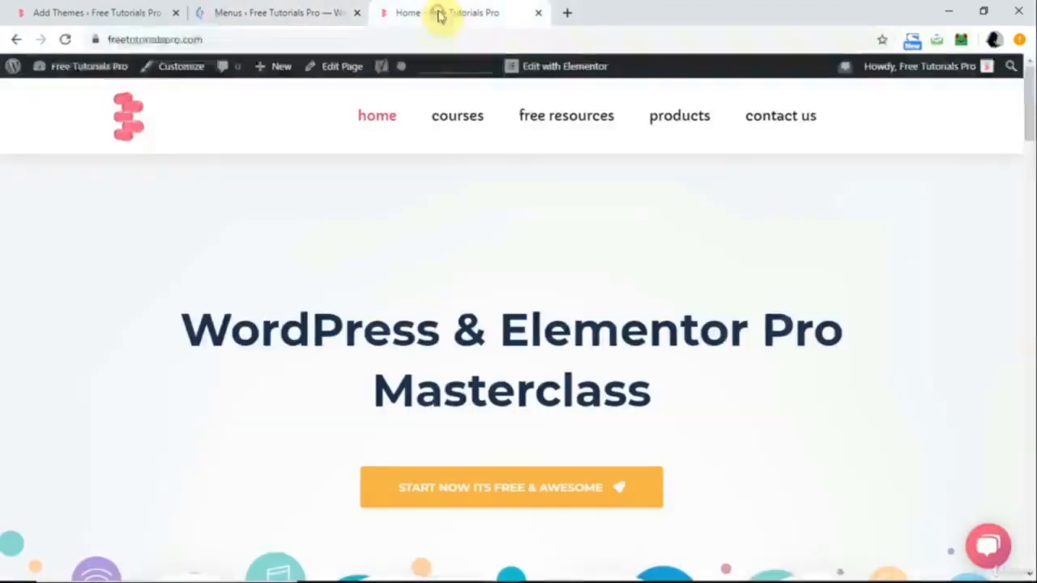
left_click(66, 41)
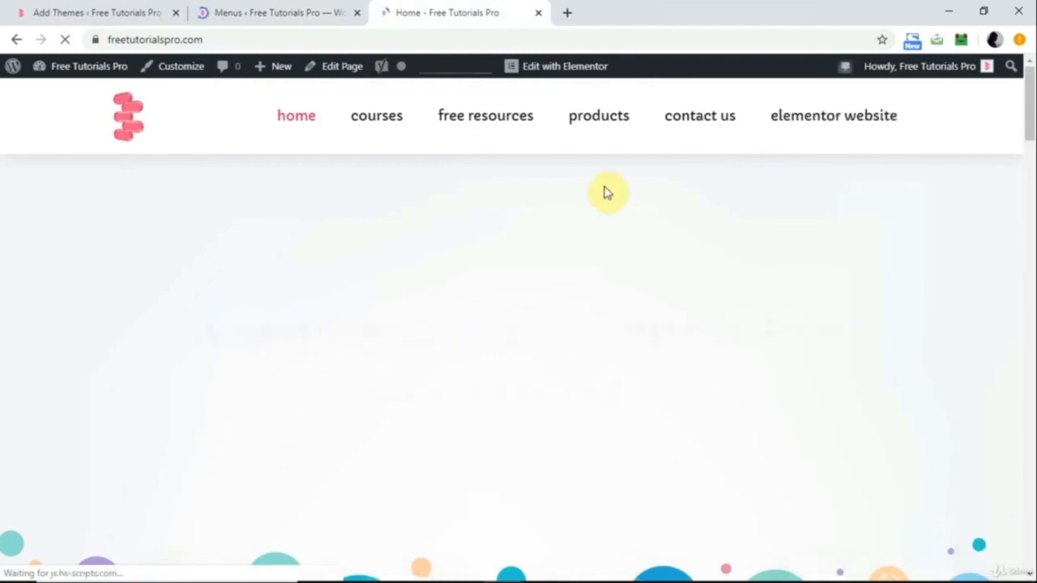
Test the elementor website link in the home page header and close the browser tab it opens.
left_click(844, 117)
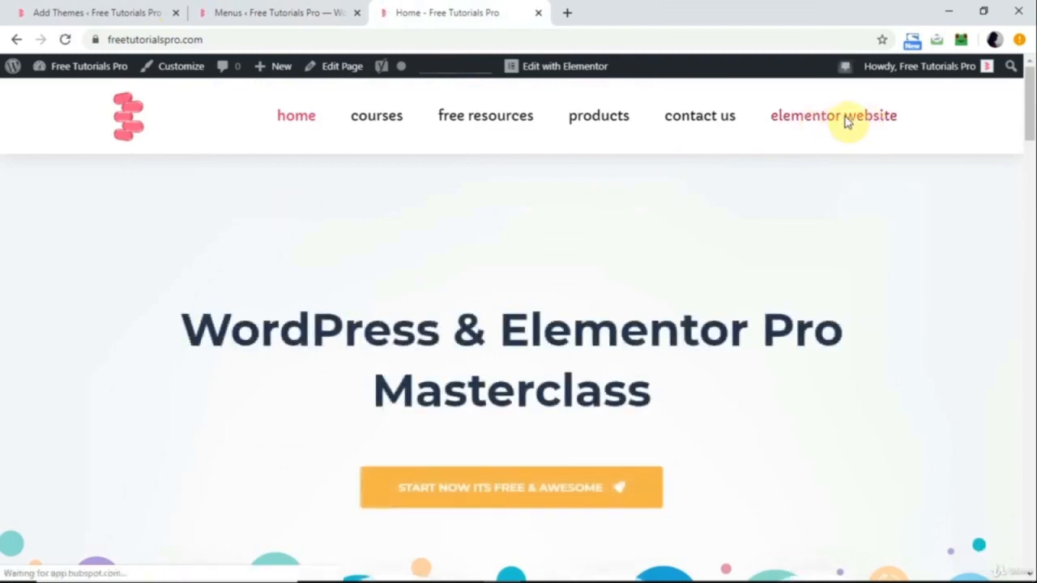
right_click(828, 120)
left_click(850, 128)
left_click(705, 12)
left_click(727, 12)
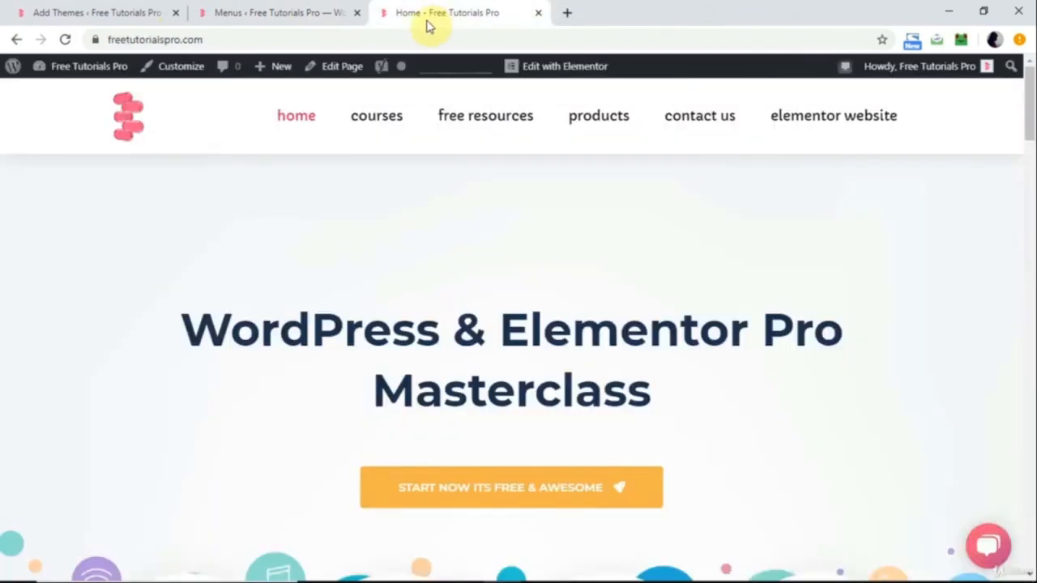
Return to the Menus page and check which menus can be selected for editing, keeping Main Menu selected.
left_click(269, 7)
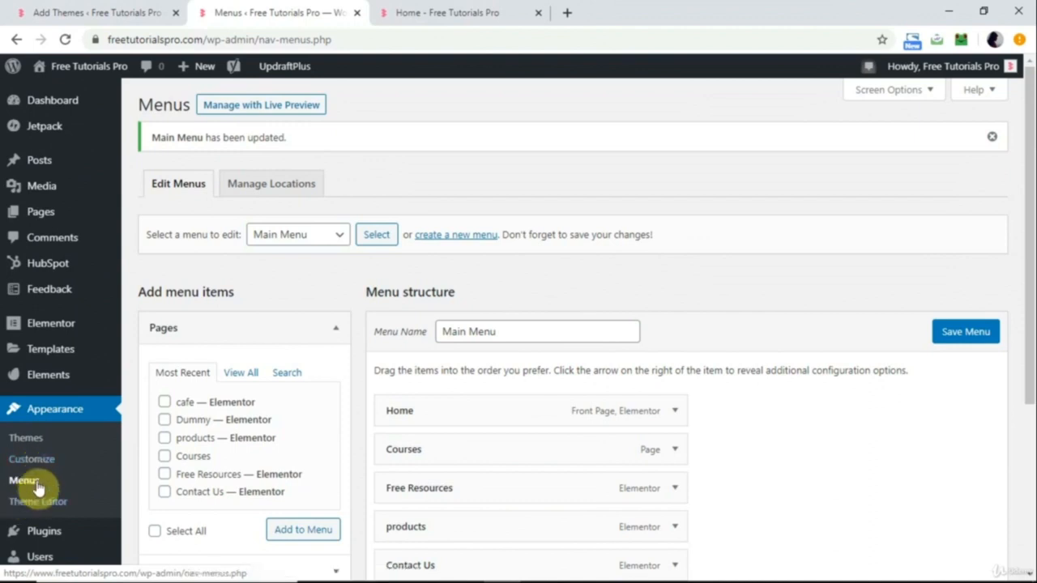
left_click(343, 239)
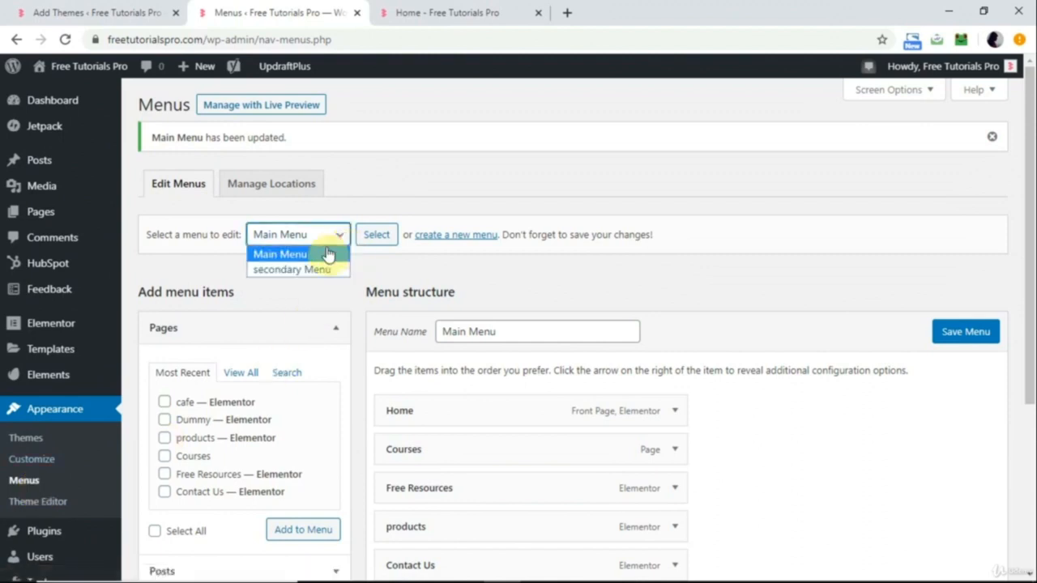
left_click(303, 305)
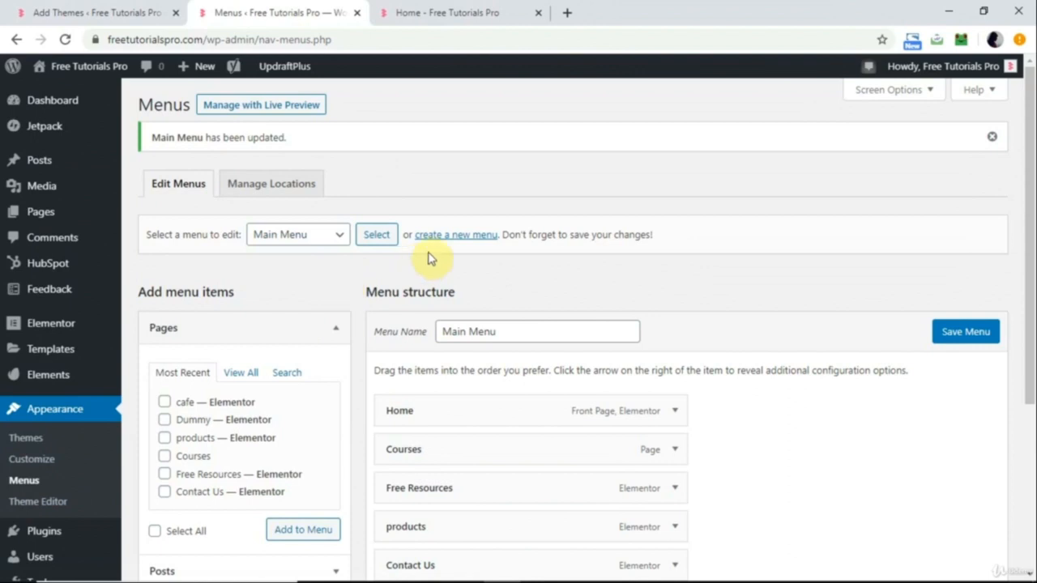
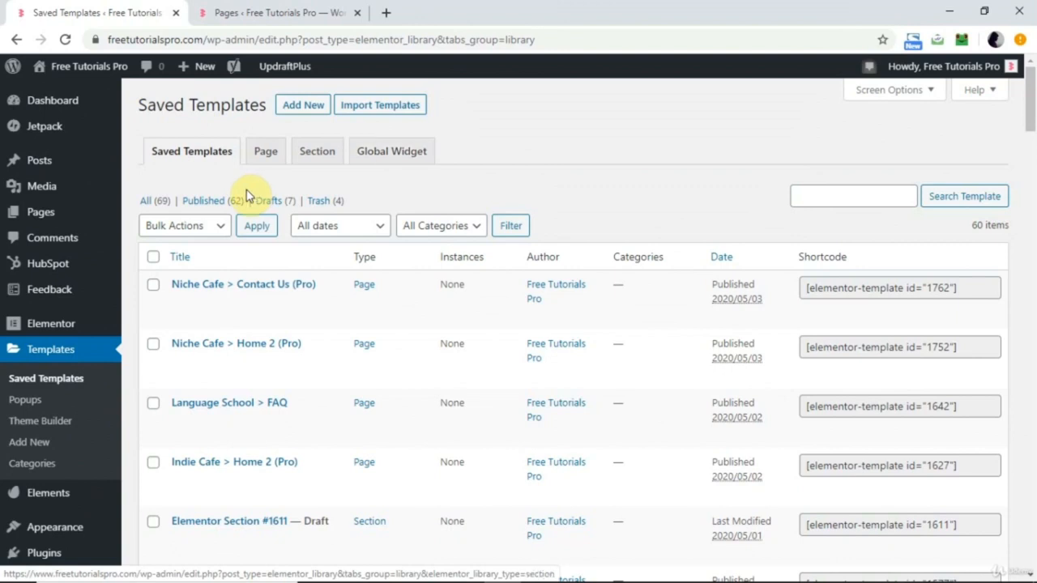
List all Elementor templates and look through their names and types.
left_click(146, 204)
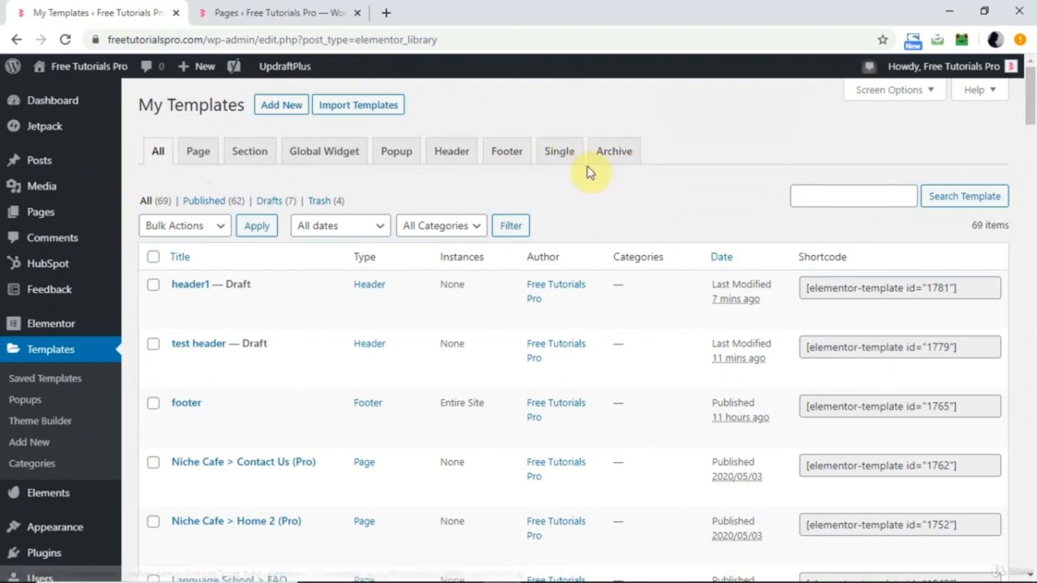
scroll(332, 278, "down", 10)
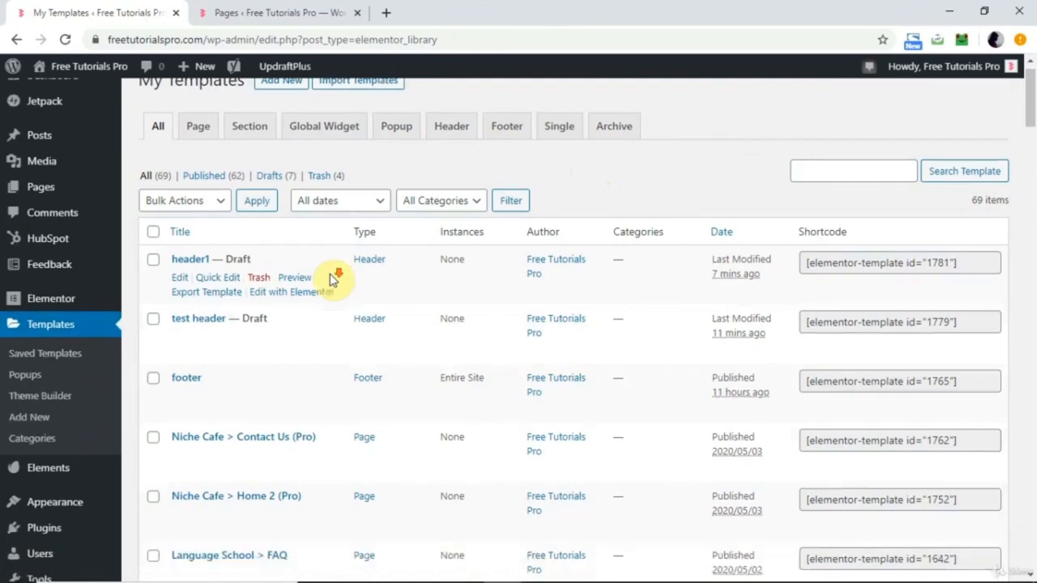
scroll(332, 280, "down", 20)
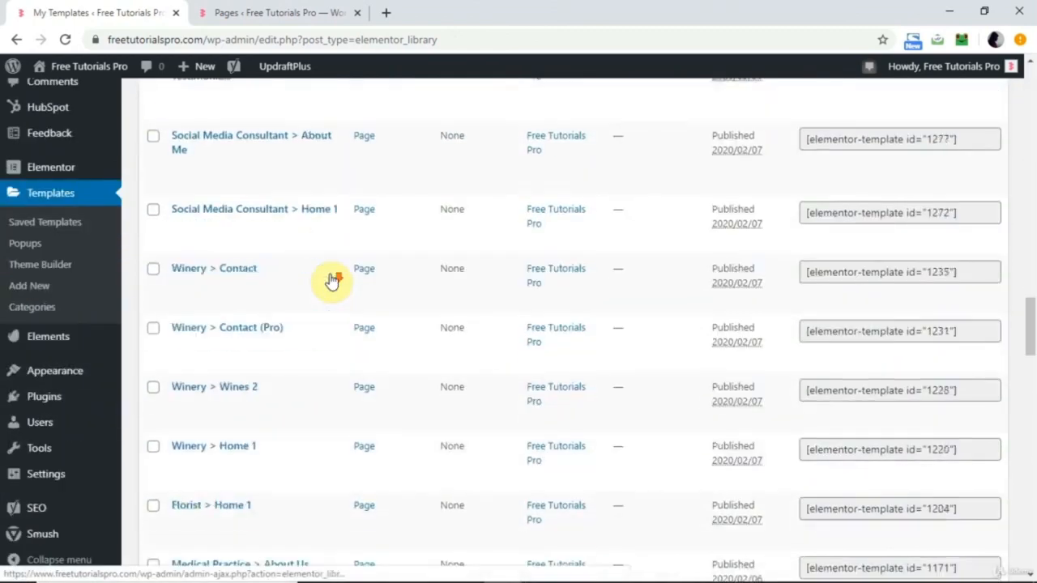
scroll(332, 280, "down", 1)
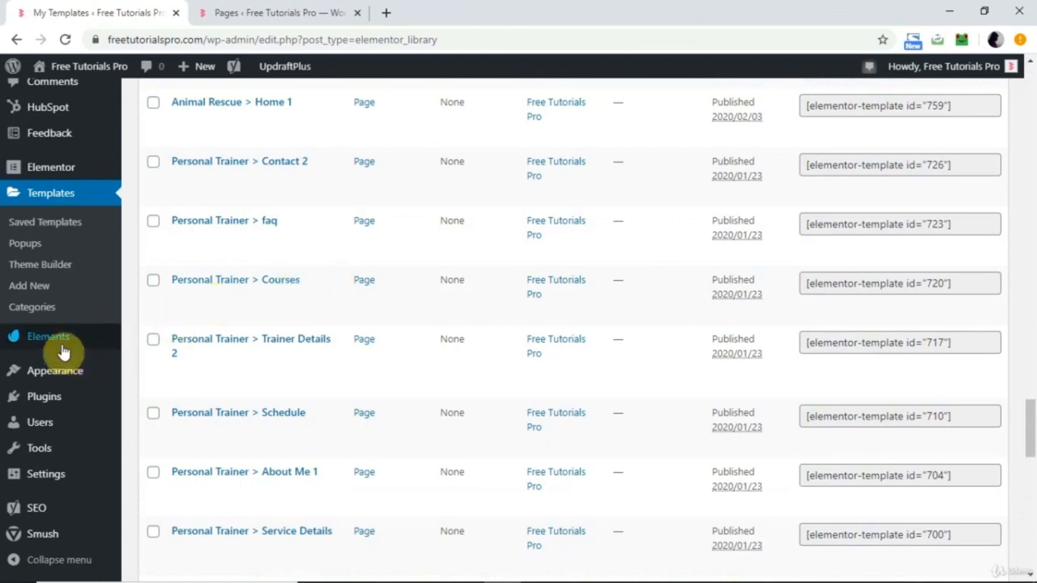
mouse_move(66, 348)
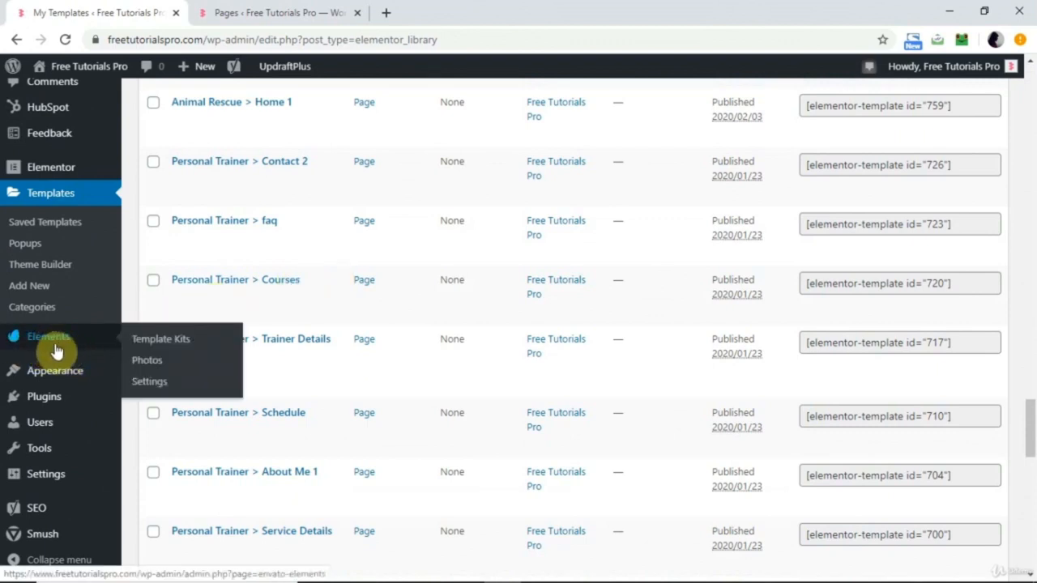
scroll(338, 277, "up", 10)
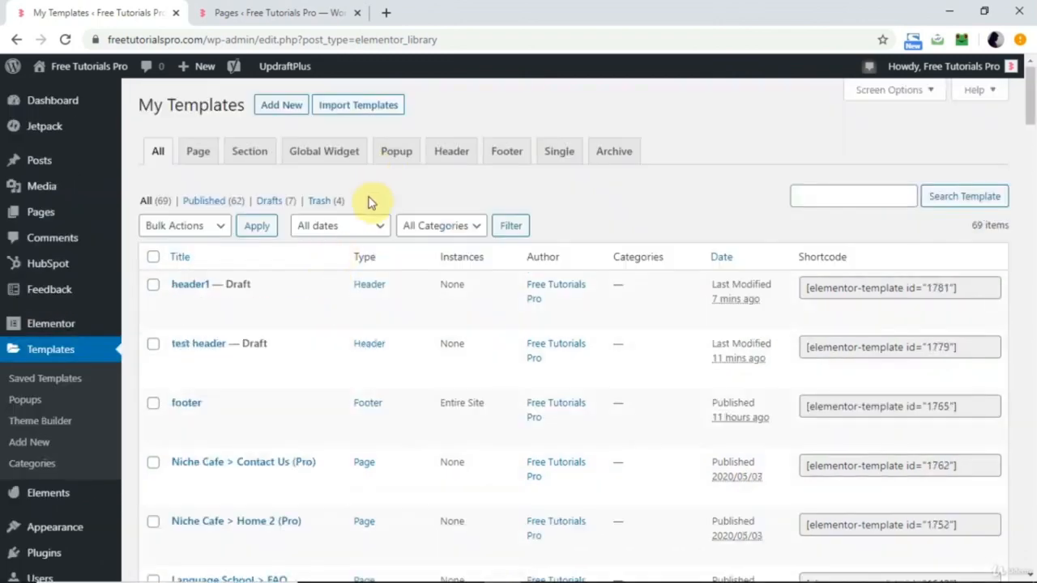
Create a new Elementor template of type Header named "test".
left_click(293, 113)
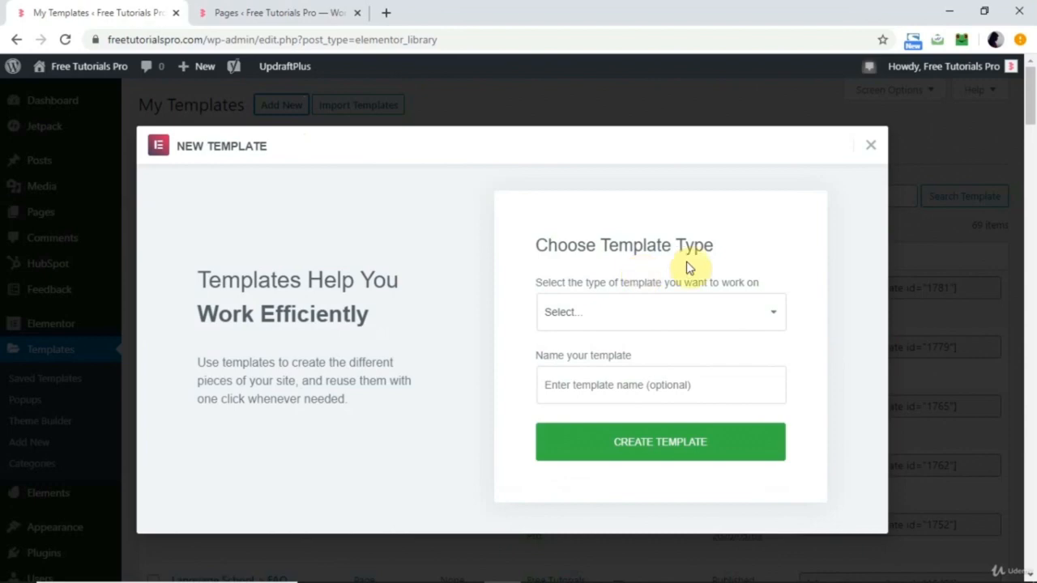
left_click(725, 321)
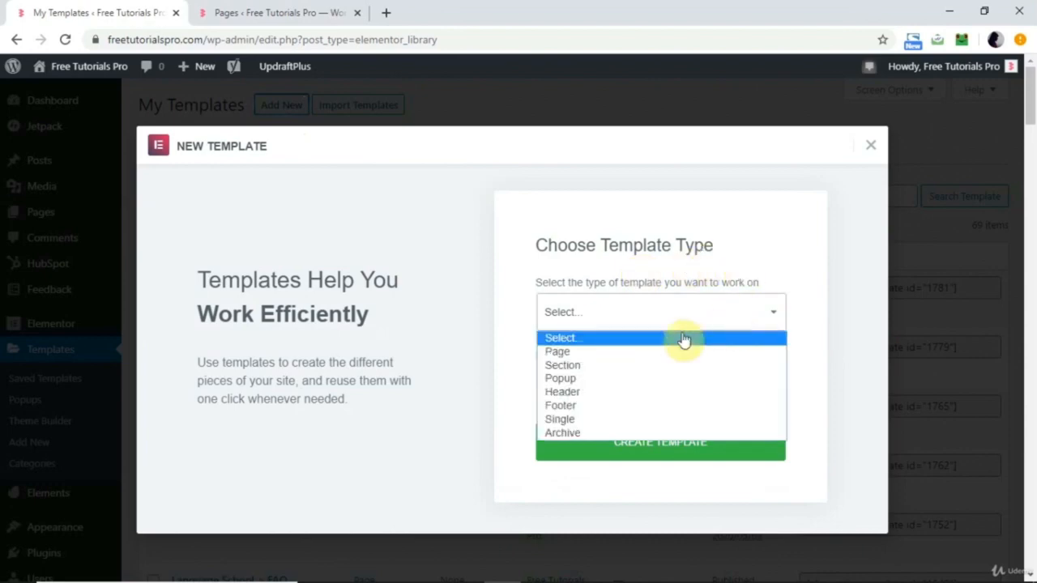
left_click(614, 397)
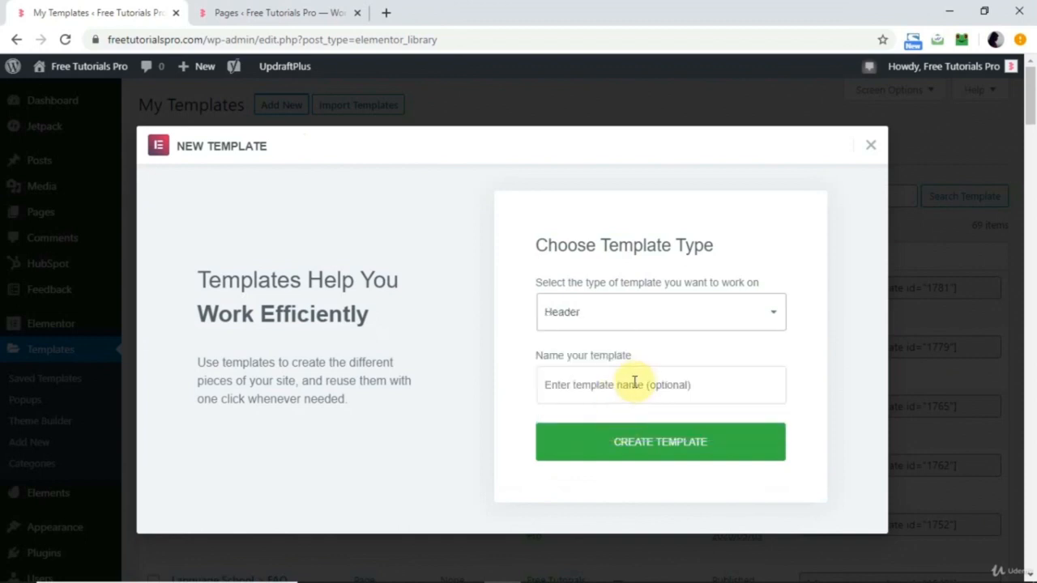
left_click(632, 384)
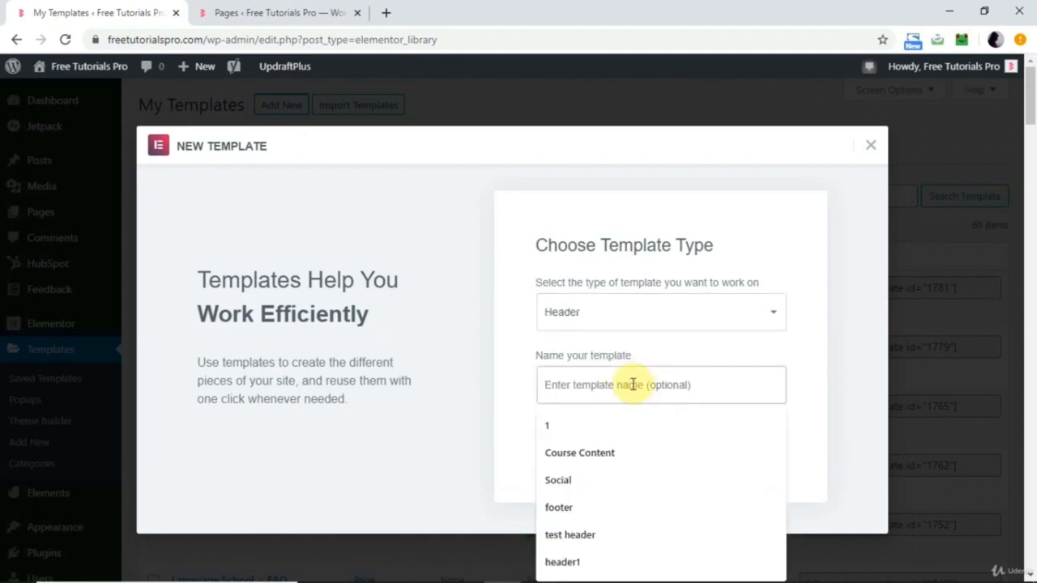
type("test")
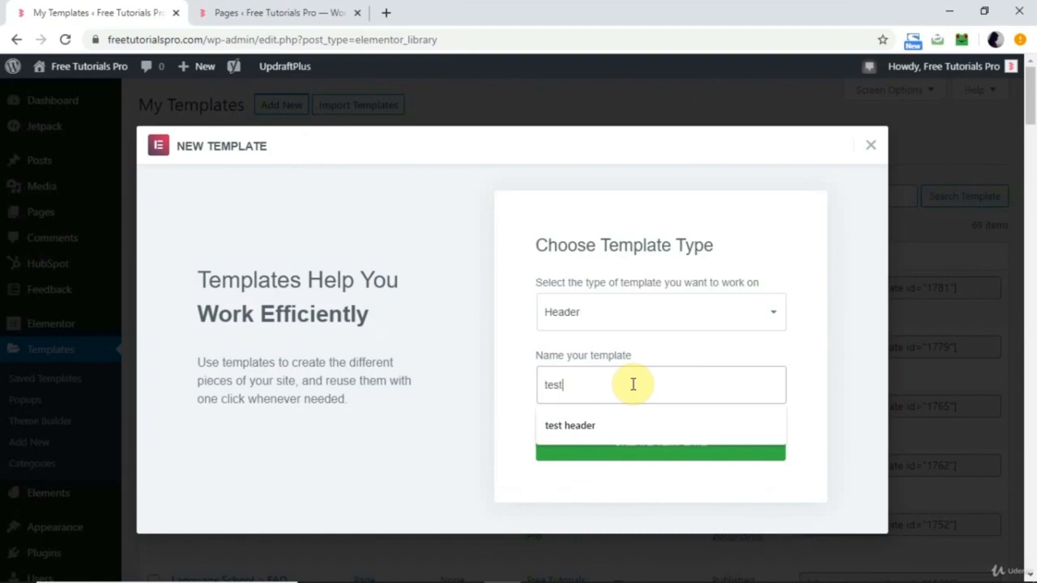
left_click(505, 399)
left_click(660, 444)
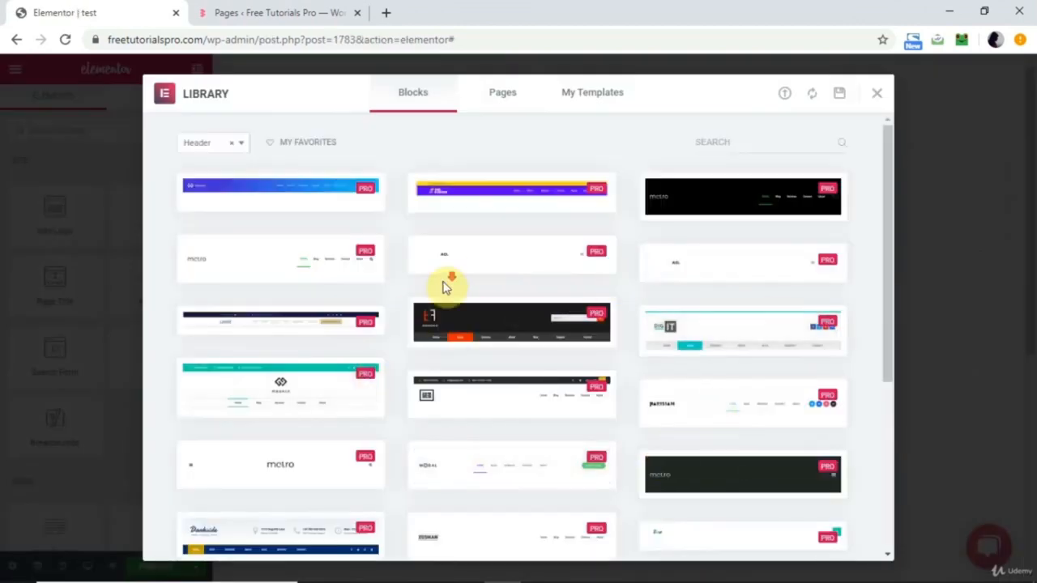
Browse the header blocks in the template library and look through the available block categories.
scroll(444, 287, "down", 5)
scroll(444, 287, "up", 5)
left_click(240, 143)
scroll(210, 260, "down", 3)
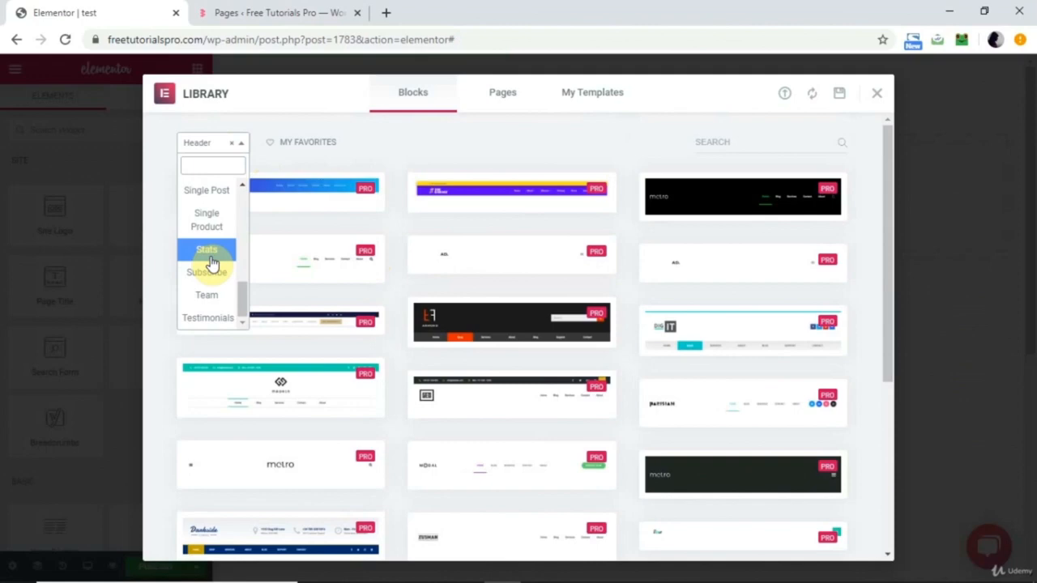
Browse the block categories and the Header blocks in the template library.
scroll(213, 261, "up", 5)
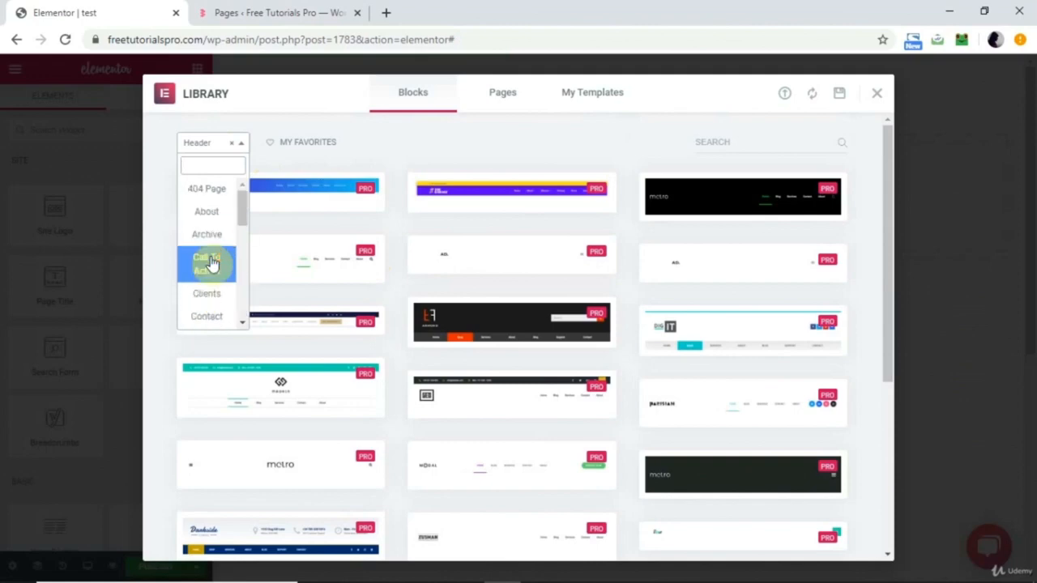
scroll(212, 263, "down", 3)
scroll(209, 265, "down", 3)
scroll(210, 259, "up", 6)
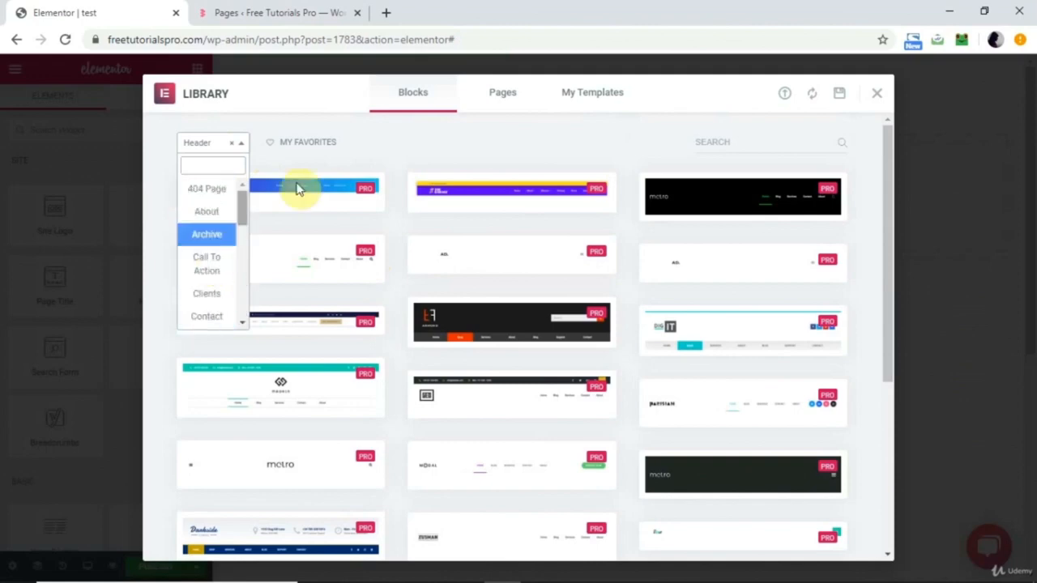
left_click(420, 152)
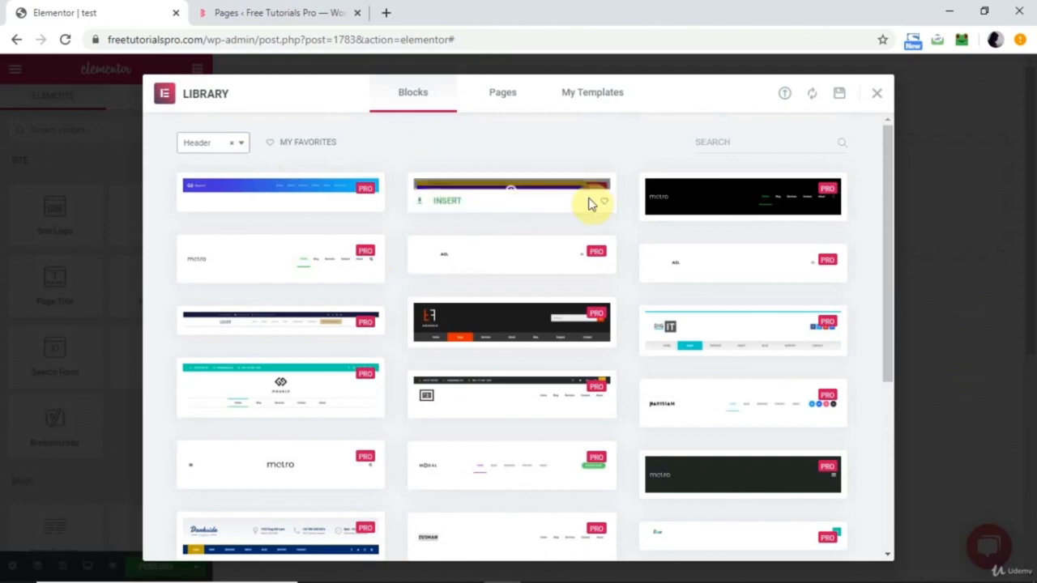
mouse_move(483, 199)
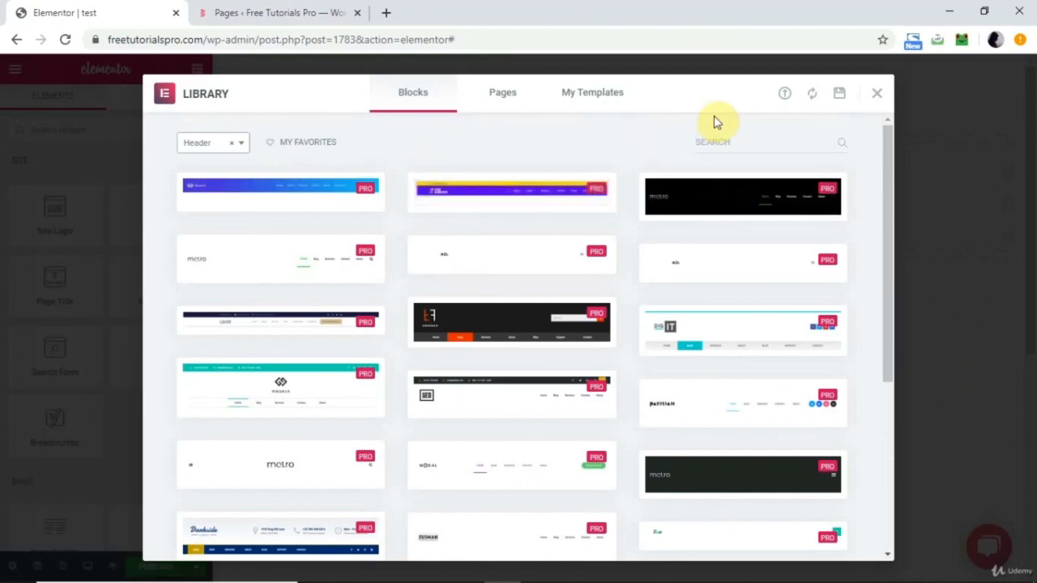
Look through the saved templates under My Templates and close the template library.
left_click(596, 95)
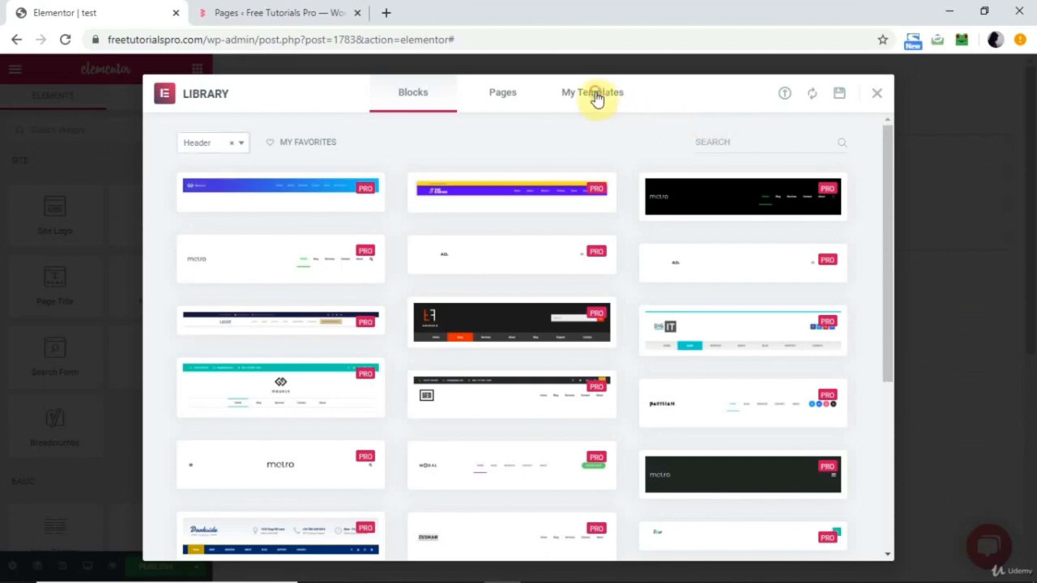
scroll(438, 377, "down", 5)
scroll(441, 381, "down", 10)
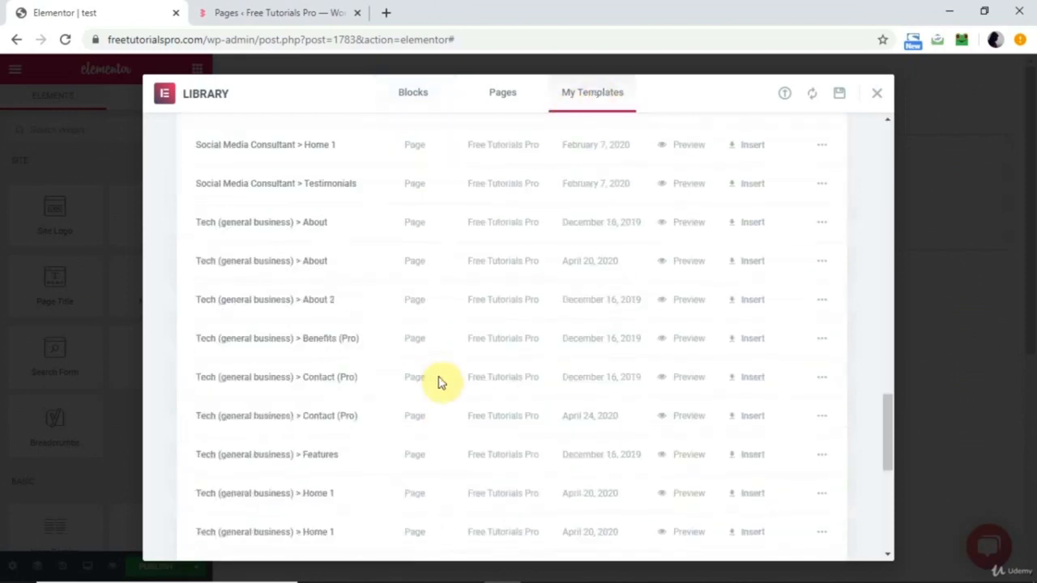
scroll(441, 380, "up", 15)
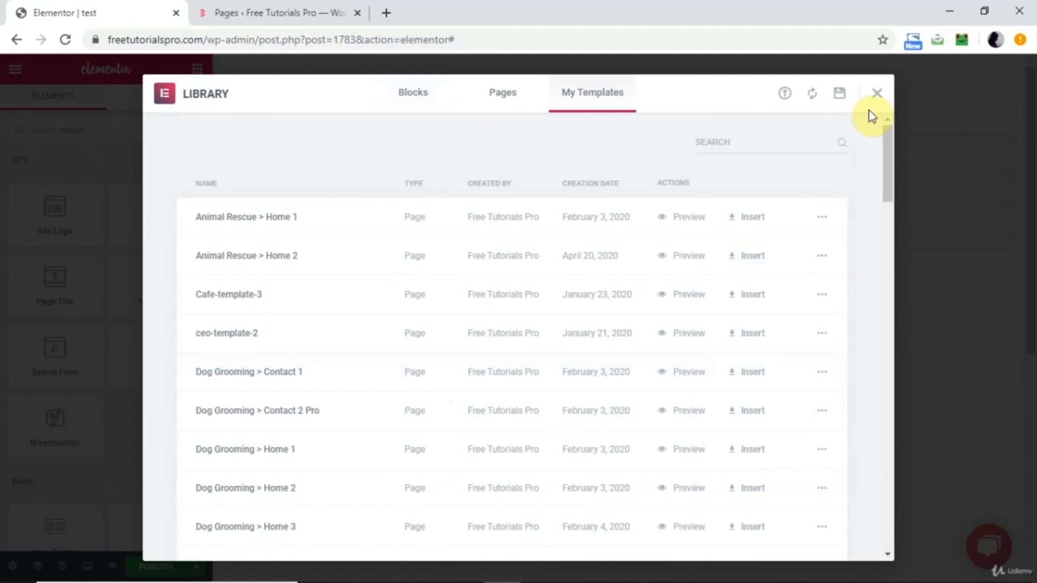
left_click(878, 97)
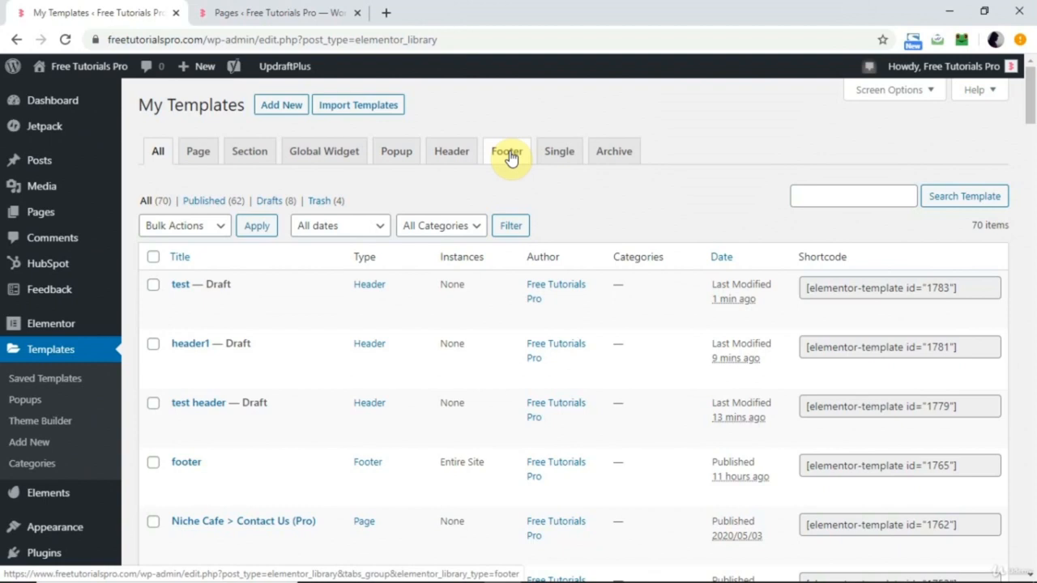
Create a new WordPress page titled "Test" and open it for editing with Elementor.
scroll(370, 323, "down", 3)
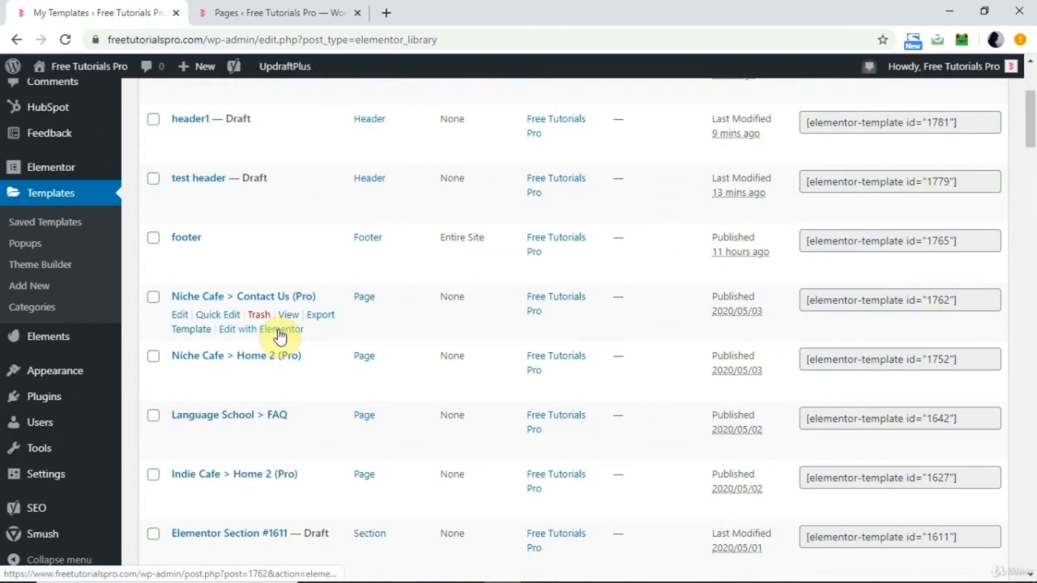
left_click(272, 13)
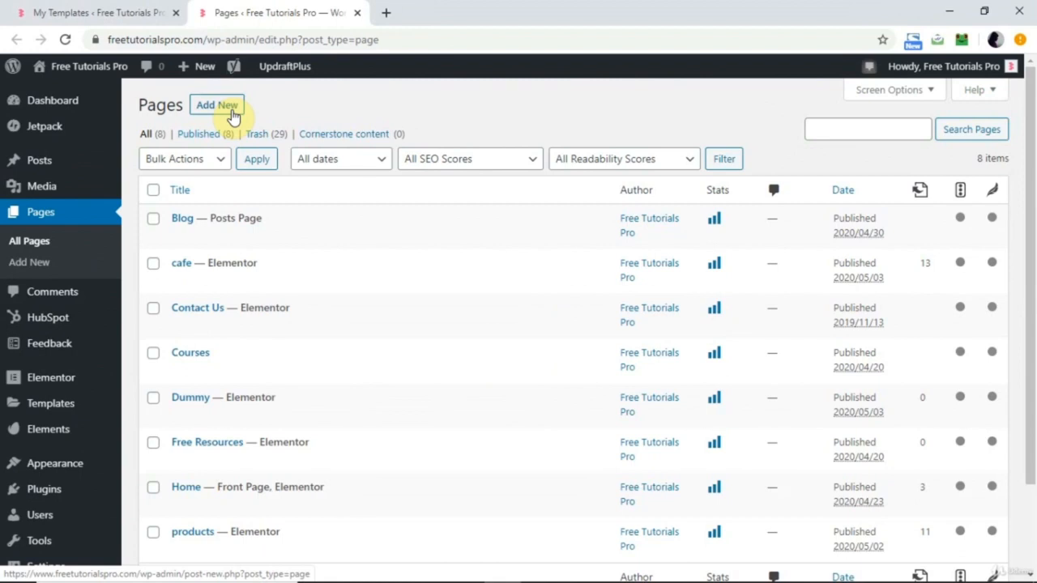
left_click(226, 113)
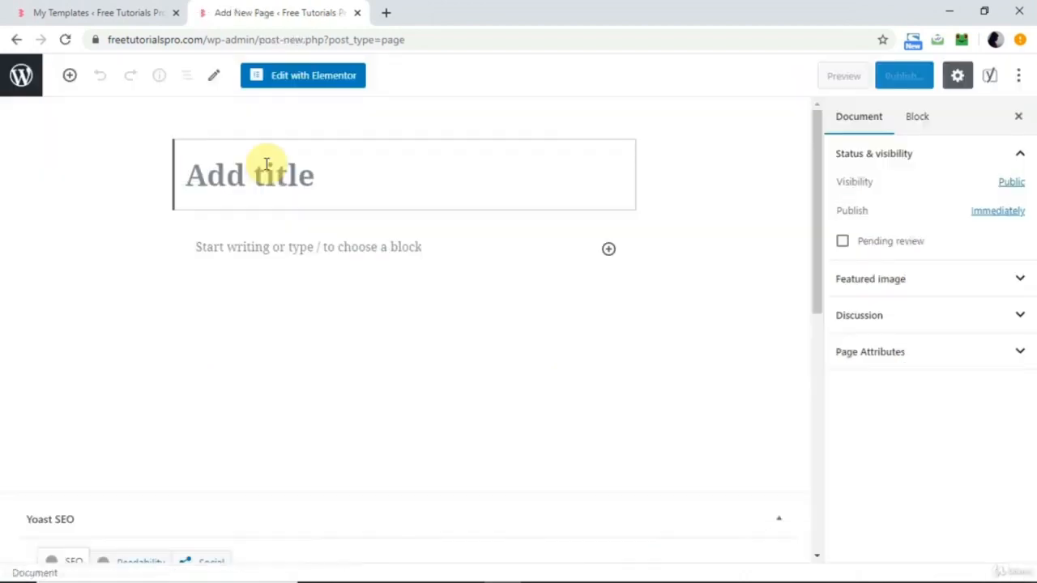
type("Test")
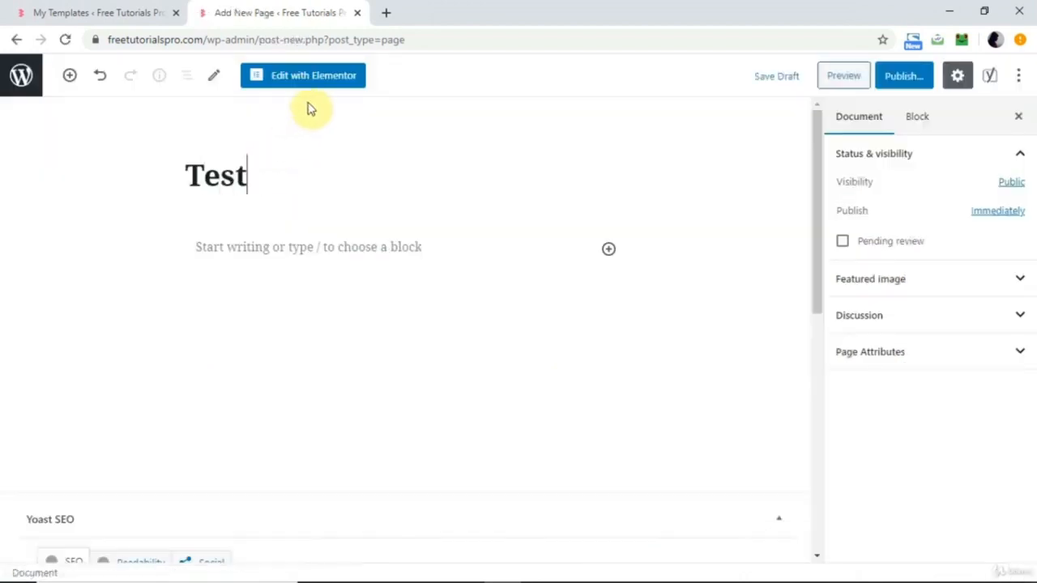
left_click(332, 78)
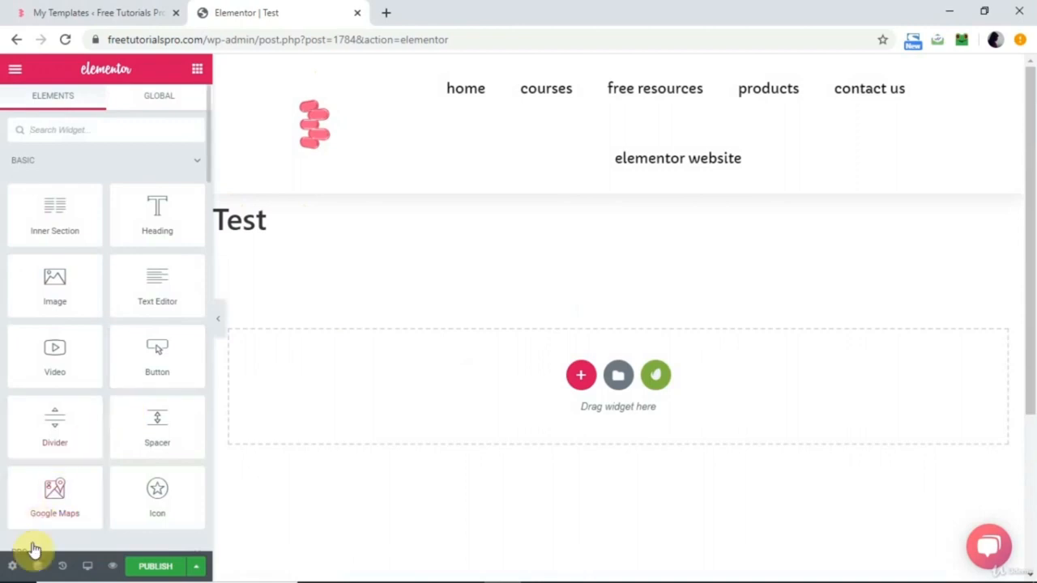
Set the page layout of the Test page to Elementor Full Width.
left_click(13, 568)
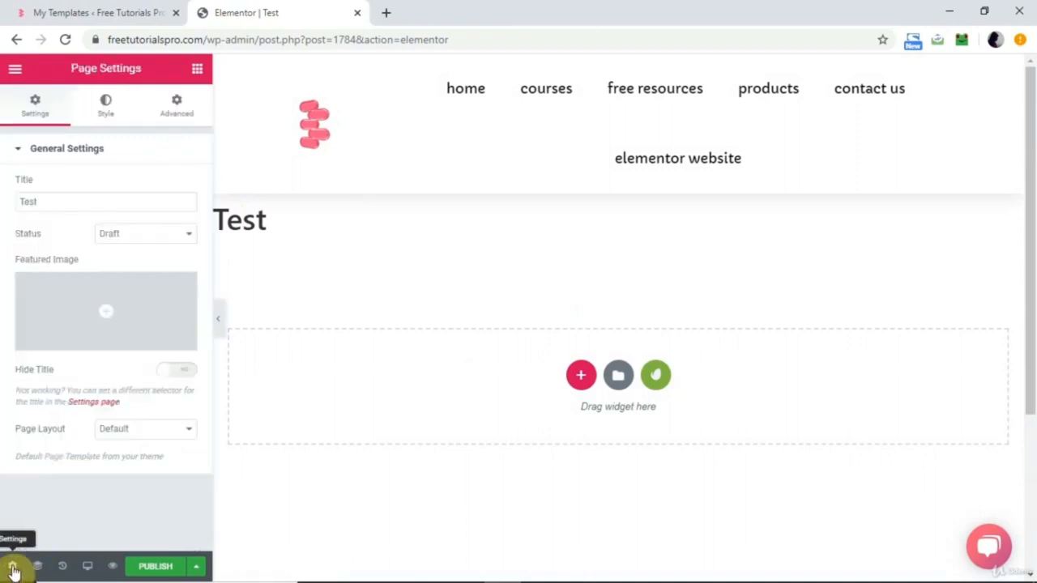
left_click(138, 433)
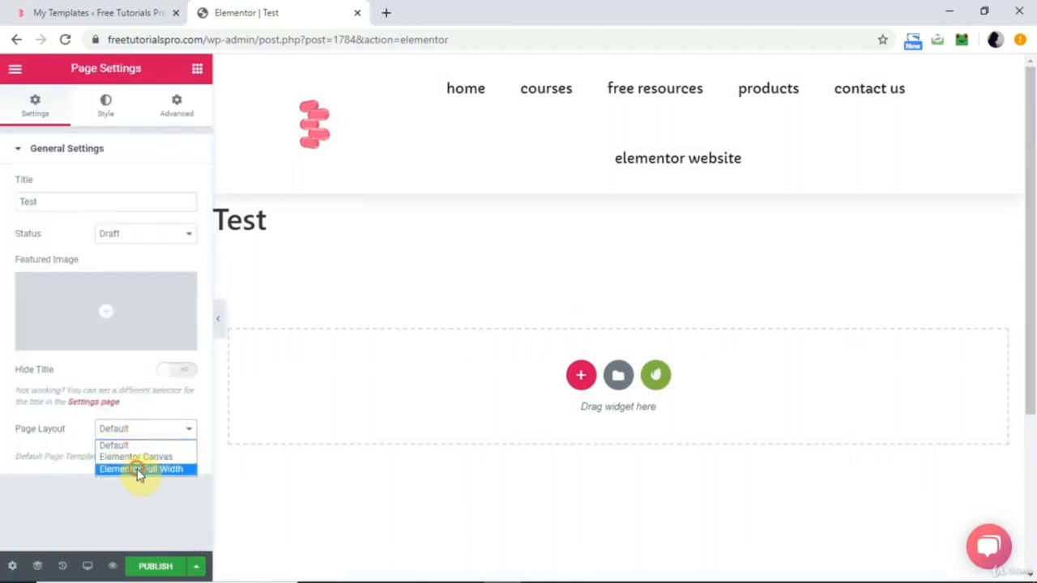
left_click(140, 470)
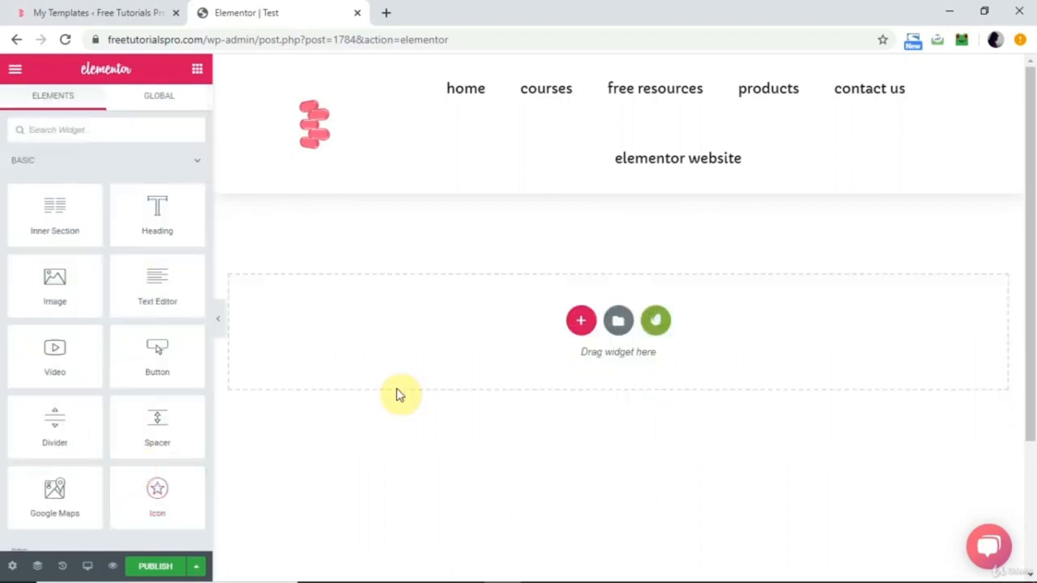
Add a one-column section and, below it, a three-column section with its first column slightly narrowed.
left_click(579, 323)
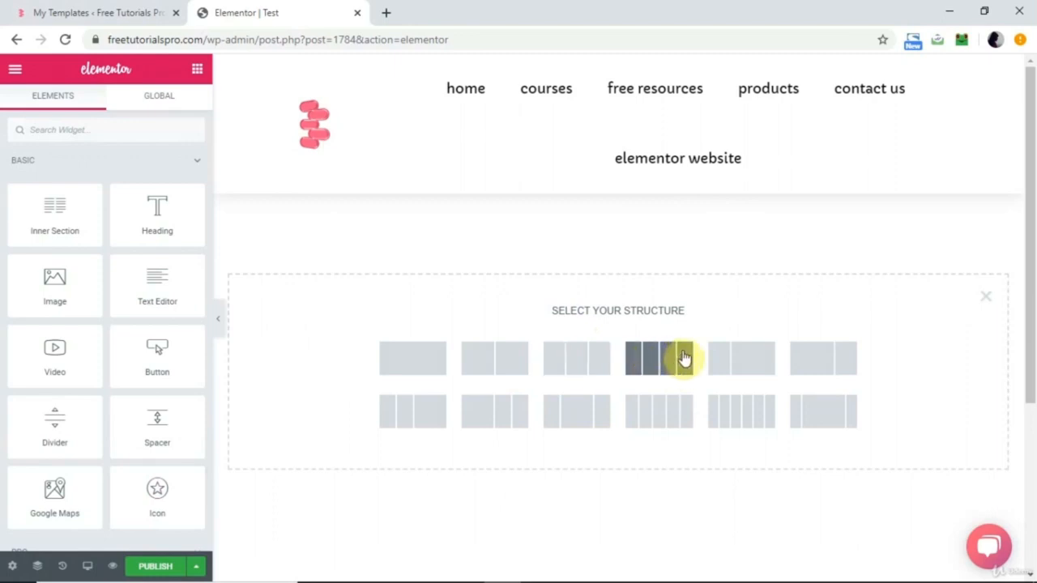
left_click(420, 365)
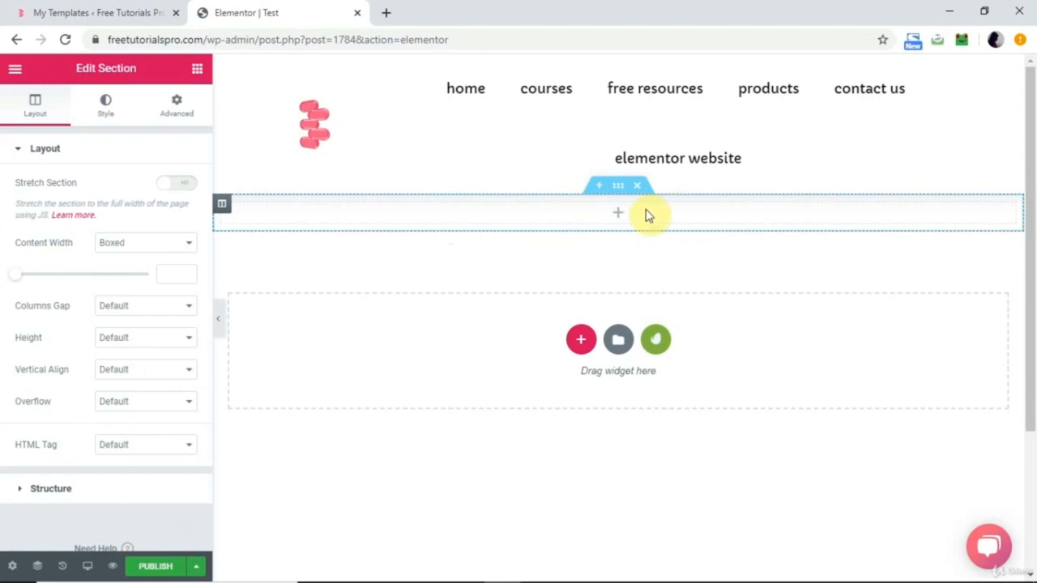
left_click(579, 340)
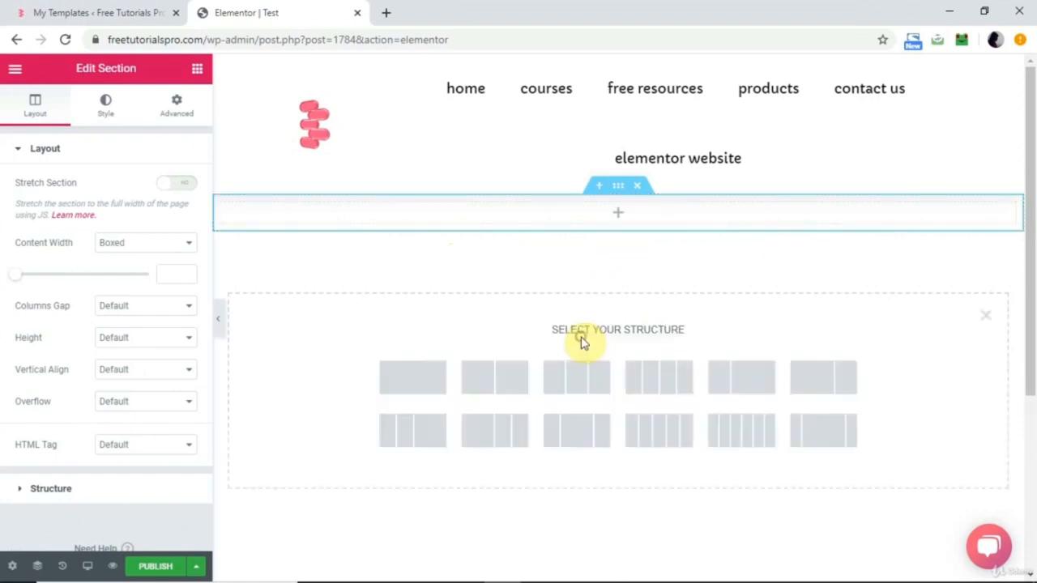
left_click(577, 392)
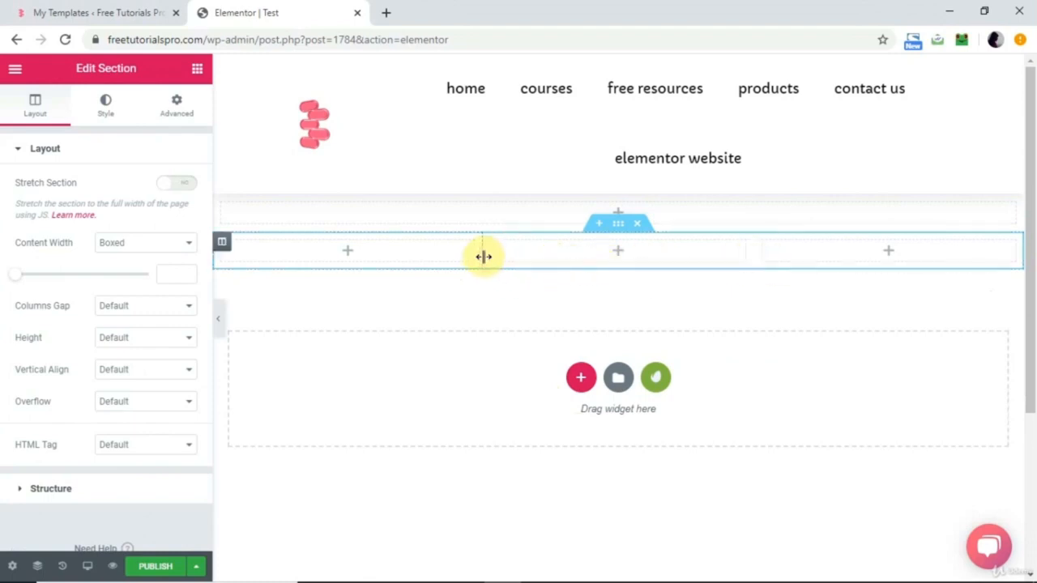
left_click_drag(483, 256, 461, 257)
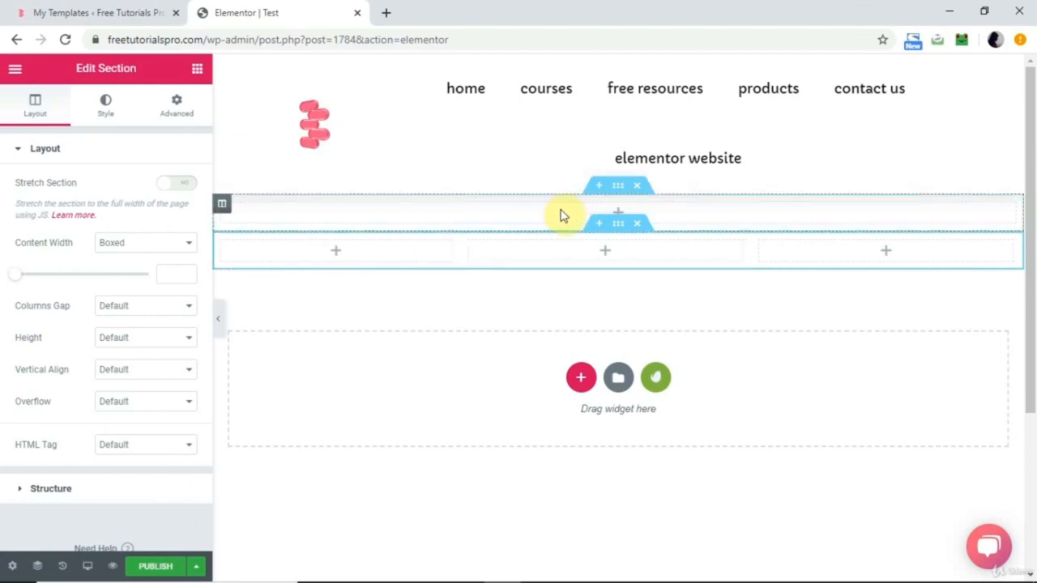
Open the Navigator and inspect the columns contained in both sections.
left_click(619, 213)
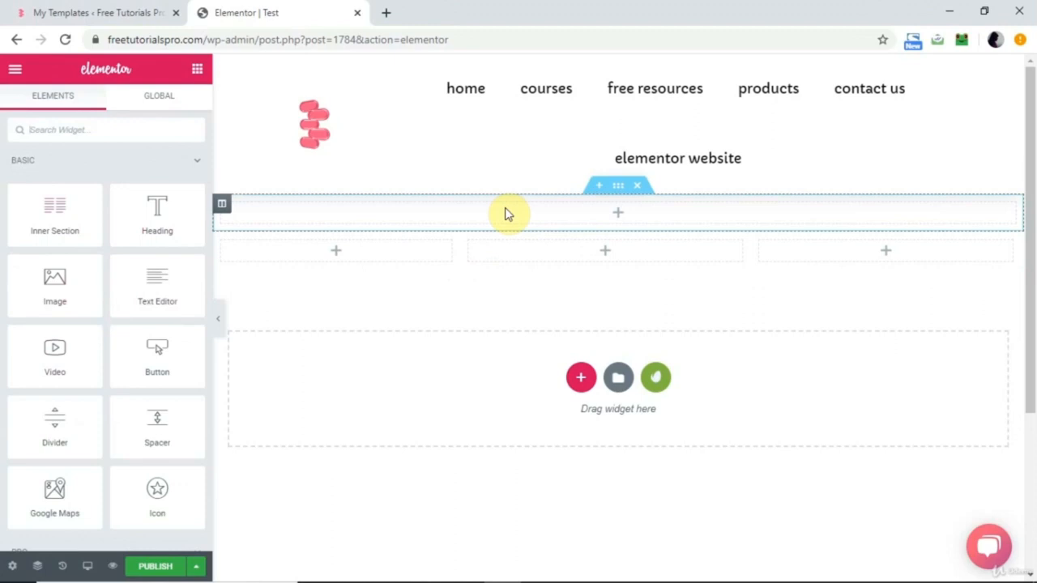
right_click(621, 192)
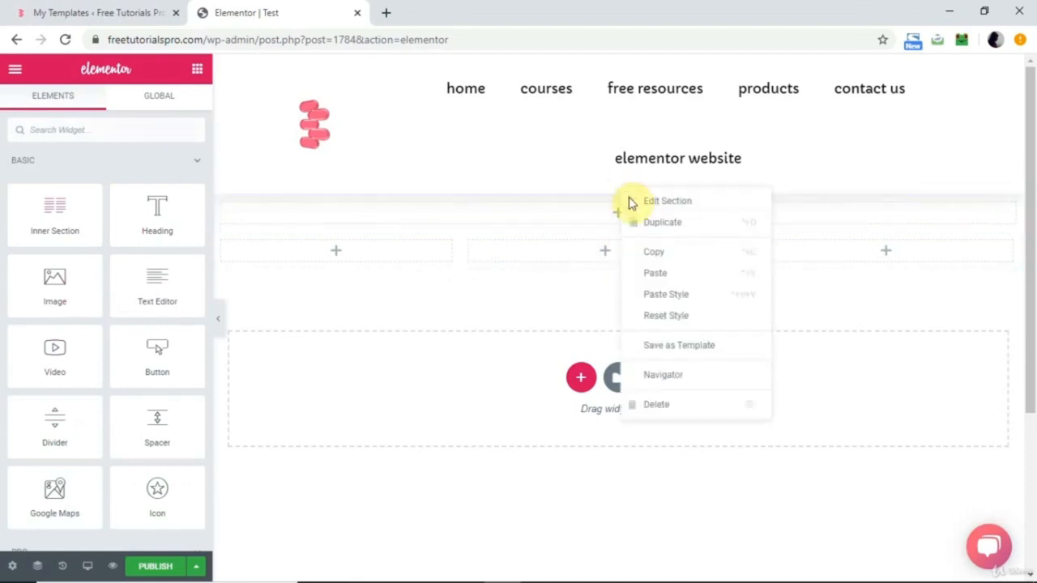
left_click(656, 376)
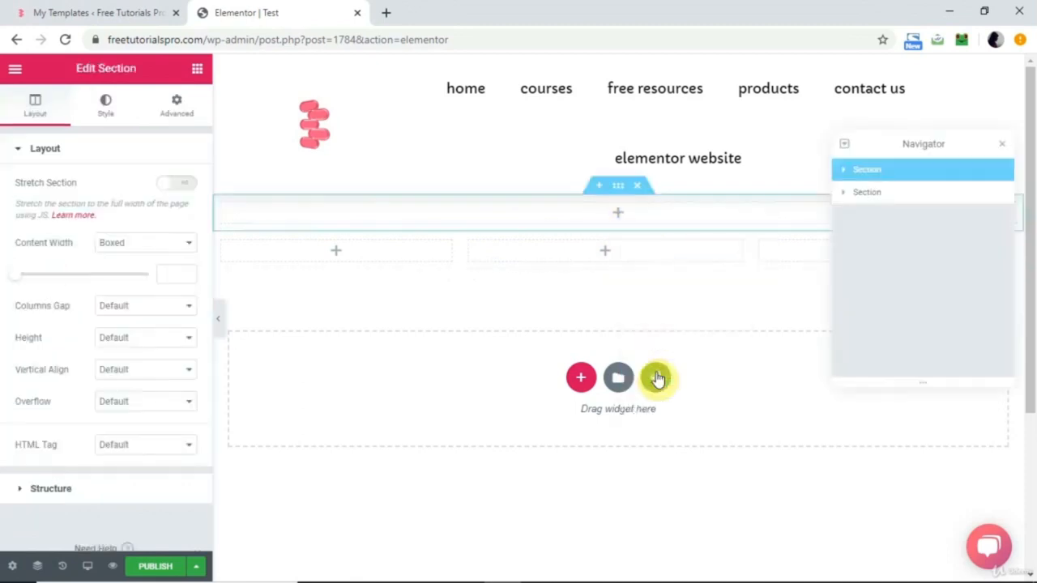
left_click(842, 172)
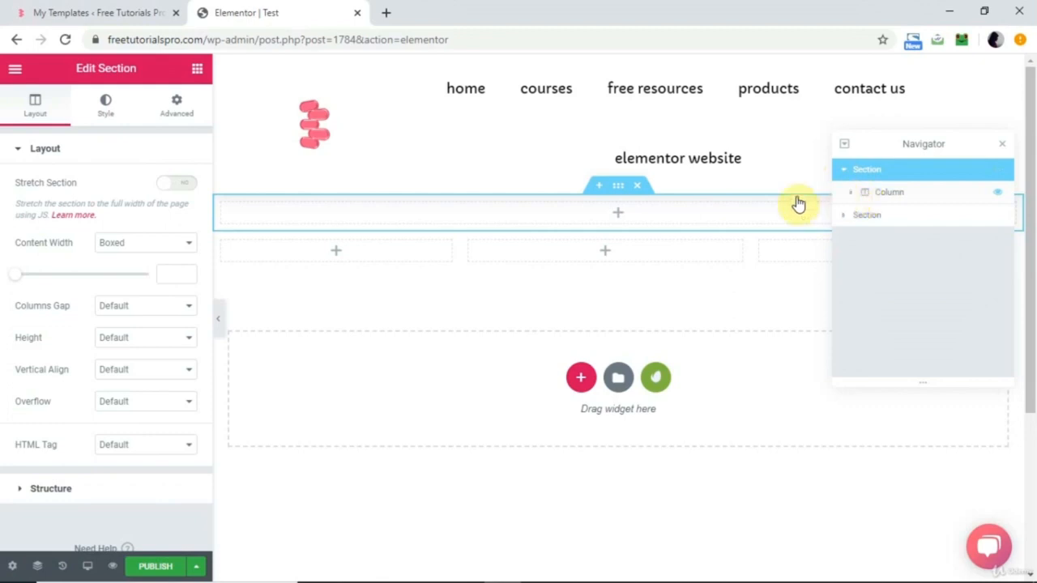
left_click(844, 215)
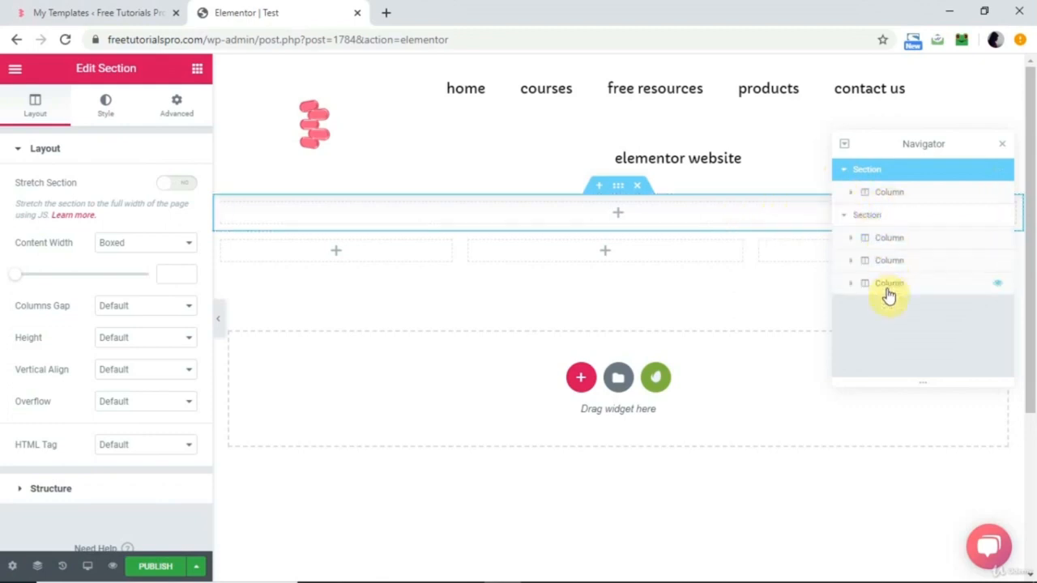
left_click(843, 215)
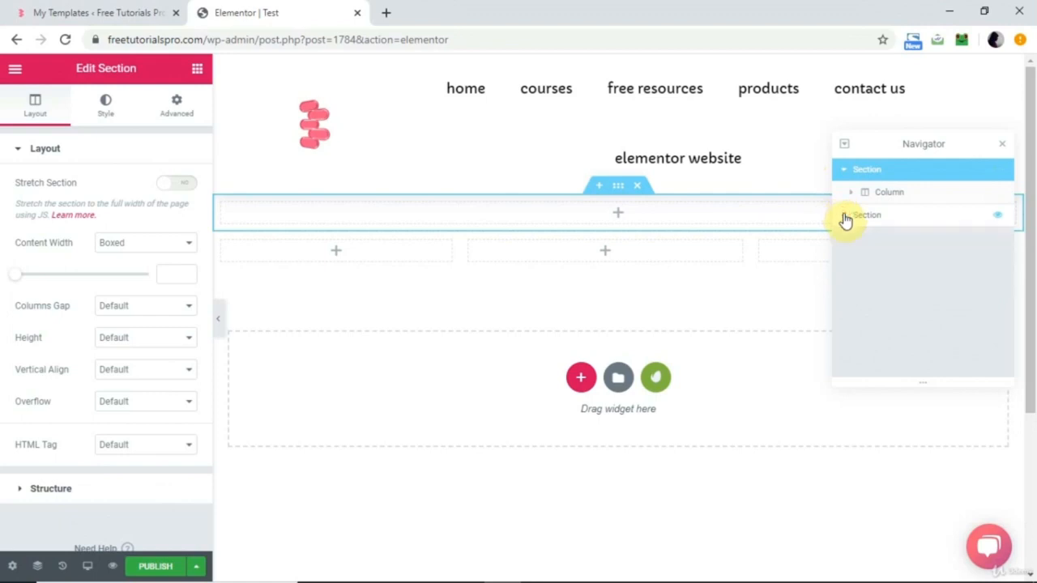
Move the three-column section above the one-column section in the Navigator, return it below, and close the Navigator.
left_click_drag(872, 220, 870, 178)
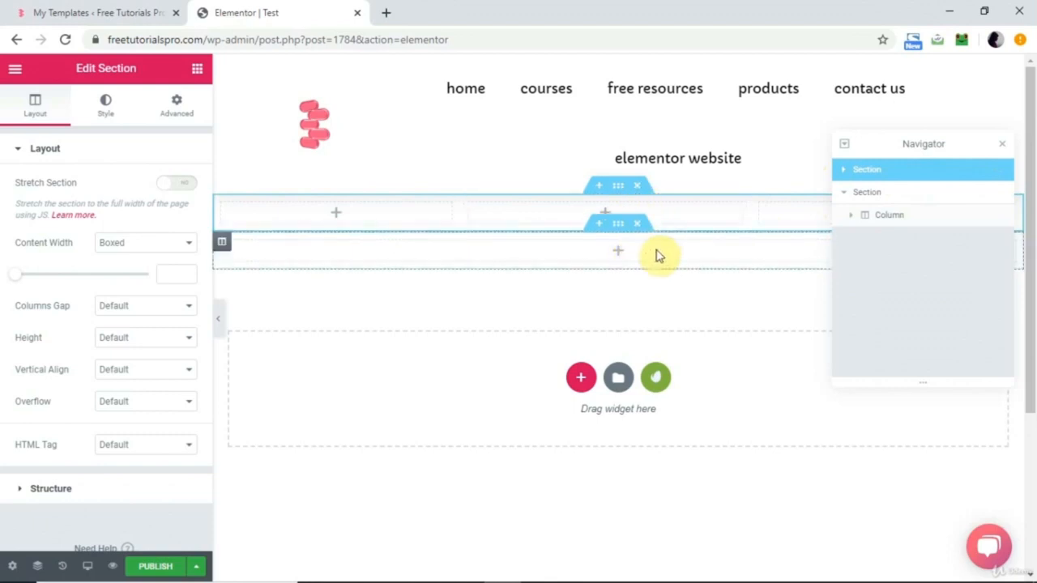
left_click_drag(861, 171, 861, 233)
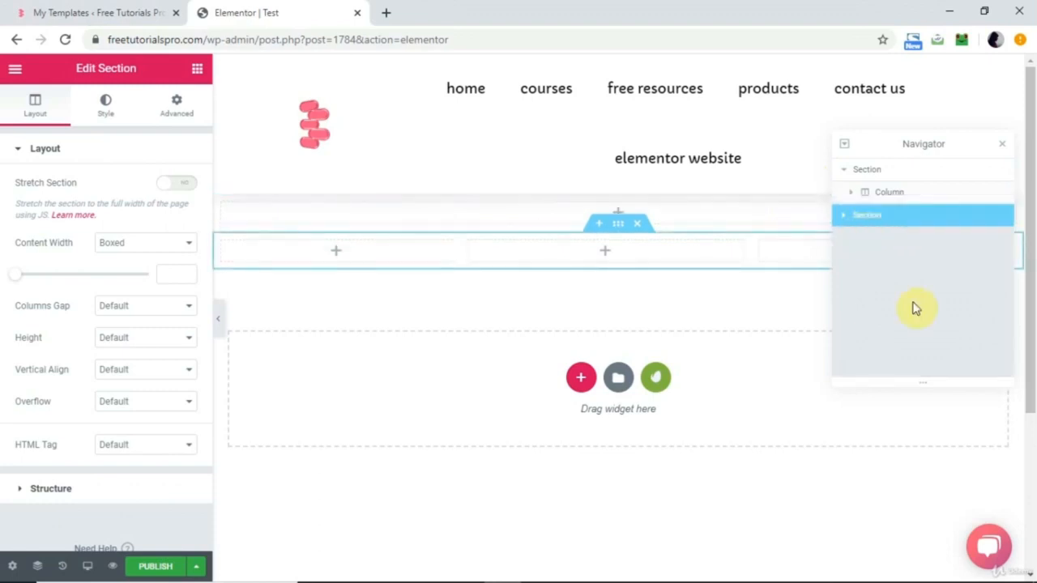
left_click(1001, 152)
Open the one-column section's layout settings and try Stretch Section, leaving it switched off.
left_click(617, 212)
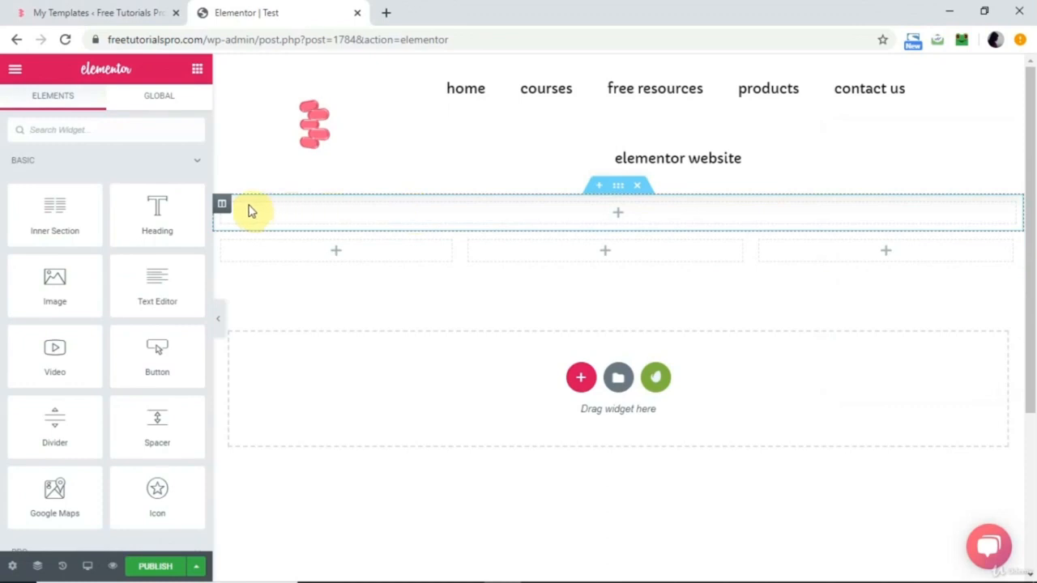
right_click(617, 192)
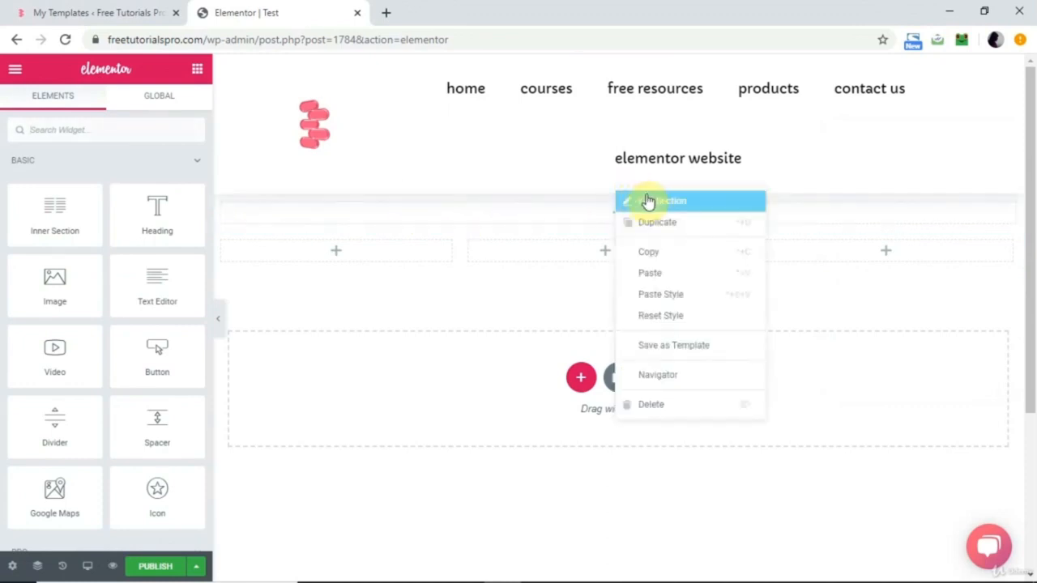
left_click(649, 201)
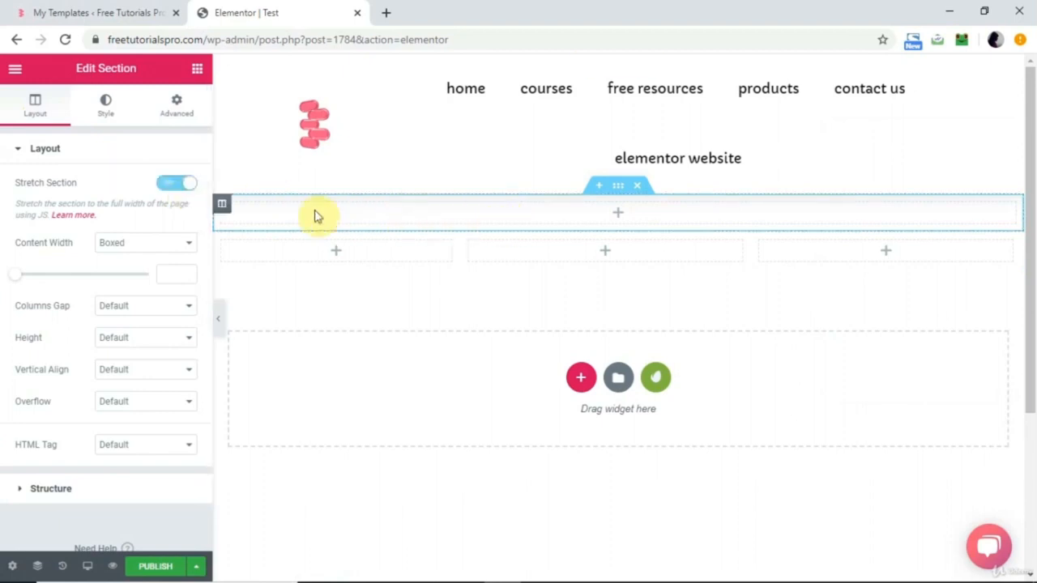
left_click(180, 183)
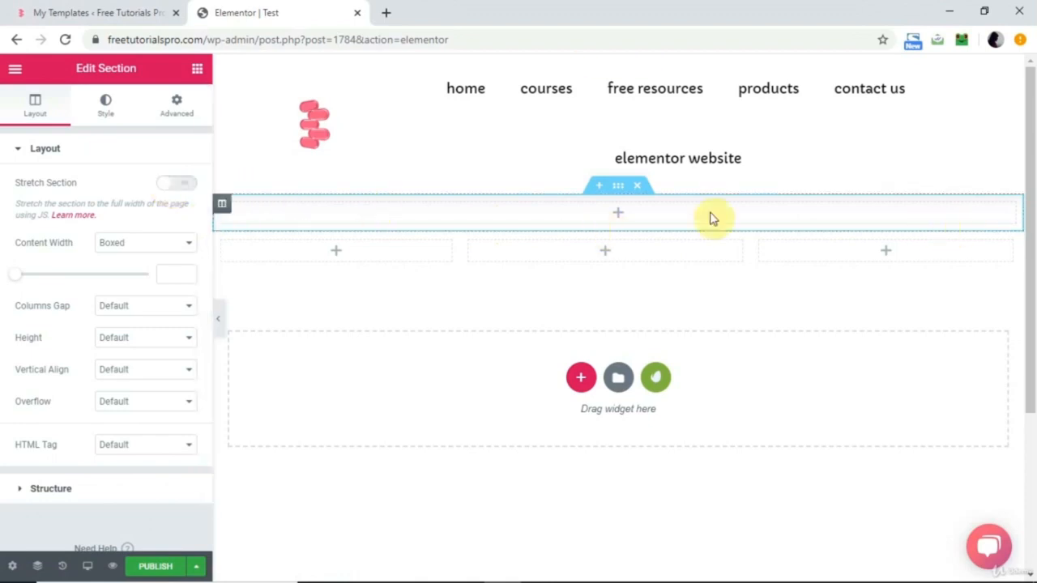
Check the available Content Width options for the one-column section without changing the setting.
left_click(185, 247)
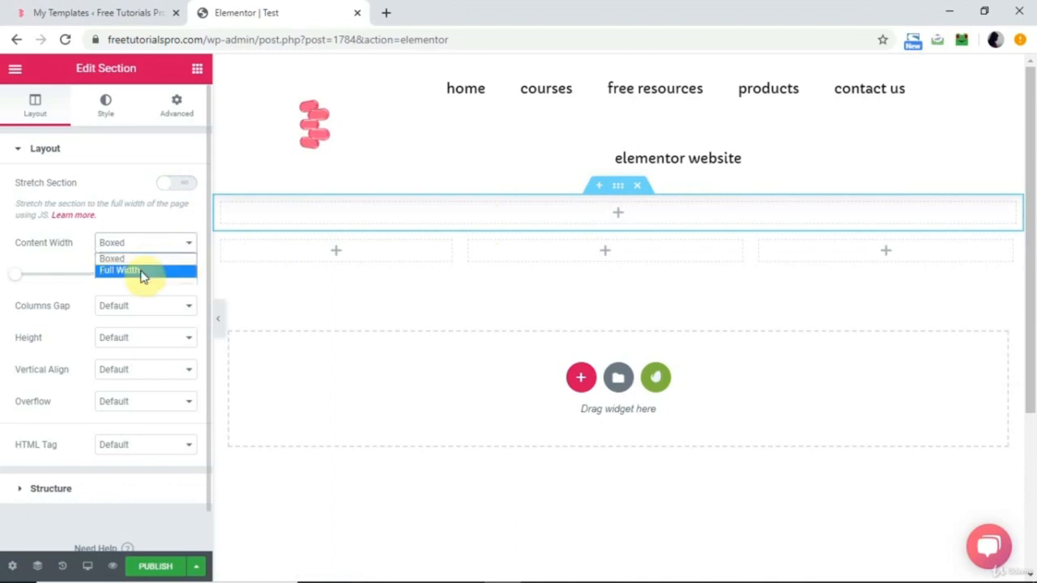
left_click(164, 225)
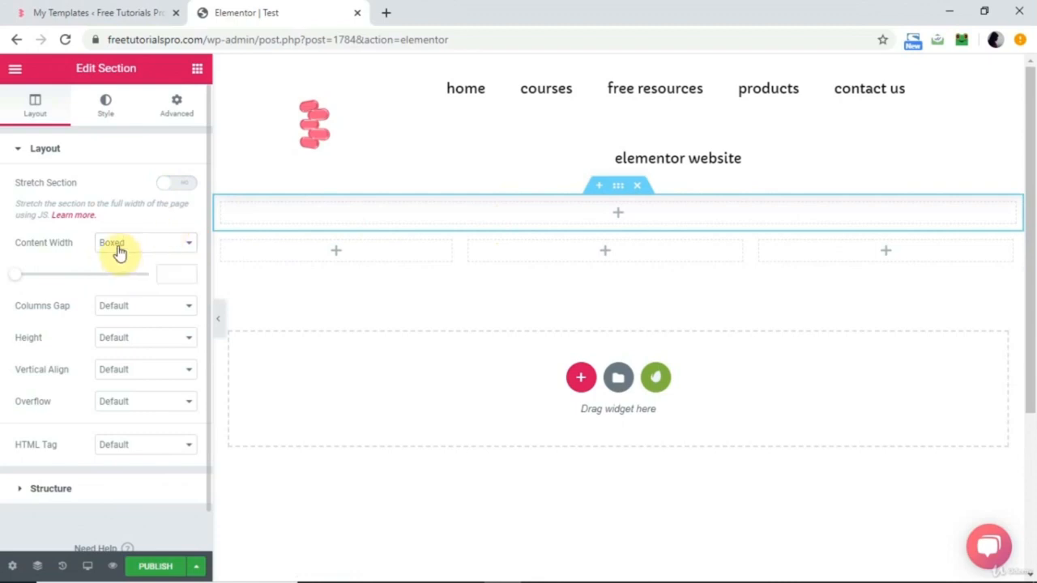
Set the one-column section's boxed content width to 1025 and check its Columns Gap options.
left_click(17, 276)
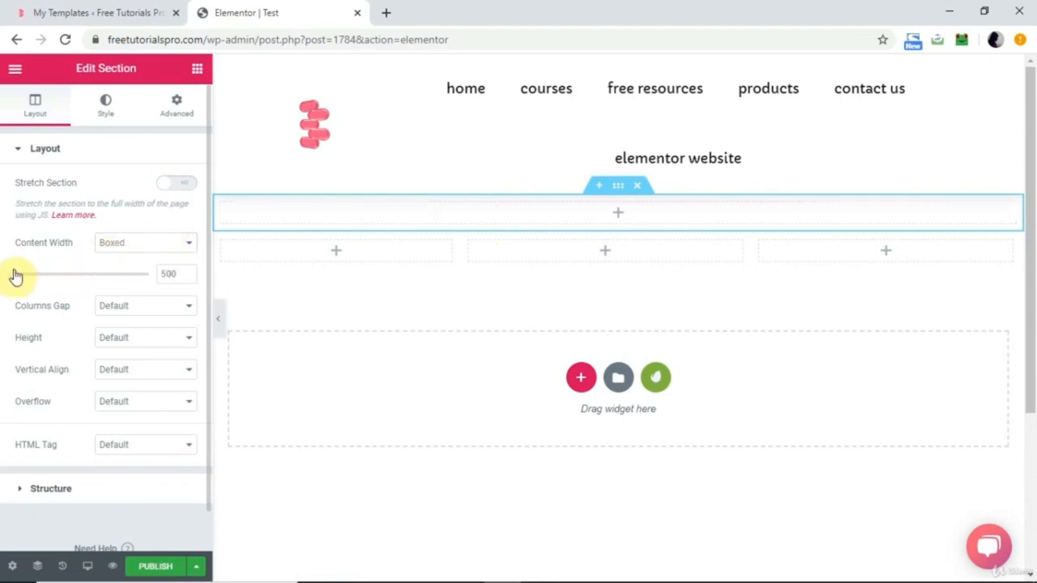
left_click_drag(11, 275, 79, 279)
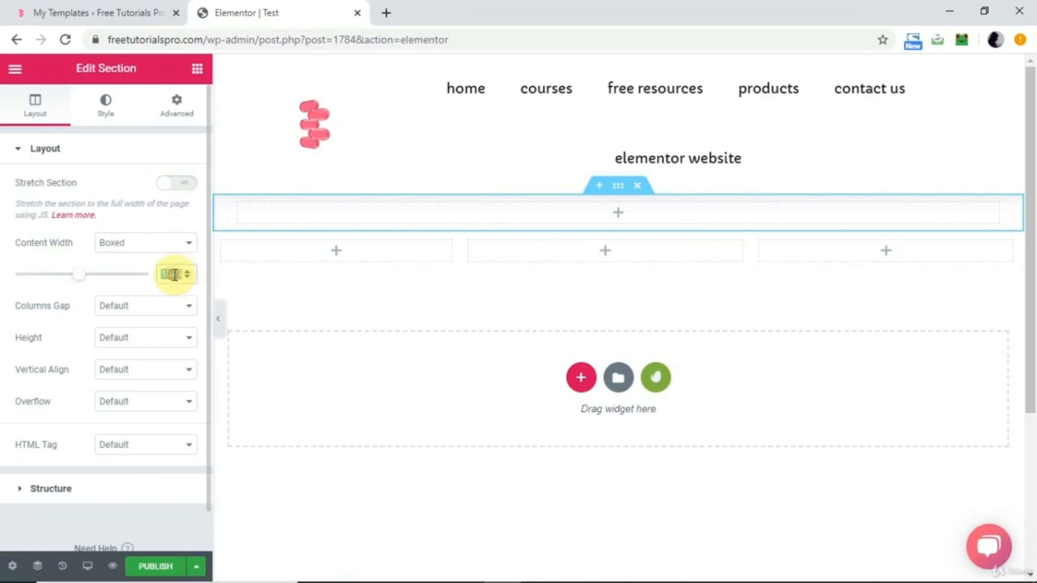
left_click(186, 314)
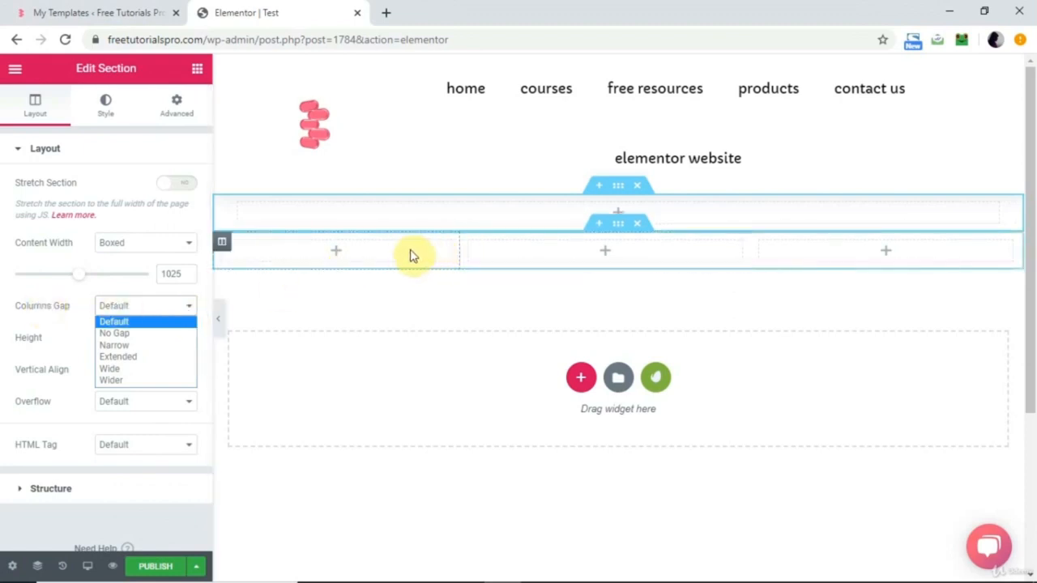
Add an Image widget to each of the three columns in the three-column section.
left_click(614, 226)
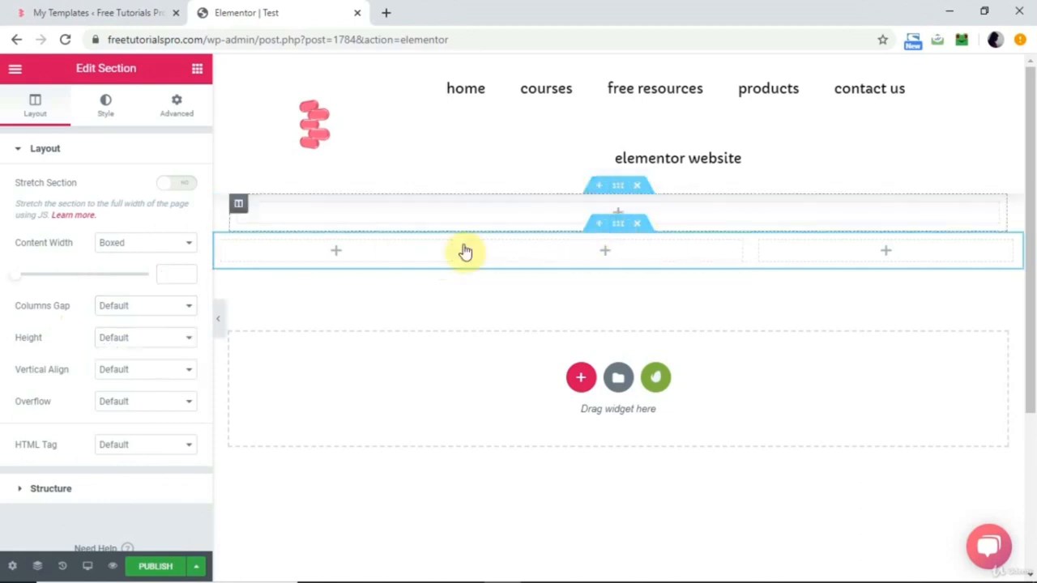
left_click(197, 69)
left_click_drag(84, 288, 335, 254)
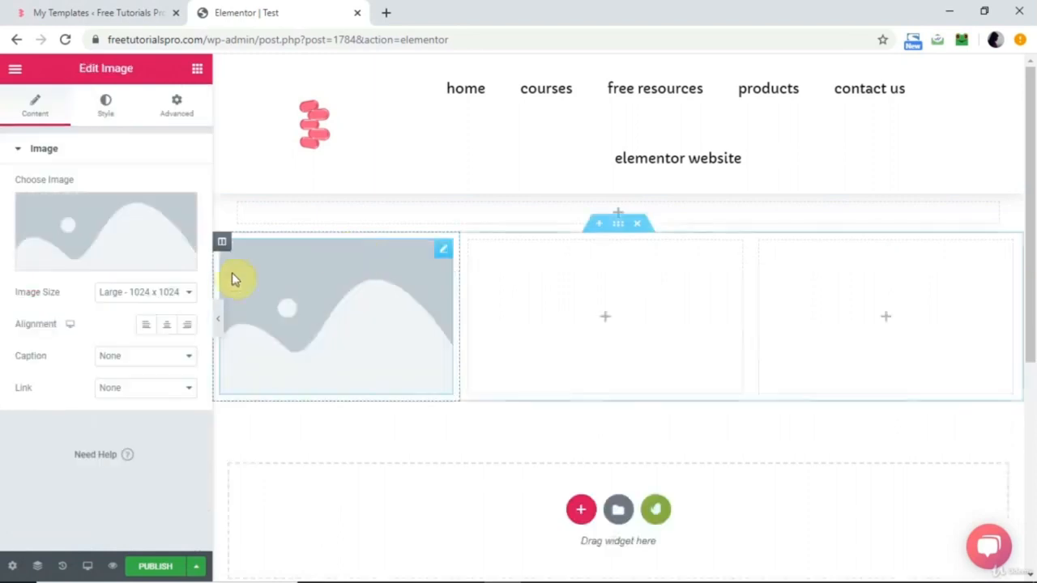
left_click(579, 335)
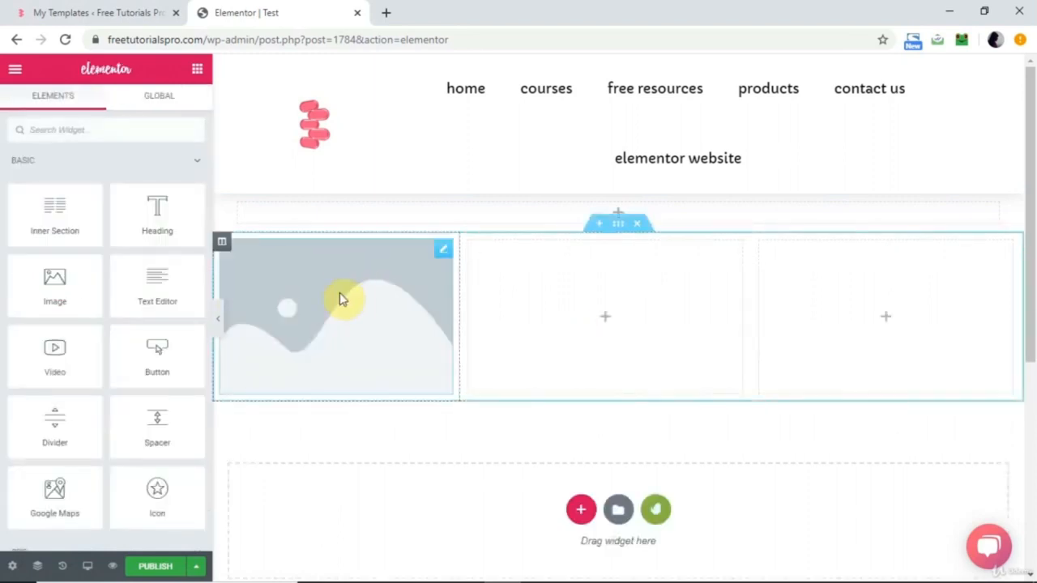
left_click_drag(58, 282, 596, 312)
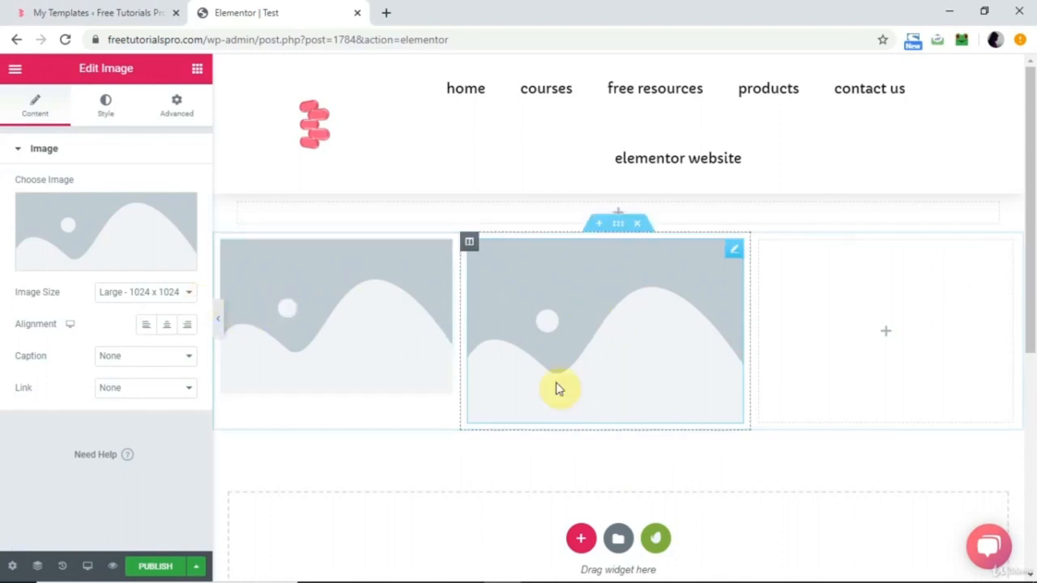
left_click(817, 349)
left_click_drag(69, 284, 863, 328)
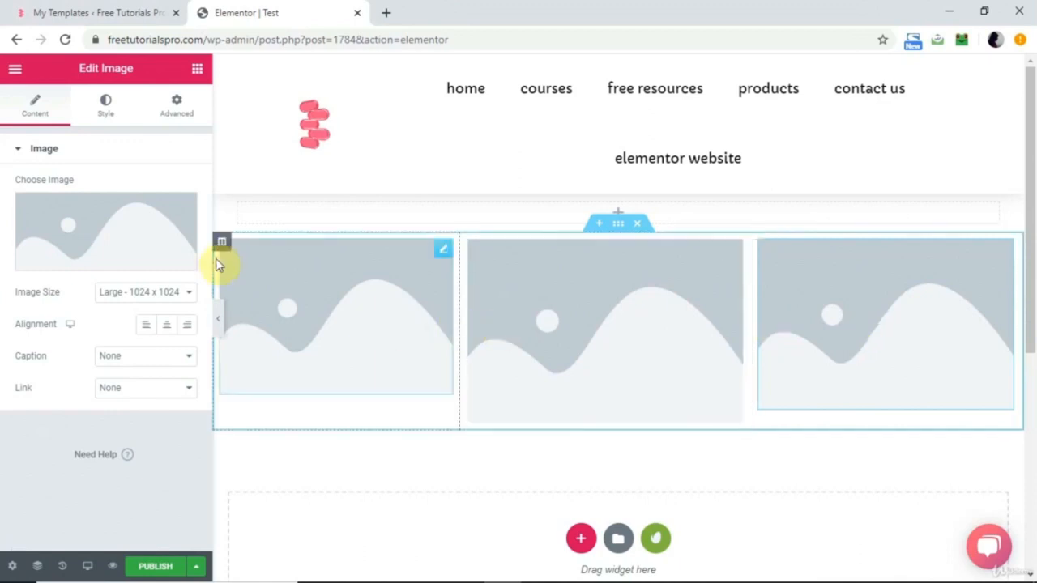
Fill the third column's image with the media library photo of the man in a cap and plaid shirt.
left_click(110, 233)
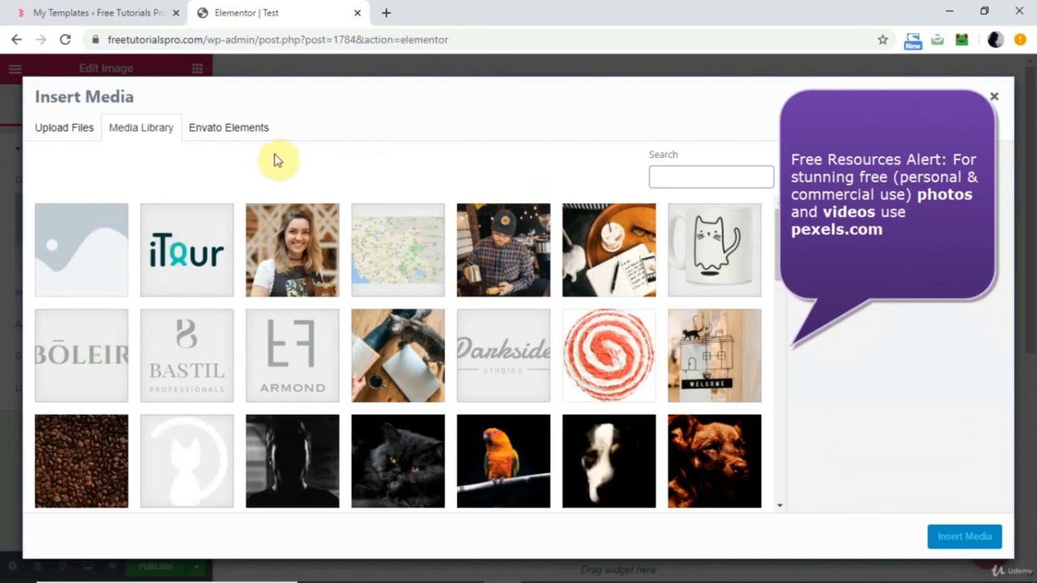
left_click(511, 276)
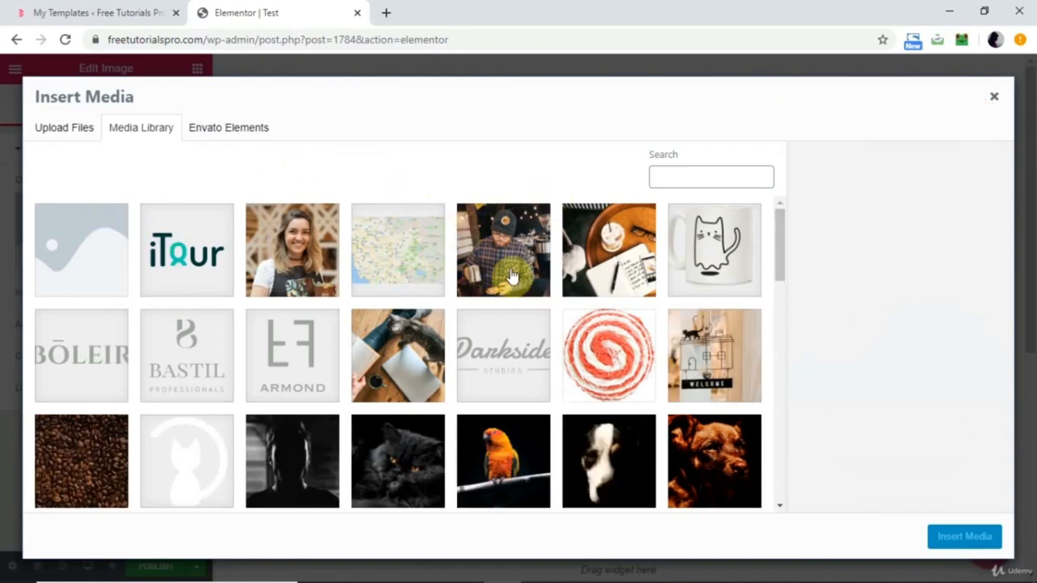
left_click(965, 537)
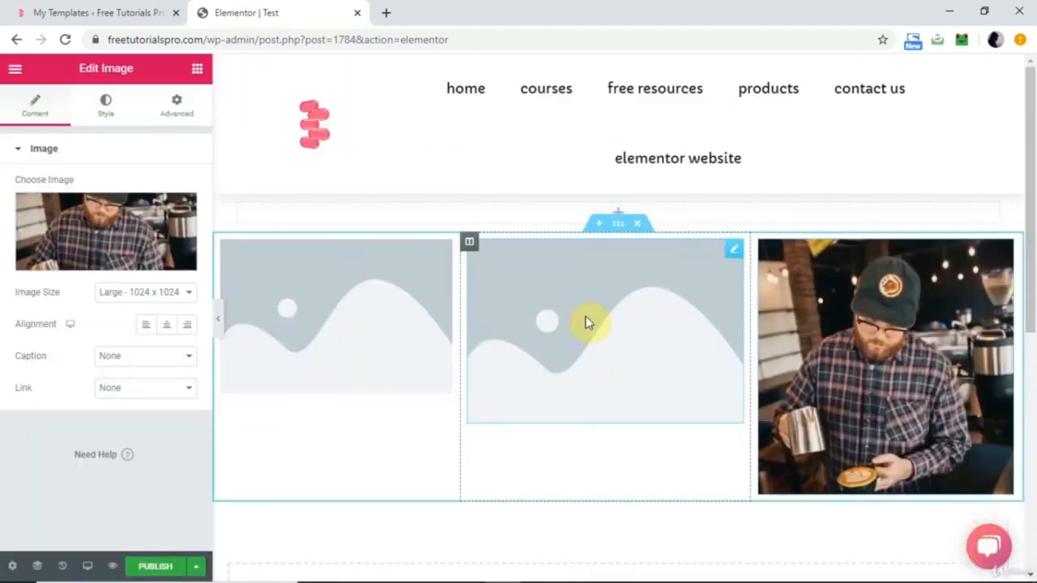
Fill the middle column's image with the media library photo of the smiling woman in an apron.
left_click(582, 316)
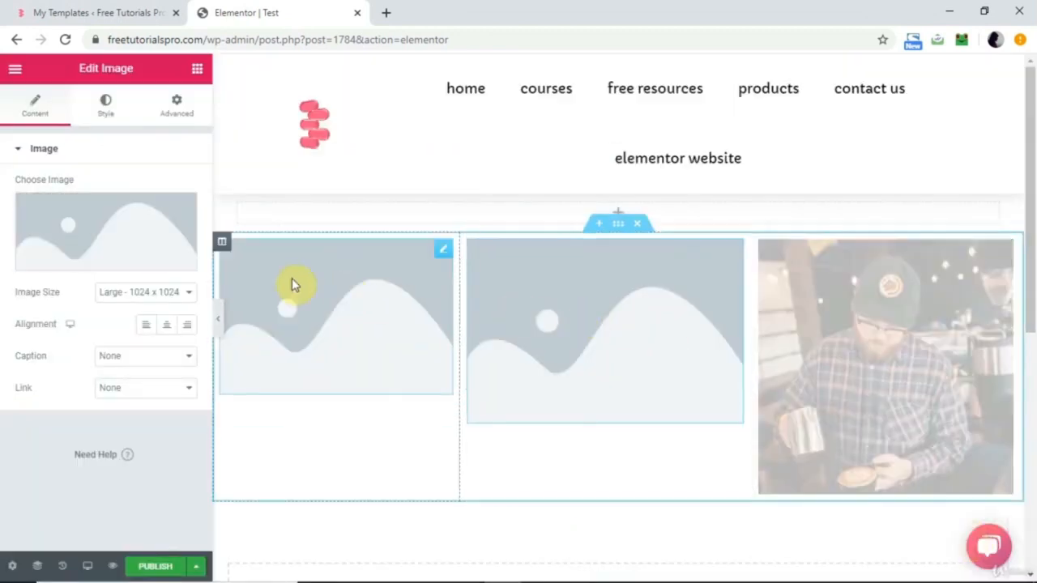
left_click(138, 255)
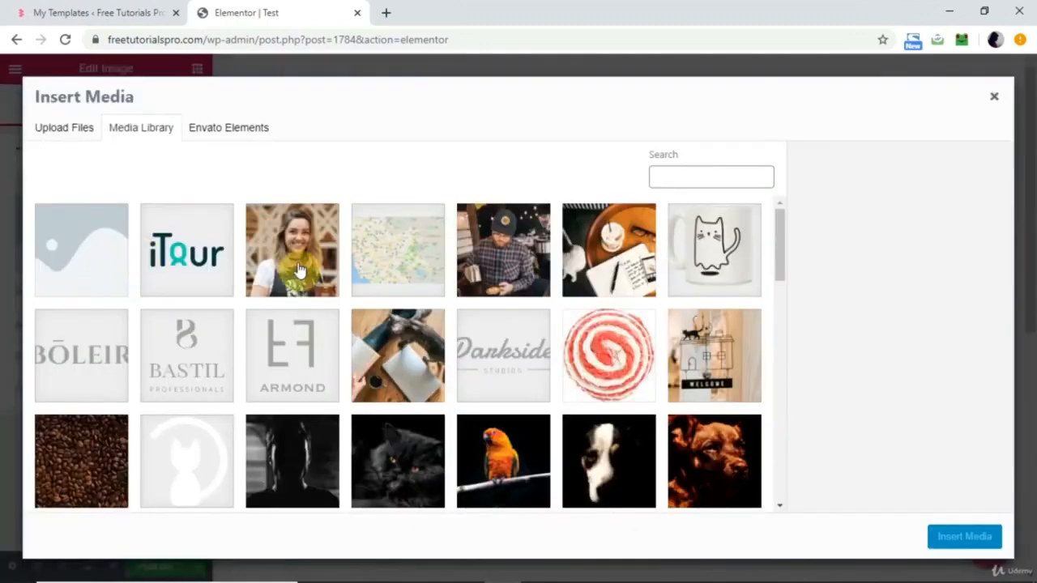
left_click(296, 273)
left_click(937, 534)
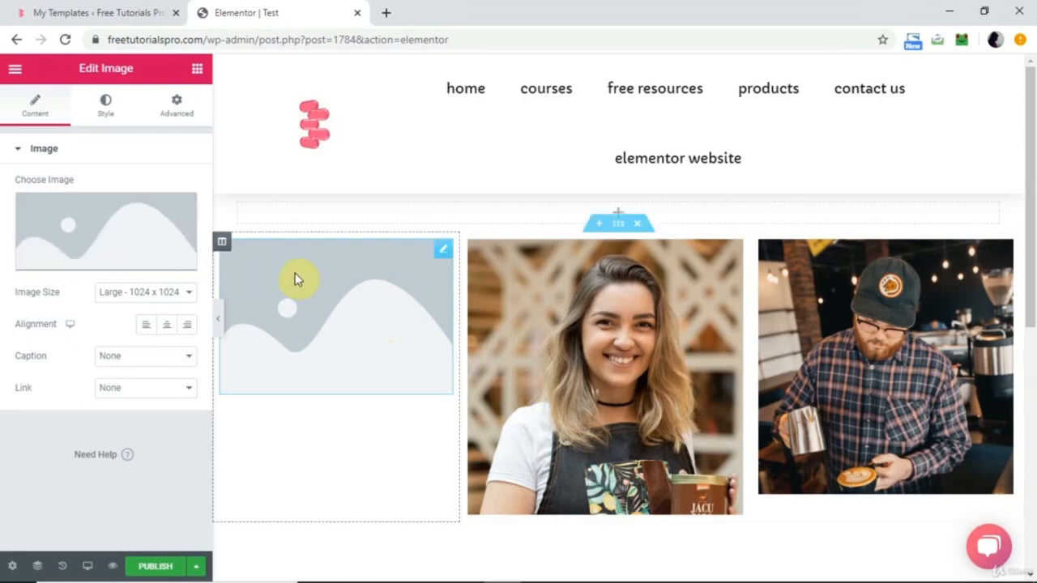
Delete the first column's placeholder image and put a Text Editor widget in its place.
right_click(440, 255)
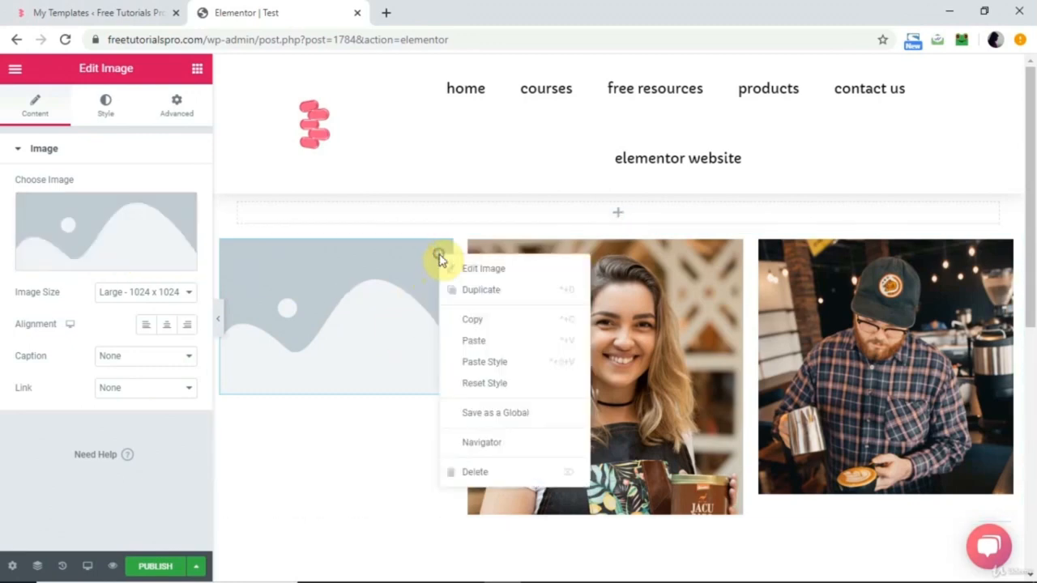
left_click(477, 473)
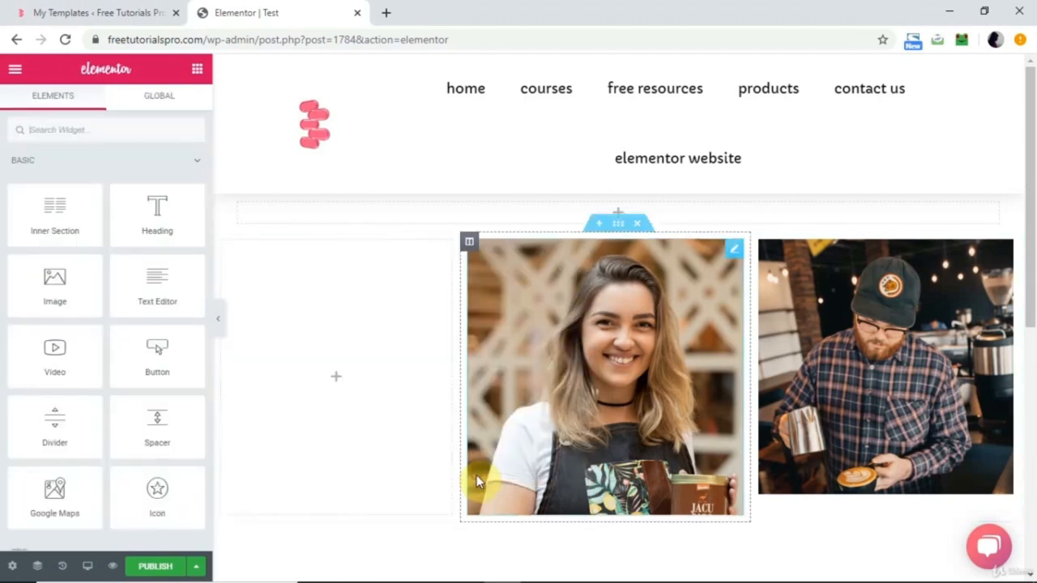
left_click_drag(153, 280, 347, 371)
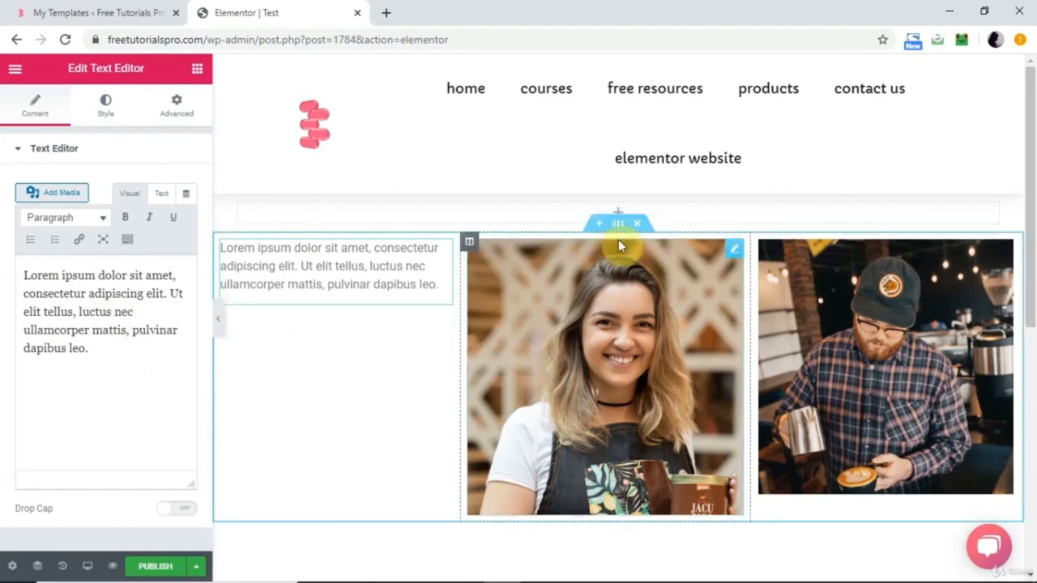
Try the Extended and Narrow column gaps on the three-column section, then set Columns Gap to Wide.
right_click(616, 227)
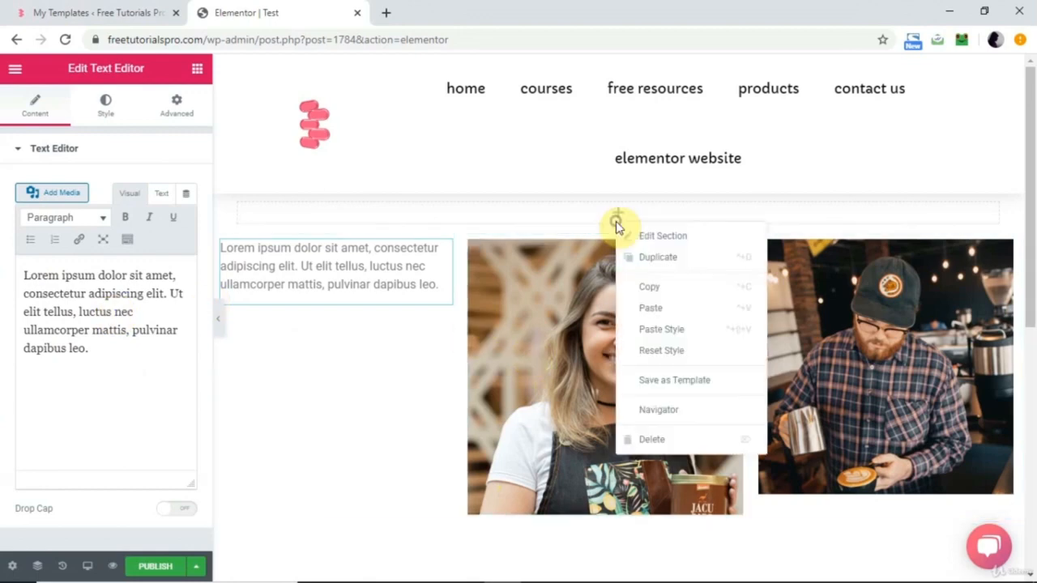
left_click(658, 237)
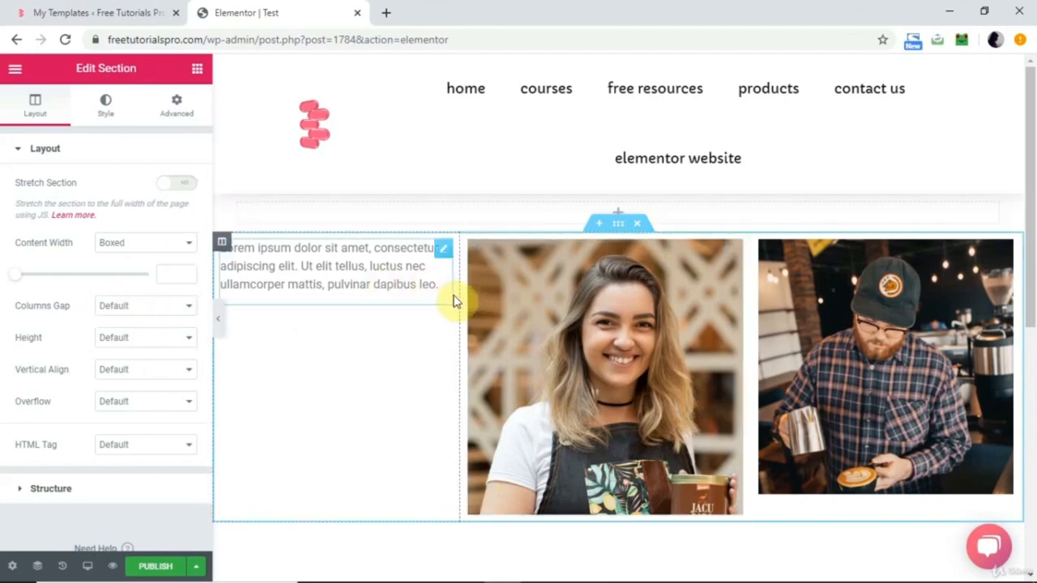
left_click(156, 315)
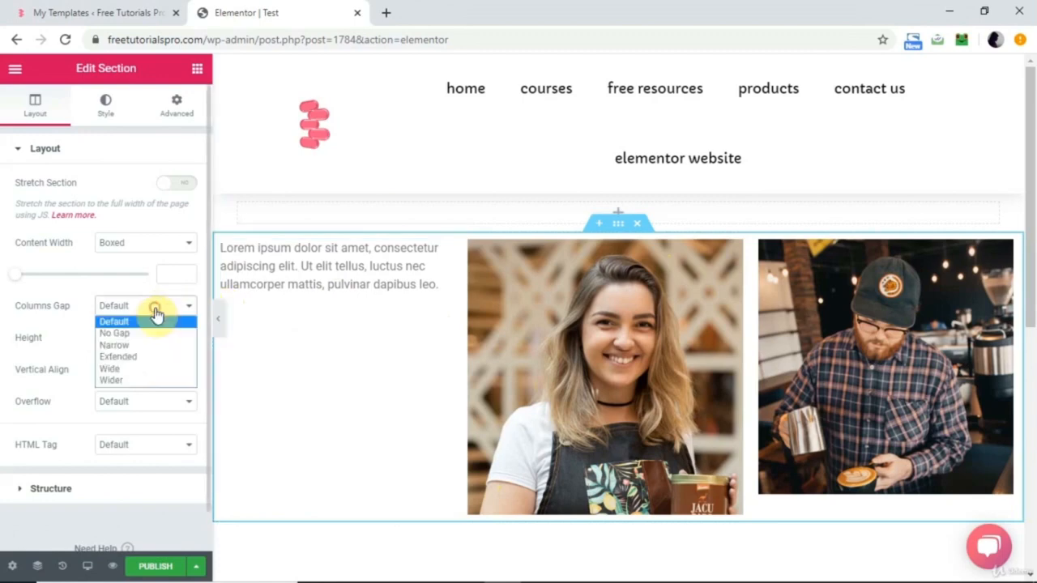
left_click(139, 360)
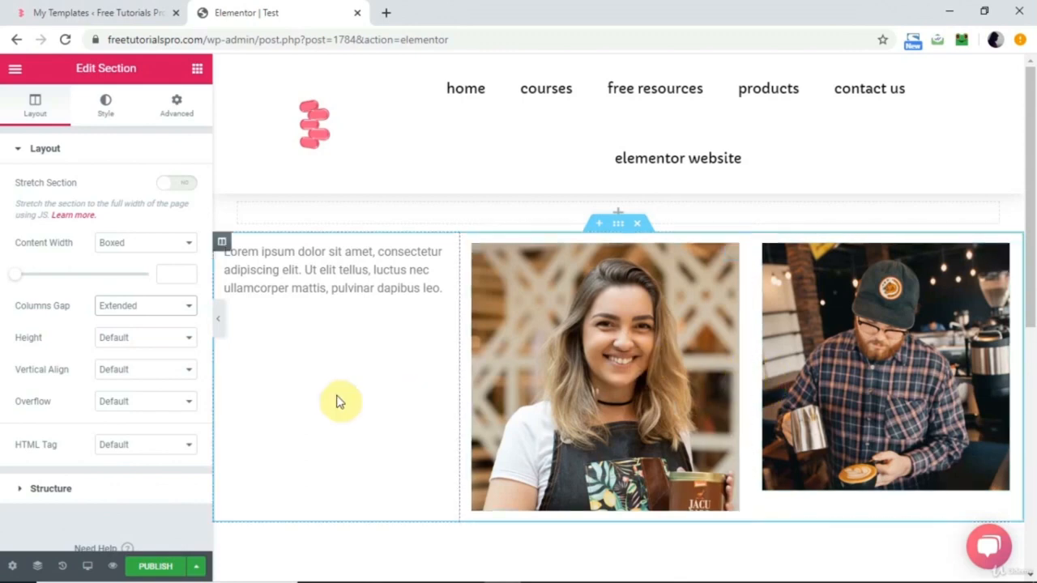
left_click(191, 318)
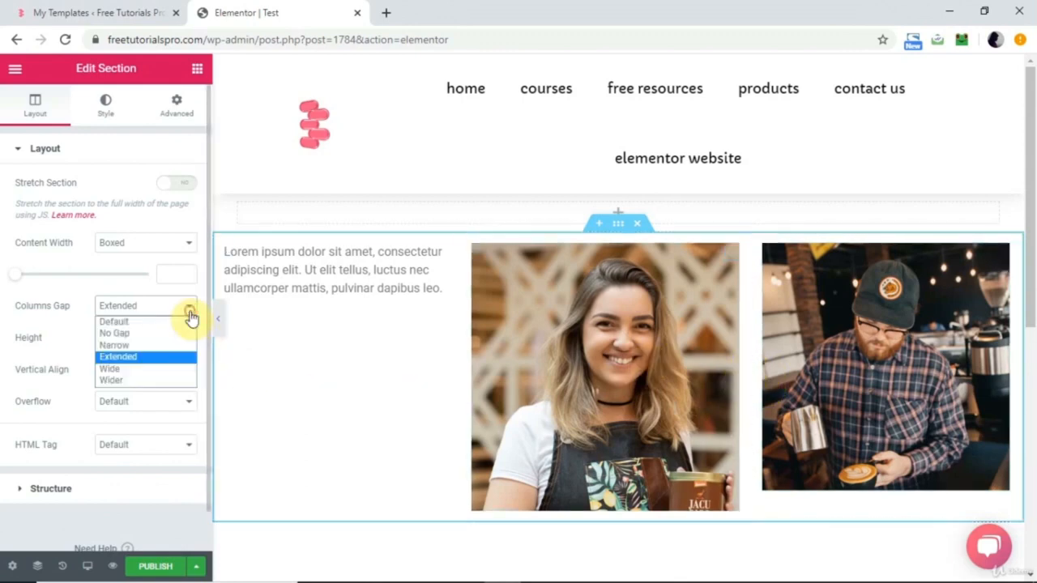
left_click(132, 348)
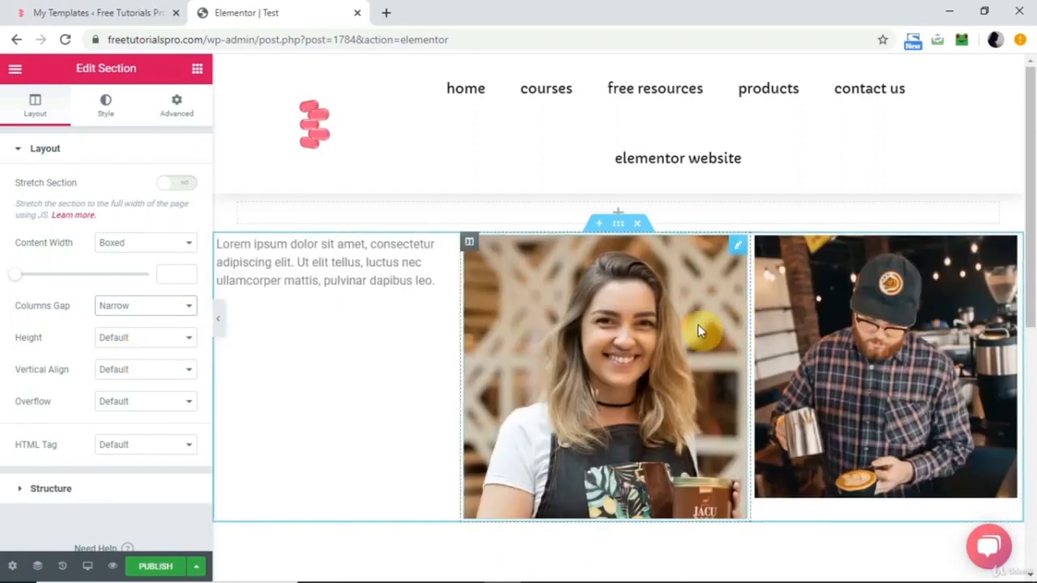
left_click(144, 306)
left_click(140, 371)
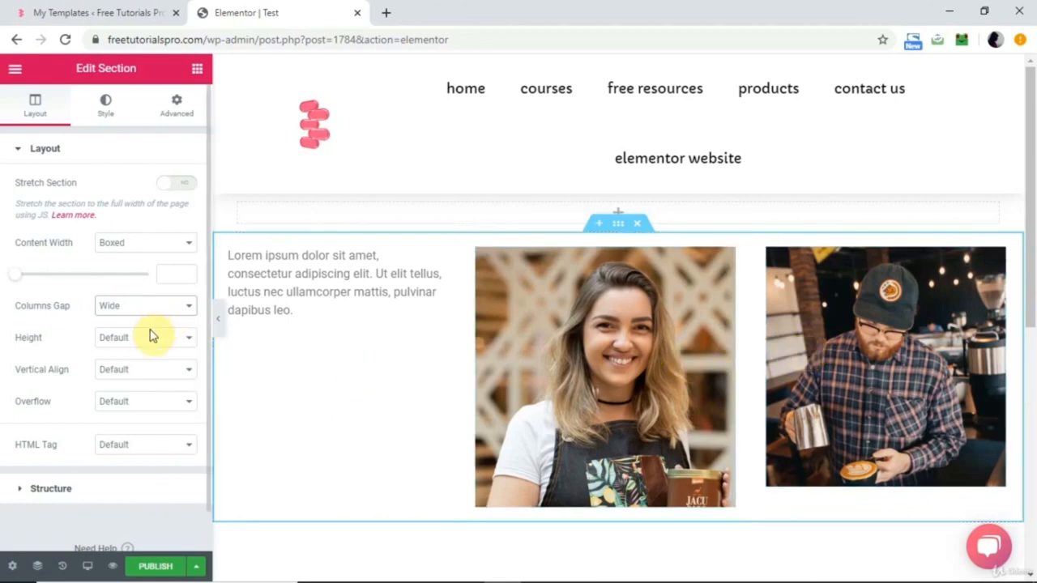
Try the Fit To Screen height on the three-column section and look over the resulting layout.
left_click(186, 340)
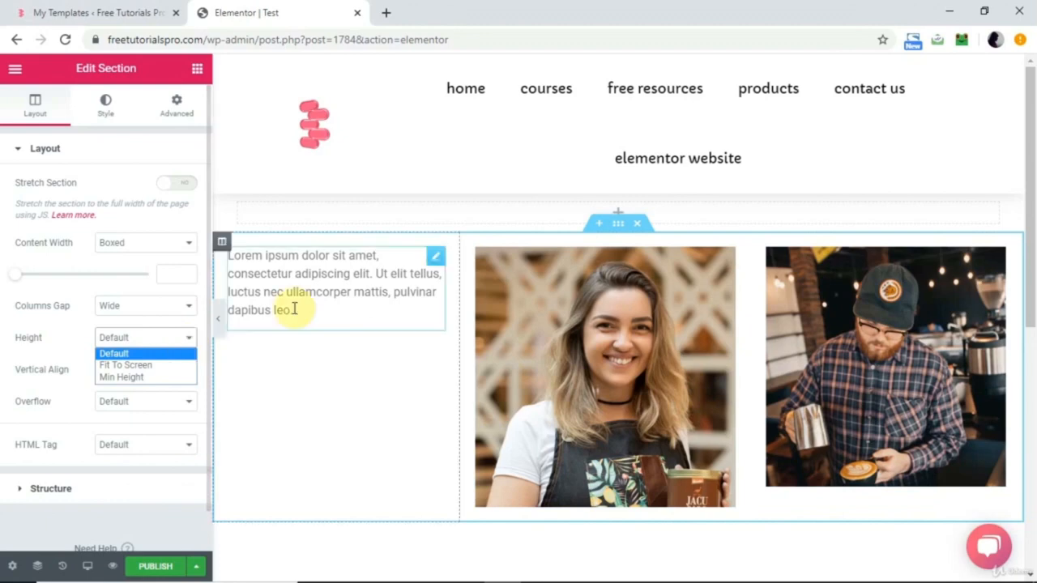
left_click(139, 365)
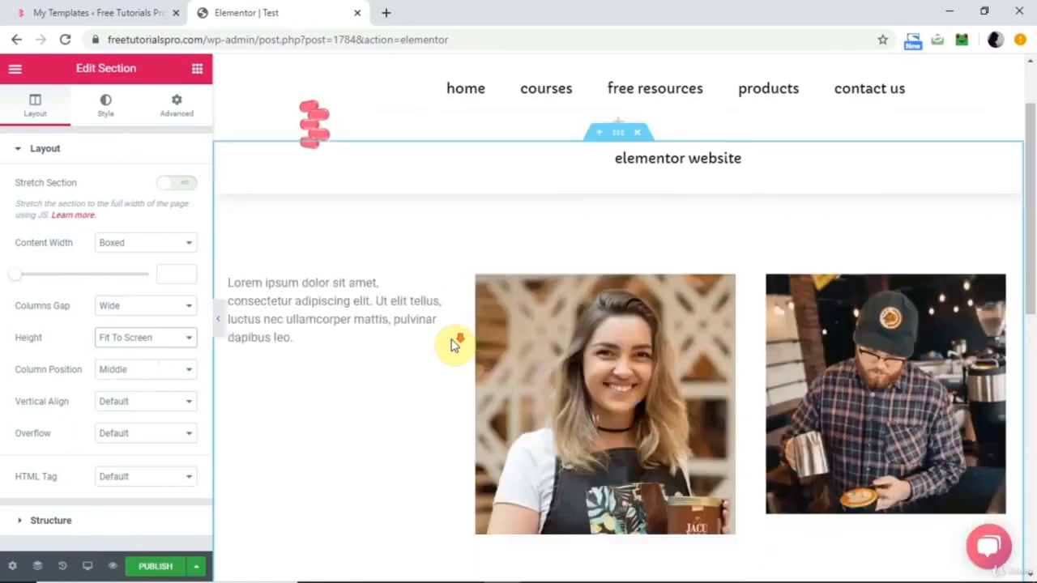
scroll(453, 344, "down", 2)
scroll(454, 344, "up", 1)
scroll(454, 344, "down", 1)
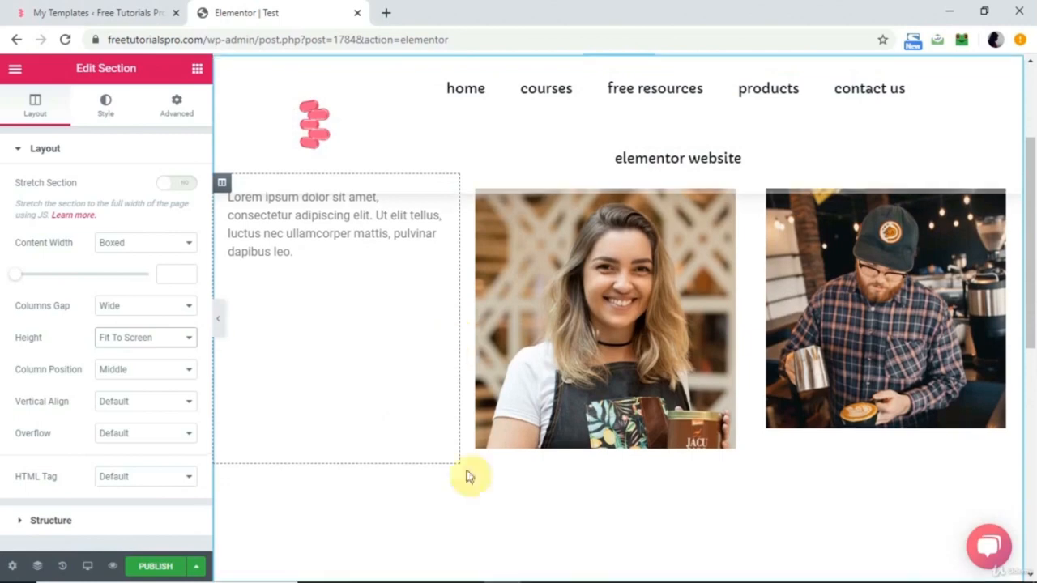
Change the three-column section's height to Min Height, trying the VH and VW units before returning to PX.
left_click(150, 338)
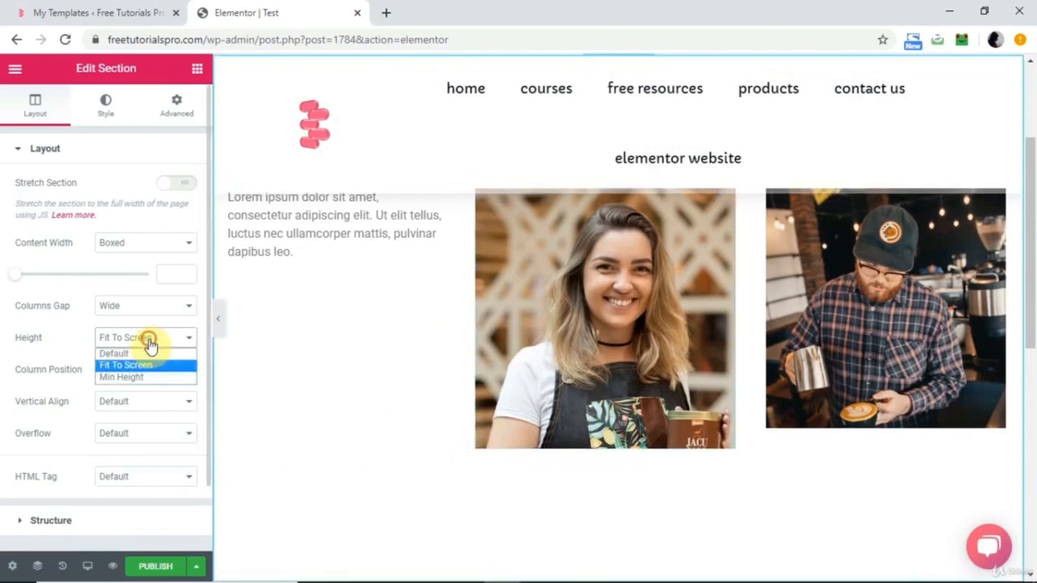
left_click(140, 377)
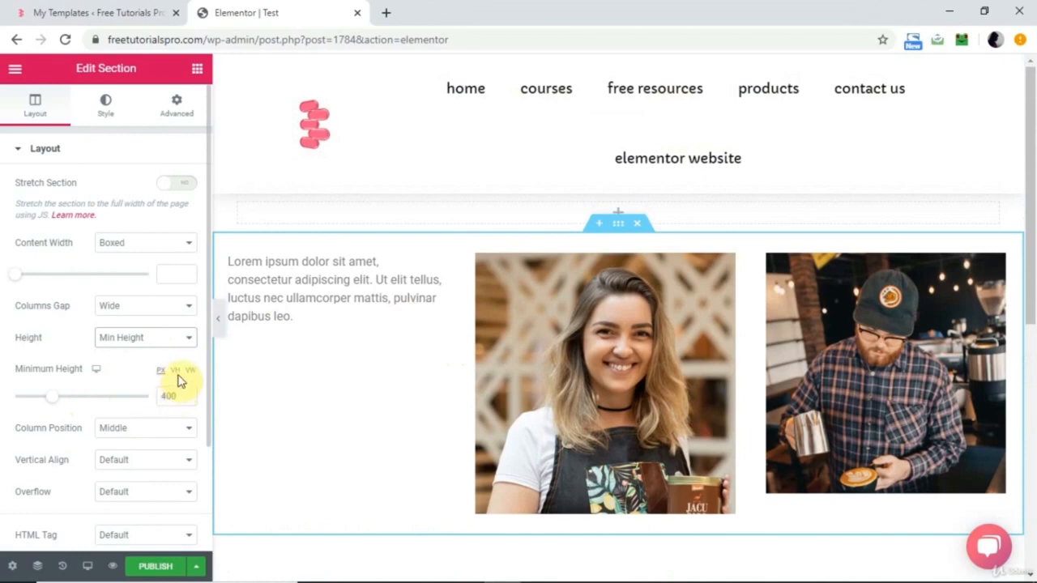
left_click(175, 372)
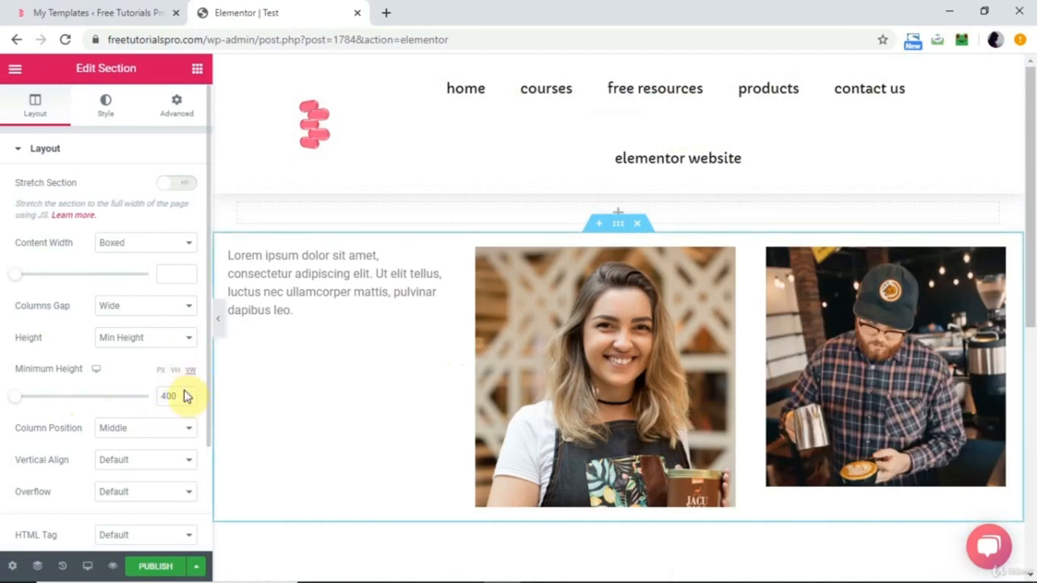
left_click(161, 371)
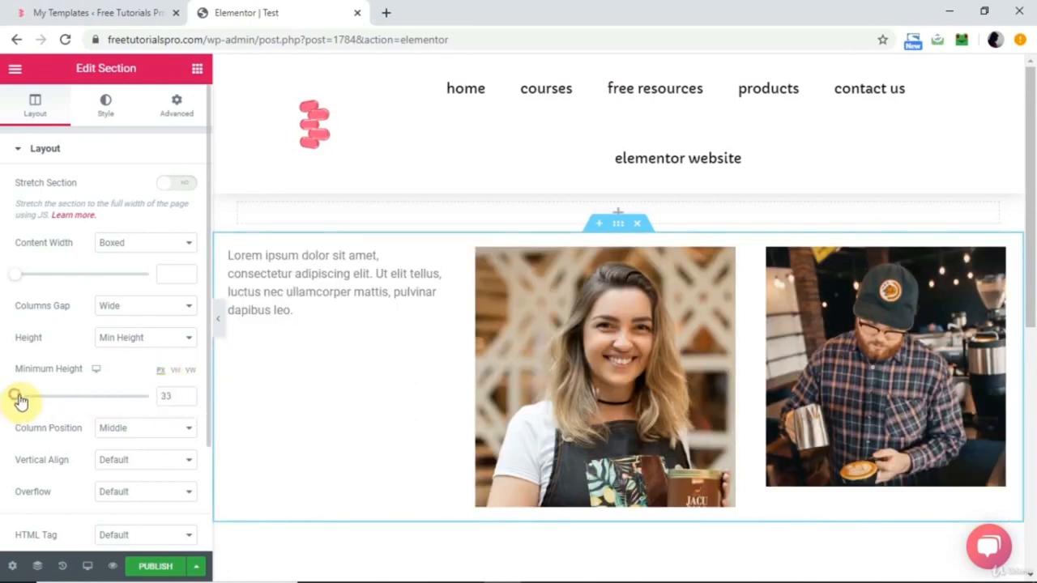
Set the three-column section's minimum height to 450 px and check the section on the page.
mouse_move(53, 405)
left_mouse_down()
mouse_move(62, 405)
mouse_move(51, 405)
left_mouse_up()
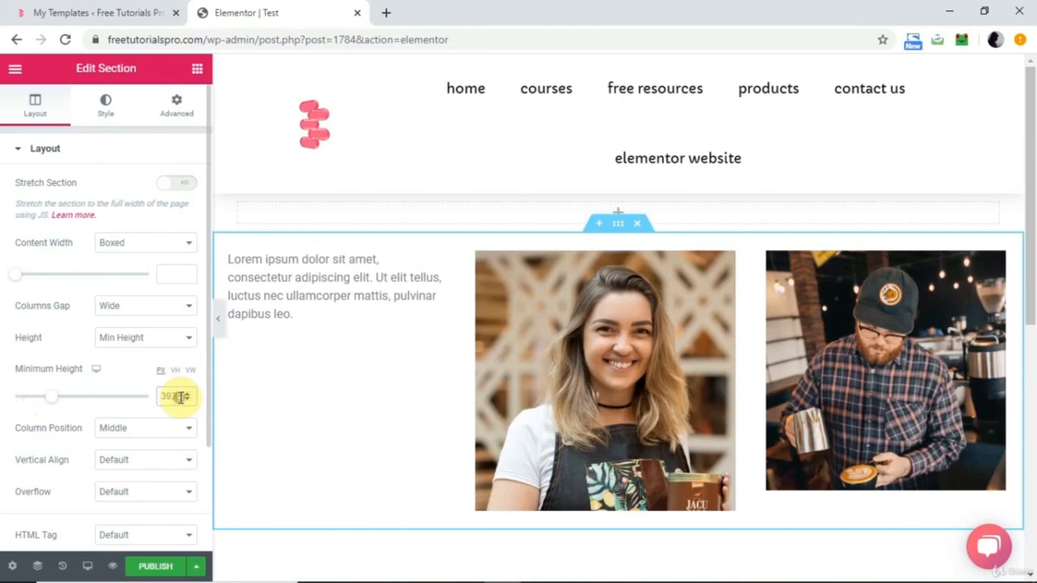
type("450")
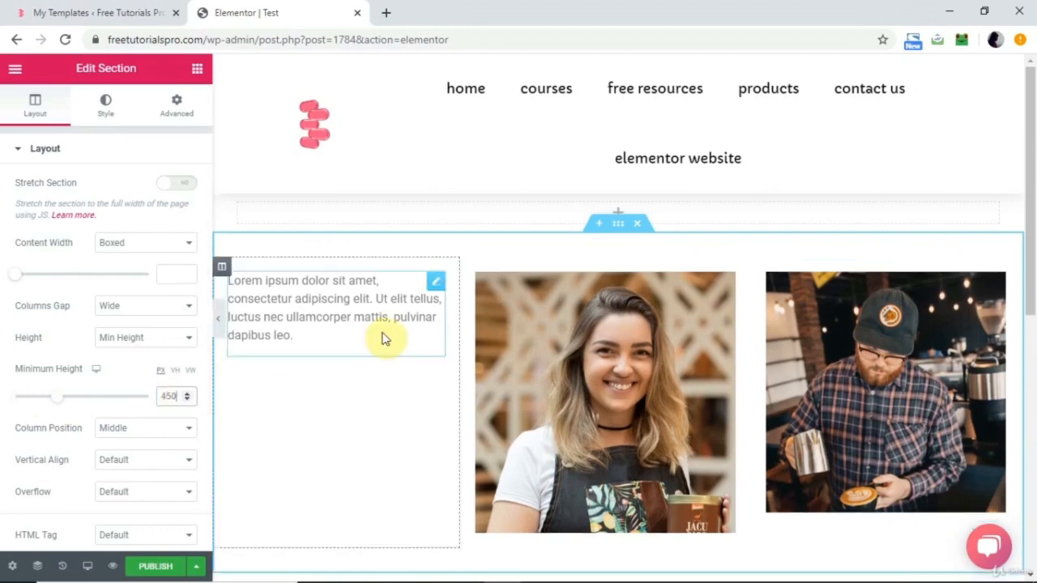
scroll(384, 338, "down", 1)
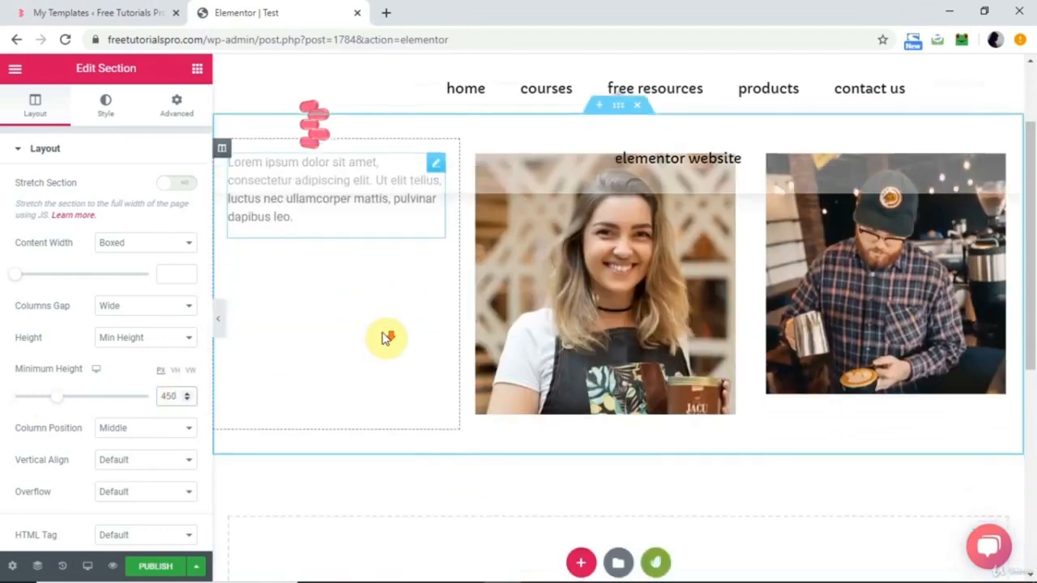
scroll(467, 283, "up", 1)
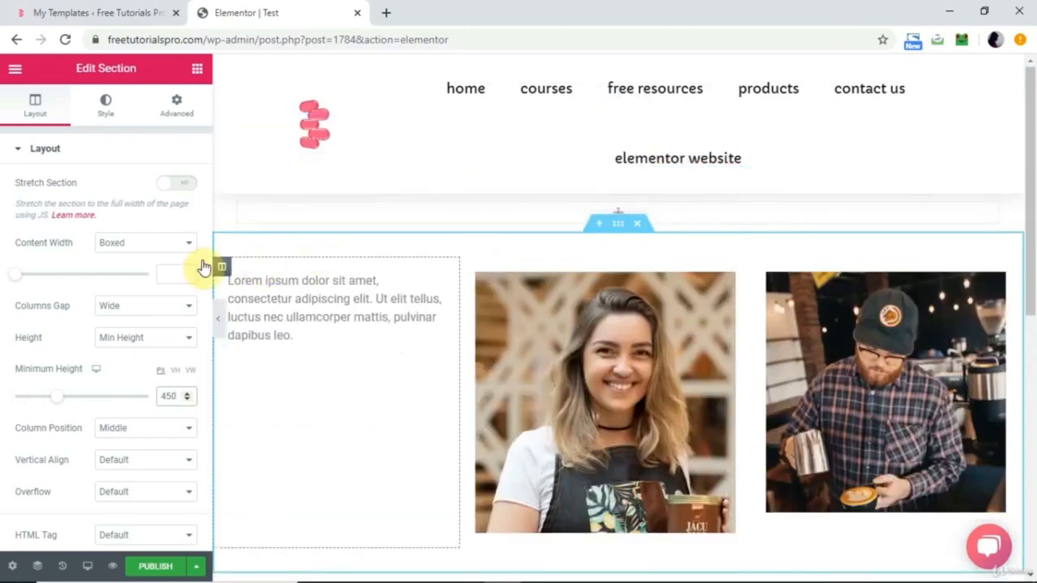
Try the Stretch, Top, Middle and Bottom column positions on the three-column section.
left_click(139, 430)
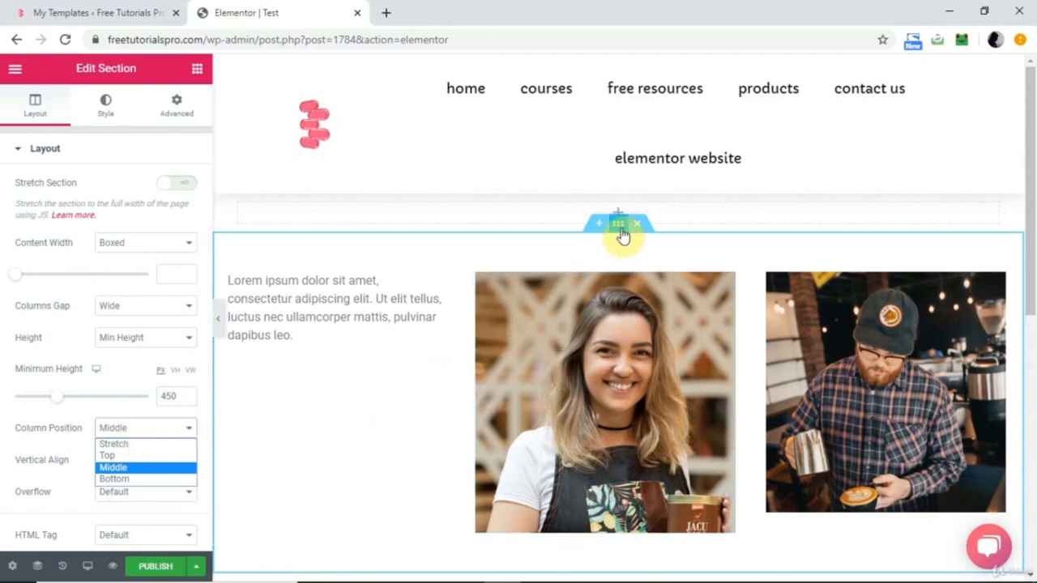
left_click(126, 446)
left_click(130, 428)
left_click(129, 456)
left_click(155, 428)
left_click(128, 469)
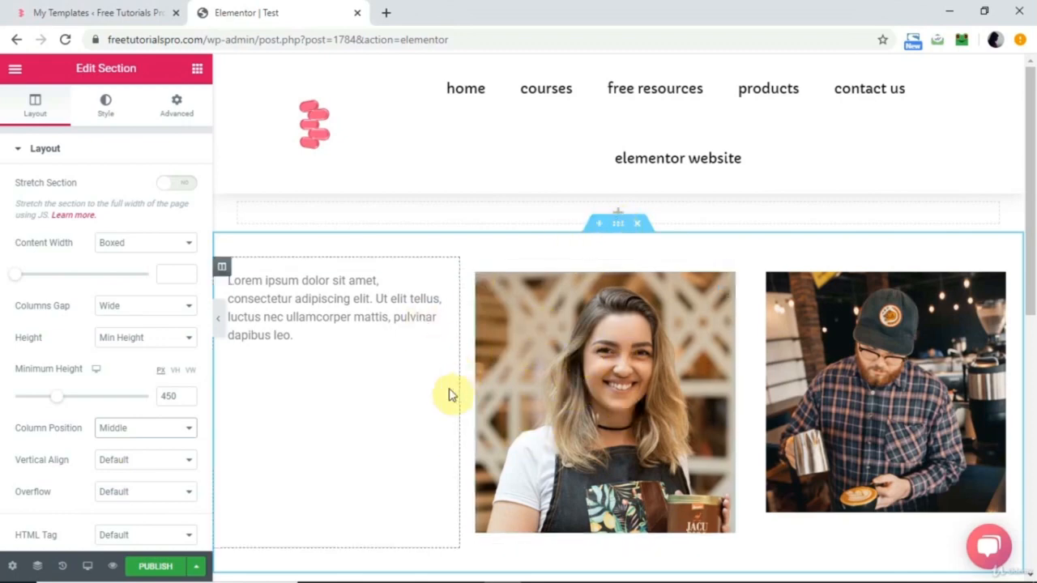
left_click(153, 433)
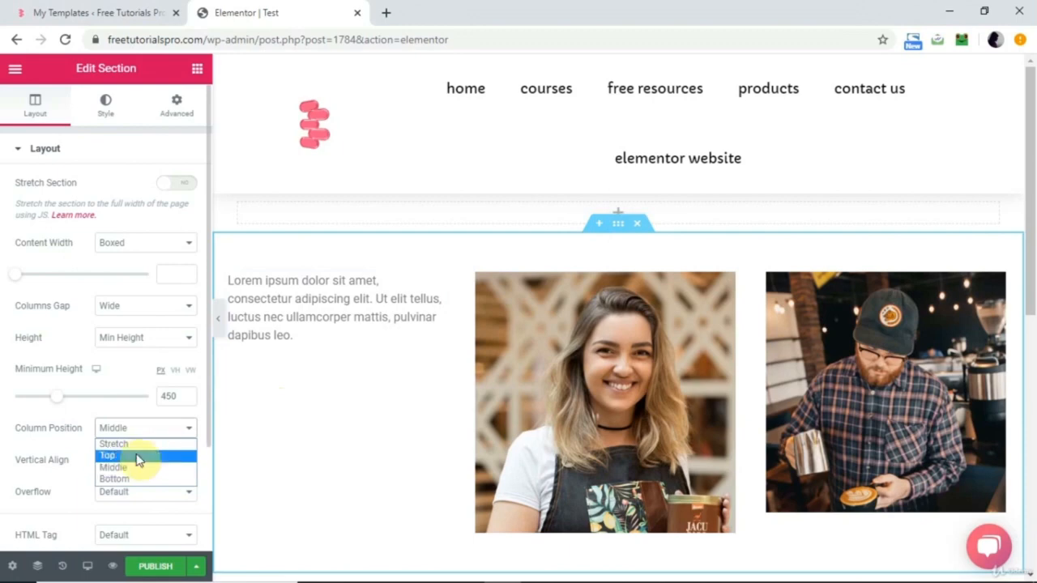
left_click(121, 480)
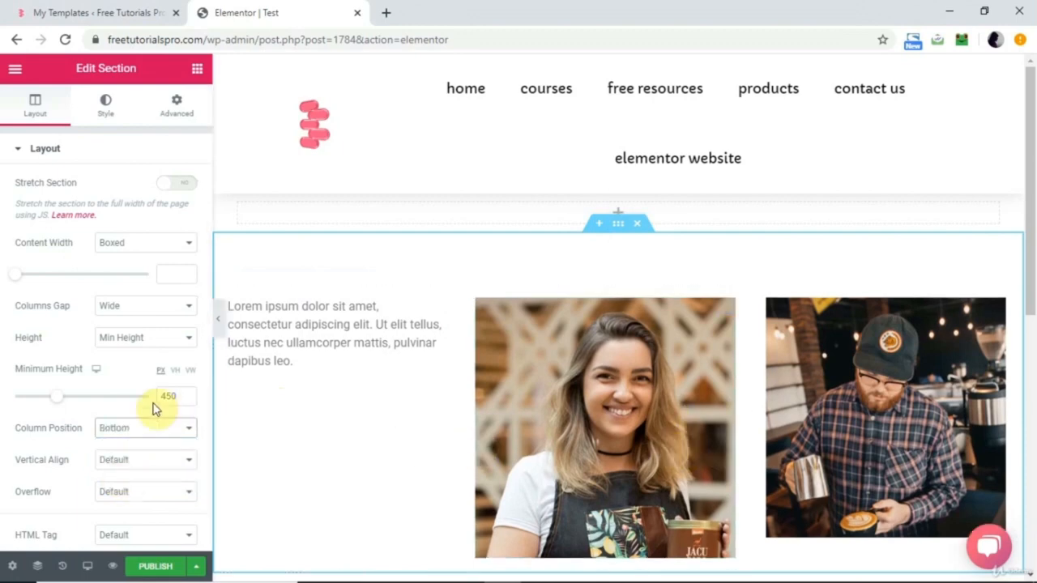
Set the three-column section's Column Position to Top and its Vertical Align to Space Evenly.
left_click(142, 460)
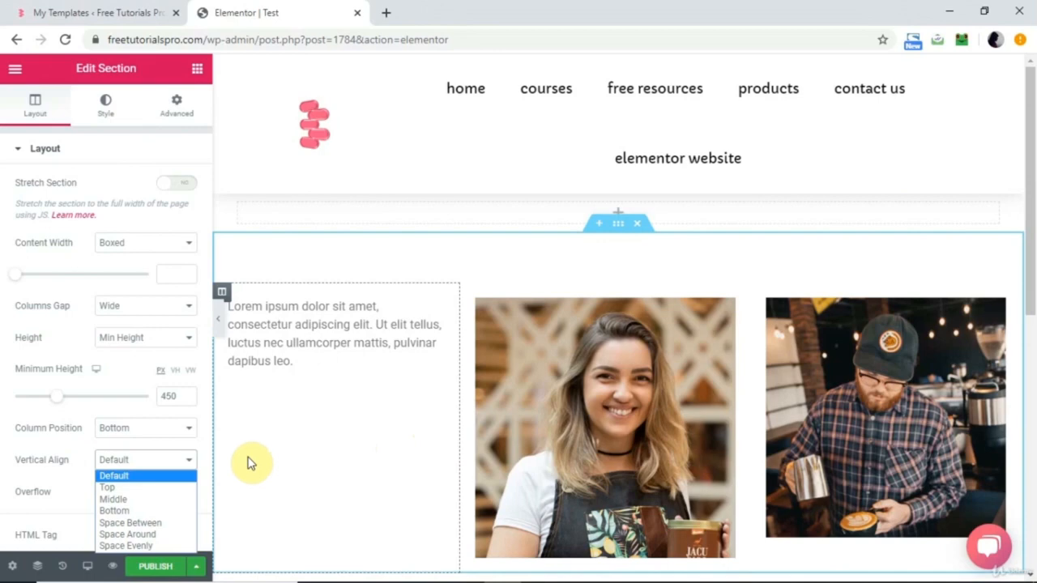
left_click(156, 427)
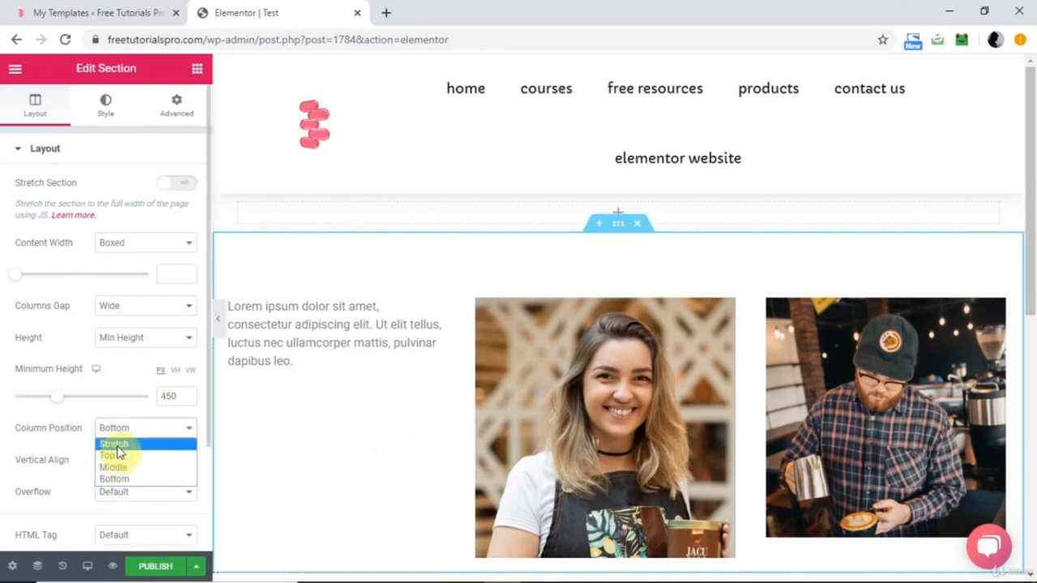
left_click(113, 458)
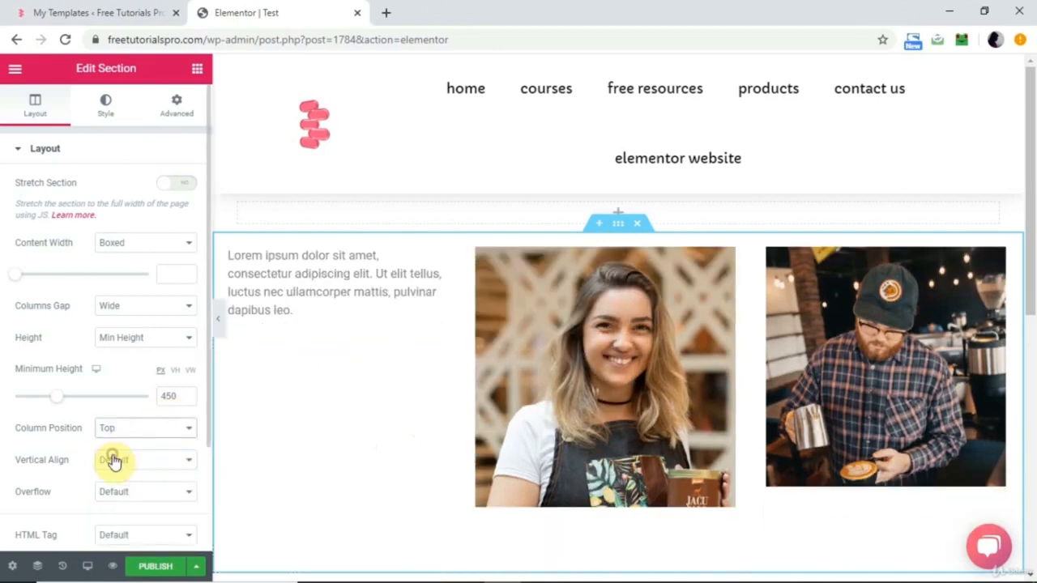
left_click(154, 461)
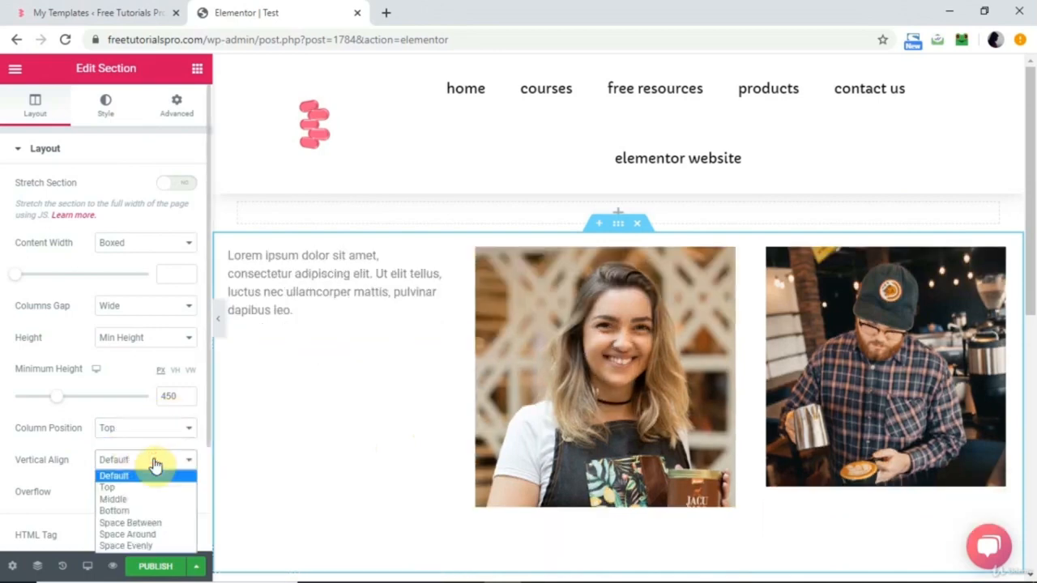
left_click(142, 547)
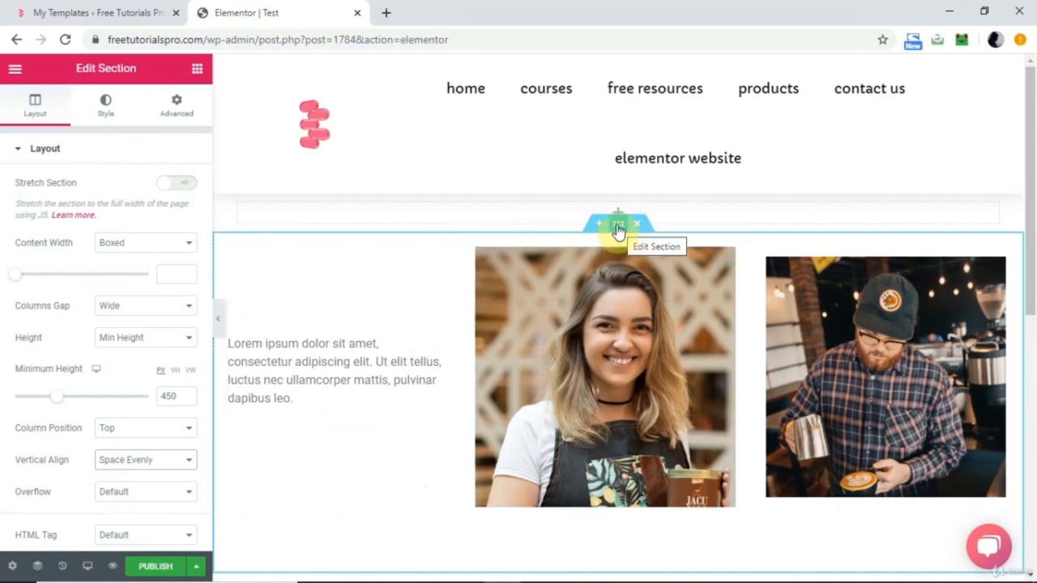
Look through the section's background overlay and border style settings, then set the Border Type to Solid.
left_click(114, 121)
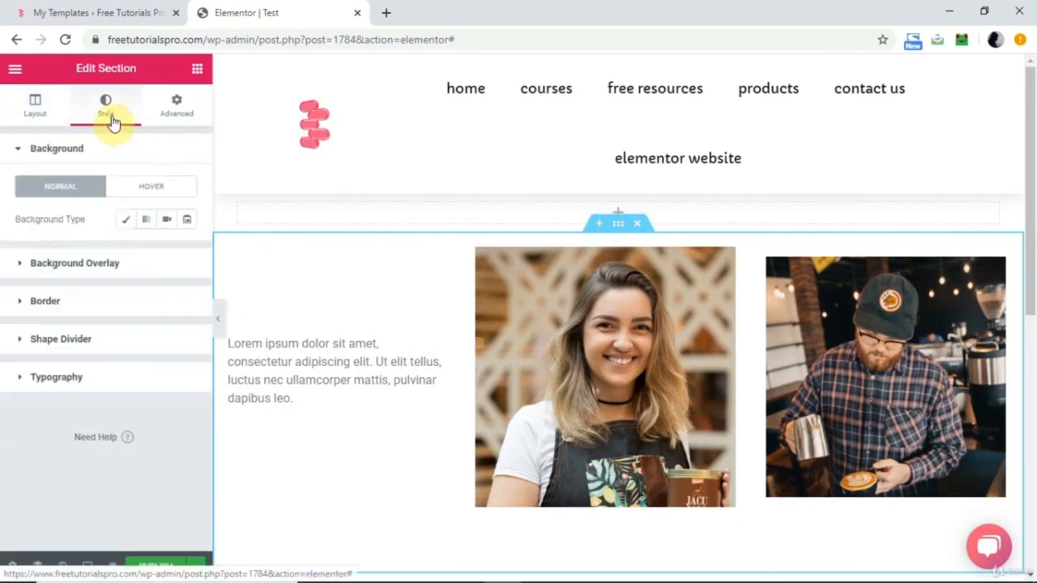
left_click(91, 264)
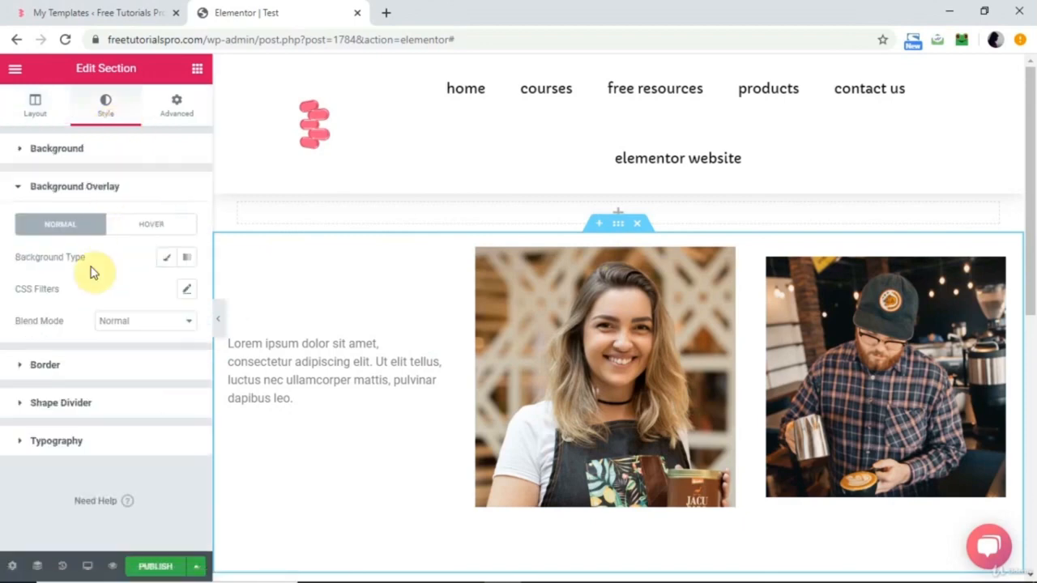
left_click(73, 374)
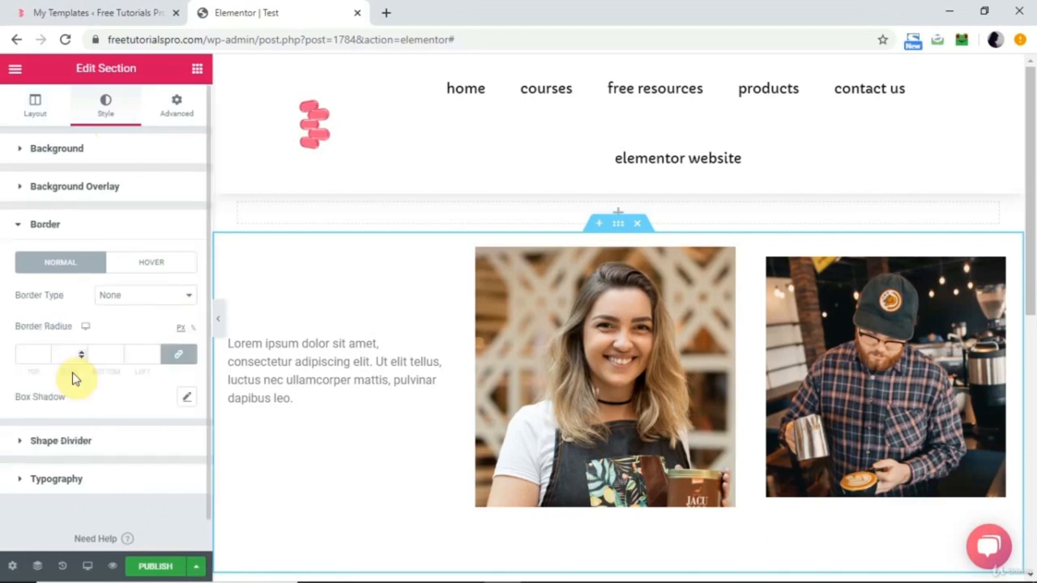
left_click(158, 294)
left_click(126, 322)
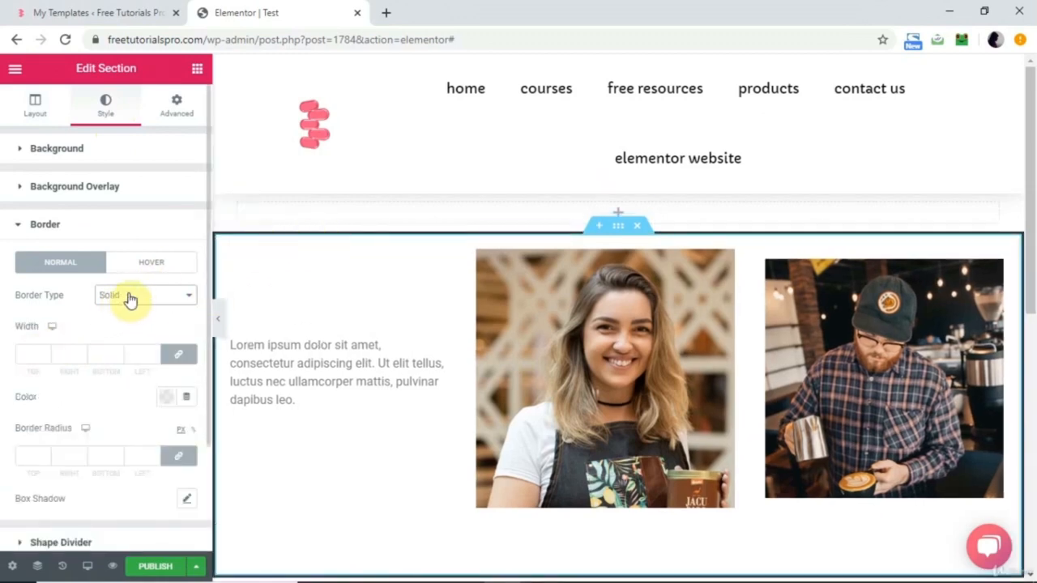
Try border widths of 100 and 10 on all sides of the section, then clear the width.
left_click(31, 354)
type("100")
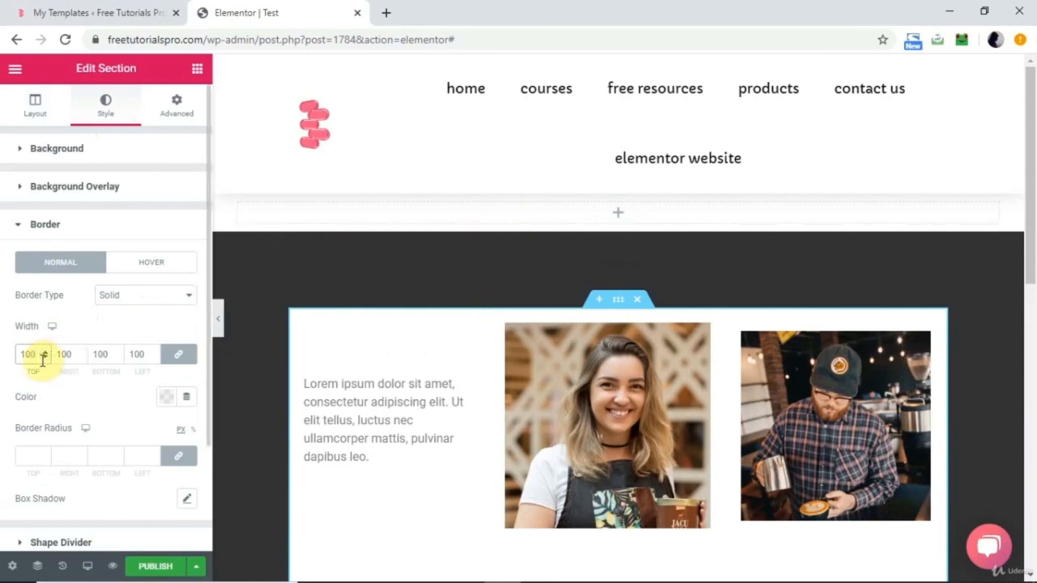
key("BackSpace")
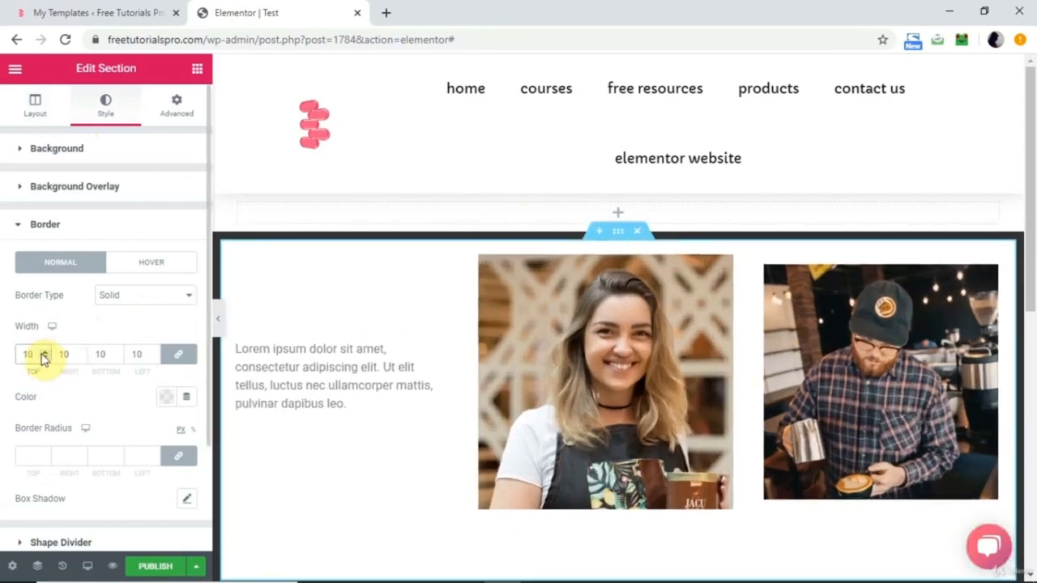
key("BackSpace")
key("BackSpace")
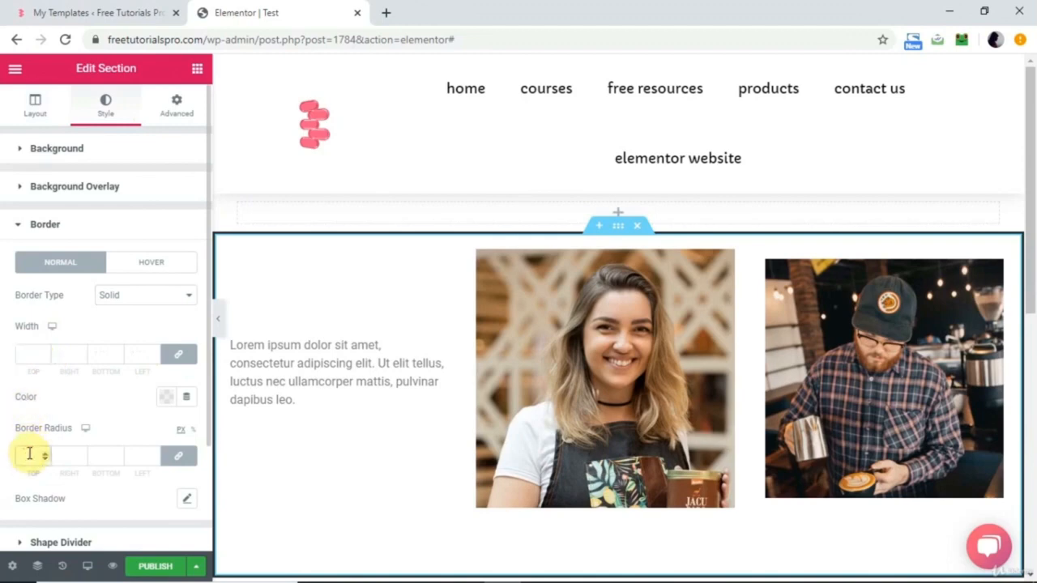
Set the section's border radius to 100 px on all four corners.
type("100")
key("BackSpace")
key("BackSpace")
key("BackSpace")
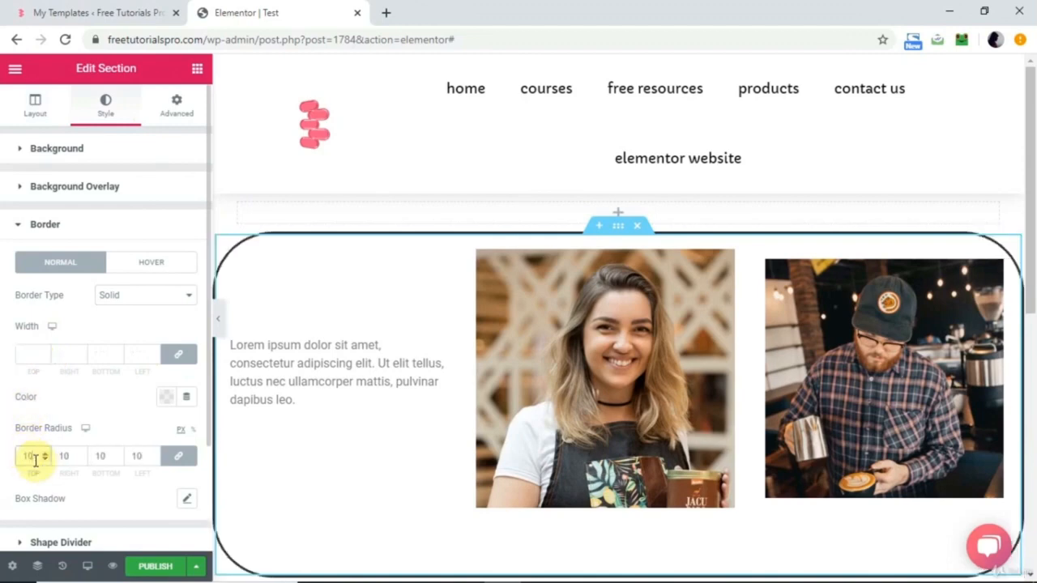
type("10")
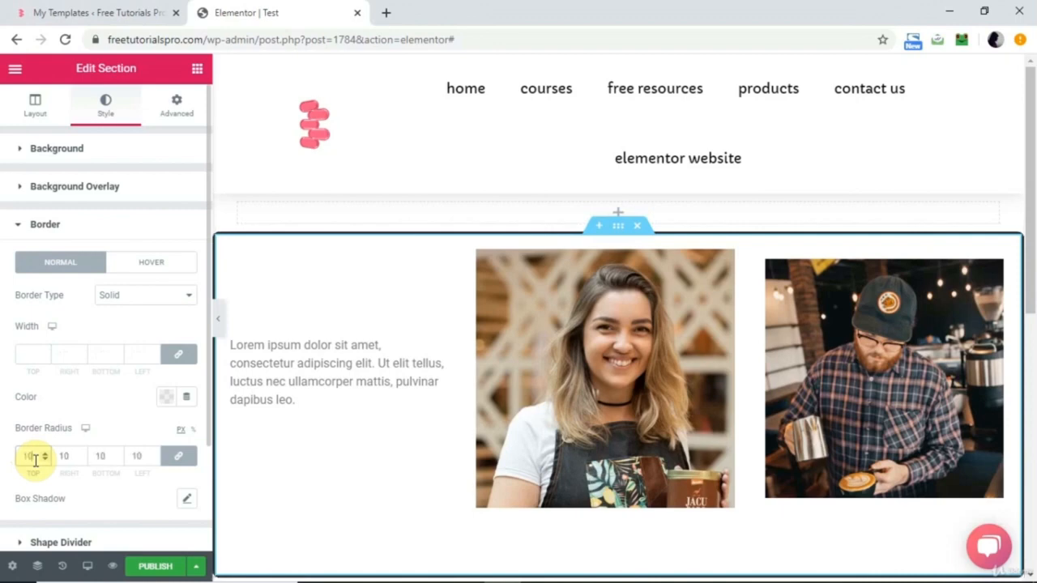
type("0")
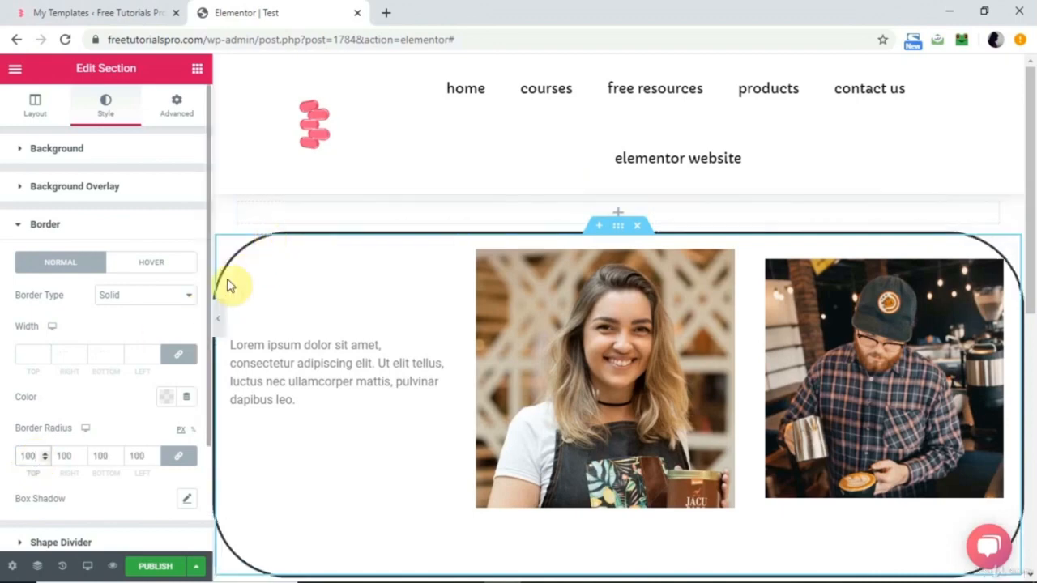
Add a box shadow to the section and make its color fully opaque black, rgba(0, 0, 0, 1).
scroll(113, 397, "down", 1)
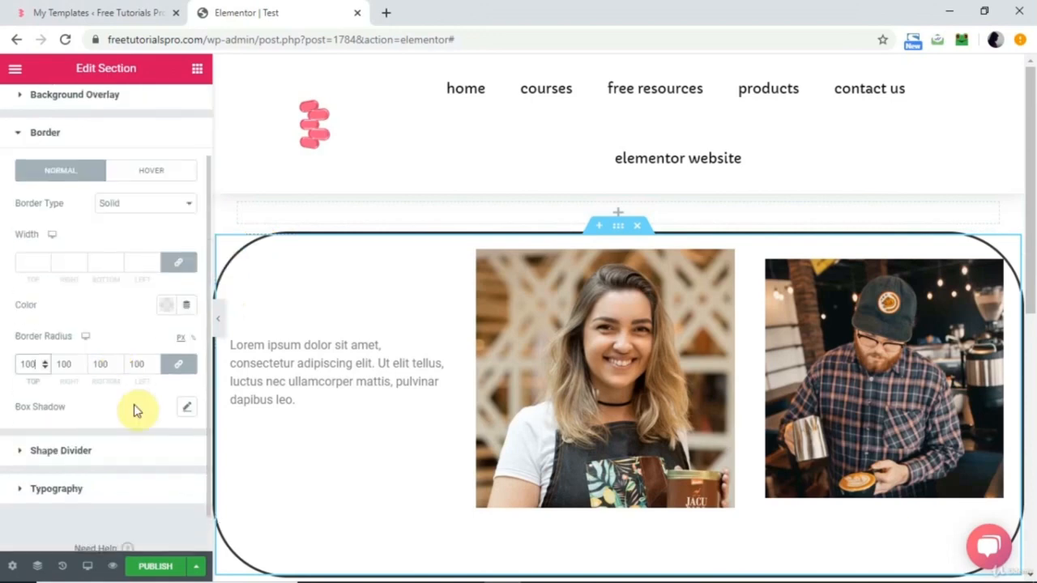
left_click(187, 407)
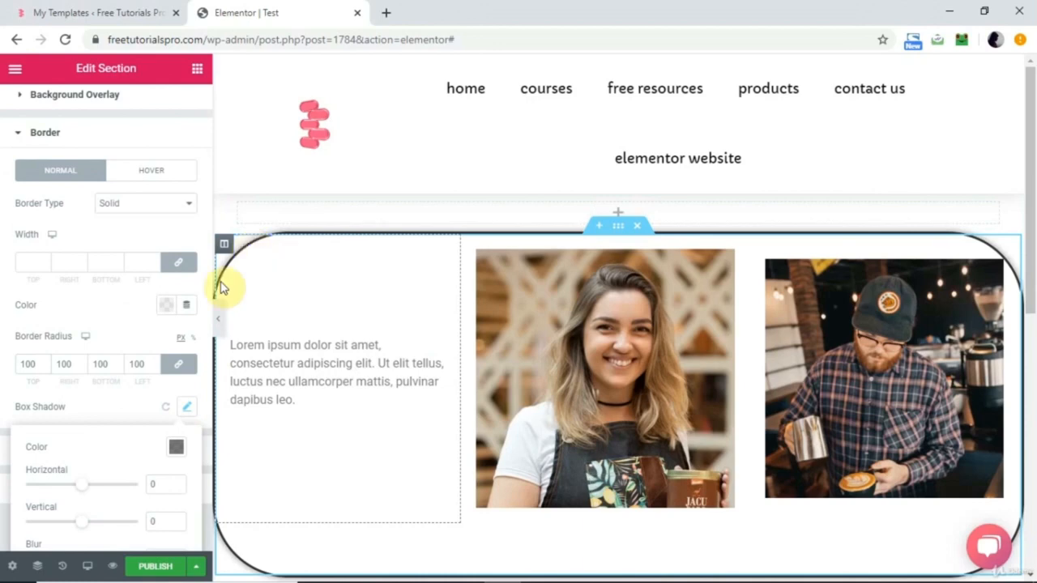
left_click(177, 451)
left_click(262, 390)
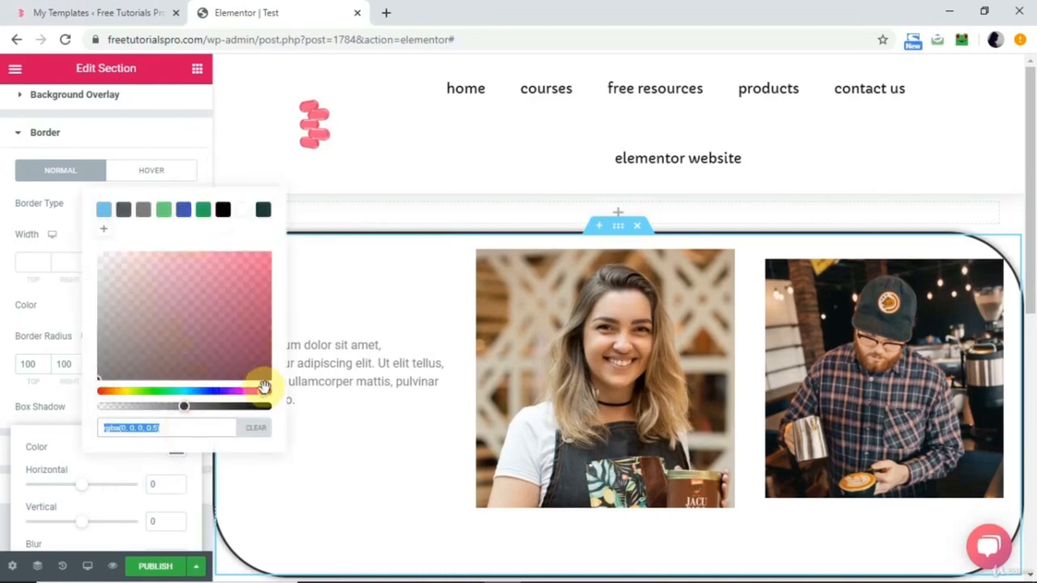
left_click_drag(182, 406, 272, 405)
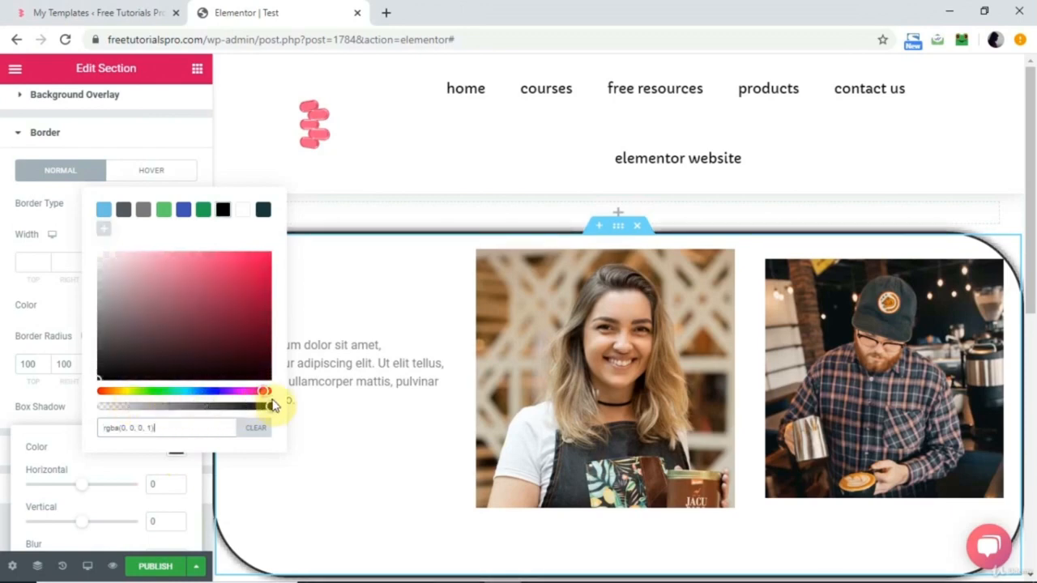
left_click(67, 435)
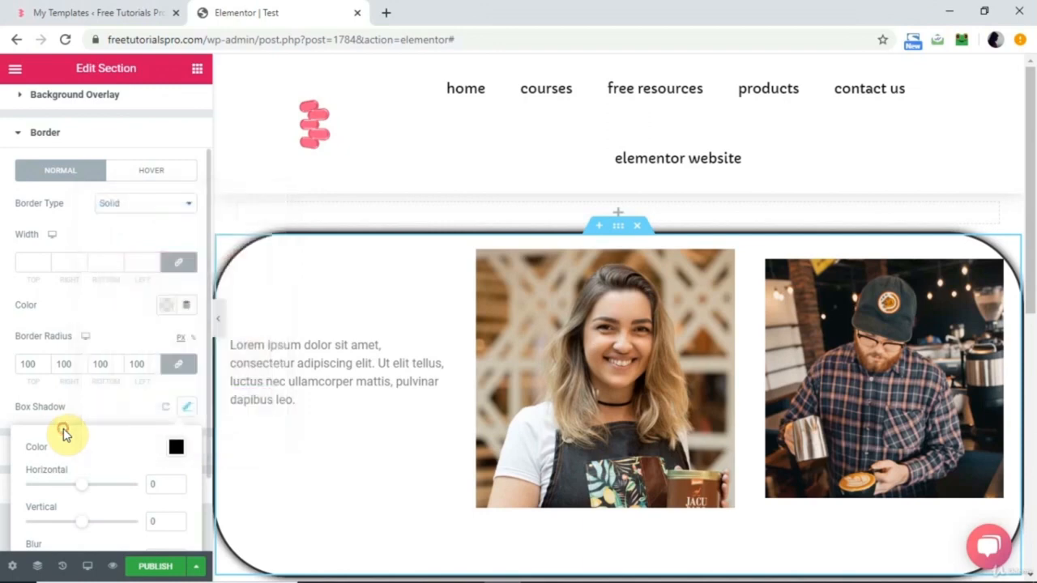
Change the section's box shadow color to a bright, fully opaque cyan-blue.
left_click(177, 447)
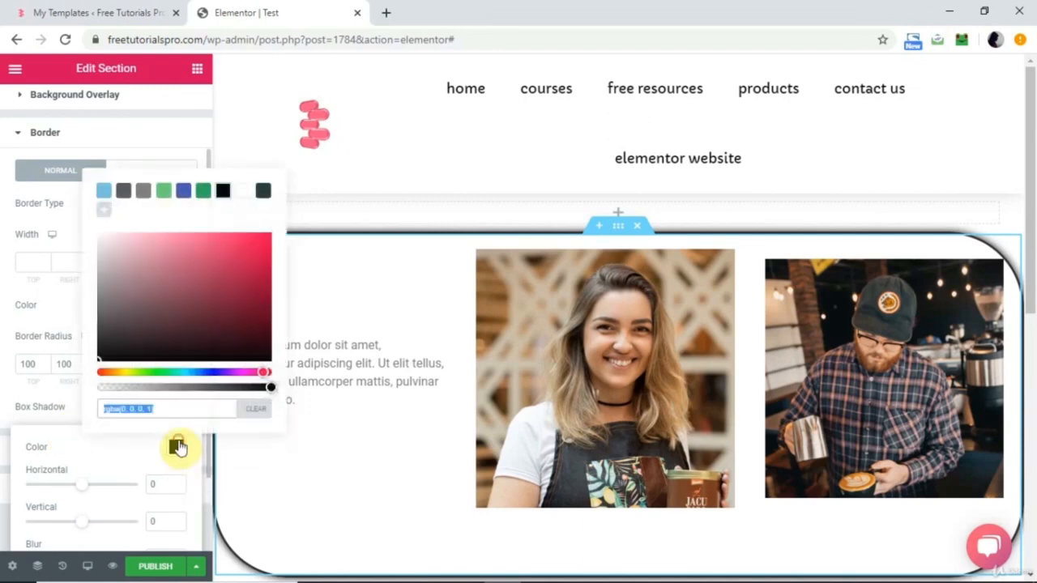
left_click(264, 194)
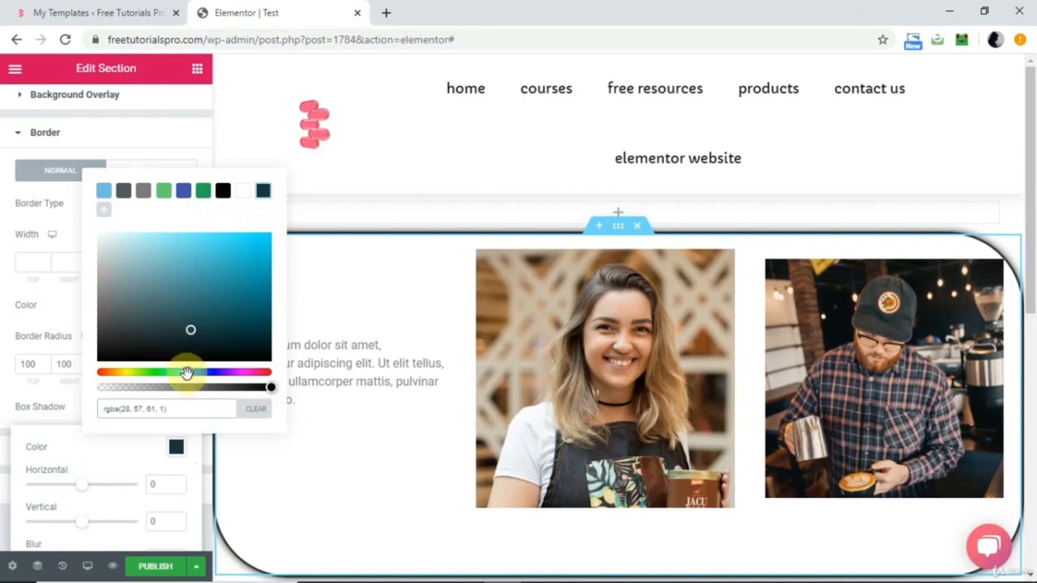
left_click_drag(192, 328, 270, 233)
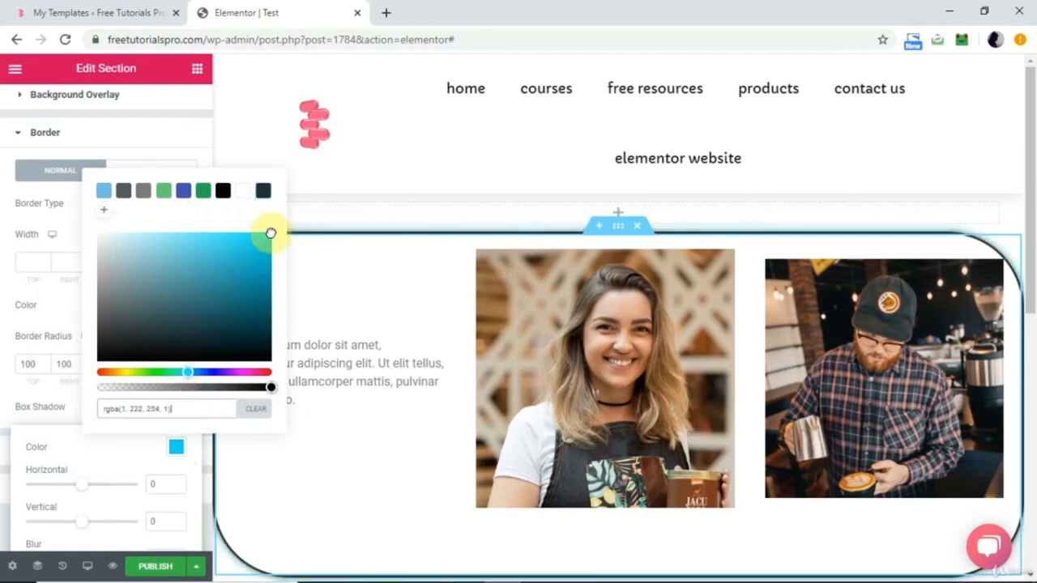
left_click(40, 308)
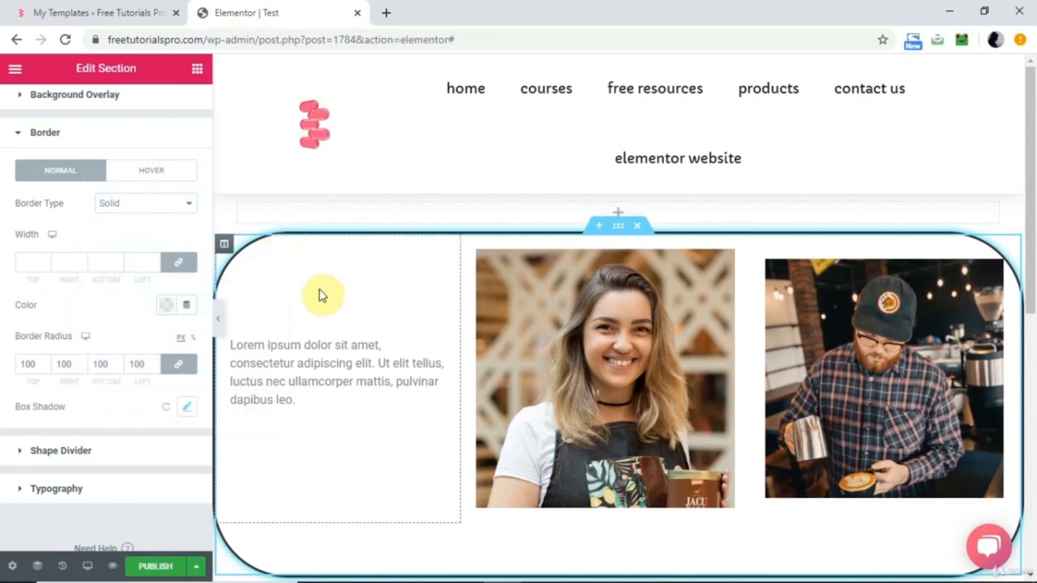
Look over the section's Shape Divider and Typography style settings.
left_click(60, 450)
left_click(76, 264)
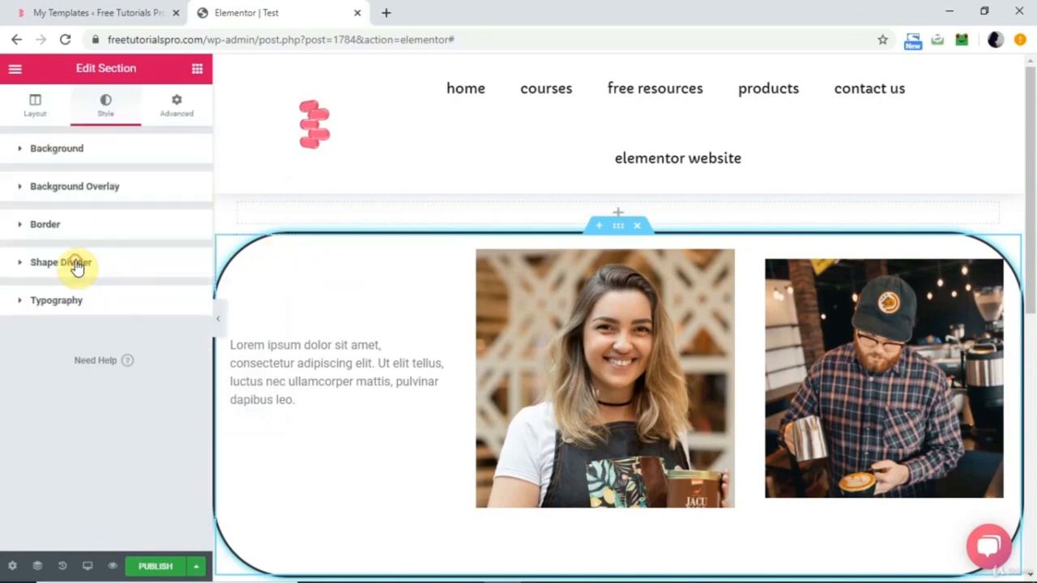
left_click(80, 307)
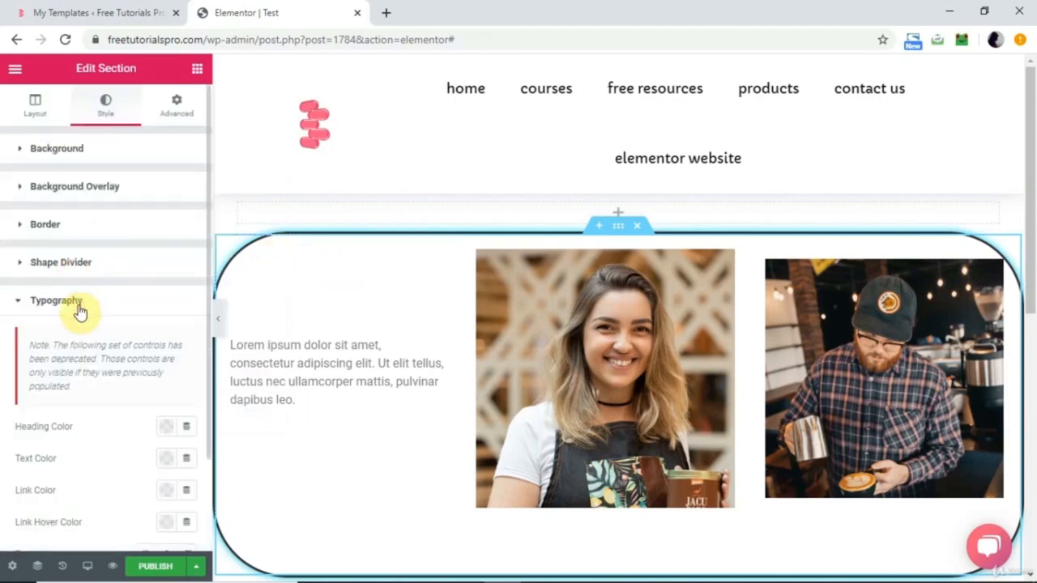
scroll(102, 421, "down", 2)
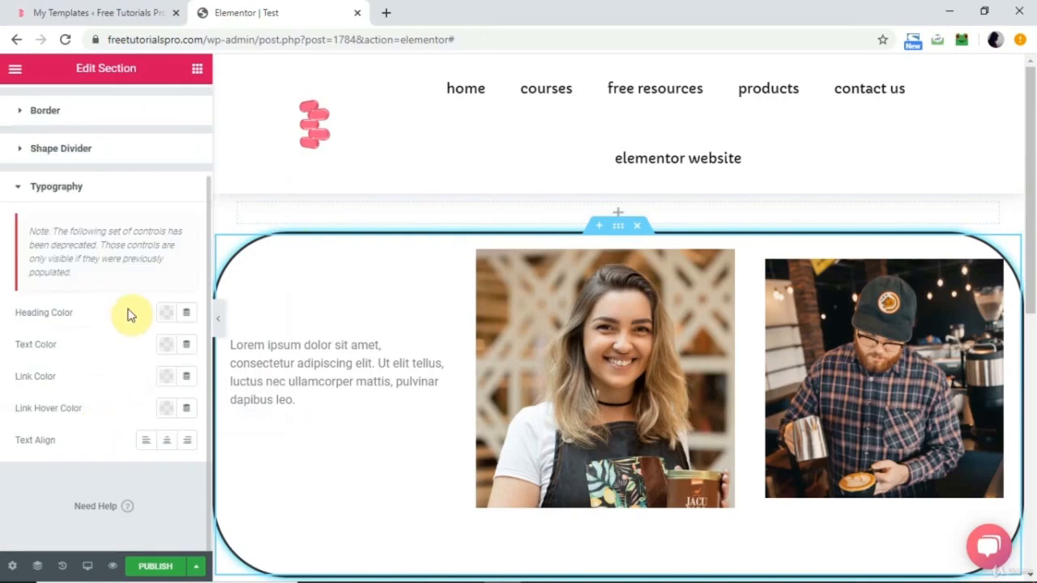
scroll(95, 319, "up", 2)
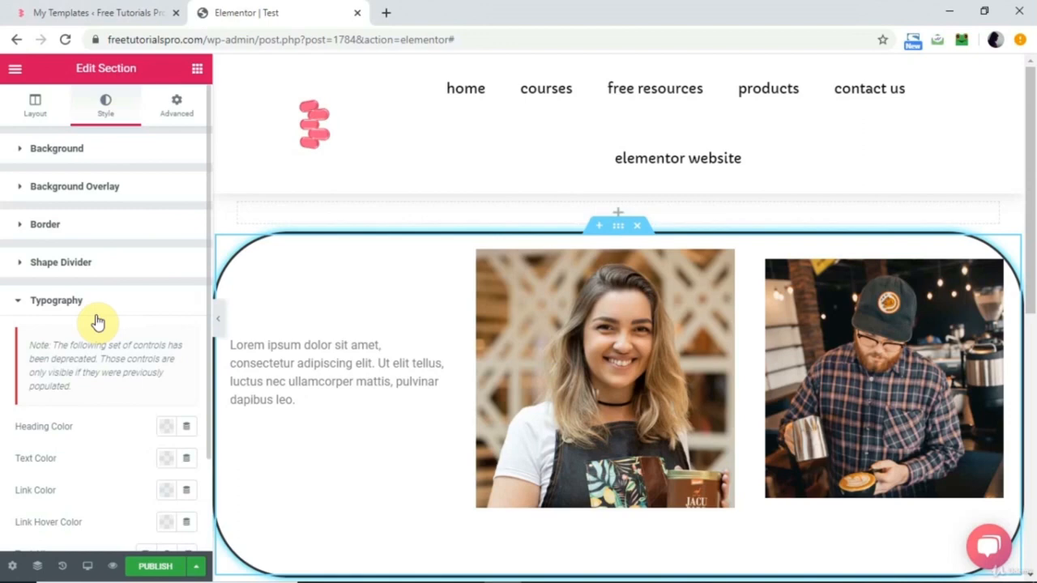
Unlink the section's margin values and set the top margin to 30 px.
left_click(176, 117)
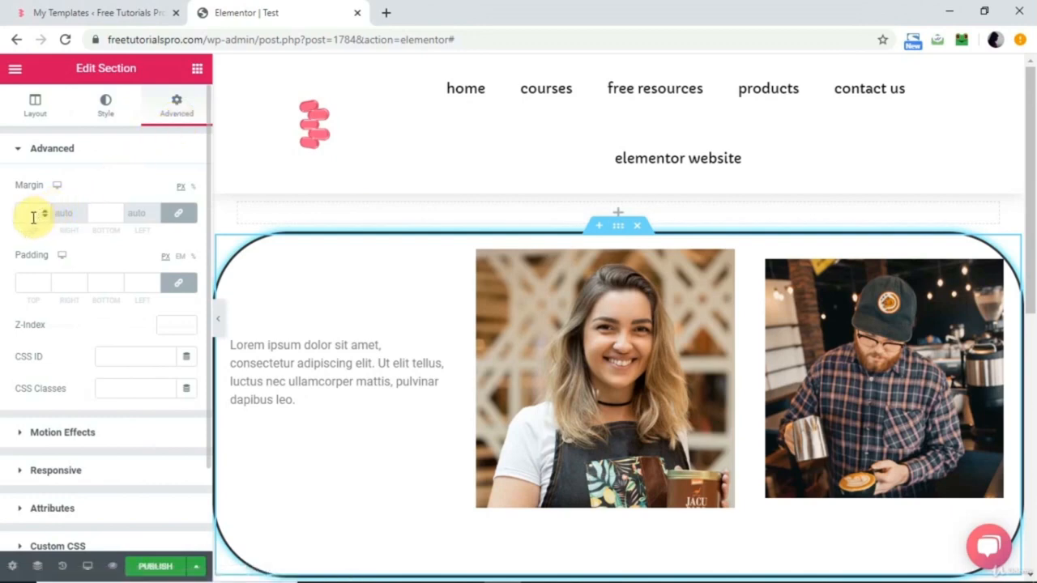
left_click(181, 217)
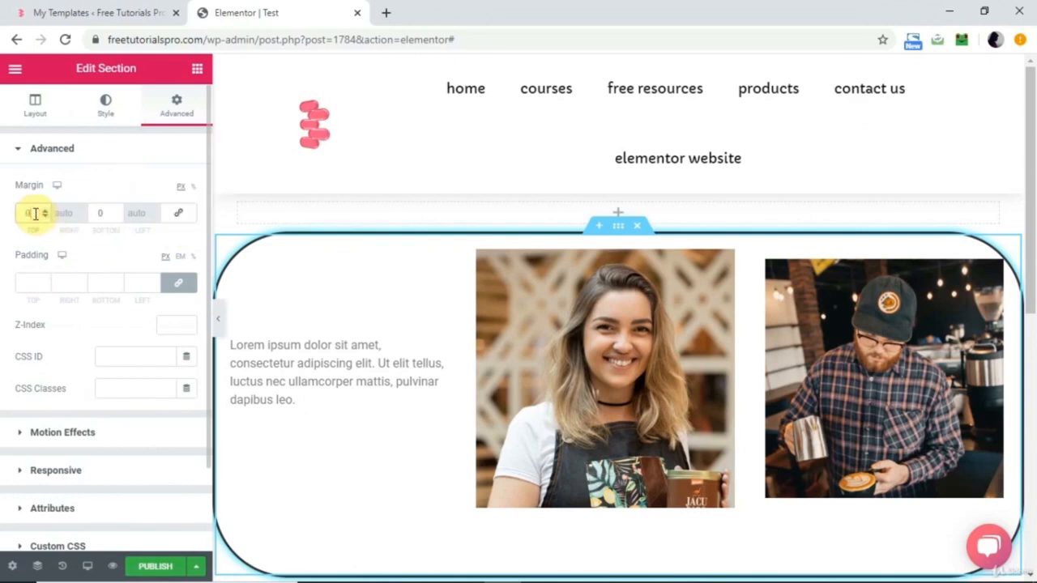
type("30")
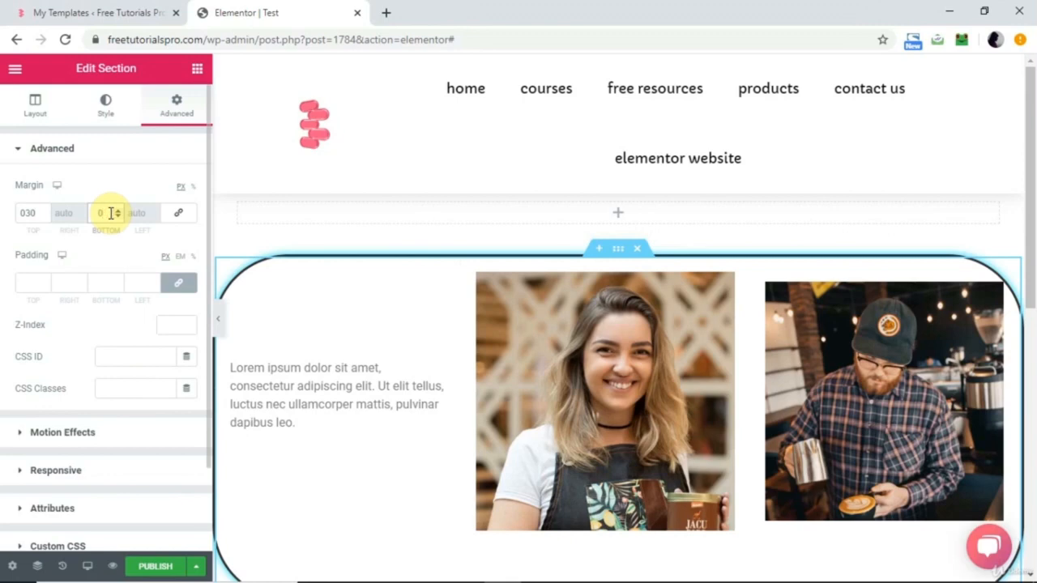
Unlink the section's padding values and set the top padding to 30 px.
left_click(186, 283)
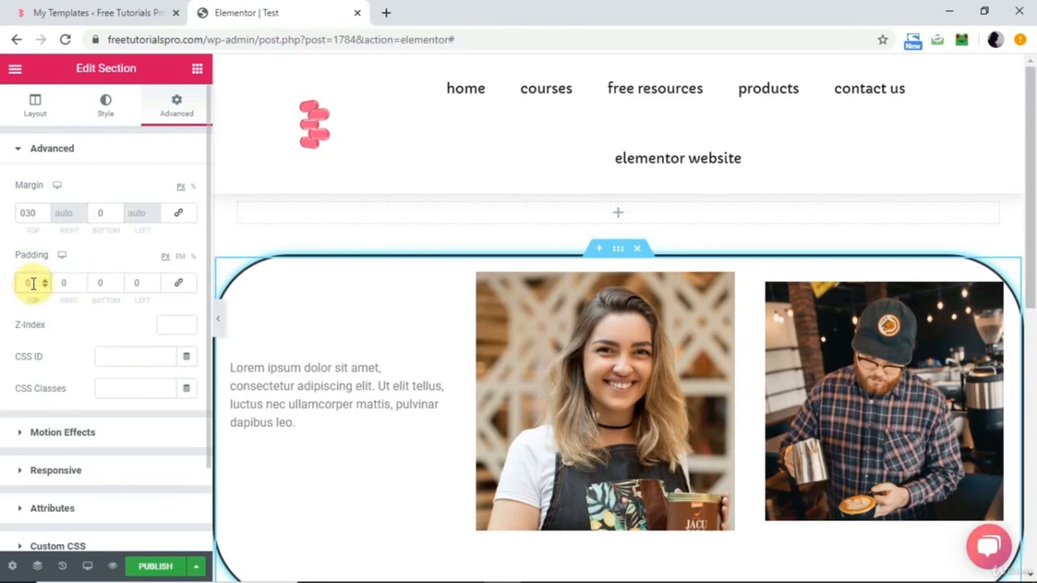
type("30")
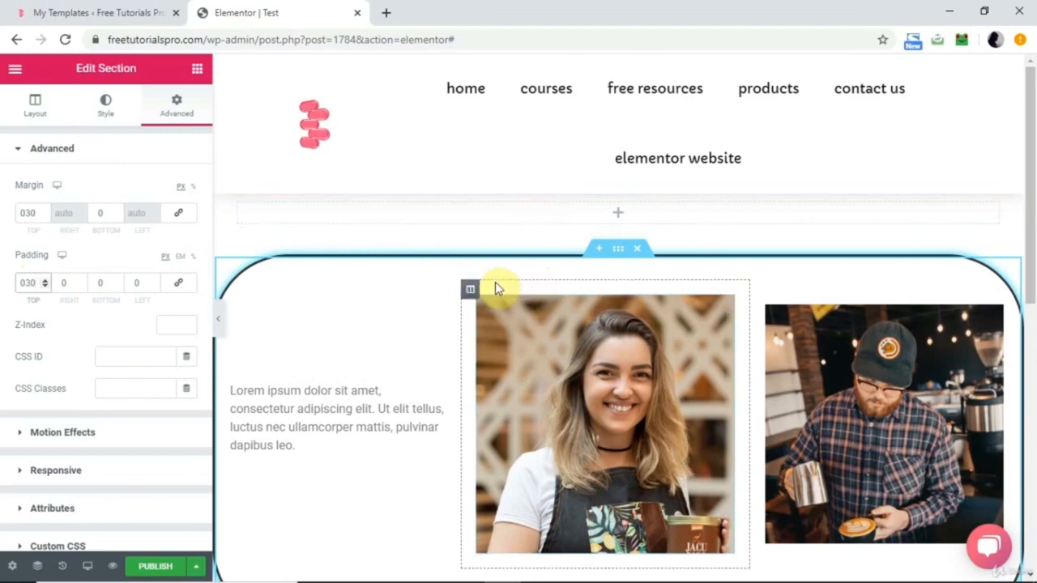
Review the section's Motion Effects sticky options and Responsive settings, checking how the page header behaves while the page scrolls.
left_click(108, 444)
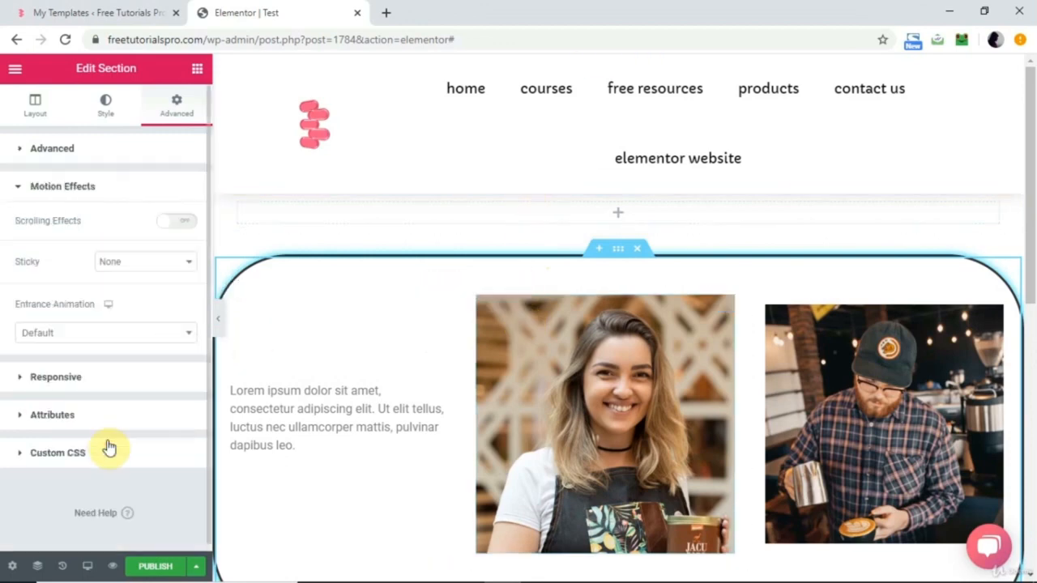
left_click(160, 270)
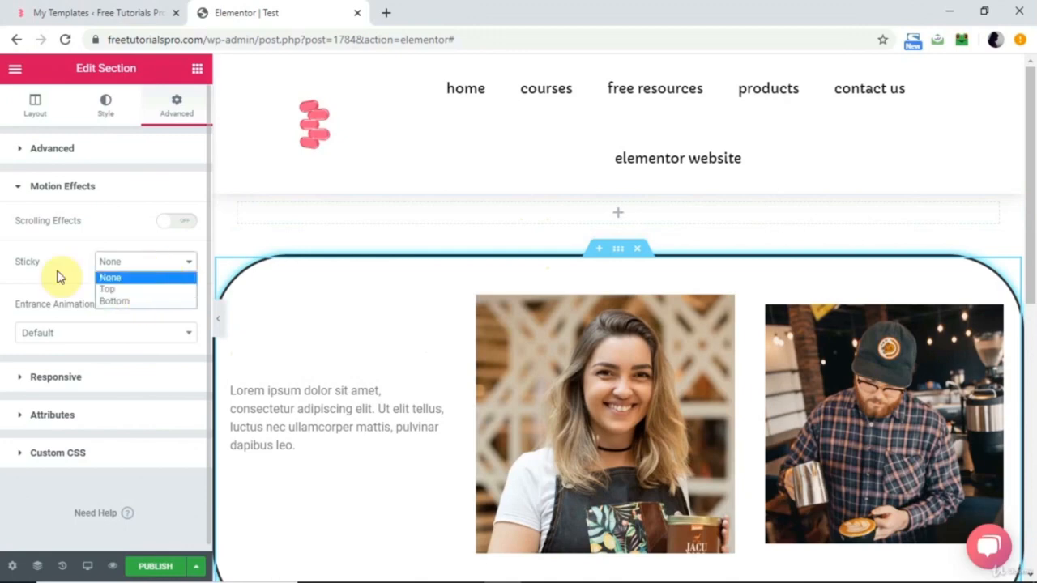
key("Down")
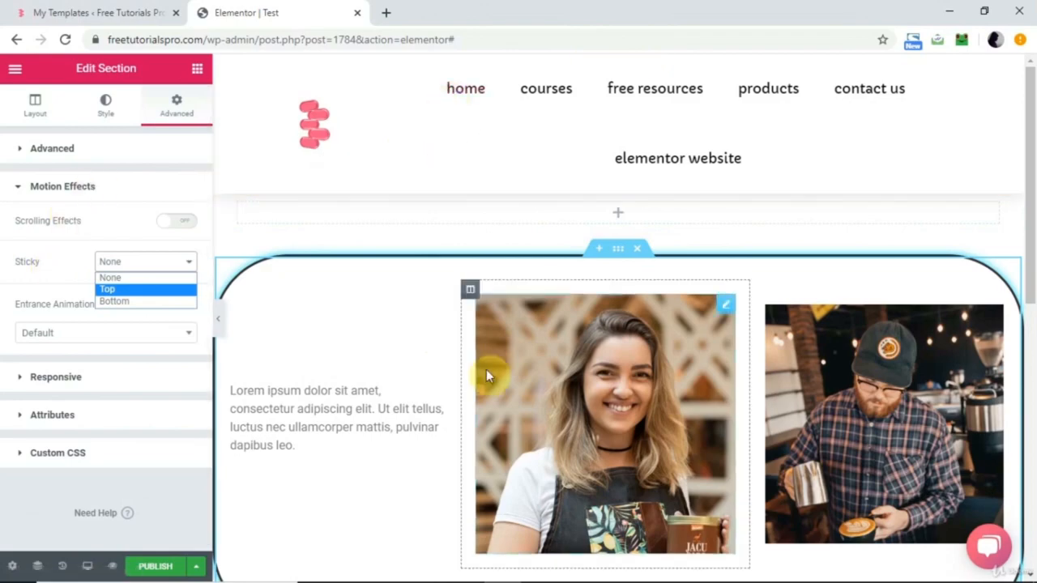
scroll(486, 375, "down", 5)
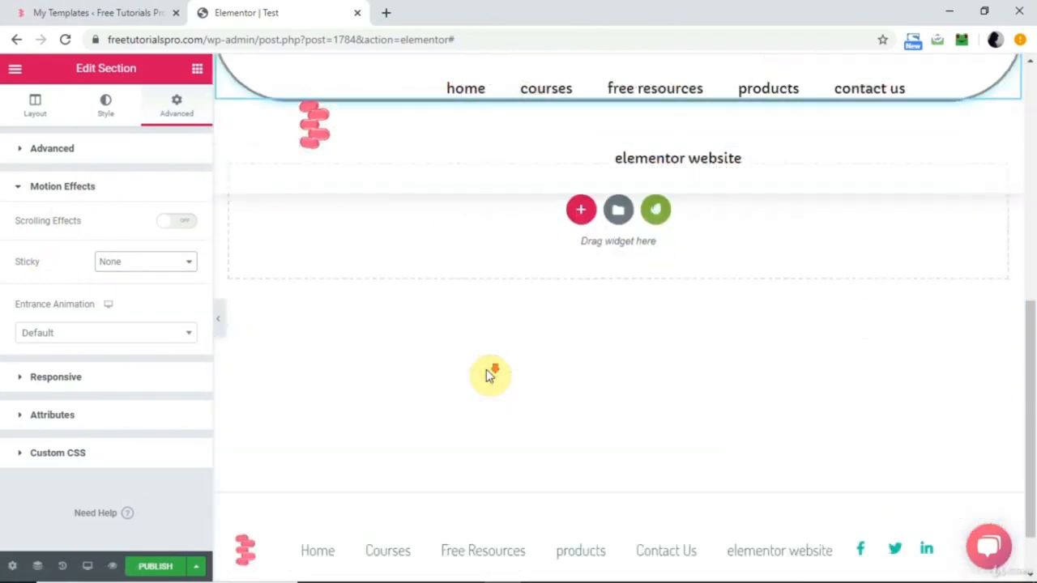
scroll(489, 376, "down", 1)
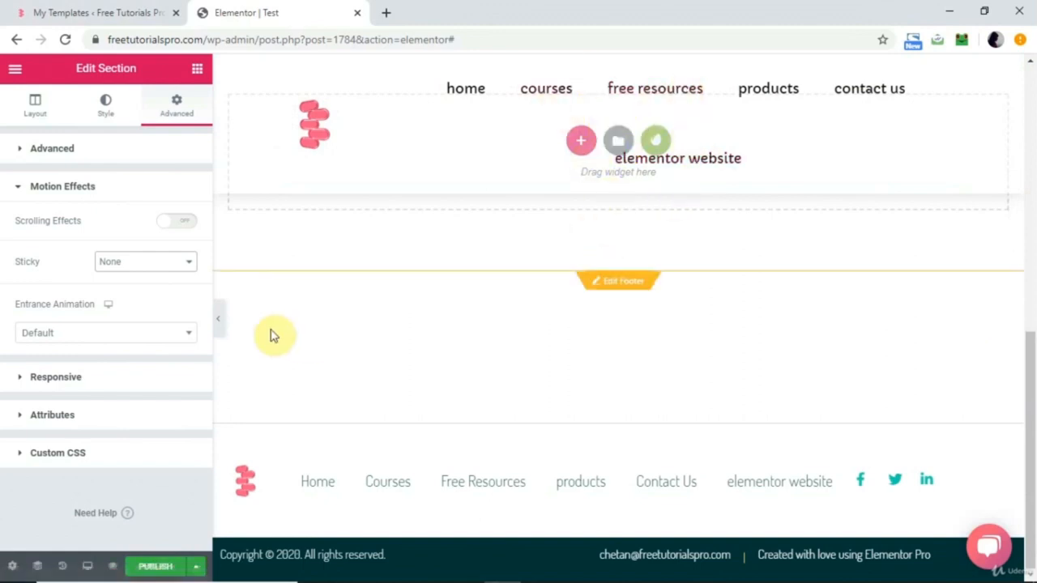
left_click(219, 323)
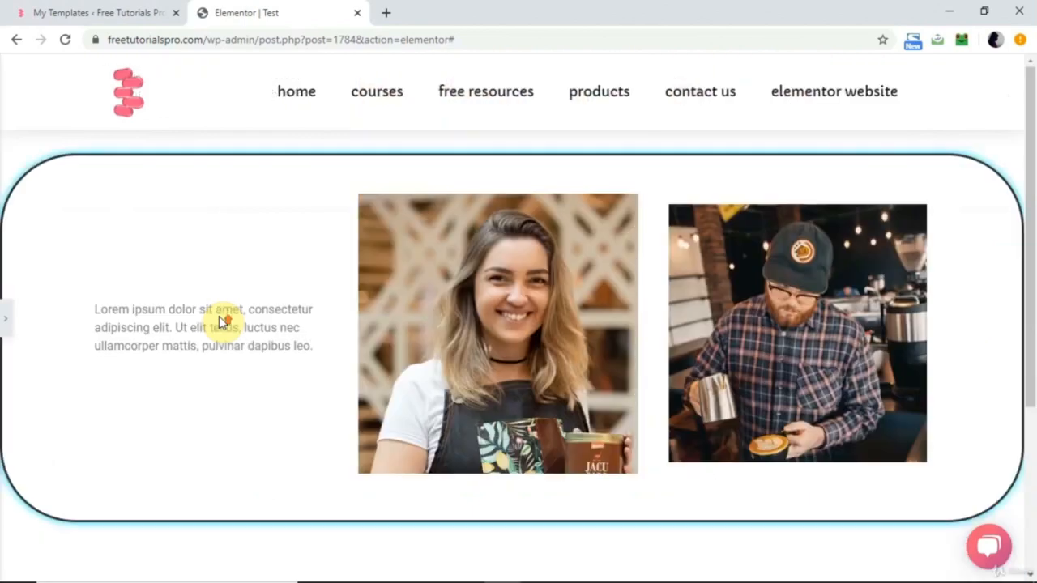
scroll(220, 323, "down", 3)
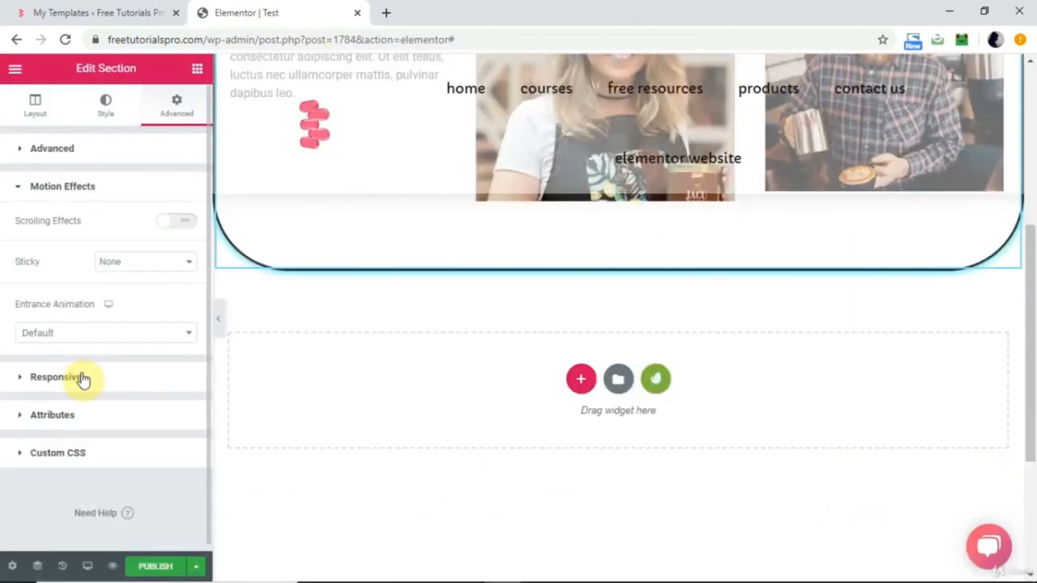
left_click(82, 378)
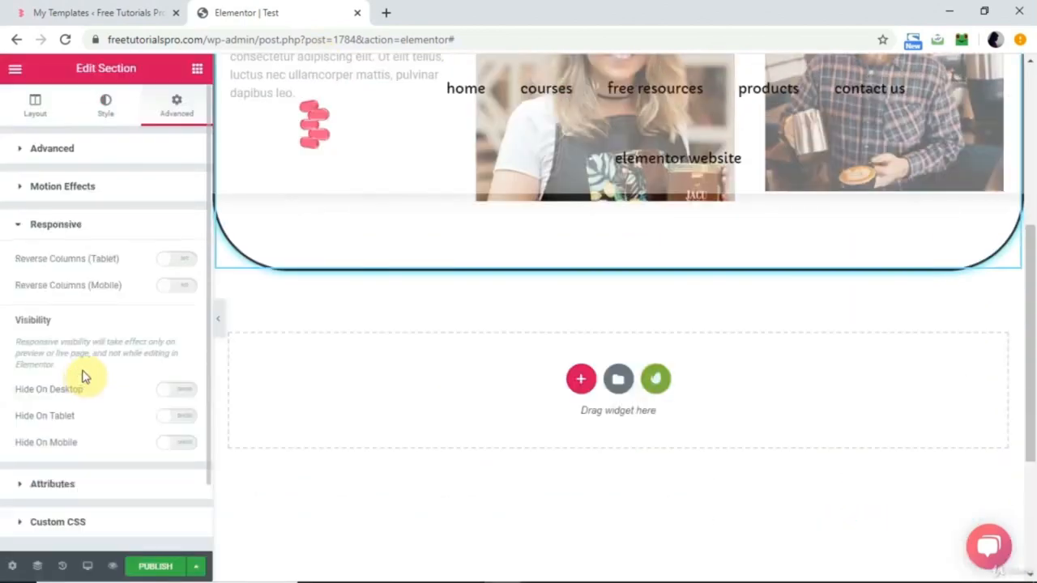
left_click(111, 197)
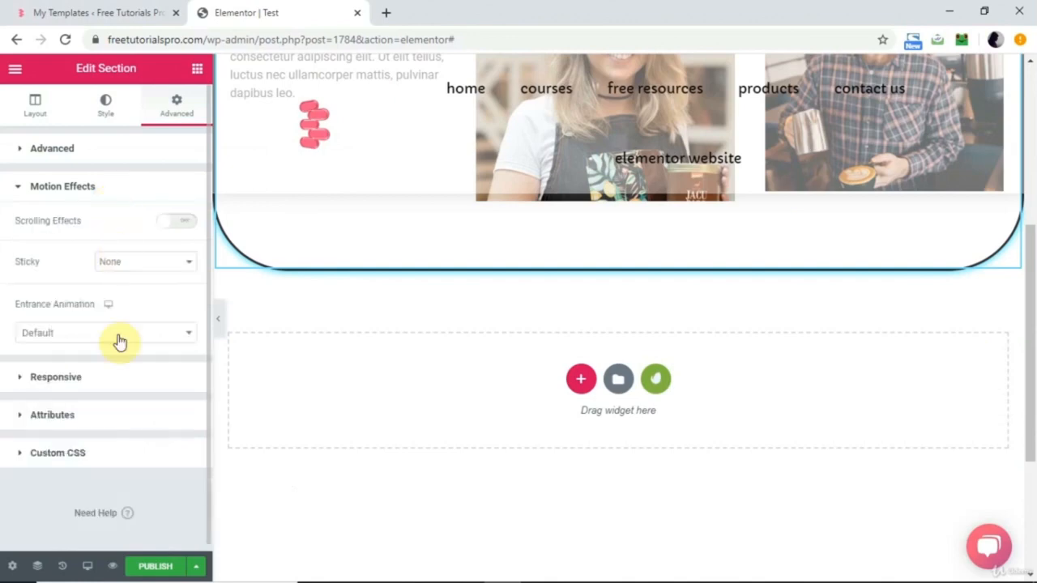
scroll(316, 338, "up", 3)
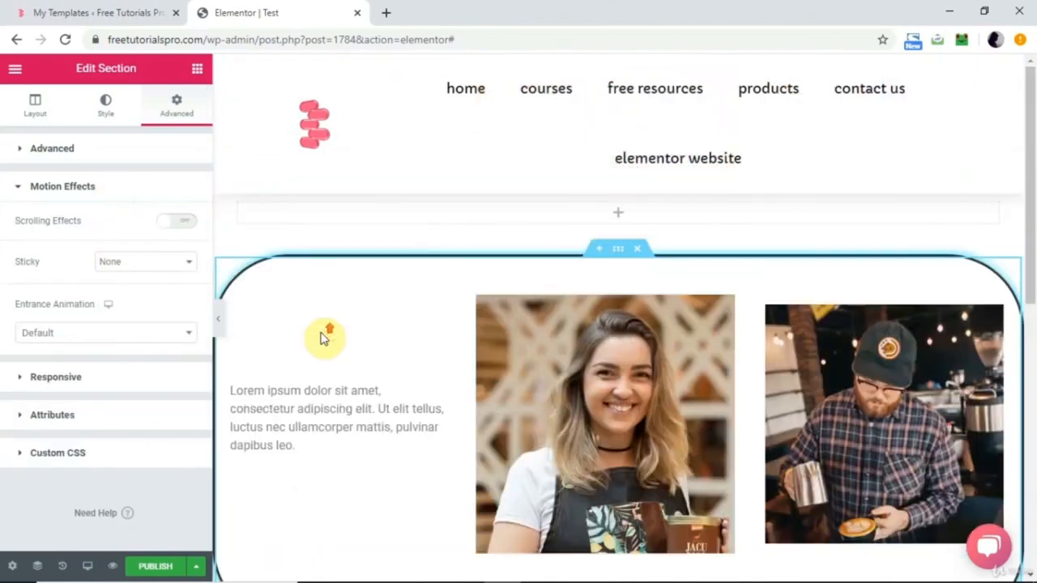
Apply a Fade In entrance animation to the section, try the Slow duration, and set the duration back to Normal.
left_click(191, 339)
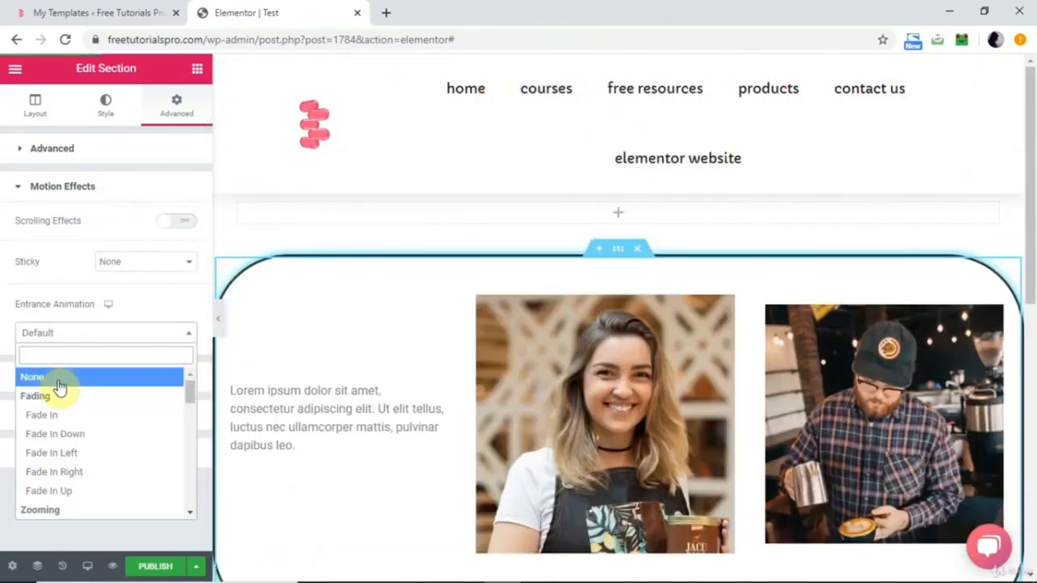
left_click(47, 423)
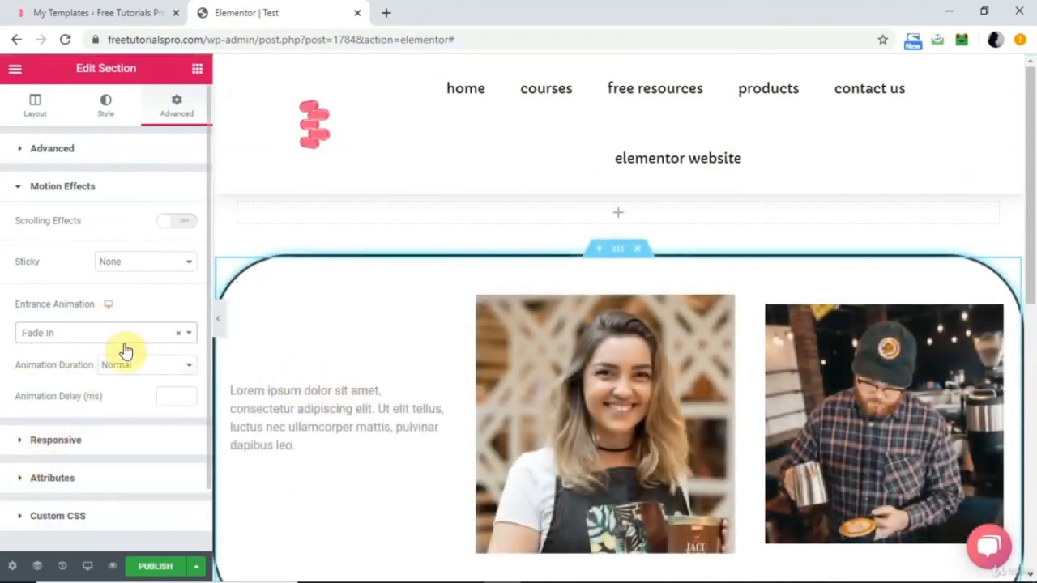
left_click(184, 368)
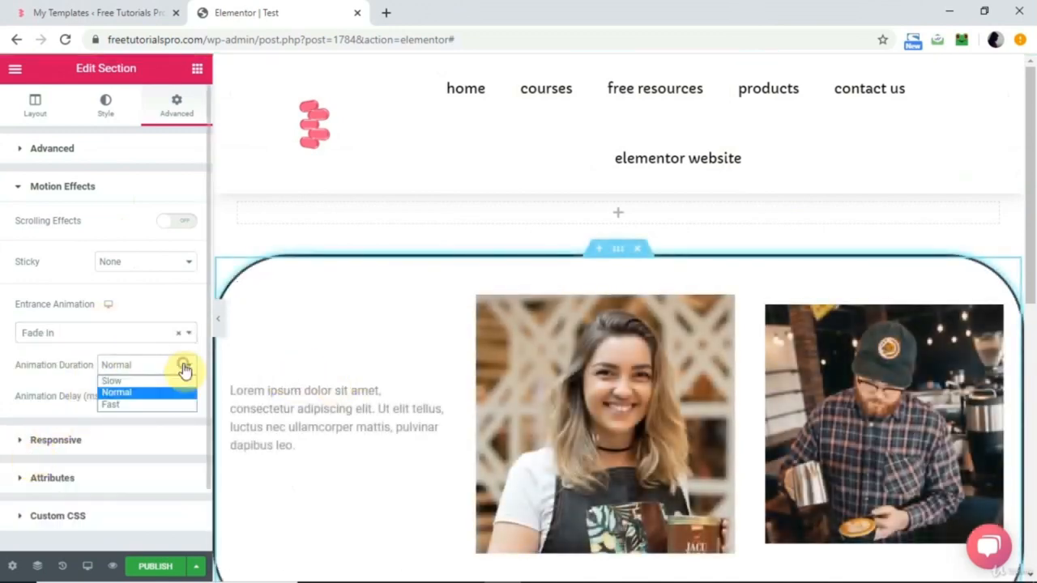
left_click(133, 385)
left_click(164, 366)
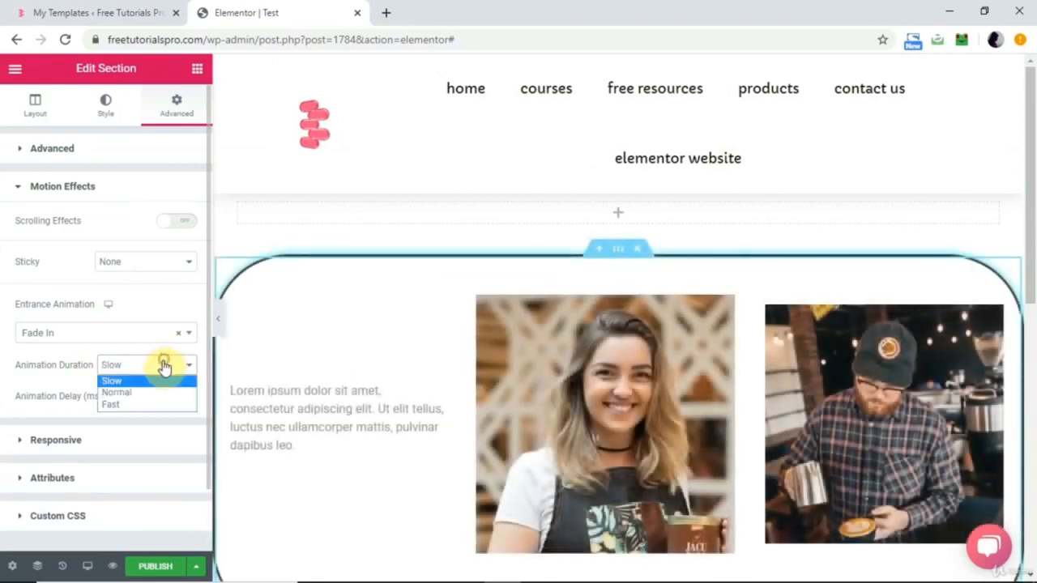
left_click(130, 392)
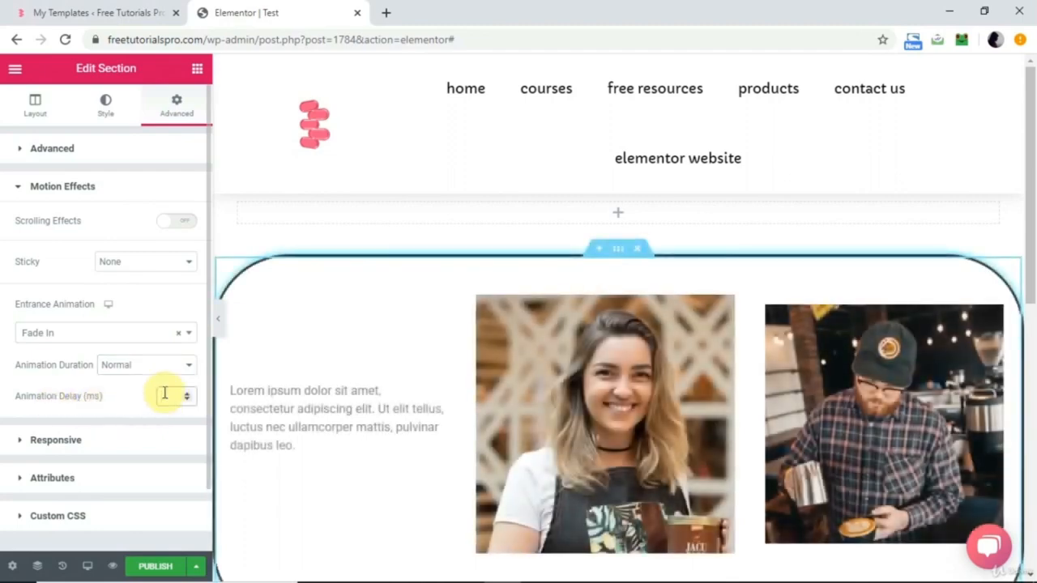
Change the section's entrance animation to Zoom In.
left_click(128, 339)
scroll(103, 462, "down", 1)
scroll(102, 461, "up", 5)
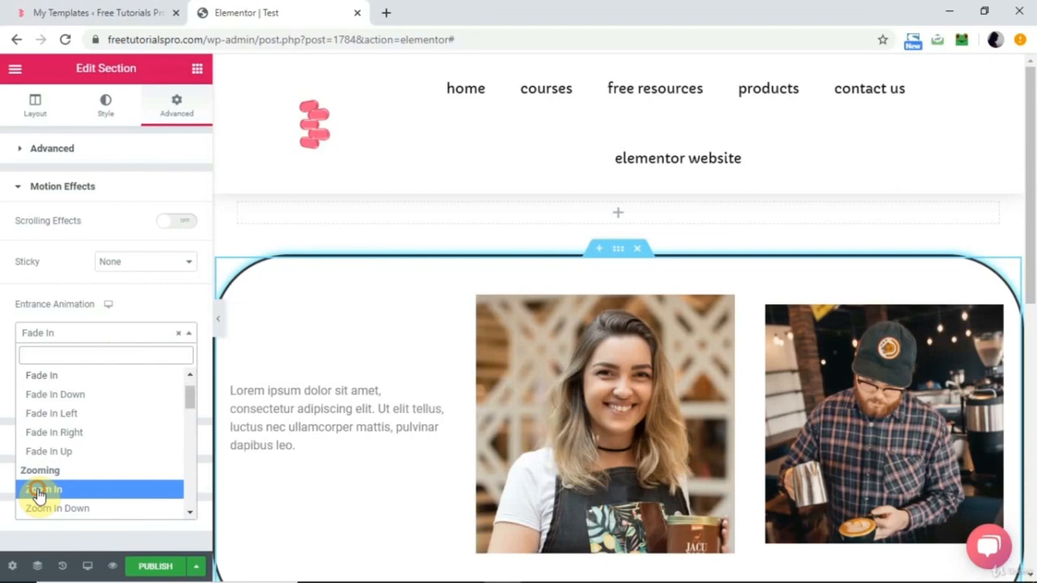
left_click(40, 491)
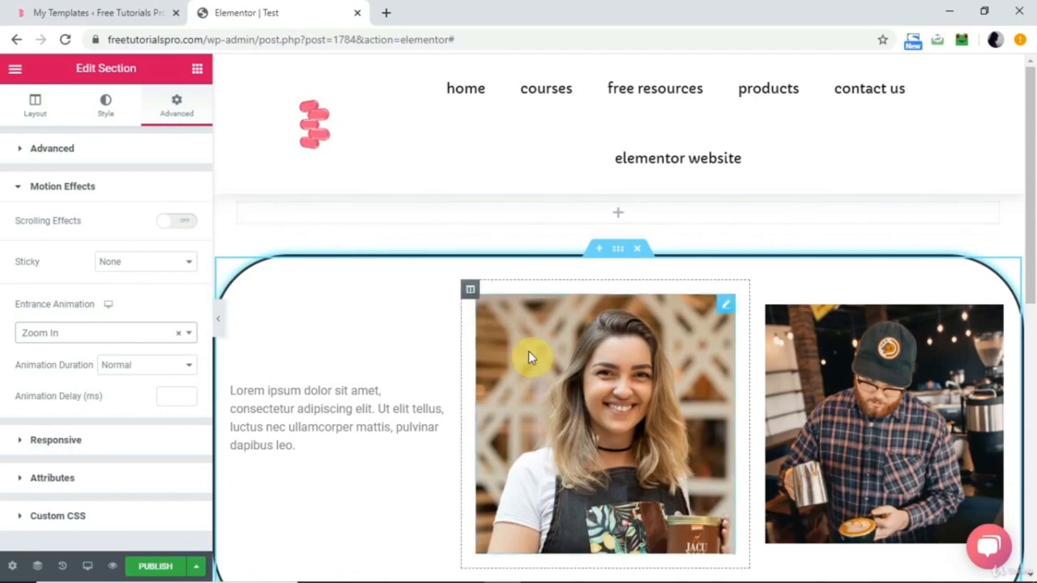
Look at the editing options of the woman's image and the Lorem ipsum text widget.
left_click(548, 353)
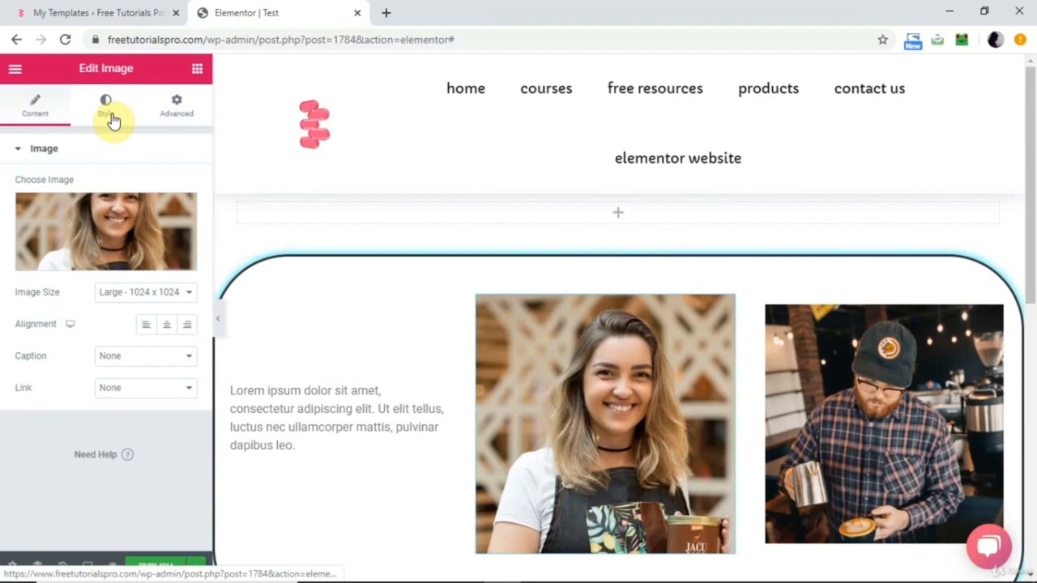
left_click(297, 412)
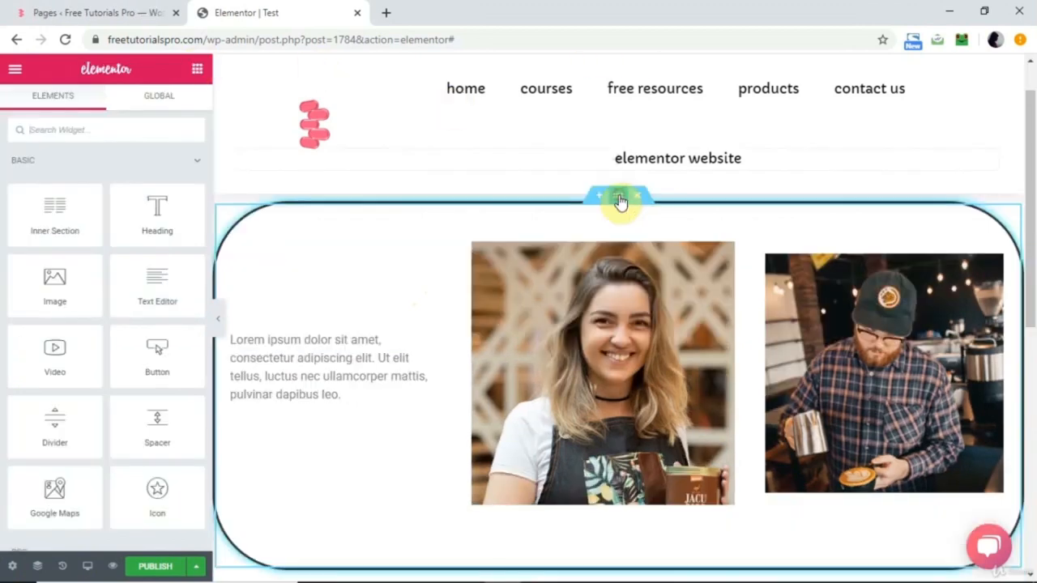
Remove the three-column section's decoration by setting its border type to None and clearing its box shadow.
left_click(618, 197)
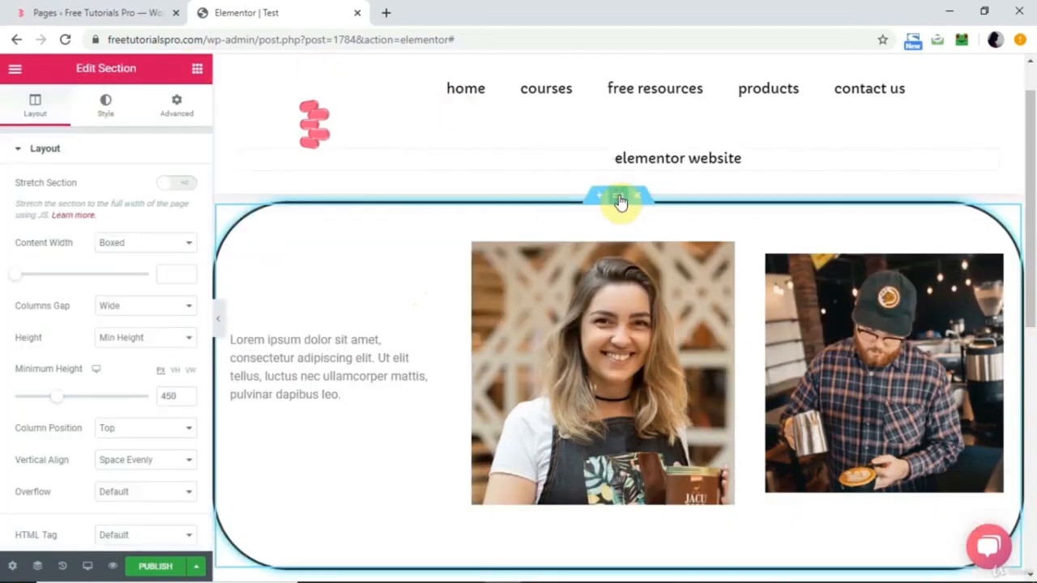
left_click(114, 113)
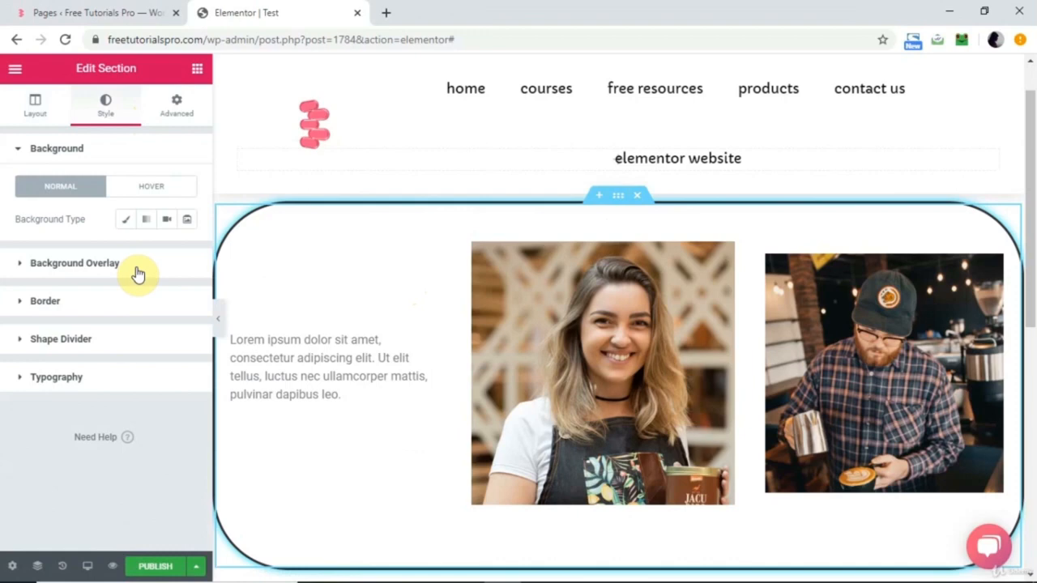
left_click(113, 302)
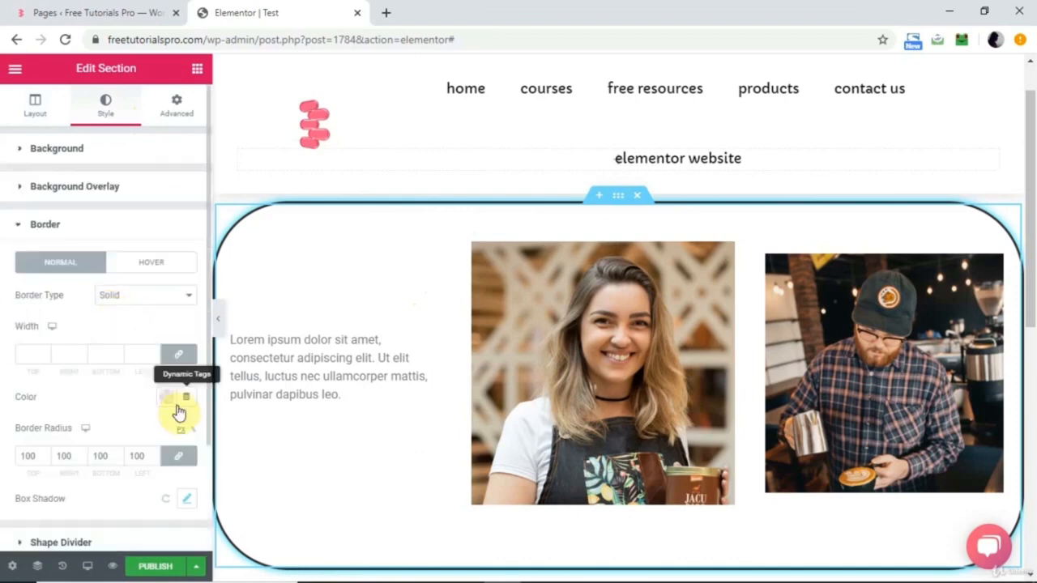
left_click(152, 299)
left_click(123, 311)
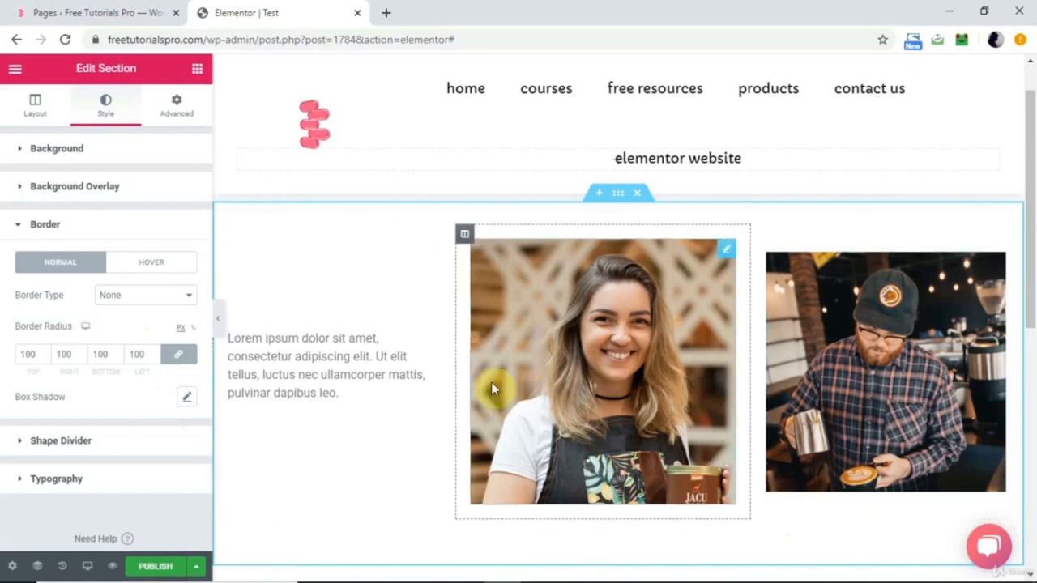
Adjust the boundaries between the section's three columns on the canvas to make them roughly equal in width.
mouse_move(454, 383)
left_mouse_down()
mouse_move(446, 386)
mouse_move(465, 381)
left_mouse_up()
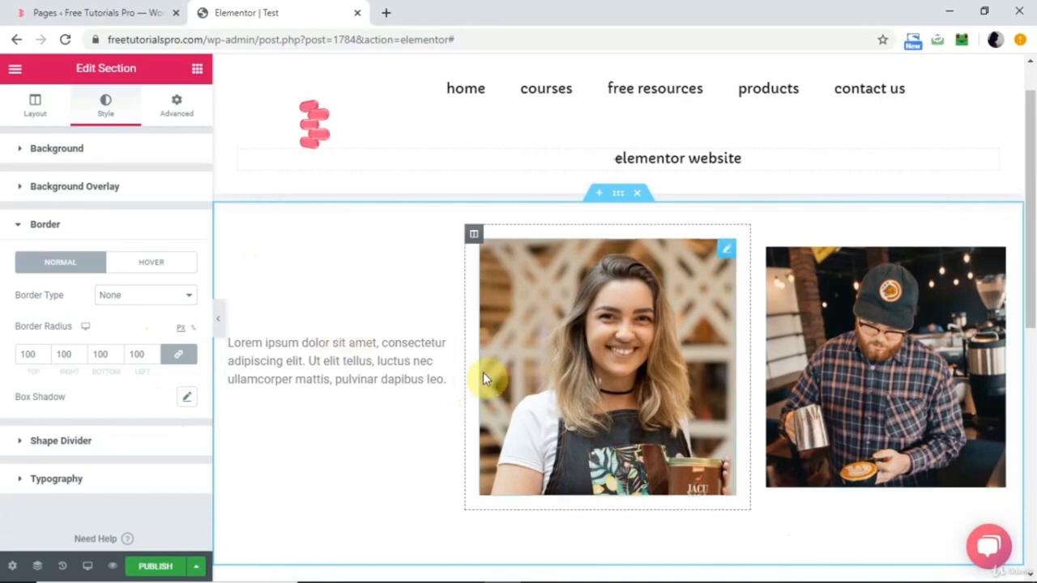
mouse_move(462, 389)
left_mouse_down()
mouse_move(484, 393)
mouse_move(481, 385)
left_mouse_up()
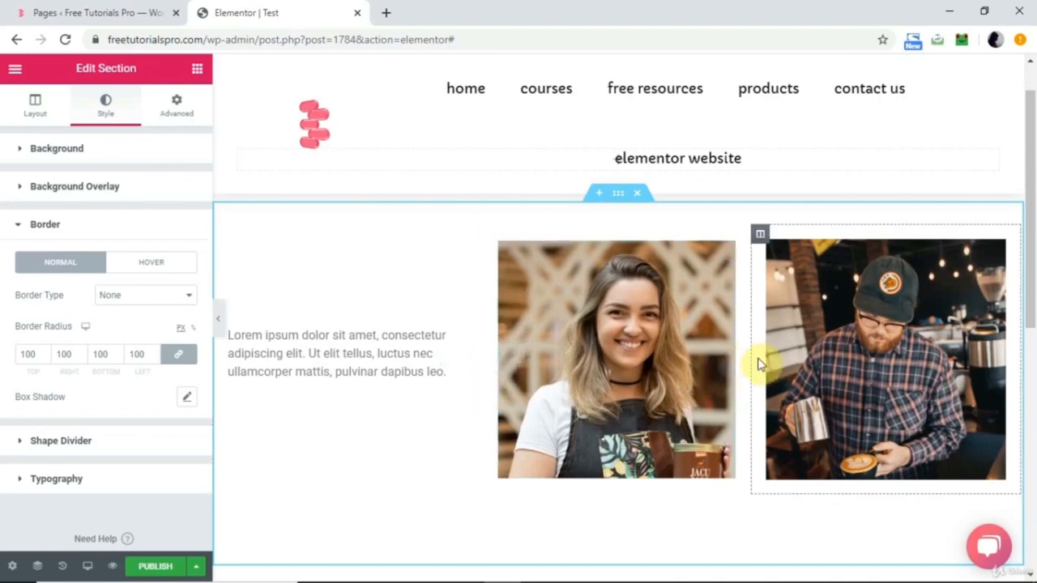
left_click_drag(752, 359, 753, 358)
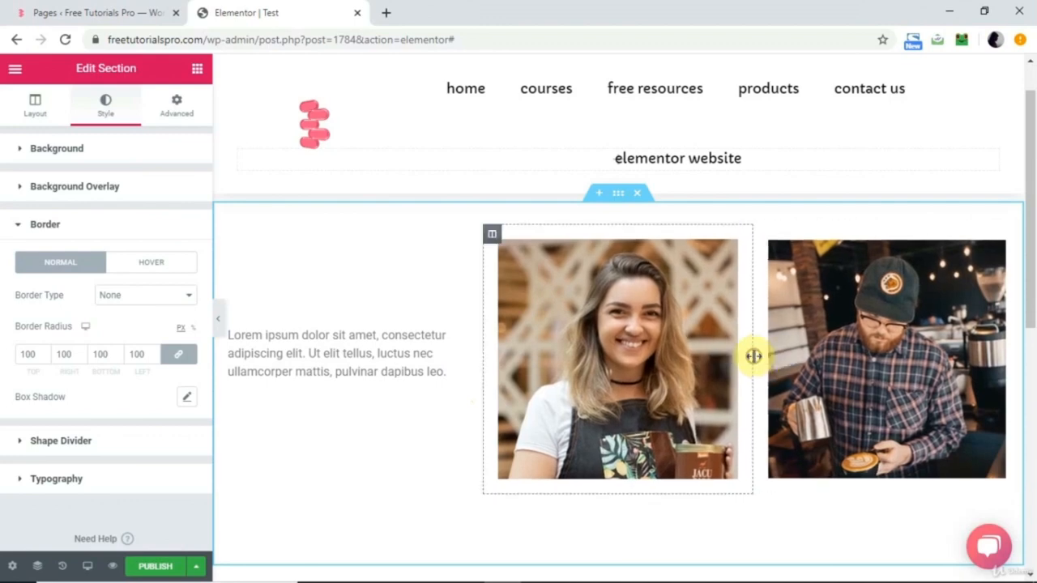
Set the column width to 33.33% for the middle, first and third columns.
left_click(492, 234)
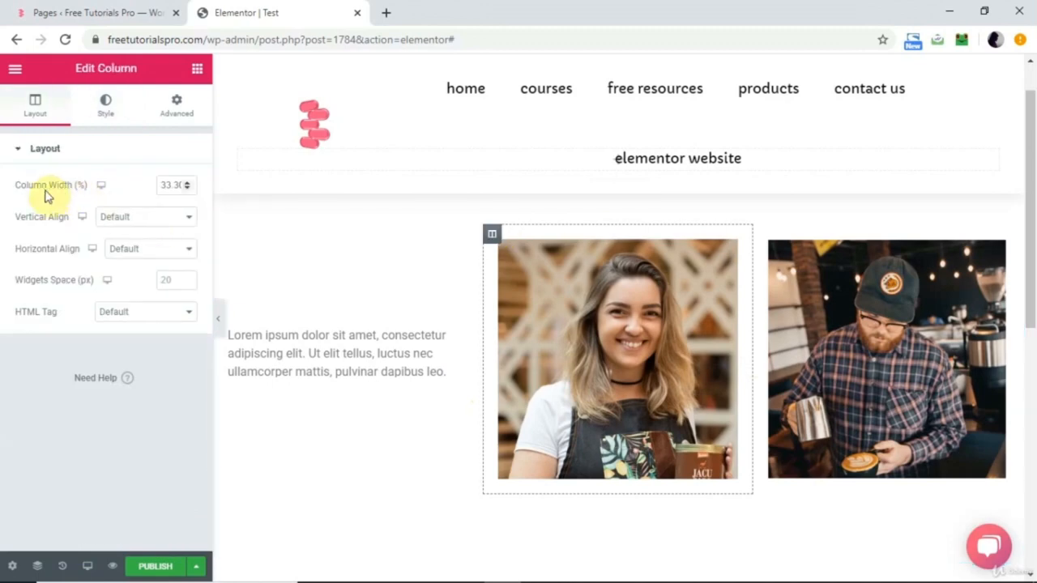
left_click_drag(162, 184, 203, 192)
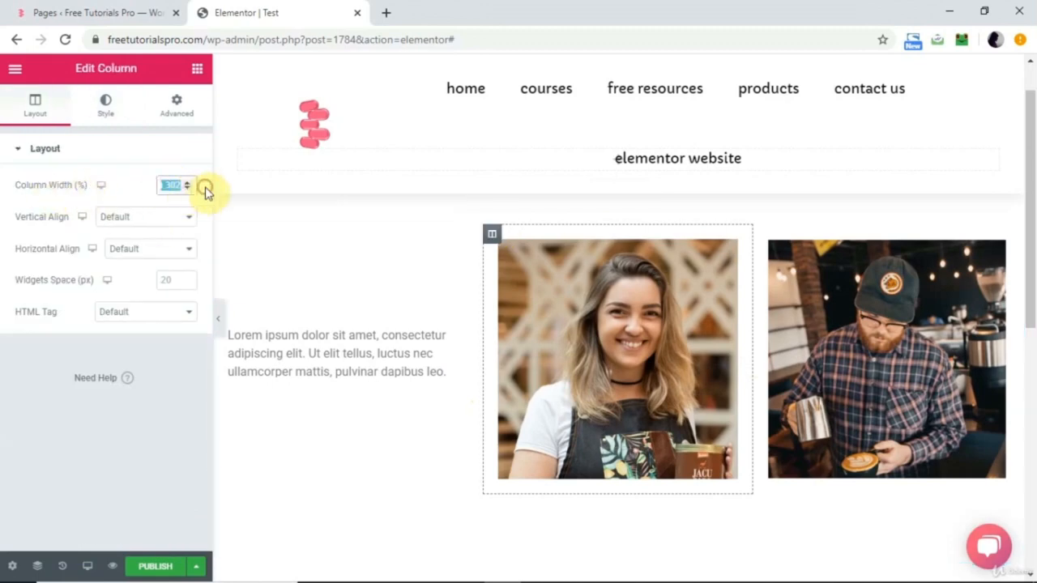
type("33.33")
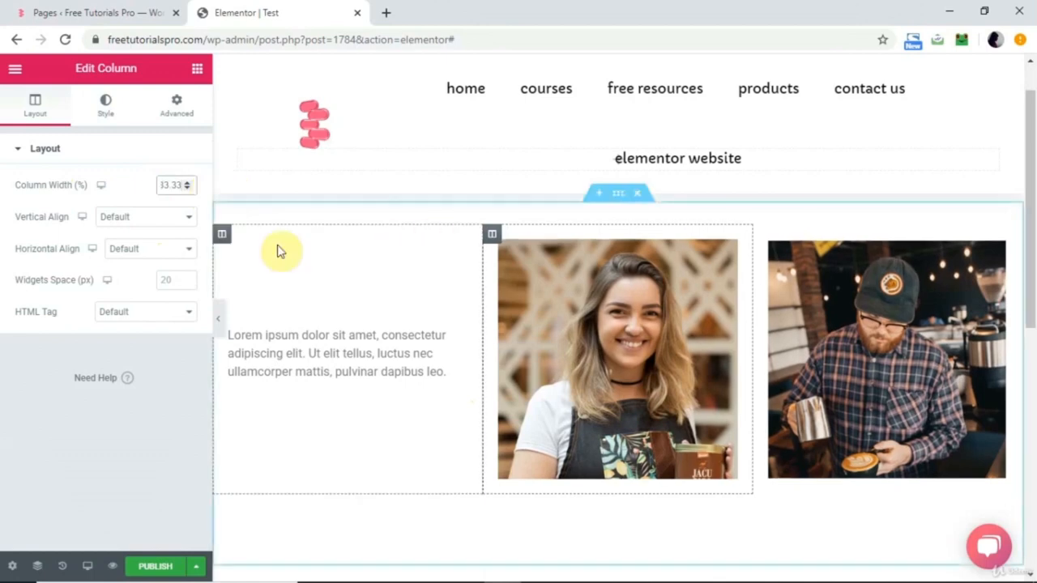
left_click(222, 235)
double_click(176, 185)
type("33.33")
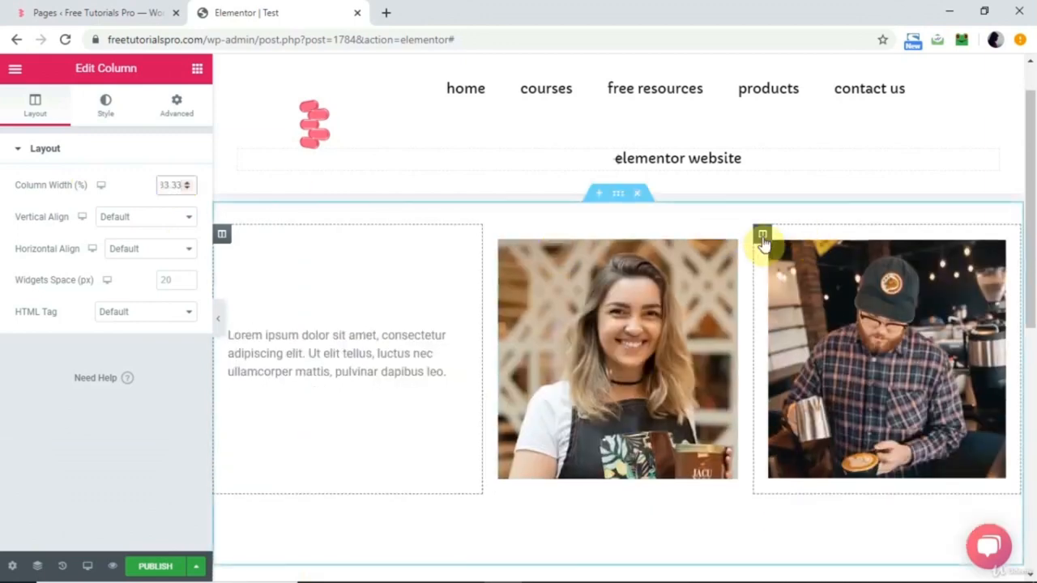
left_click(762, 234)
double_click(168, 182)
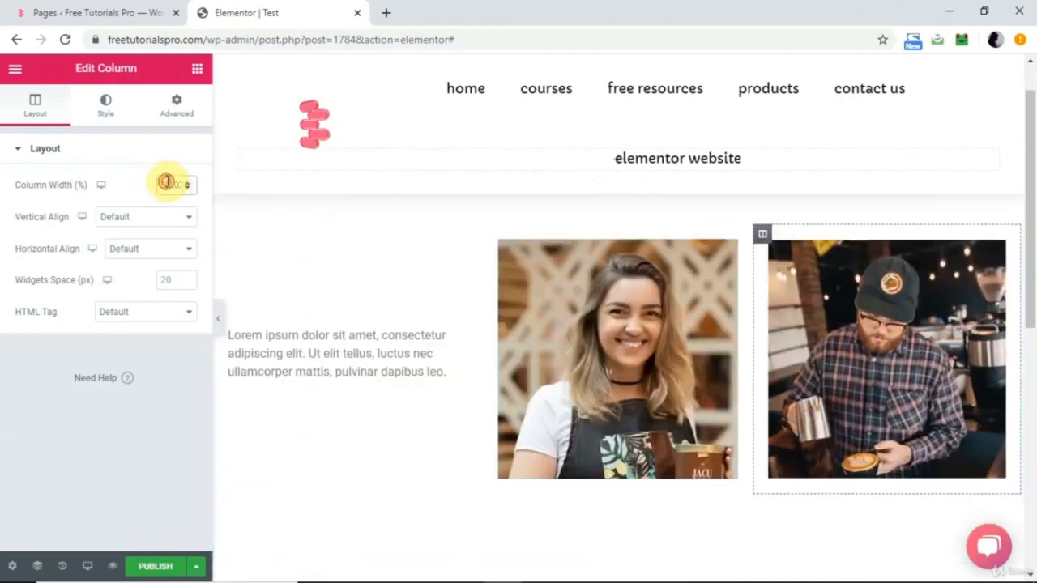
type("33.33")
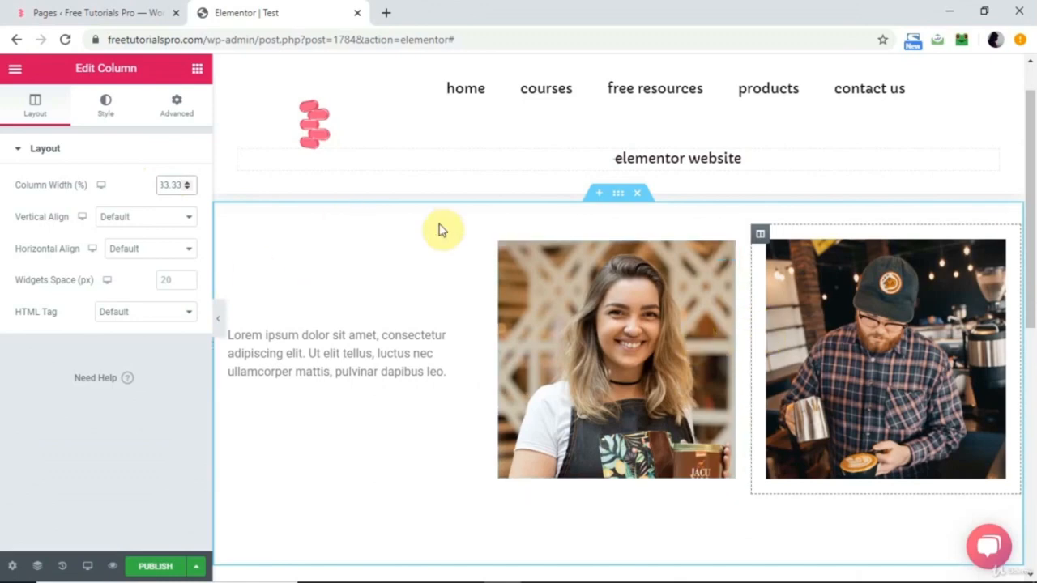
Open the three-column section's layout settings and show its Columns Gap options.
left_click(620, 199)
left_click(35, 105)
left_click(137, 306)
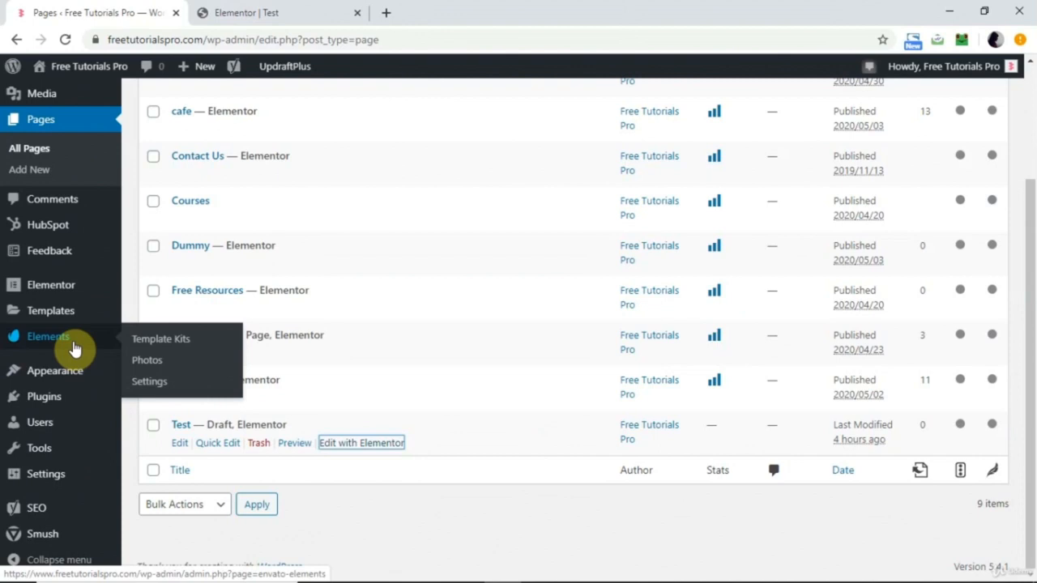
mouse_move(69, 314)
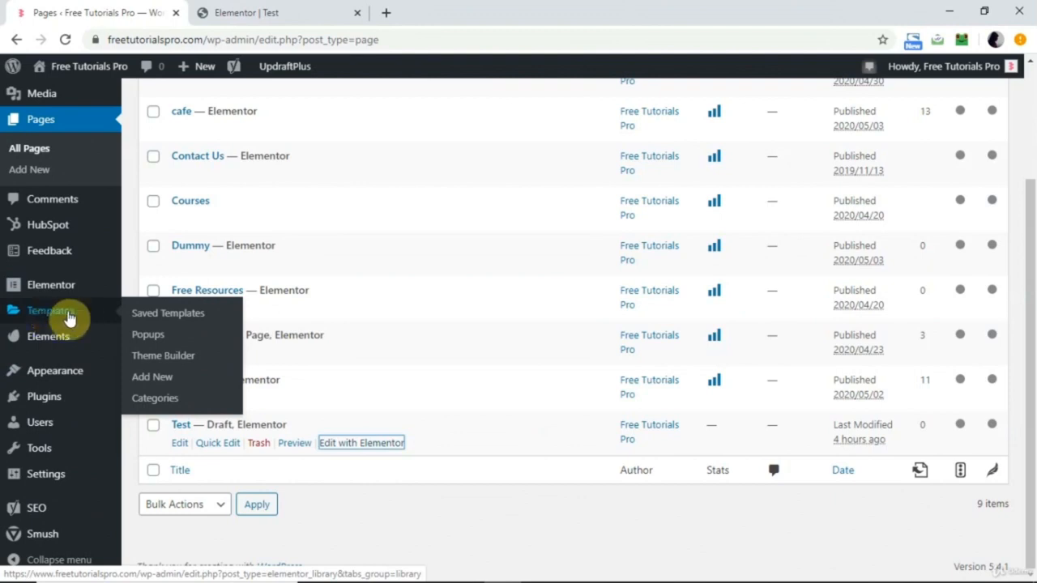
mouse_move(69, 347)
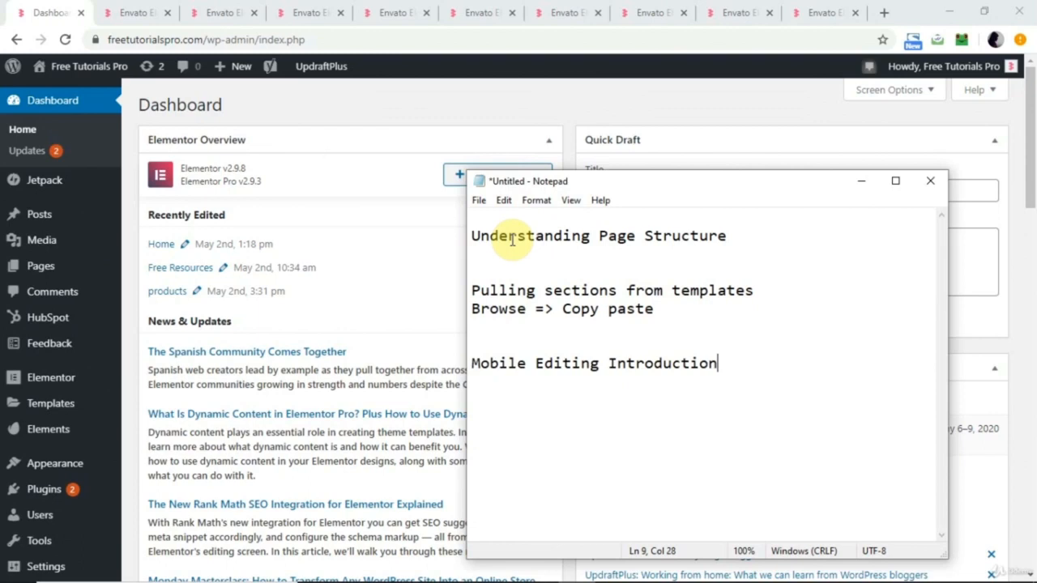
mouse_move(51, 436)
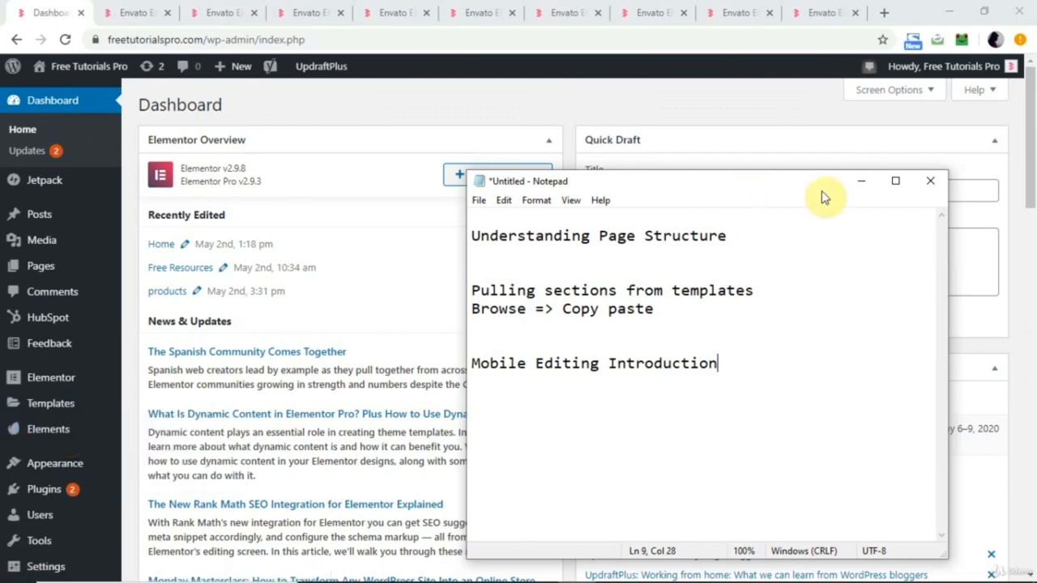
Minimize the Notepad notes and open the site's installed plugins list to find the plugins with available updates.
left_click(861, 181)
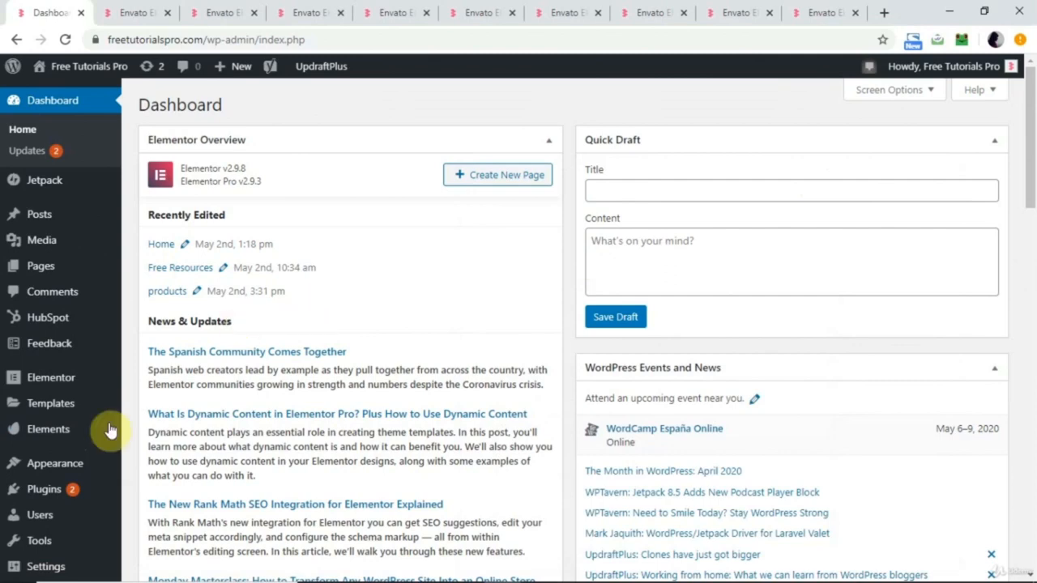
mouse_move(71, 492)
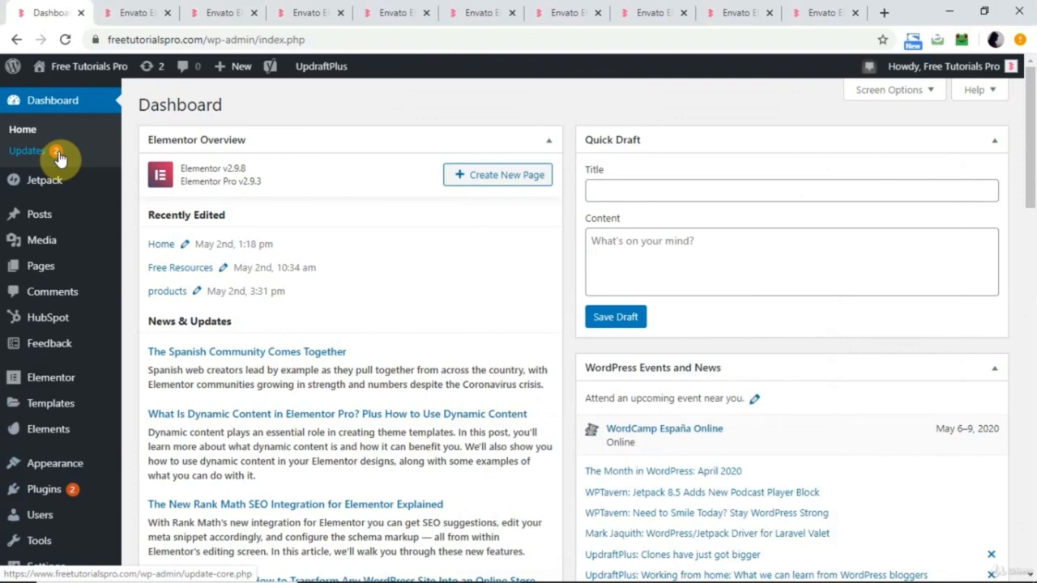
left_click(30, 492)
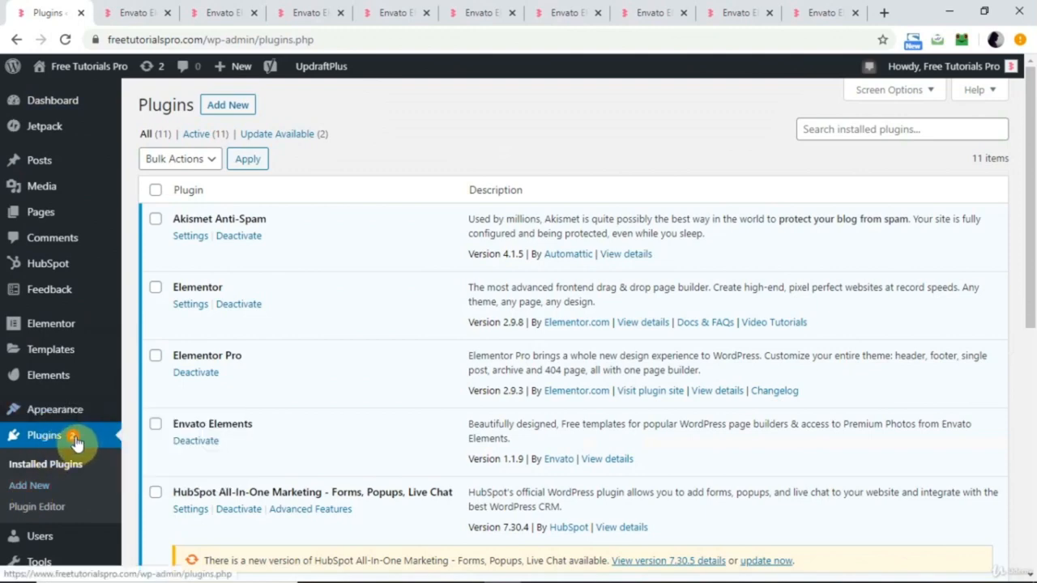
scroll(301, 371, "down", 6)
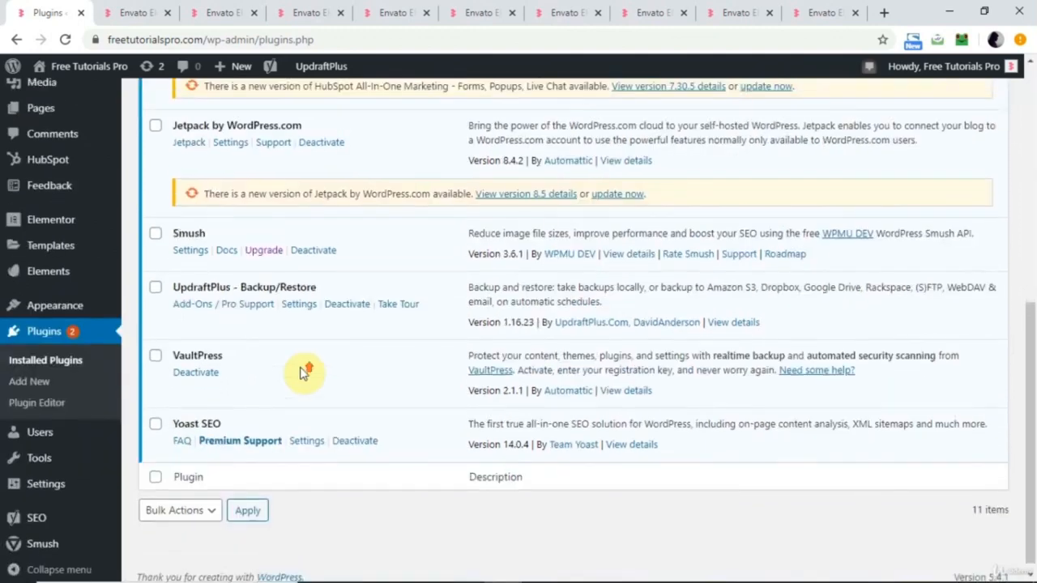
scroll(302, 373, "up", 1)
scroll(302, 373, "up", 1)
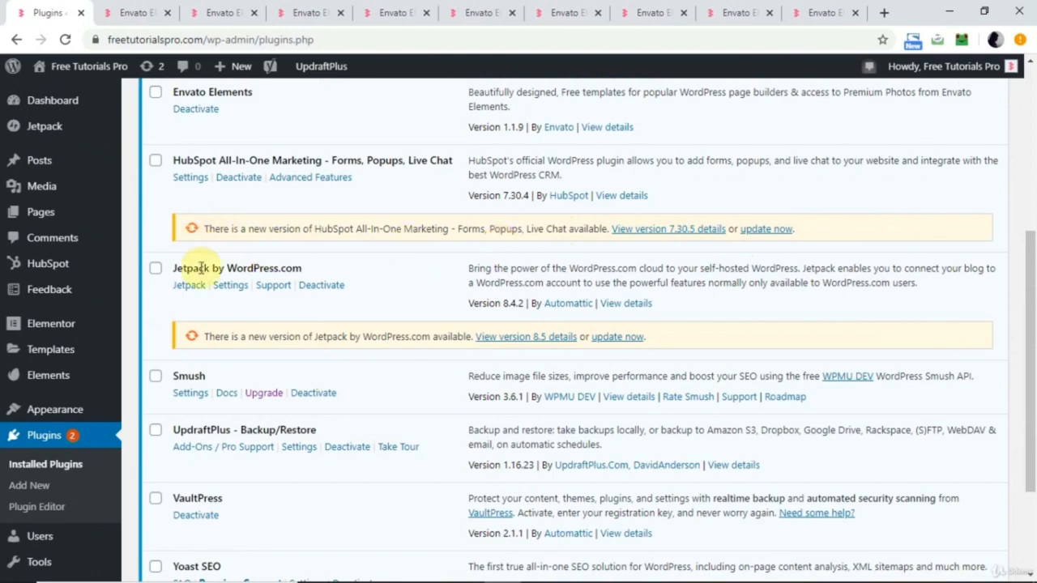
Bulk-update the HubSpot All-In-One Marketing and Jetpack by WordPress.com plugins and check their update status.
left_click(155, 164)
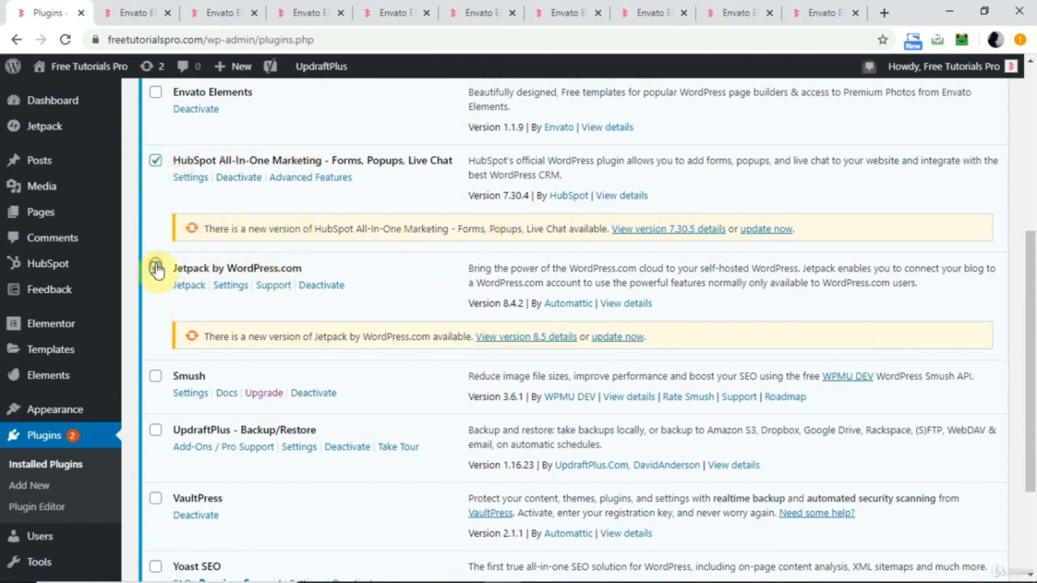
scroll(158, 270, "up", 4)
left_click(202, 165)
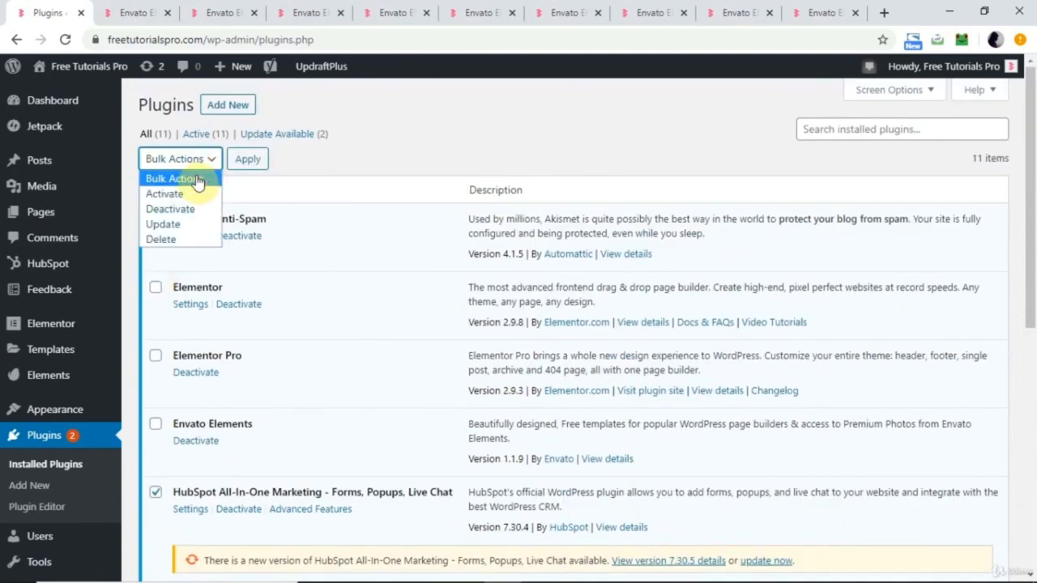
left_click(166, 222)
left_click(247, 160)
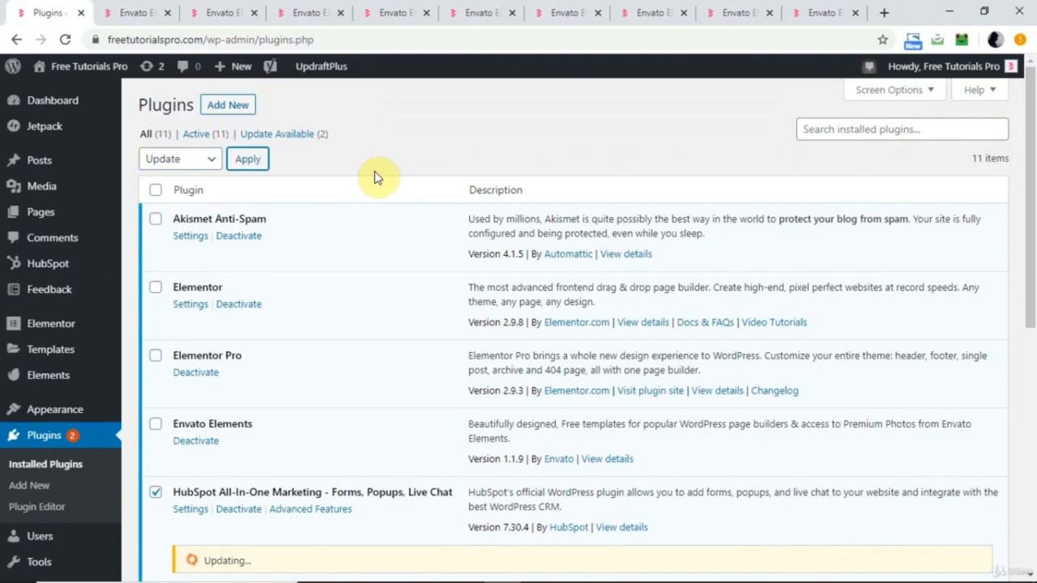
scroll(374, 176, "down", 1)
scroll(374, 177, "down", 5)
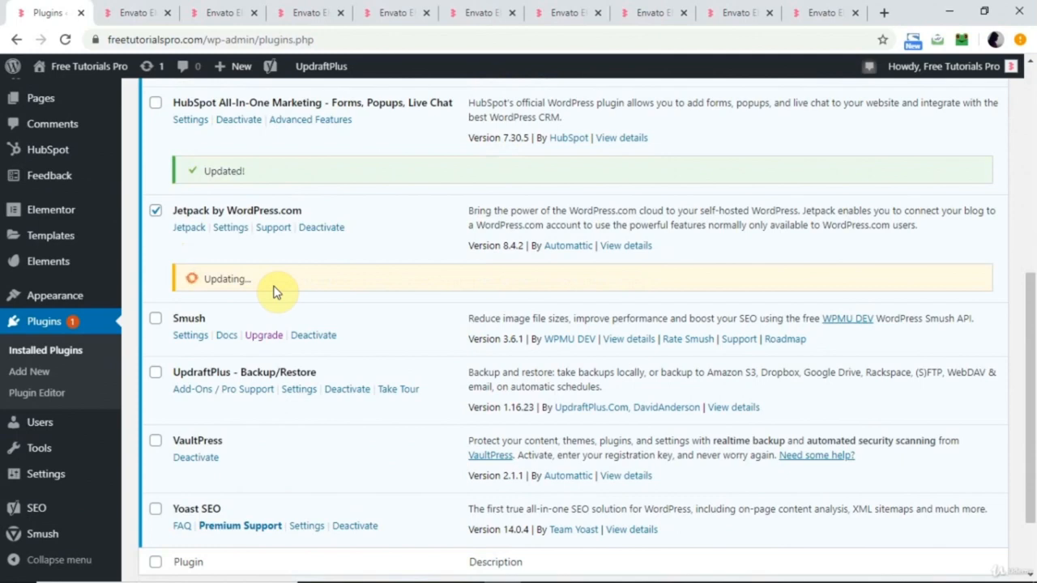
scroll(277, 293, "up", 3)
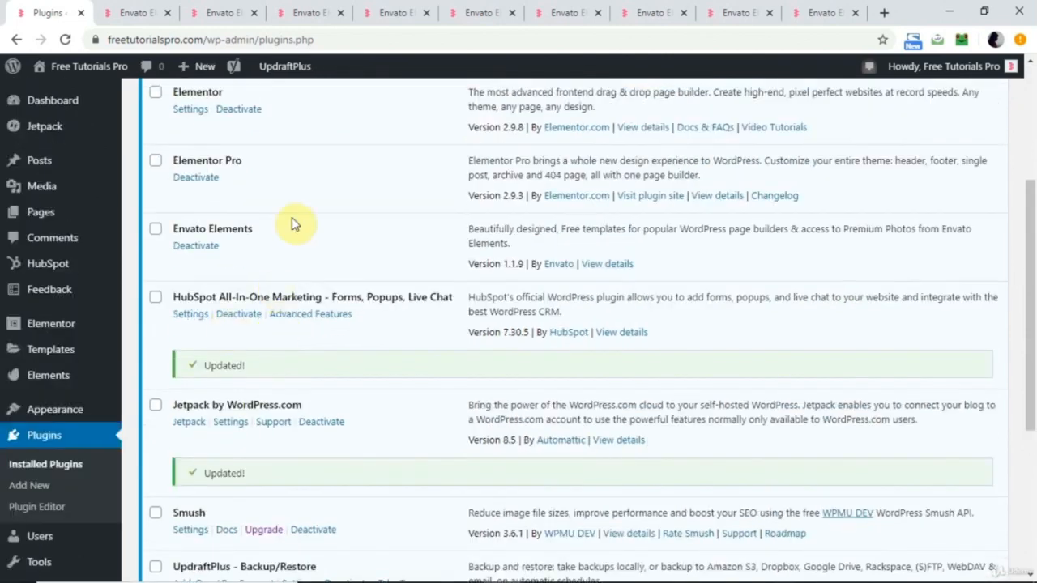
scroll(298, 207, "up", 3)
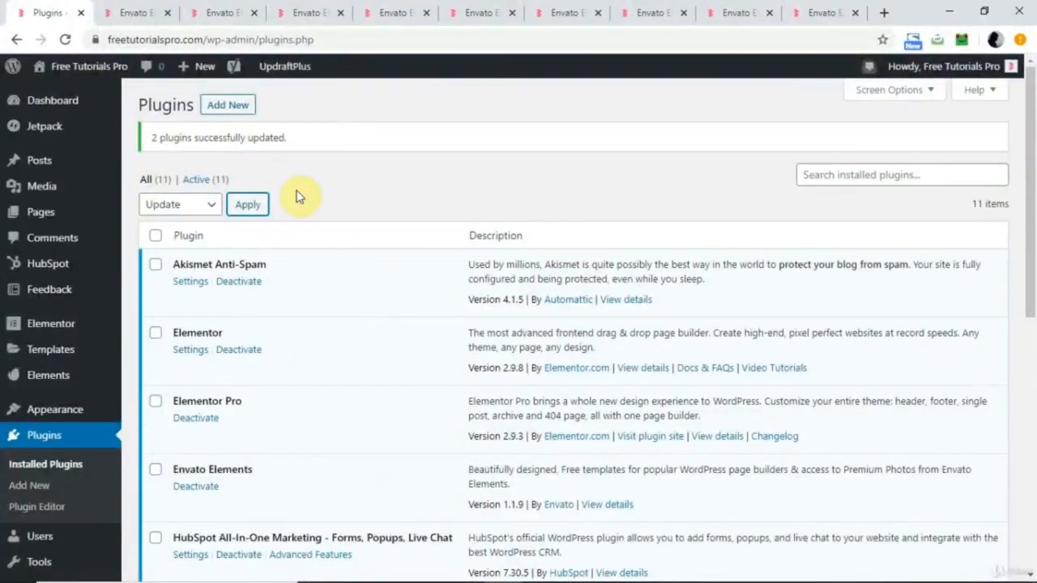
Browse the Envato Elements template kits for Elementor from the premium collection through to the free collection.
left_click(141, 10)
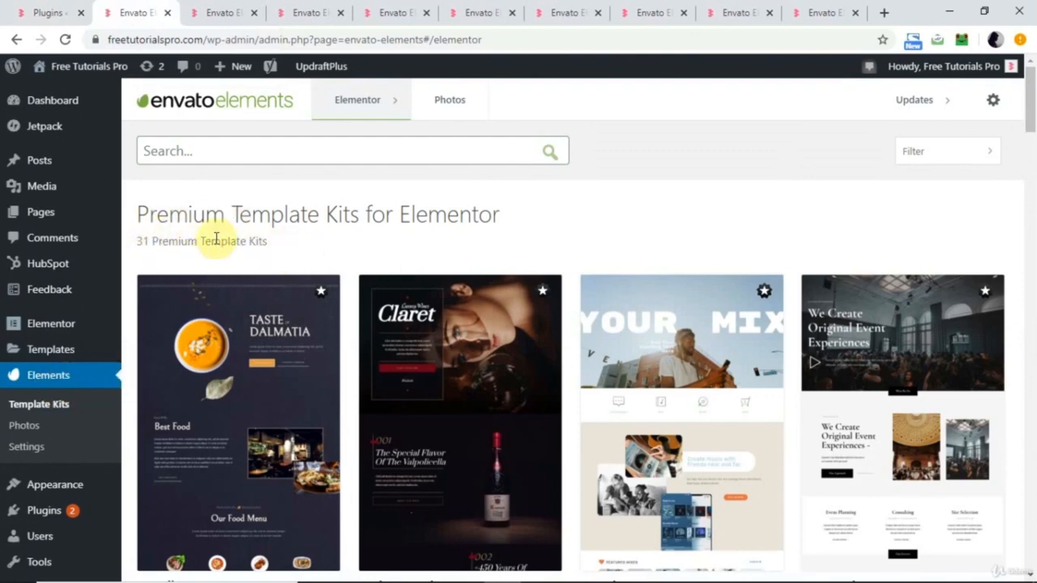
scroll(309, 252, "down", 15)
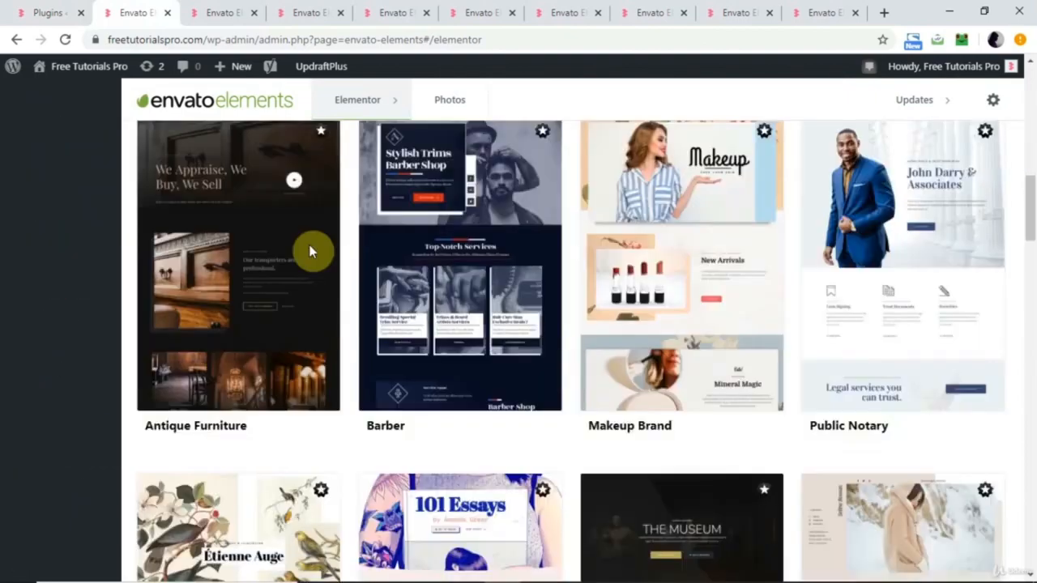
scroll(314, 249, "down", 10)
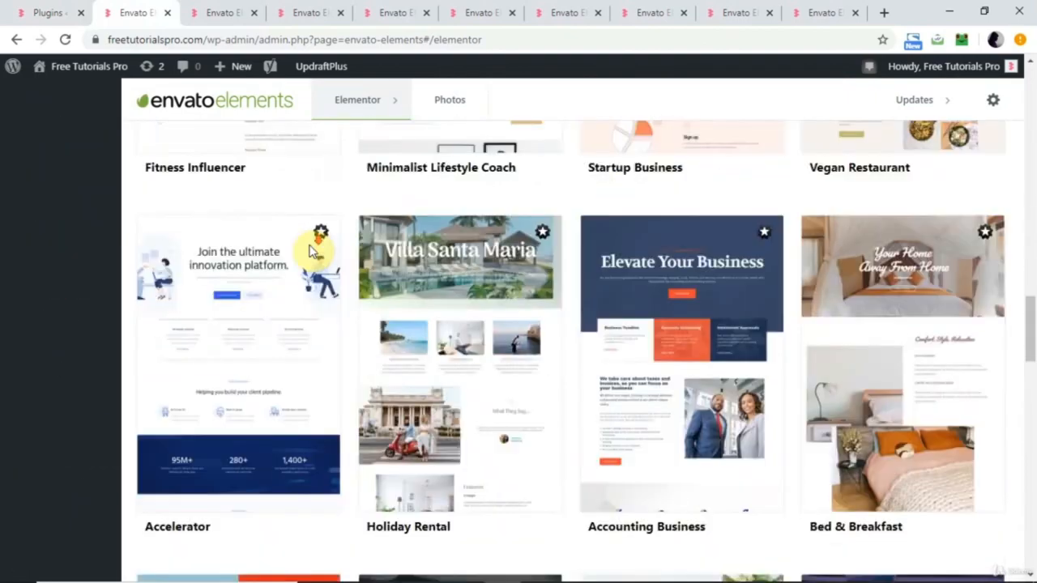
scroll(313, 251, "down", 5)
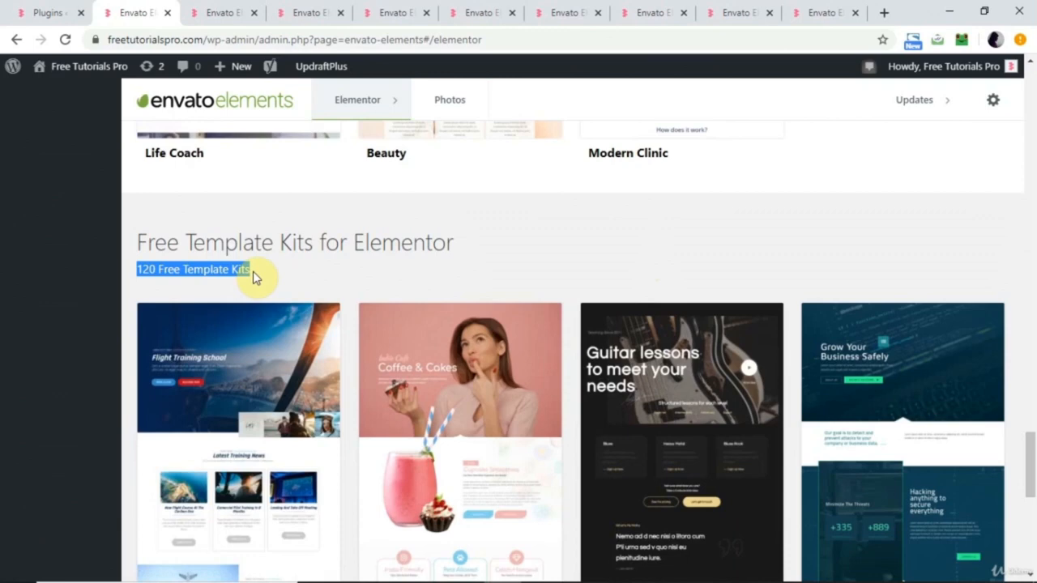
Review the page templates in the Therapist kit, from the home pages through to the contact and popup designs.
left_click(229, 13)
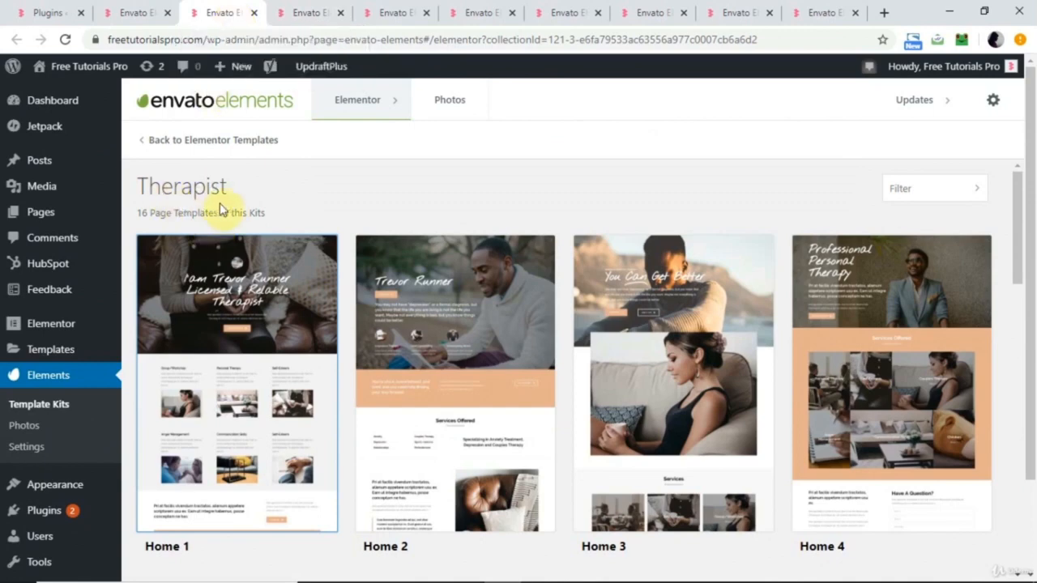
scroll(347, 260, "down", 4)
scroll(547, 309, "up", 2)
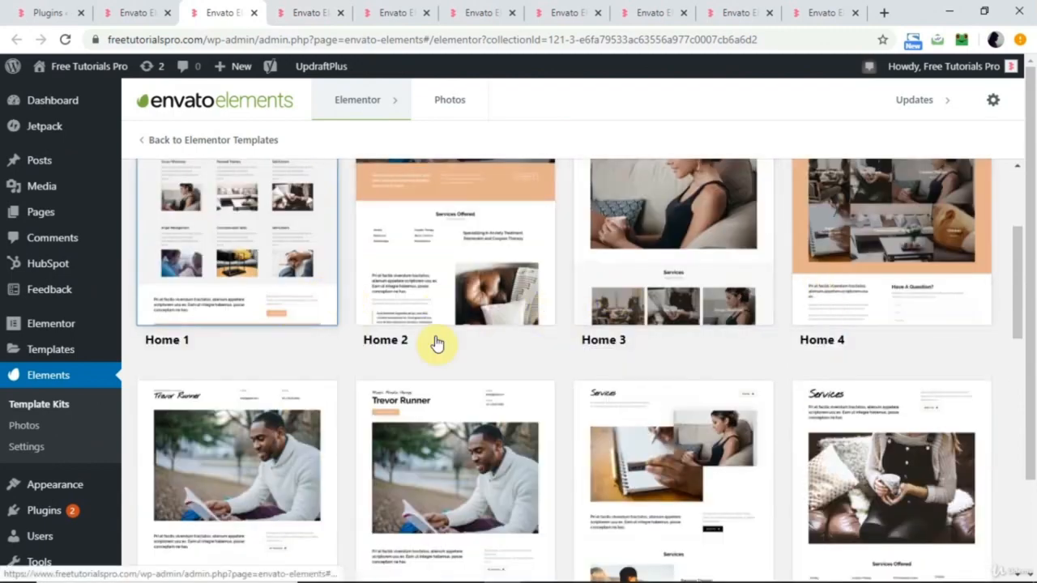
scroll(479, 343, "down", 2)
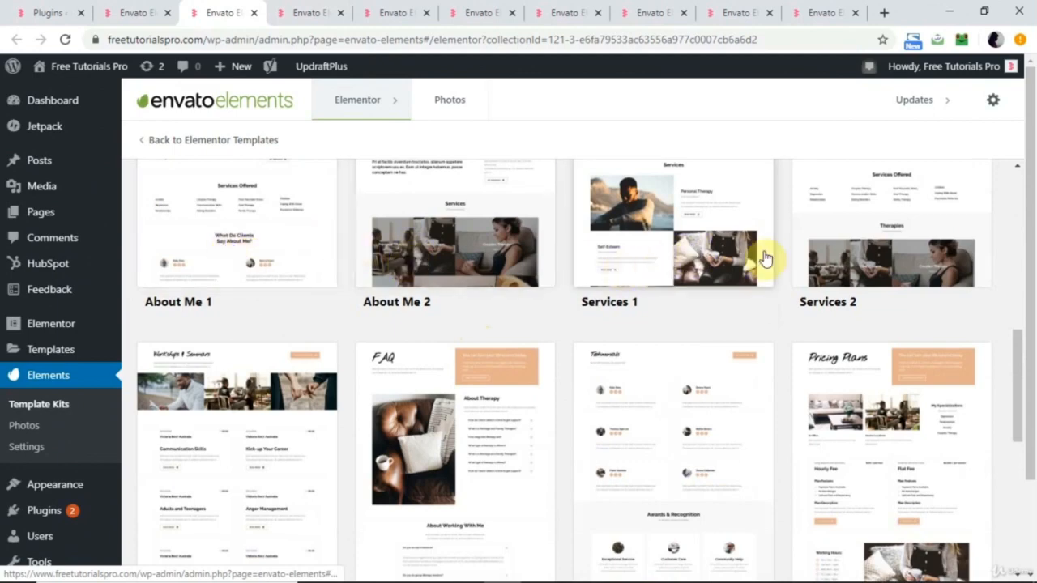
scroll(763, 256, "down", 2)
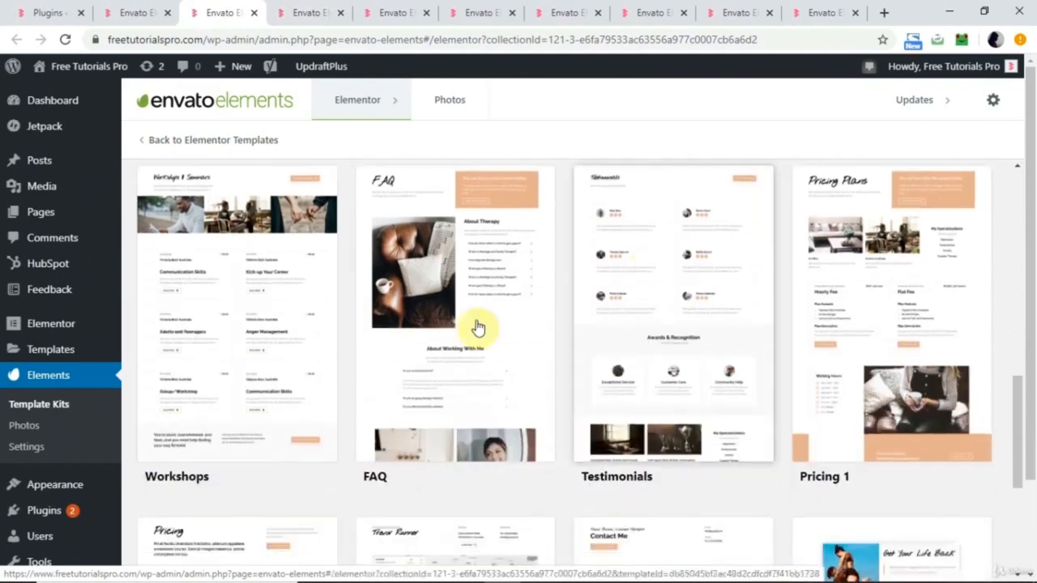
scroll(409, 364, "down", 3)
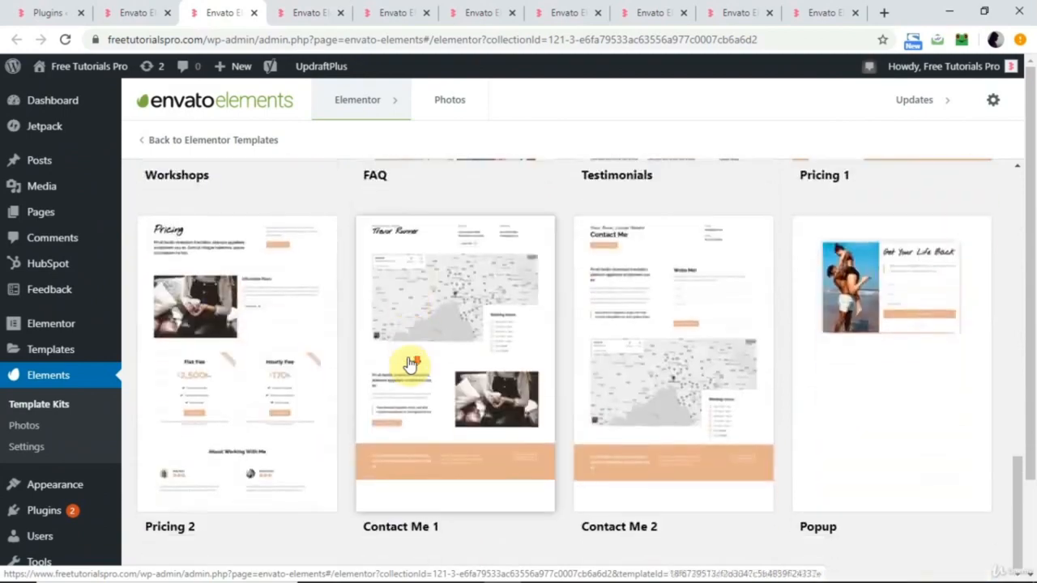
scroll(408, 364, "up", 10)
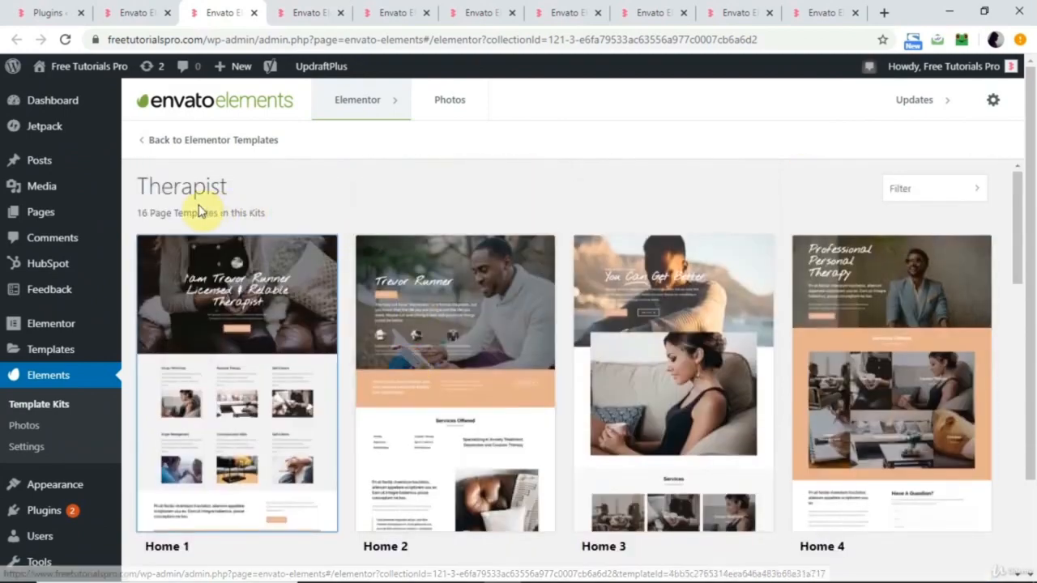
Examine the full preview of the Therapist - Home 1 template, from its hero section through to the footer.
left_click(299, 12)
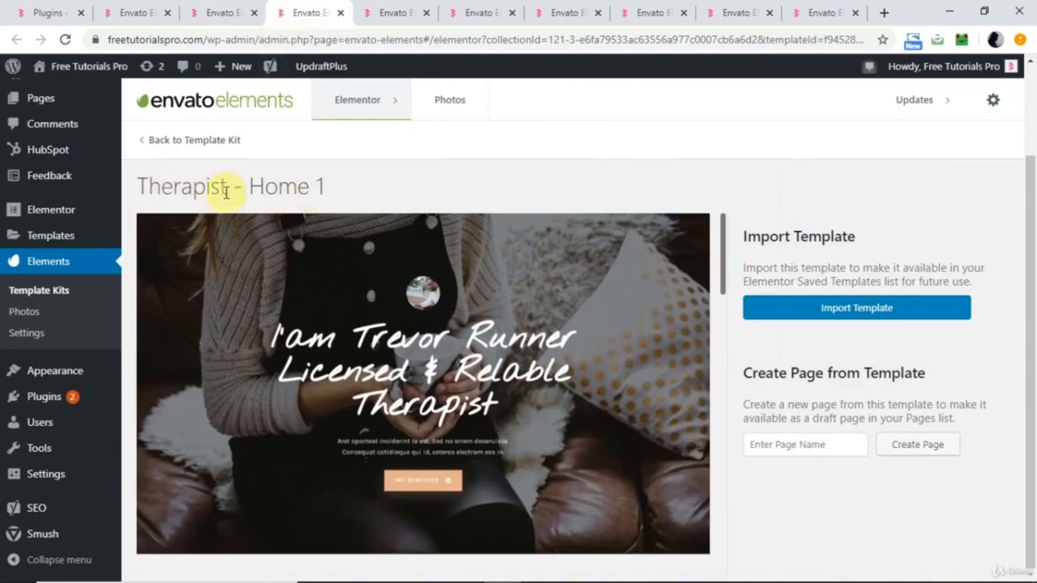
scroll(324, 316, "down", 1)
scroll(340, 308, "down", 3)
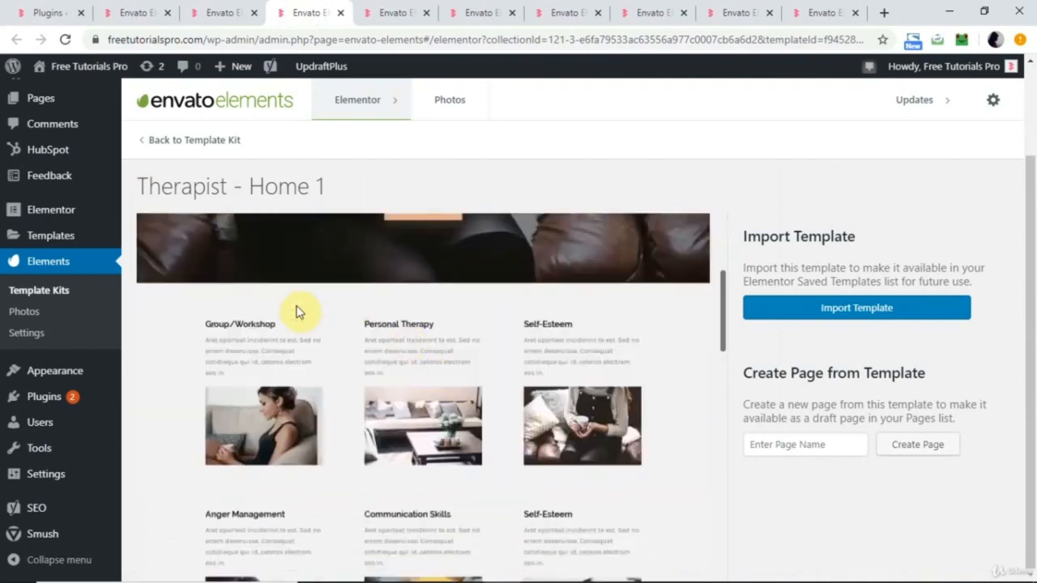
scroll(361, 388, "down", 6)
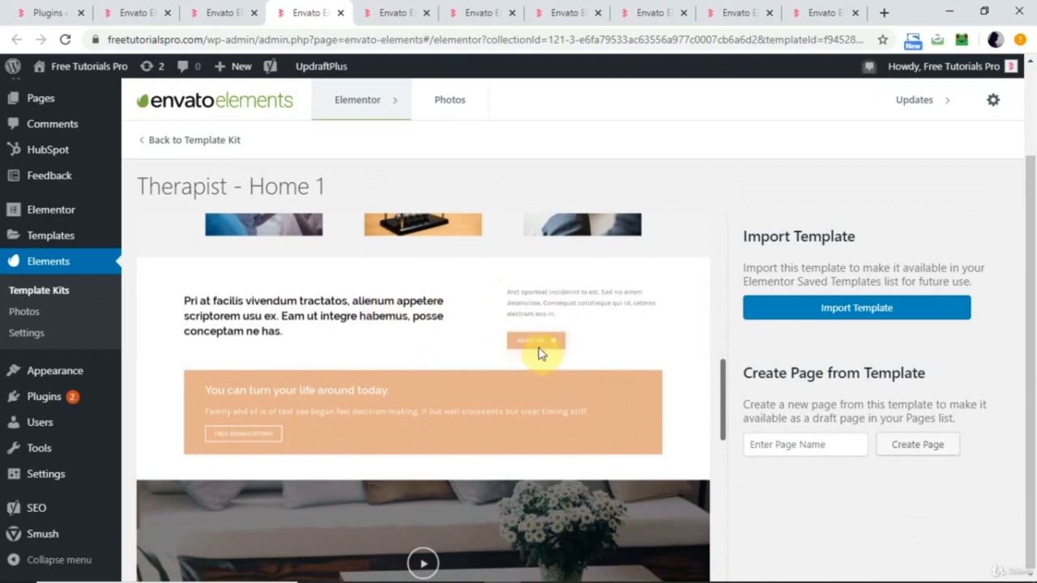
scroll(541, 350, "down", 4)
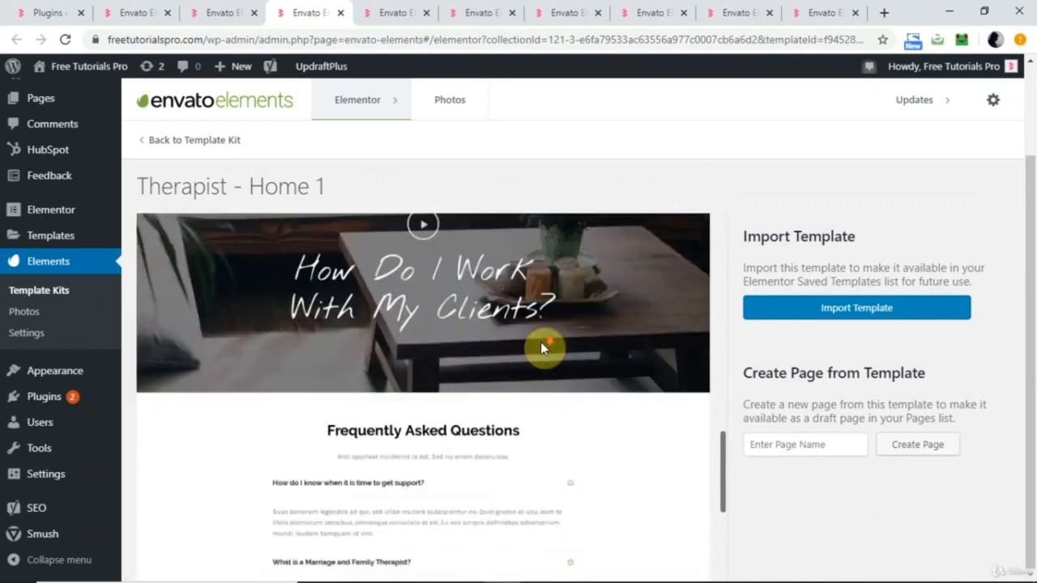
scroll(541, 342, "up", 1)
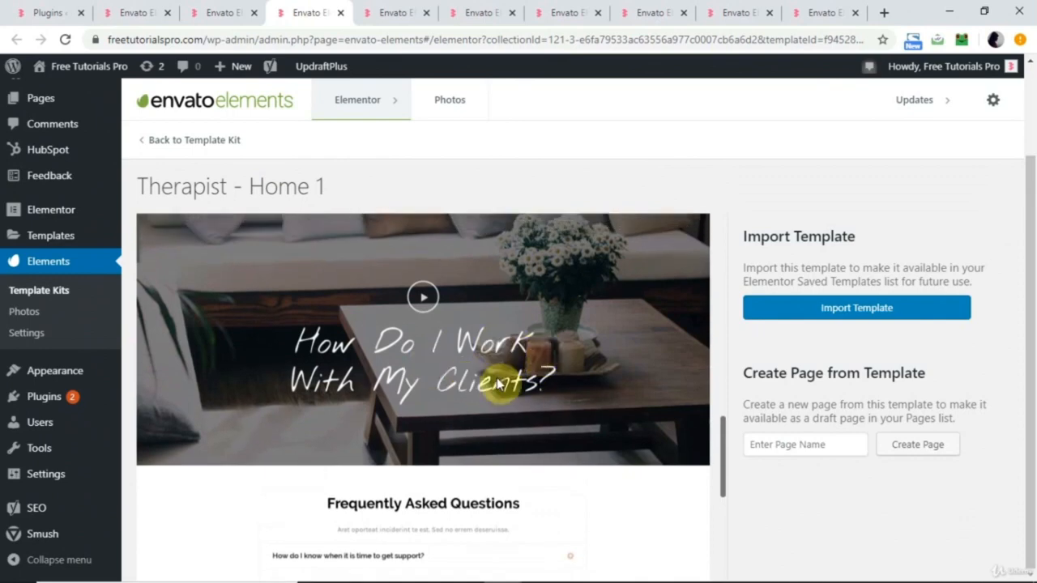
scroll(503, 380, "down", 2)
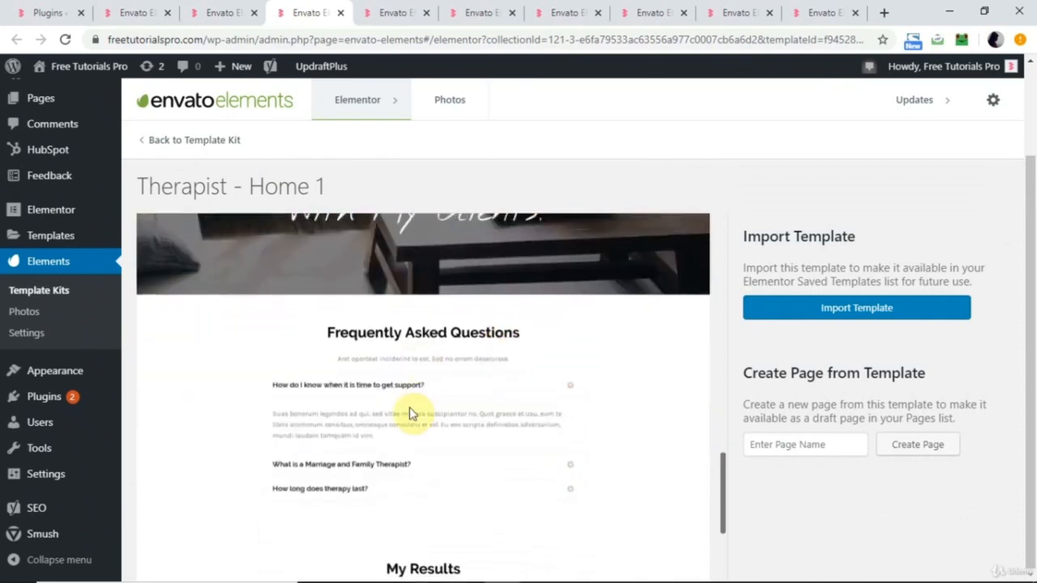
scroll(409, 413, "down", 3)
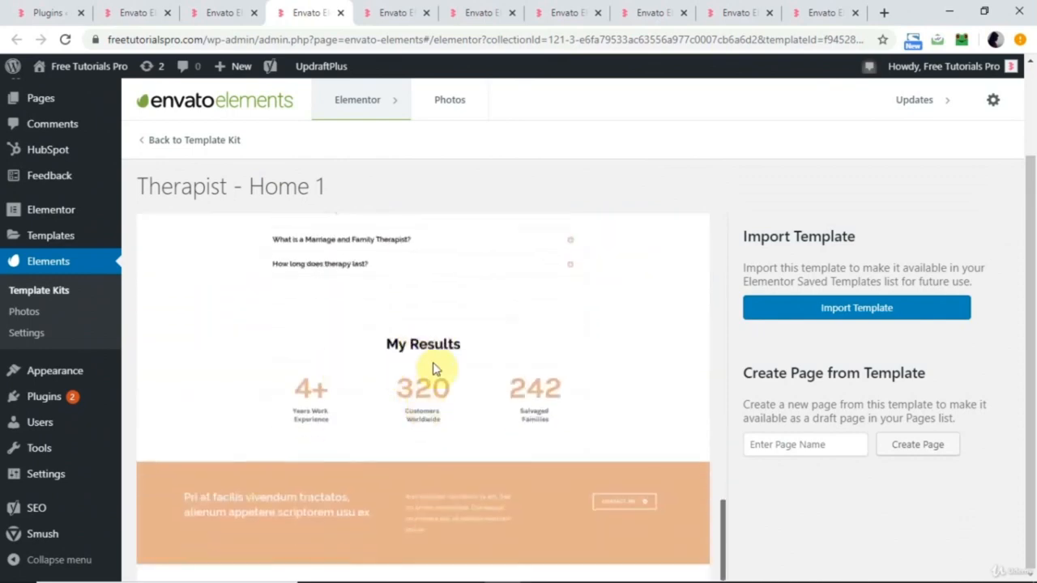
scroll(429, 365, "down", 1)
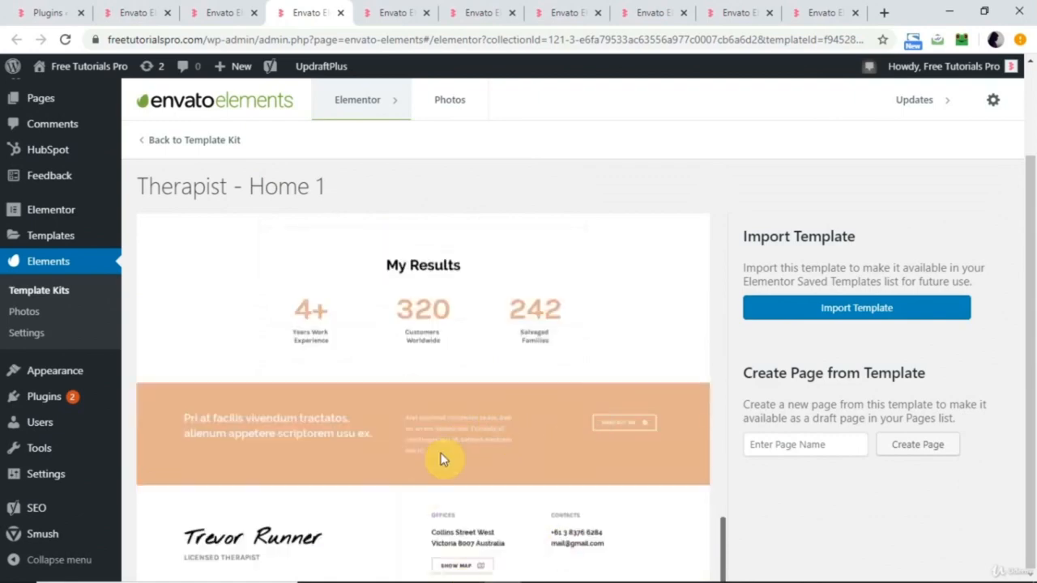
Review the page templates in the Music Lessons Teacher kit, from the home pages through to the contact and coming soon designs.
left_click(389, 11)
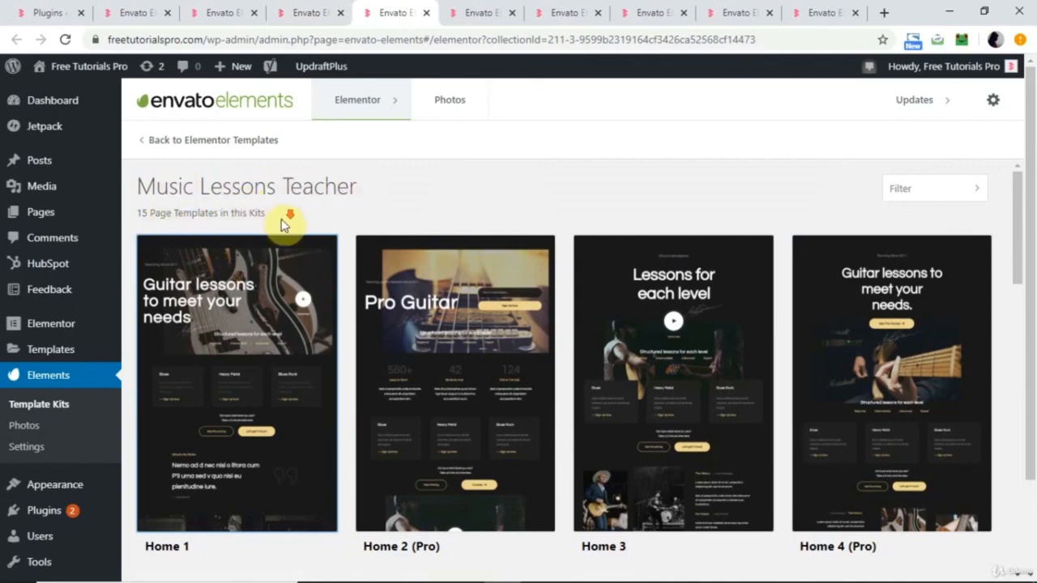
scroll(286, 224, "down", 2)
scroll(527, 316, "up", 2)
scroll(423, 322, "down", 1)
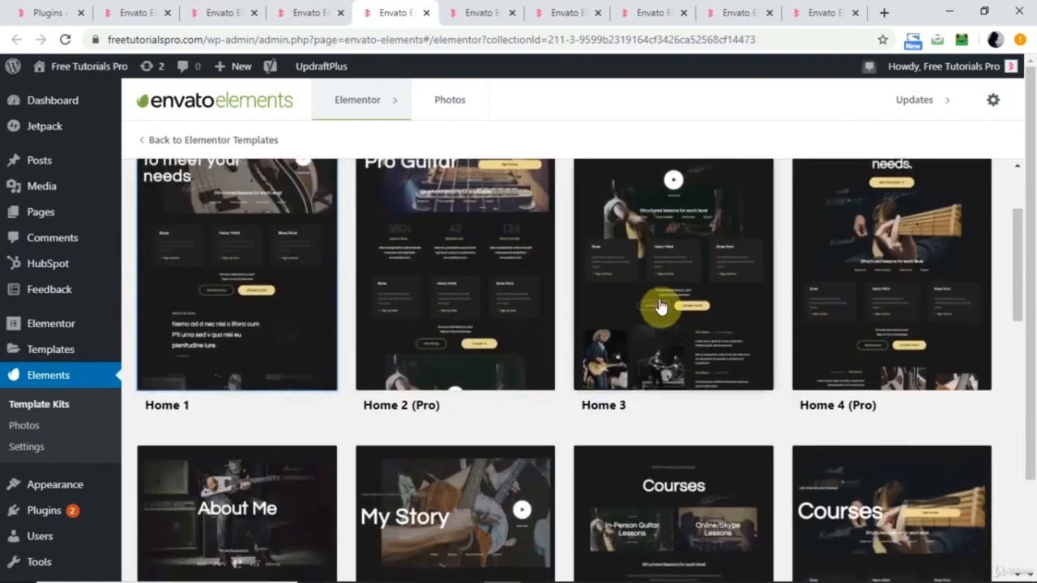
scroll(321, 384, "down", 3)
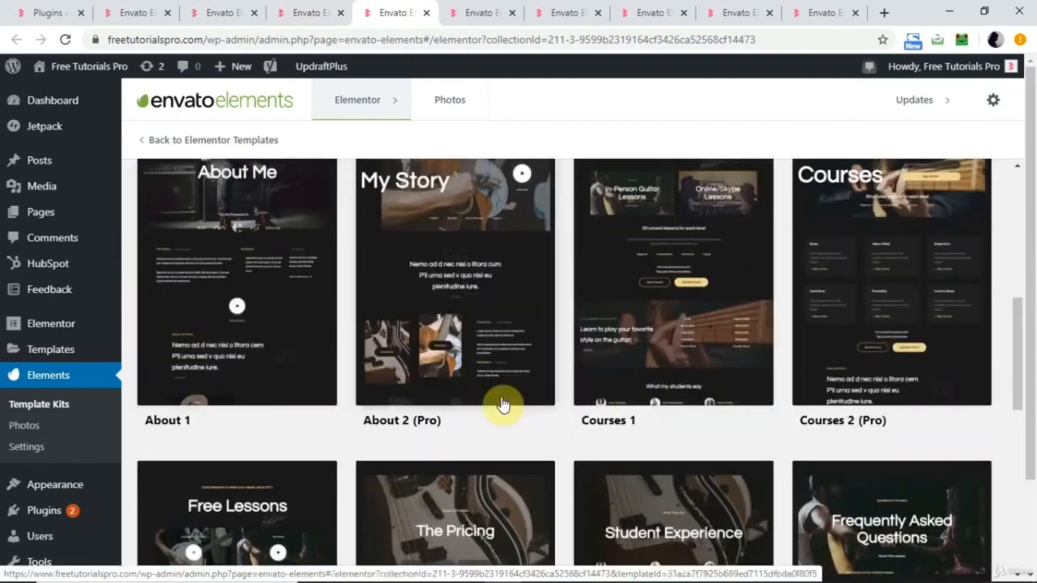
scroll(765, 363, "down", 8)
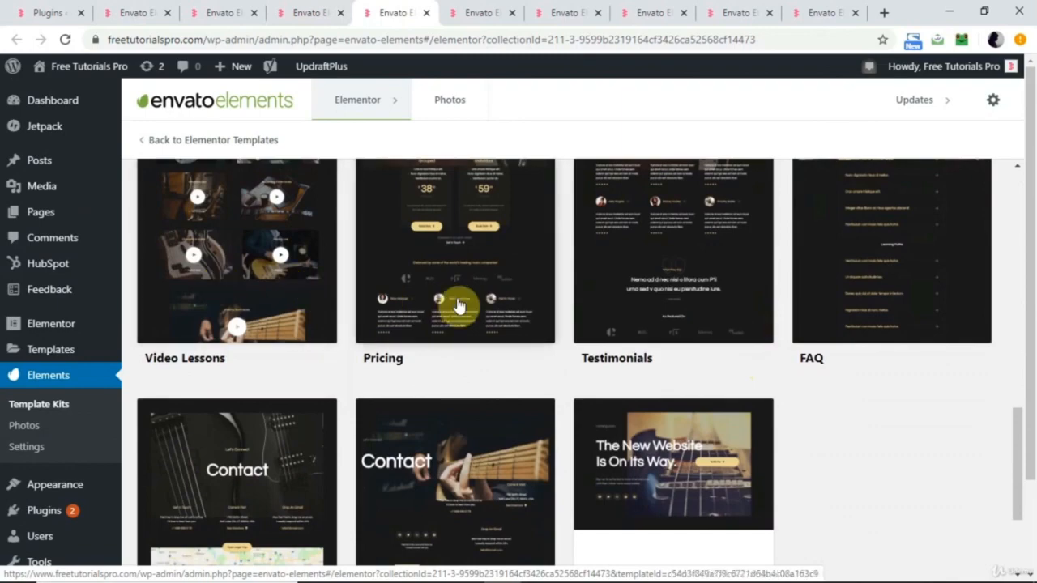
scroll(574, 397, "down", 2)
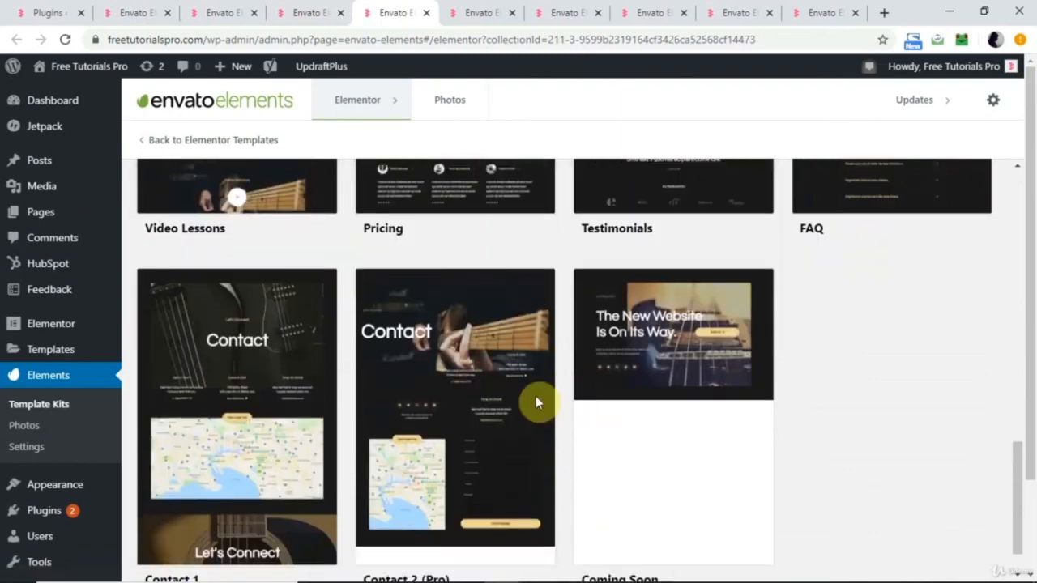
scroll(532, 414, "up", 10)
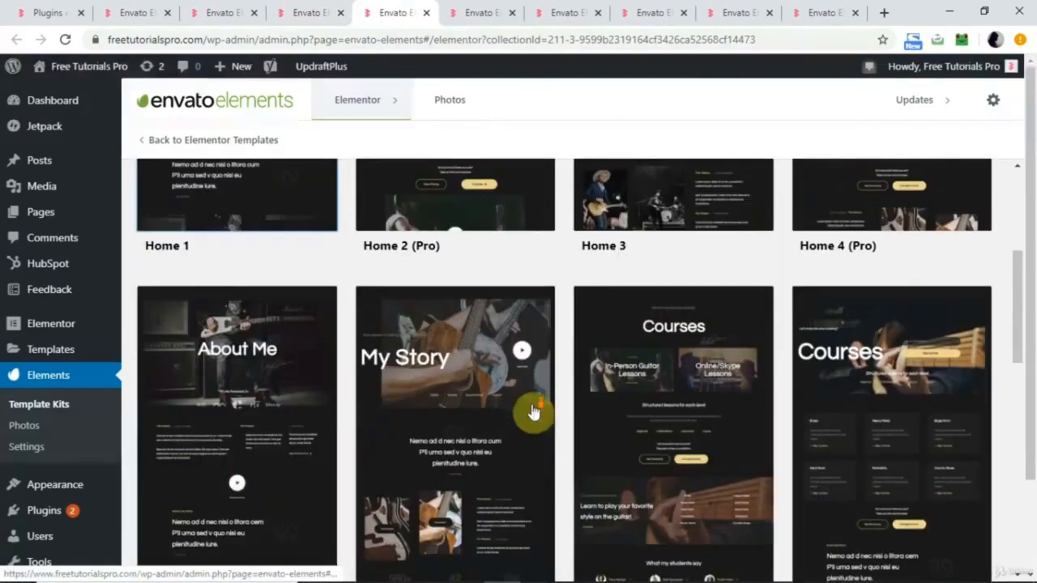
Examine the preview of the Music Lessons Teacher - Home 1 template, from its hero section through to the course sign-up section.
left_click(482, 15)
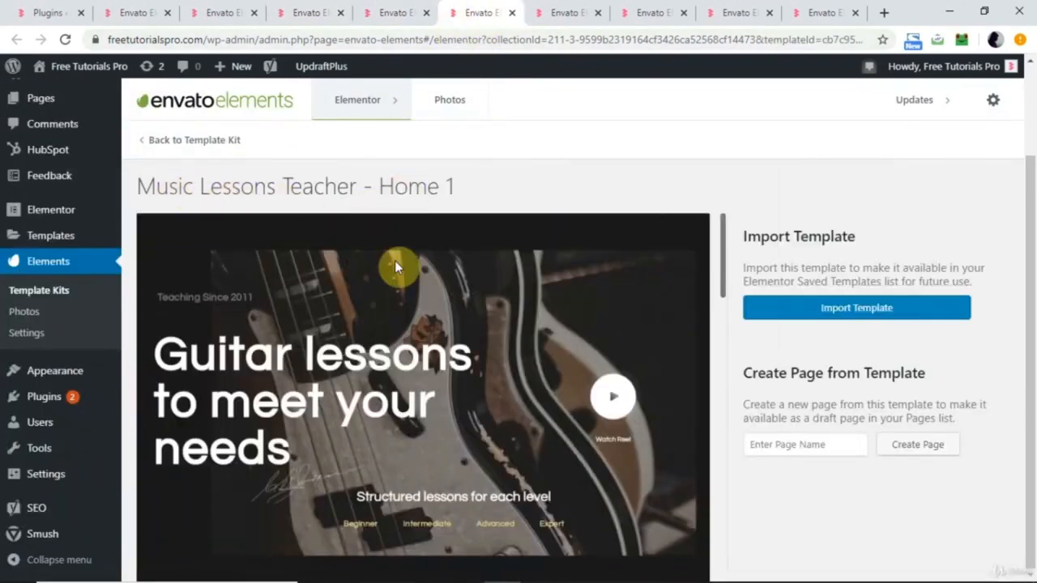
scroll(405, 339, "down", 1)
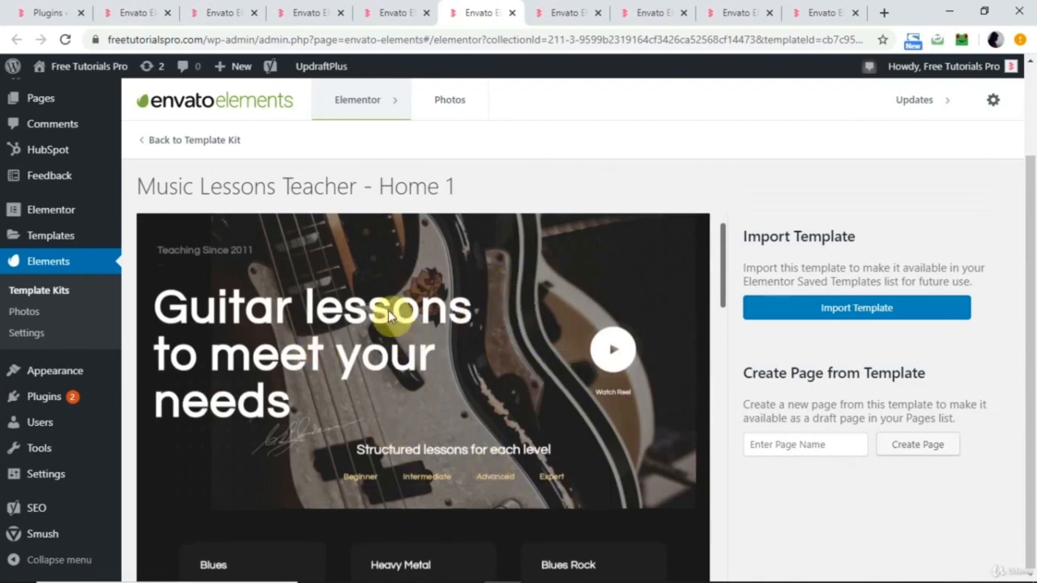
scroll(465, 440, "down", 1)
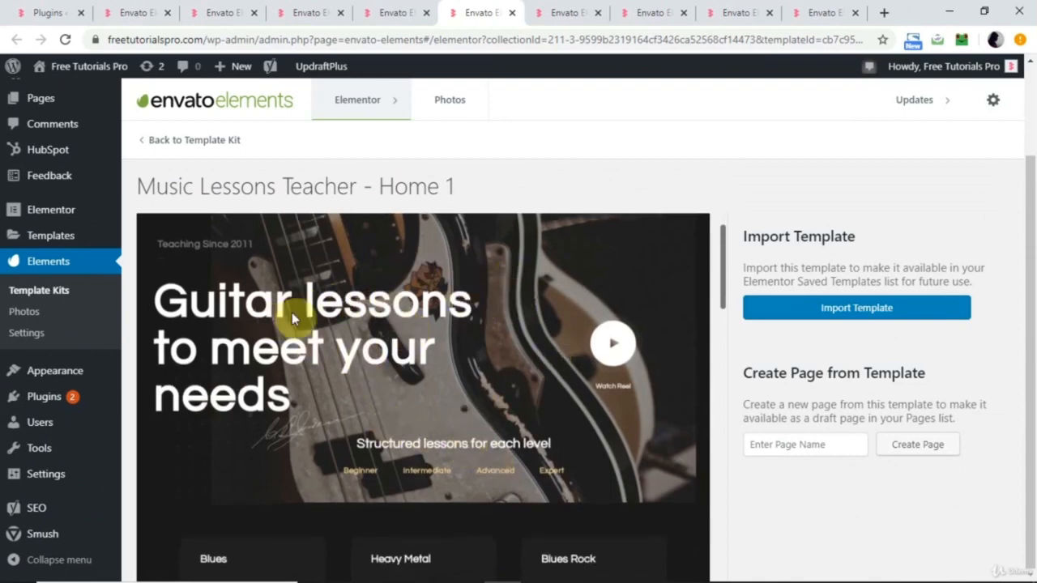
scroll(447, 407, "down", 5)
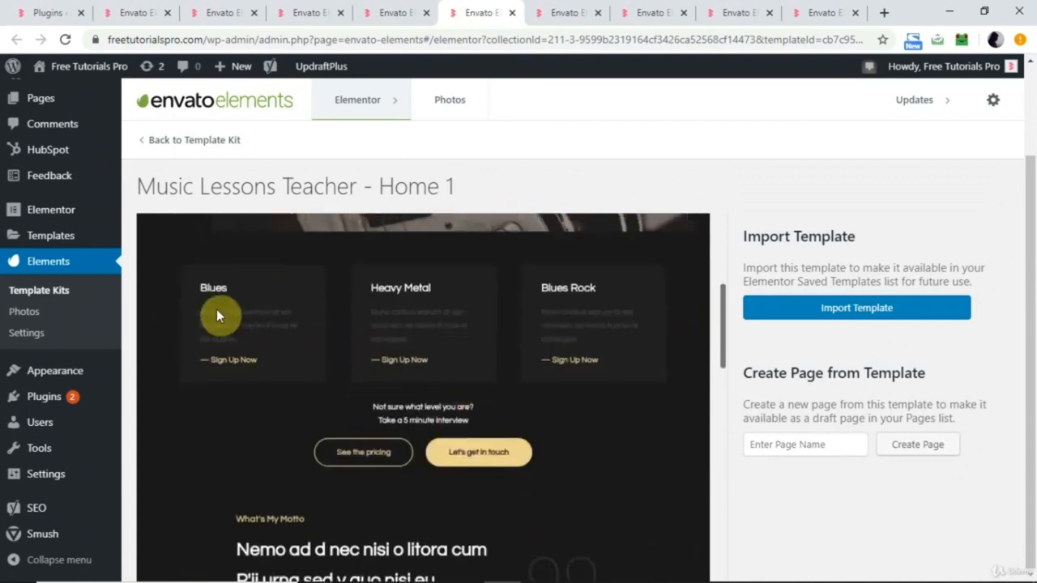
scroll(599, 307, "down", 4)
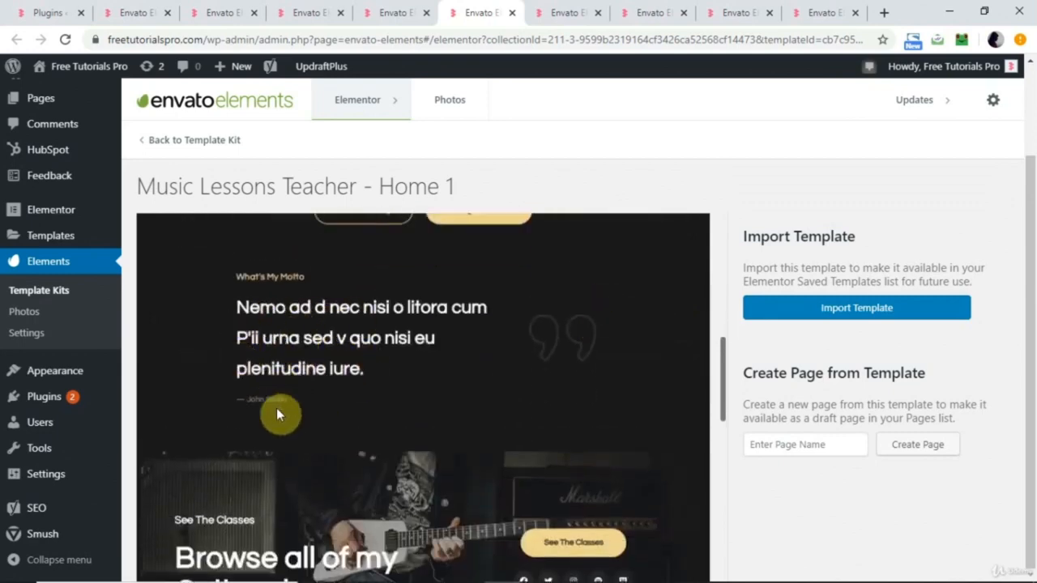
scroll(322, 410, "down", 3)
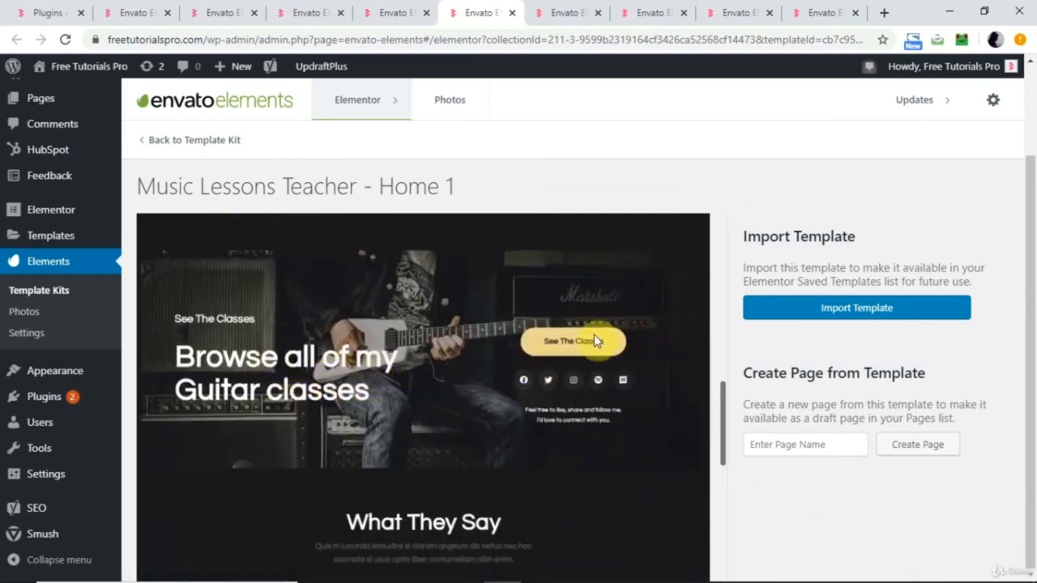
scroll(577, 345, "down", 3)
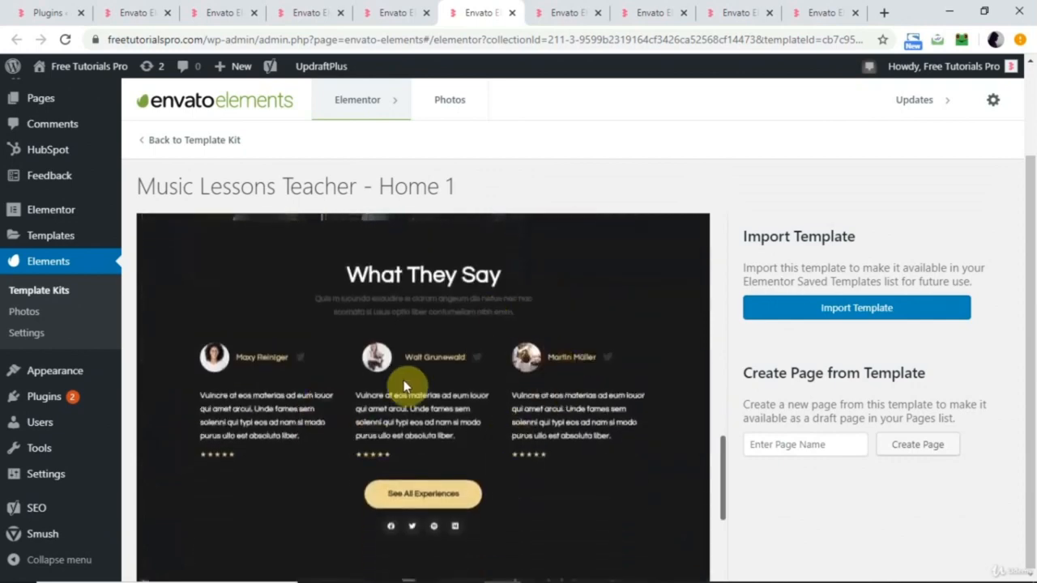
scroll(383, 409, "down", 2)
scroll(383, 410, "down", 2)
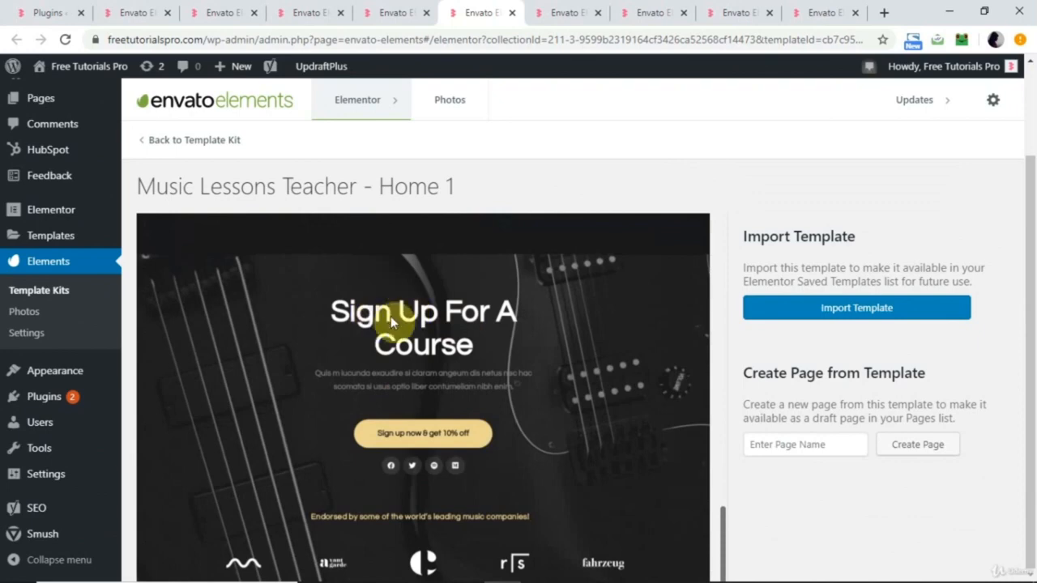
scroll(548, 399, "down", 1)
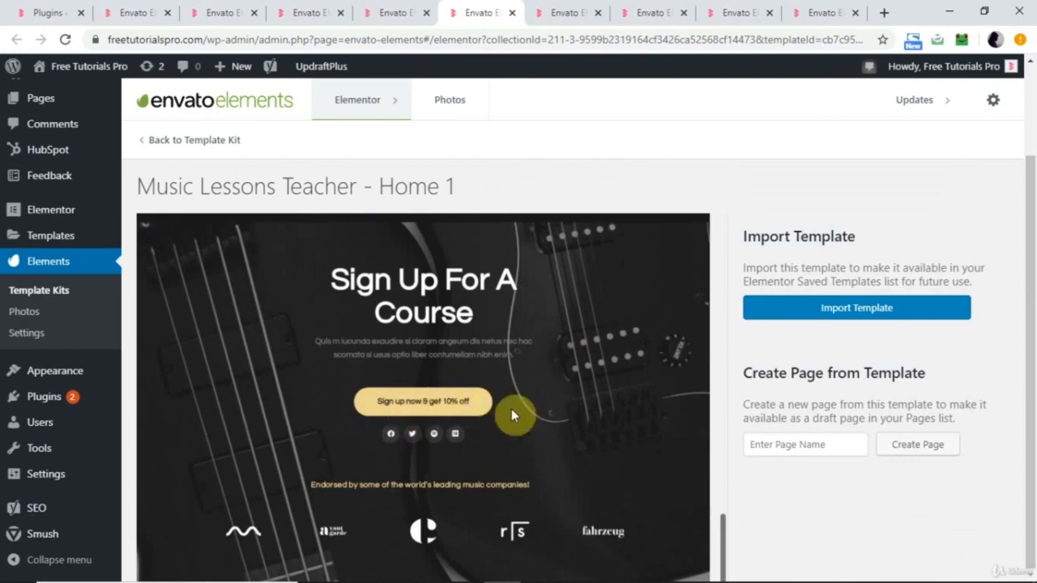
scroll(523, 409, "up", 5)
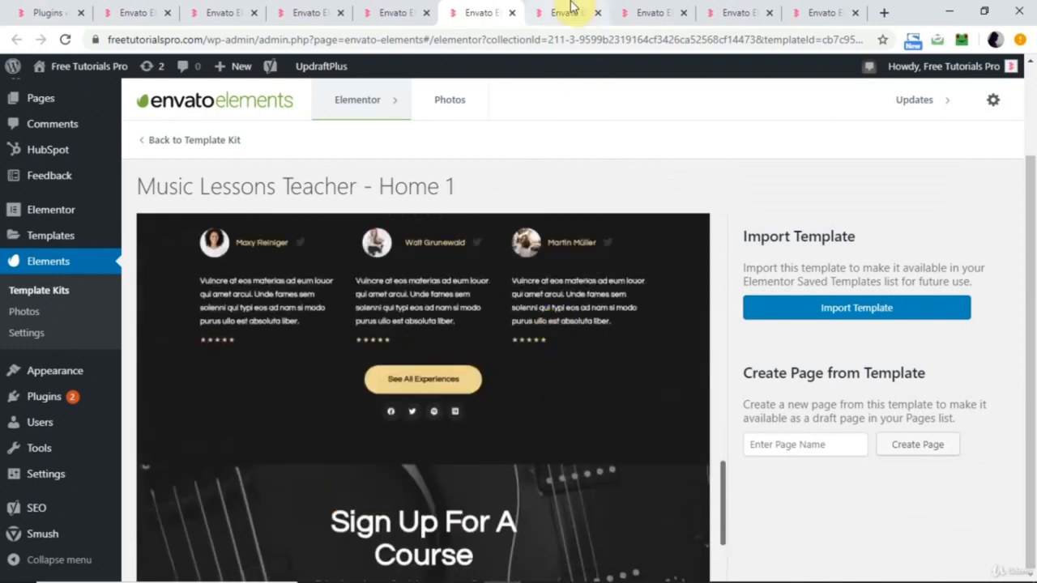
Look at the Cyber Security kit and examine its Home 1 preview, from the hero section through to the What we protect section.
left_click(570, 9)
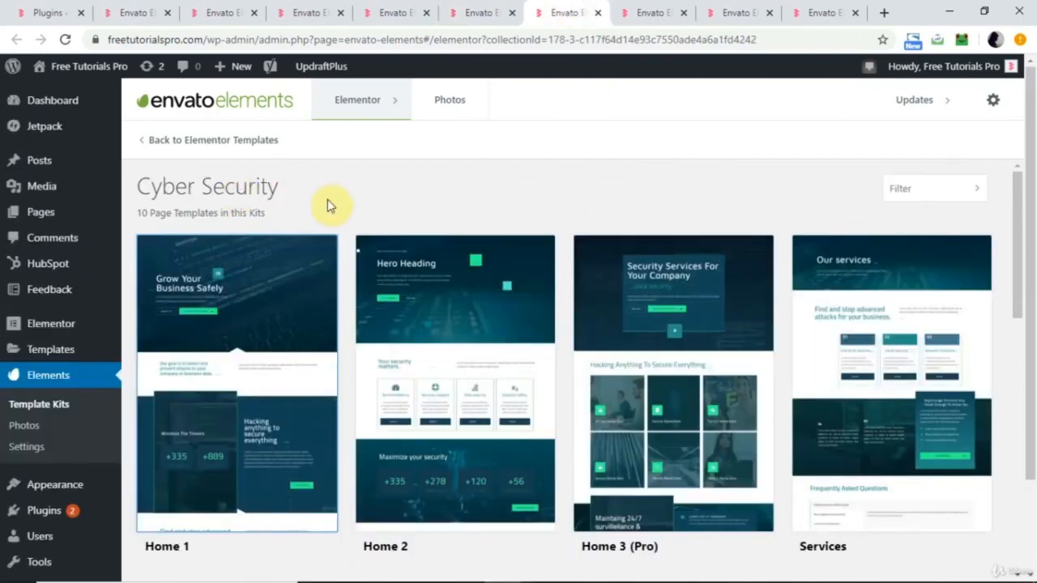
left_click(653, 11)
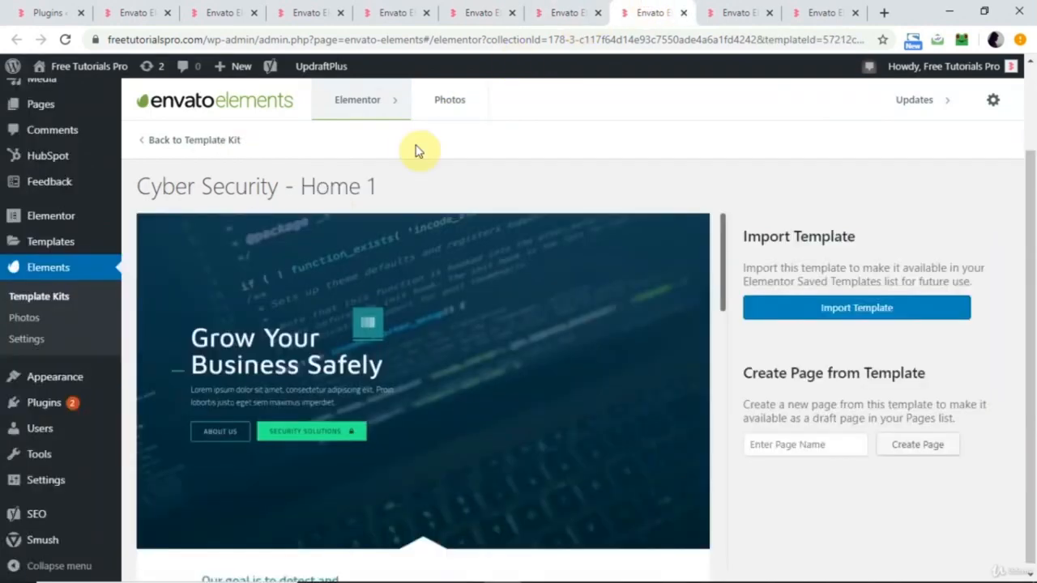
scroll(446, 442, "down", 3)
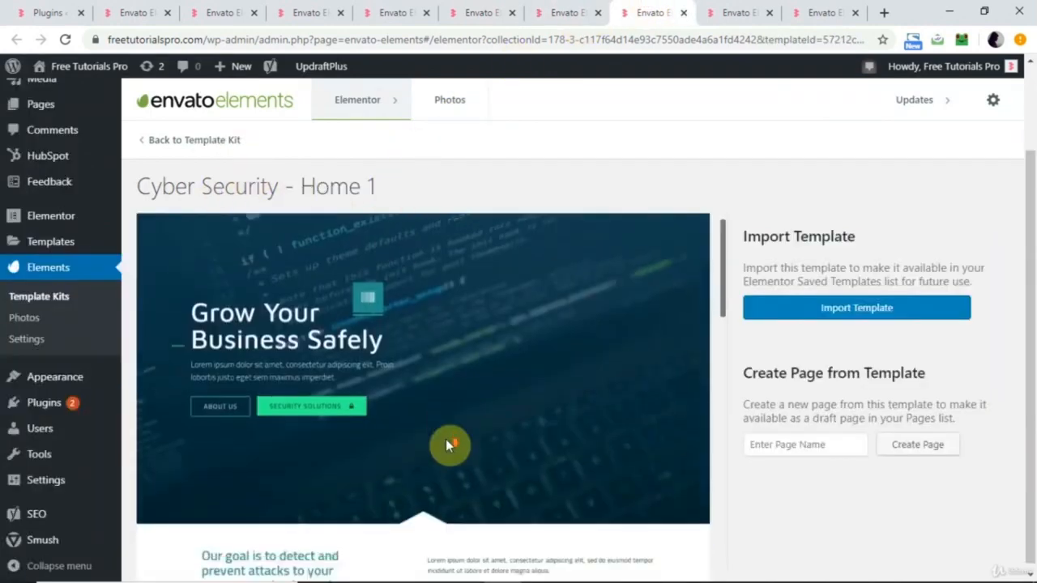
scroll(448, 444, "up", 3)
scroll(464, 471, "down", 5)
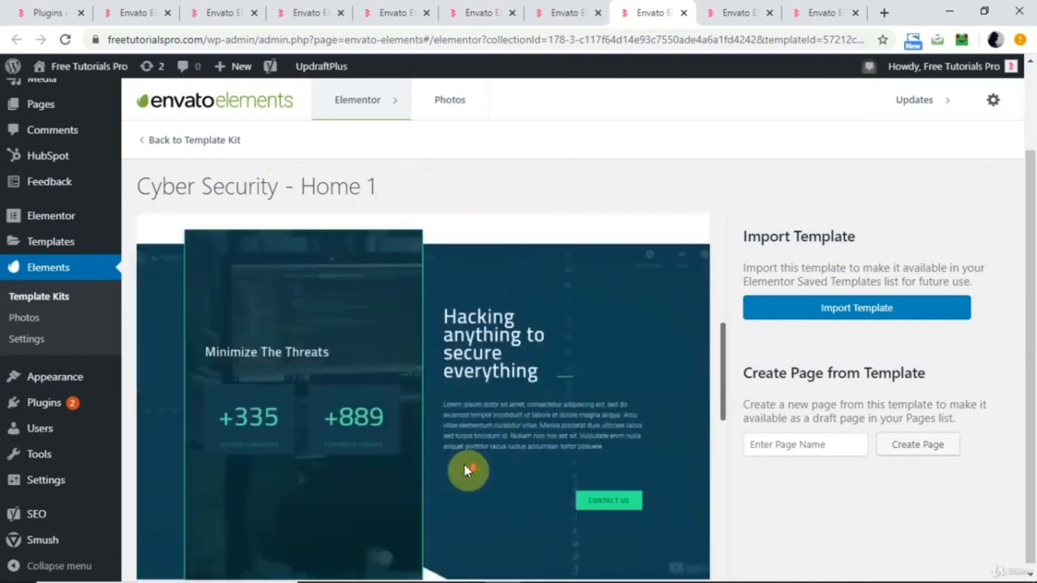
scroll(464, 470, "down", 1)
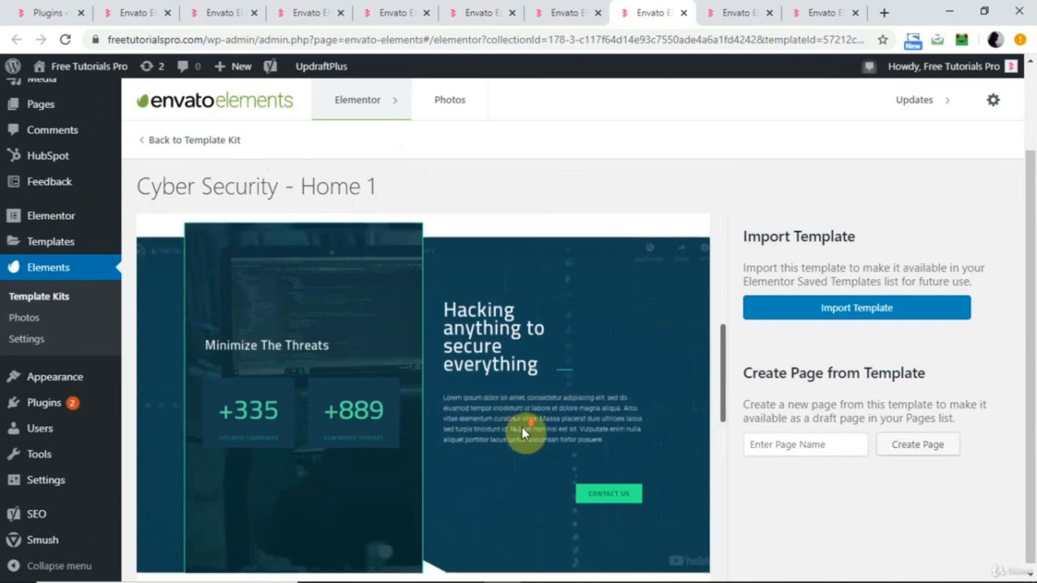
scroll(598, 438, "down", 2)
scroll(583, 447, "down", 4)
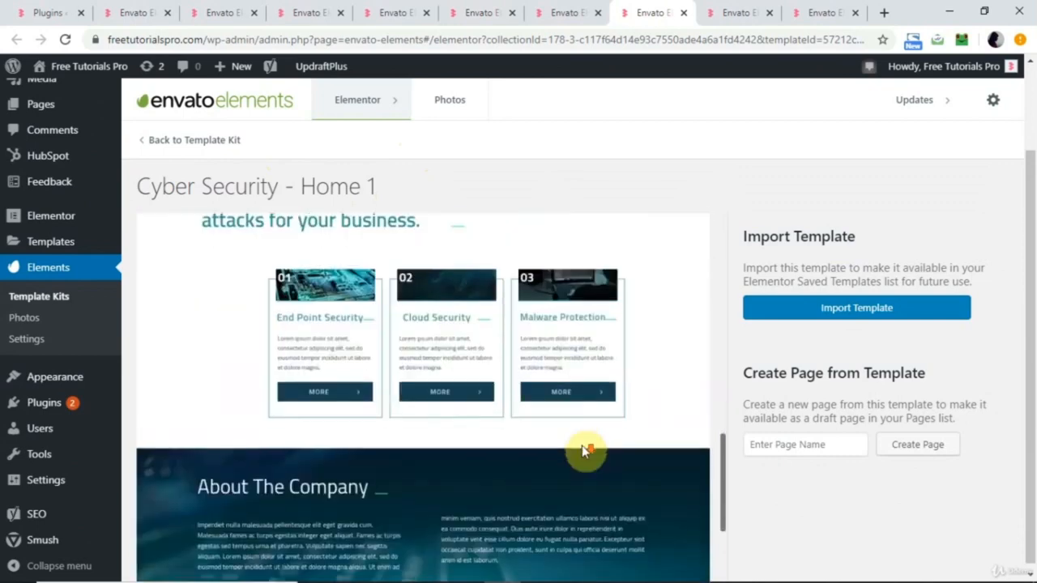
scroll(583, 448, "up", 2)
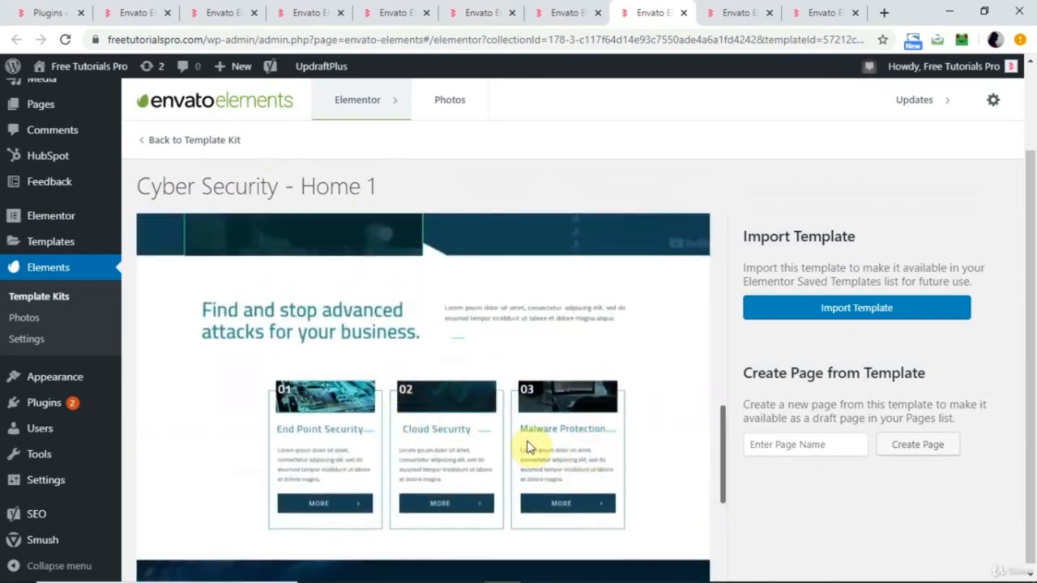
scroll(624, 442, "down", 4)
scroll(624, 442, "down", 1)
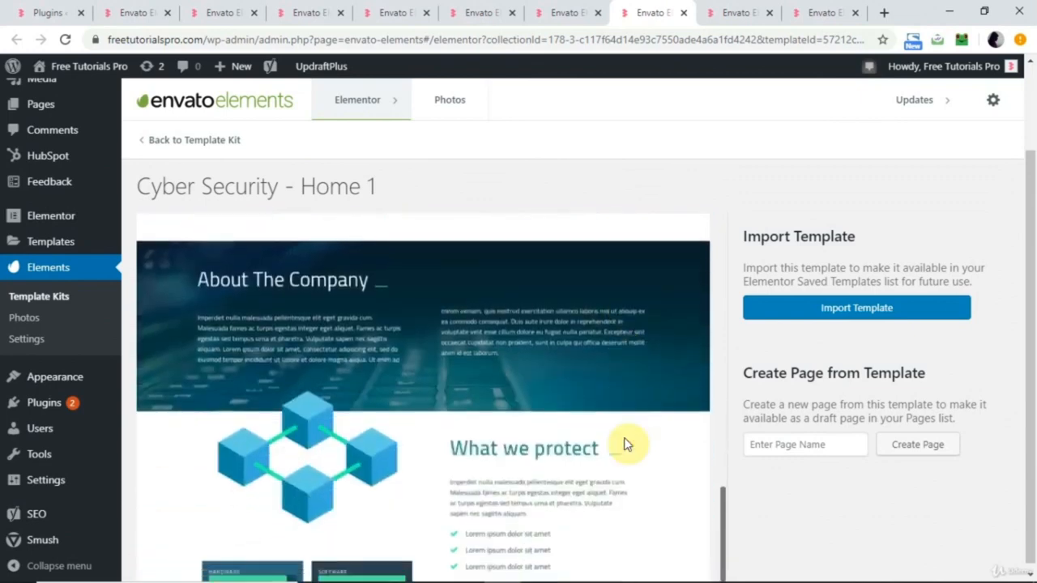
scroll(462, 352, "down", 1)
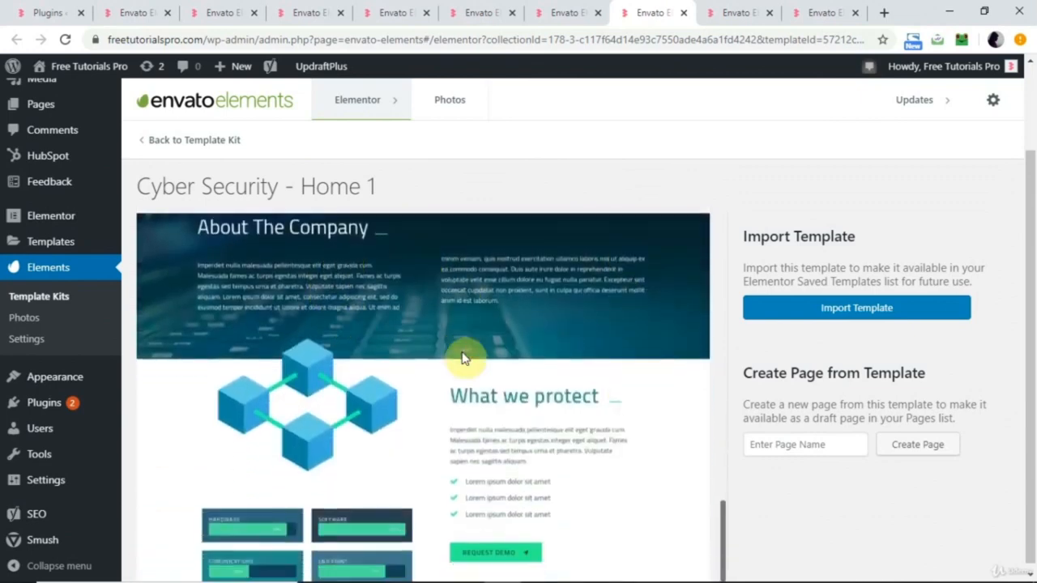
Examine the Animal Rescue kit's Home 1 preview through to its social media section, and return to the free template kits overview.
left_click(733, 12)
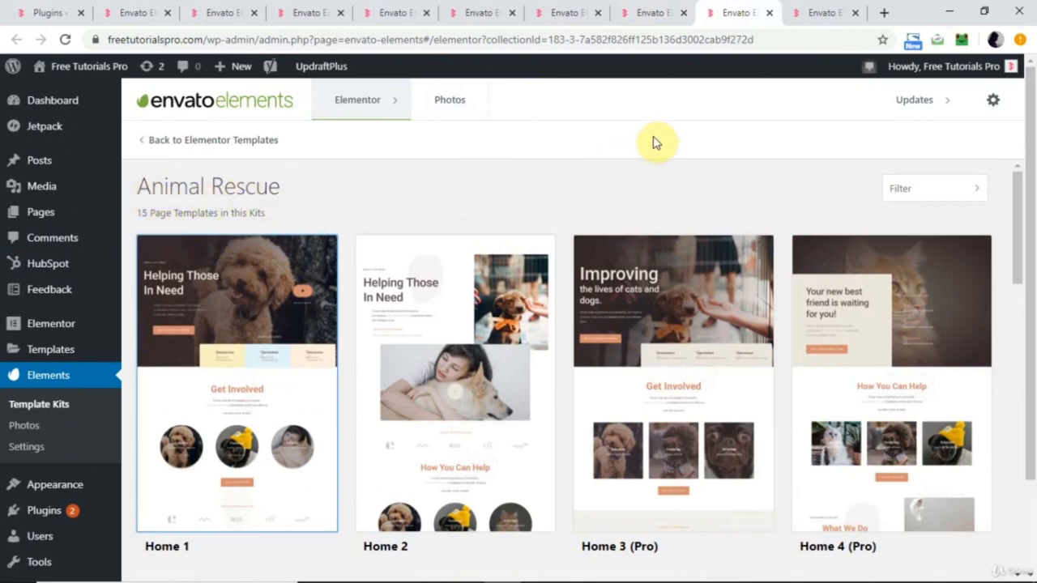
left_click(816, 10)
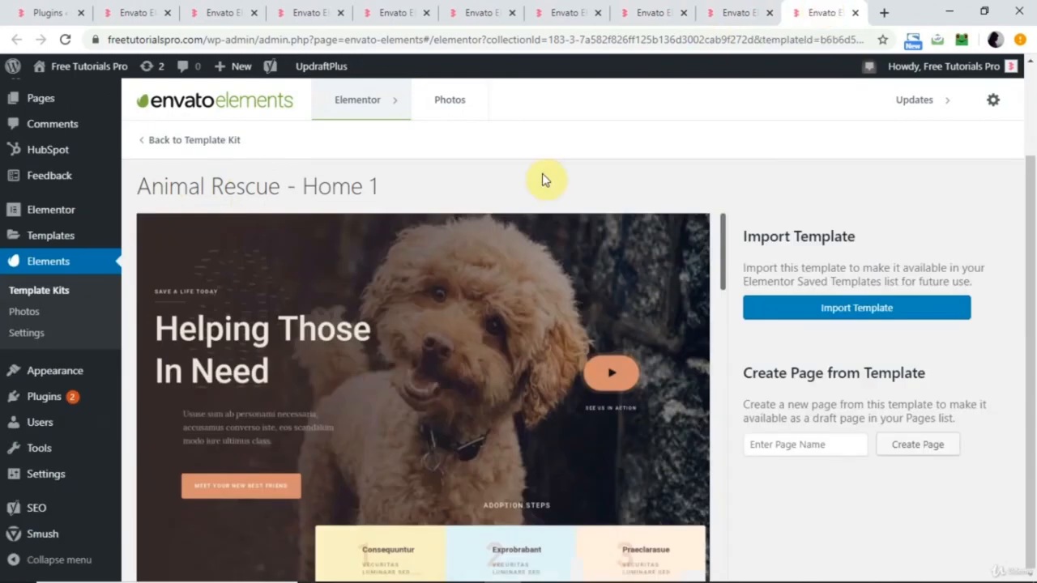
scroll(479, 315, "down", 3)
scroll(479, 312, "up", 2)
scroll(480, 376, "down", 5)
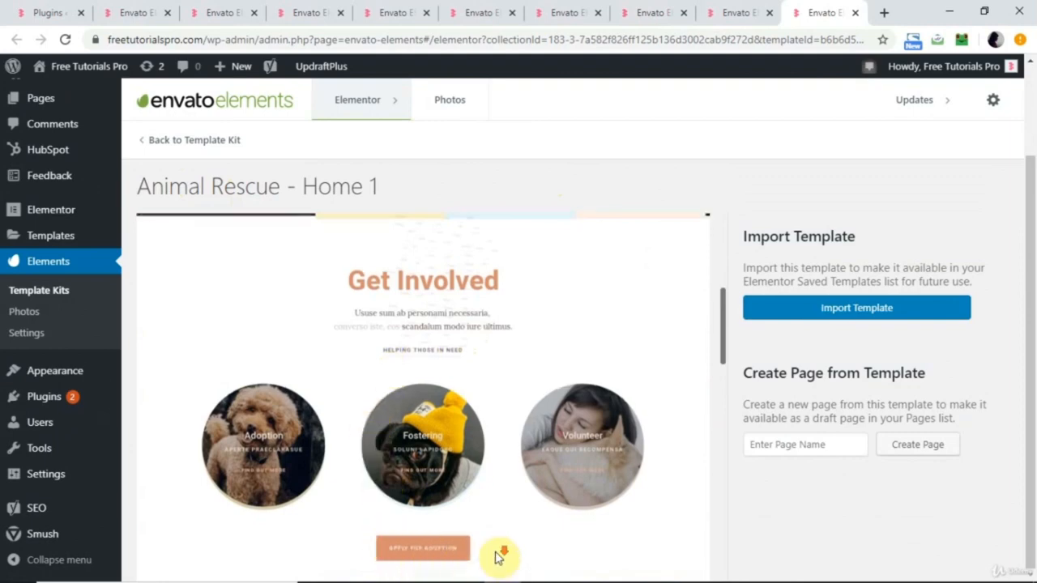
scroll(496, 555, "down", 5)
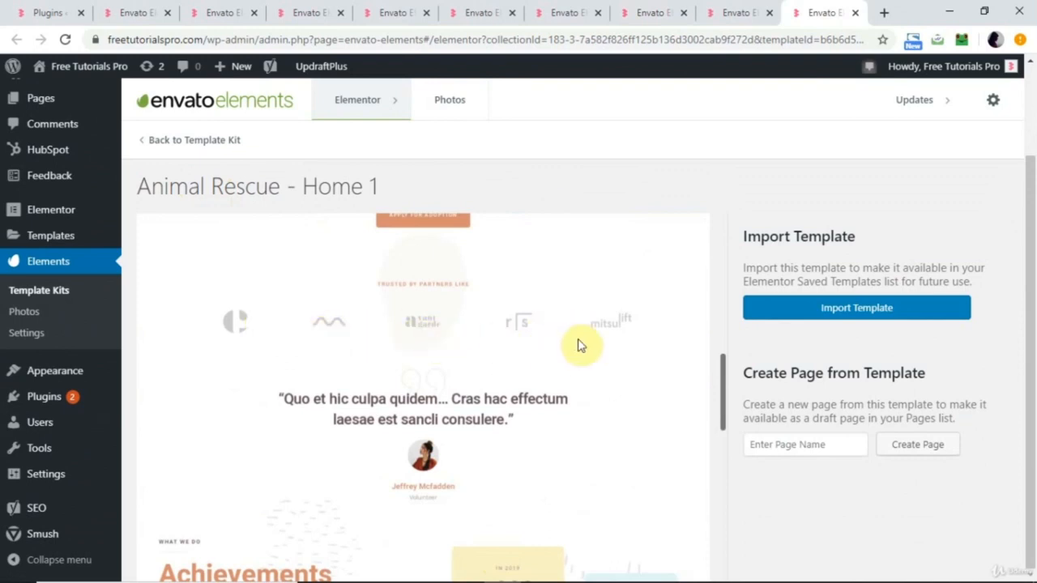
scroll(578, 344, "down", 1)
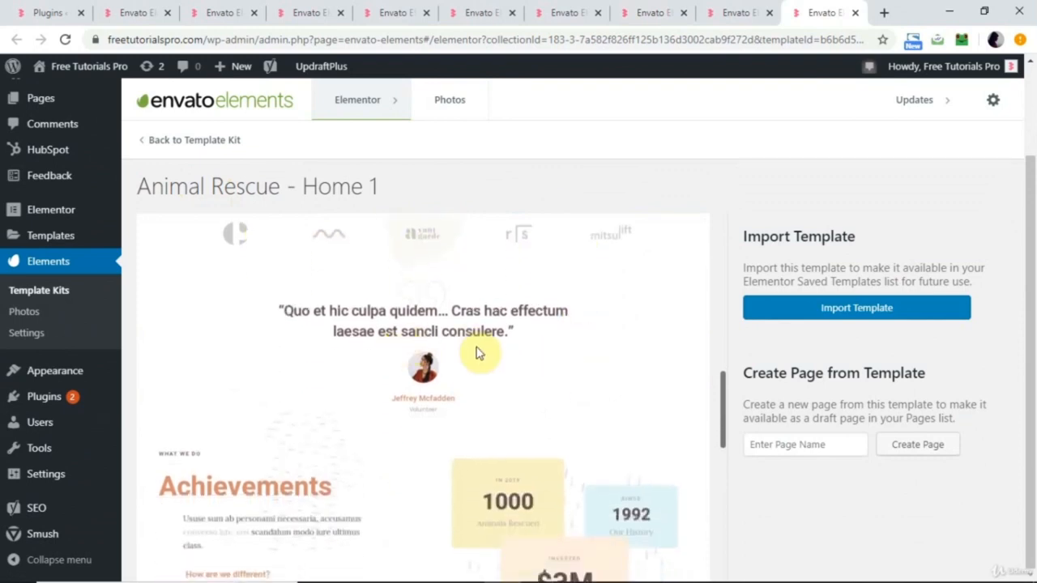
scroll(457, 361, "down", 1)
scroll(456, 361, "down", 1)
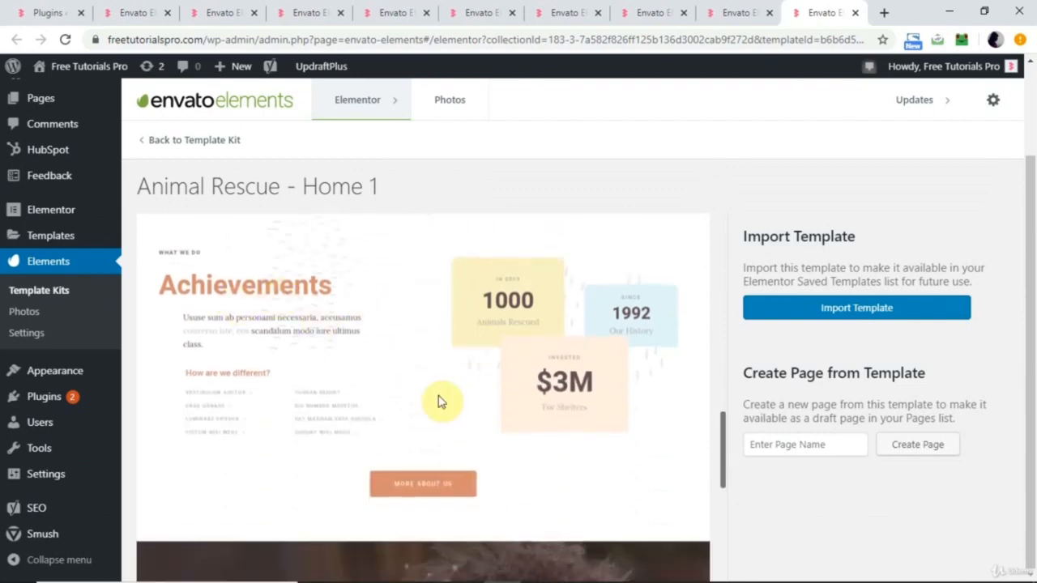
scroll(438, 401, "down", 2)
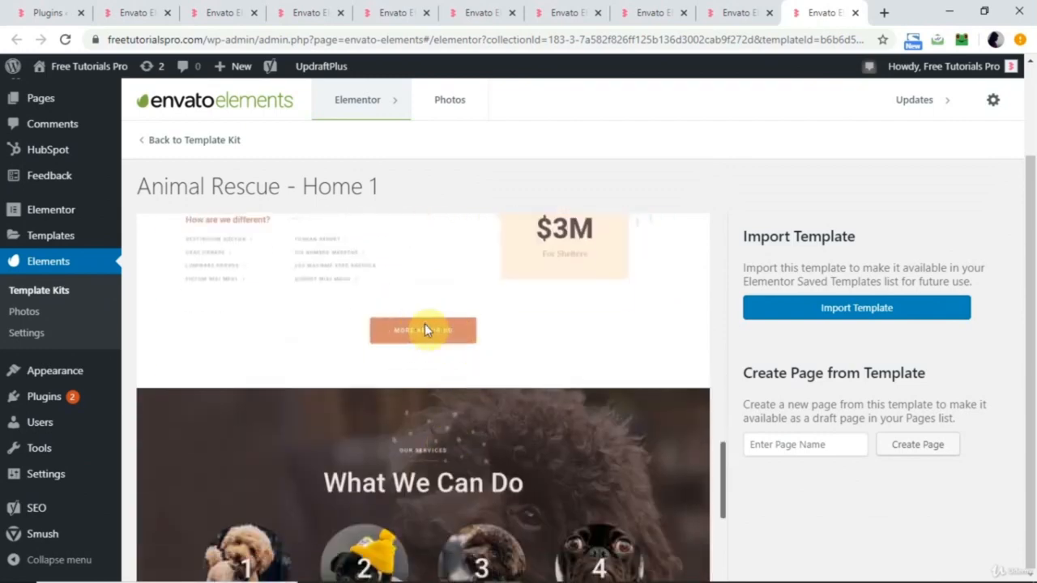
scroll(456, 327, "down", 3)
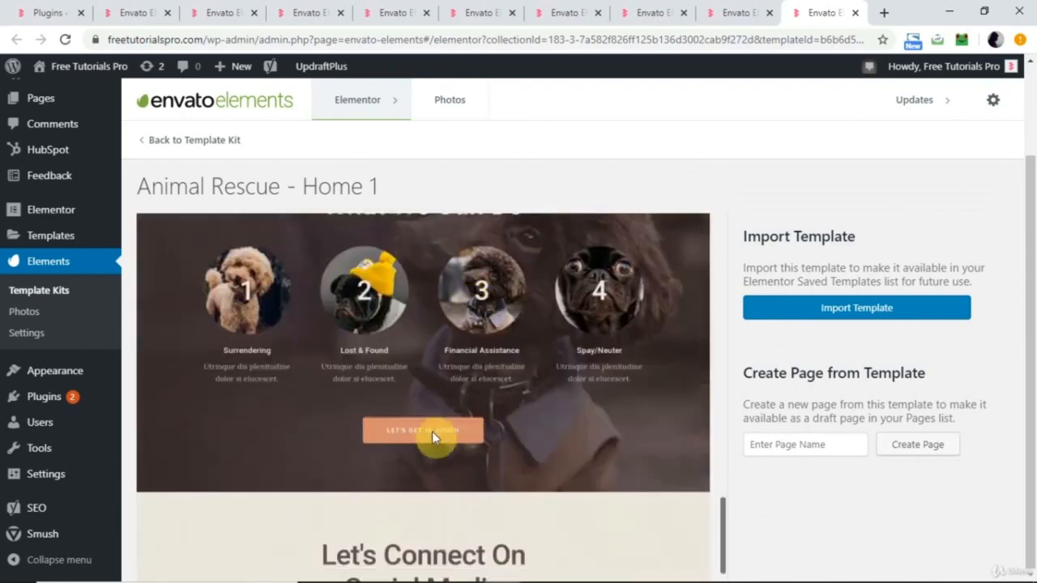
scroll(476, 464, "down", 1)
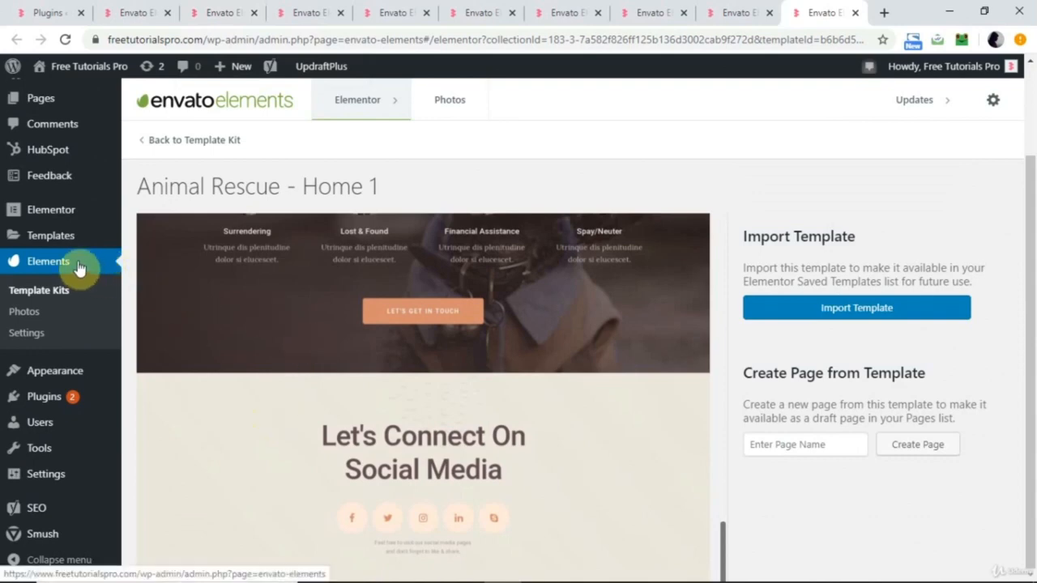
left_click(138, 14)
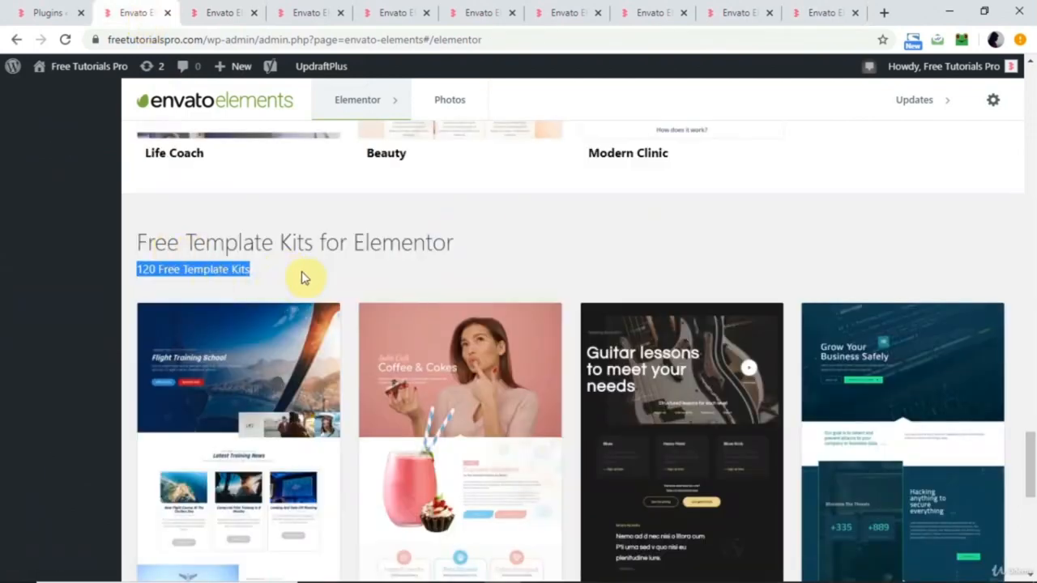
Import the Therapist - Home 1 template into the Elementor library and open the saved templates list.
scroll(302, 278, "down", 2)
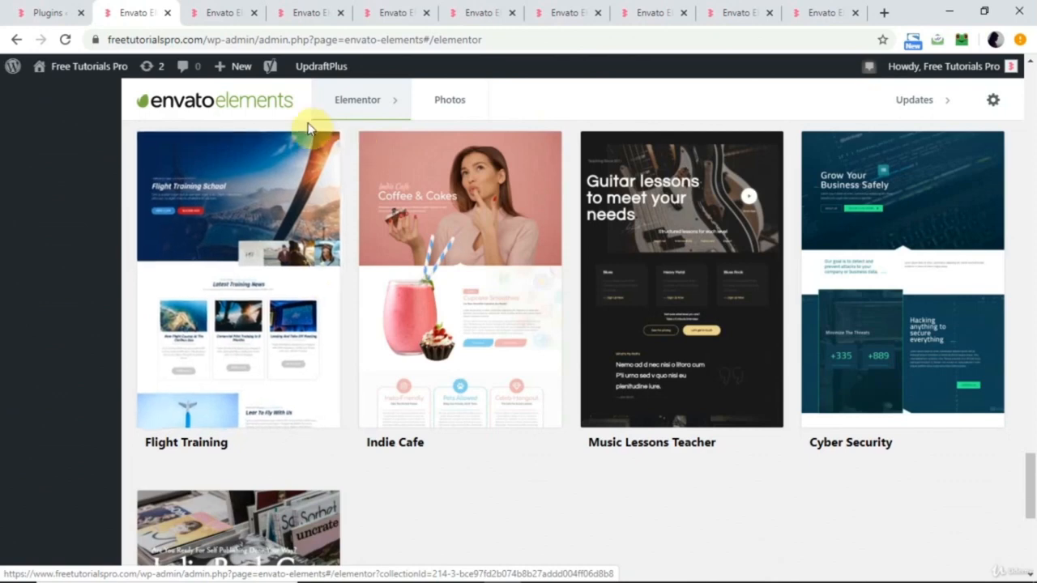
left_click(306, 12)
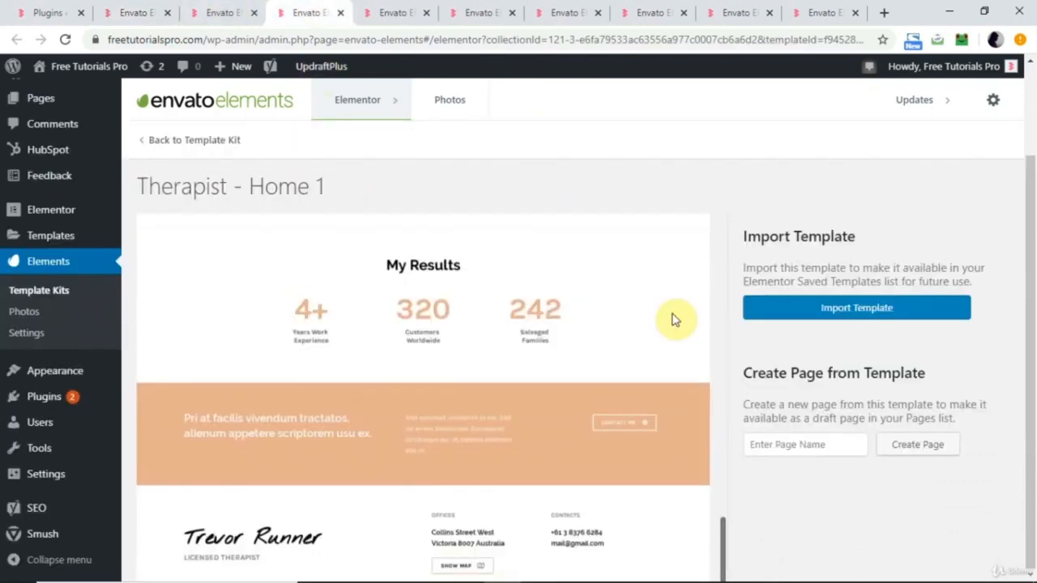
left_click(818, 311)
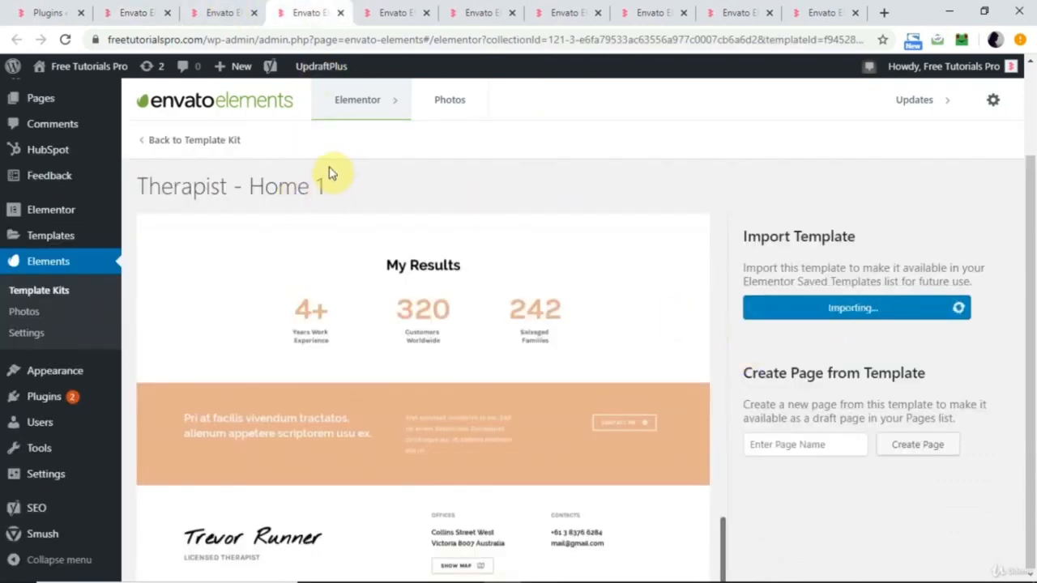
left_click(64, 240)
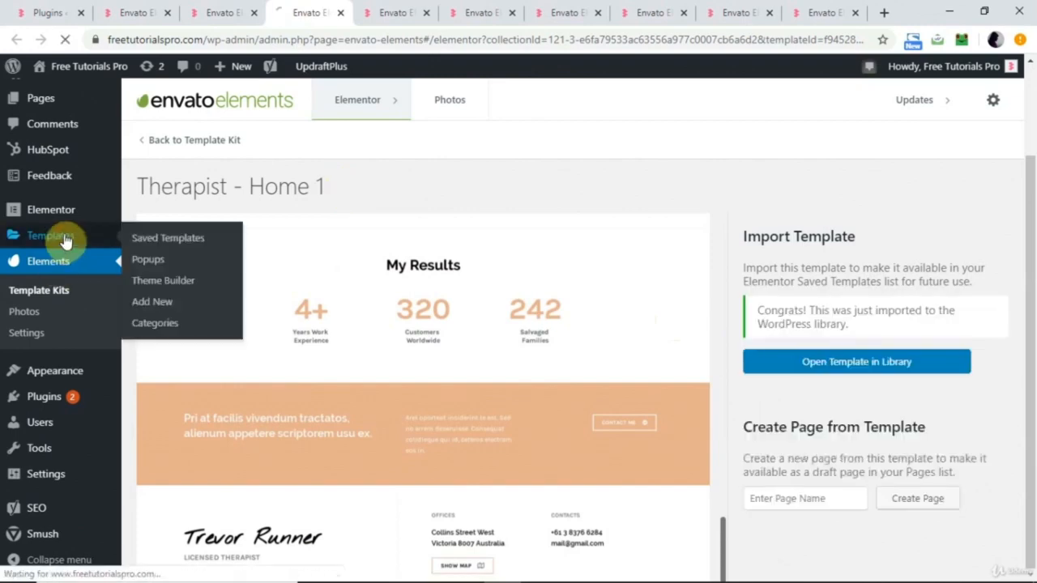
Close the six leftover Envato Elements browser tabs that follow the Saved Templates page.
left_click(425, 13)
left_click(425, 13)
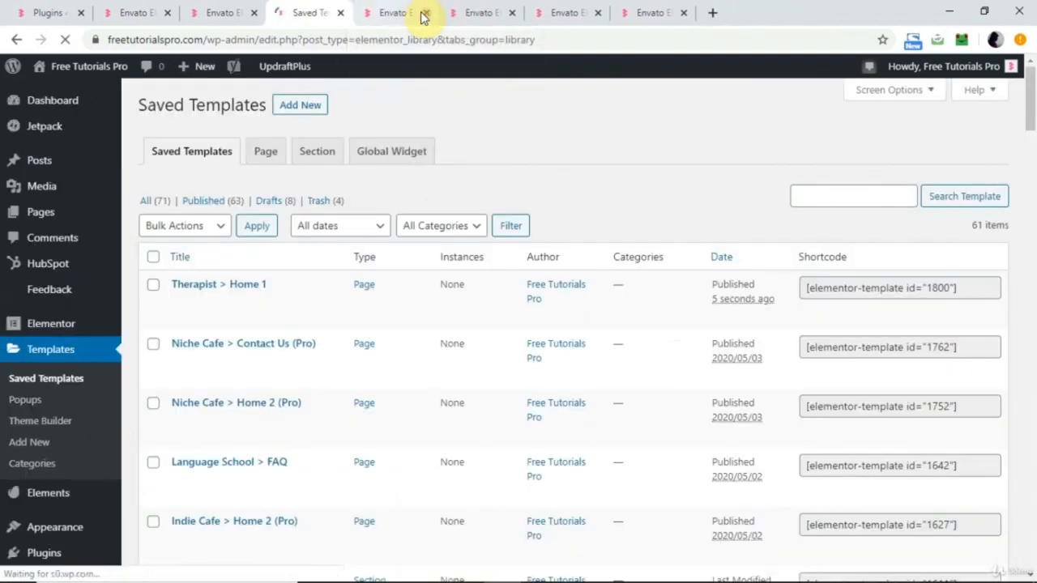
left_click(423, 13)
left_click(423, 13)
left_click(423, 12)
left_click(423, 13)
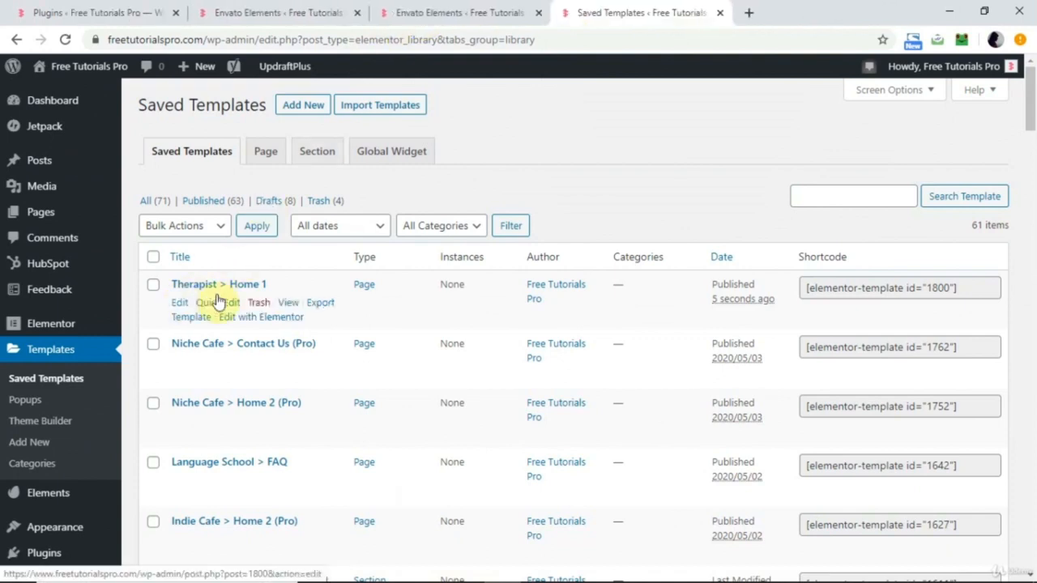
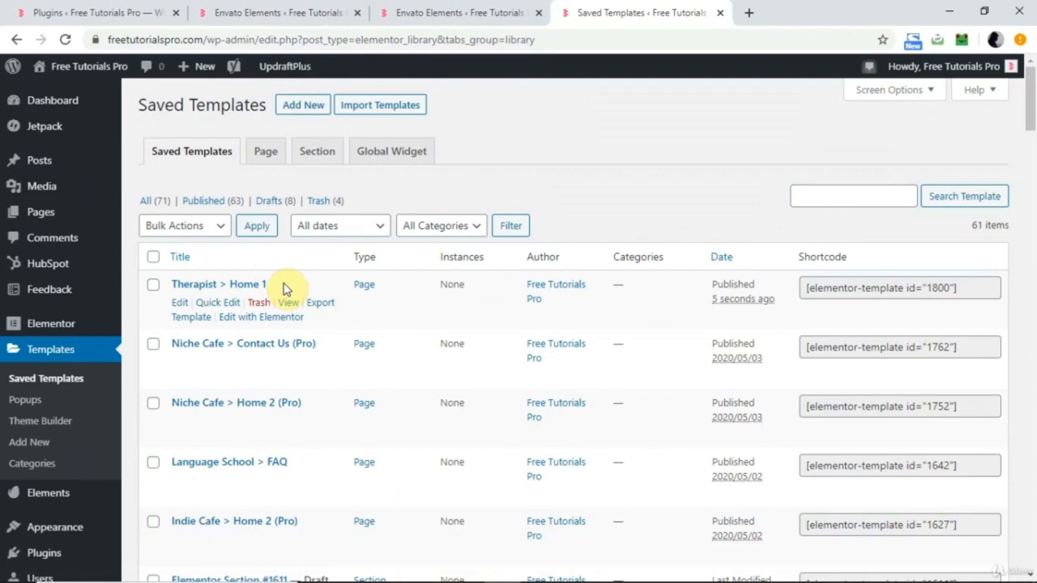
Open the Tech (general business) > Contact (Pro) template in a separate Elementor editor tab and look over its sections.
scroll(283, 289, "down", 2)
scroll(285, 289, "down", 3)
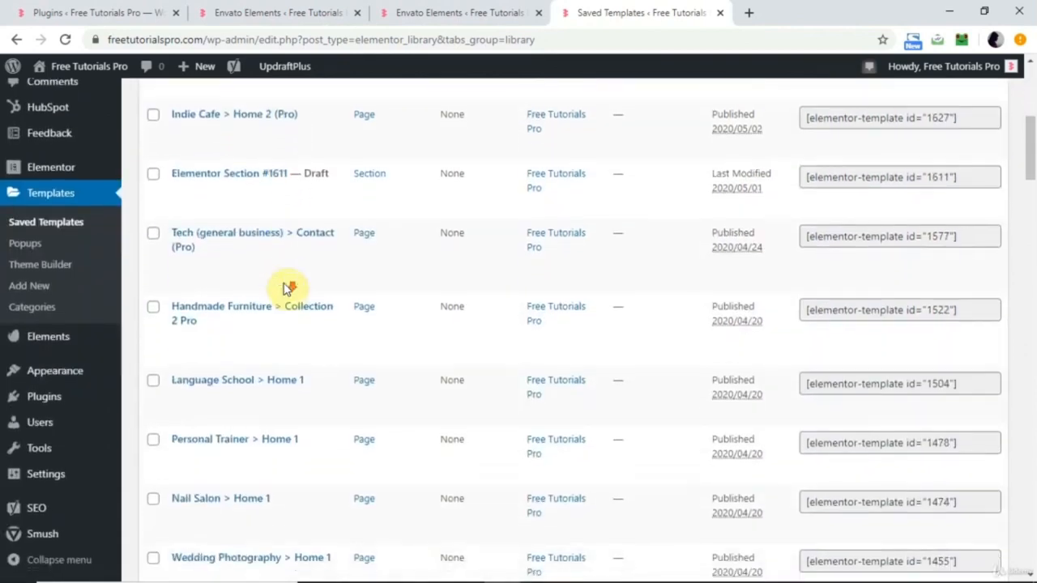
left_click(285, 285)
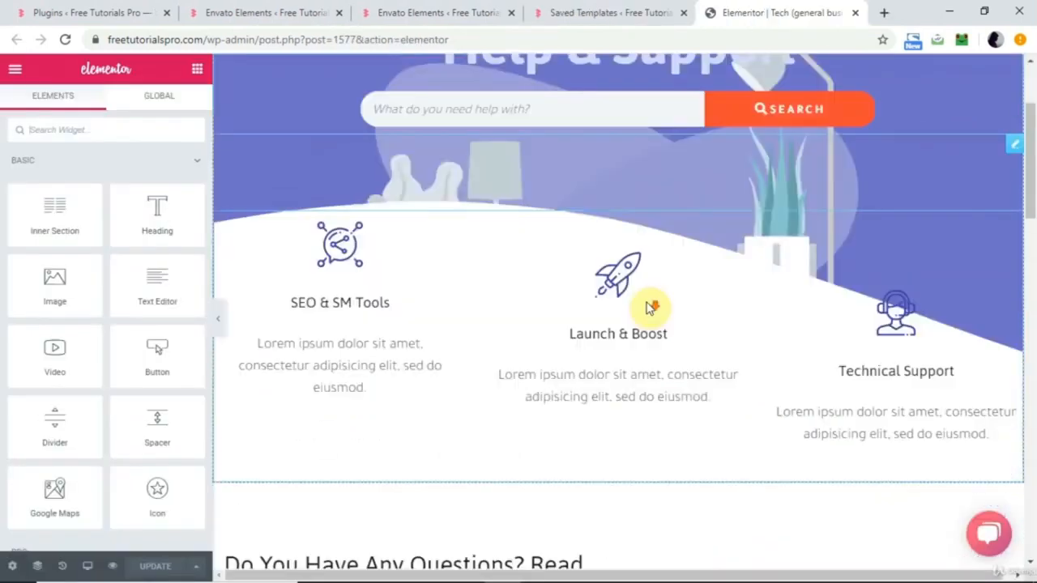
scroll(648, 306, "down", 10)
scroll(647, 306, "down", 5)
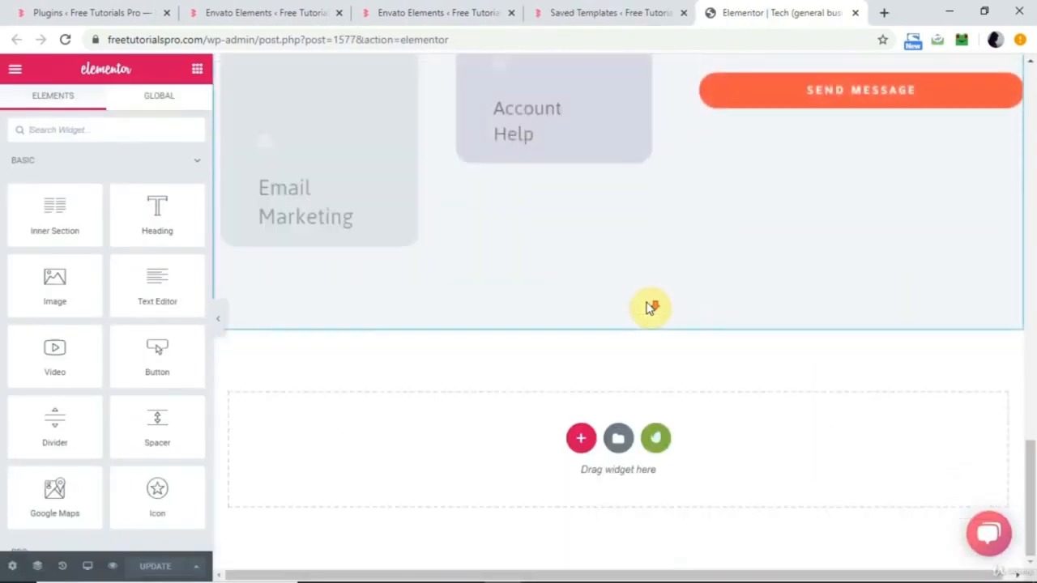
scroll(648, 307, "up", 15)
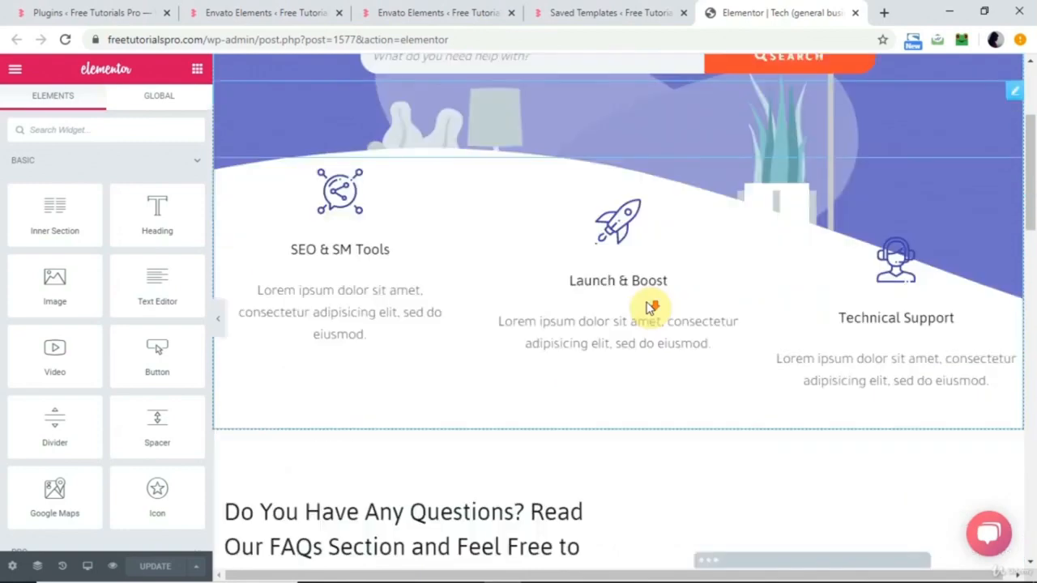
scroll(647, 306, "down", 5)
scroll(648, 306, "up", 5)
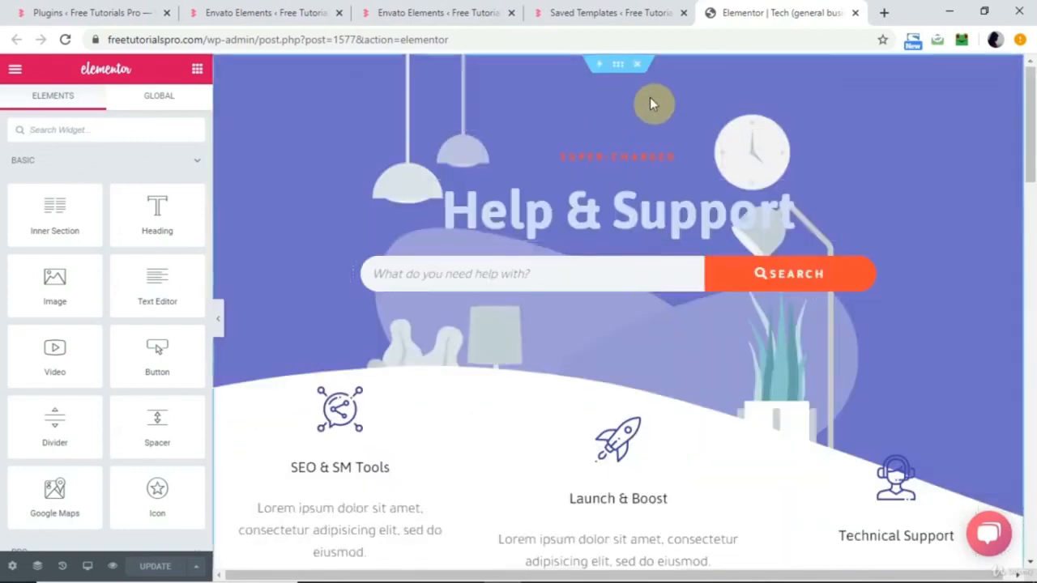
Set the contact template's page layout to Elementor Full Width and update the template.
left_click(12, 565)
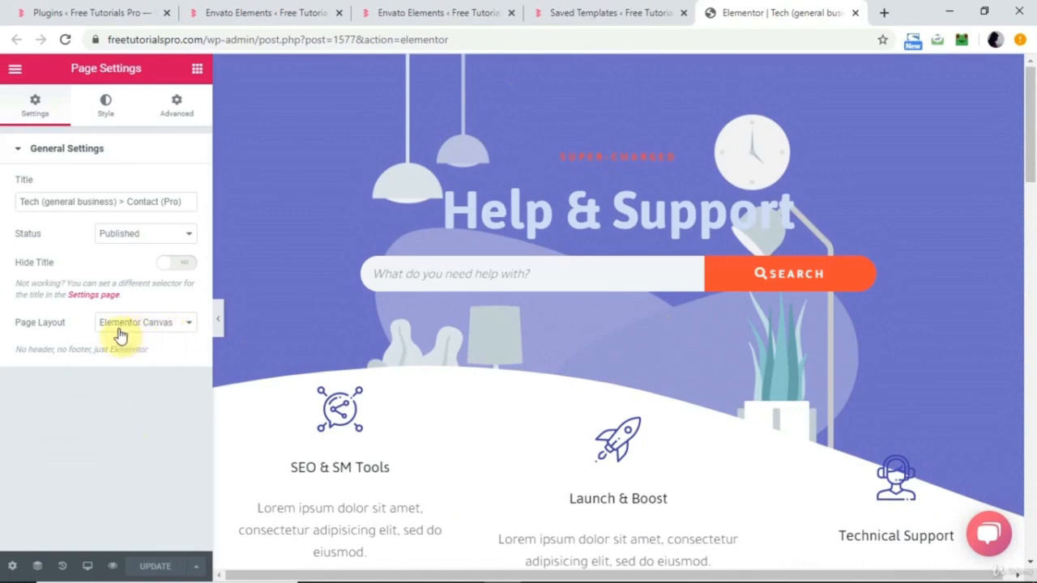
left_click(180, 324)
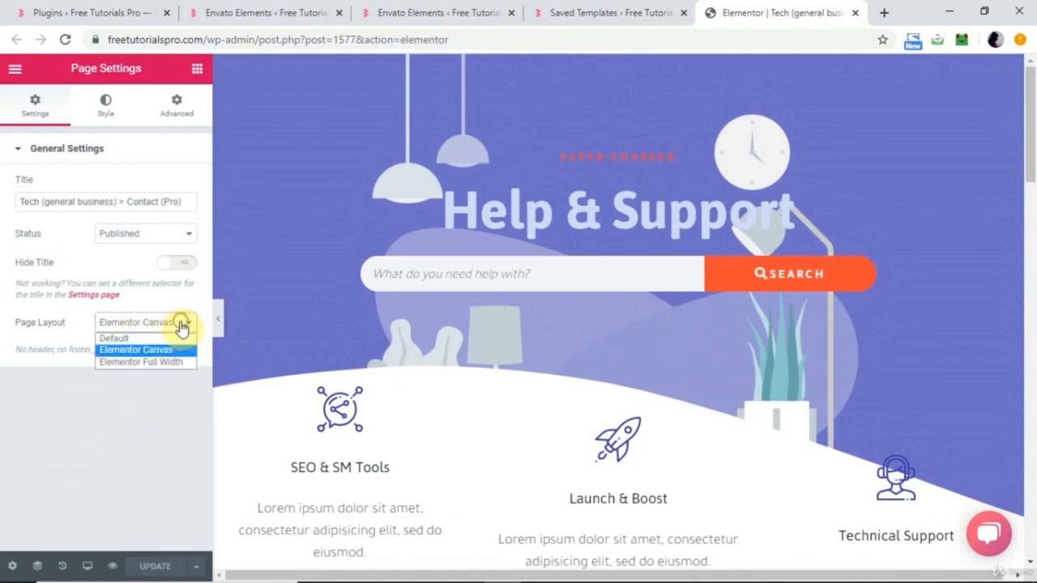
left_click(165, 364)
left_click(155, 566)
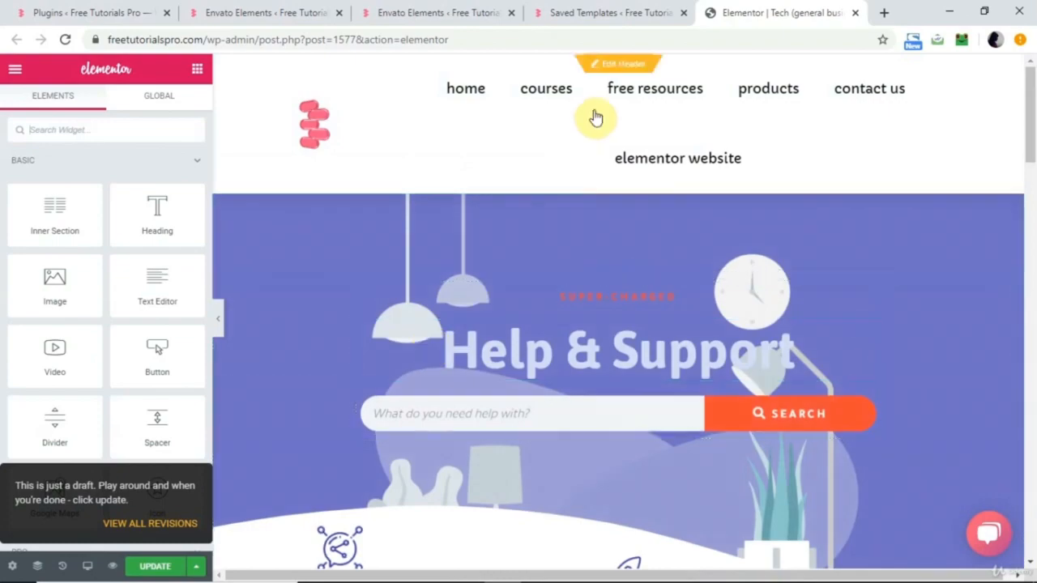
Examine the contact page with its site header, from the FAQ section through the contact cards to the empty widget area.
scroll(491, 340, "down", 3)
scroll(491, 344, "down", 7)
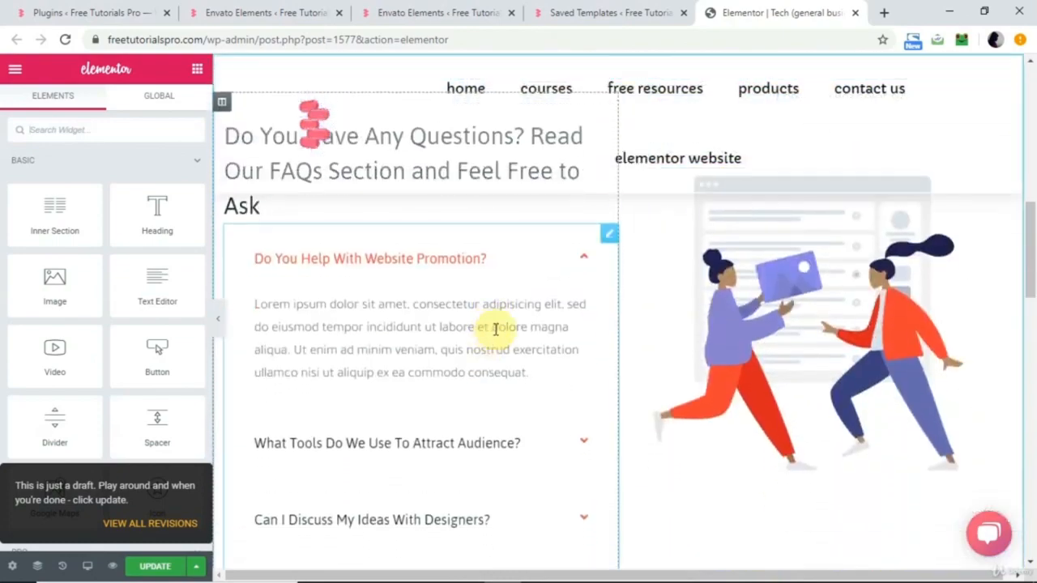
scroll(480, 409, "down", 4)
scroll(479, 409, "down", 8)
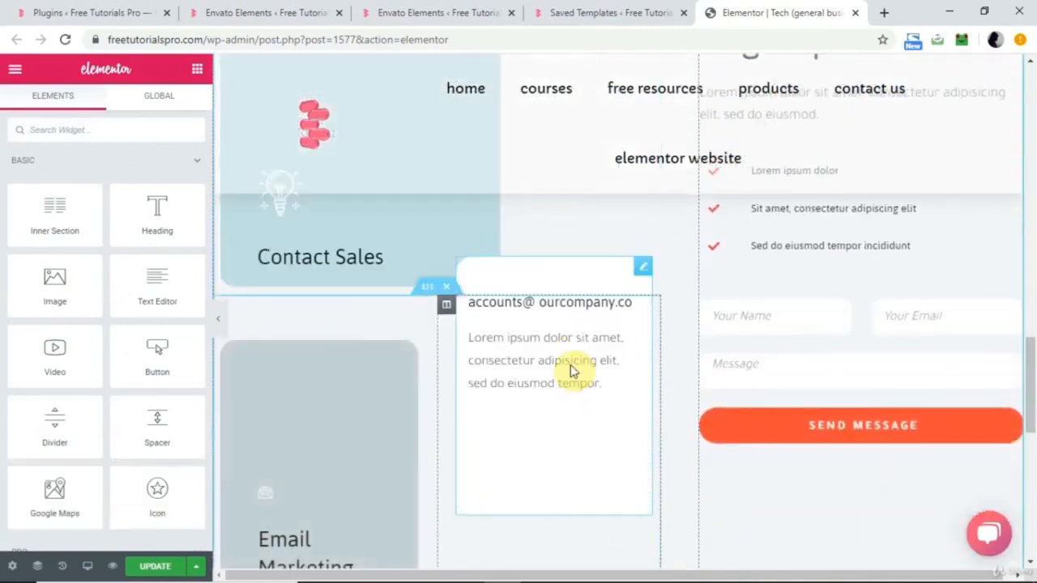
scroll(571, 369, "down", 3)
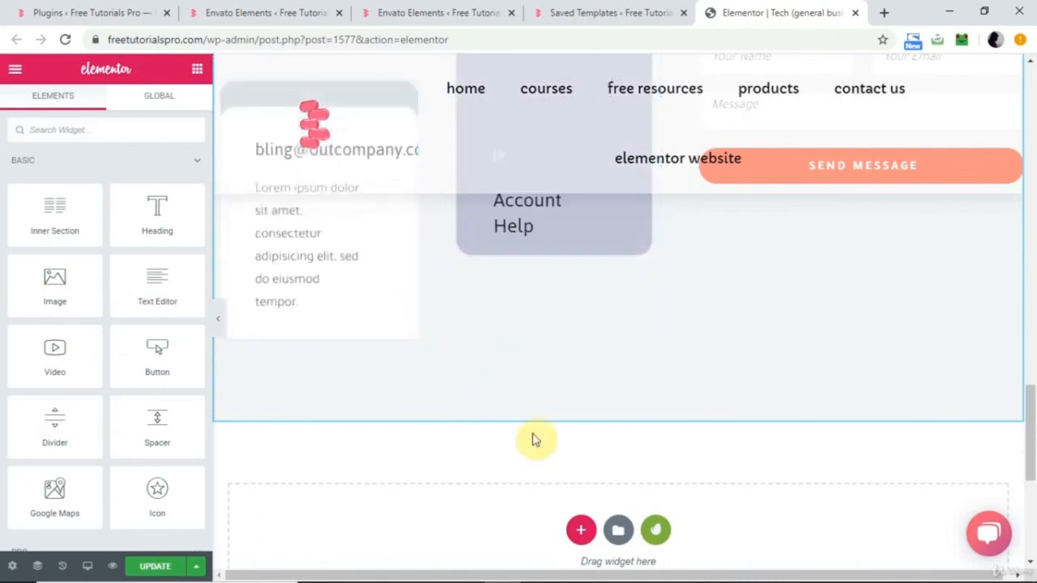
scroll(537, 435, "up", 3)
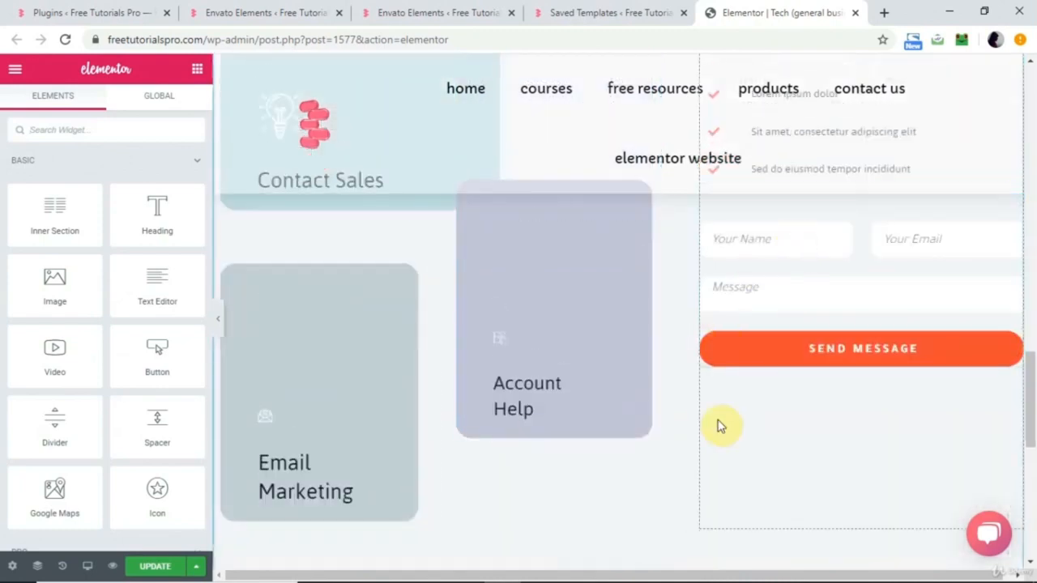
scroll(721, 425, "down", 4)
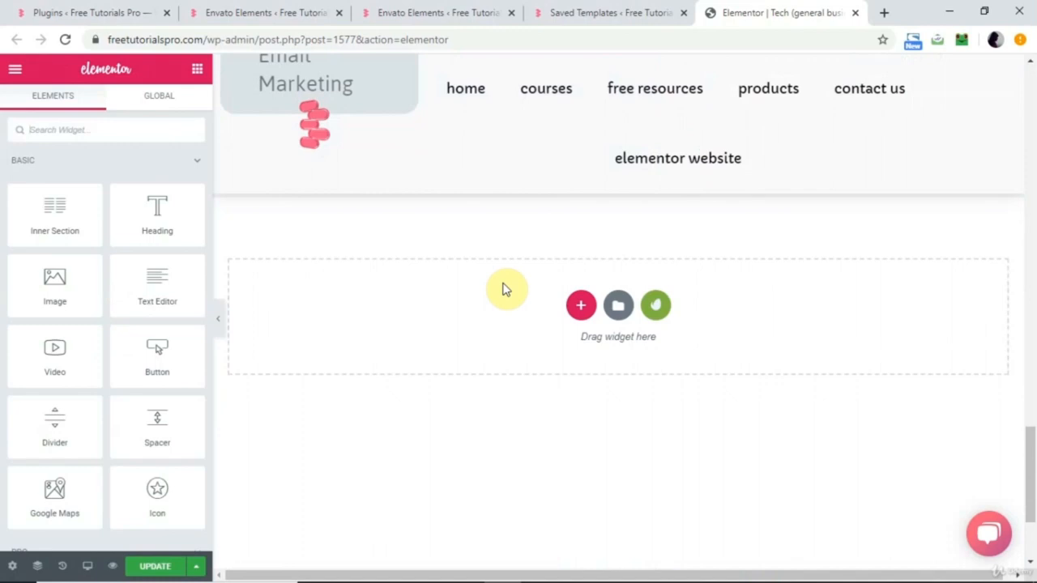
Open the saved Therapist > Home 1 template for editing with Elementor in a new browser tab.
left_click(639, 13)
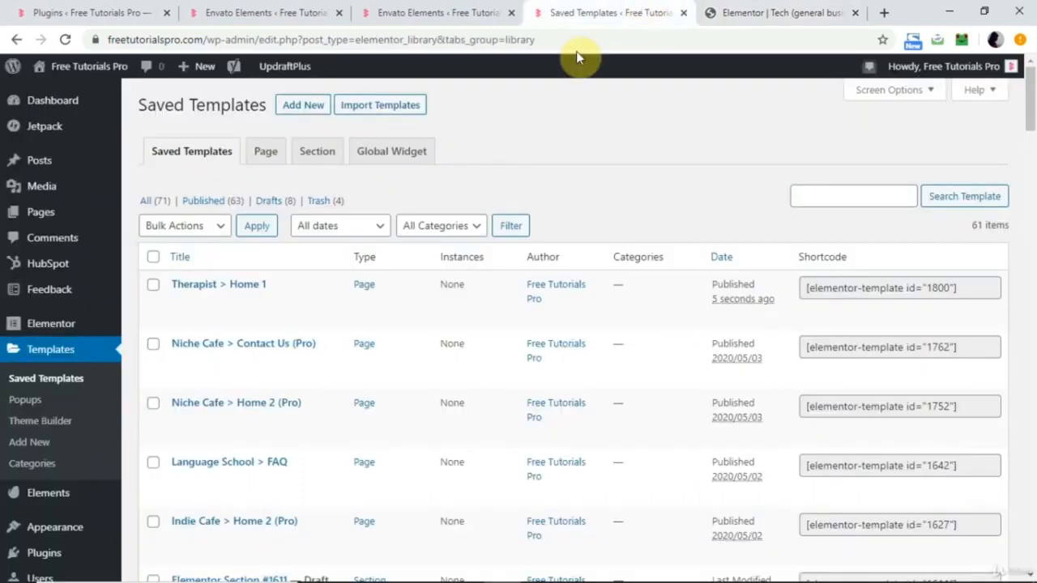
right_click(287, 317)
left_click(352, 325)
left_click(773, 10)
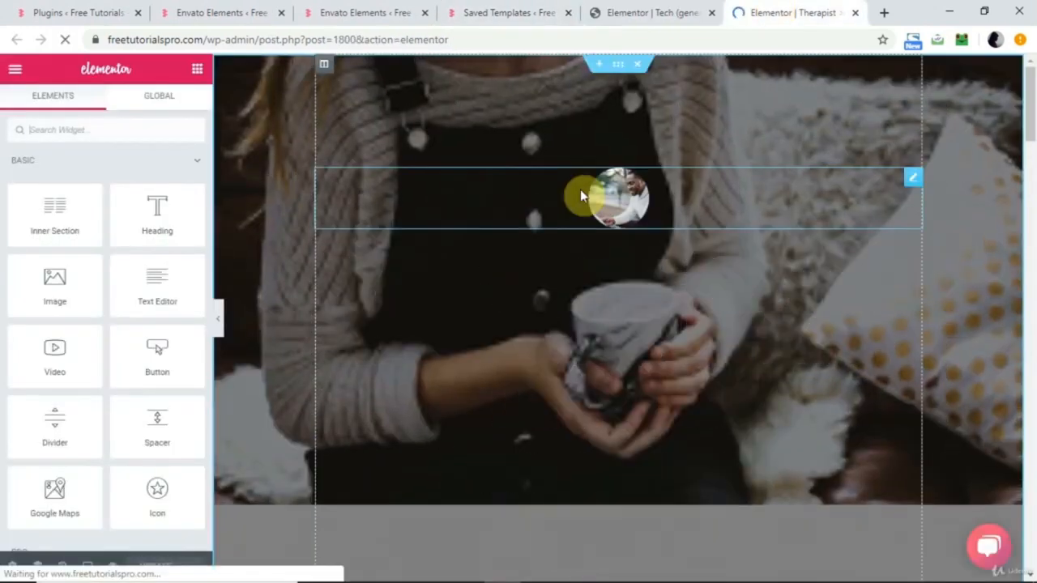
Copy the My Results counter section of the Therapist template.
scroll(580, 194, "down", 15)
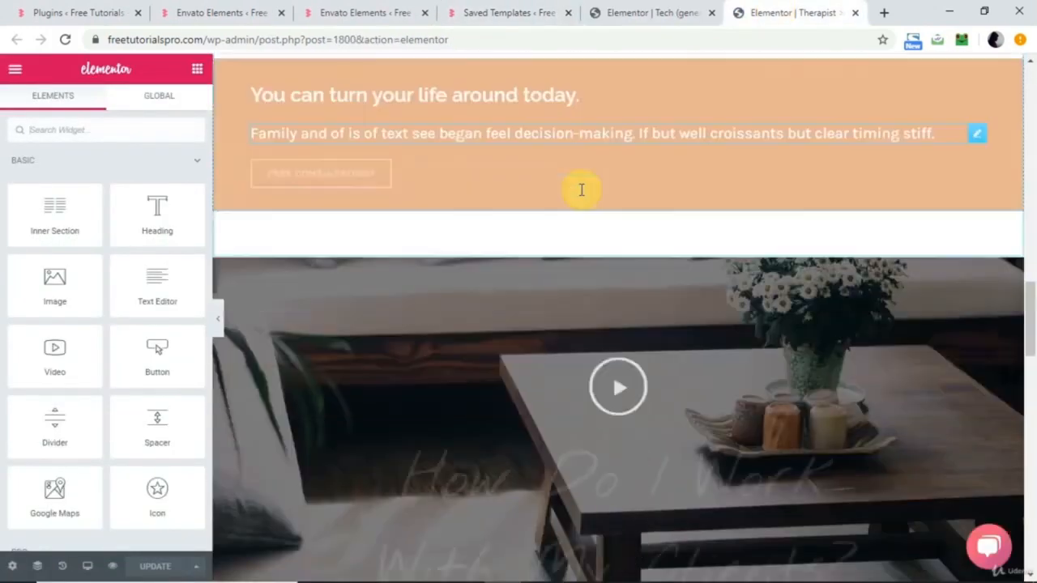
scroll(580, 194, "down", 5)
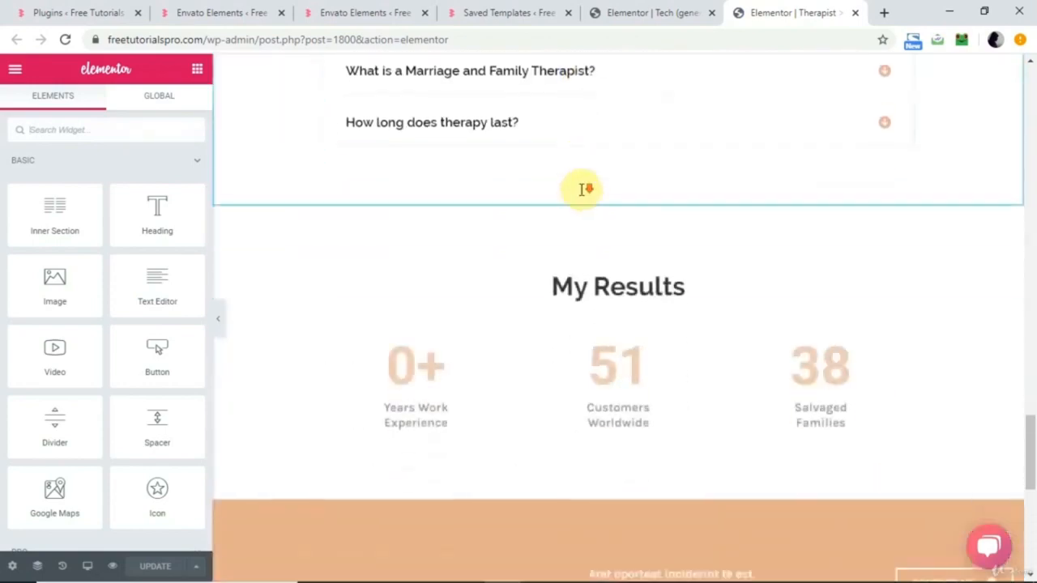
scroll(578, 194, "up", 3)
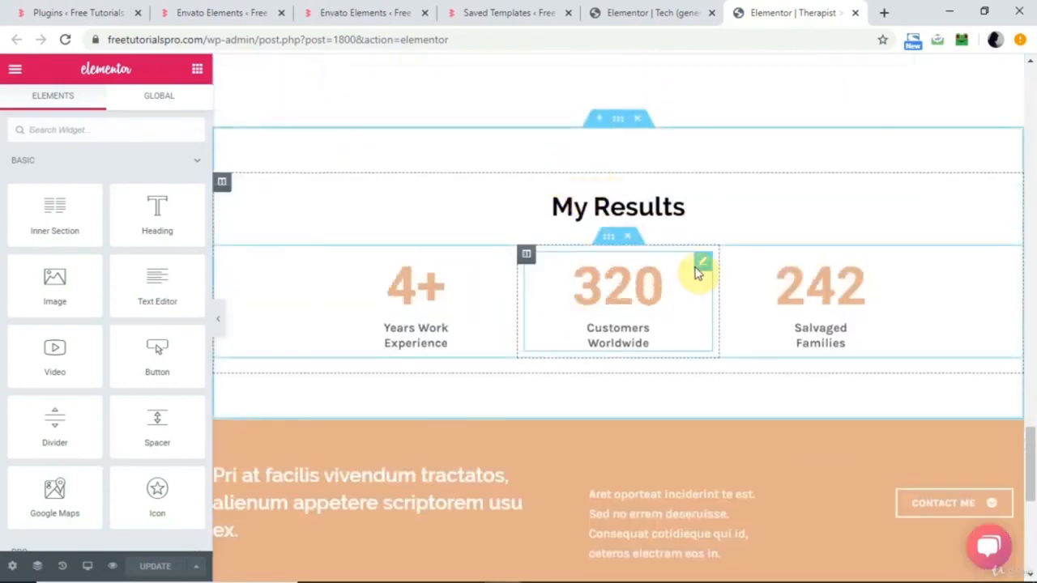
right_click(617, 123)
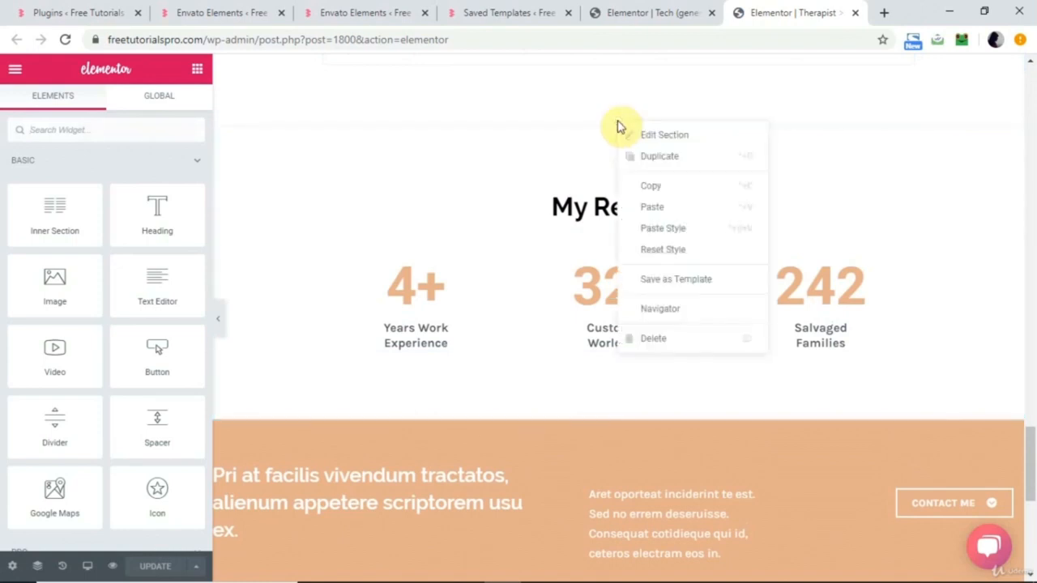
left_click(640, 186)
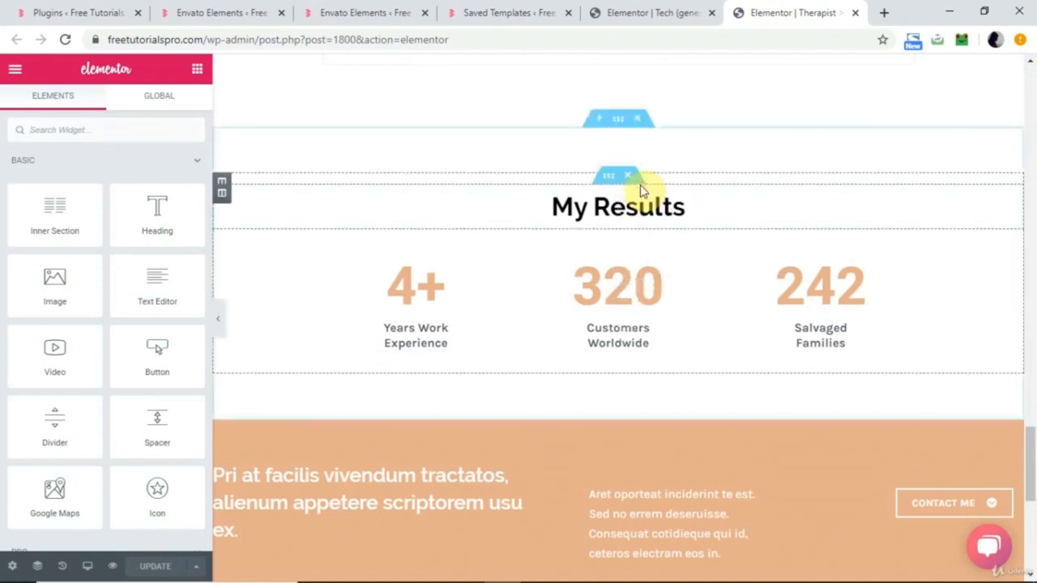
Paste the copied My Results section into the empty area at the end of the Tech contact page.
left_click(655, 9)
right_click(474, 323)
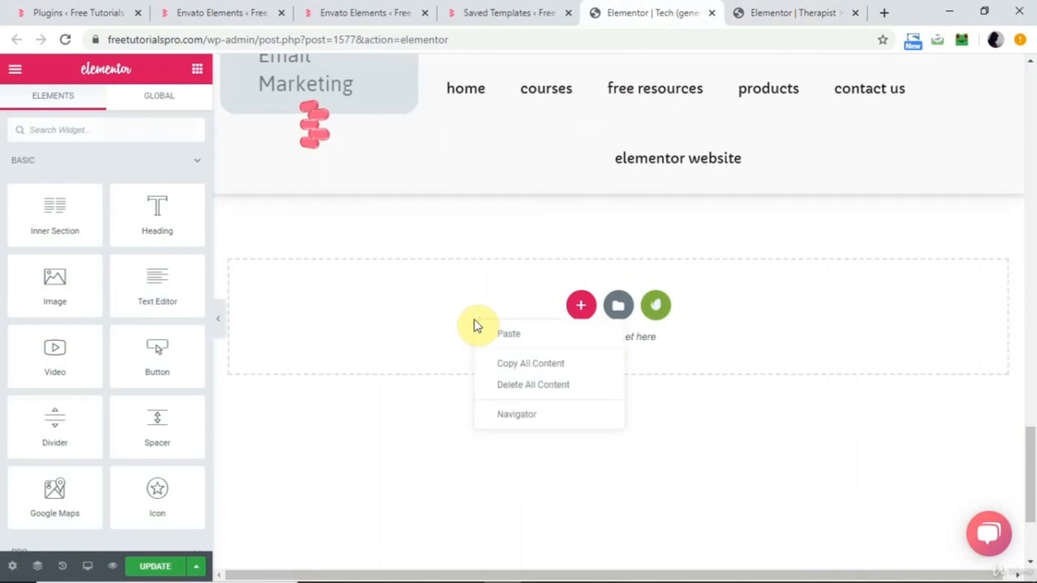
left_click(528, 349)
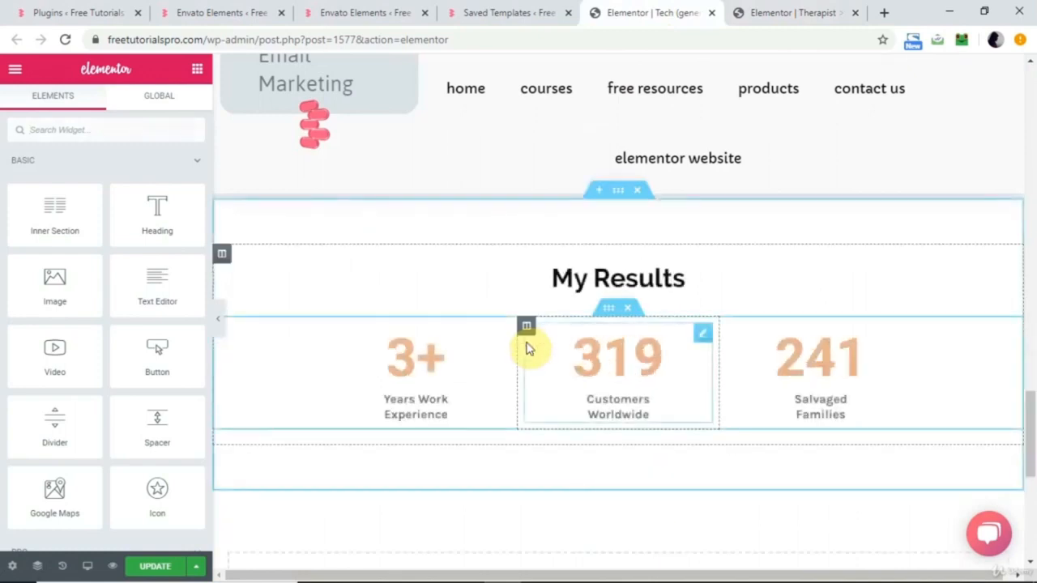
Move the My Results section up the contact page, placing it directly above the FAQ section.
scroll(527, 348, "up", 15)
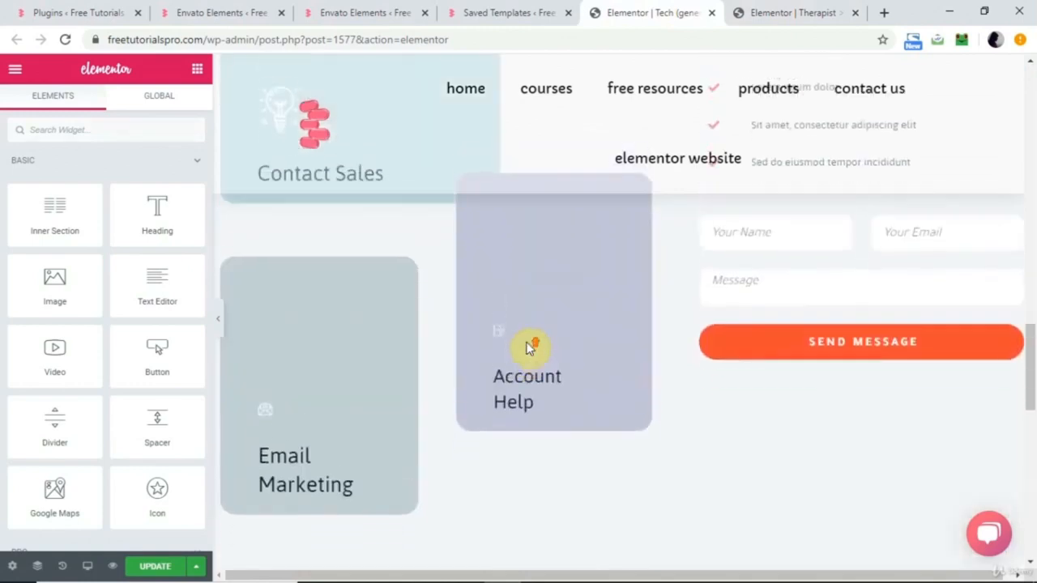
scroll(527, 348, "up", 4)
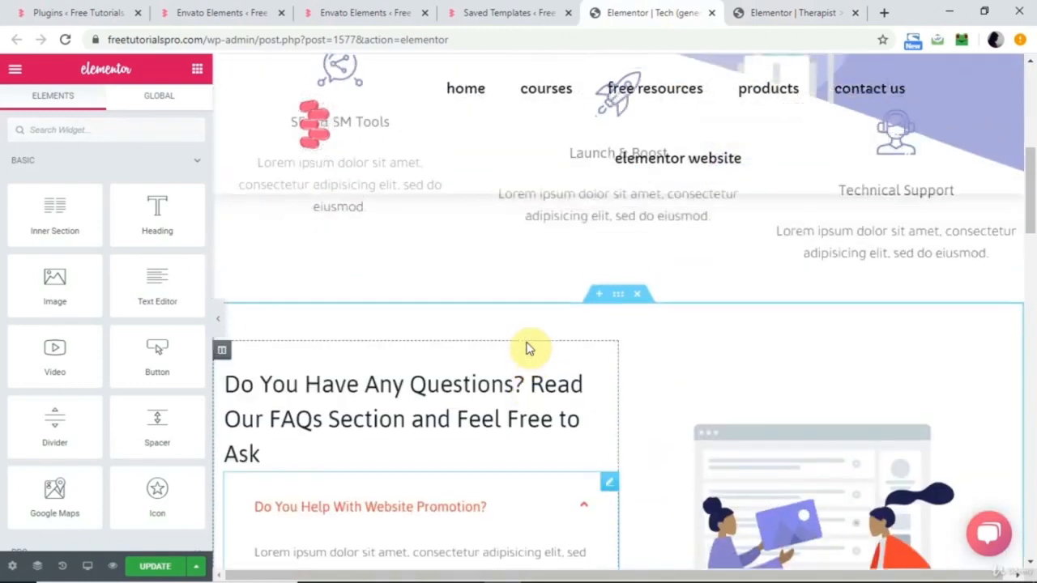
scroll(527, 348, "down", 15)
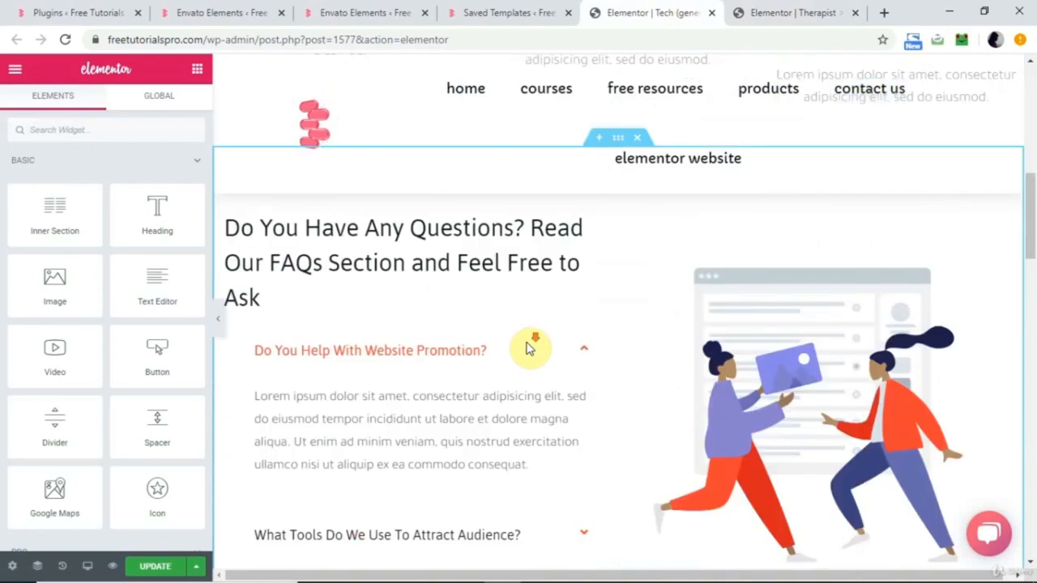
mouse_move(626, 342)
left_click_drag(621, 340, 597, 375)
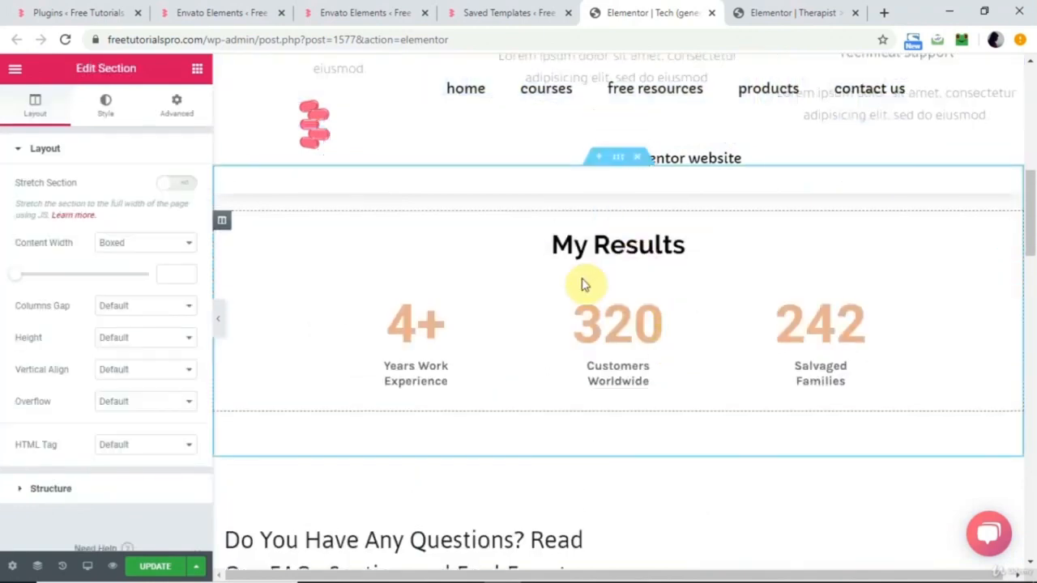
Set the ending number of the Years Work Experience counter to 10.
left_click(491, 416)
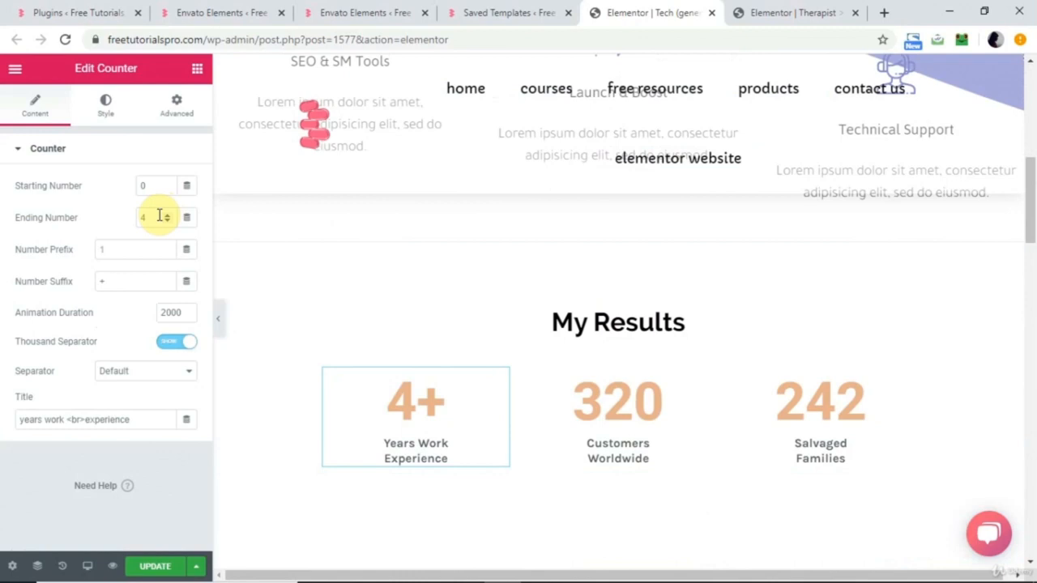
key("BackSpace")
type("10")
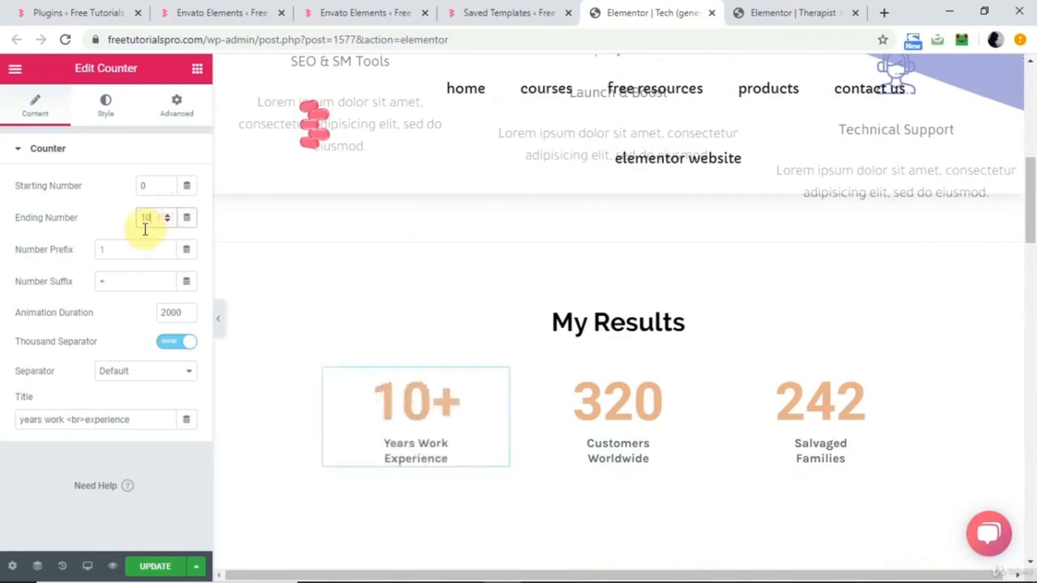
Set the Customers Worldwide counter's ending number to 1000 with a + suffix.
left_click(616, 399)
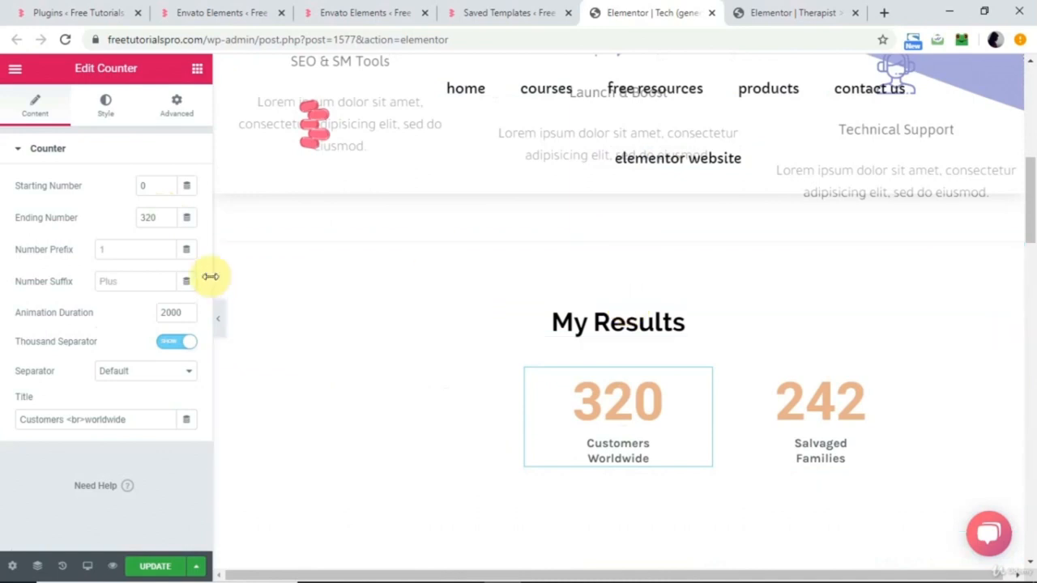
left_click(163, 222)
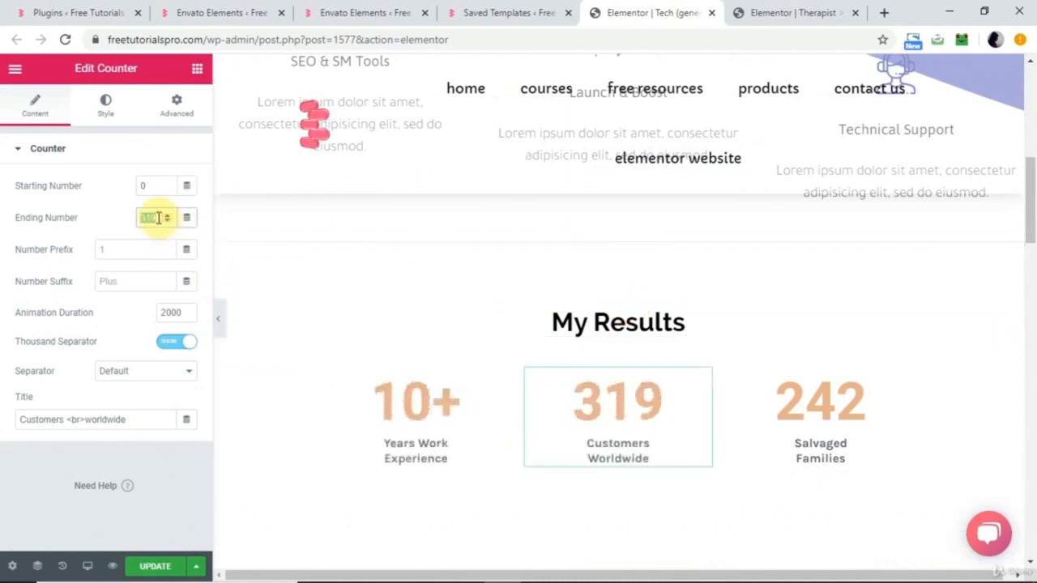
type("1000")
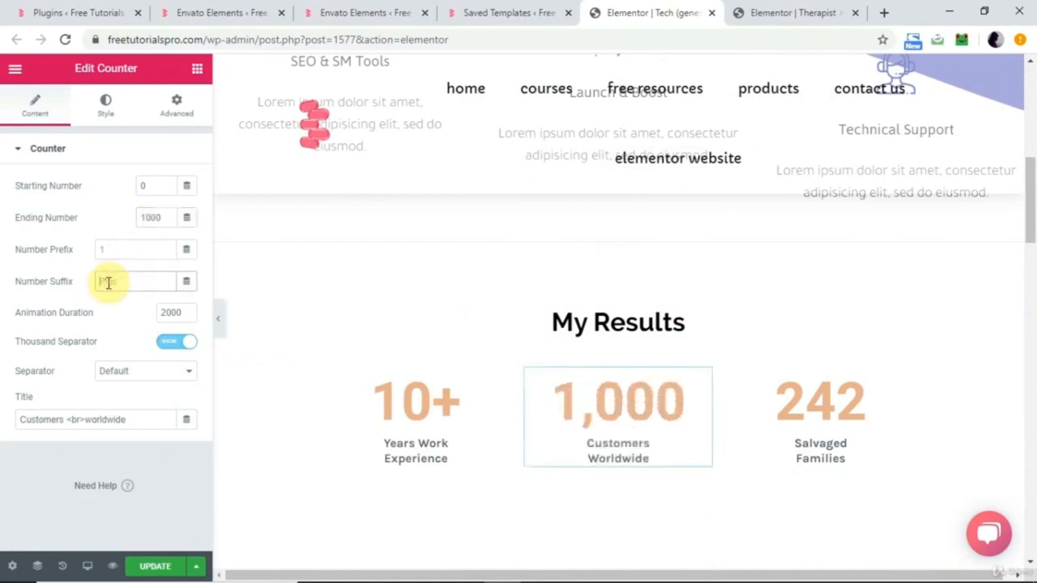
left_click(108, 282)
type("+")
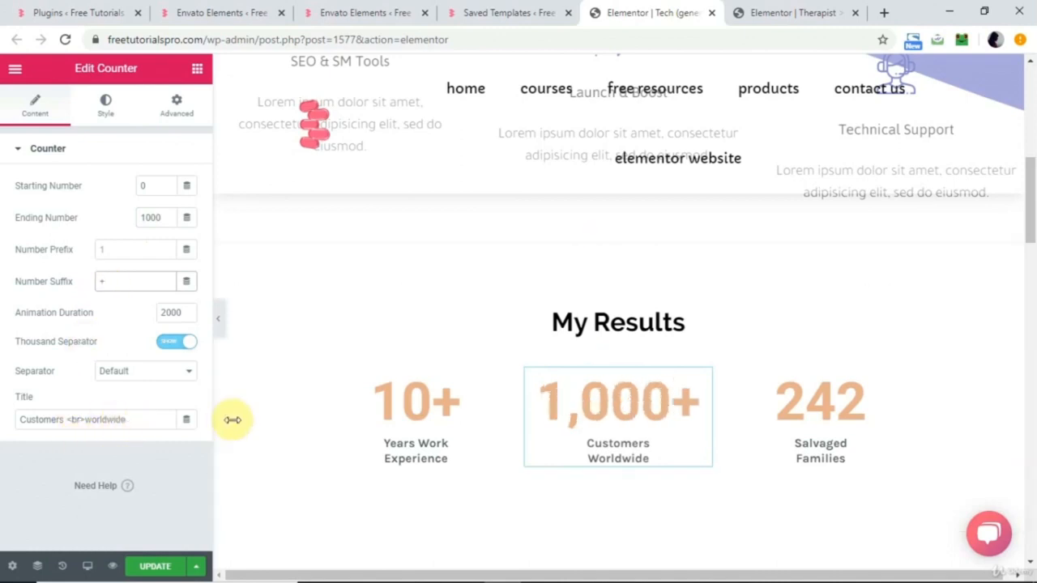
Set the Salvaged Families counter's ending number to 1000 with a + suffix and retitle it Happy Customers.
left_click(845, 423)
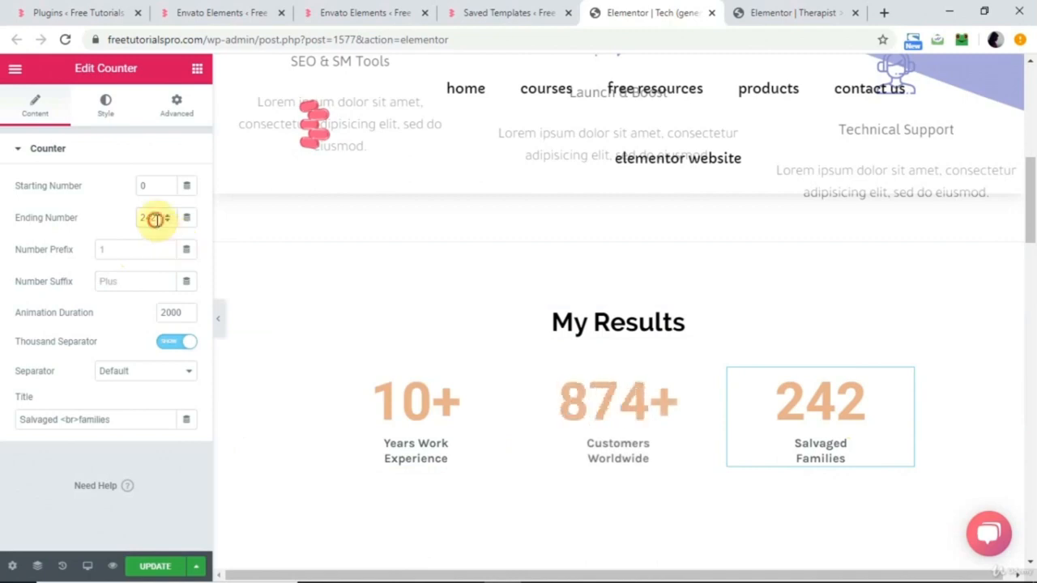
type("1000+")
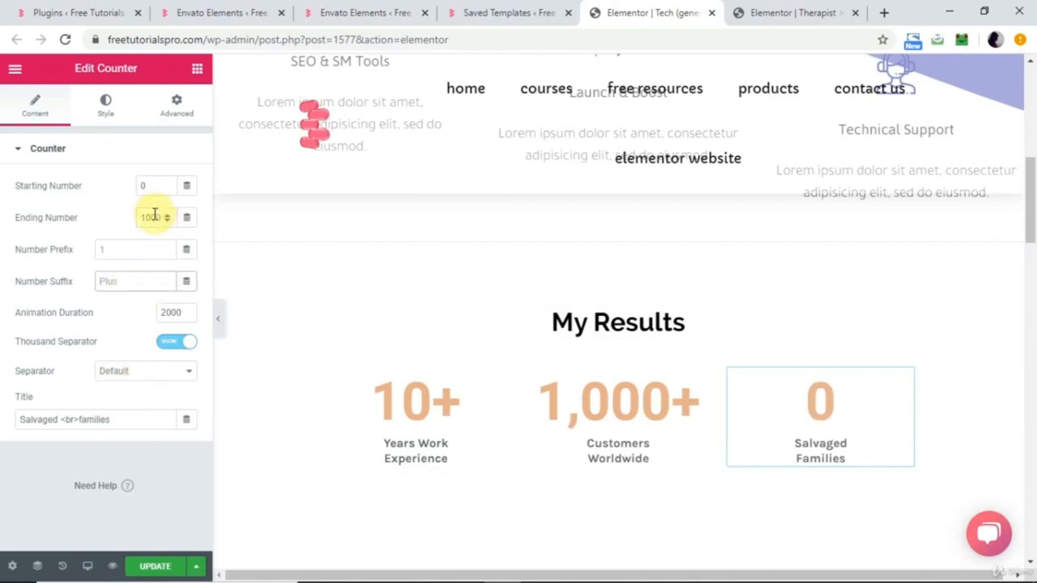
key("BackSpace")
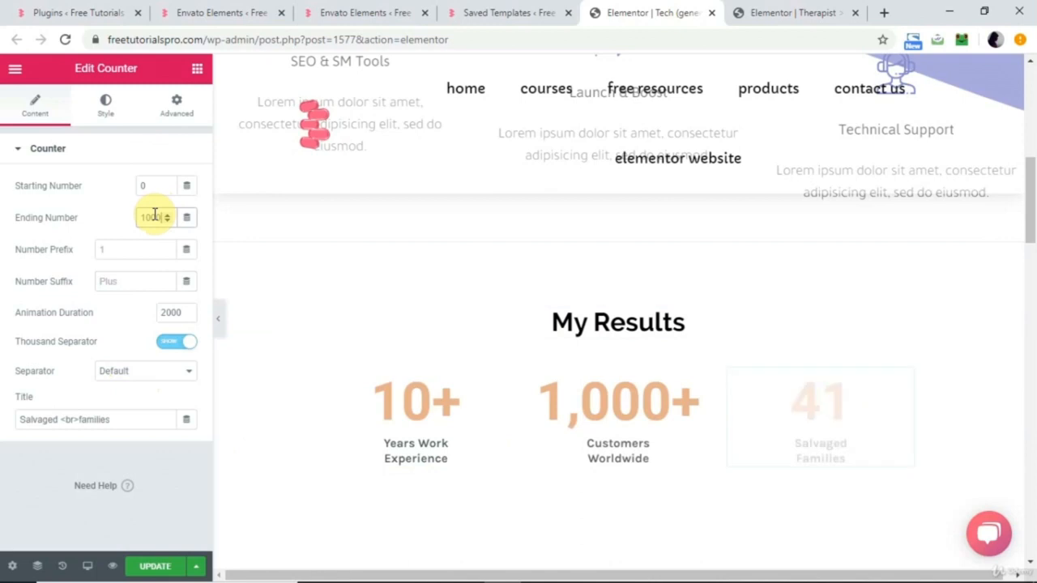
left_click(124, 279)
type("+")
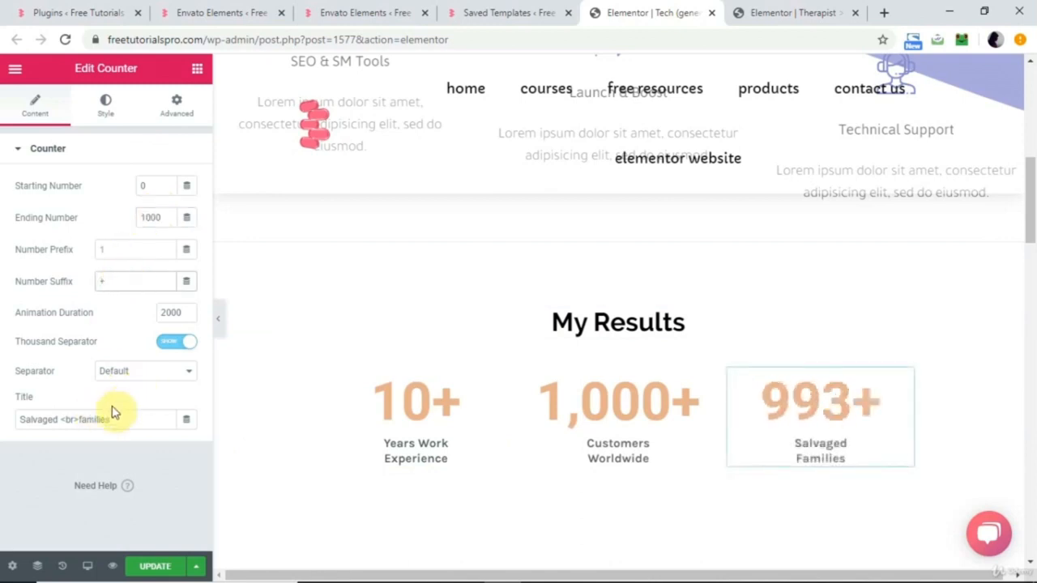
left_click(111, 418)
type("H")
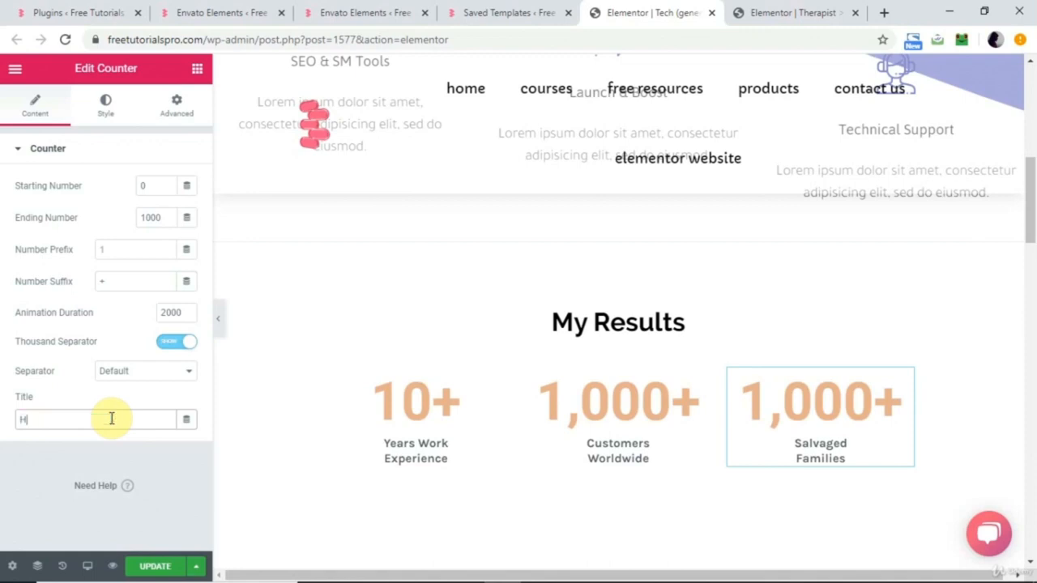
type("appy Customers")
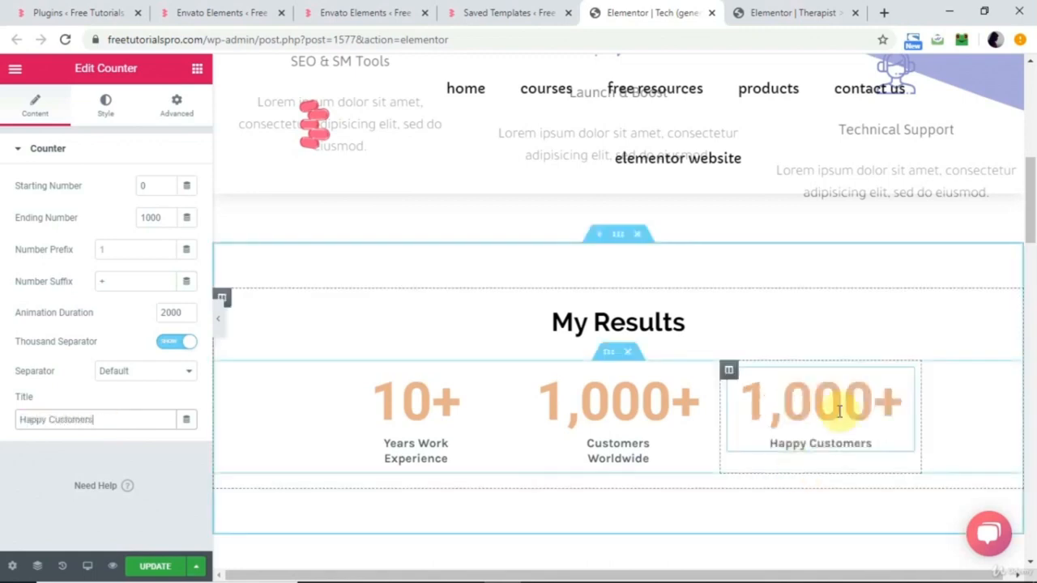
Add a new column after the Happy Customers counter and set the counters' inner section content width to 1000.
right_click(731, 376)
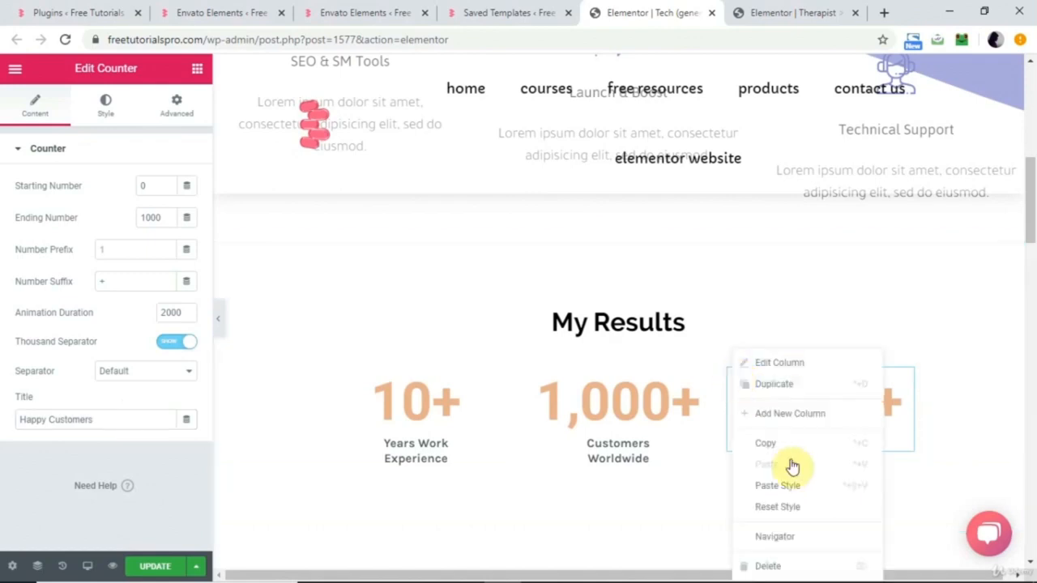
left_click(815, 414)
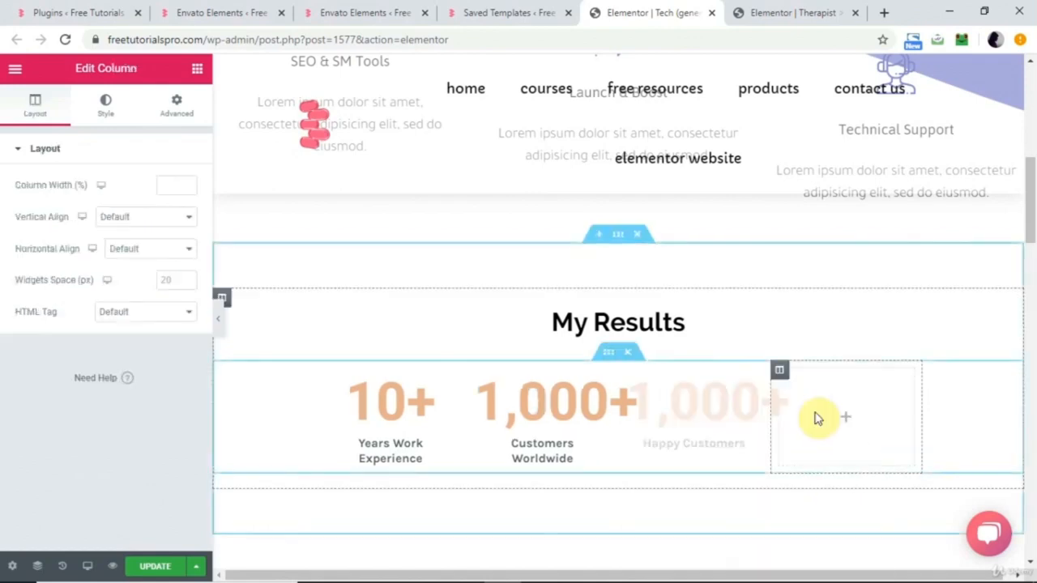
left_click(676, 411)
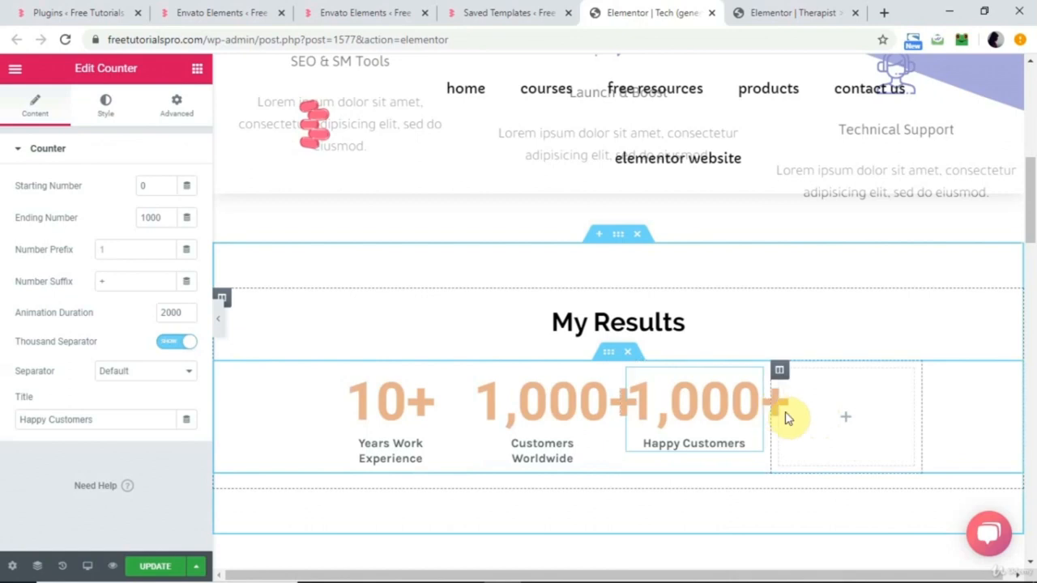
left_click(605, 354)
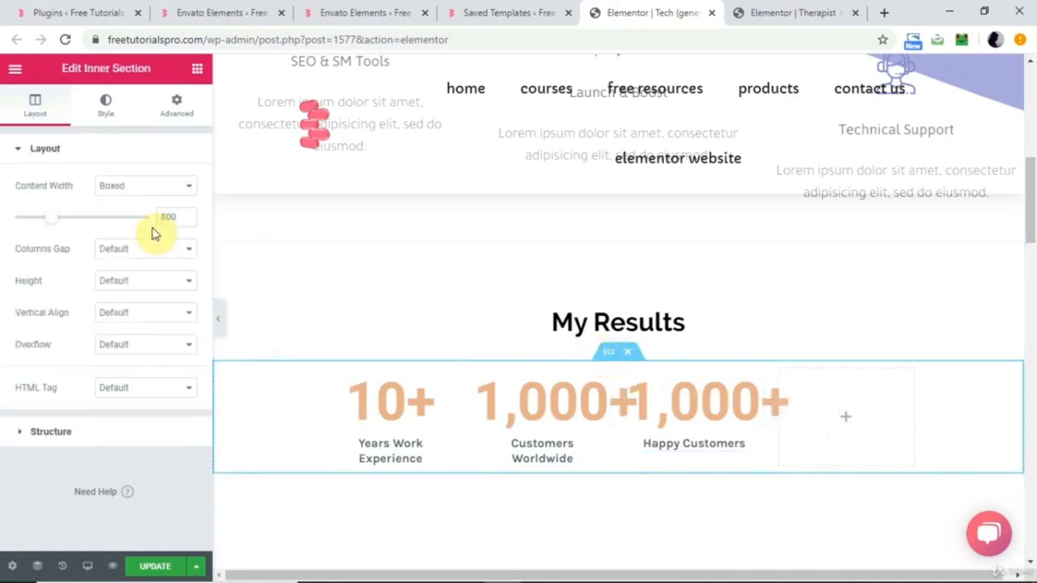
left_click_drag(54, 223, 77, 221)
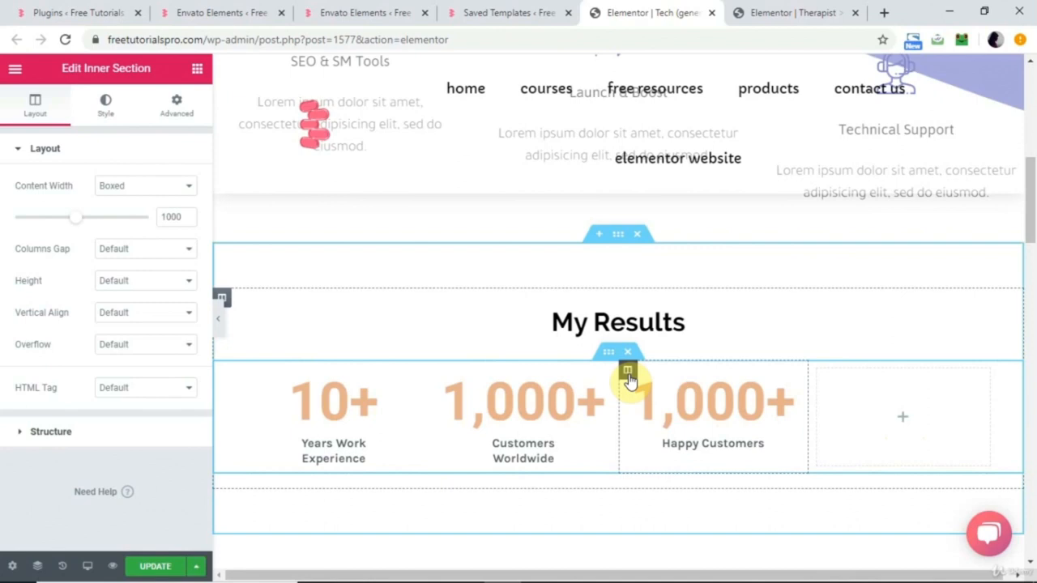
Copy the Happy Customers counter and paste it into the empty fourth column.
right_click(628, 372)
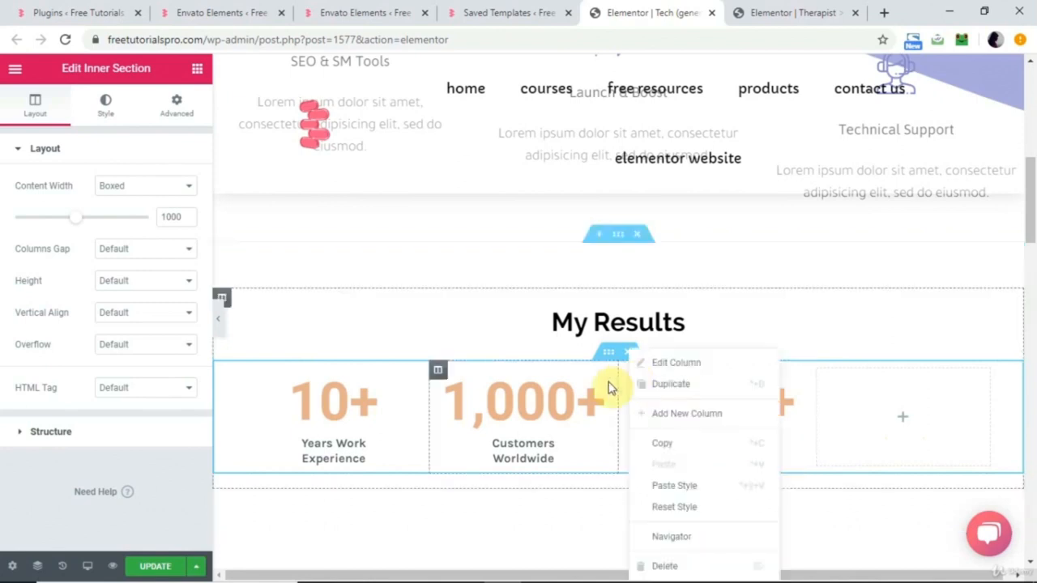
left_click(580, 403)
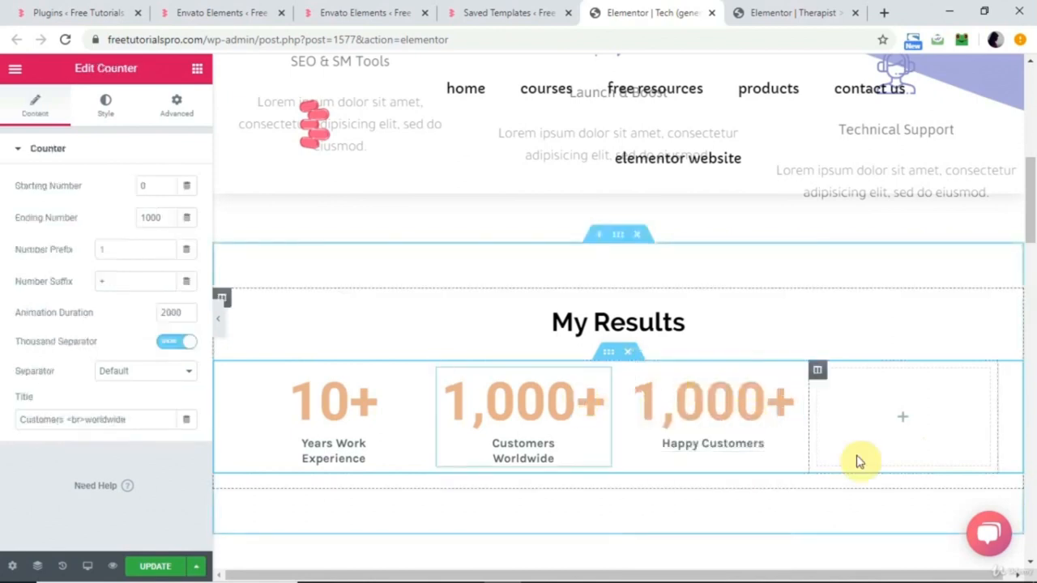
right_click(709, 411)
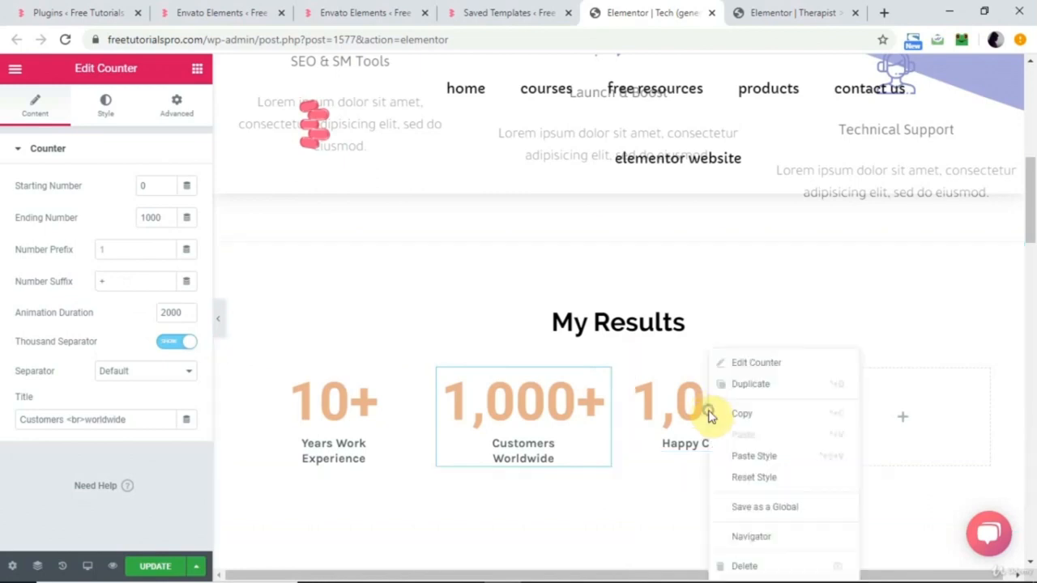
left_click(747, 417)
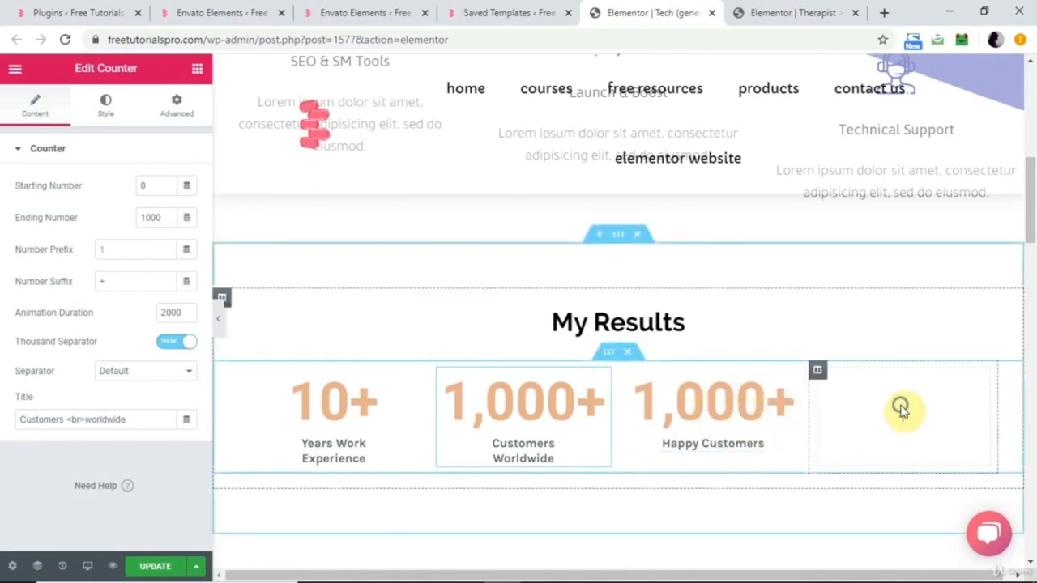
right_click(901, 409)
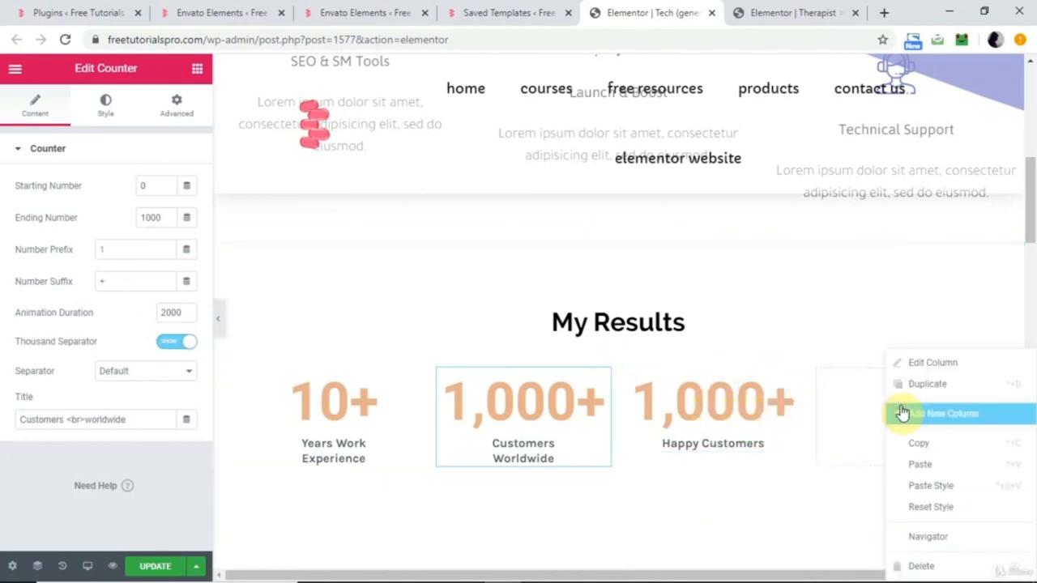
left_click(918, 468)
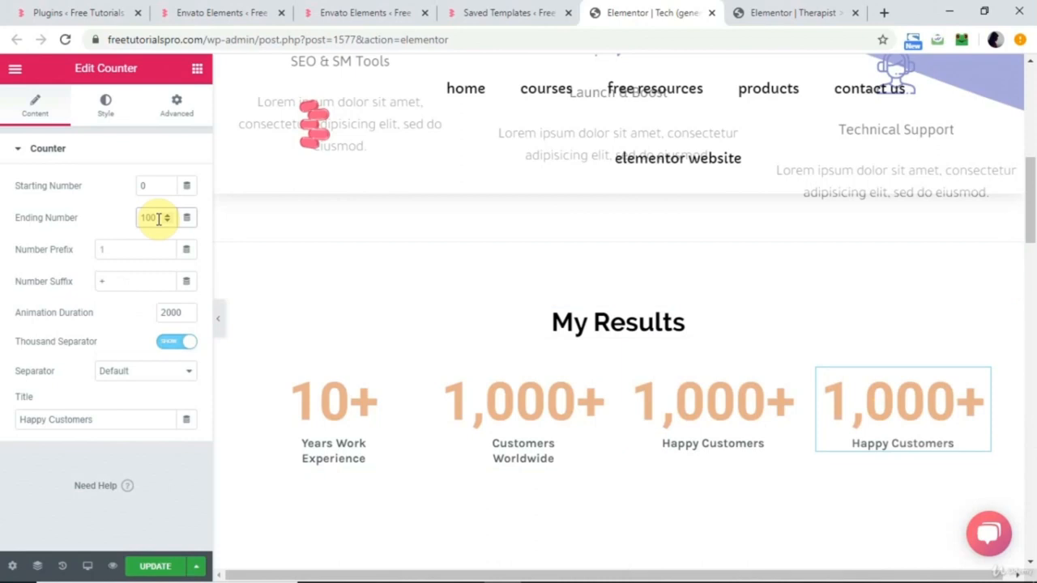
Set the fourth counter to end at 100 without a suffix and title Team Strength, and update the page.
left_click(128, 279)
key("BackSpace")
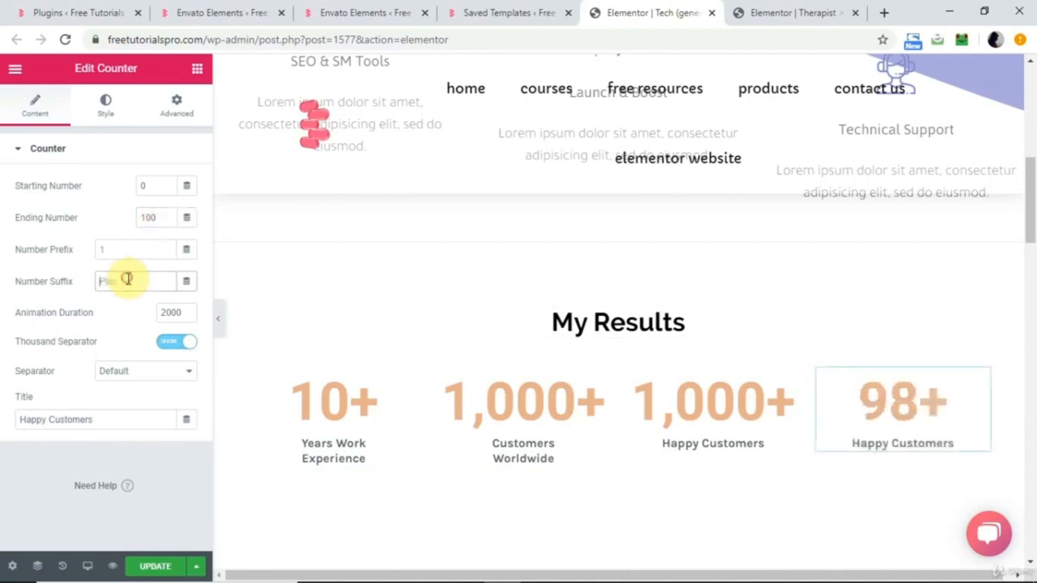
triple_click(93, 417)
type("Team Strength")
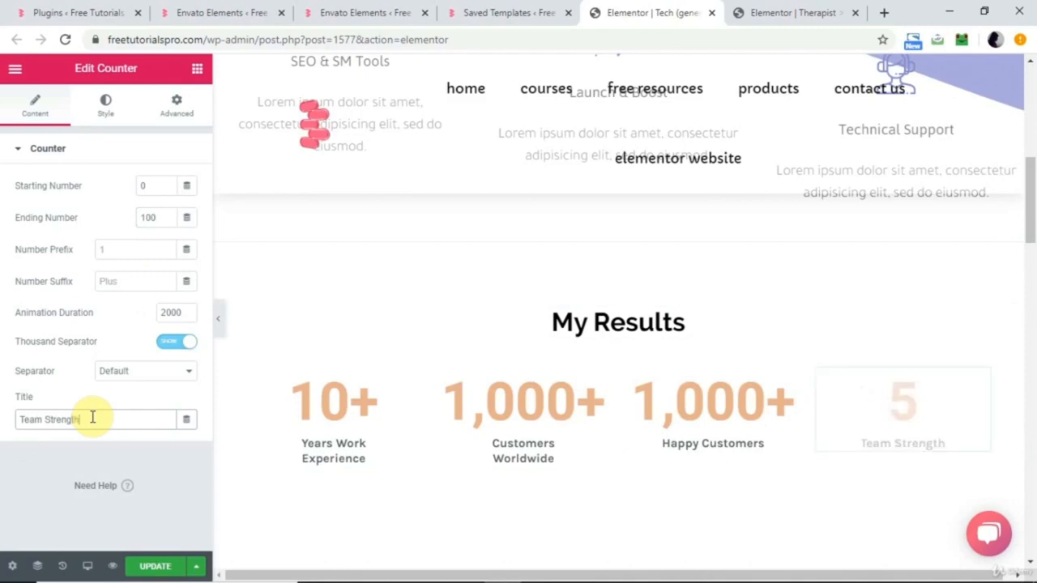
scroll(769, 381, "up", 2)
scroll(769, 381, "down", 2)
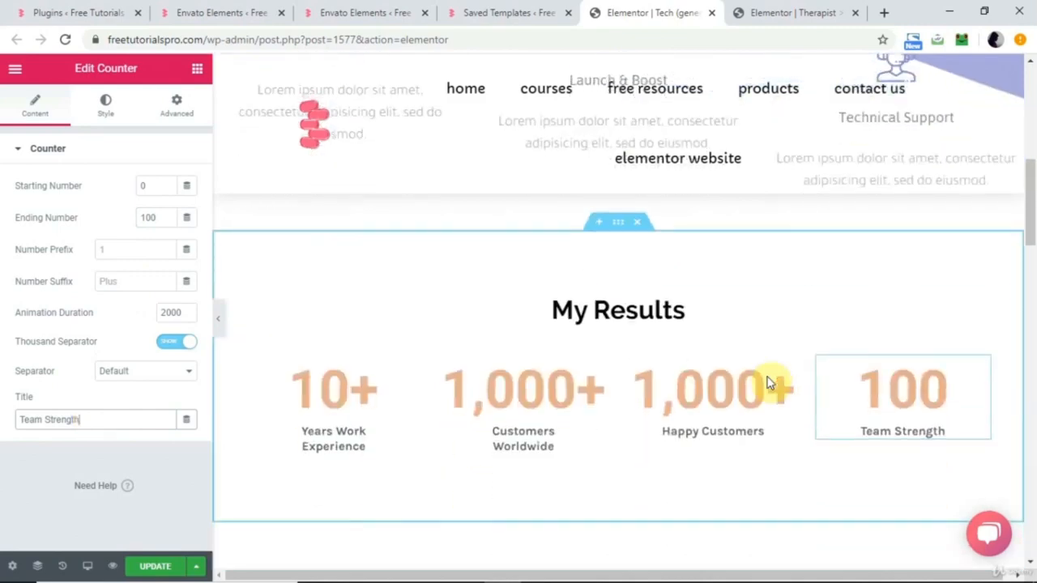
scroll(796, 323, "up", 6)
scroll(795, 323, "down", 4)
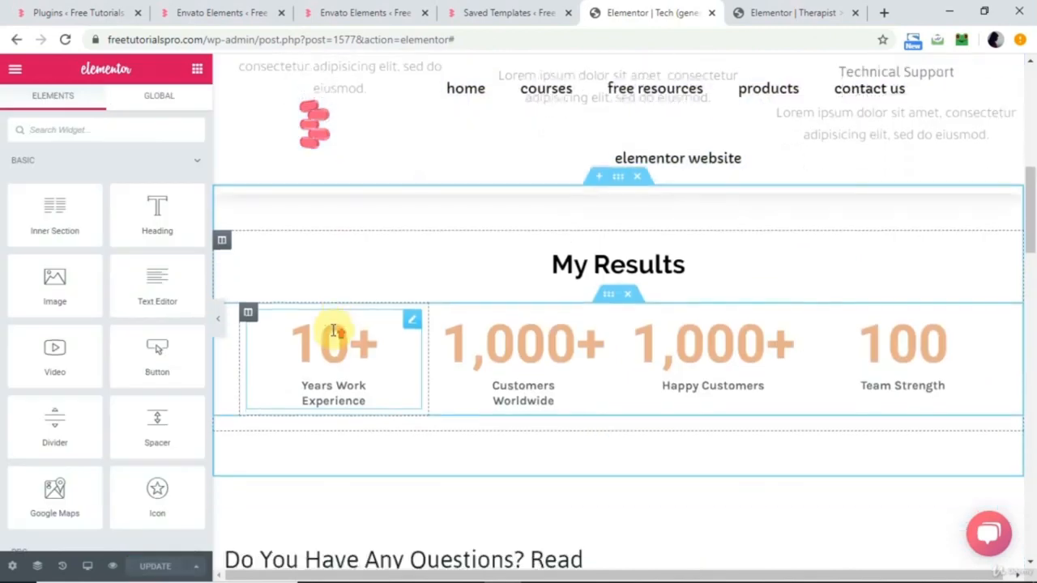
Examine the page from the Help & Support header to My Results, including the first counter's number style, and switch to the Therapist template.
scroll(332, 331, "up", 3)
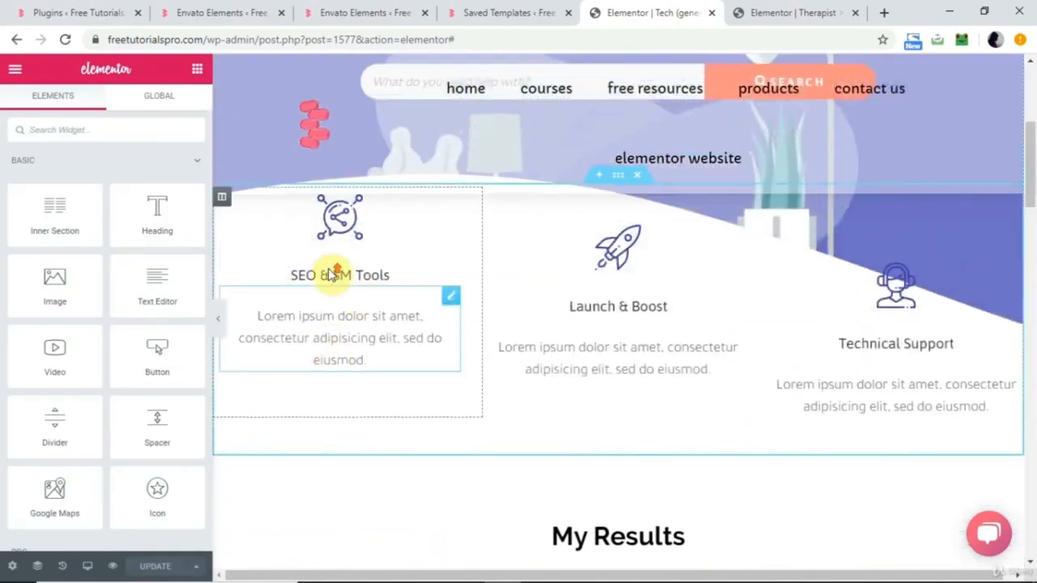
scroll(330, 272, "up", 3)
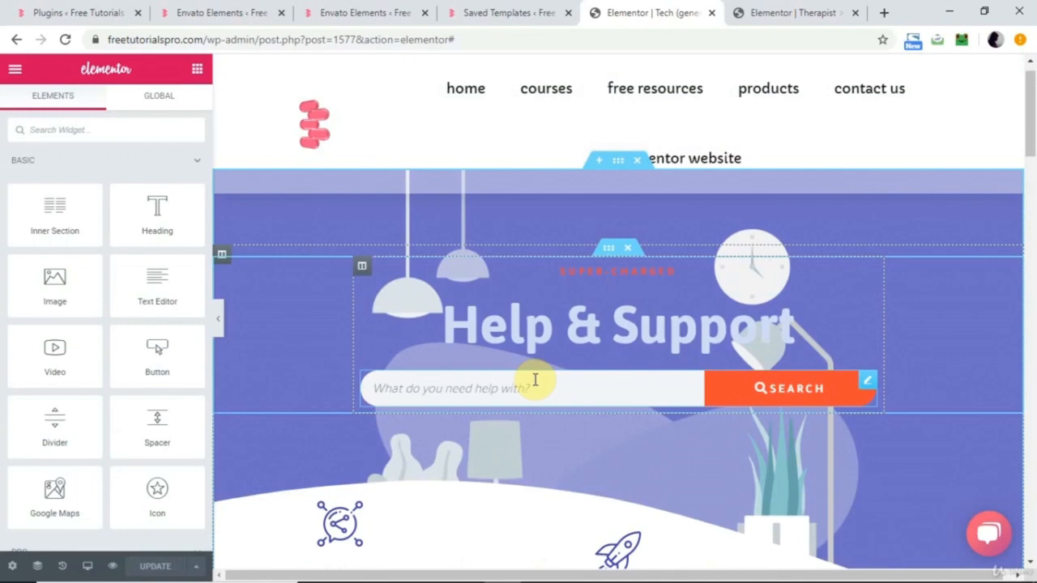
scroll(534, 380, "down", 5)
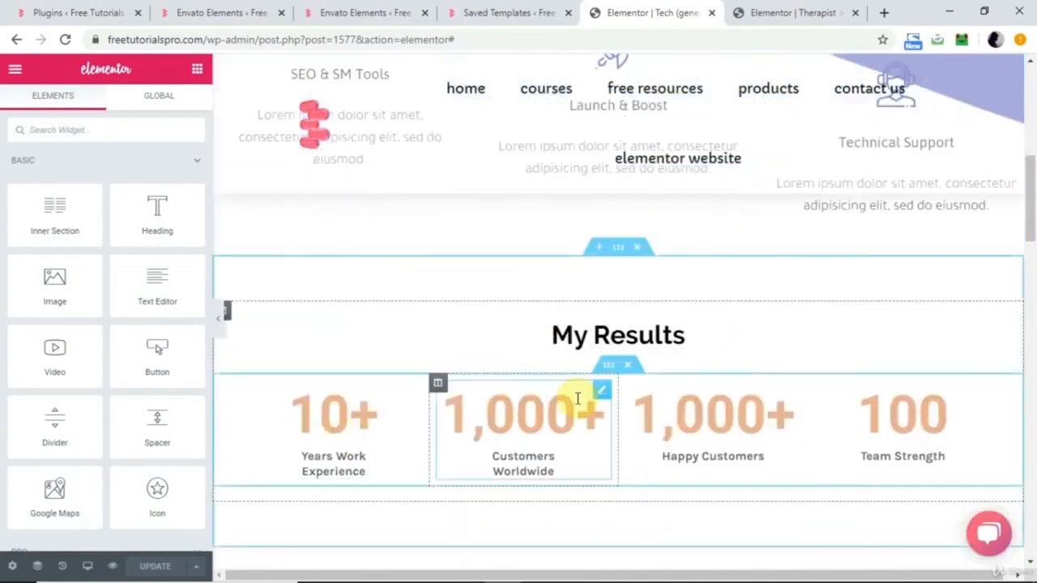
left_click(346, 407)
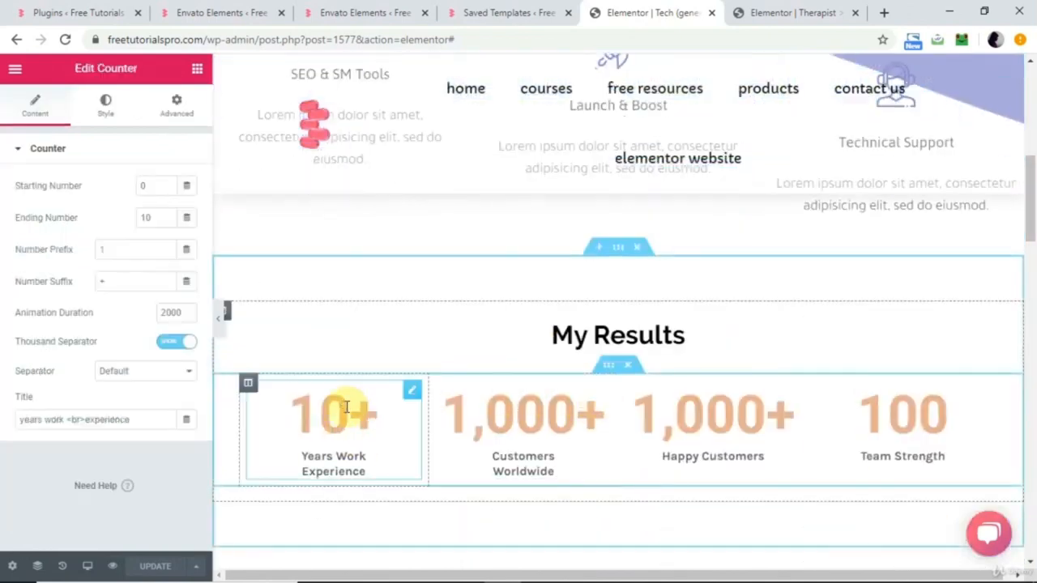
left_click(106, 118)
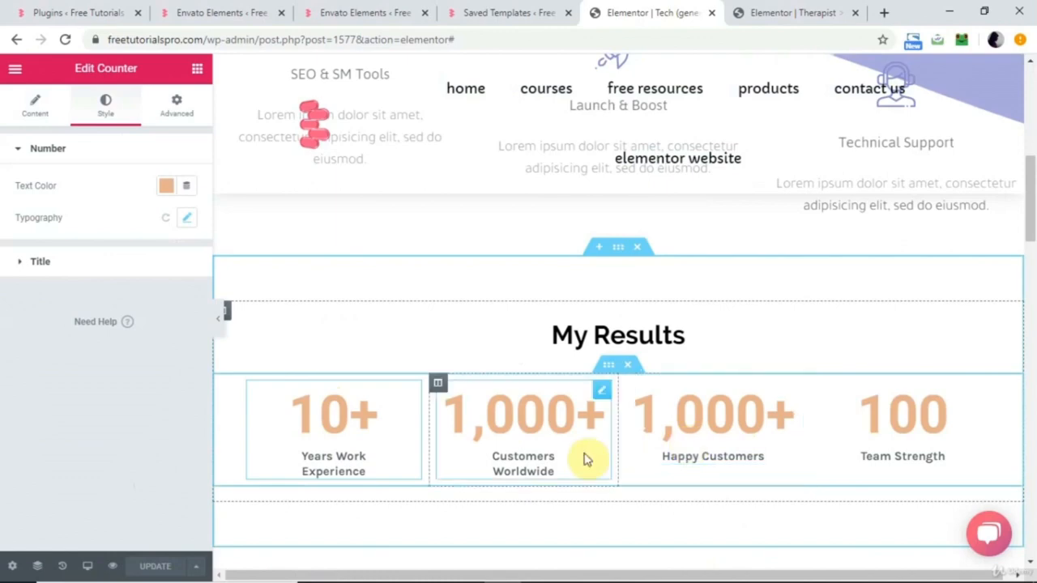
scroll(587, 459, "up", 10)
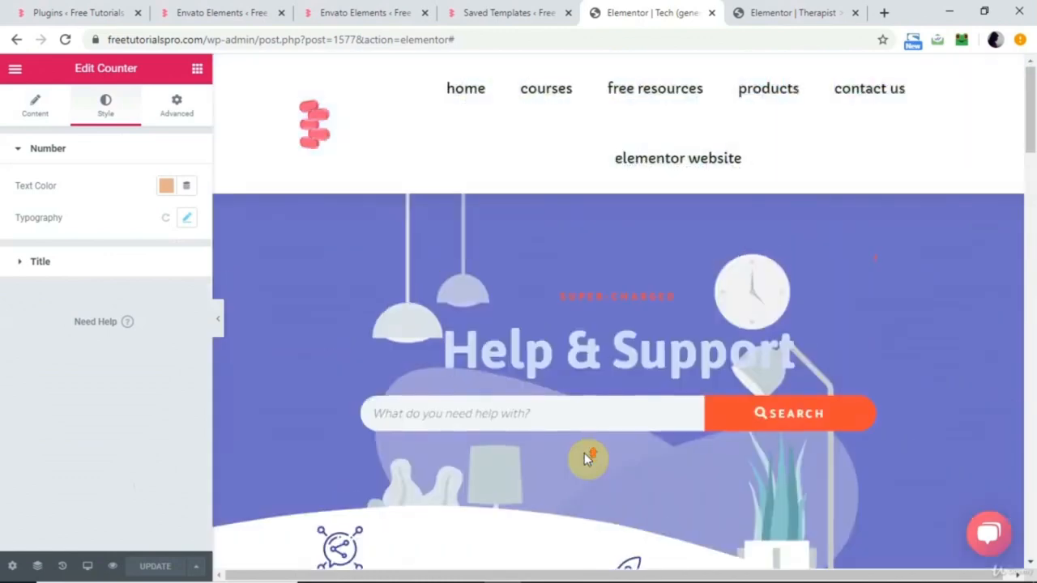
scroll(587, 459, "down", 2)
scroll(588, 458, "up", 2)
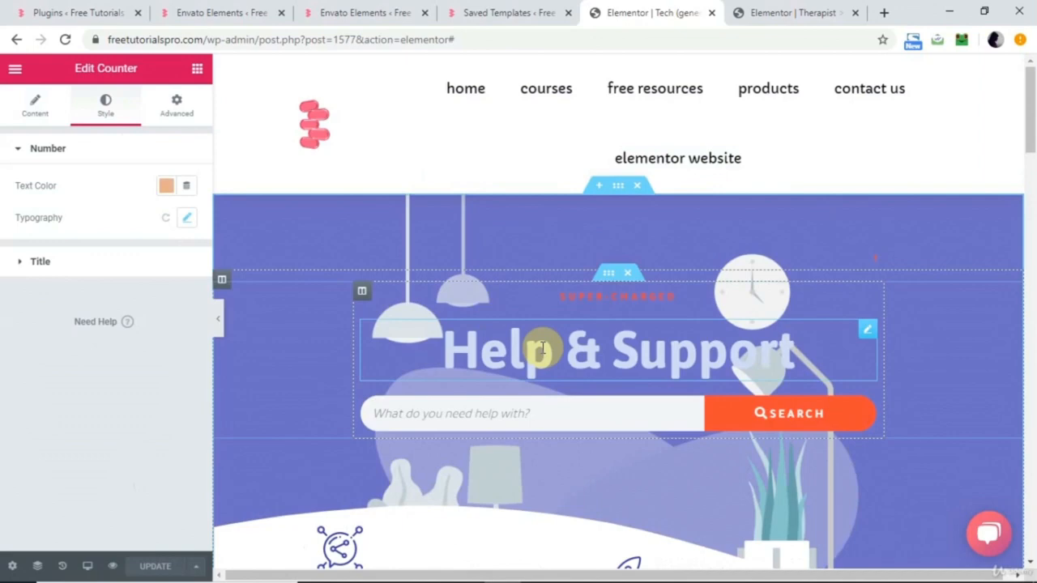
scroll(651, 371, "down", 4)
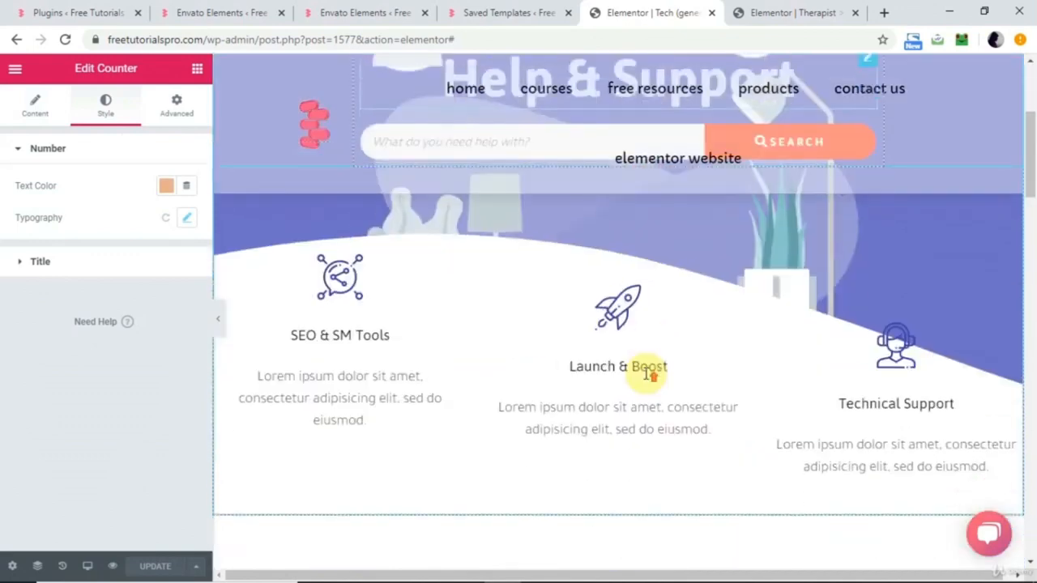
scroll(648, 373, "up", 4)
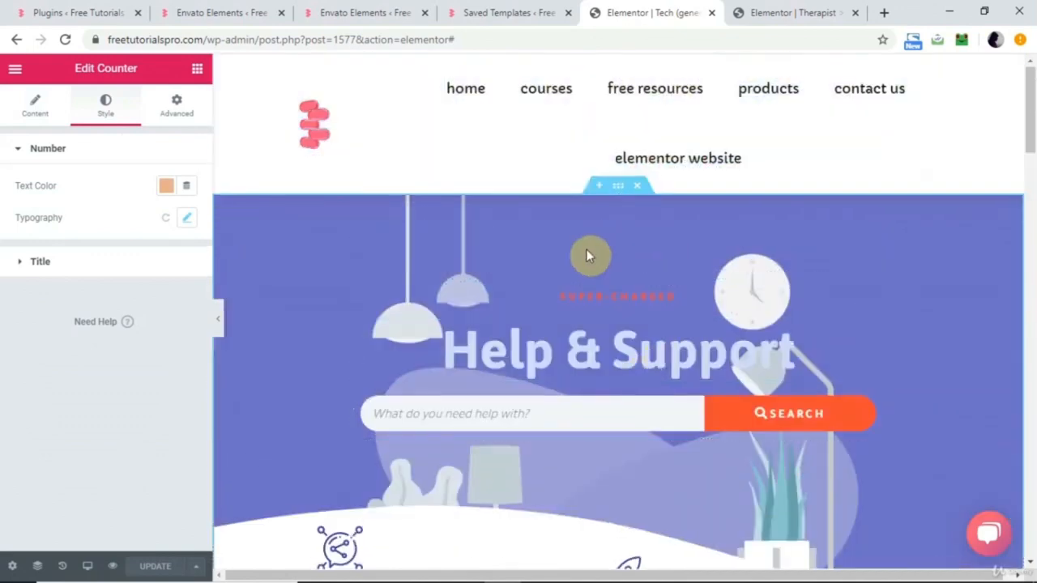
left_click(775, 10)
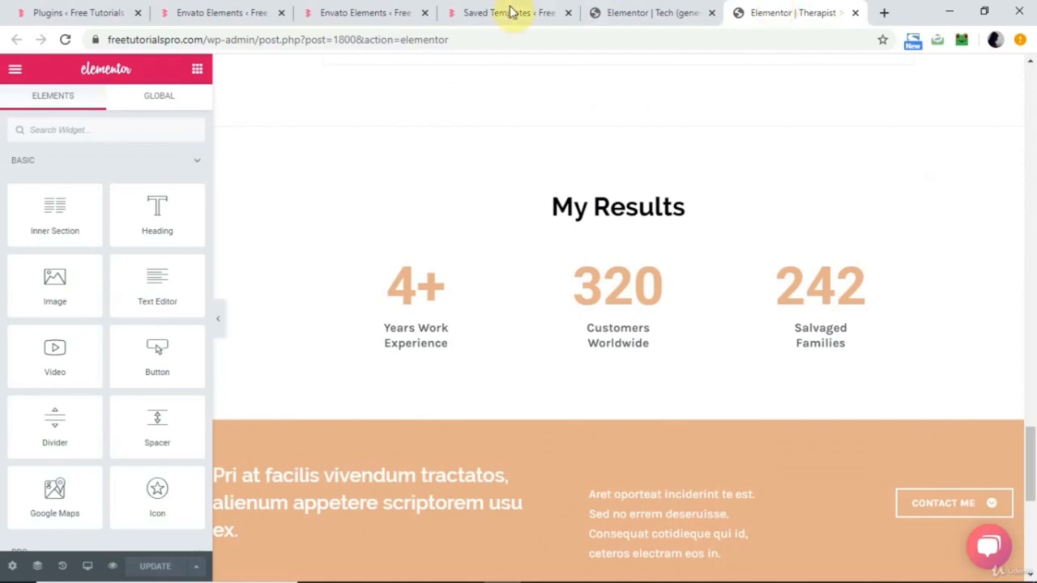
Copy the Therapist template's top hero section and paste it below the Help & Support section on the Tech page.
scroll(535, 127, "up", 10)
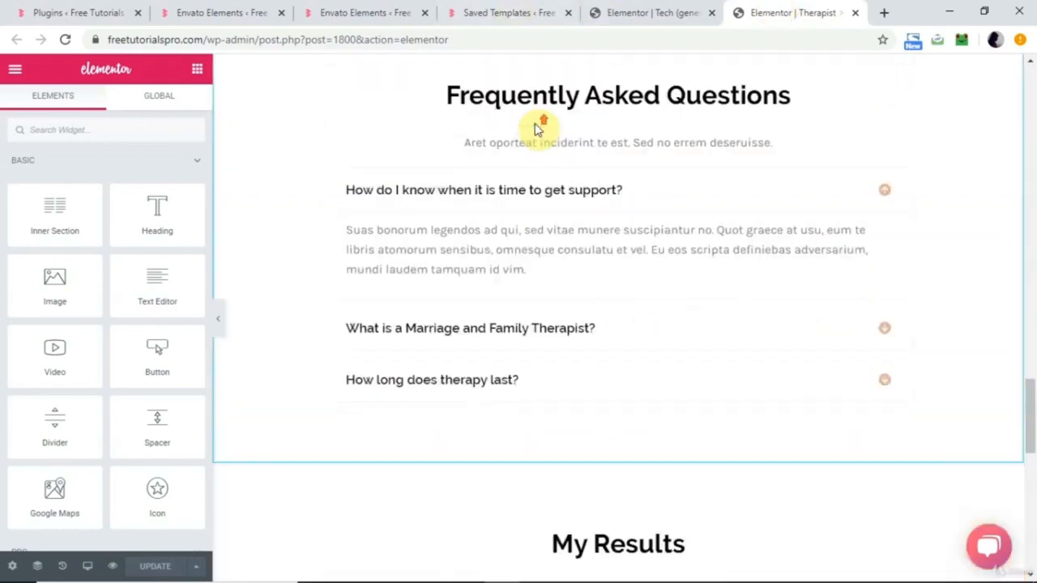
scroll(535, 127, "up", 10)
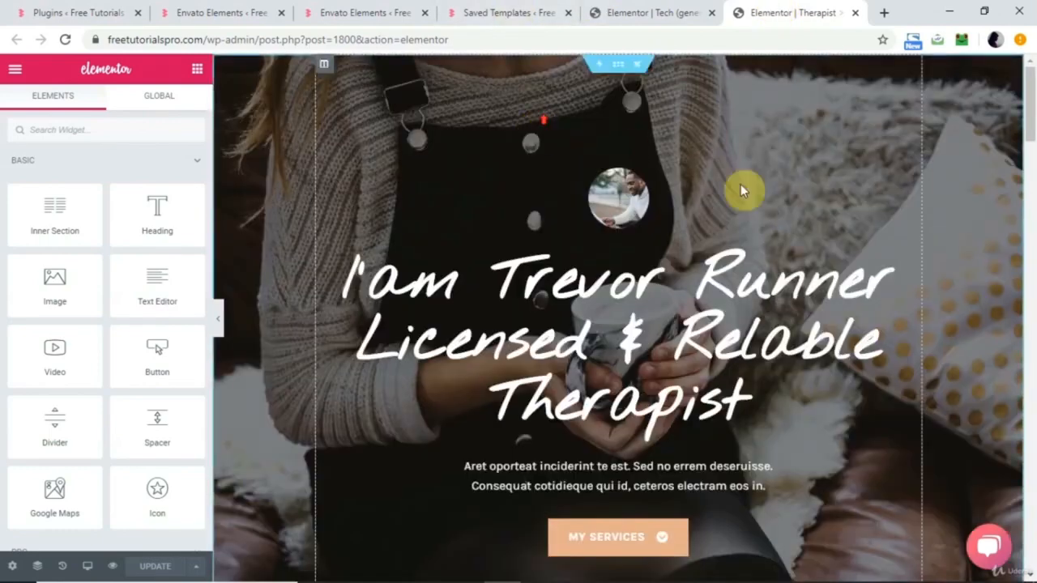
right_click(618, 65)
left_click(656, 125)
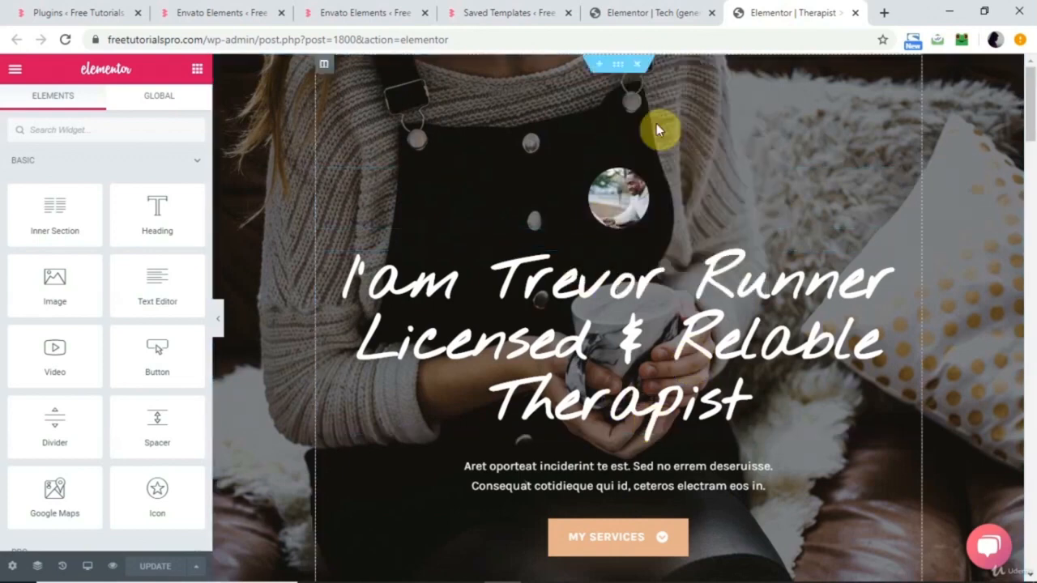
left_click(657, 11)
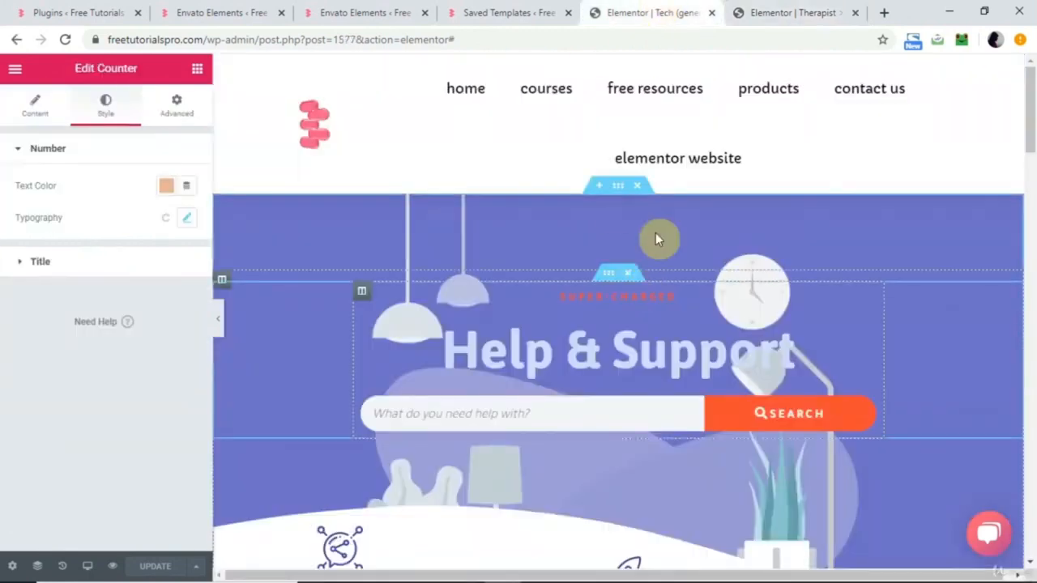
right_click(617, 195)
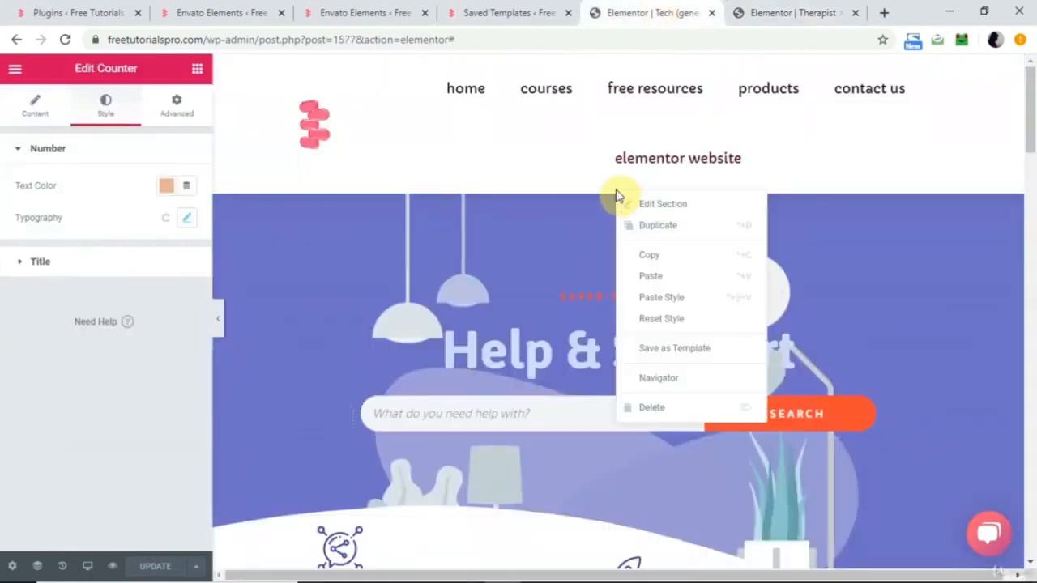
left_click(680, 279)
scroll(680, 281, "down", 10)
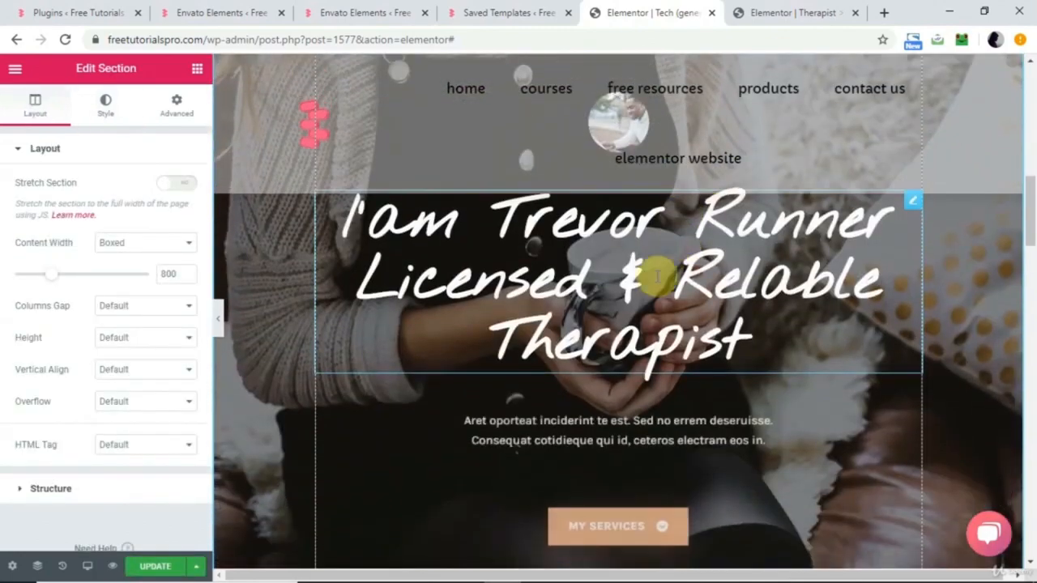
Delete the Help & Support section from the top of the Tech page.
scroll(680, 277, "up", 8)
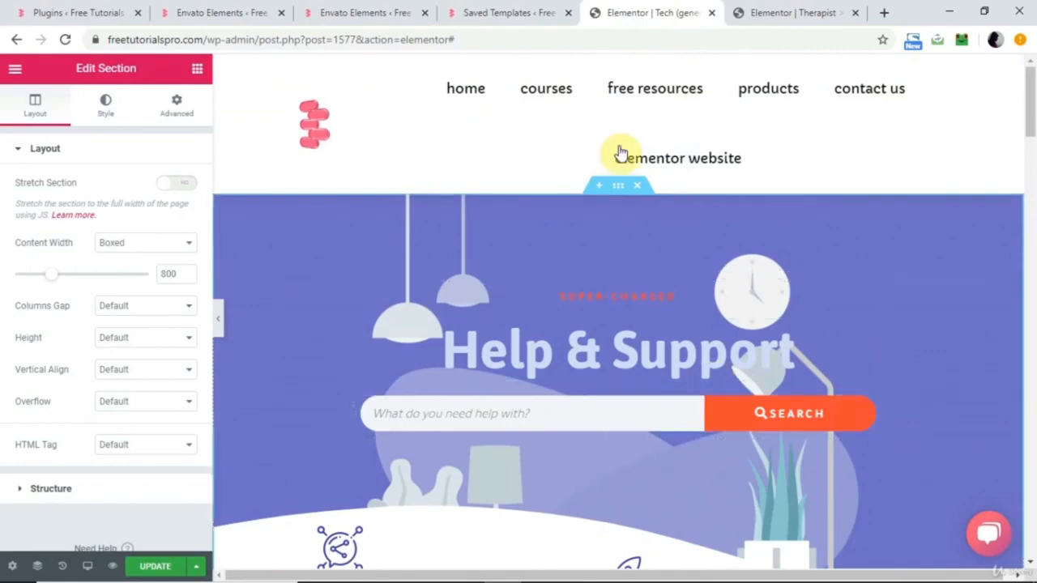
left_click(636, 188)
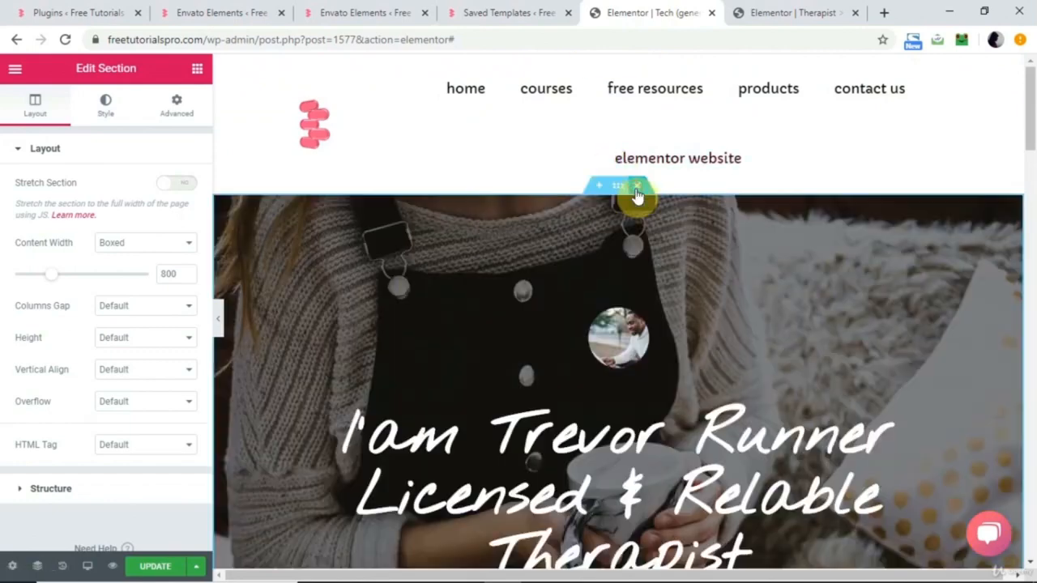
scroll(555, 369, "down", 5)
scroll(556, 372, "up", 5)
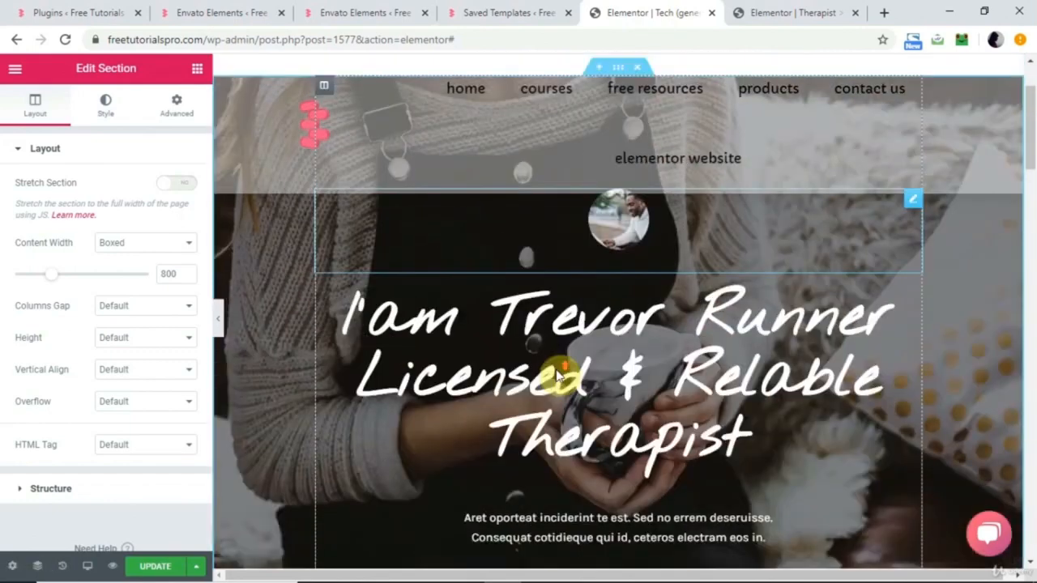
Examine the combined Tech page from the therapist hero section through My Results to the FAQ section.
scroll(551, 423, "down", 3)
scroll(550, 423, "down", 1)
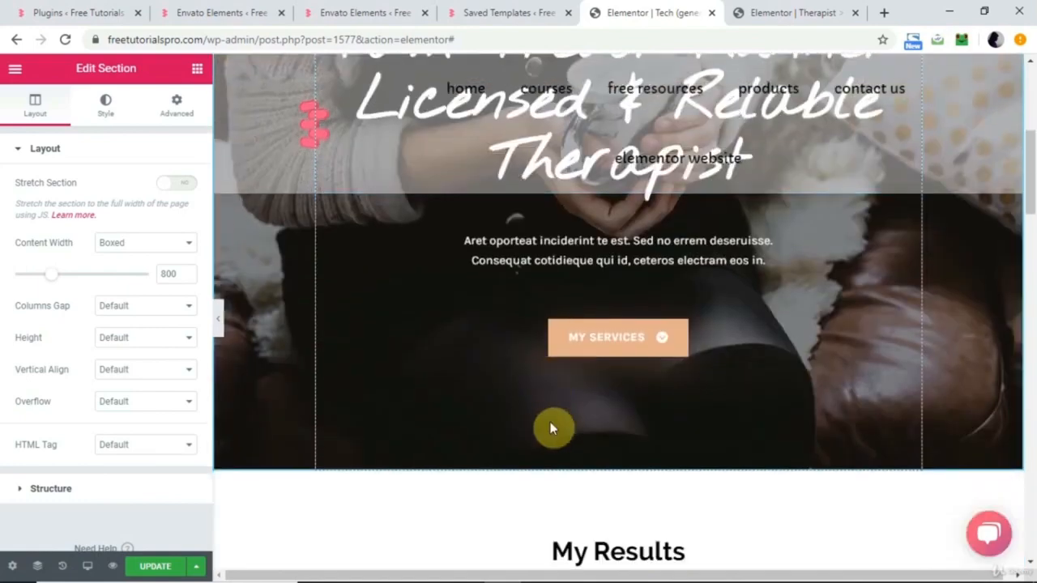
scroll(551, 428, "up", 5)
scroll(553, 428, "down", 6)
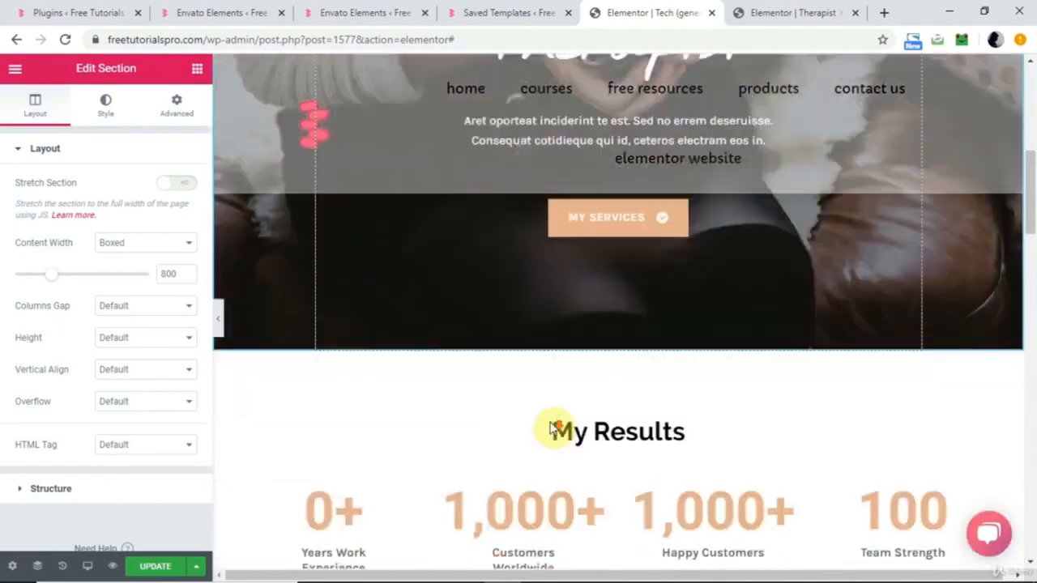
scroll(552, 428, "down", 3)
scroll(553, 428, "up", 3)
scroll(553, 428, "down", 2)
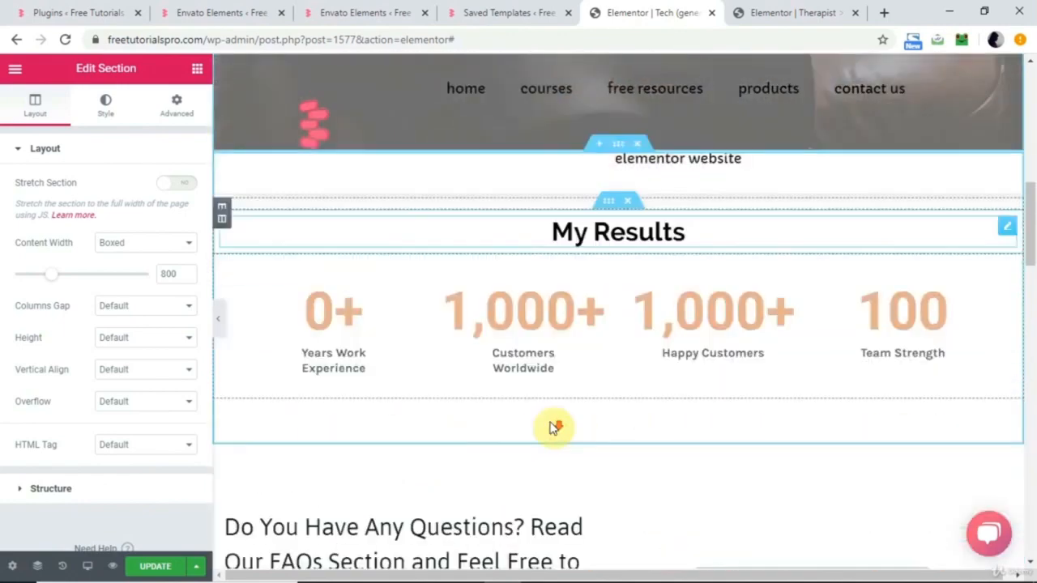
scroll(553, 428, "down", 6)
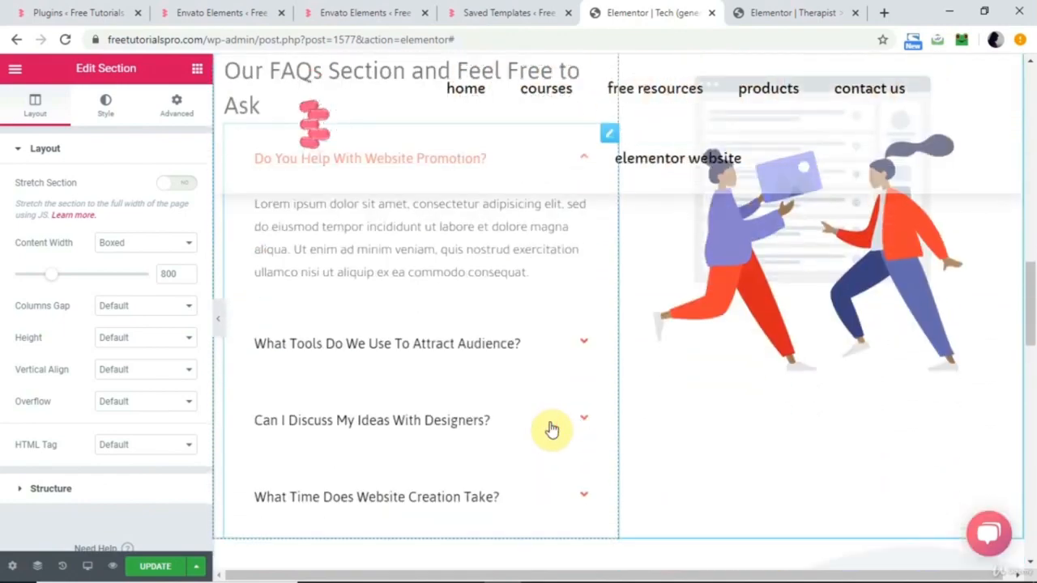
scroll(551, 429, "up", 10)
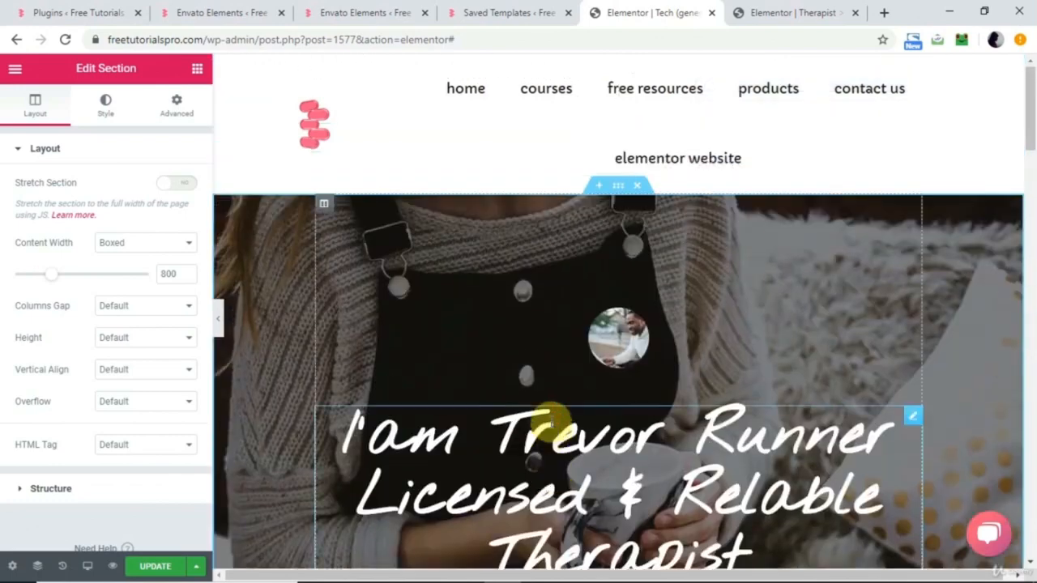
View the Home 2 template of the Therapist kit in Envato Elements, and open the Saved Templates list.
left_click(350, 23)
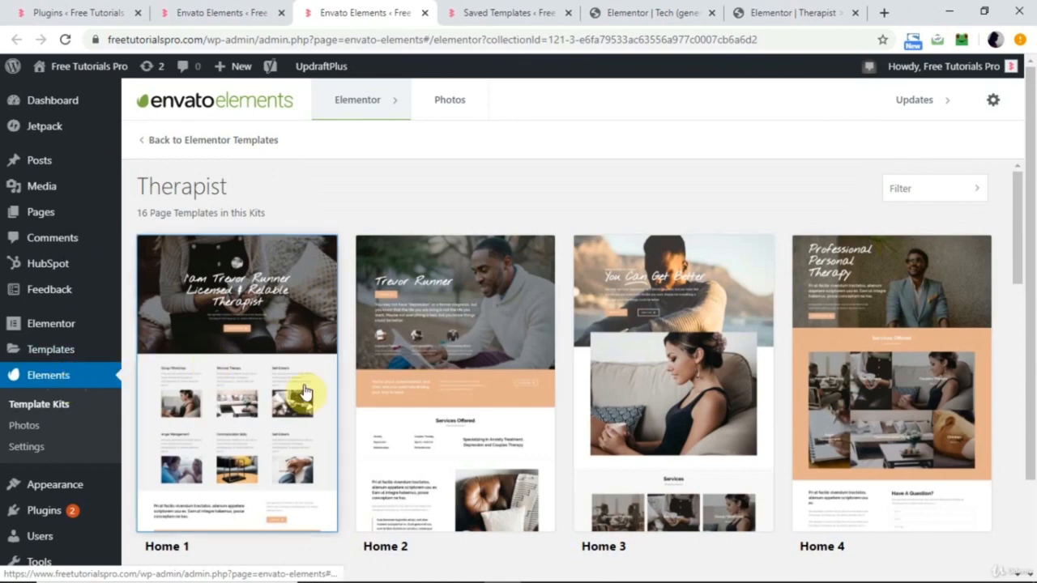
left_click(456, 385)
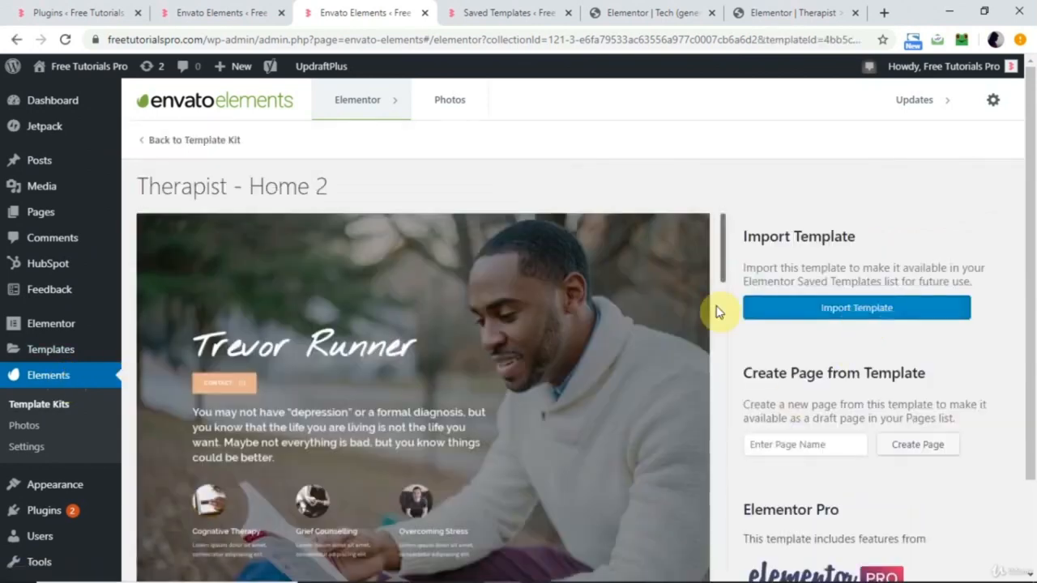
left_click(68, 355)
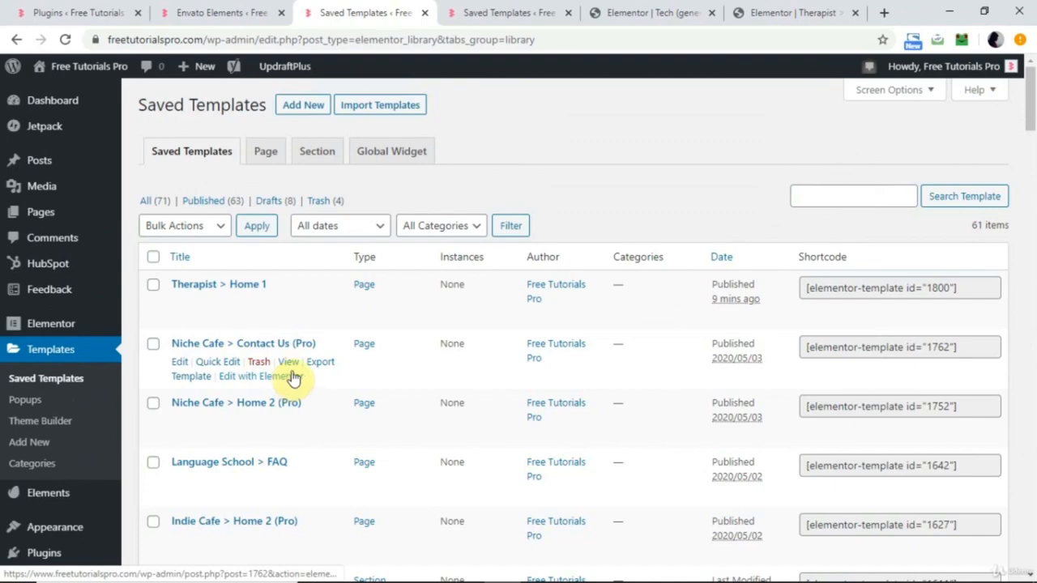
Compare the Tech page with the Therapist template, and look through the imported page templates in the Saved Templates list.
left_click(666, 12)
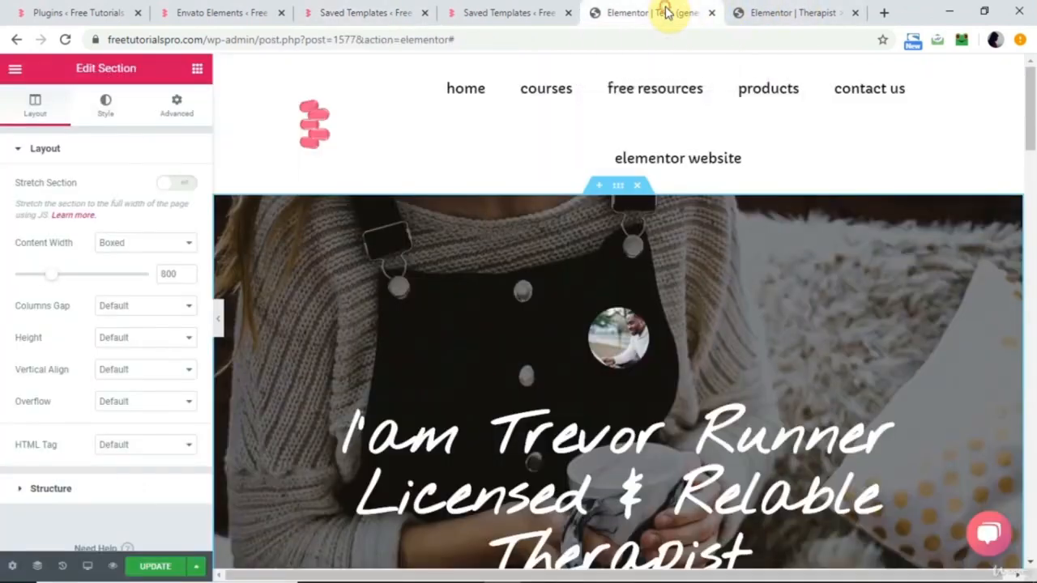
left_click(805, 8)
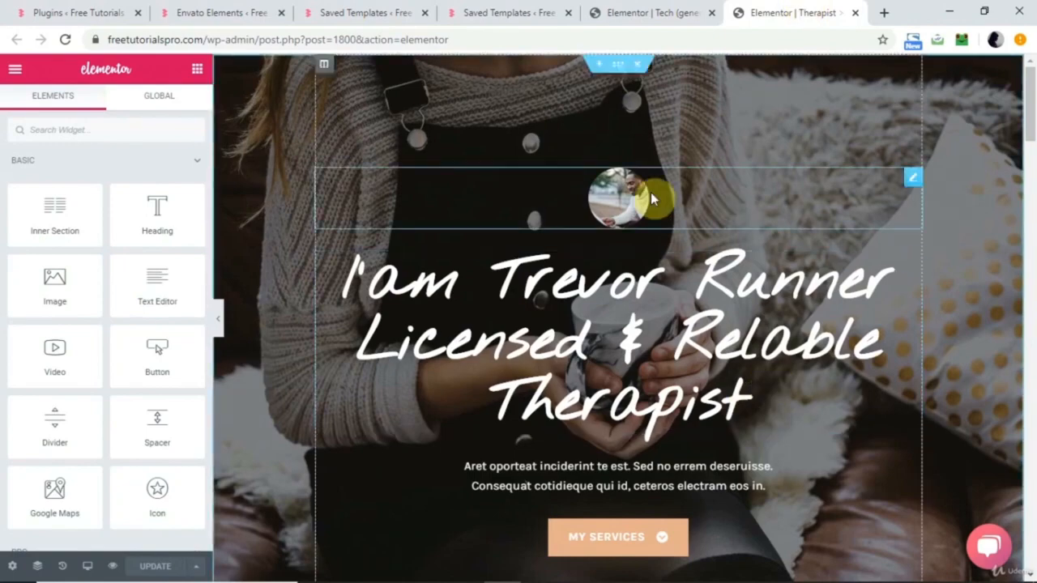
left_click(640, 12)
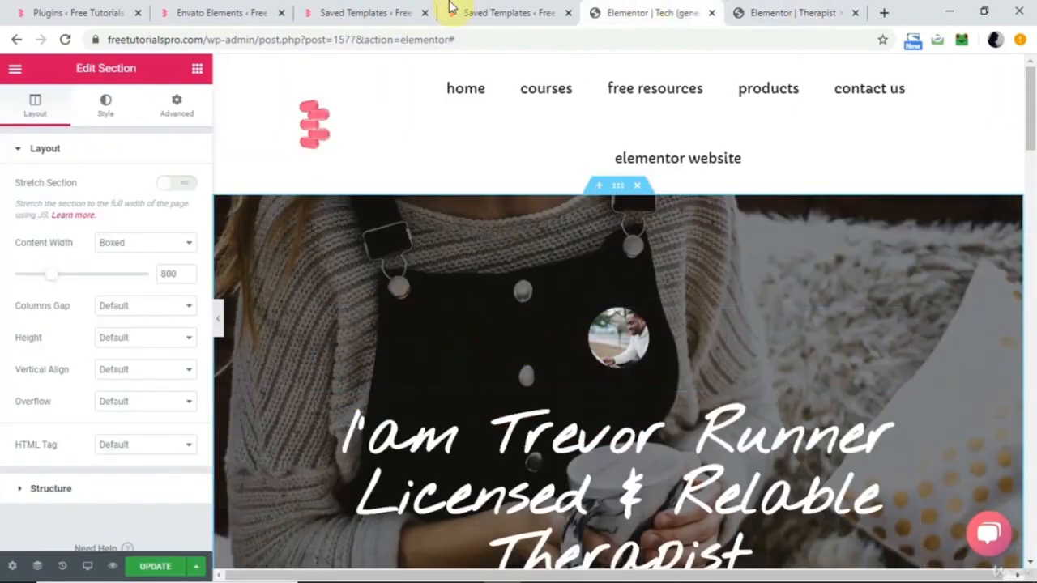
left_click(481, 11)
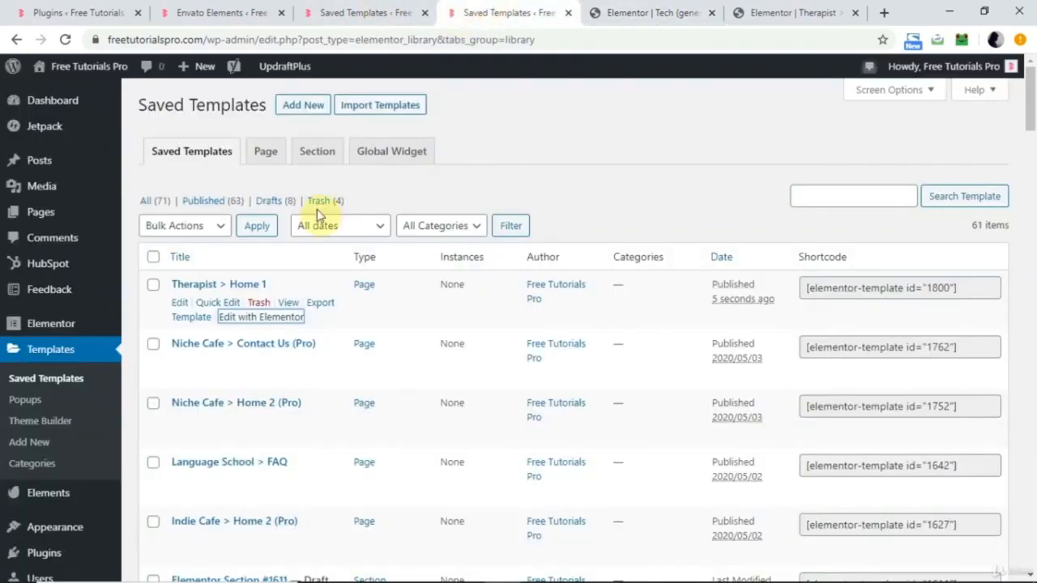
scroll(356, 347, "down", 10)
scroll(357, 347, "down", 15)
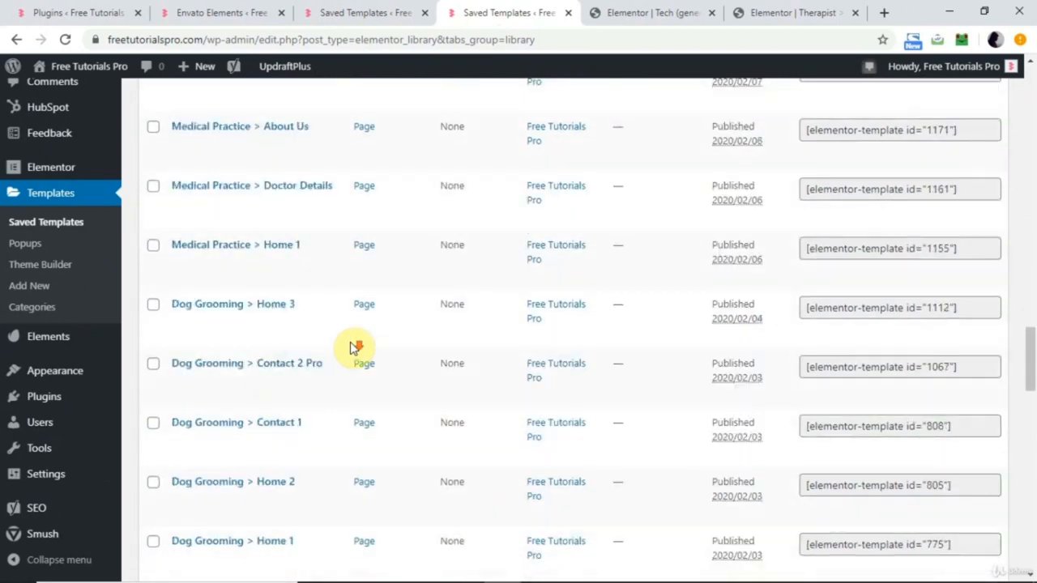
scroll(354, 346, "down", 10)
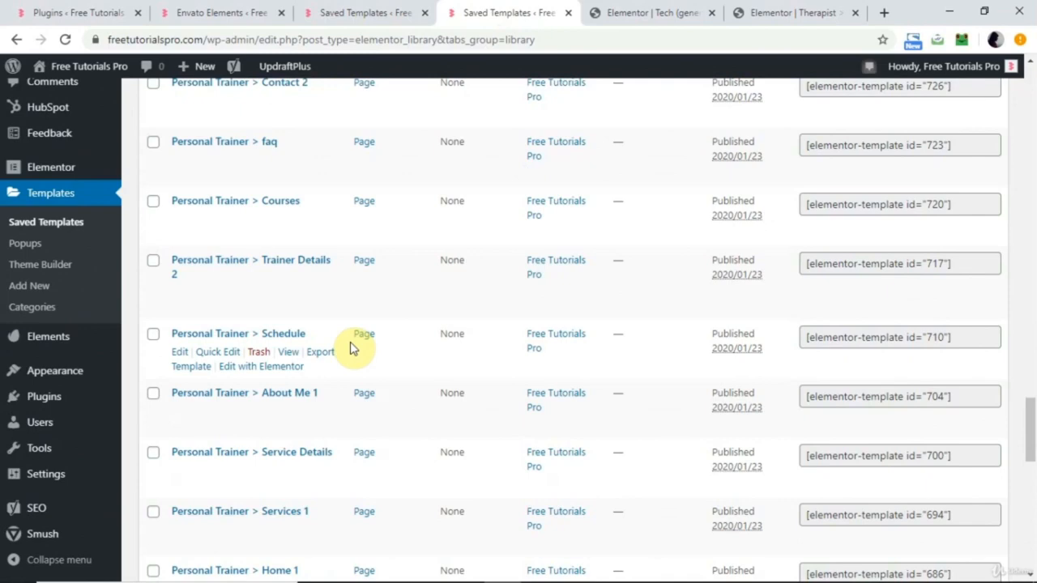
scroll(349, 348, "up", 10)
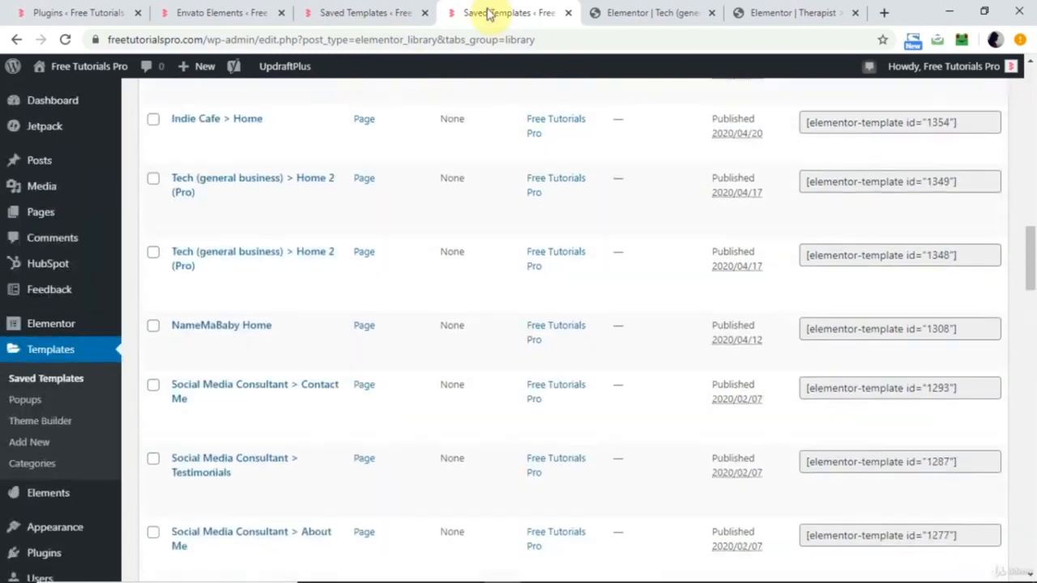
Look over the Therapist template in desktop view, and preview its hero and service sections in Mobile responsive mode.
left_click(633, 10)
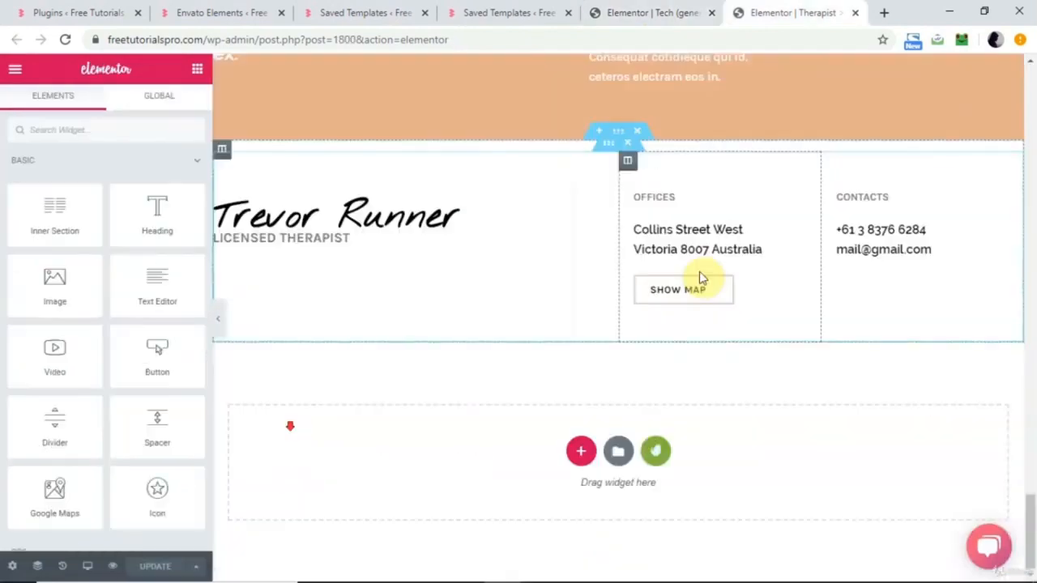
scroll(699, 278, "up", 15)
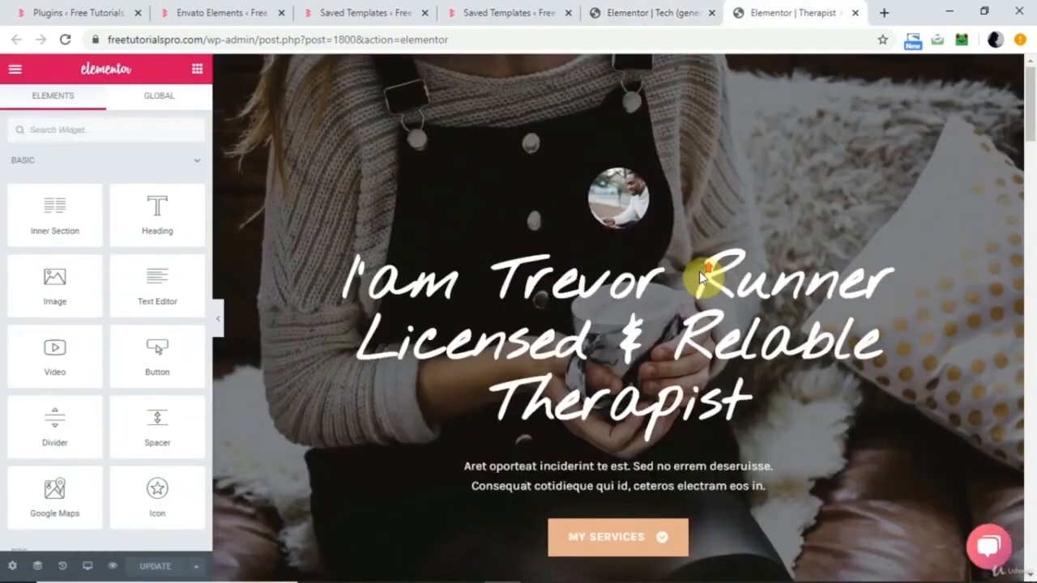
scroll(702, 278, "down", 10)
scroll(704, 277, "down", 4)
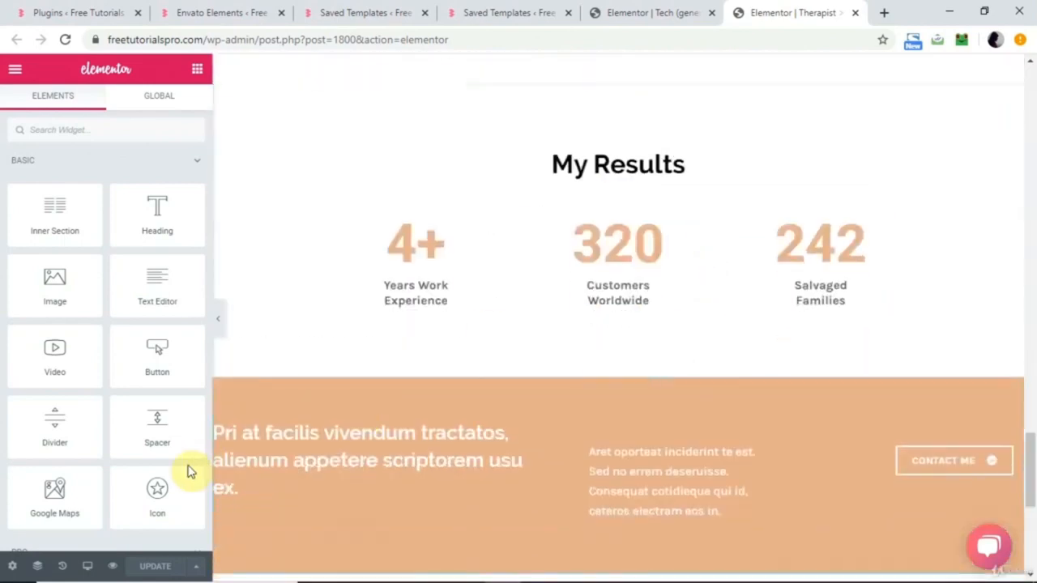
left_click(86, 569)
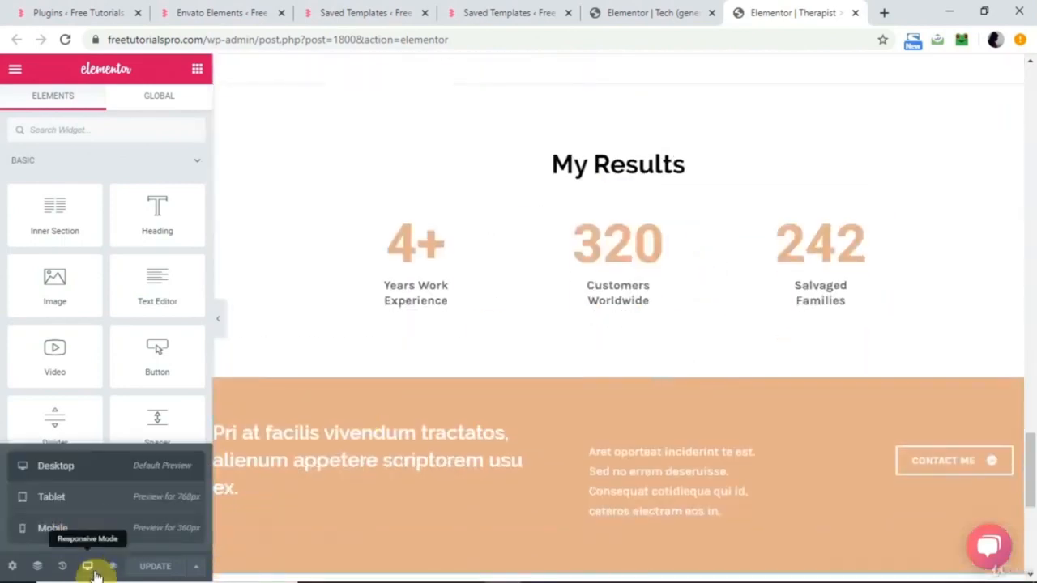
left_click(56, 534)
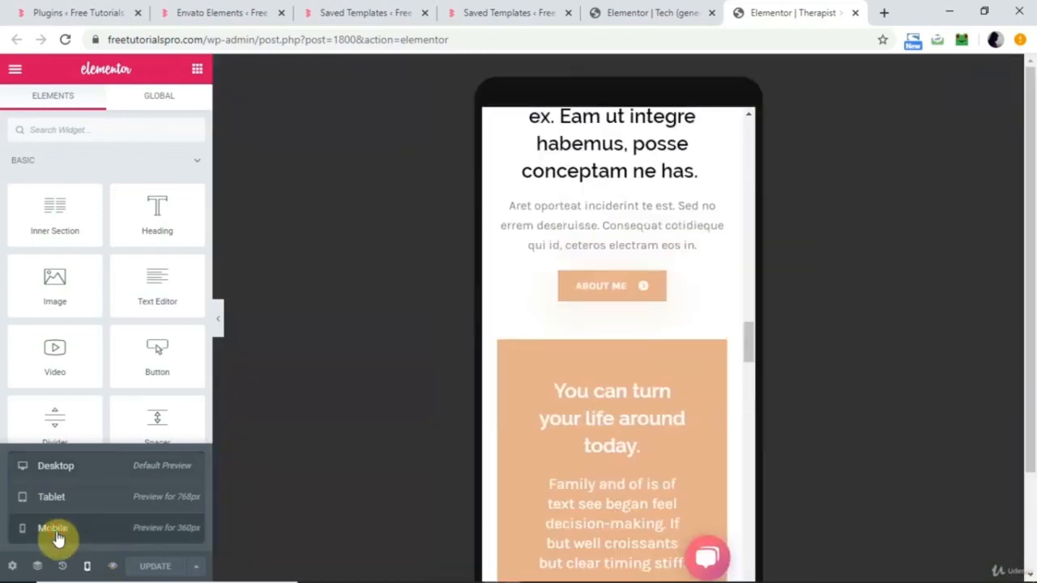
scroll(532, 379, "up", 5)
scroll(532, 379, "up", 10)
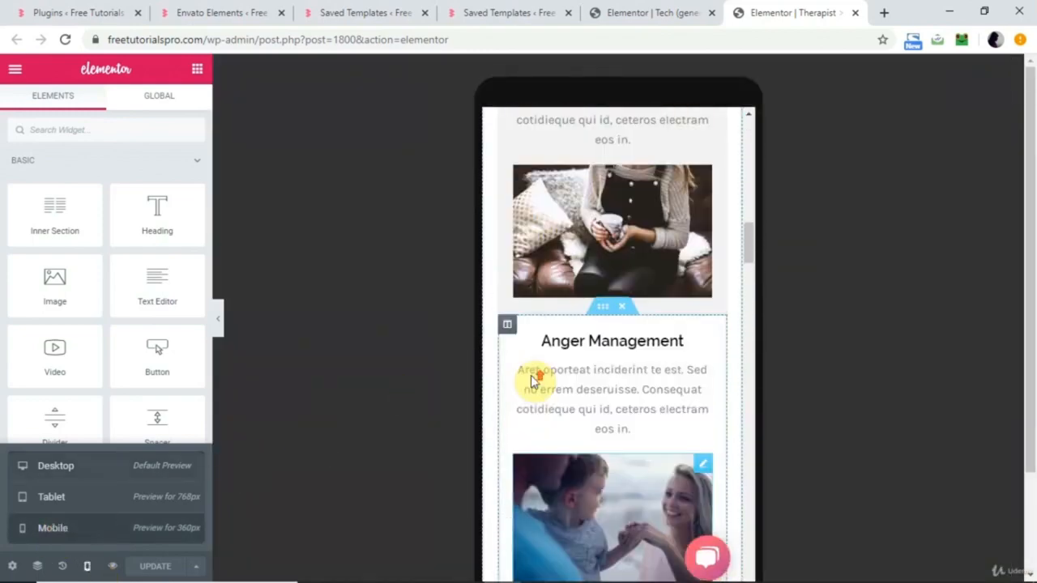
scroll(532, 381, "down", 15)
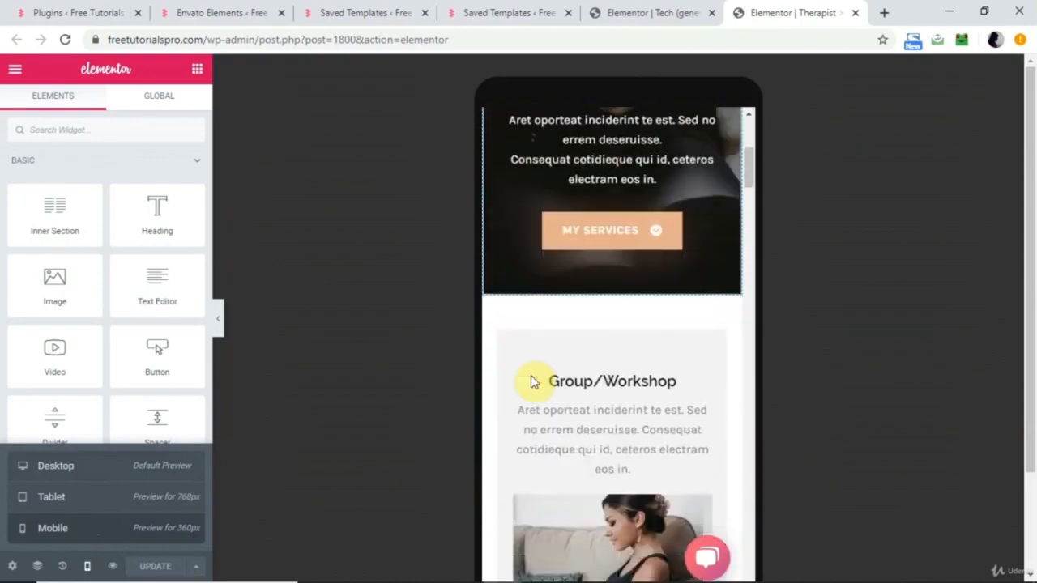
scroll(532, 381, "up", 3)
scroll(532, 381, "down", 15)
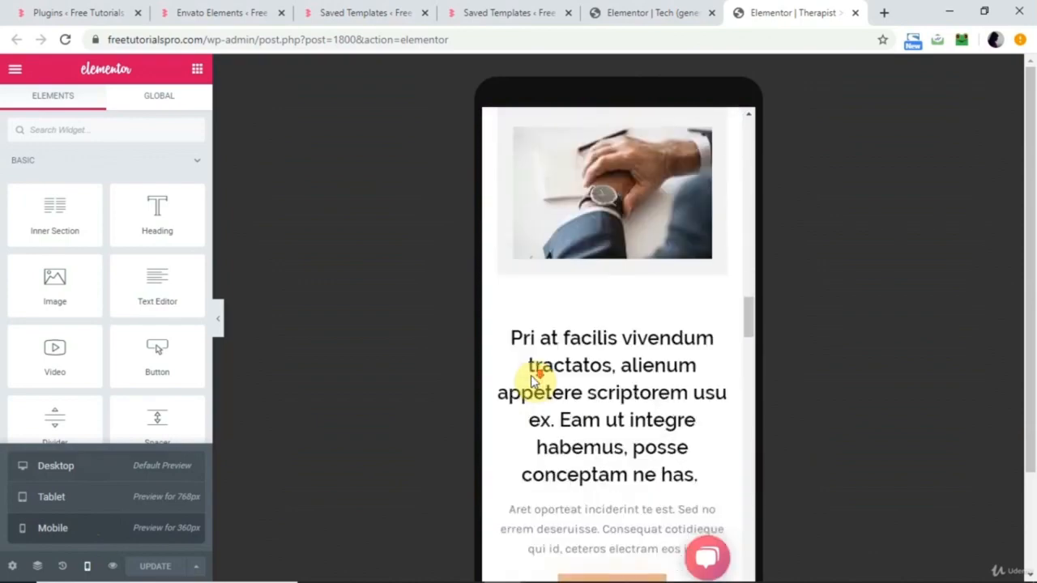
scroll(534, 380, "up", 20)
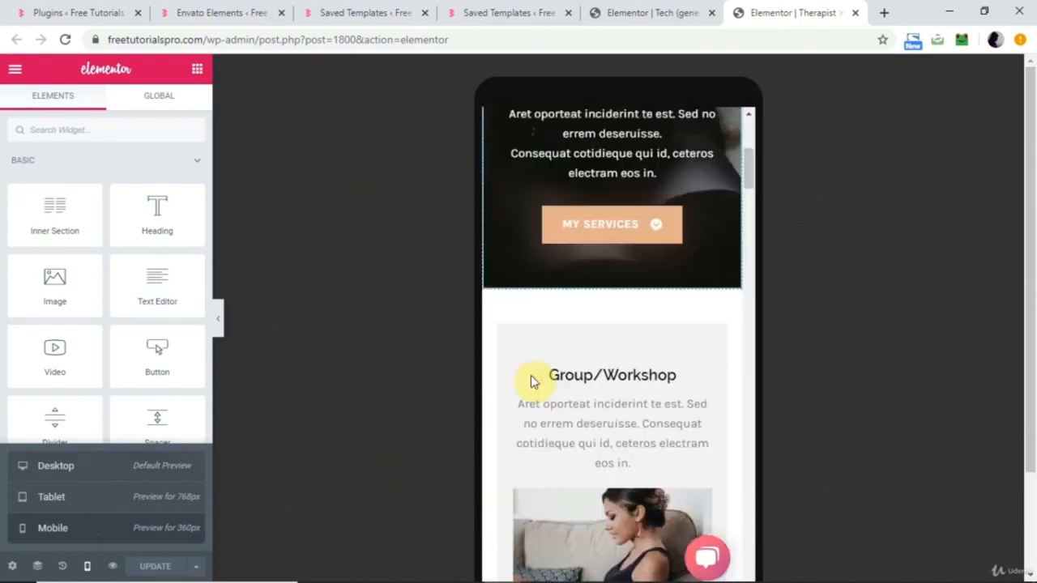
Preview the Tech page in Mobile responsive mode, from the hero section through My Results to the FAQ section.
left_click(658, 13)
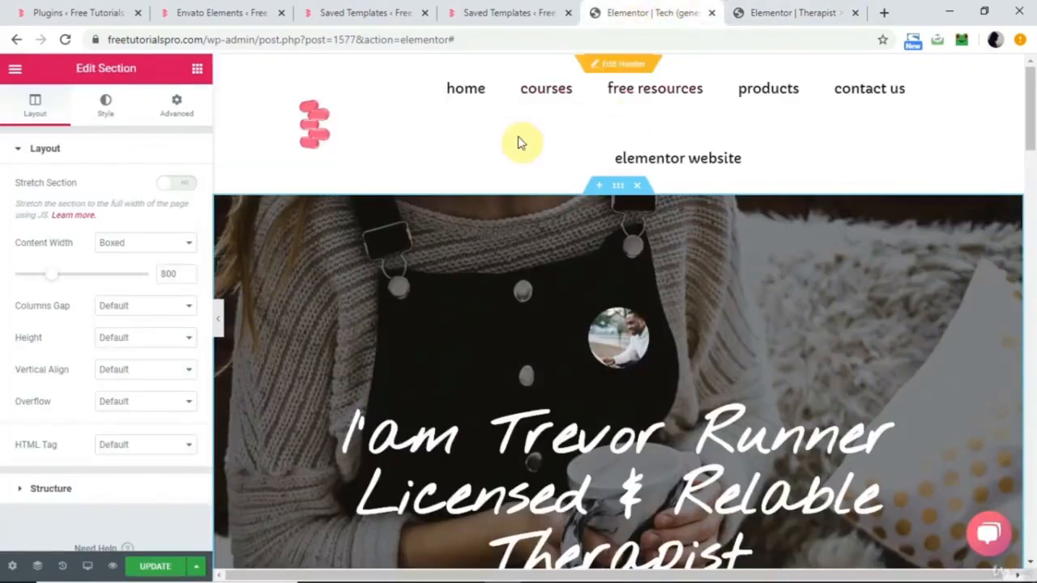
left_click(86, 566)
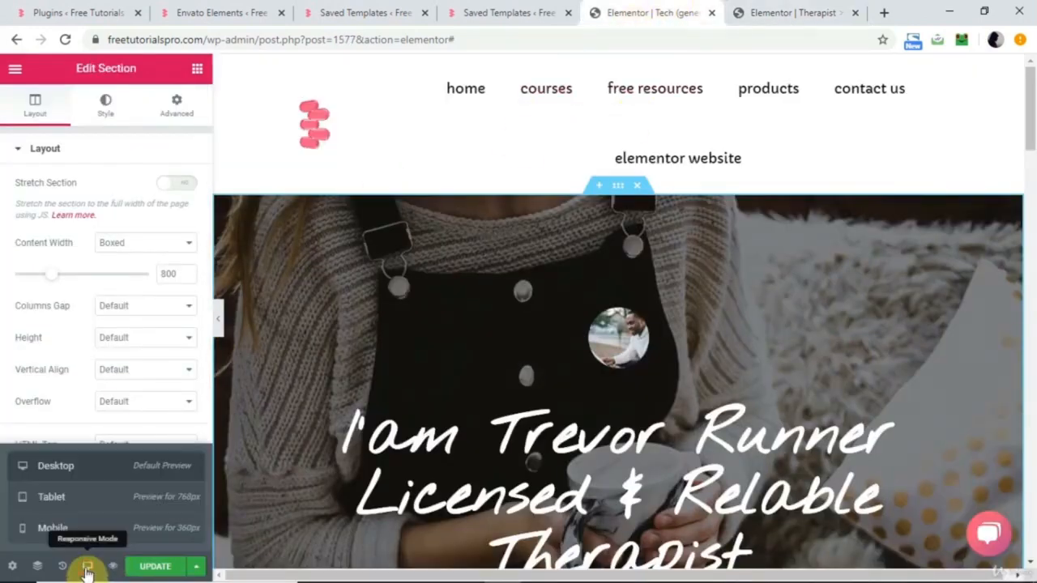
left_click(86, 529)
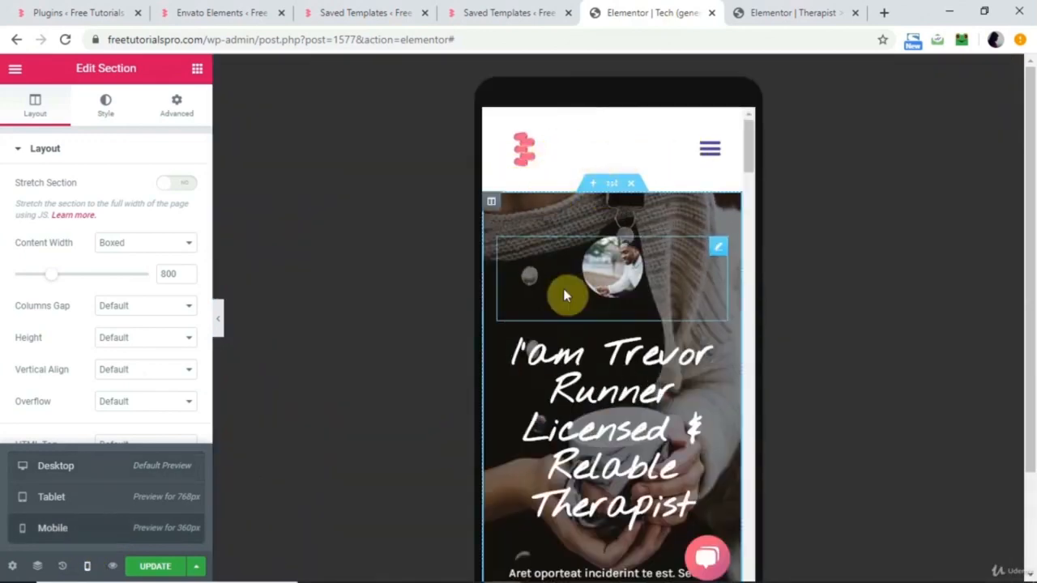
scroll(618, 332, "down", 10)
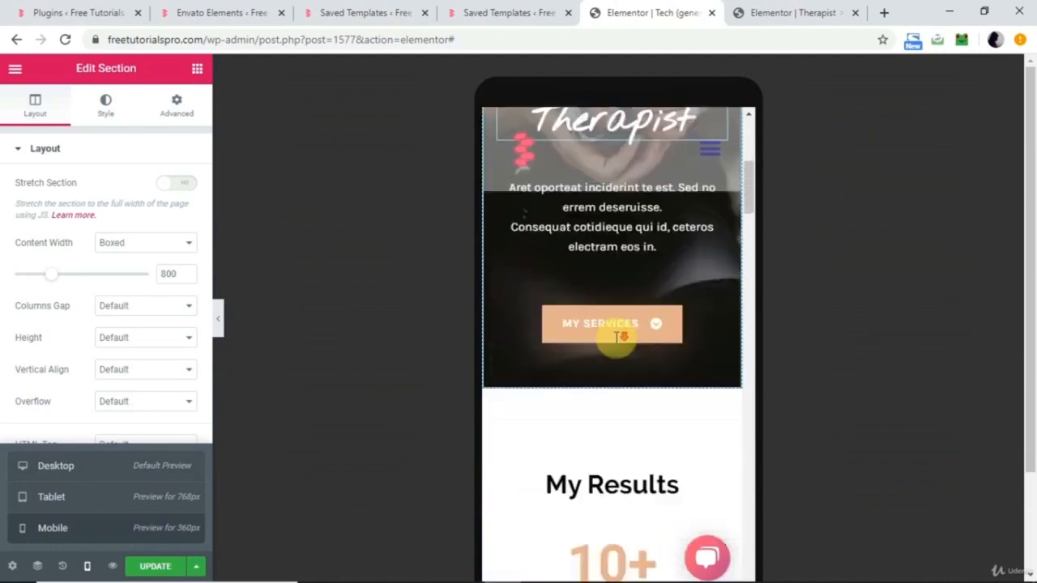
scroll(557, 259, "down", 15)
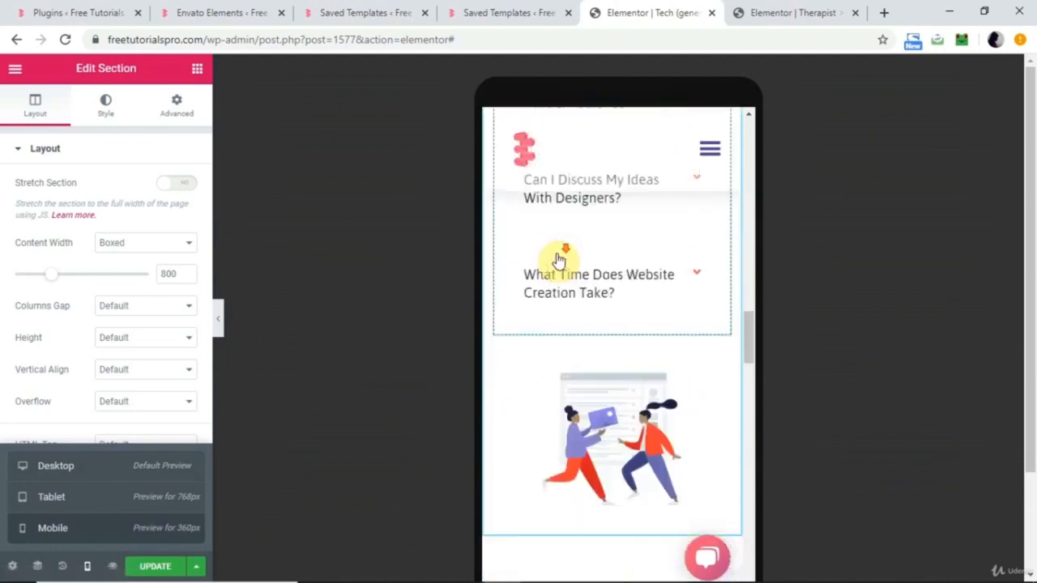
scroll(557, 259, "up", 20)
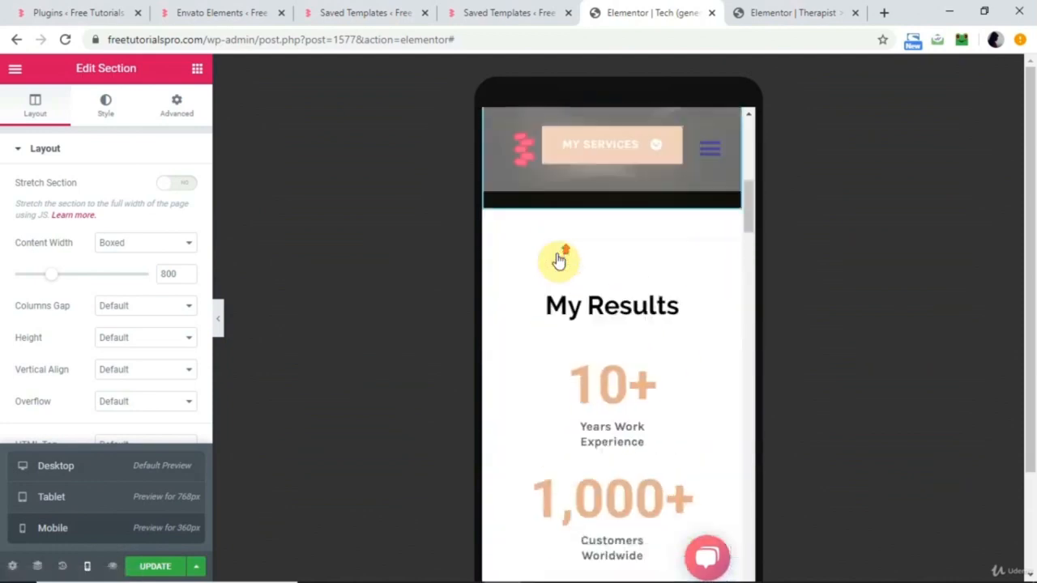
scroll(557, 259, "up", 3)
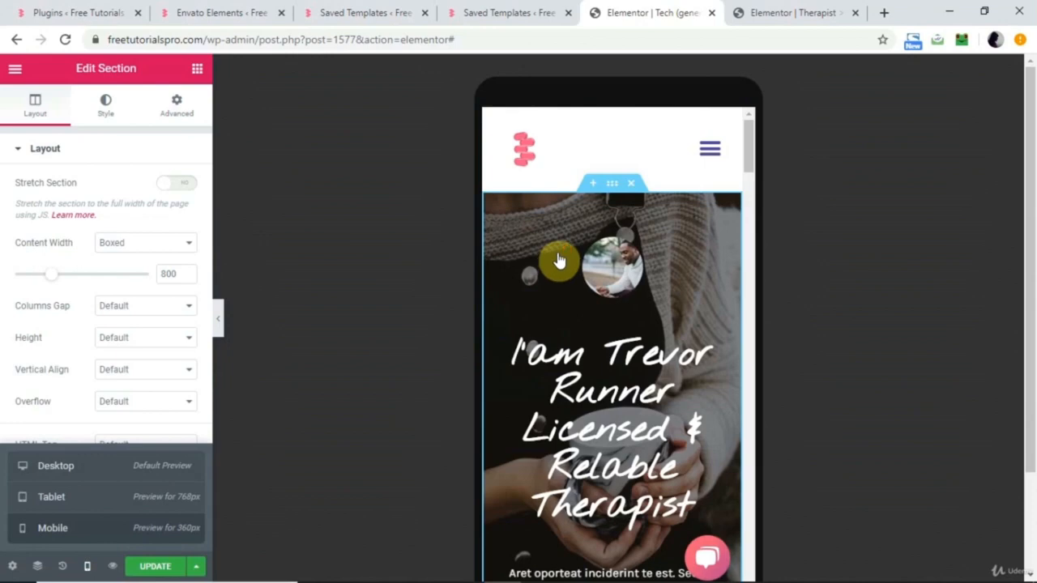
Expand and collapse the mobile navigation menu, and check the hero and My Results sections in the mobile preview.
left_click(709, 150)
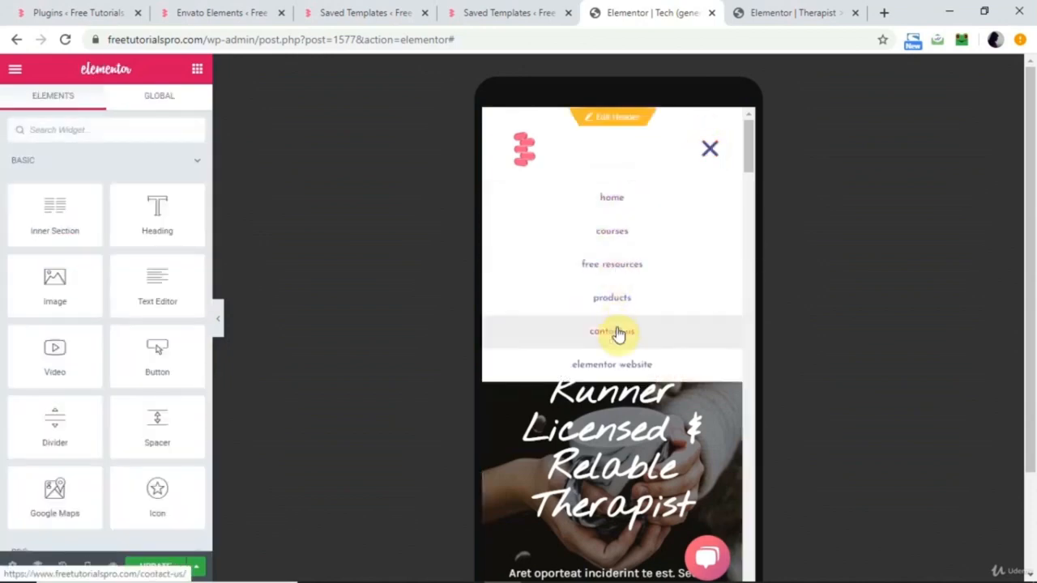
left_click(708, 149)
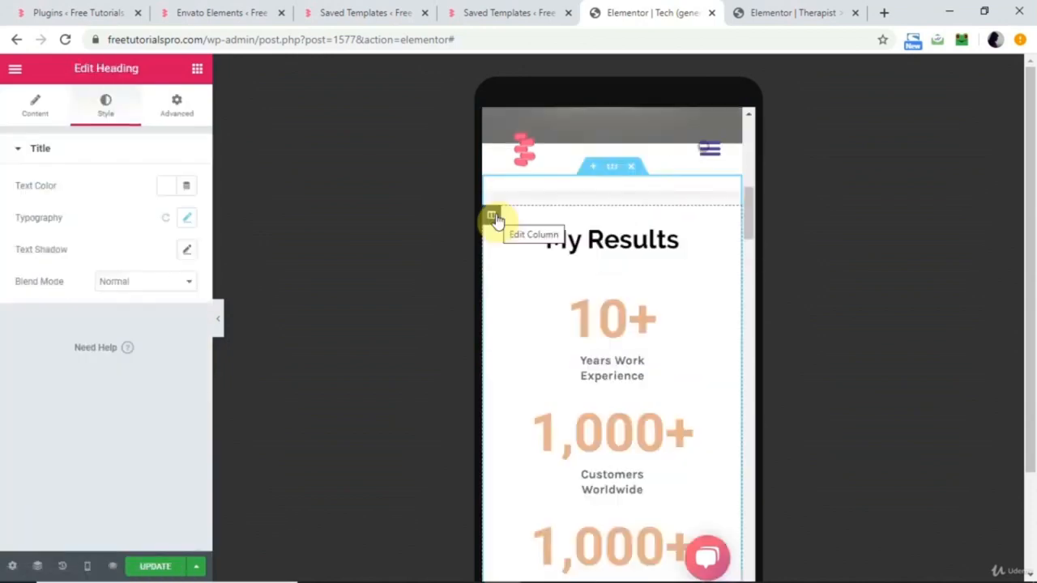
scroll(497, 222, "up", 8)
scroll(497, 222, "down", 10)
scroll(497, 222, "up", 1)
scroll(498, 222, "up", 3)
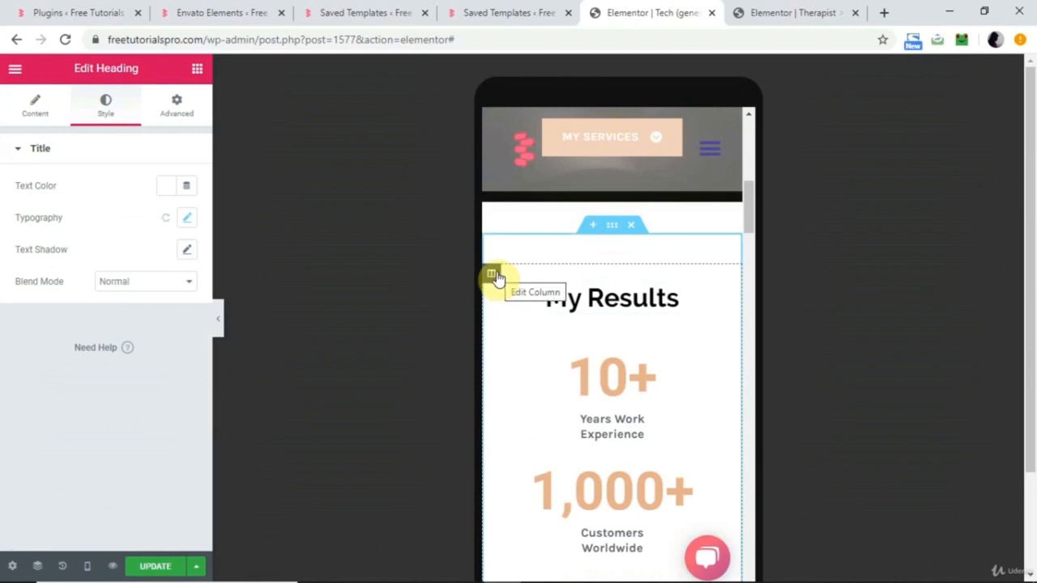
View the My Results column's layout settings, comparing the Desktop view of Column Width with the Mobile view.
left_click(494, 276)
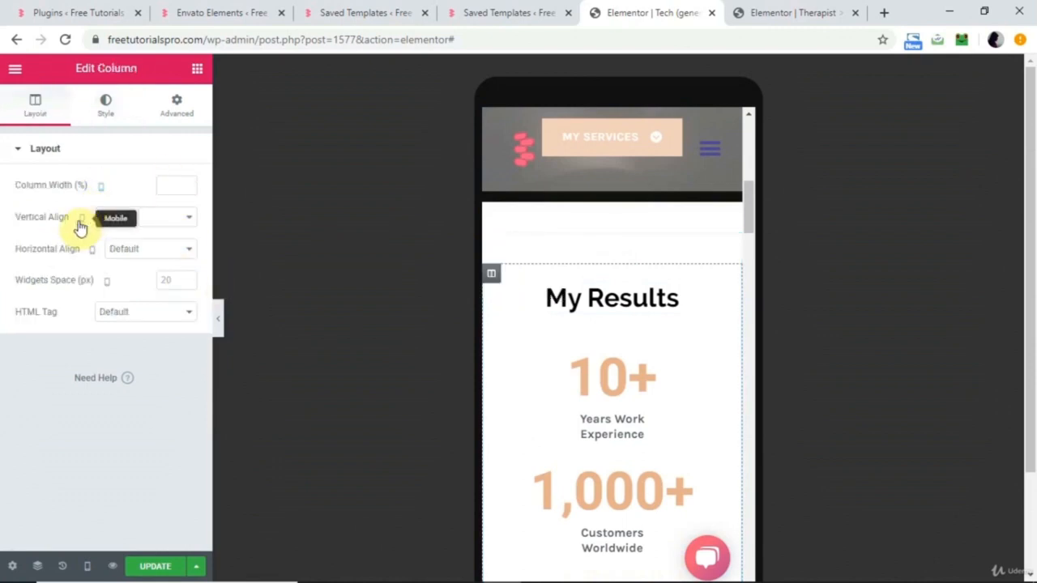
left_click(103, 190)
left_click(103, 193)
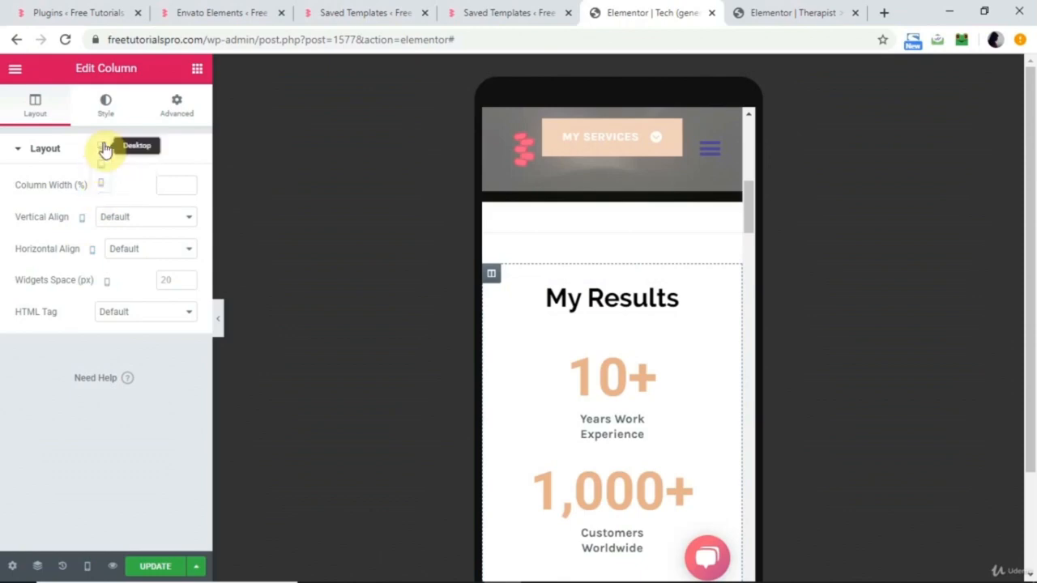
left_click(103, 148)
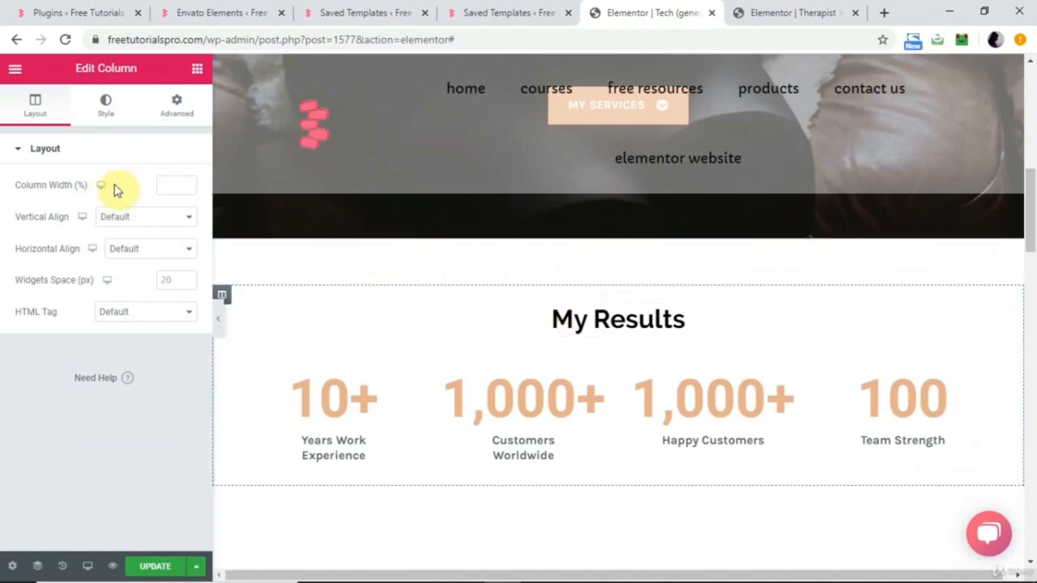
left_click(81, 571)
left_click(83, 530)
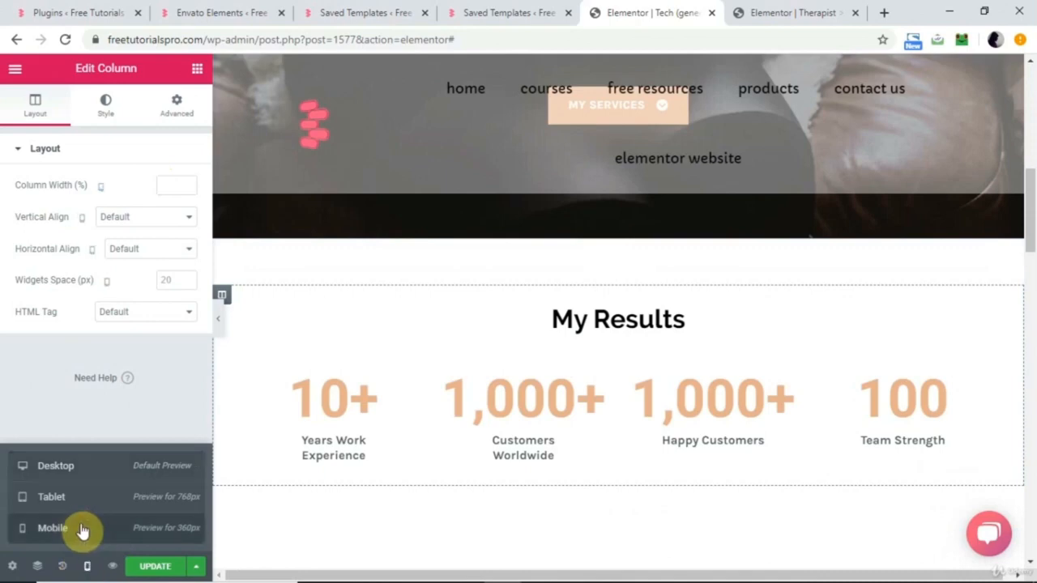
Examine the FAQ, contact form and help card sections of the Tech page in the mobile preview.
scroll(624, 440, "down", 10)
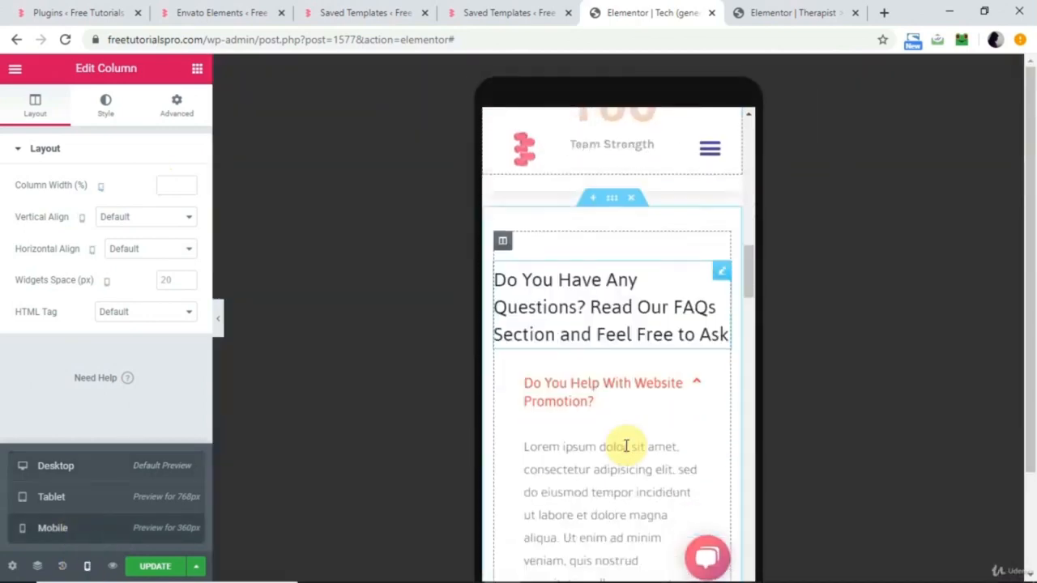
scroll(630, 445, "down", 5)
scroll(629, 450, "down", 4)
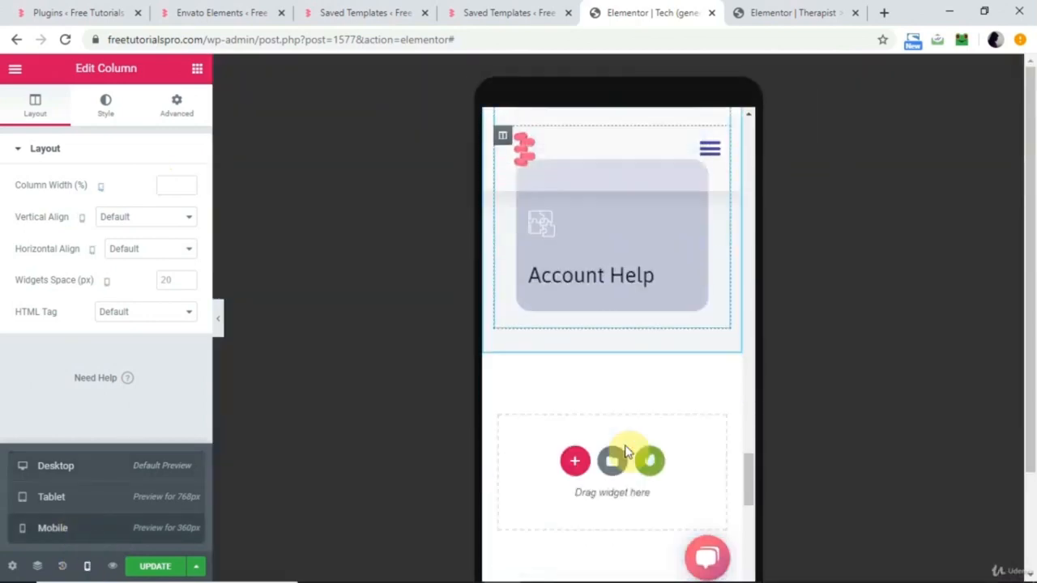
scroll(624, 447, "up", 20)
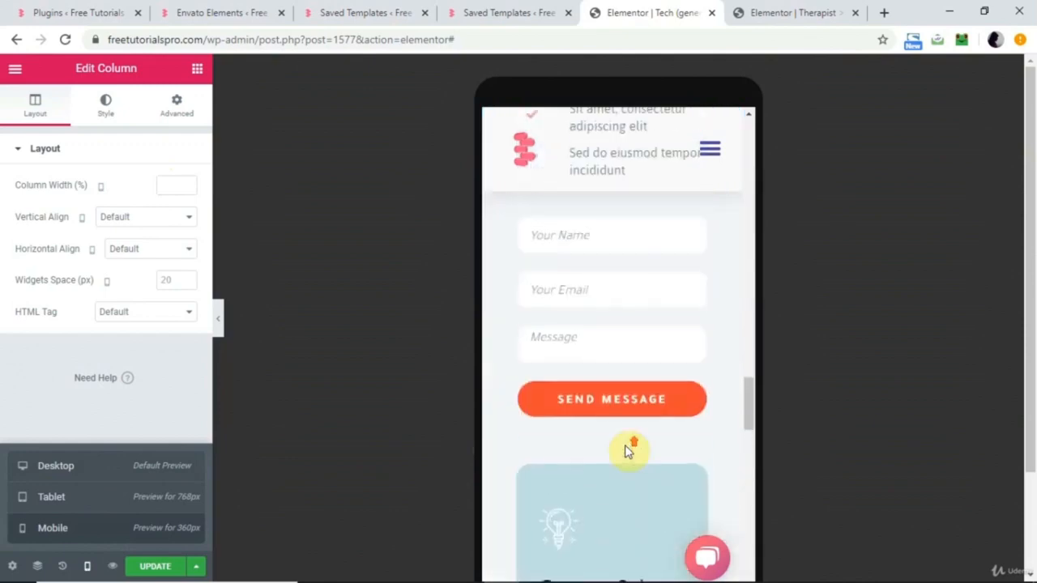
scroll(626, 451, "up", 4)
scroll(626, 451, "down", 9)
scroll(626, 451, "up", 9)
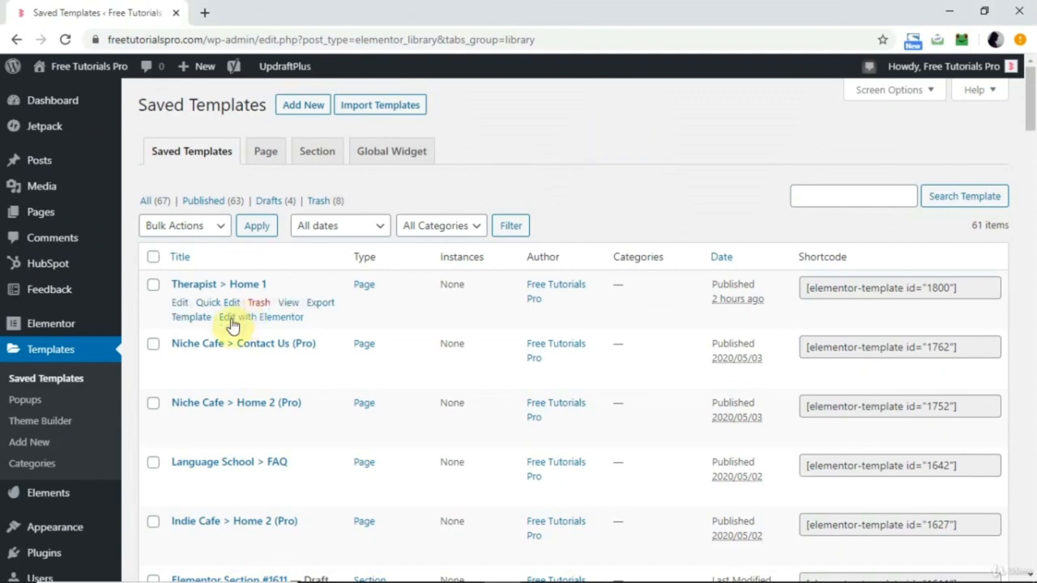
List the site's Header templates, view the existing header in the Elementor editor, and close it again.
left_click(148, 206)
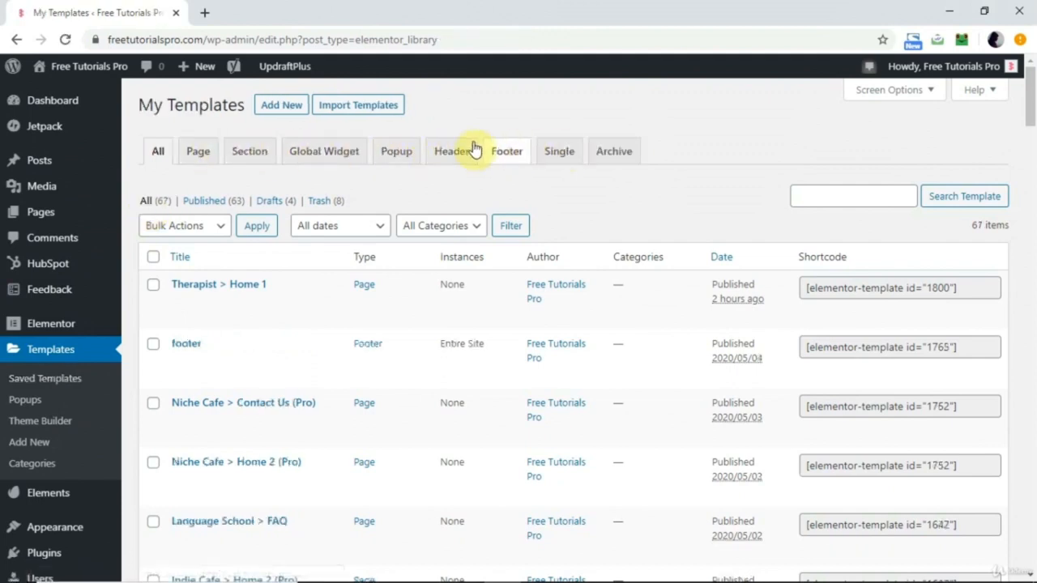
left_click(451, 155)
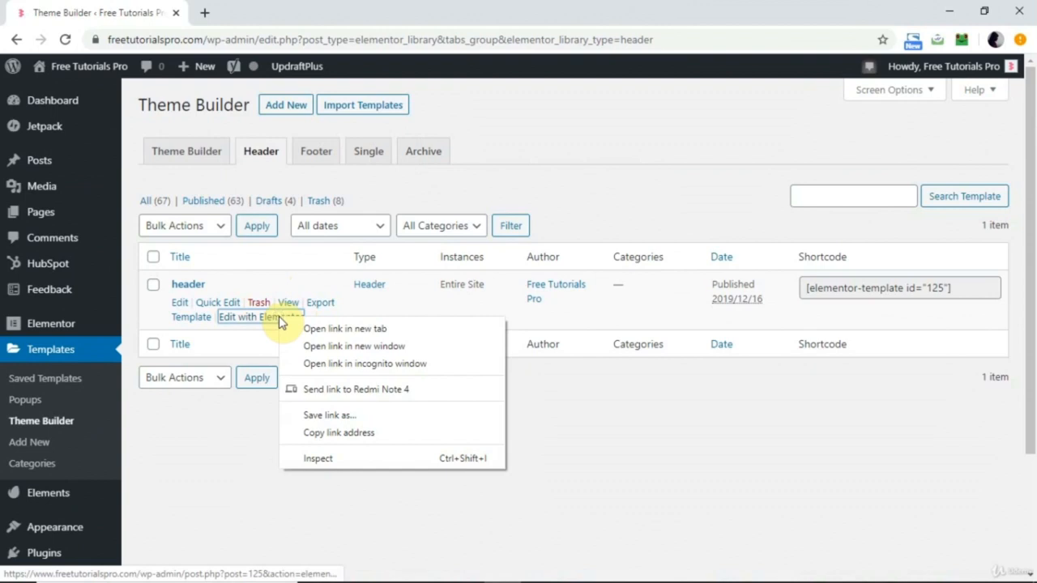
left_click(315, 330)
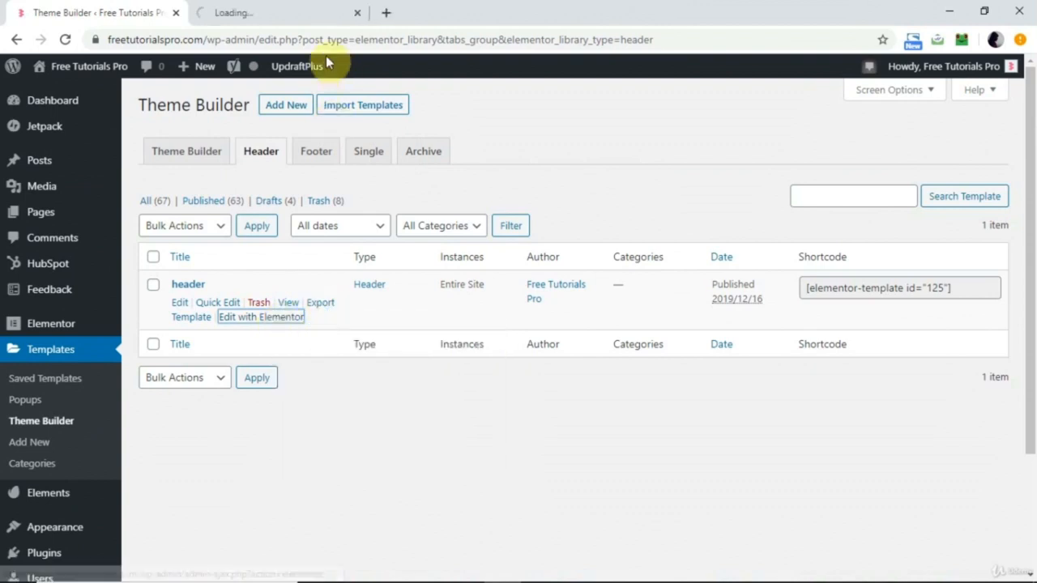
left_click(261, 12)
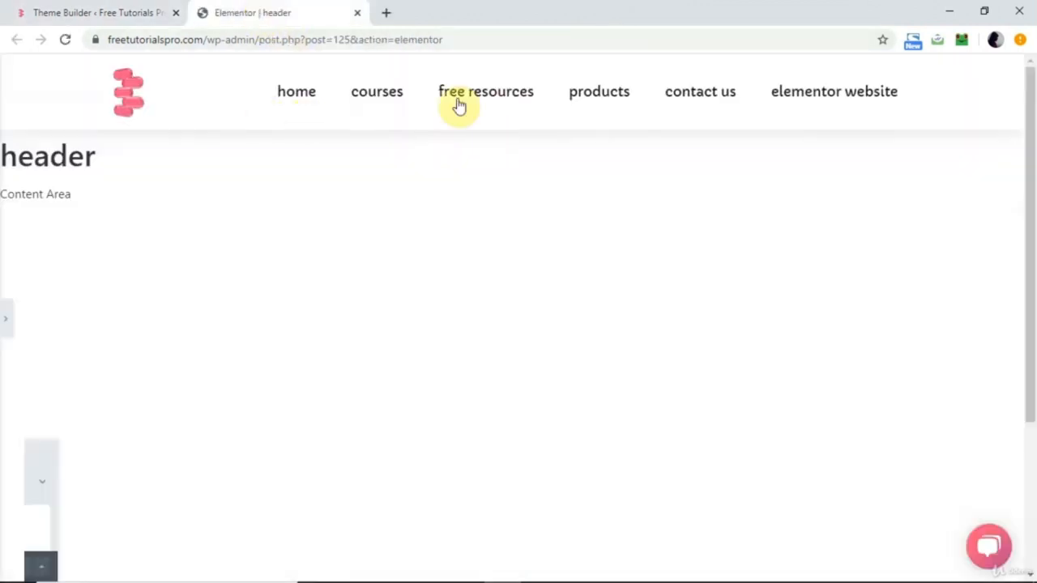
left_click(8, 325)
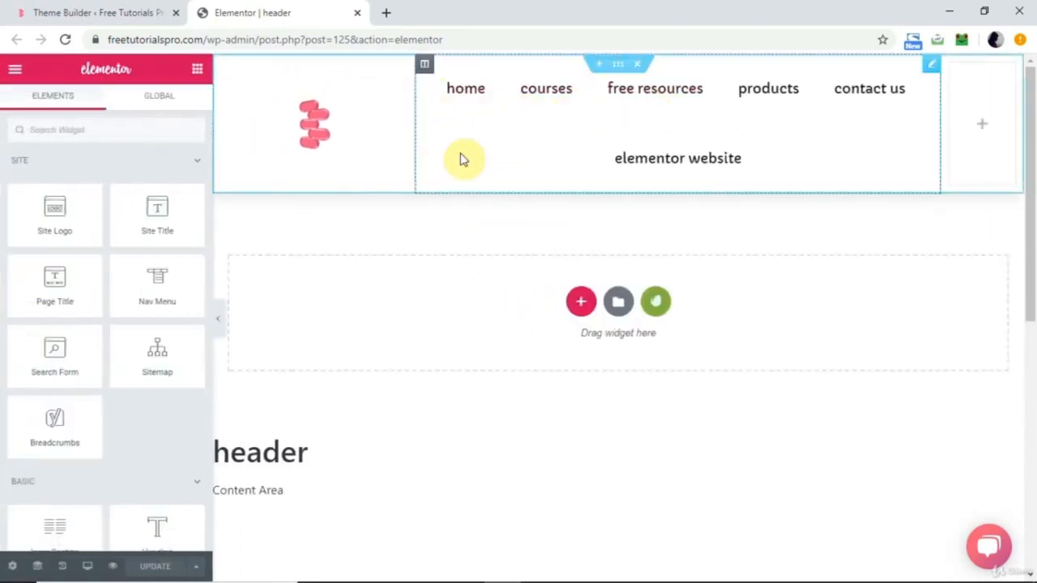
left_click(356, 14)
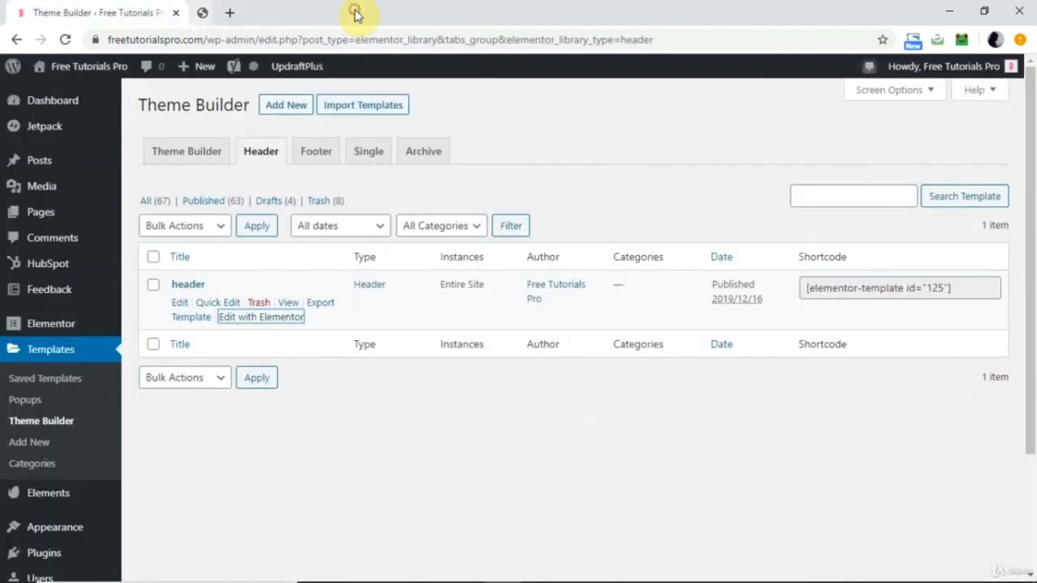
Create a new Header template named random.
left_click(290, 106)
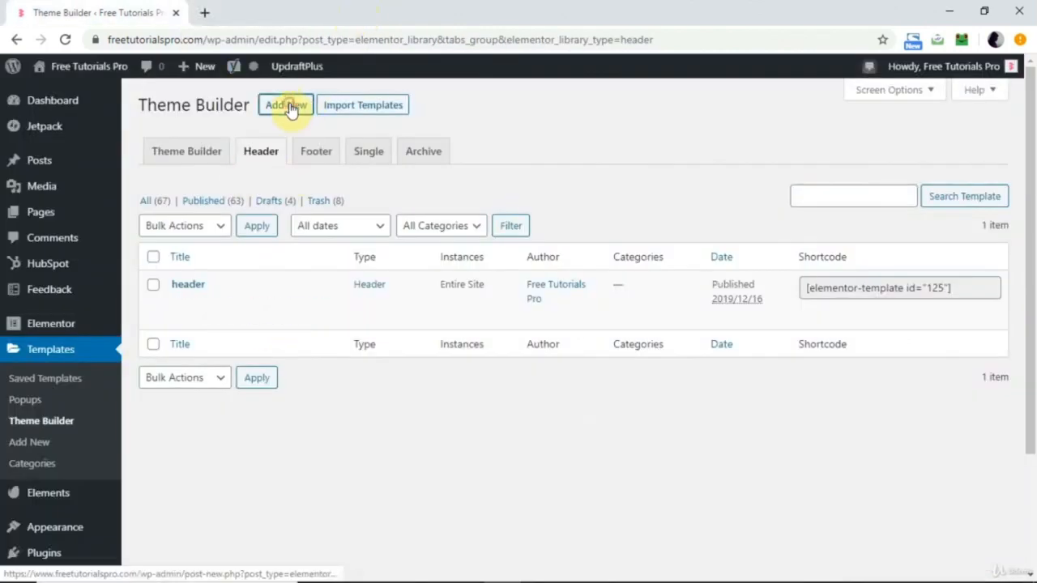
left_click(597, 397)
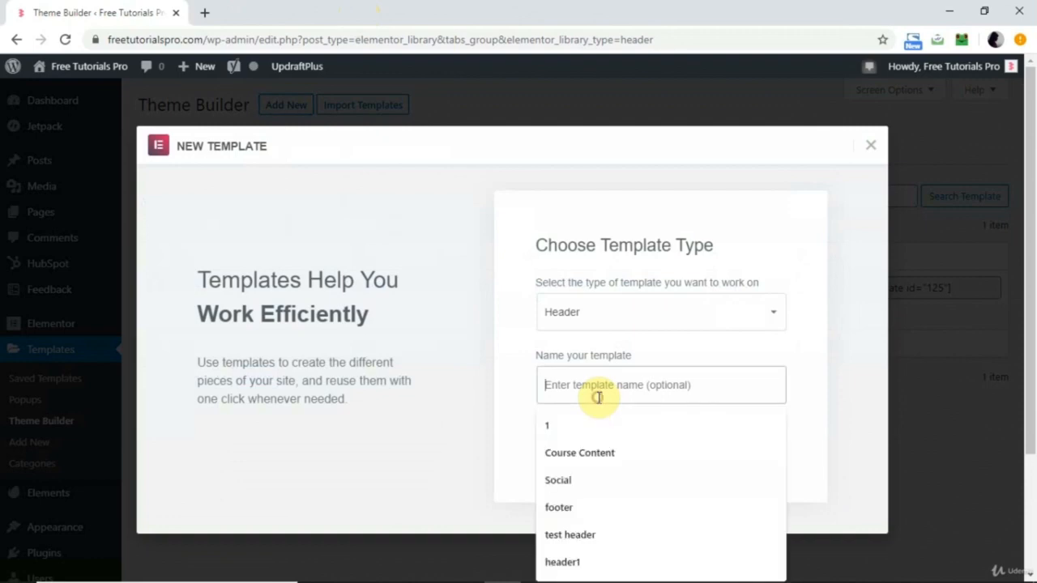
type("random")
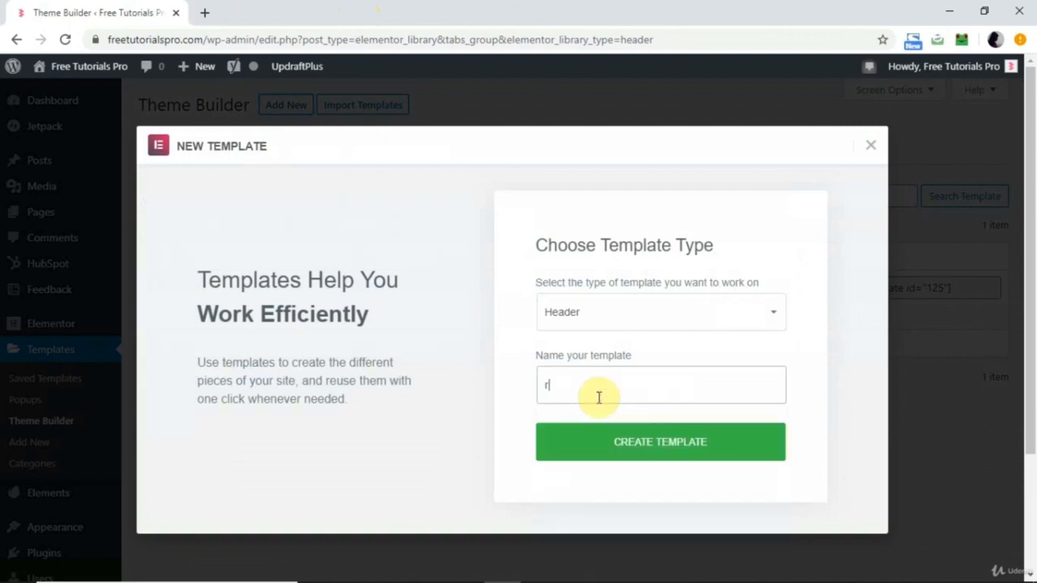
left_click(679, 444)
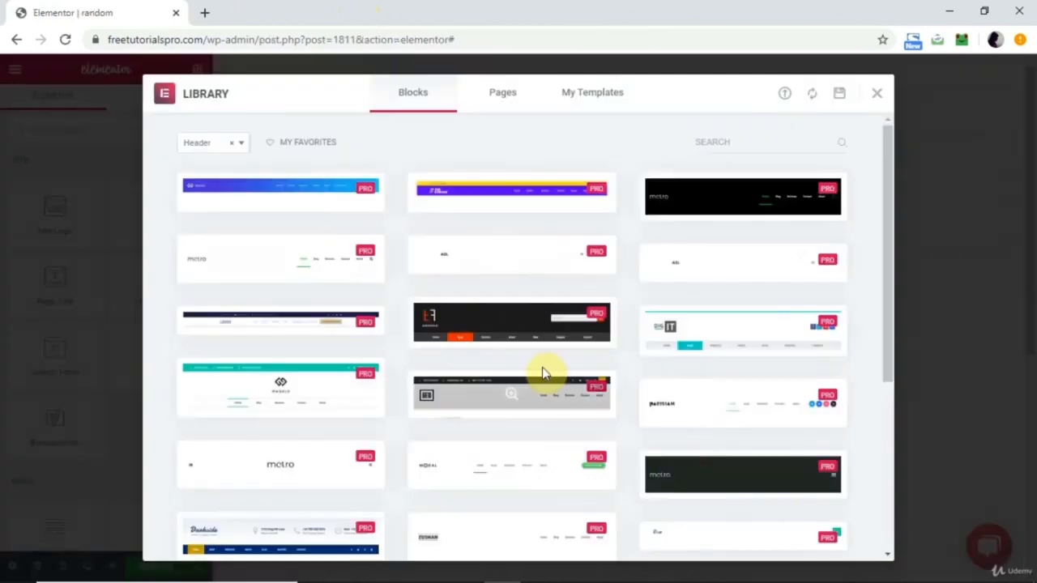
Look through the Header blocks in the template library, and close the library without inserting one.
mouse_move(363, 205)
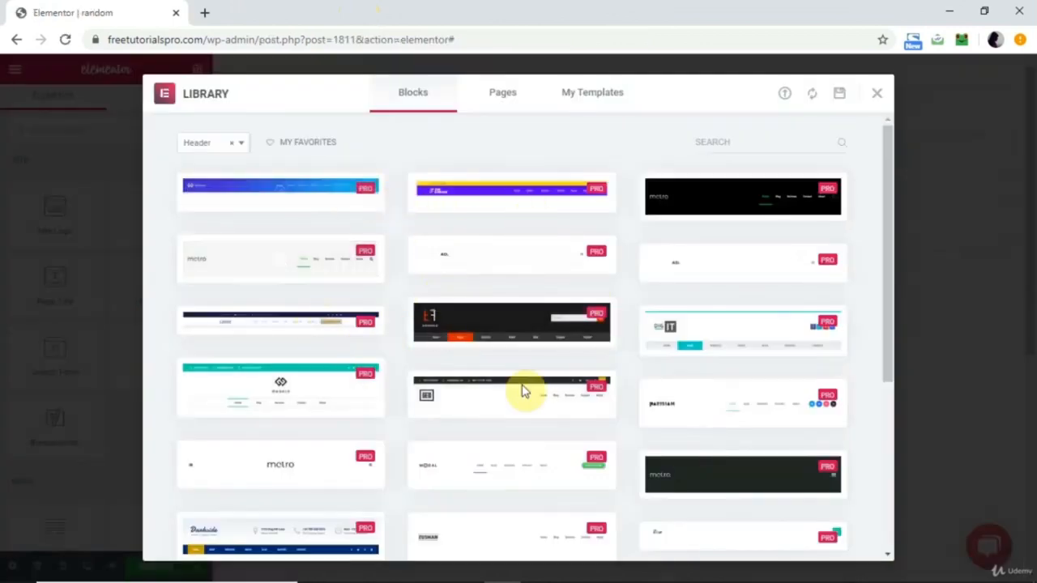
scroll(518, 417, "down", 4)
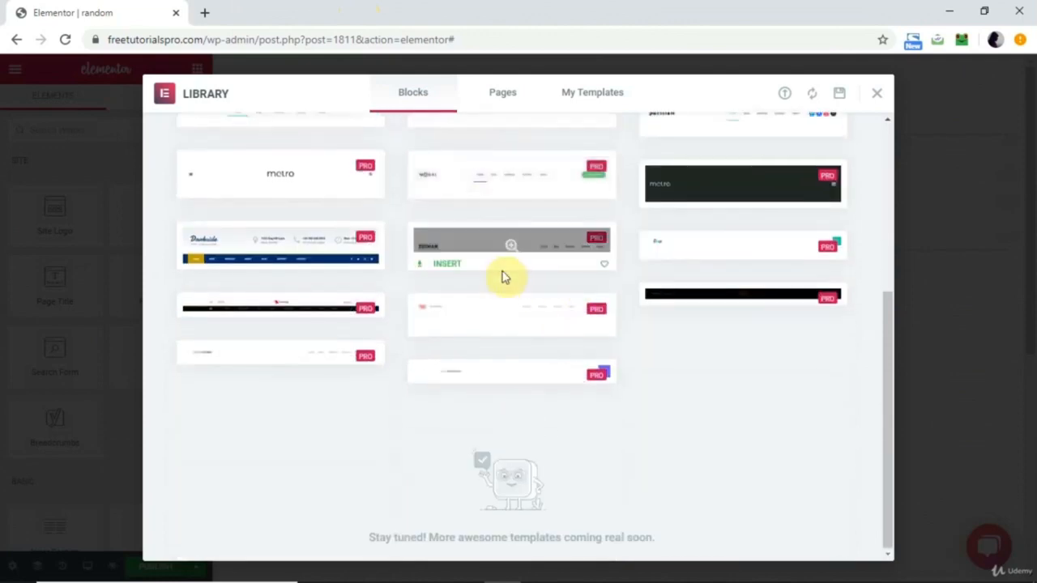
scroll(504, 276, "up", 5)
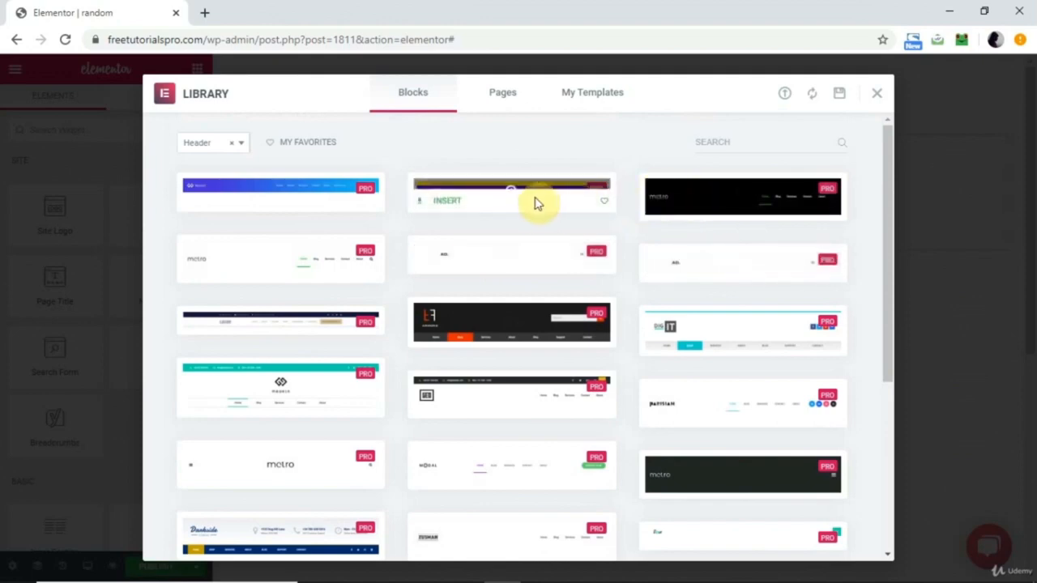
left_click(880, 94)
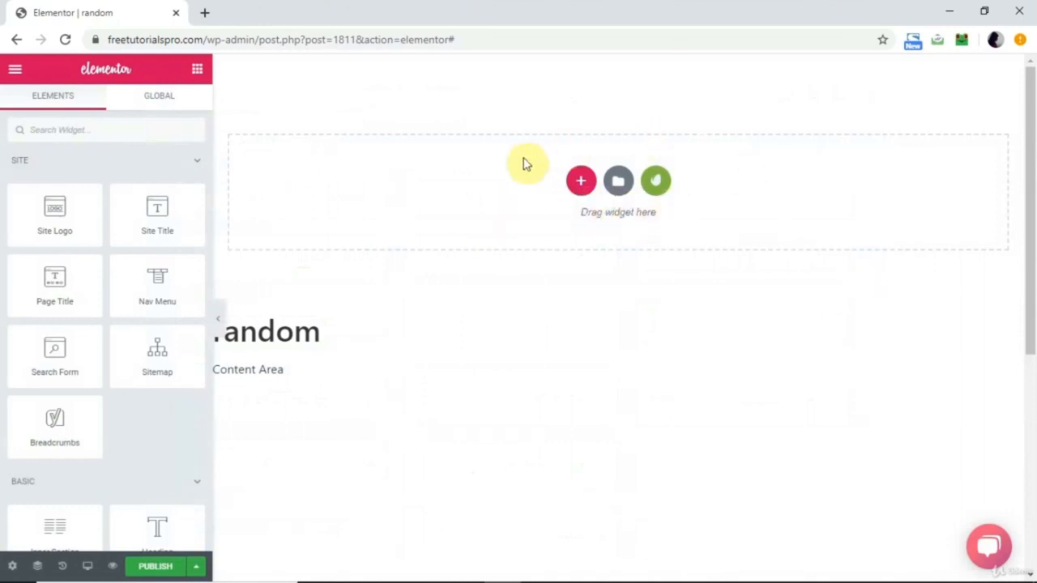
Add a three-column section to the header template, narrow its first column in favour of the middle one, and bring up the widgets for that first column.
left_click(581, 181)
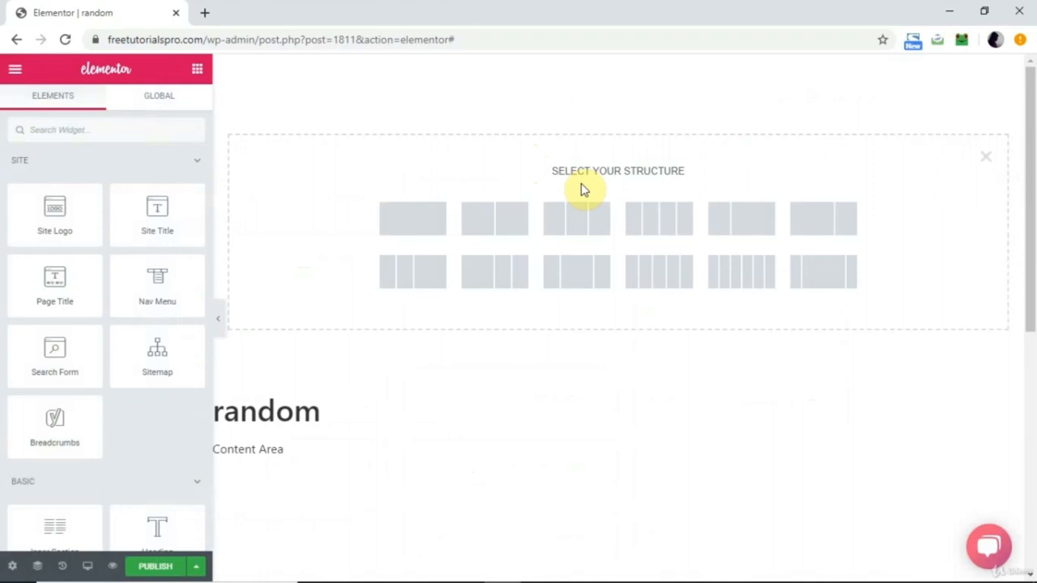
left_click(569, 231)
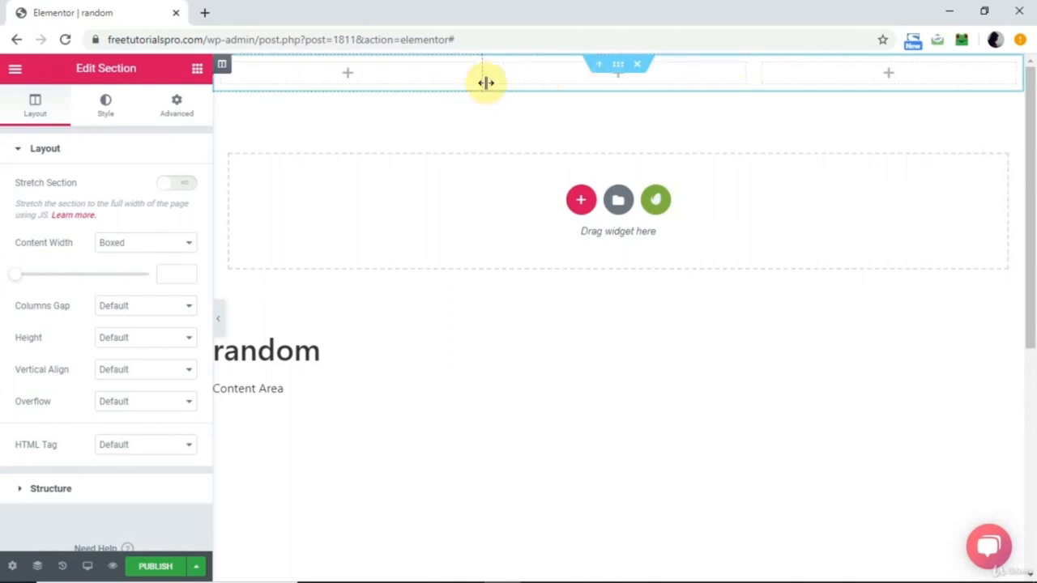
left_click_drag(482, 78, 331, 78)
left_click(269, 76)
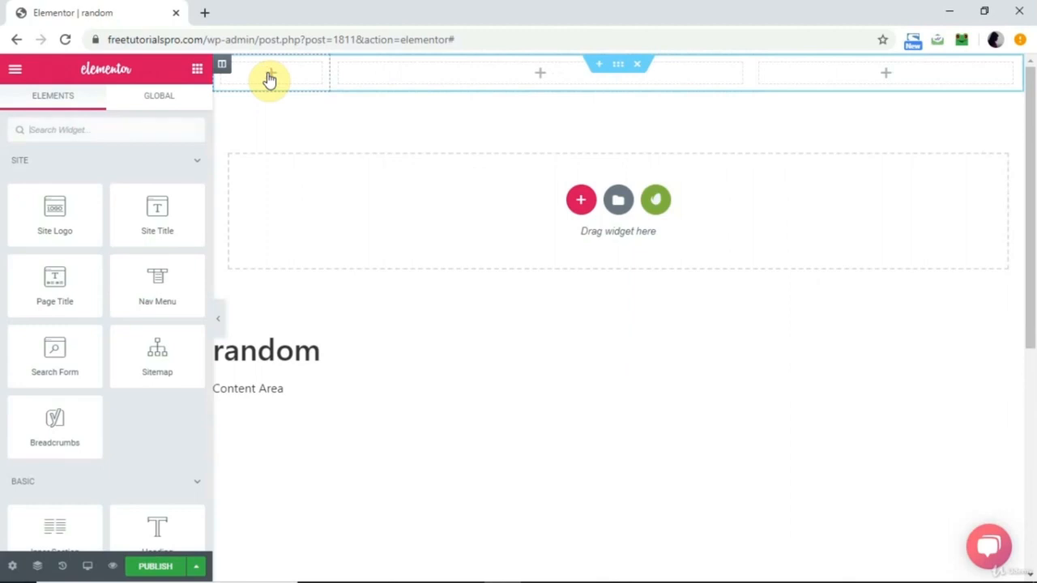
Place a Site Logo widget in the header's first column and a Nav Menu widget in the middle column.
left_click_drag(95, 177, 292, 81)
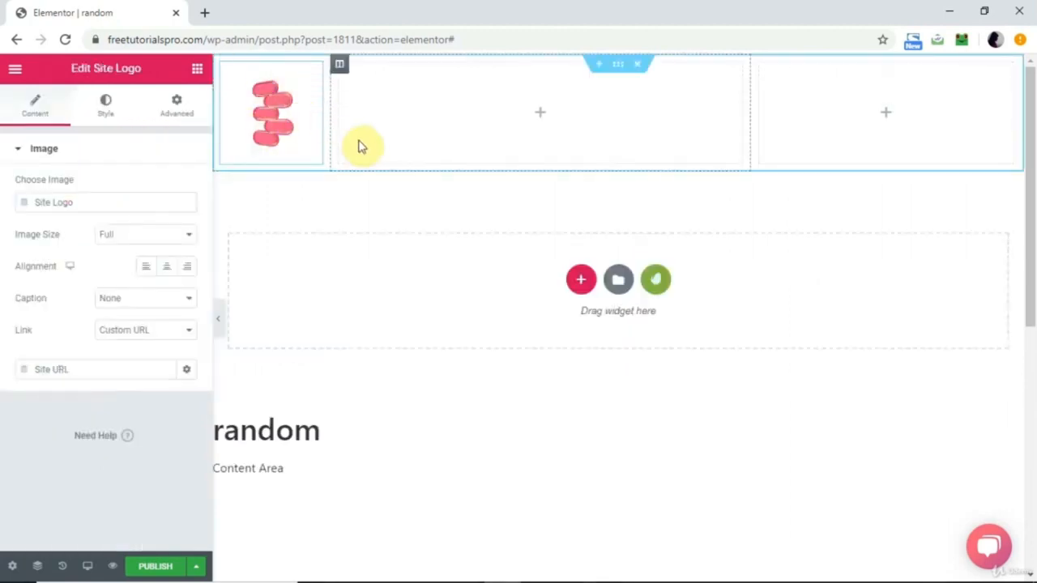
left_click(540, 119)
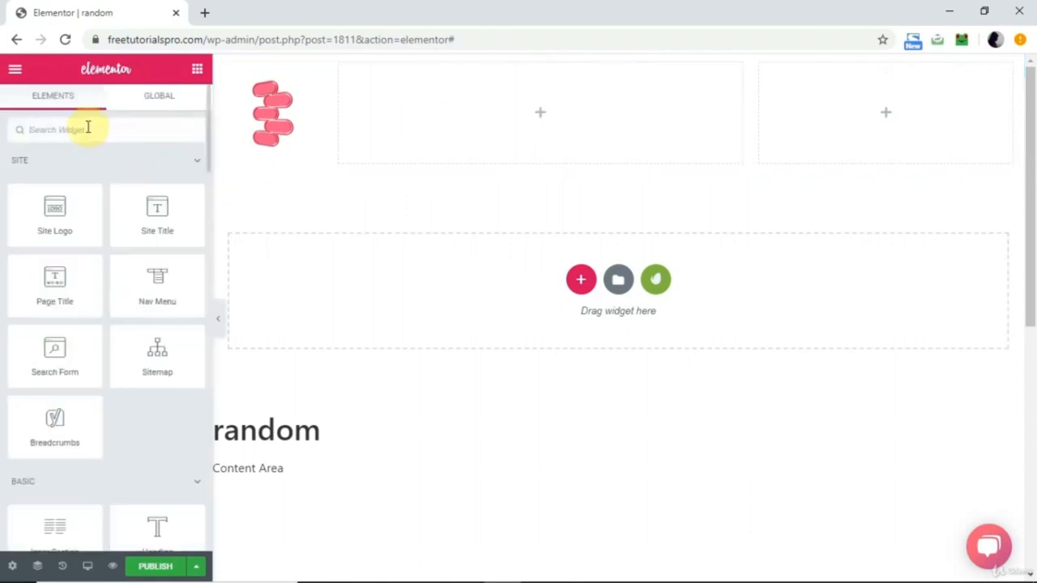
left_click_drag(172, 295, 548, 132)
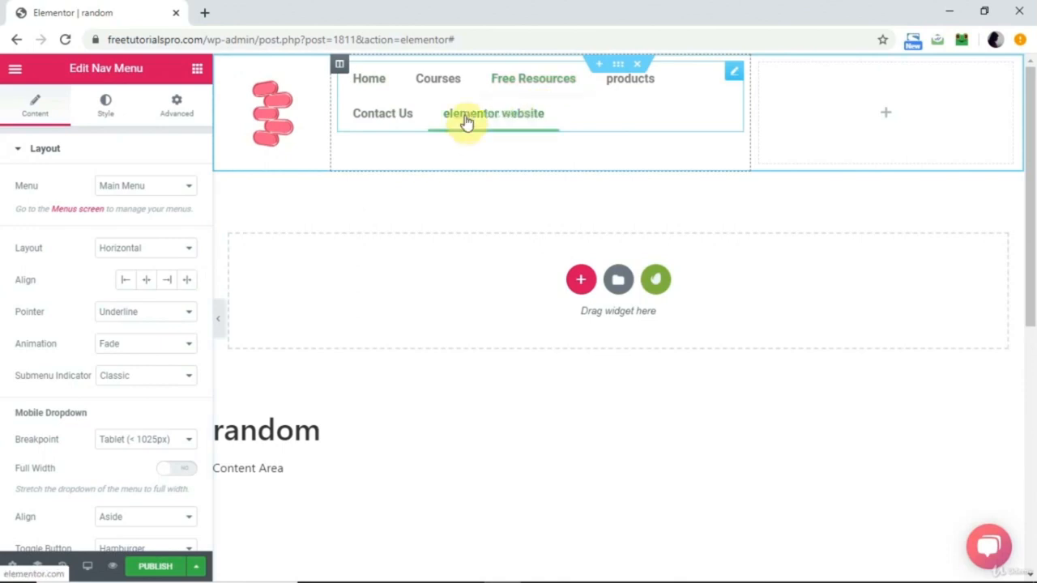
Open the site's WordPress dashboard in a new browser tab and load Main Menu in the menu editor.
left_click(204, 14)
type("fre")
key("Return")
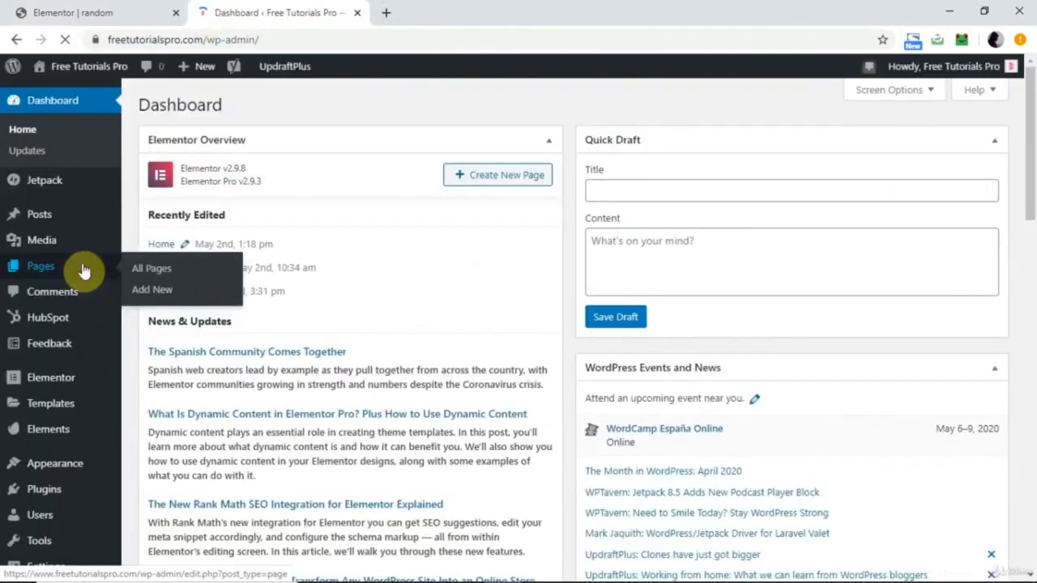
mouse_move(57, 474)
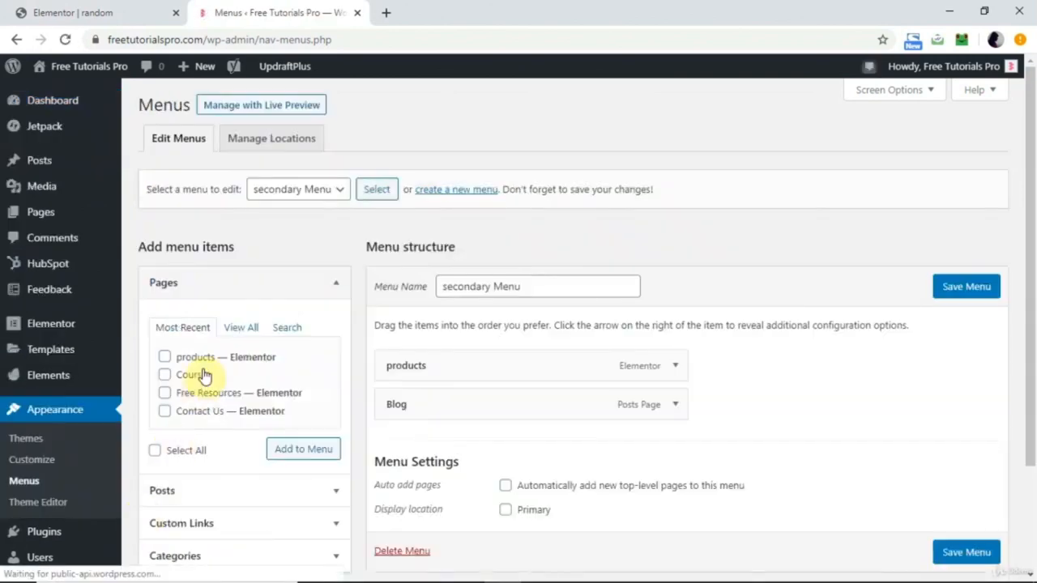
left_click(341, 192)
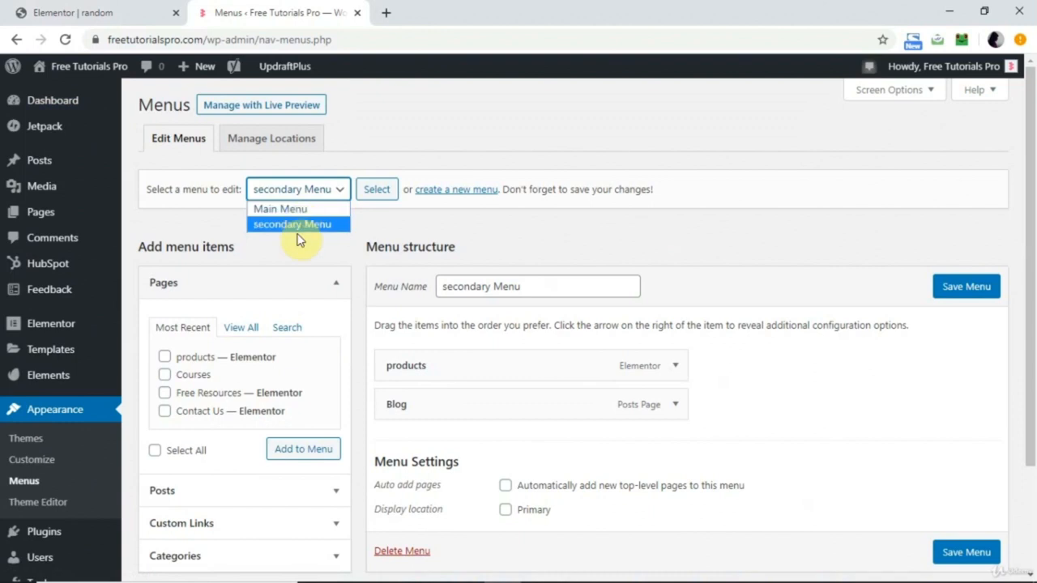
left_click(298, 209)
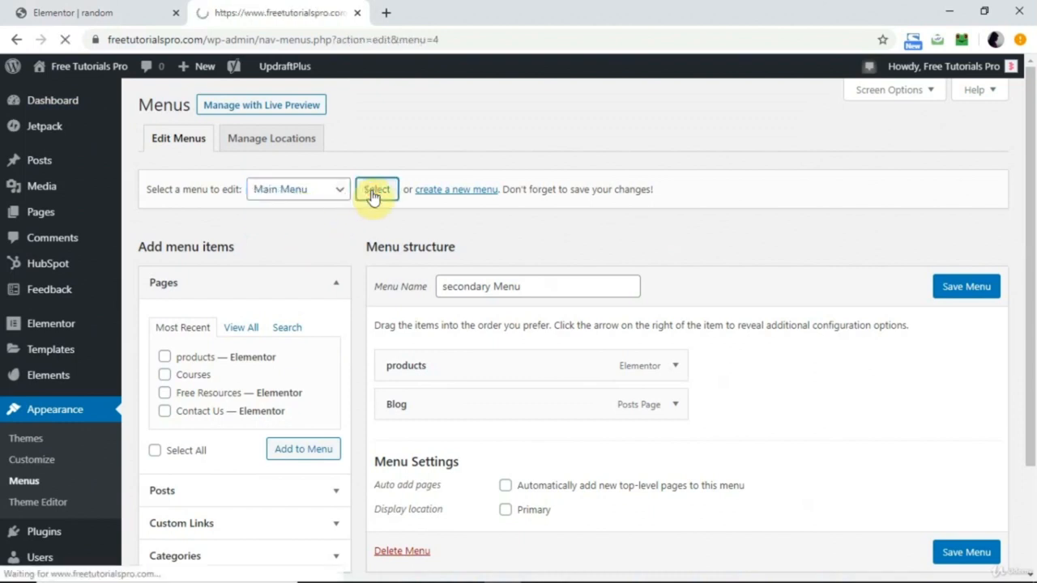
scroll(514, 381, "down", 2)
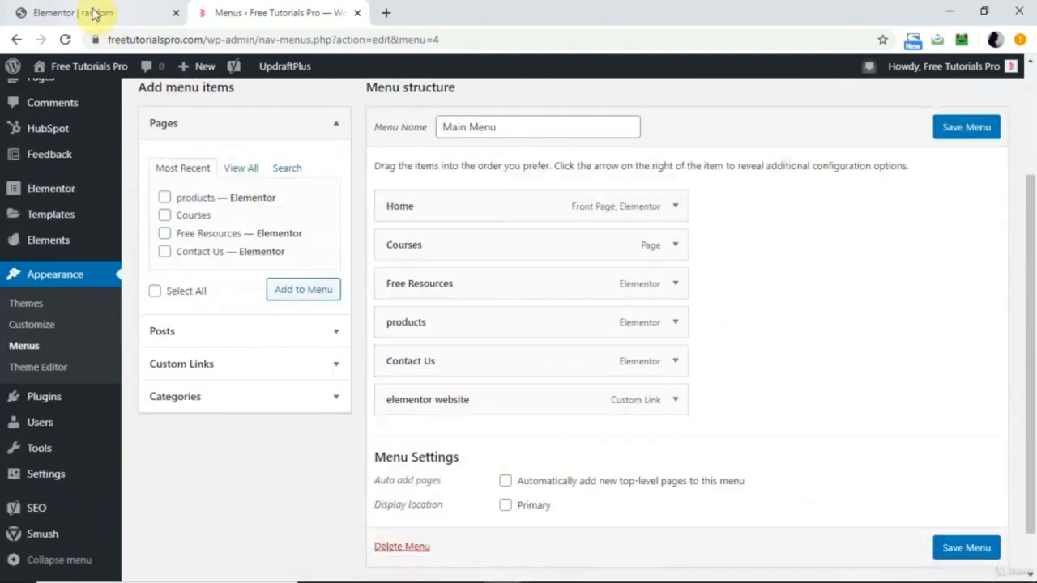
Remove the elementor website link from Main Menu and save the menu.
left_click(95, 15)
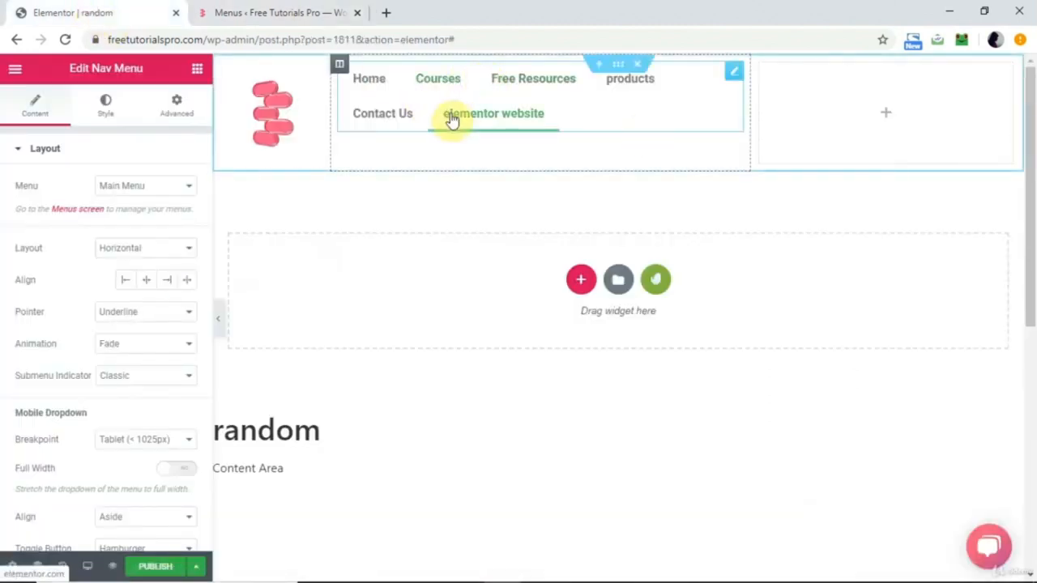
left_click(243, 12)
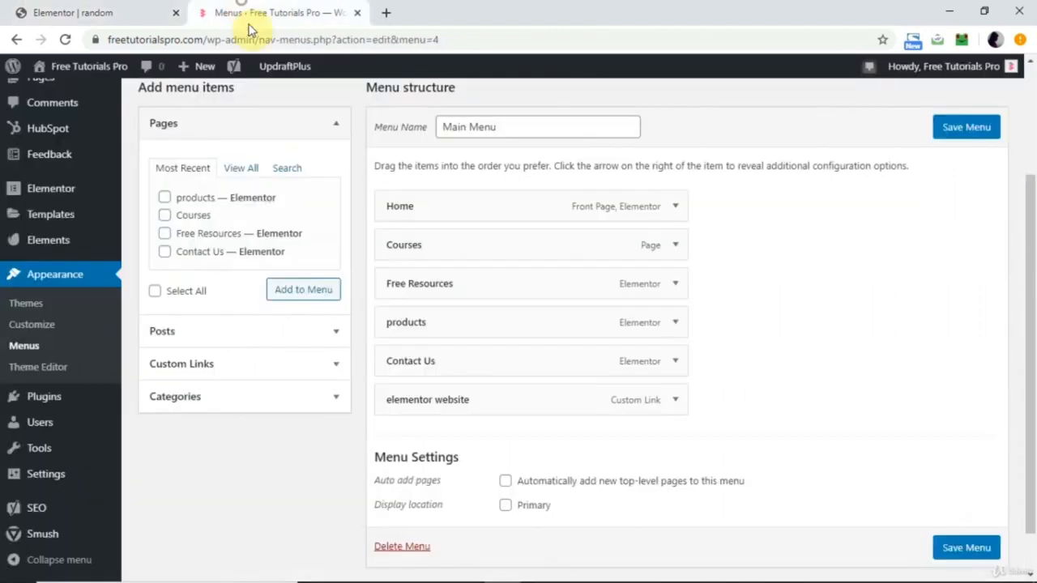
left_click(676, 402)
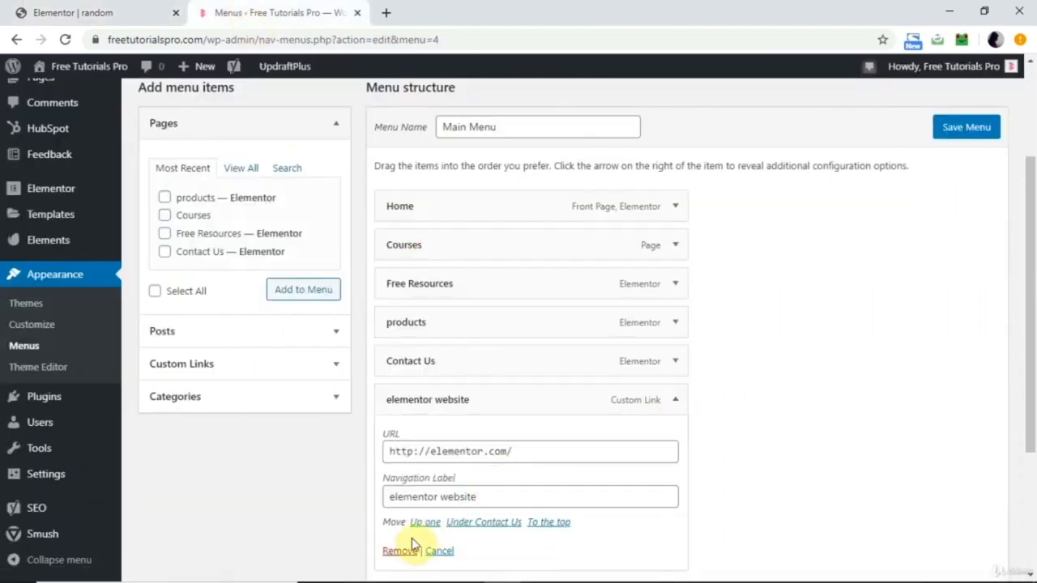
left_click(397, 551)
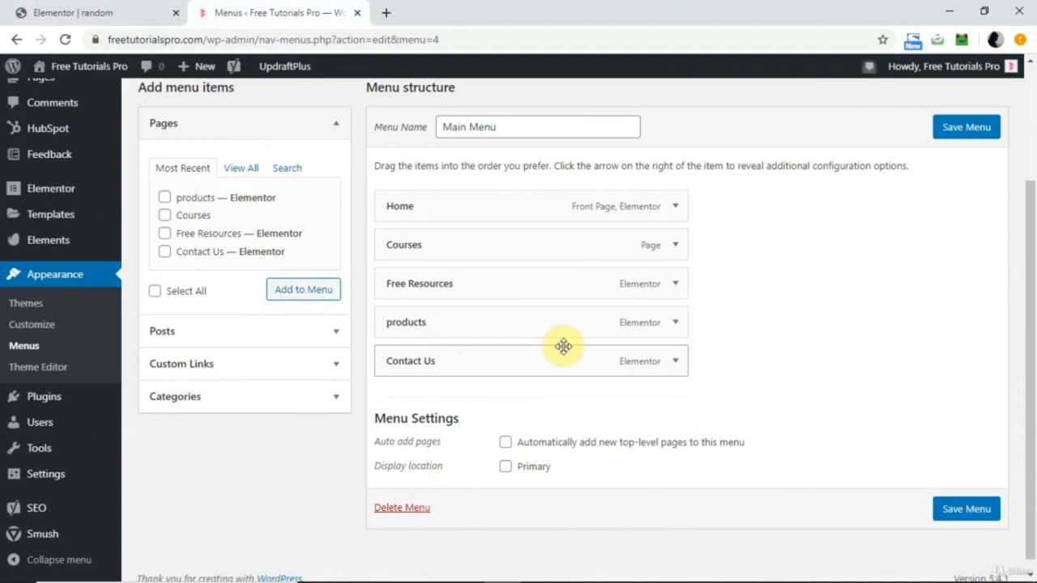
left_click(964, 138)
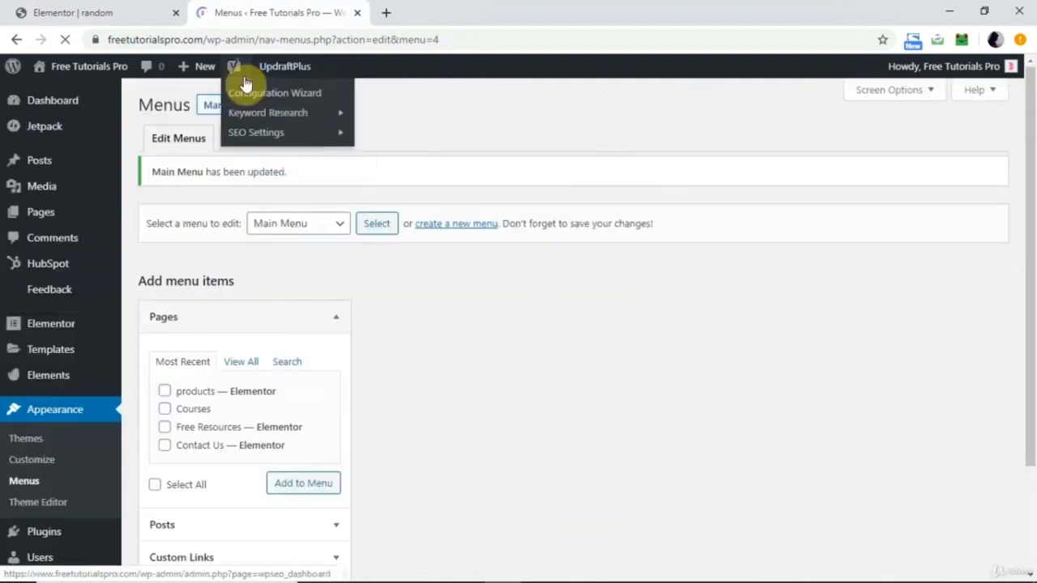
Reload the random header template in the Elementor tab and add a three-column section with its first column narrowed.
left_click(109, 15)
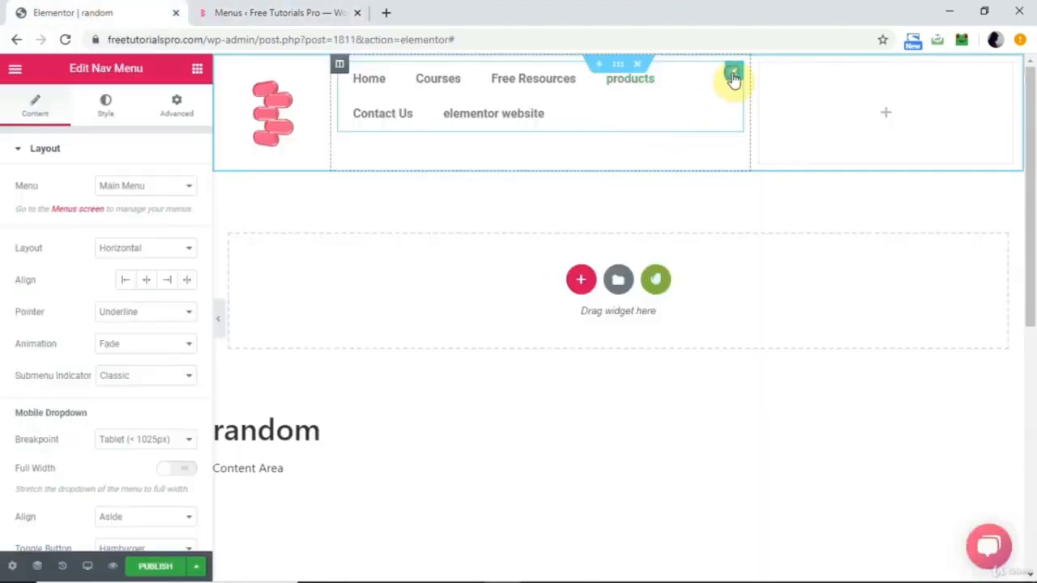
left_click(733, 77)
left_click(65, 39)
left_click(588, 126)
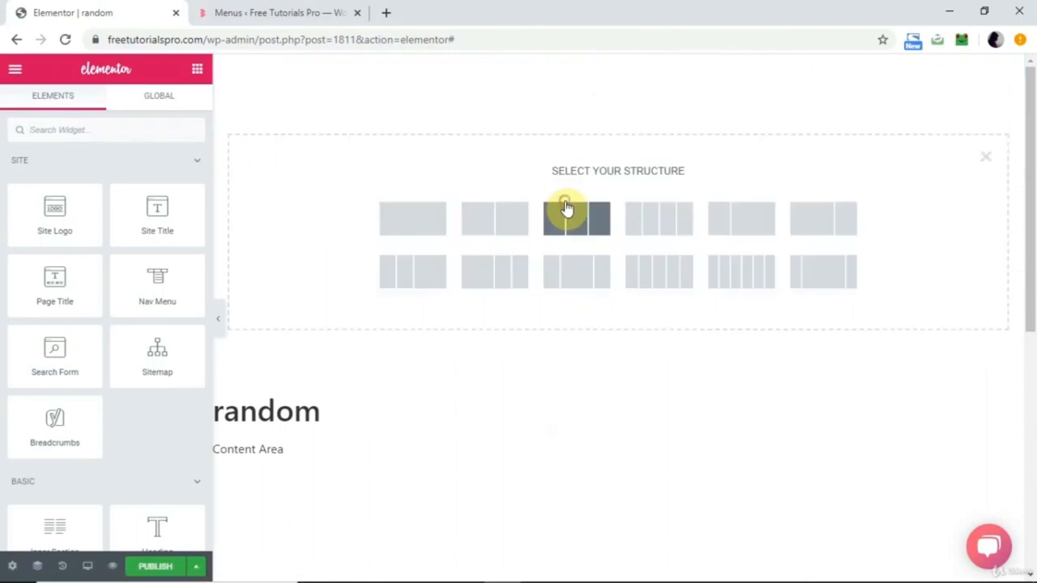
left_click(566, 209)
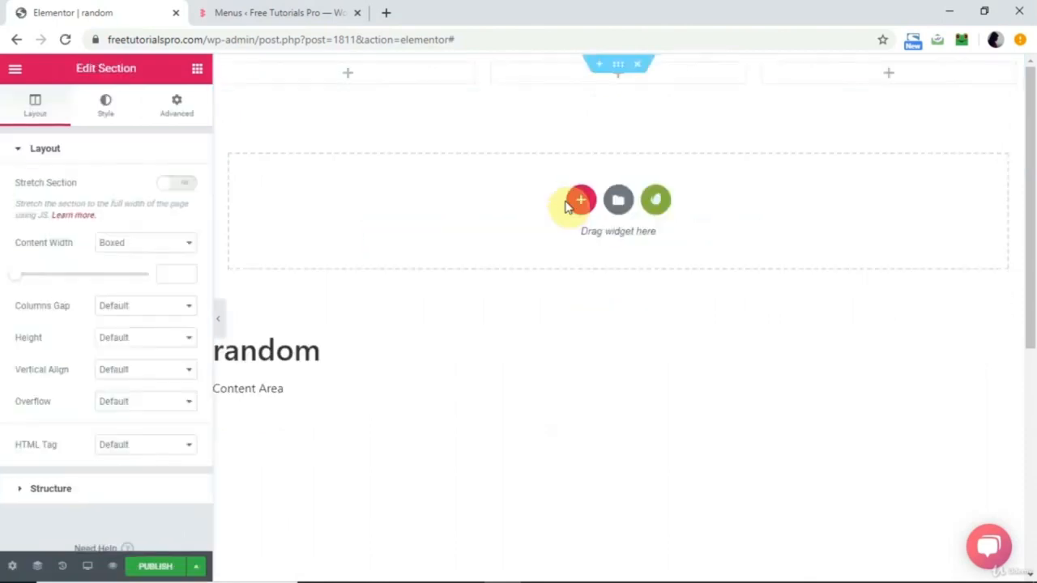
left_click_drag(481, 76, 335, 70)
Insert the Site Logo widget in the first column and the Nav Menu widget in the middle column.
left_click(280, 73)
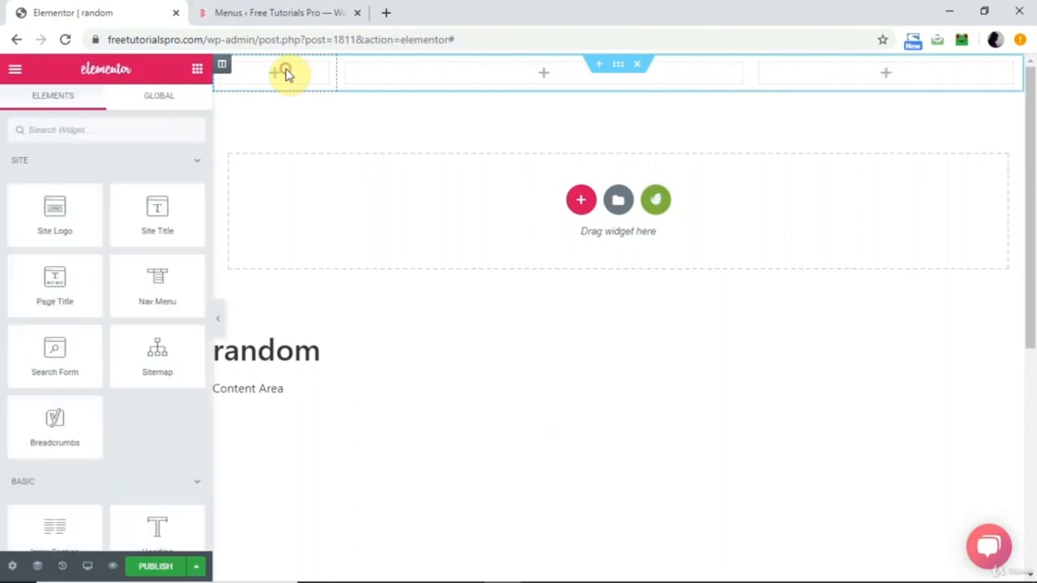
left_click_drag(70, 213, 296, 85)
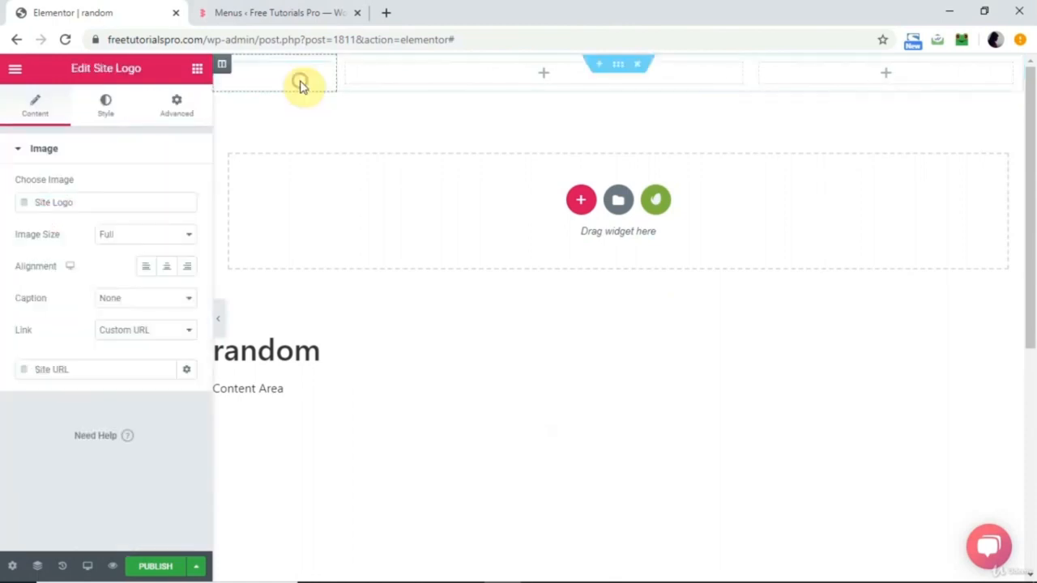
left_click(541, 115)
left_click_drag(157, 281, 511, 123)
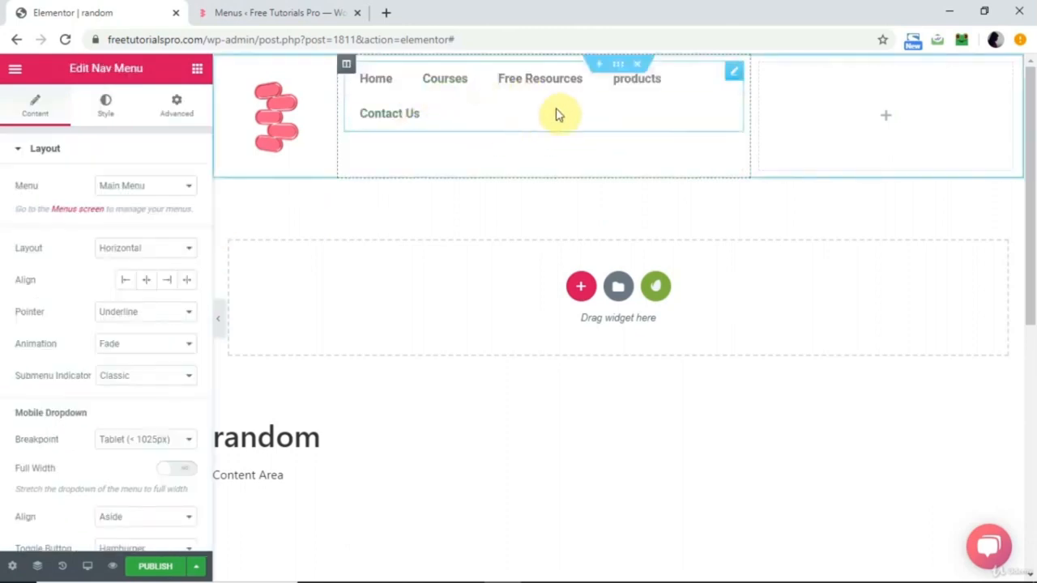
Widen the middle column on both sides so the menu items fit on one line beside a smaller logo.
left_click_drag(749, 116, 857, 112)
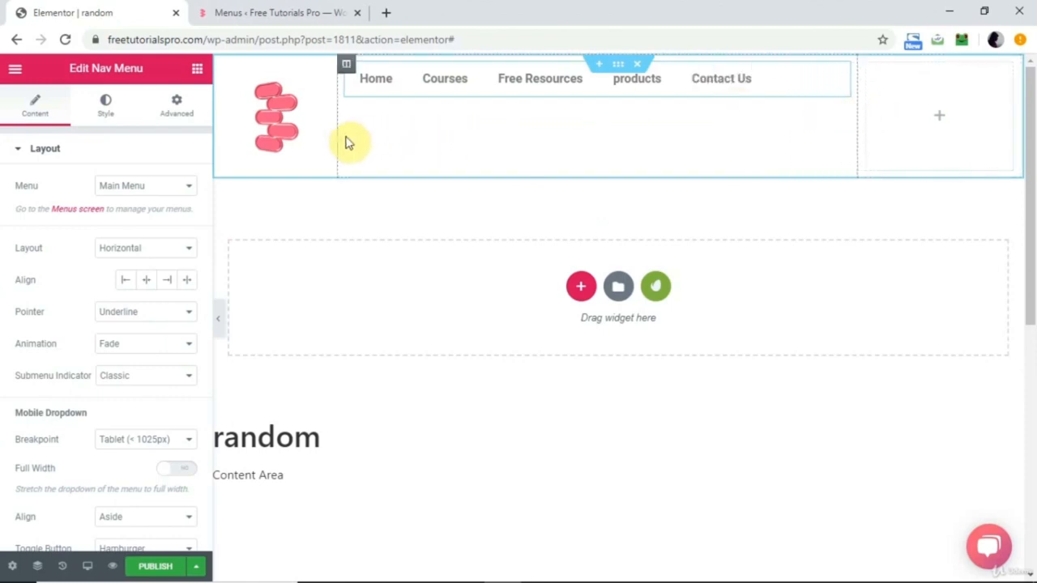
left_click_drag(336, 136, 273, 121)
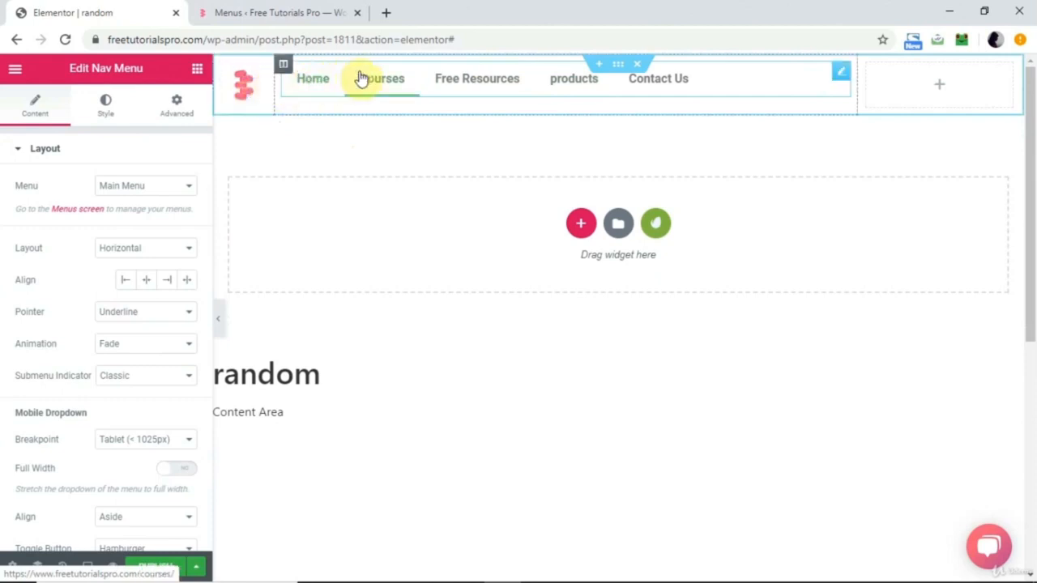
Set the header section's vertical alignment to Space Evenly and center the Nav Menu items horizontally.
left_click(618, 67)
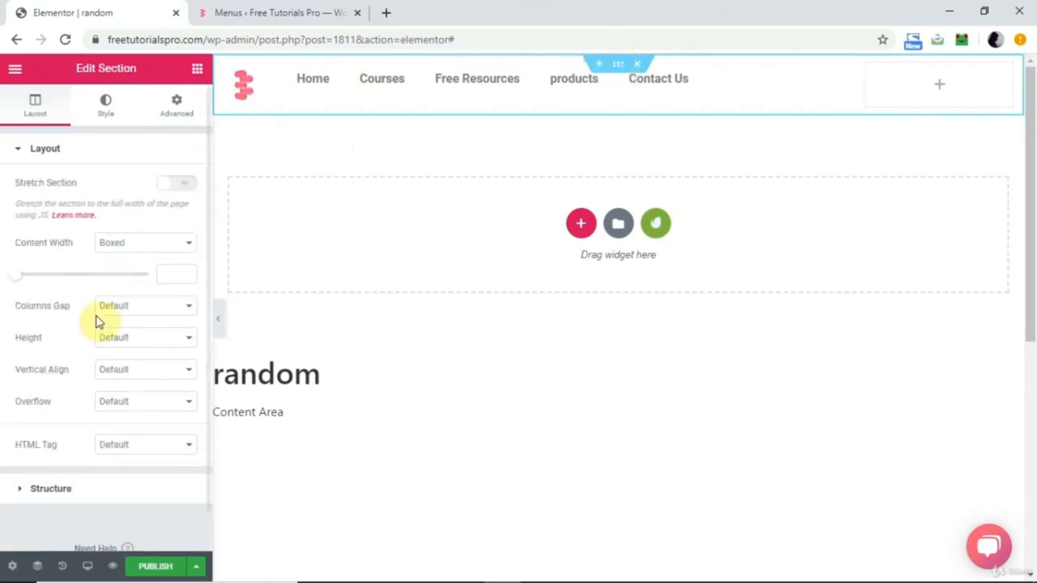
left_click(133, 373)
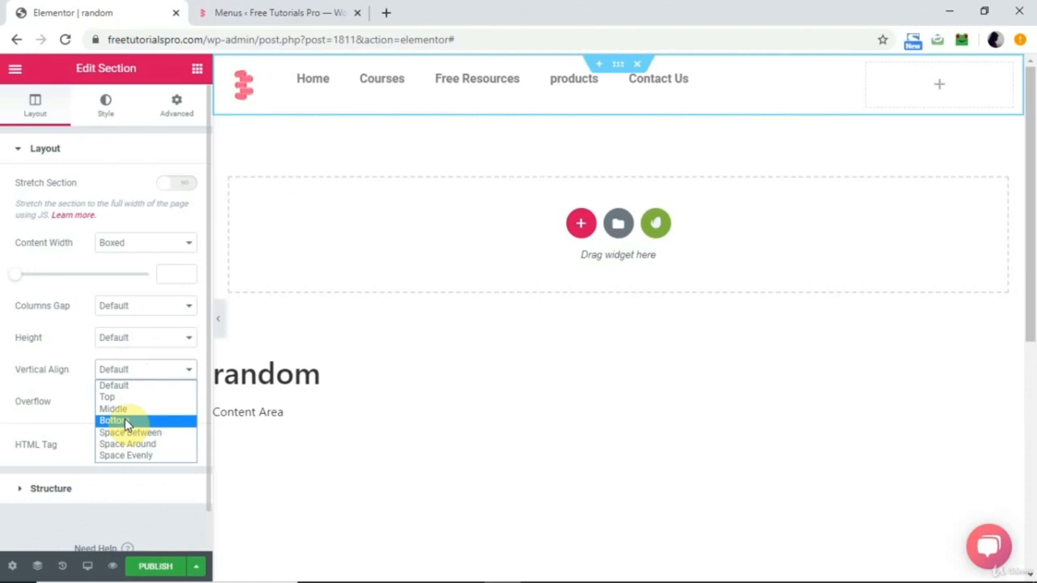
left_click(128, 460)
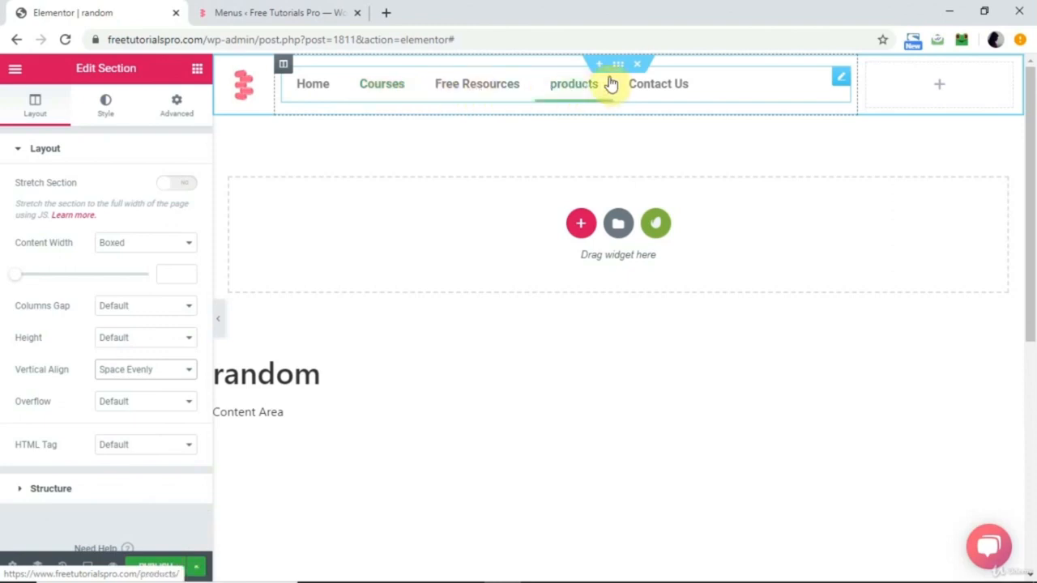
left_click(713, 86)
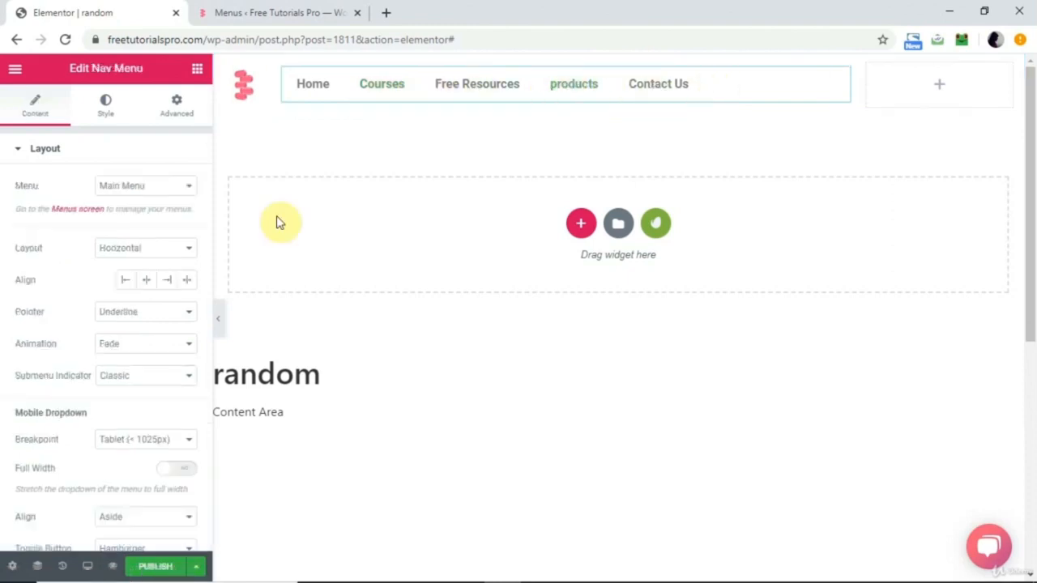
left_click(147, 282)
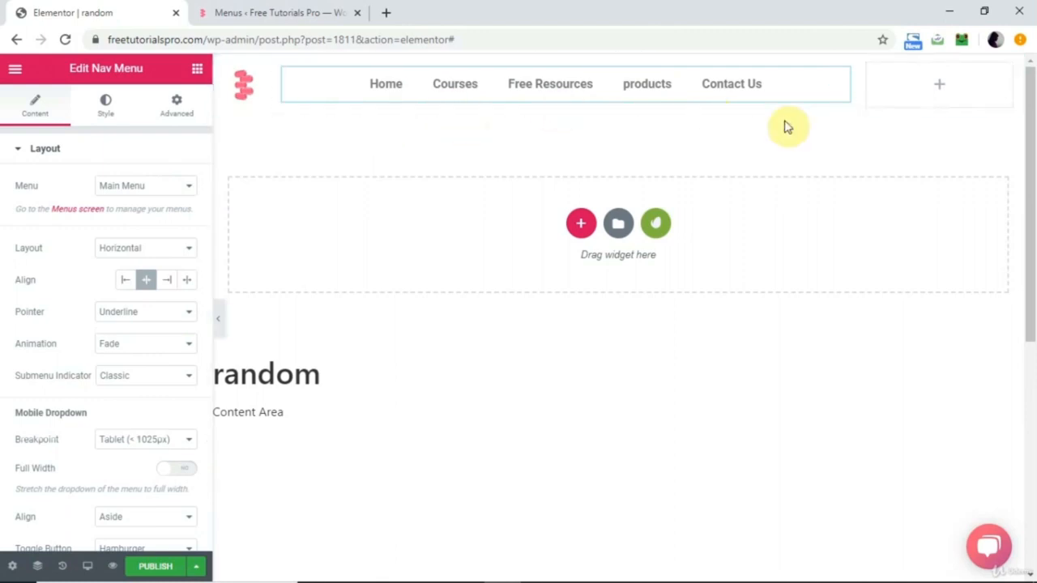
Add a Social Icons widget to the third header column and set its icon shape to Circle.
left_click(942, 89)
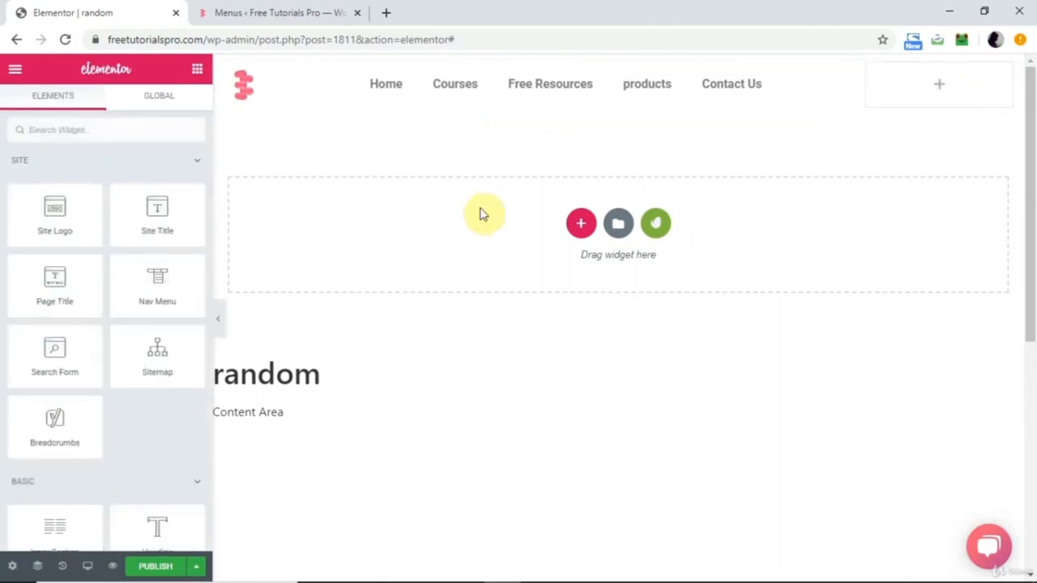
scroll(112, 434, "down", 5)
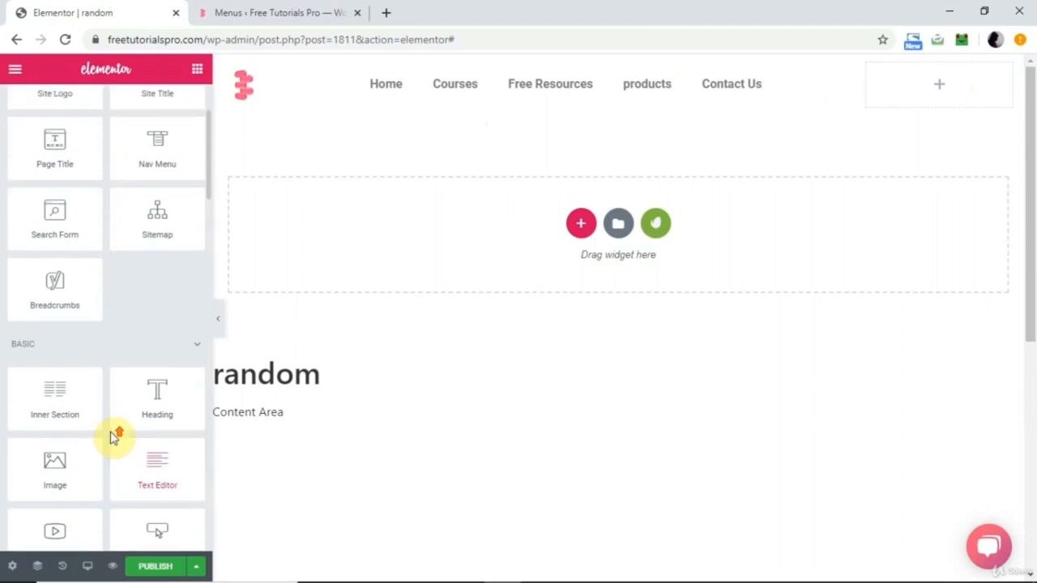
scroll(112, 438, "down", 8)
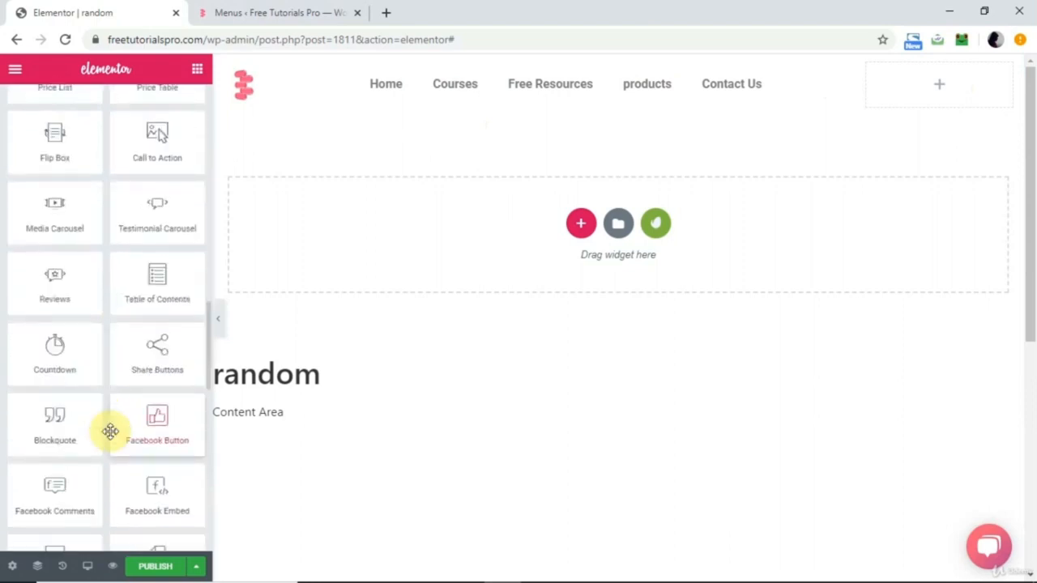
scroll(110, 431, "down", 10)
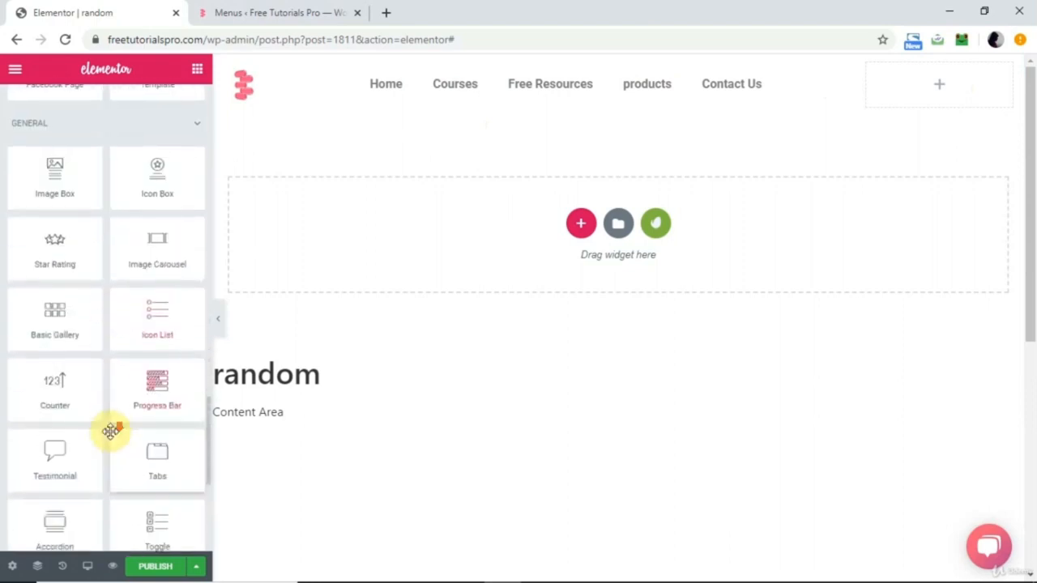
scroll(111, 431, "down", 2)
scroll(111, 431, "down", 1)
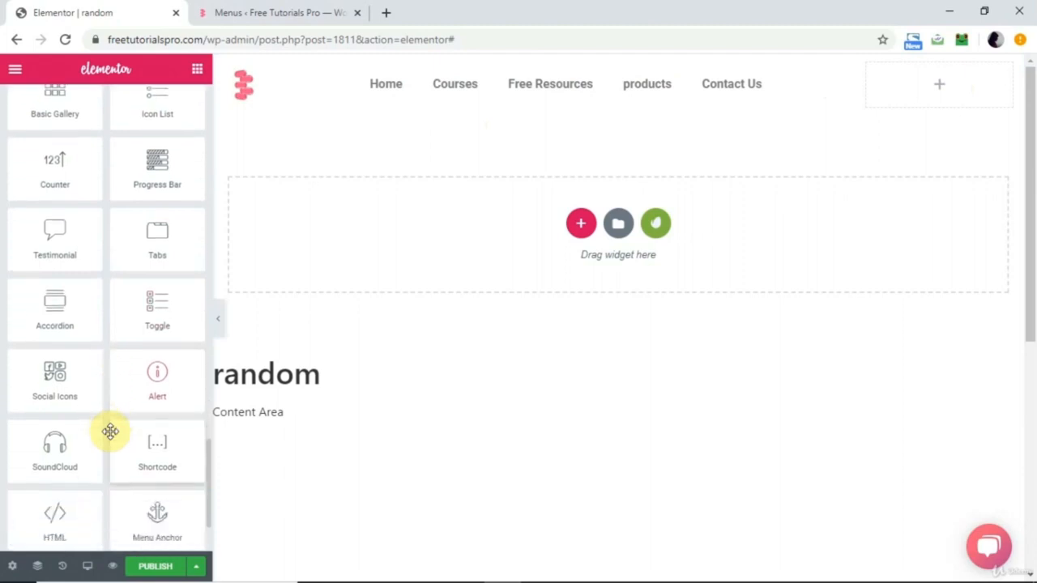
left_click_drag(63, 378, 937, 96)
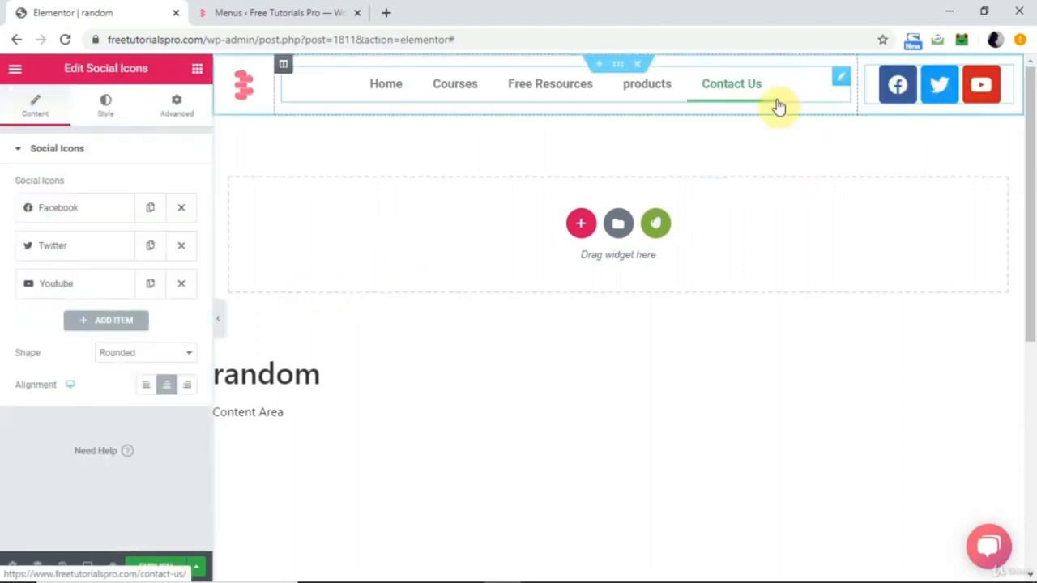
left_click(136, 358)
left_click(114, 395)
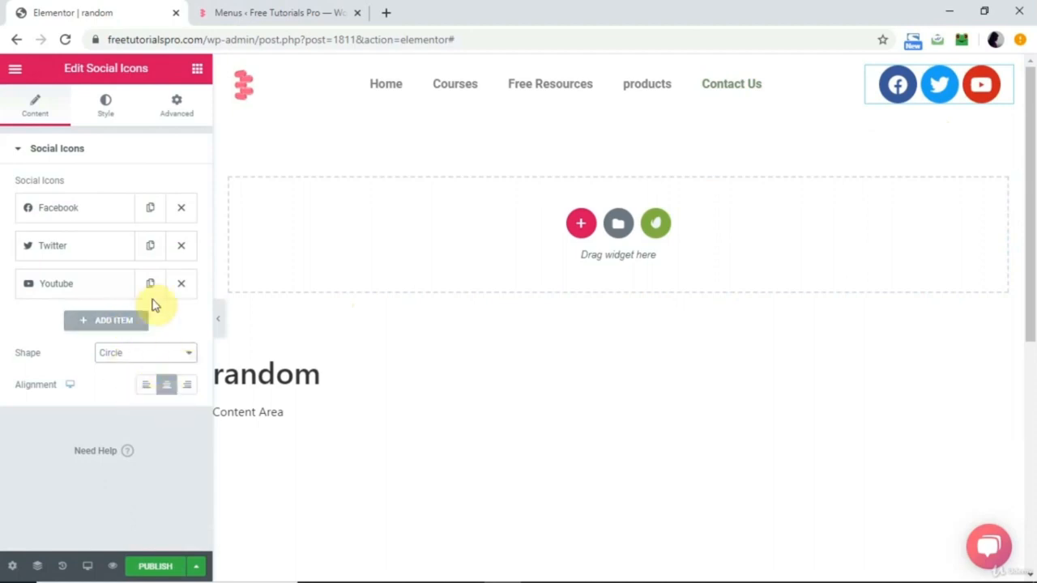
Give the social icons a custom primary color of #E96666 and set their icon size to 16.
left_click(107, 113)
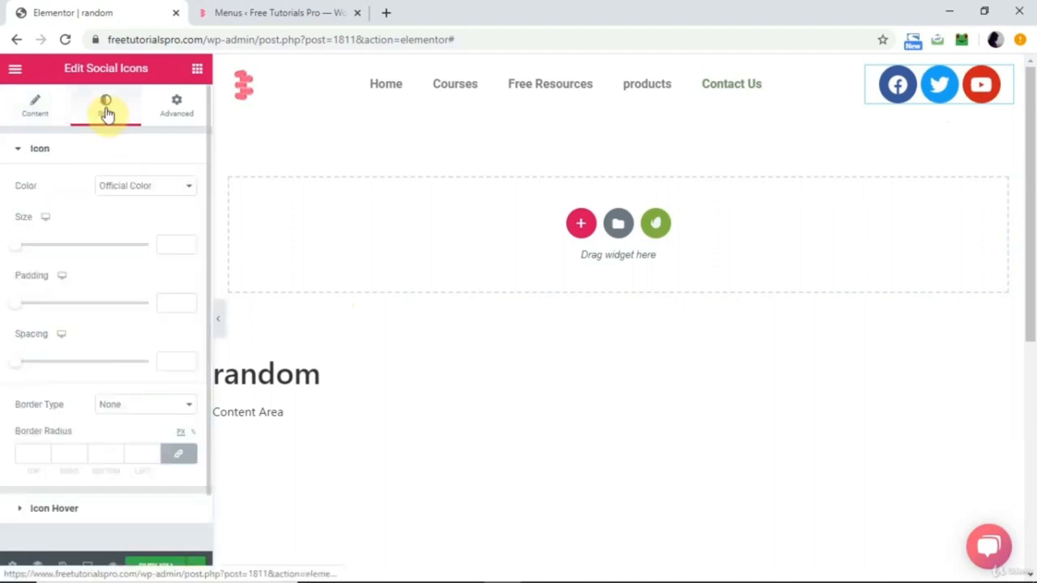
left_click(178, 186)
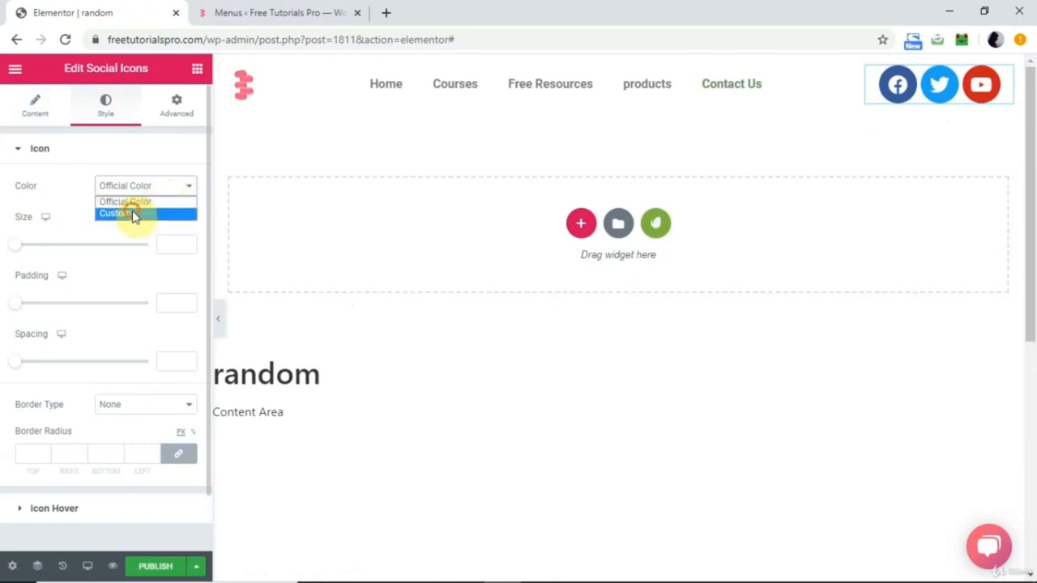
left_click(134, 213)
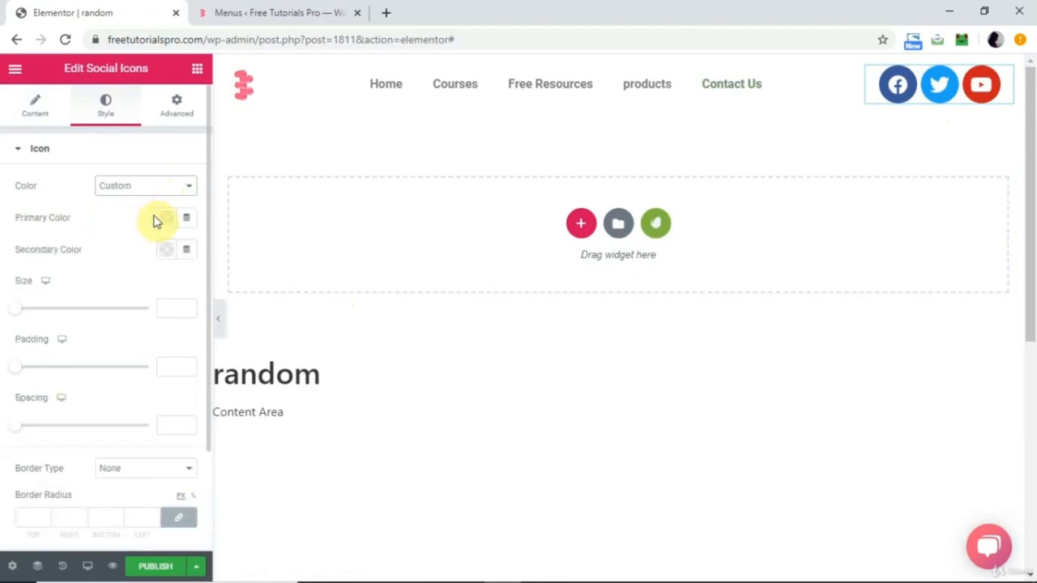
left_click(170, 223)
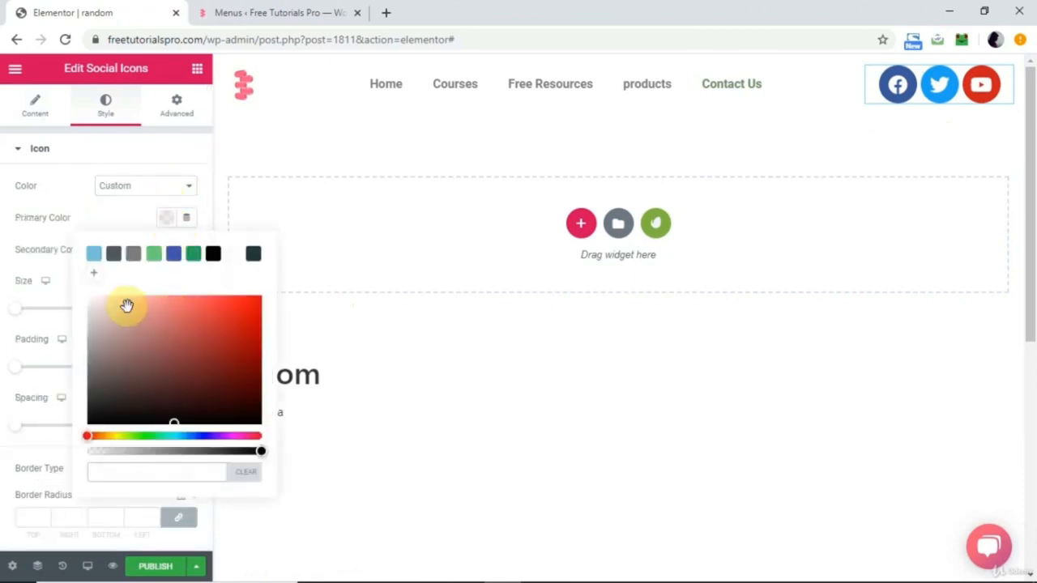
left_click(185, 306)
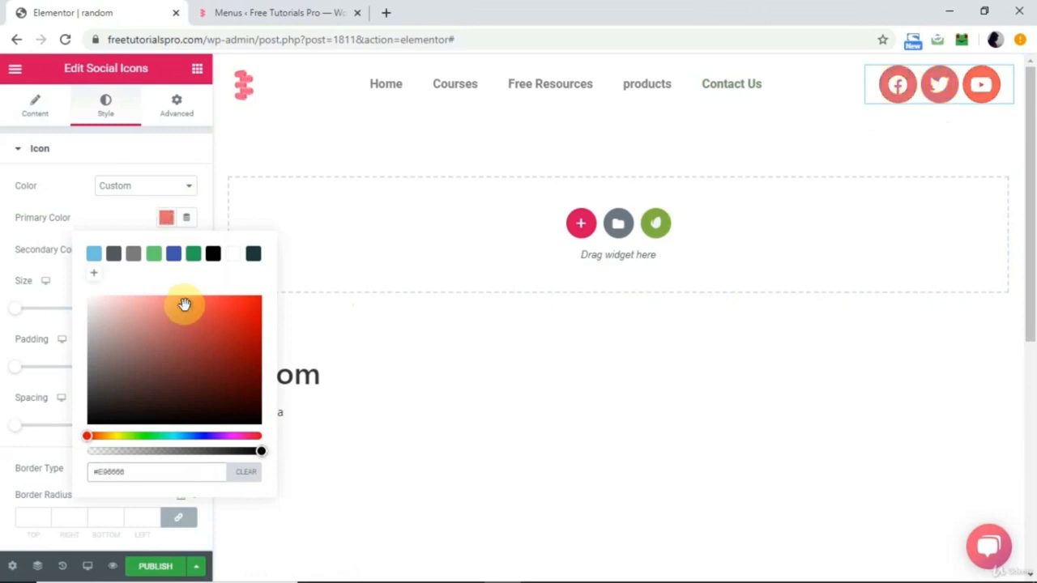
left_click(110, 215)
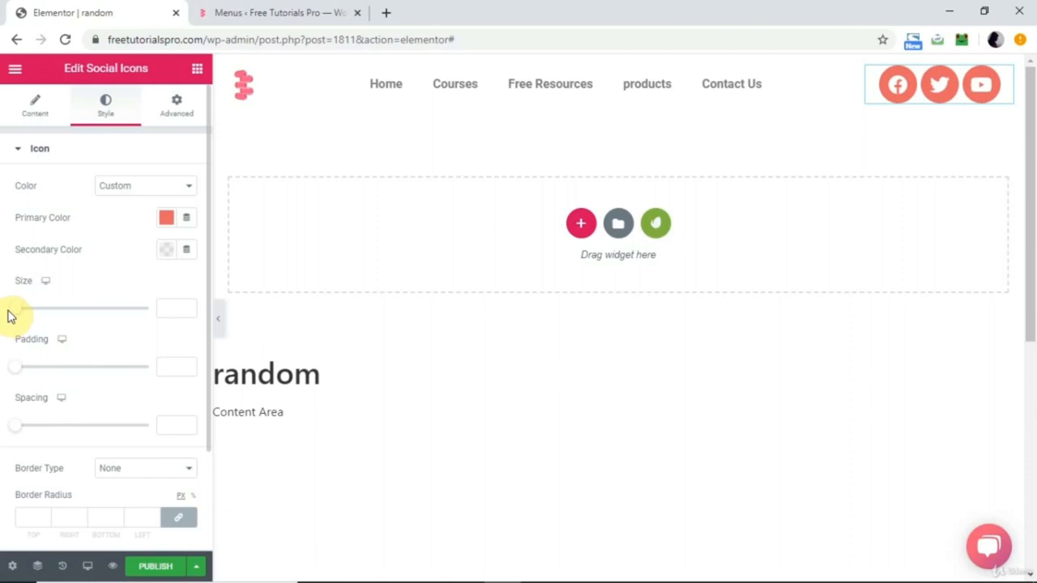
left_click_drag(18, 314, 19, 312)
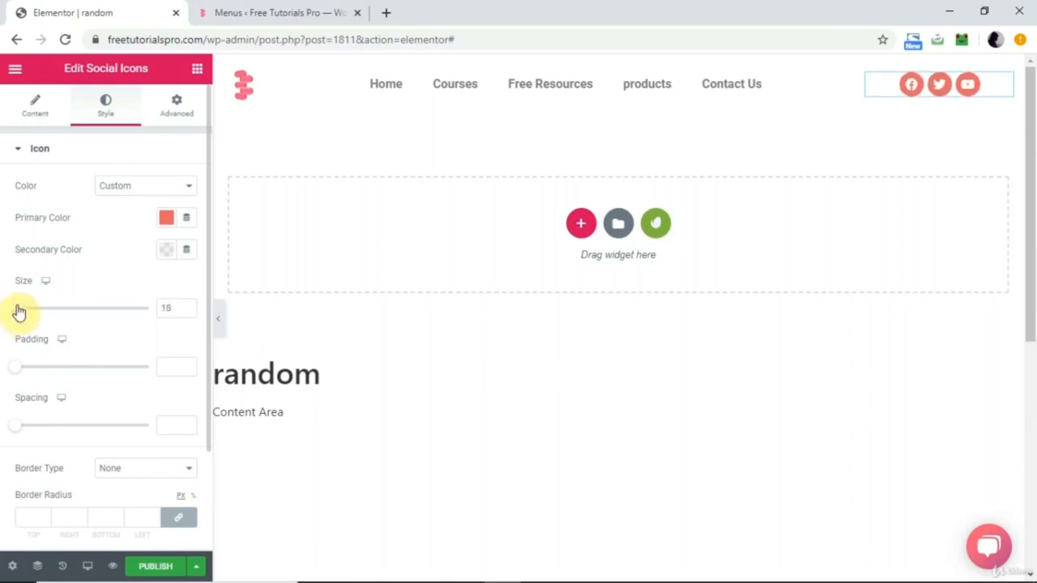
Add a fourth item to the social icons and set its icon to Linkedin from the icon library.
left_click(27, 103)
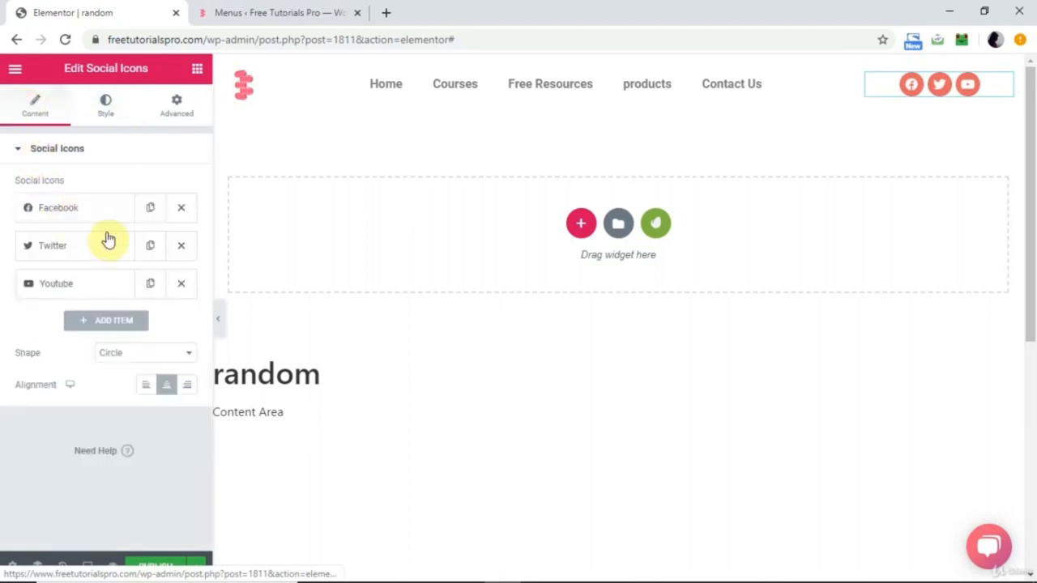
left_click(106, 322)
mouse_move(100, 366)
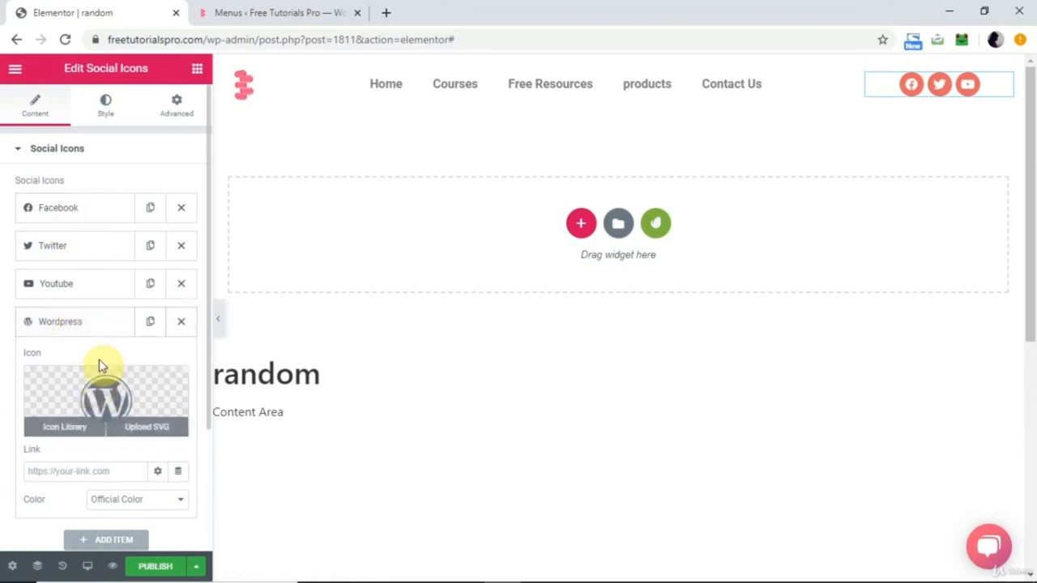
left_click(95, 393)
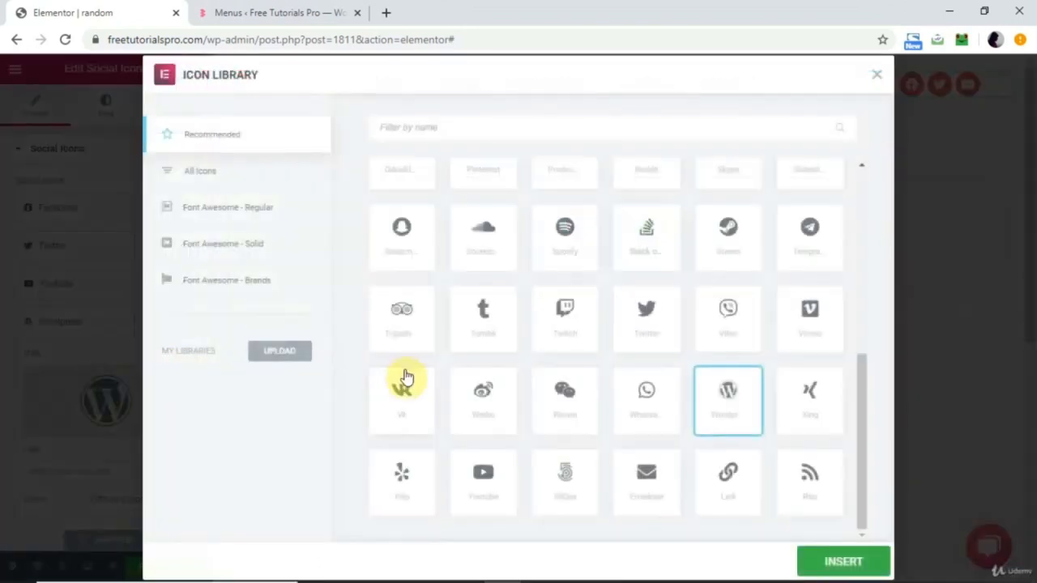
type("linked")
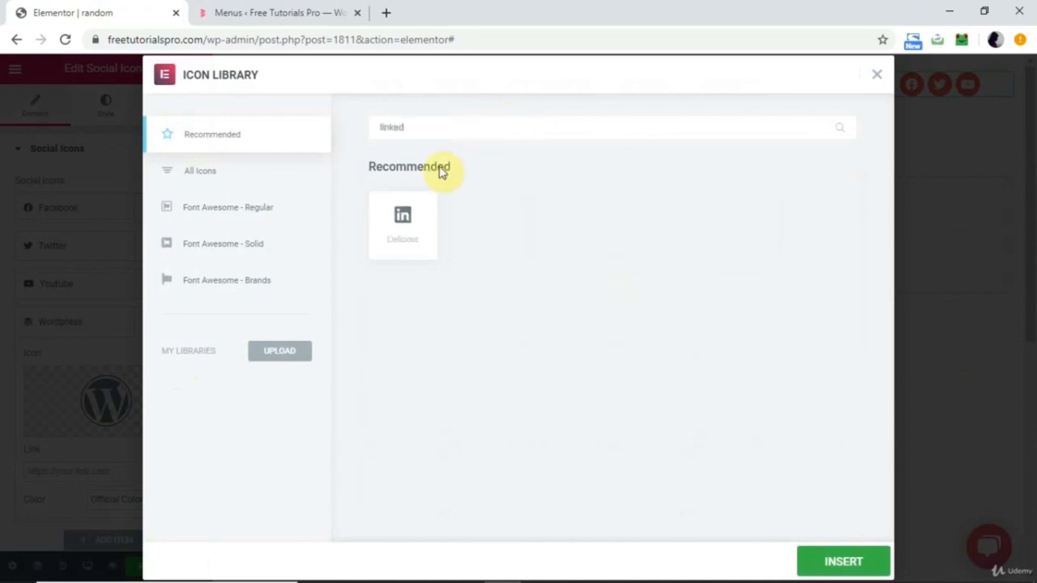
left_click(400, 222)
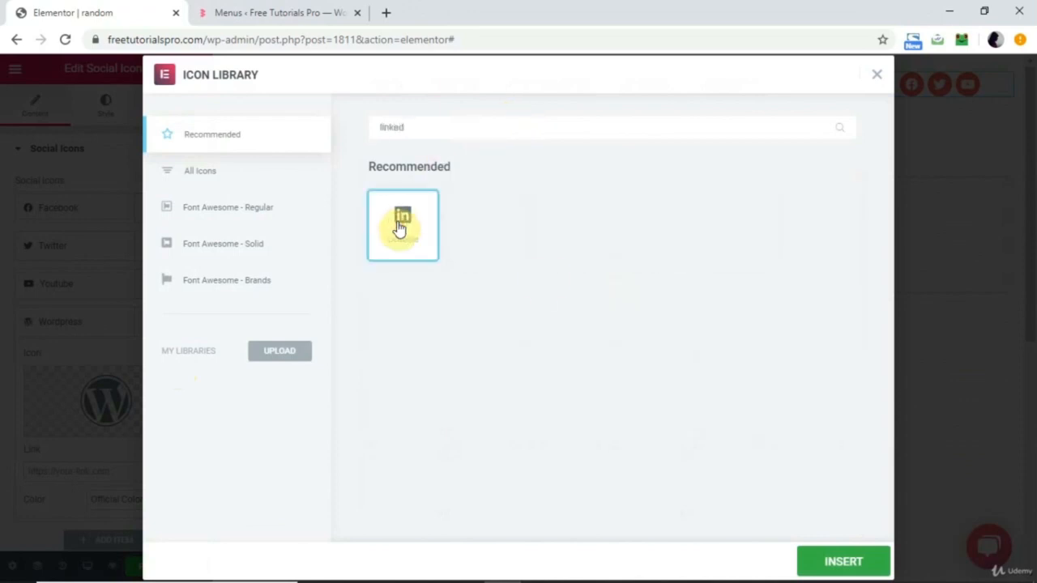
left_click(843, 562)
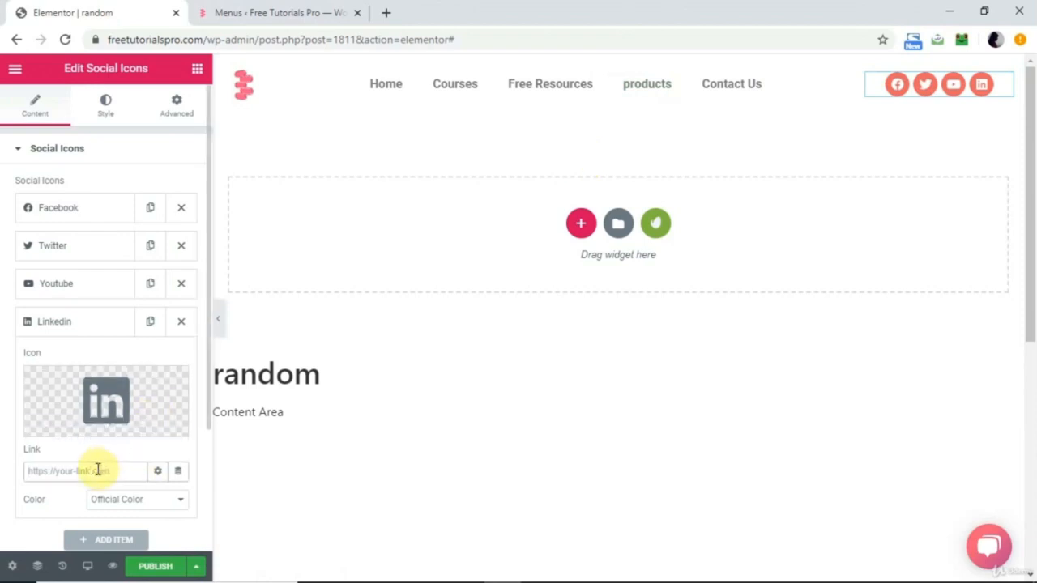
Examine the link and color settings of the Youtube, Twitter and Facebook icon items.
left_click(97, 285)
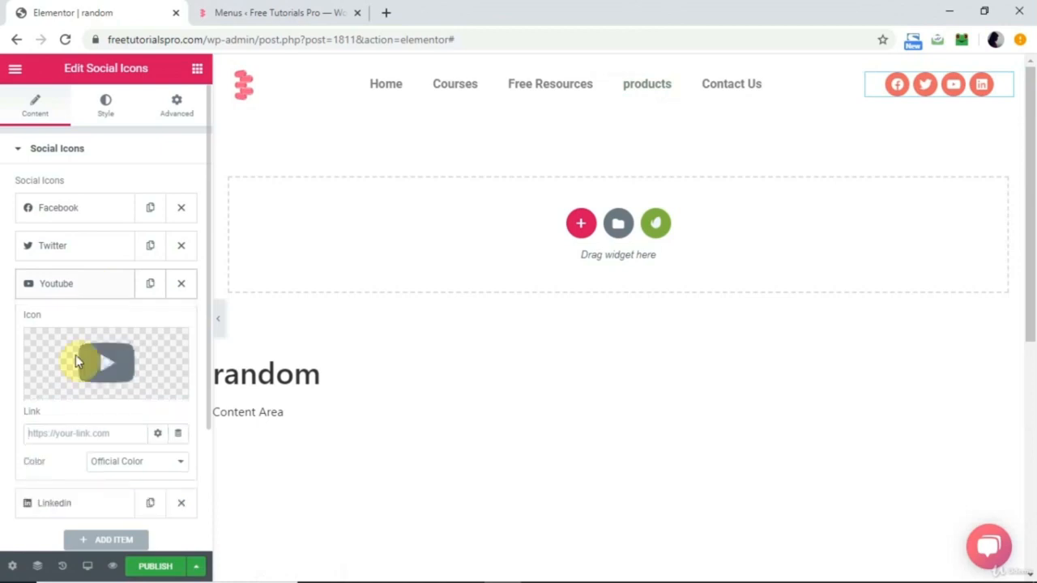
left_click(68, 248)
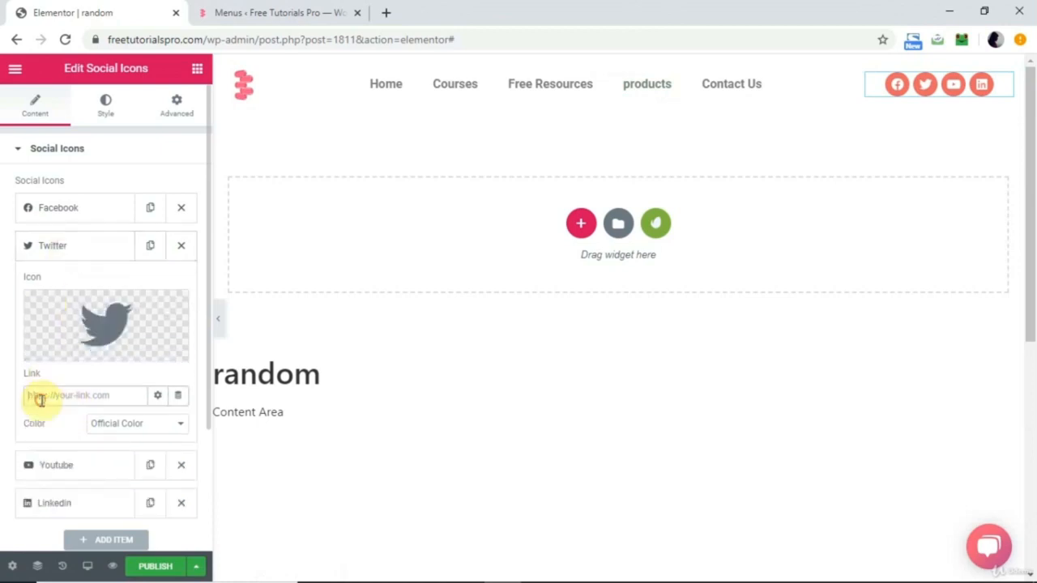
left_click(71, 204)
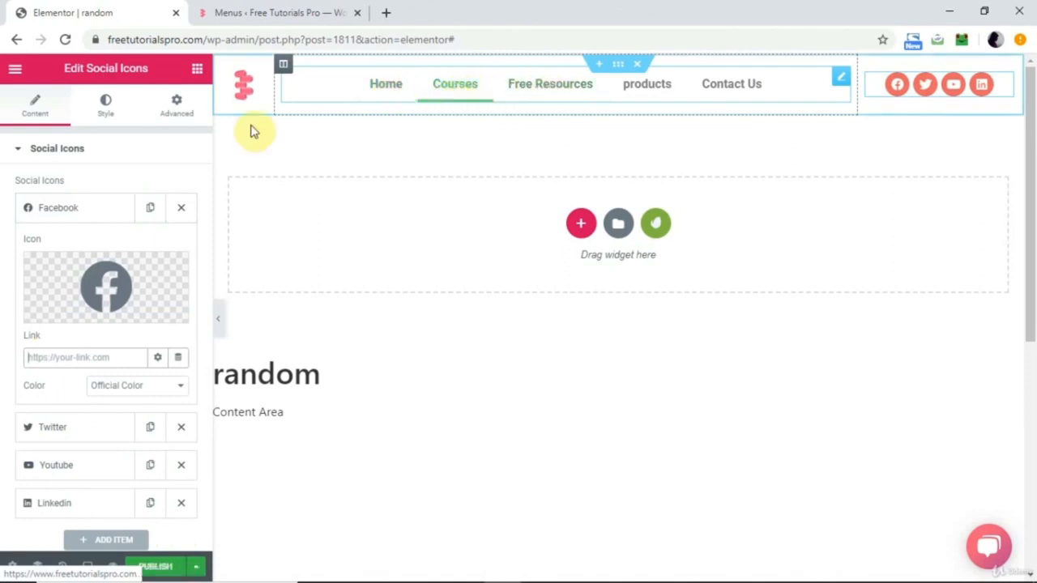
Copy the social icons' primary color #E96666 and apply it as the navigation menu's hover text color.
left_click(106, 109)
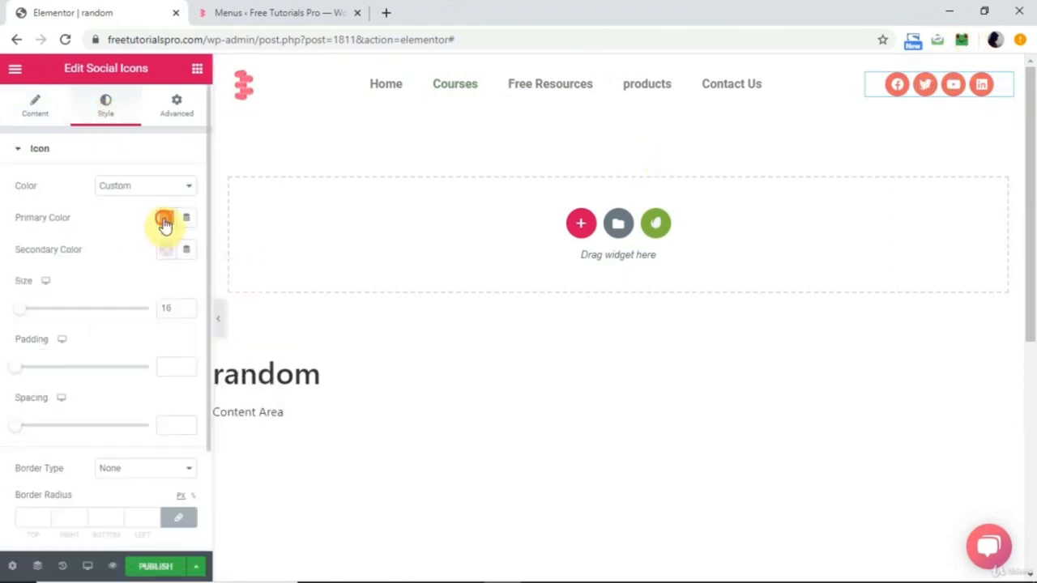
left_click(165, 221)
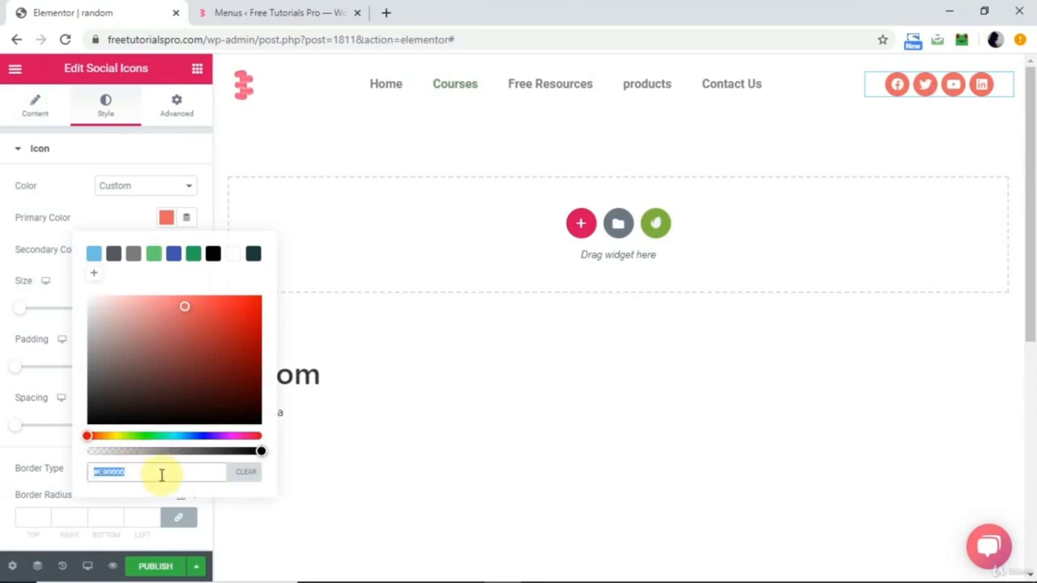
left_click(556, 89)
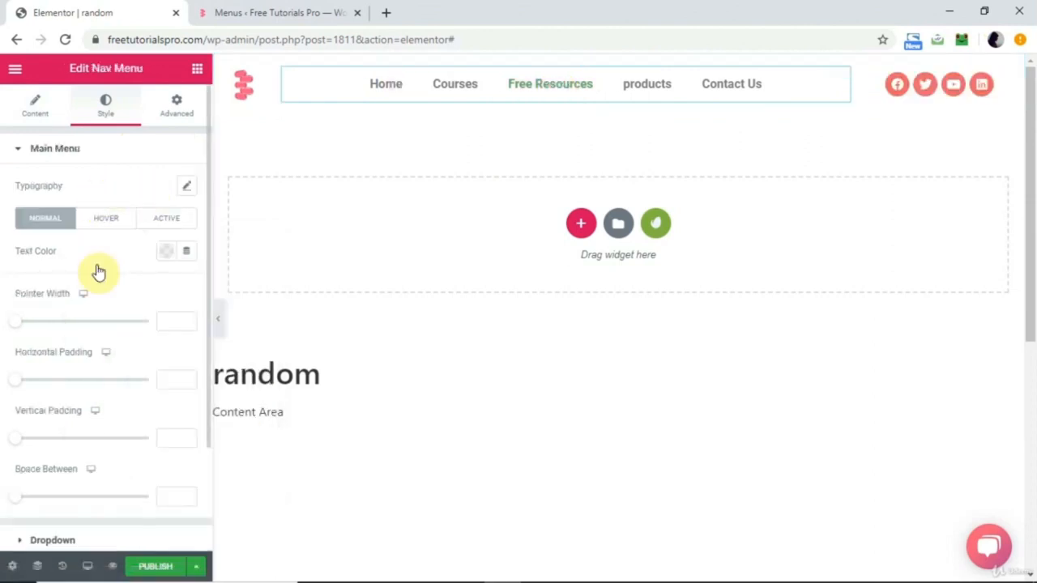
left_click(105, 227)
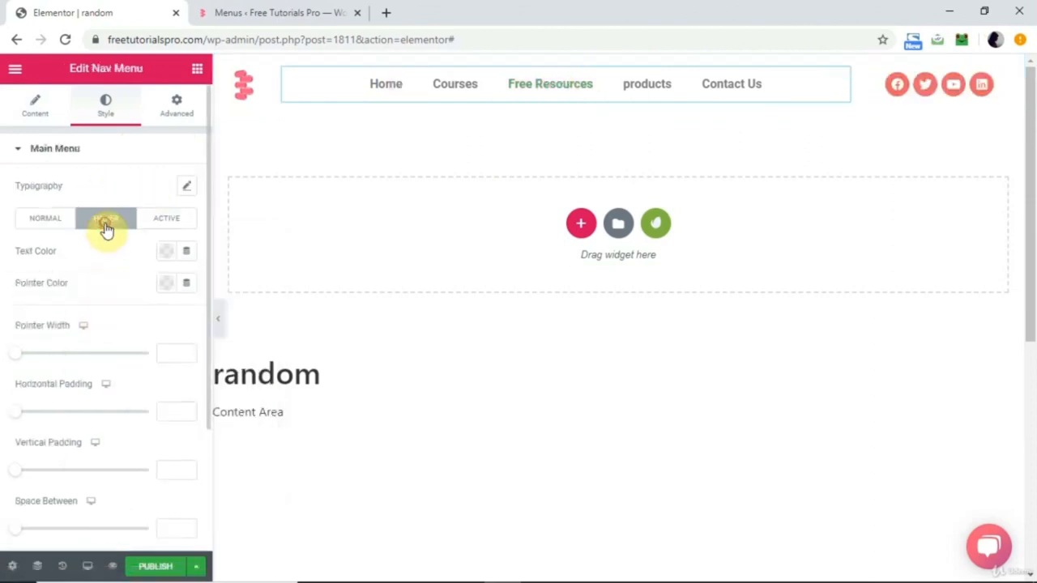
left_click(167, 255)
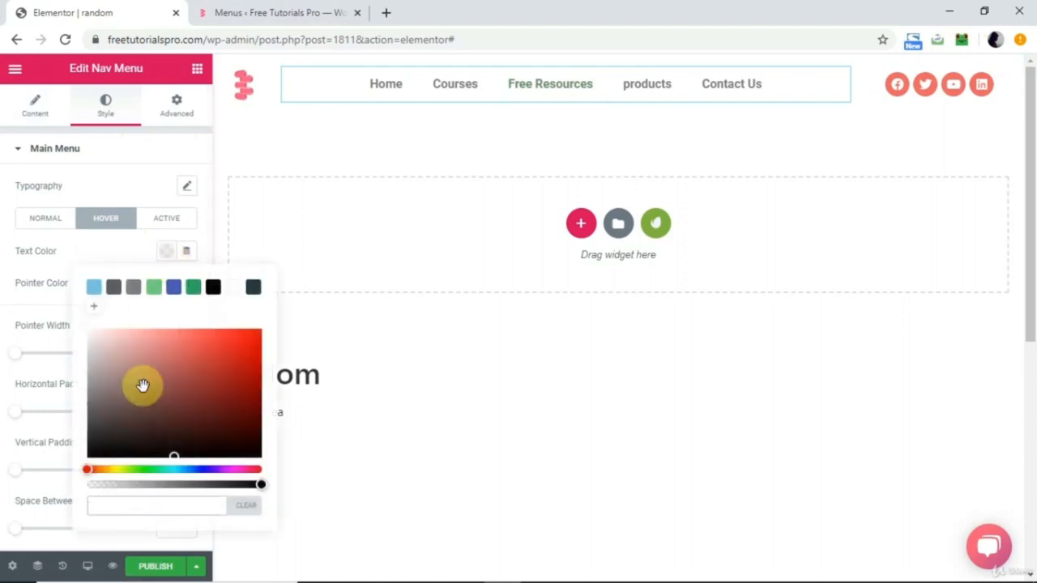
left_click(114, 255)
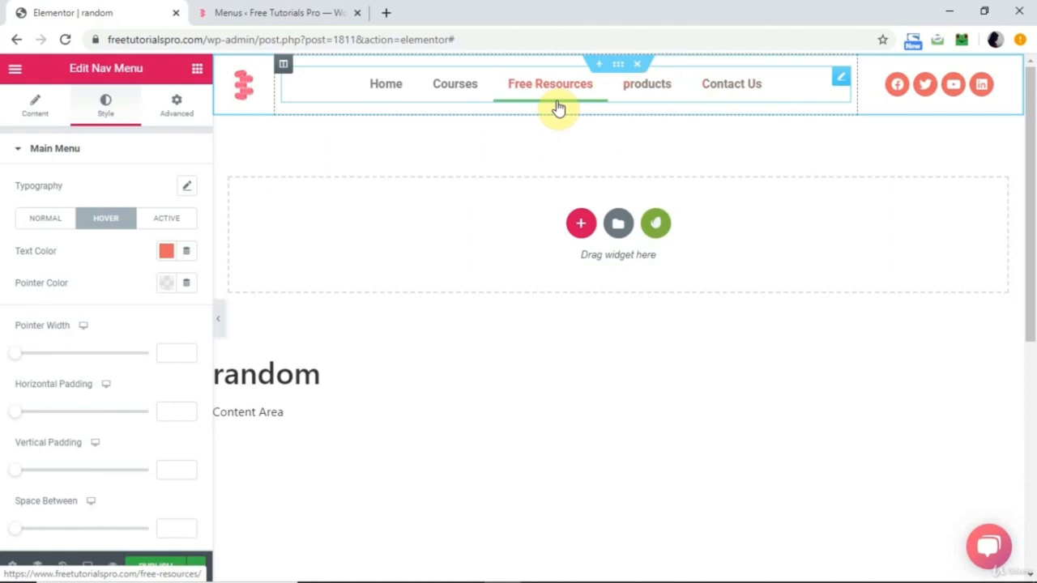
Set the navigation menu's hover pointer color to the same #E96666.
left_click(165, 285)
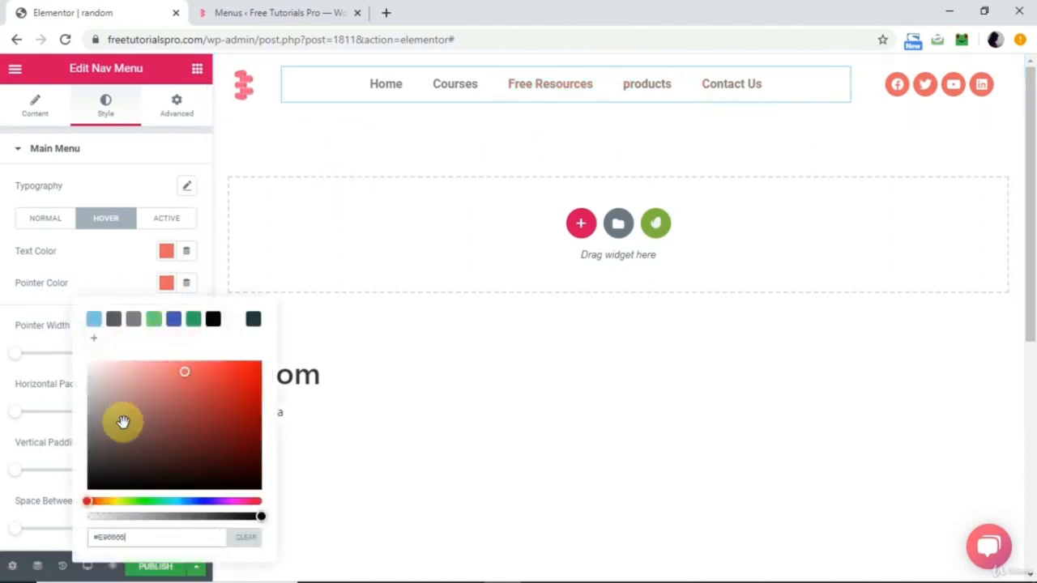
left_click(105, 243)
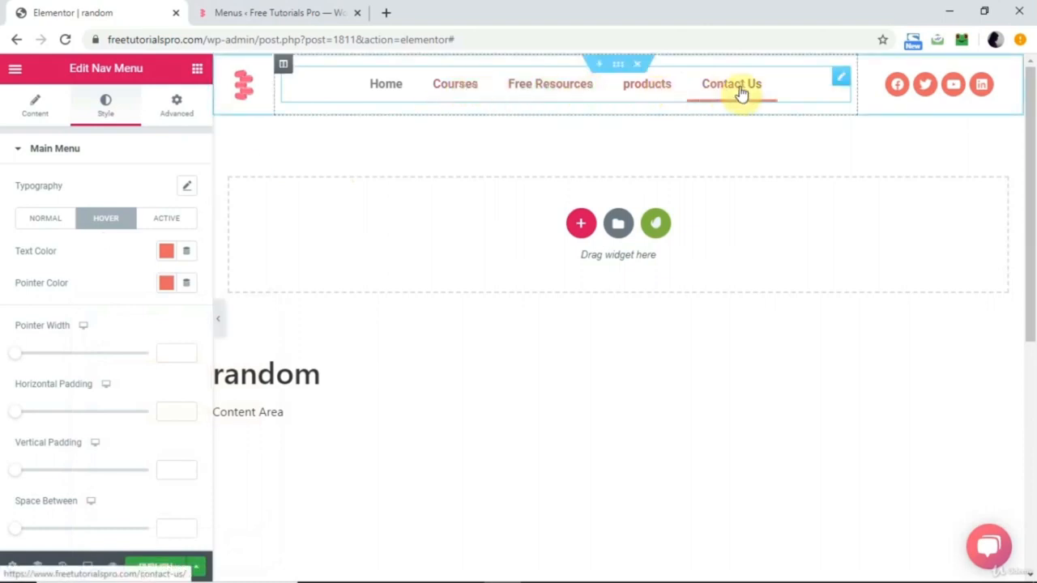
scroll(104, 377, "down", 2)
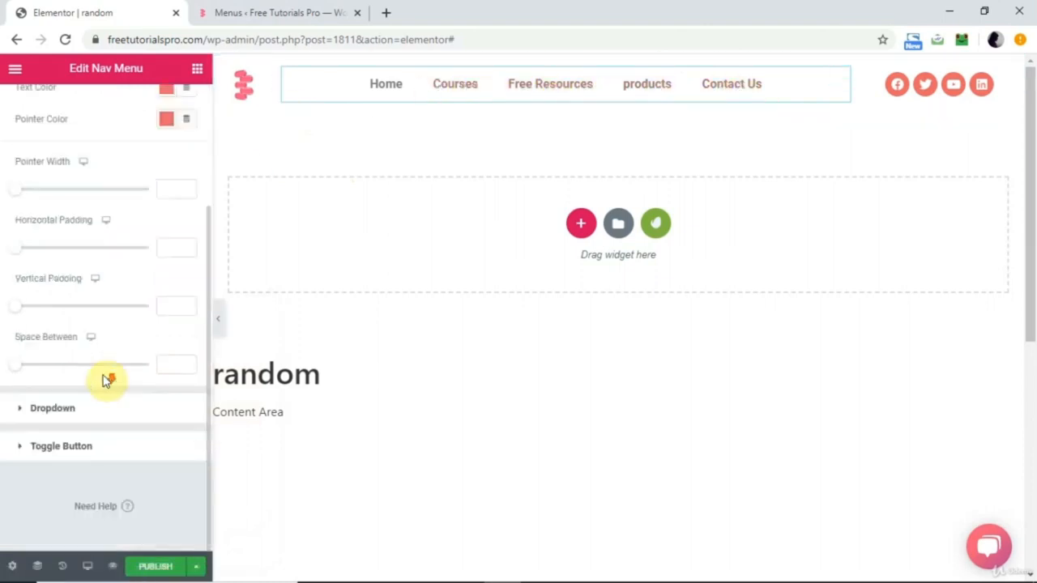
scroll(103, 378, "up", 2)
Try the Framed pointer style on the navigation menu, and set the pointer to None.
left_click(34, 105)
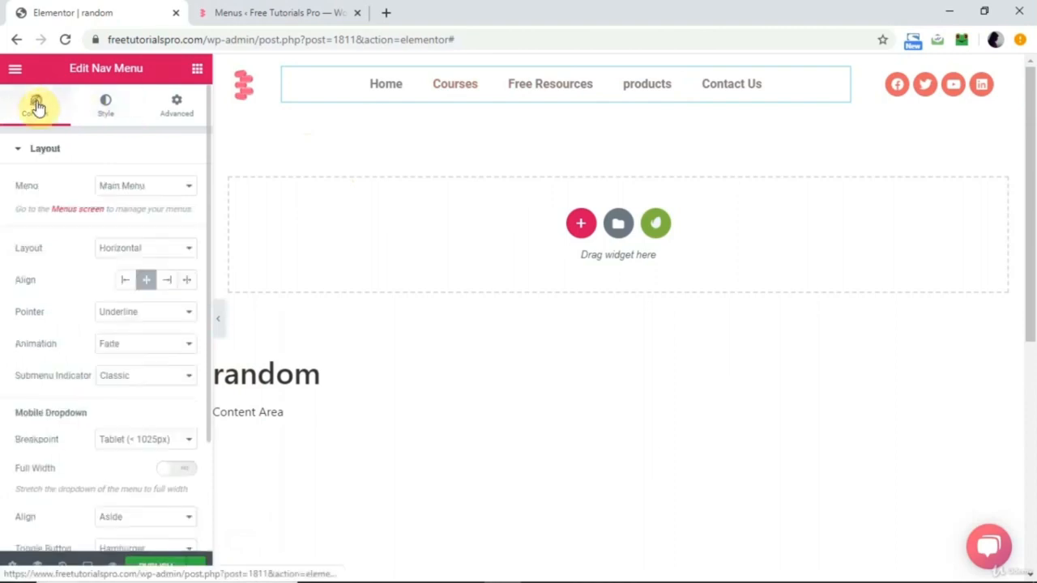
left_click(136, 317)
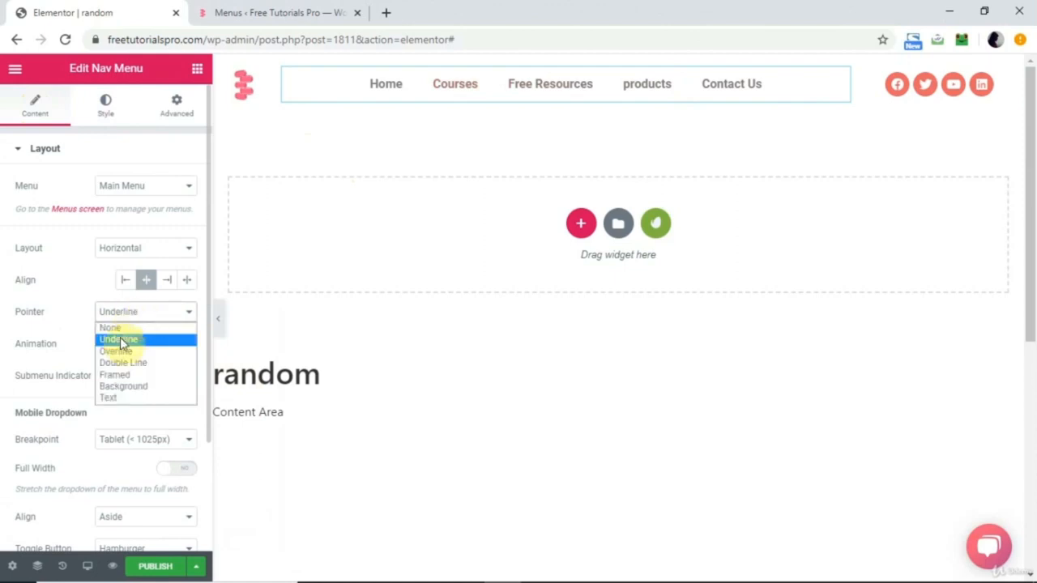
left_click(117, 379)
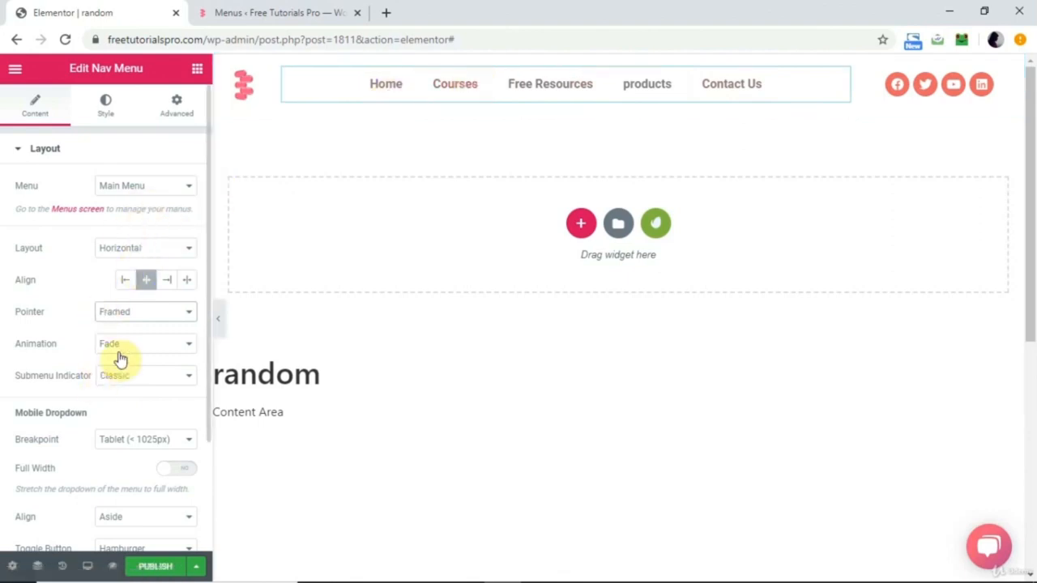
left_click(164, 311)
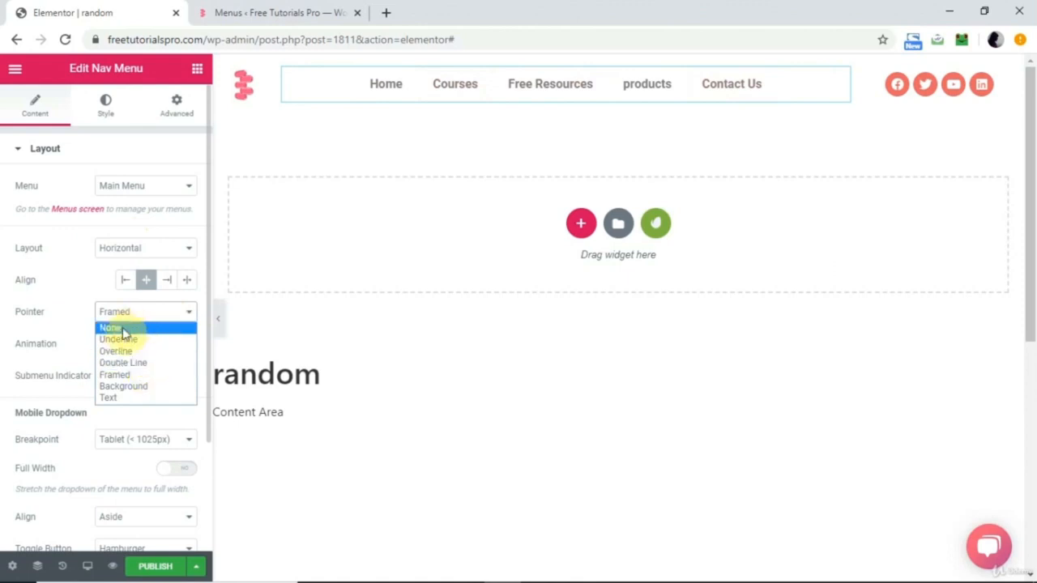
left_click(122, 328)
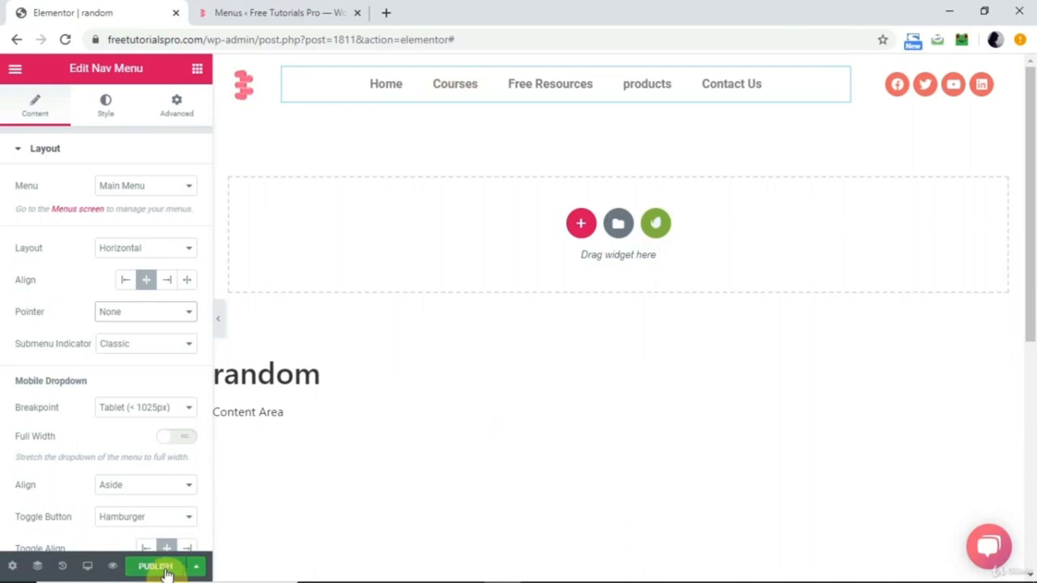
Add a display condition for the header template that includes Singular, covering All Singular.
left_click(195, 566)
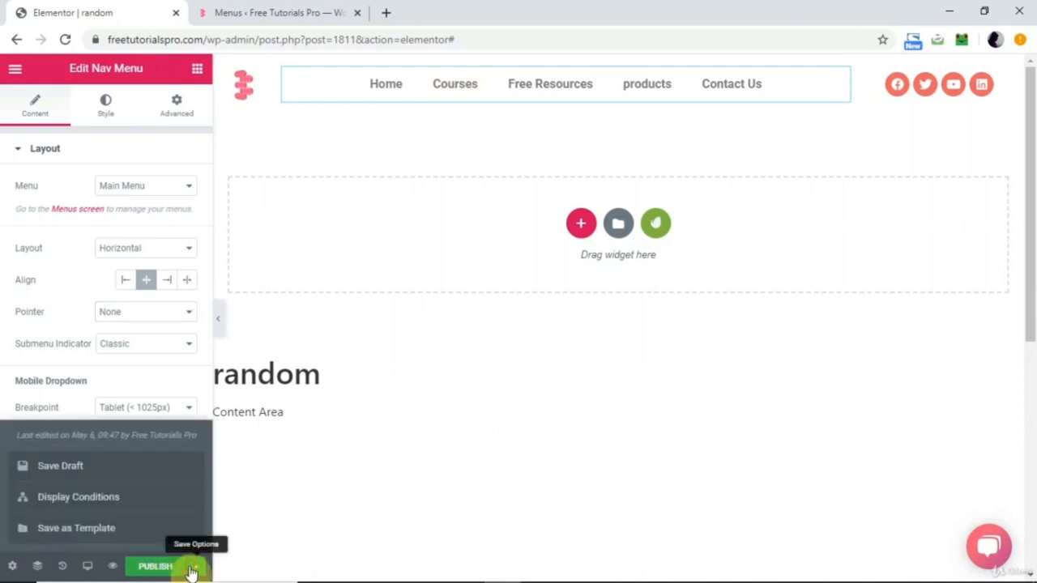
left_click(94, 500)
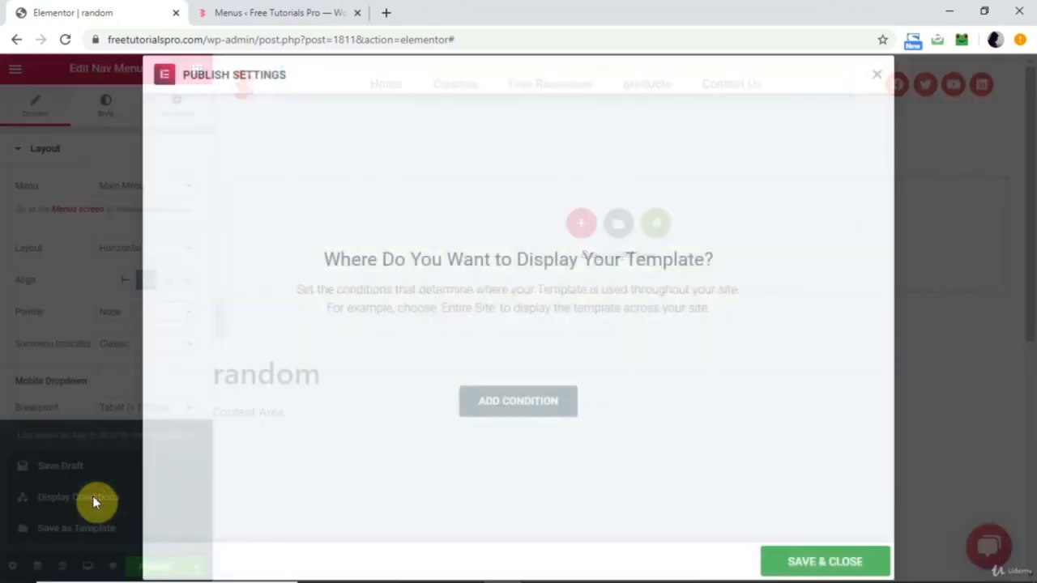
left_click(505, 414)
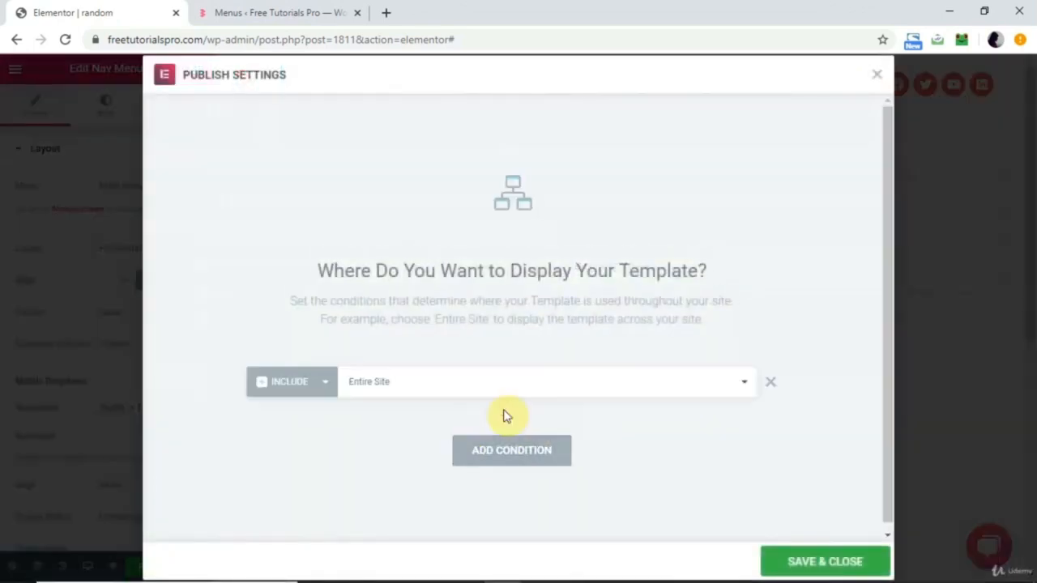
left_click(413, 383)
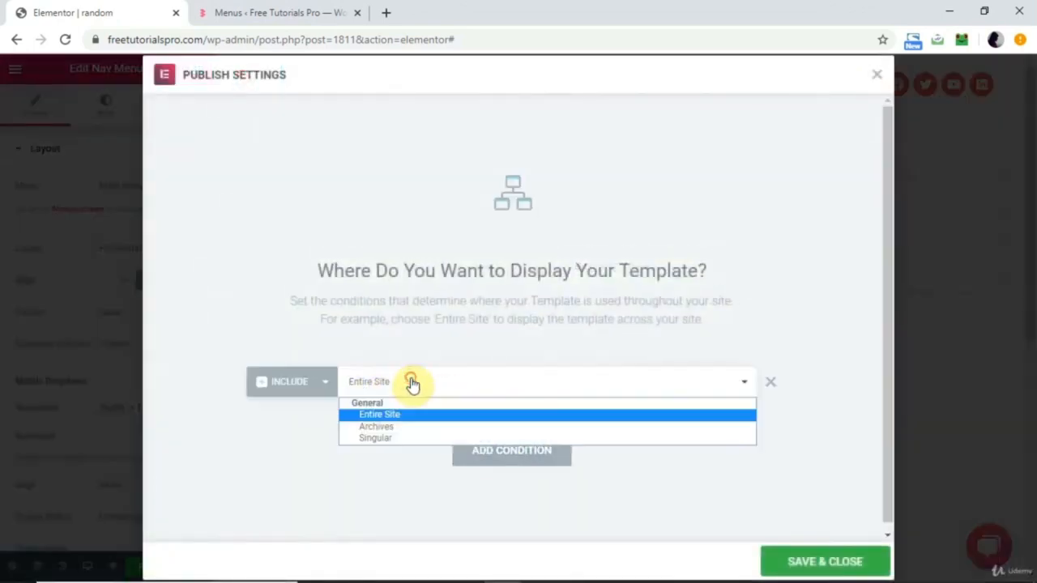
left_click(386, 441)
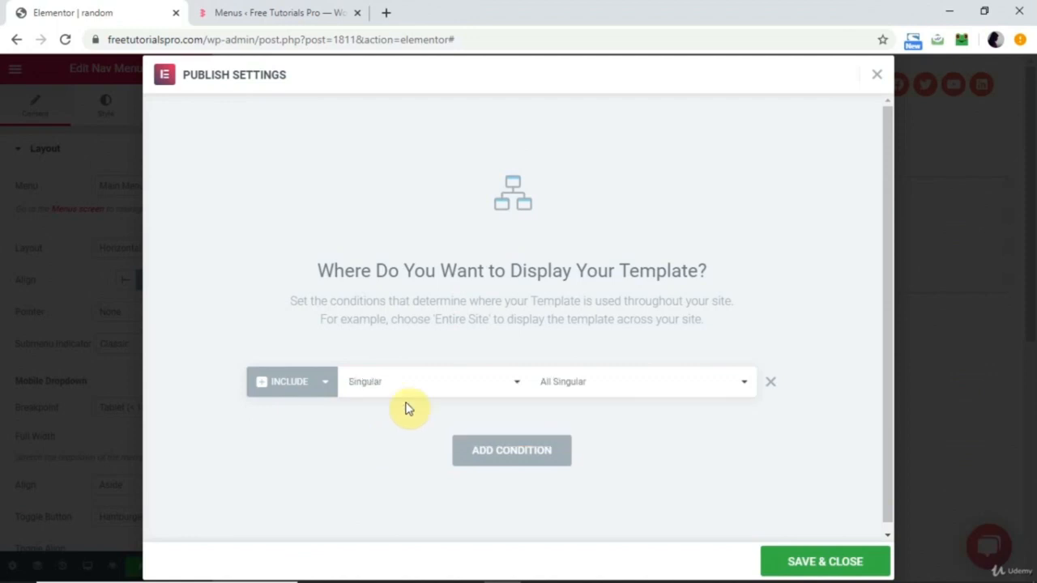
Narrow the header template's display condition to Singular, Pages, Home, and save the publish settings.
left_click(617, 388)
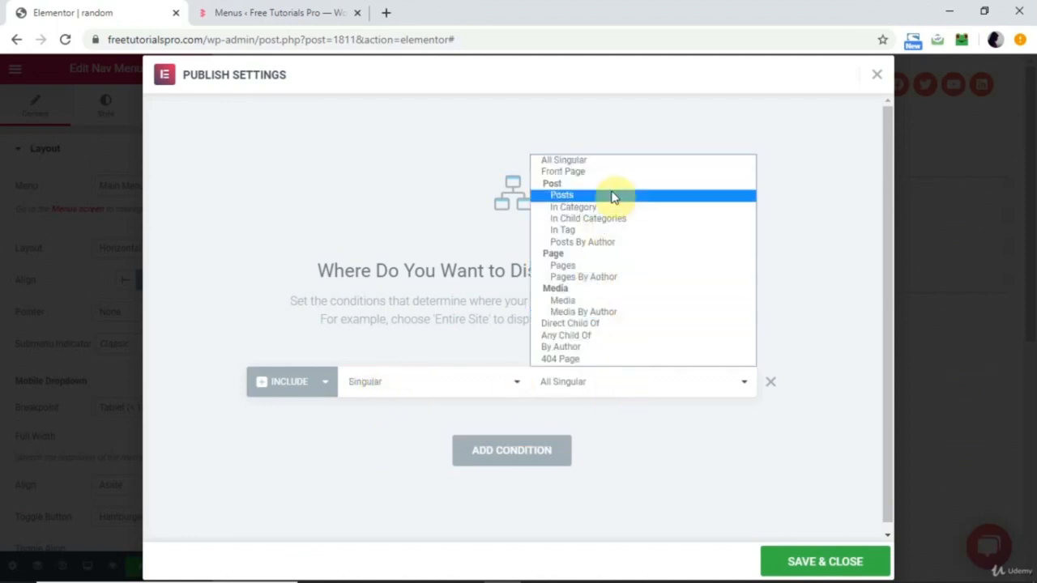
left_click(600, 265)
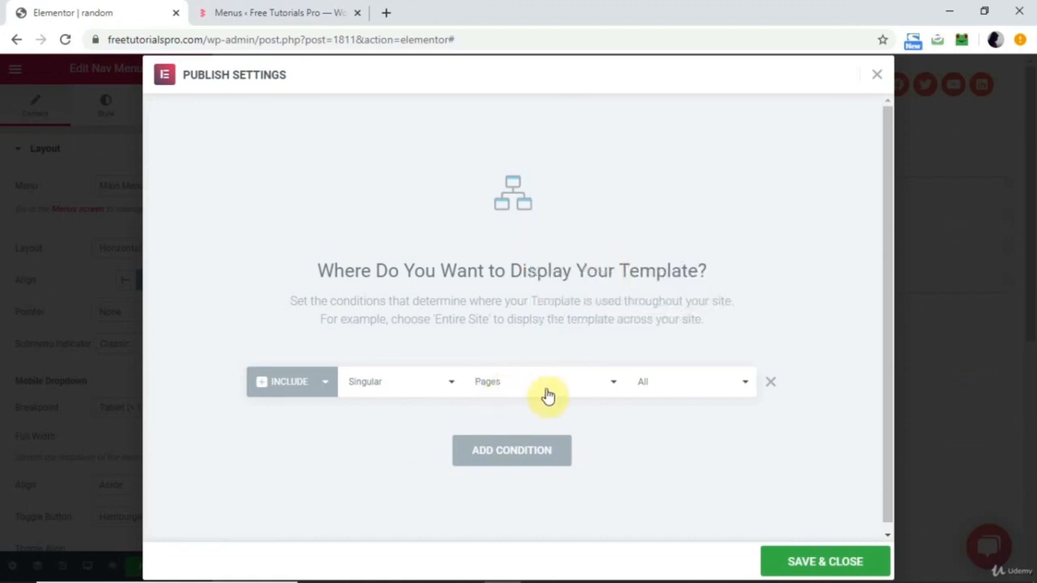
left_click(685, 383)
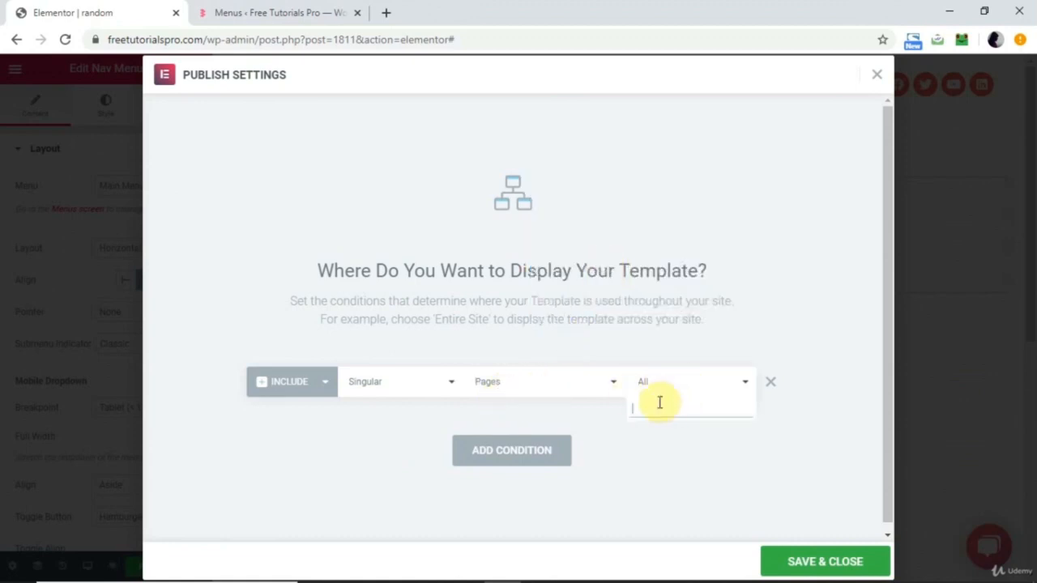
type("home")
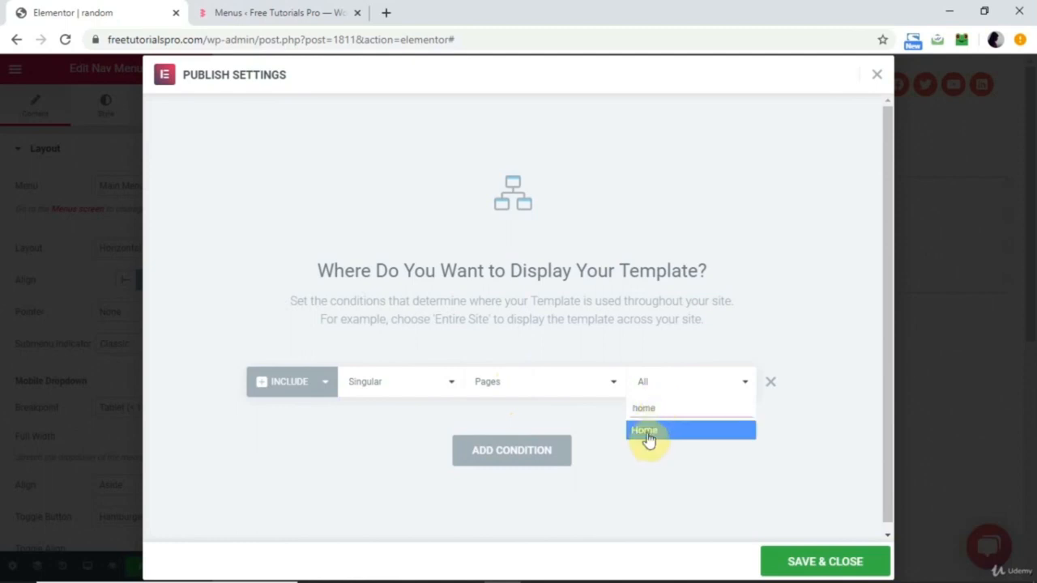
left_click(645, 432)
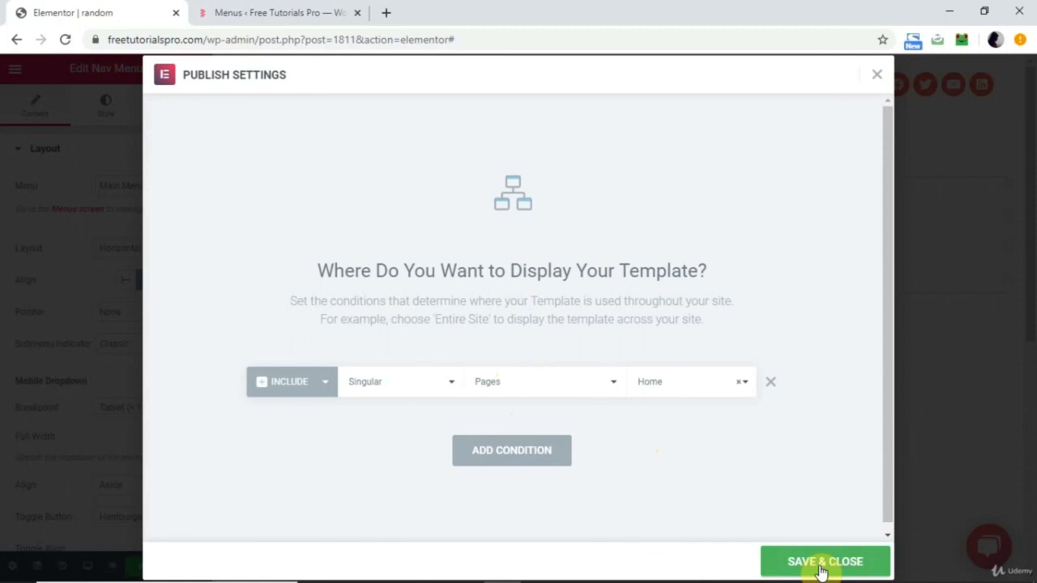
left_click(846, 559)
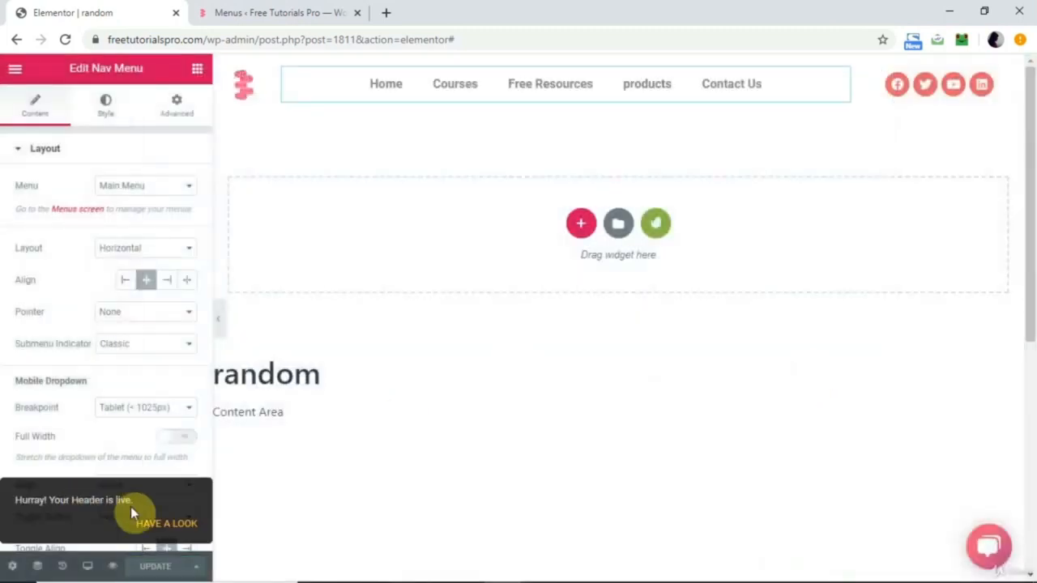
Open freetutorialspro.com in a new browser tab to check the header on the home page and the Courses page.
left_click(388, 12)
type("fre")
key("End")
key("BackSpace")
key("BackSpace")
key("BackSpace")
key("BackSpace")
key("BackSpace")
key("BackSpace")
key("BackSpace")
key("BackSpace")
key("BackSpace")
key("BackSpace")
key("Return")
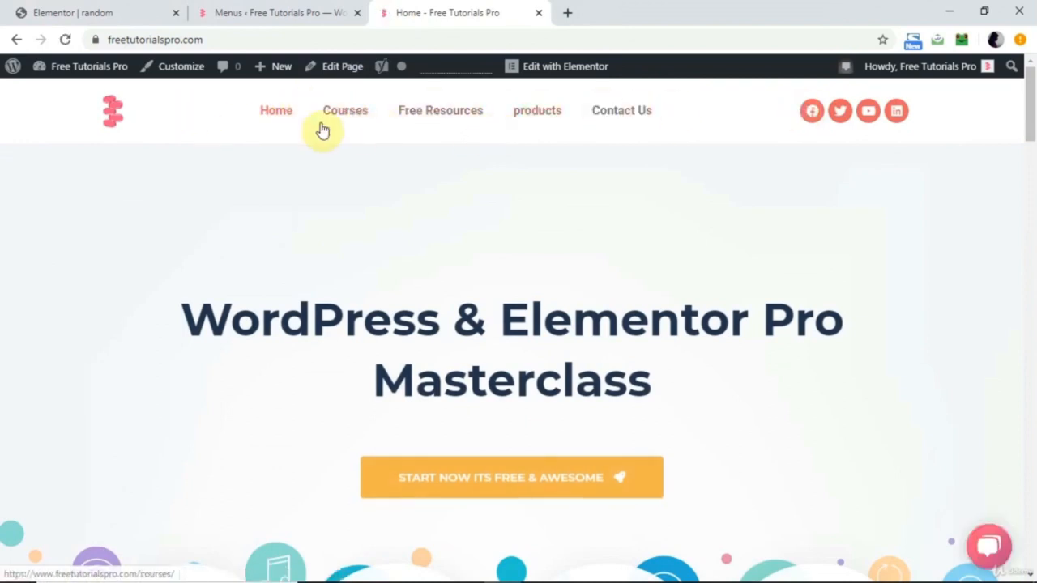
left_click(344, 113)
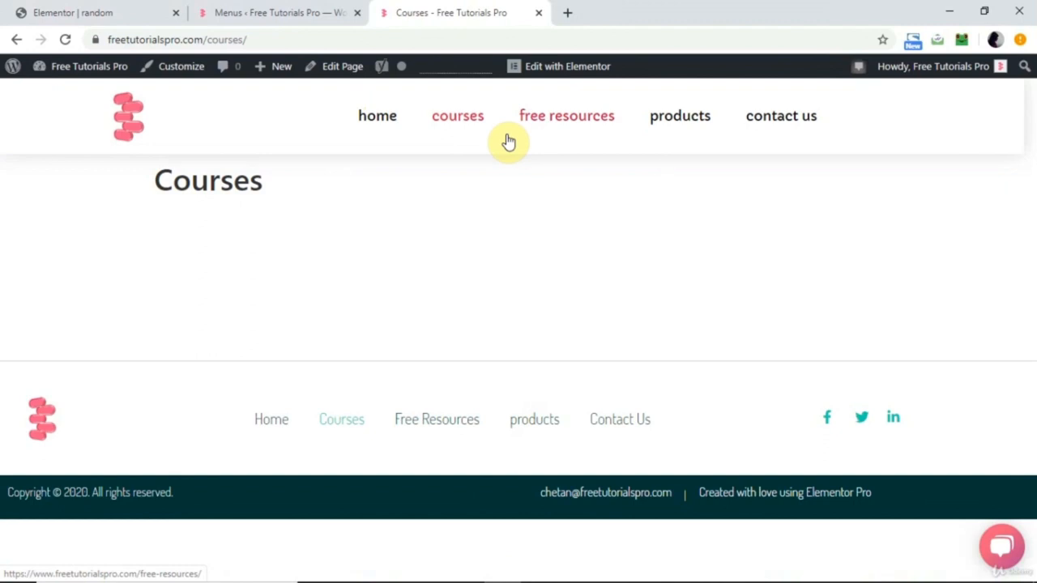
Exit the header template's editor to the WordPress dashboard and list the site's footer templates.
left_click(275, 13)
left_click(90, 10)
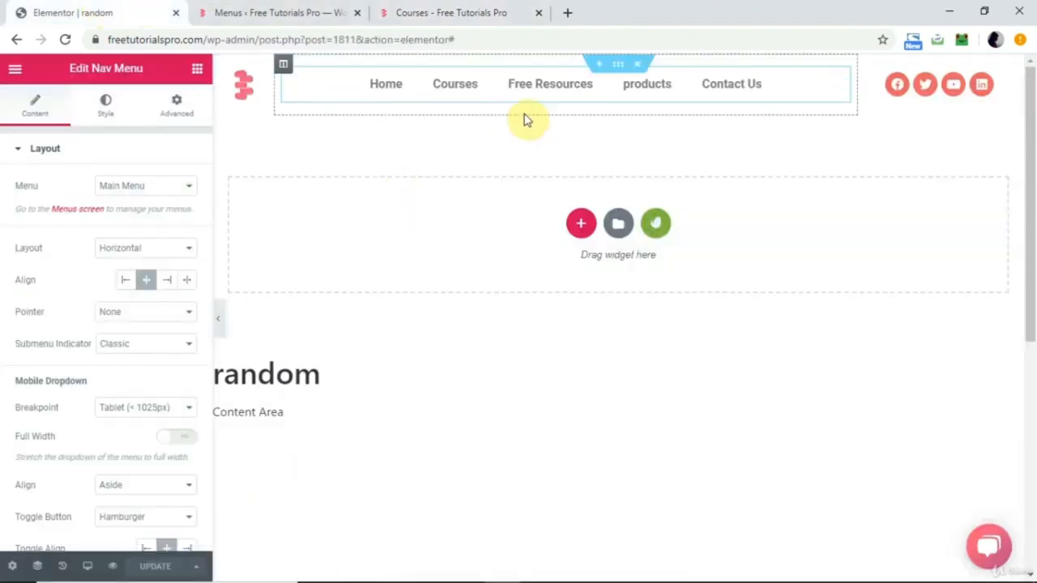
left_click(15, 68)
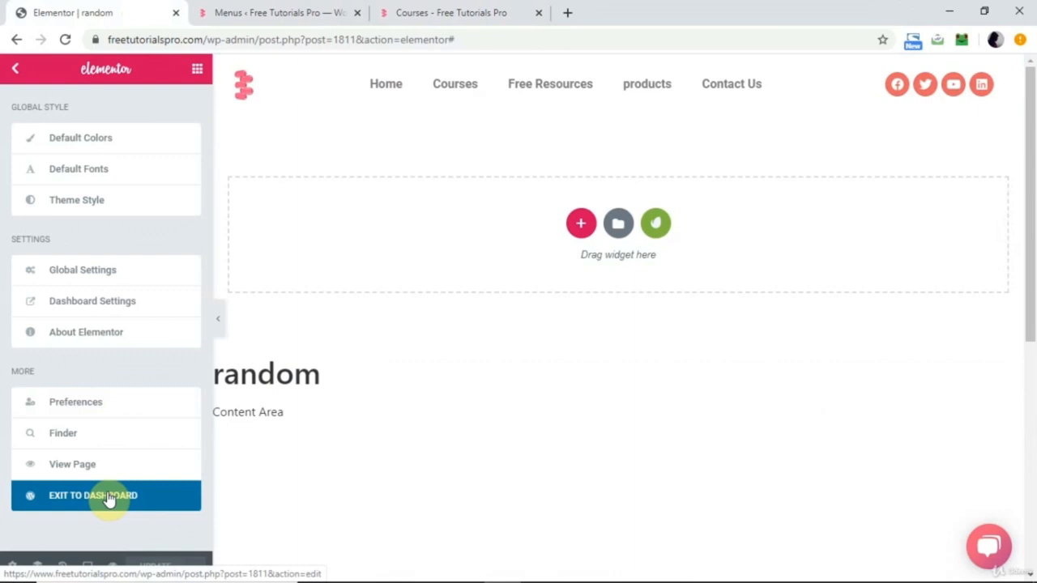
left_click(109, 499)
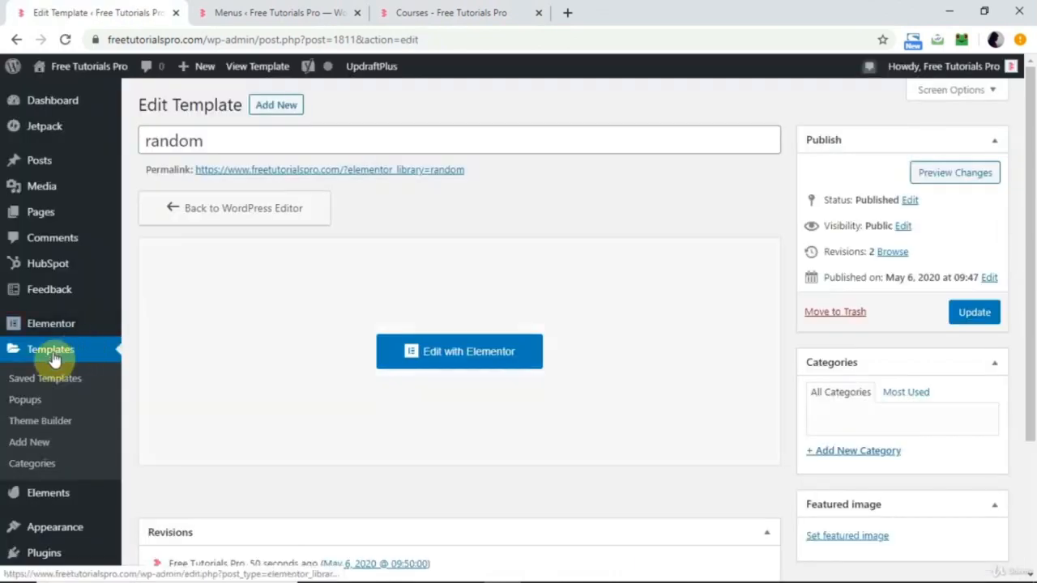
left_click(53, 357)
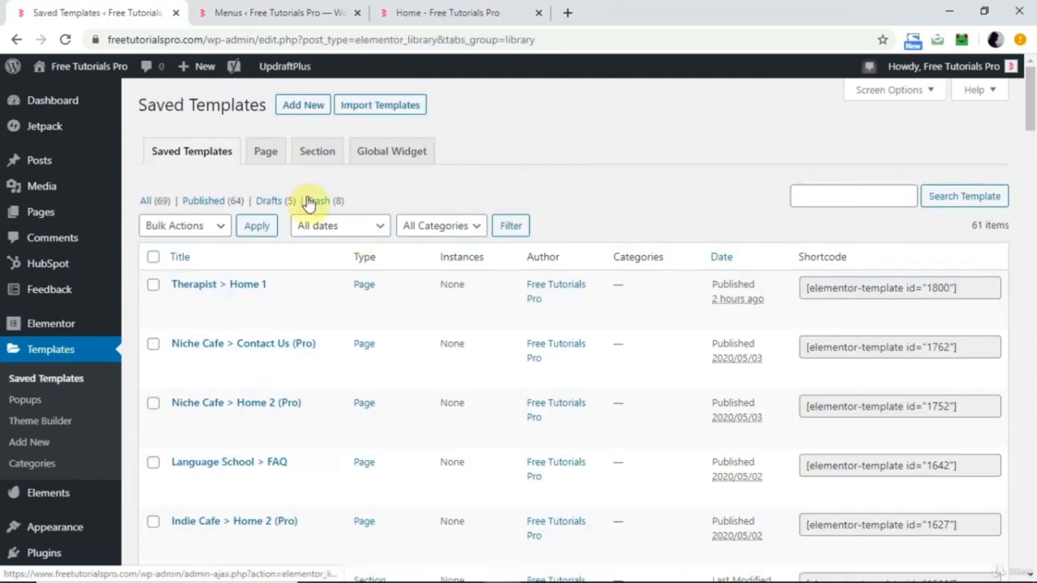
left_click(149, 206)
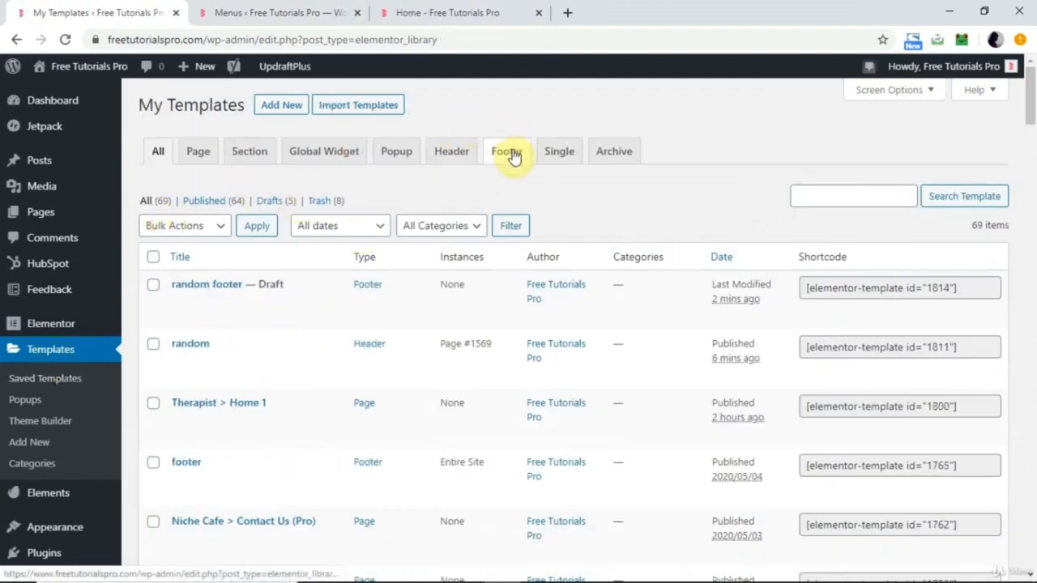
left_click(508, 152)
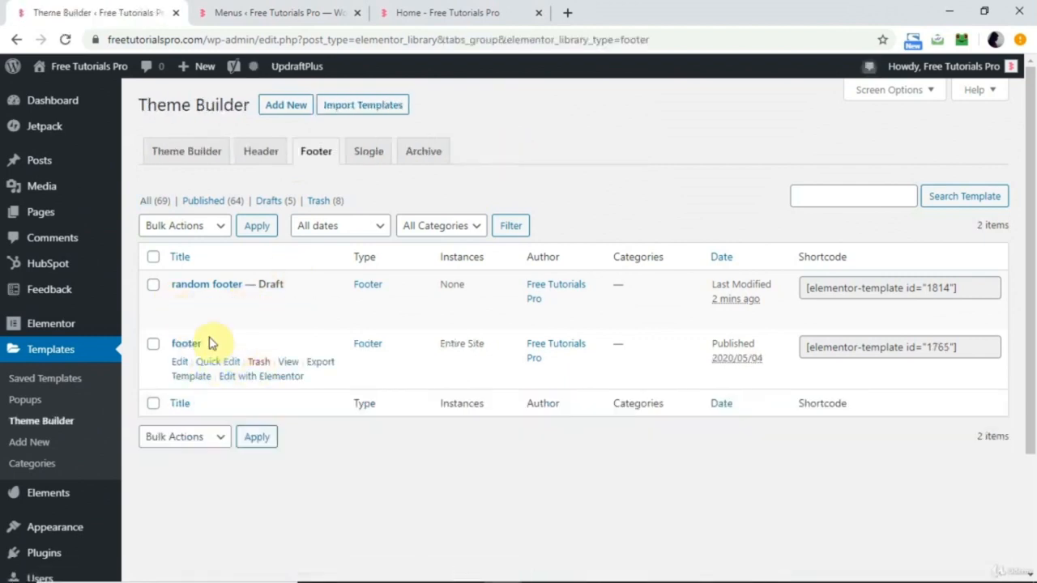
Open the published footer template in Elementor in a separate tab and move the random footer draft to the trash.
right_click(268, 385)
left_click(312, 393)
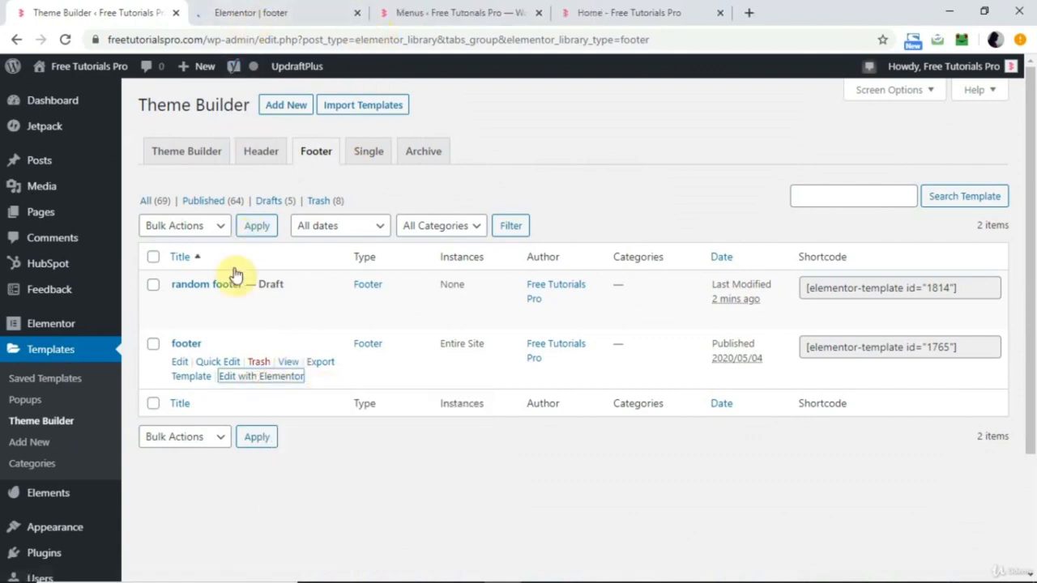
left_click(152, 288)
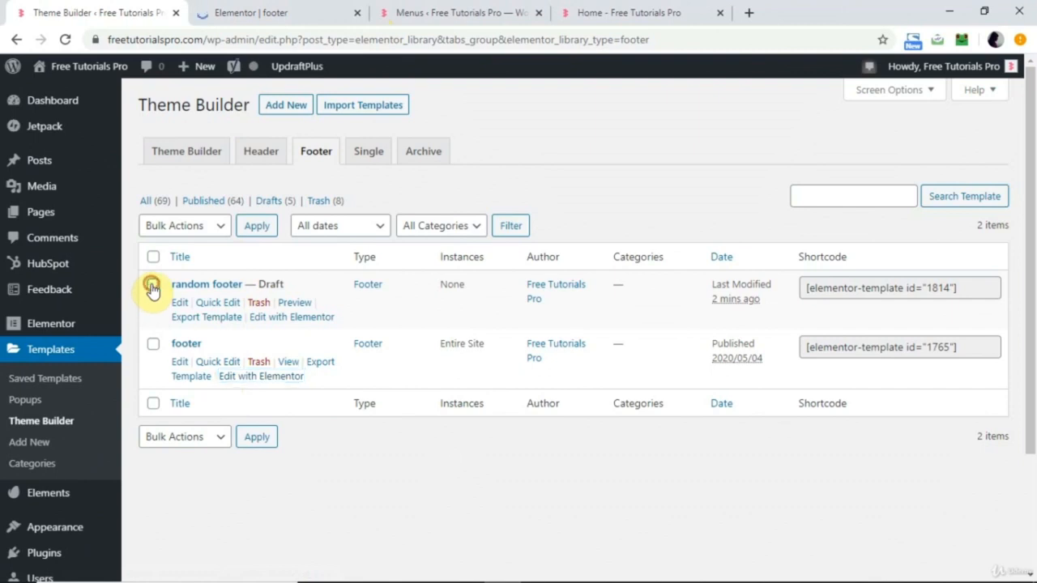
left_click(209, 233)
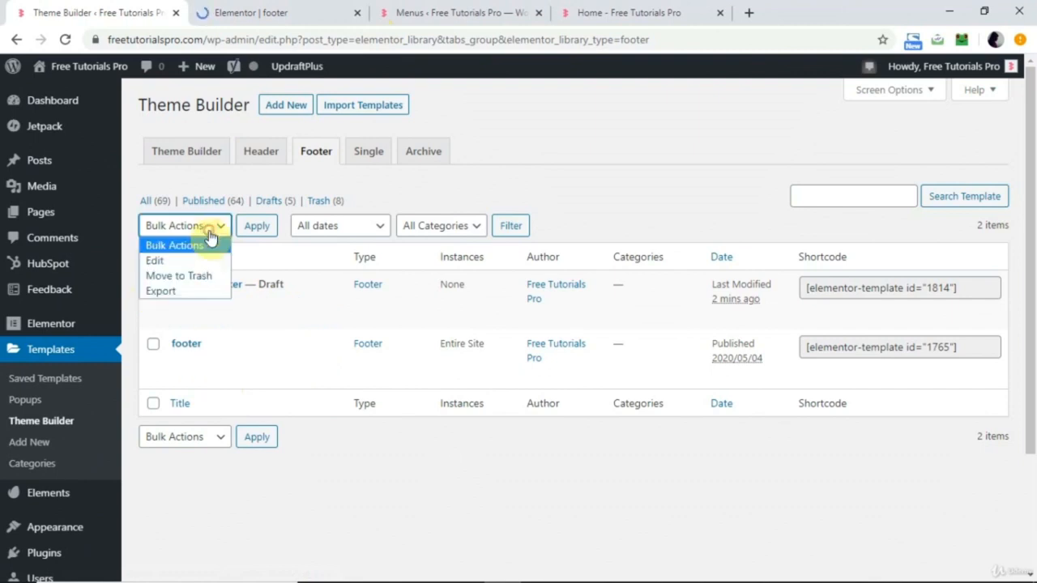
left_click(178, 276)
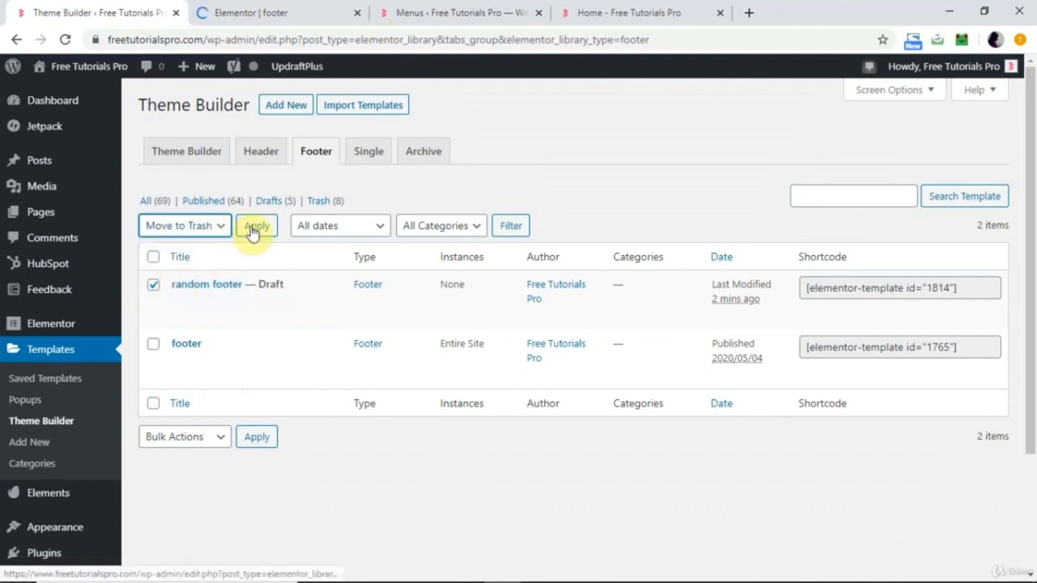
left_click(255, 227)
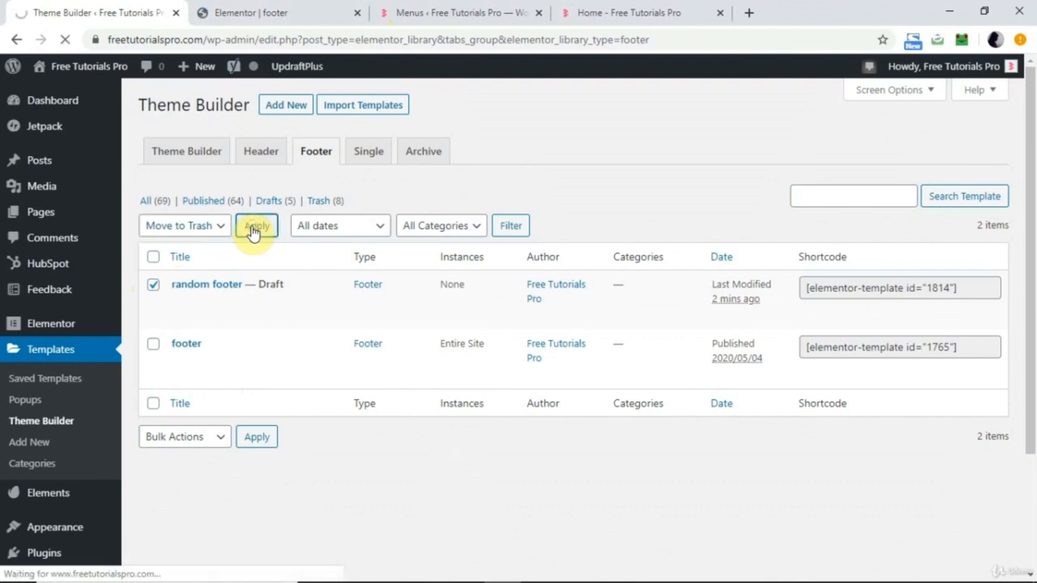
Examine the existing footer in the Elementor editor and at the end of the live home page.
left_click(260, 8)
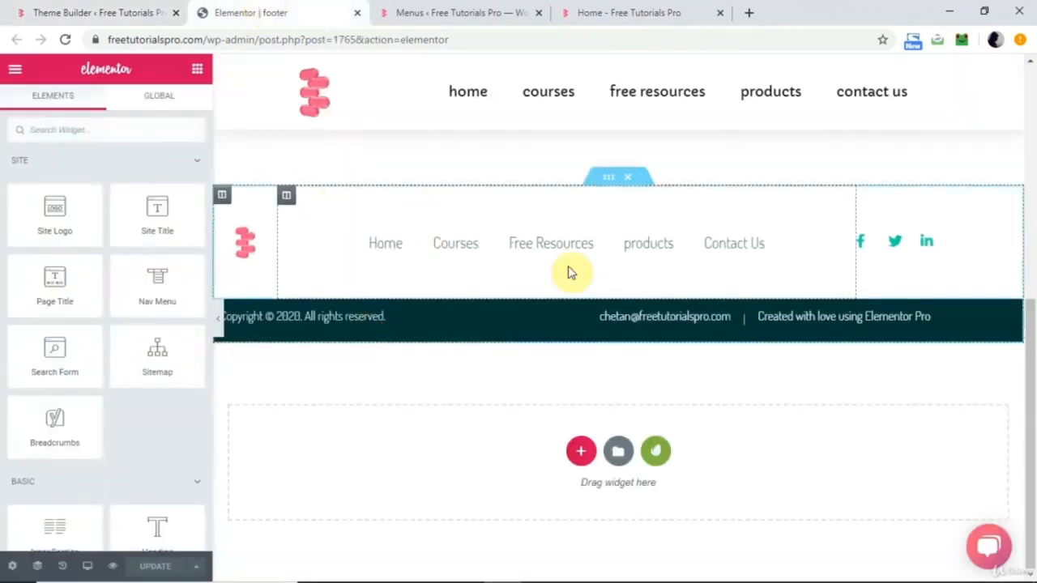
left_click(607, 14)
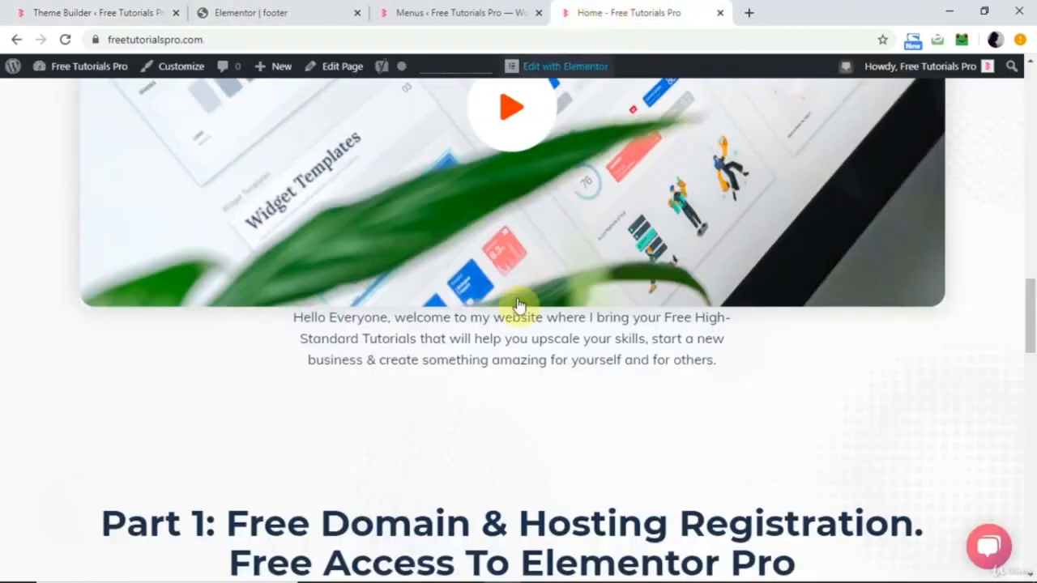
scroll(518, 306, "up", 10)
scroll(528, 394, "down", 15)
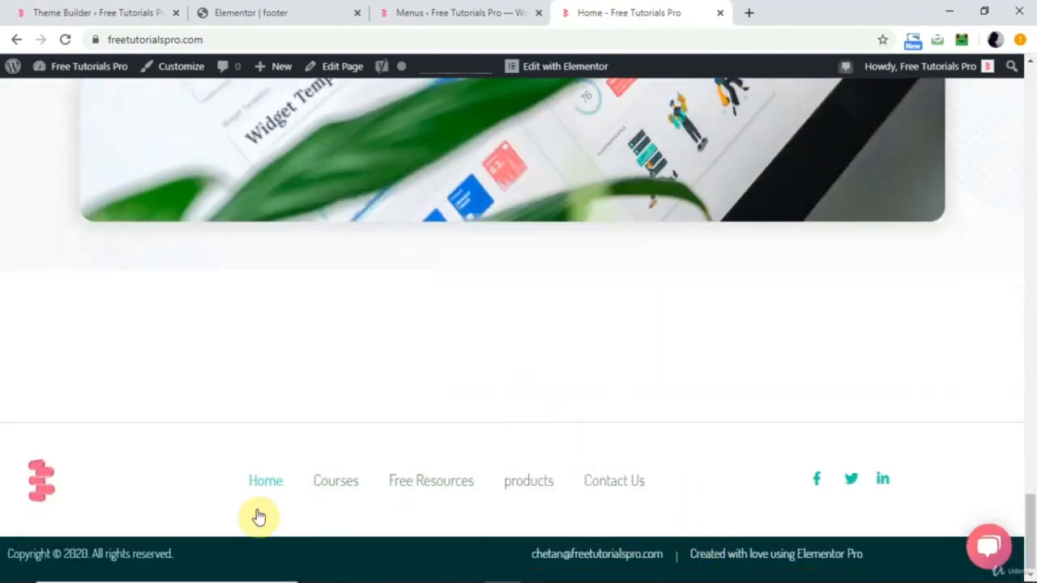
left_click(261, 11)
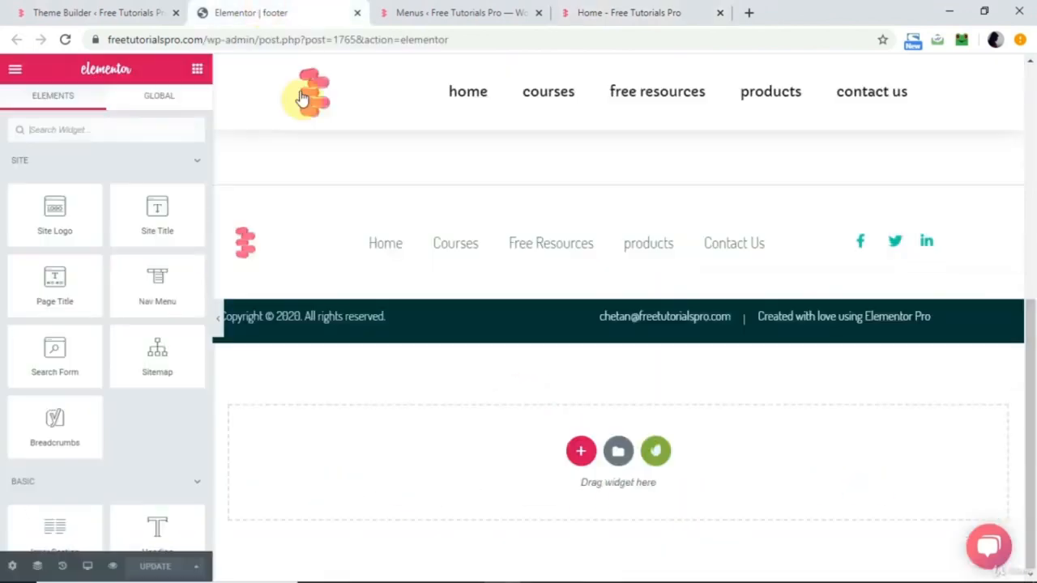
Create a new theme builder template of type Footer named 12.
left_click(139, 18)
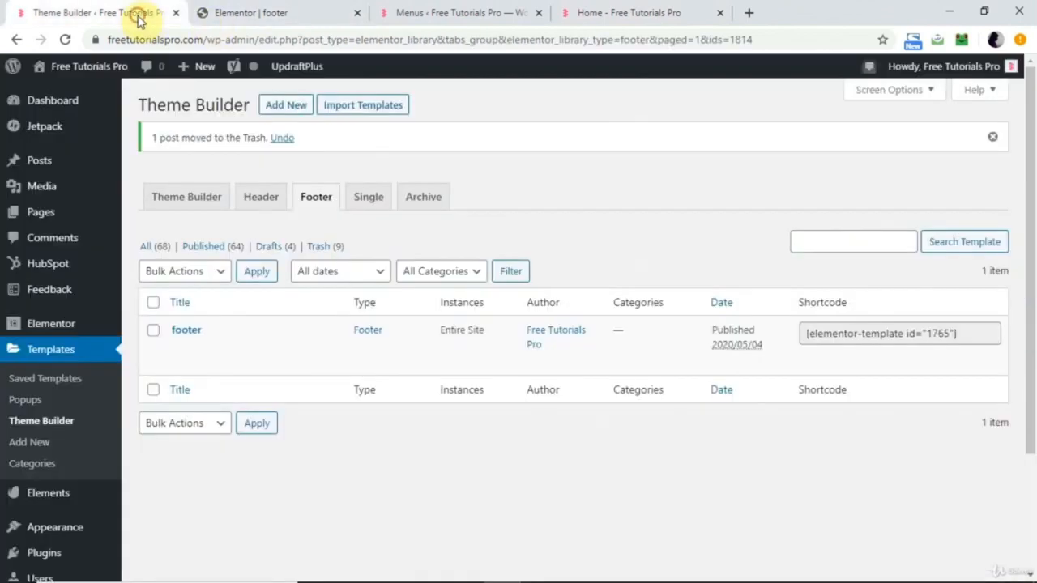
left_click(282, 111)
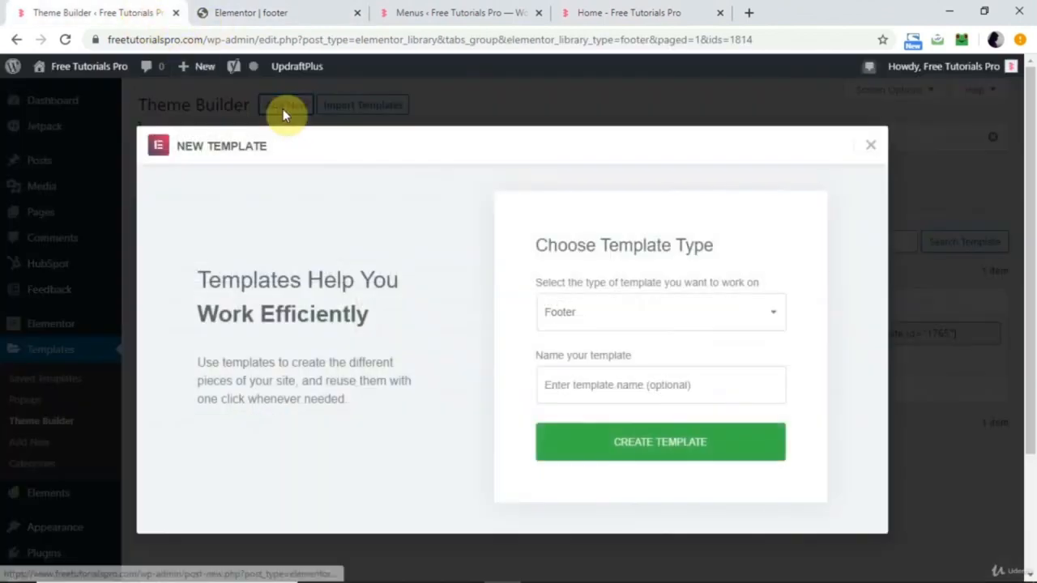
left_click(600, 393)
type("12")
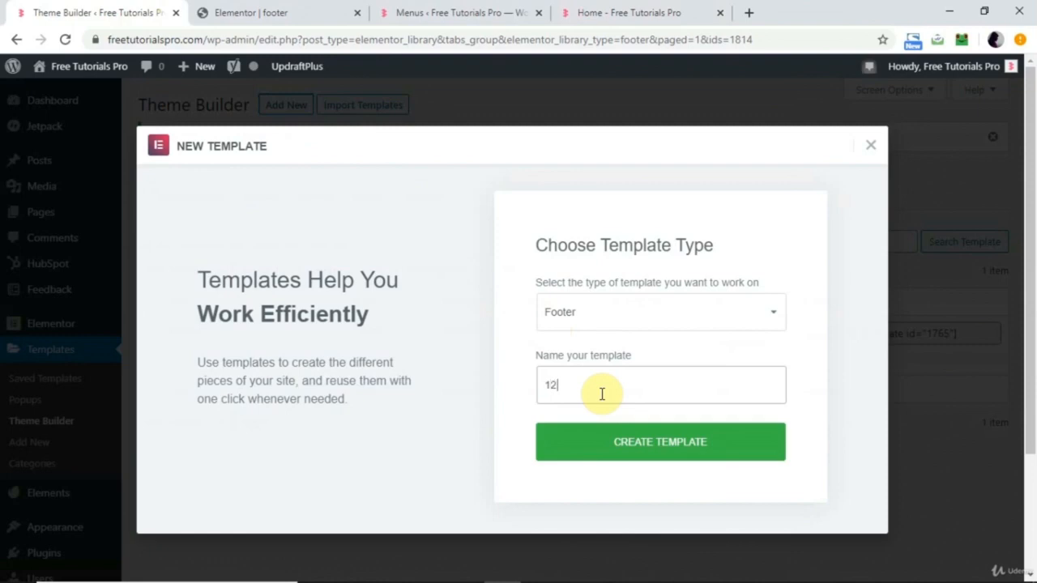
left_click(620, 446)
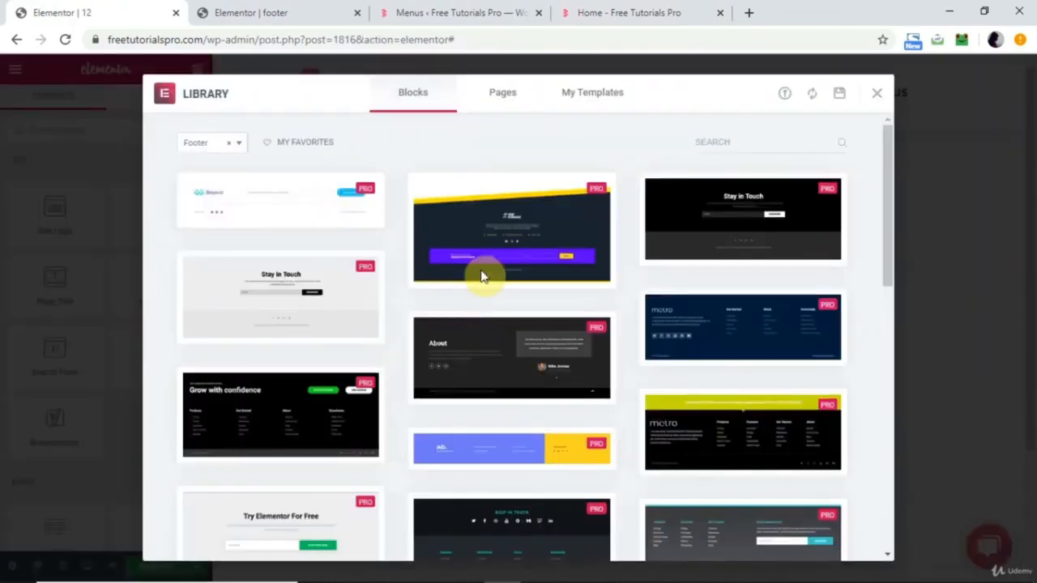
Browse the footer blocks in the library and insert the light grey Stay in Touch block into the template.
scroll(475, 426, "down", 7)
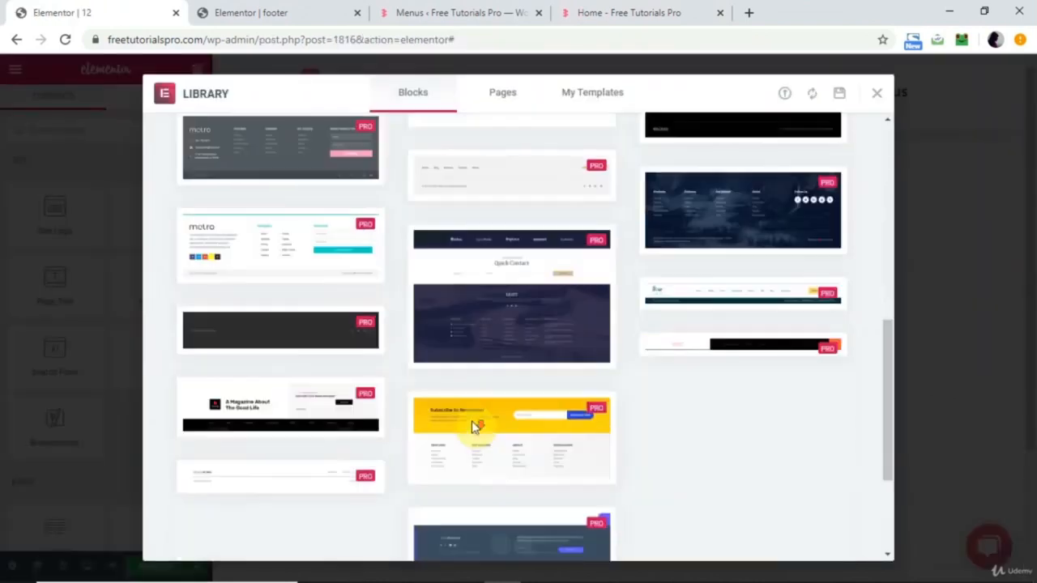
scroll(475, 427, "down", 2)
scroll(519, 251, "up", 10)
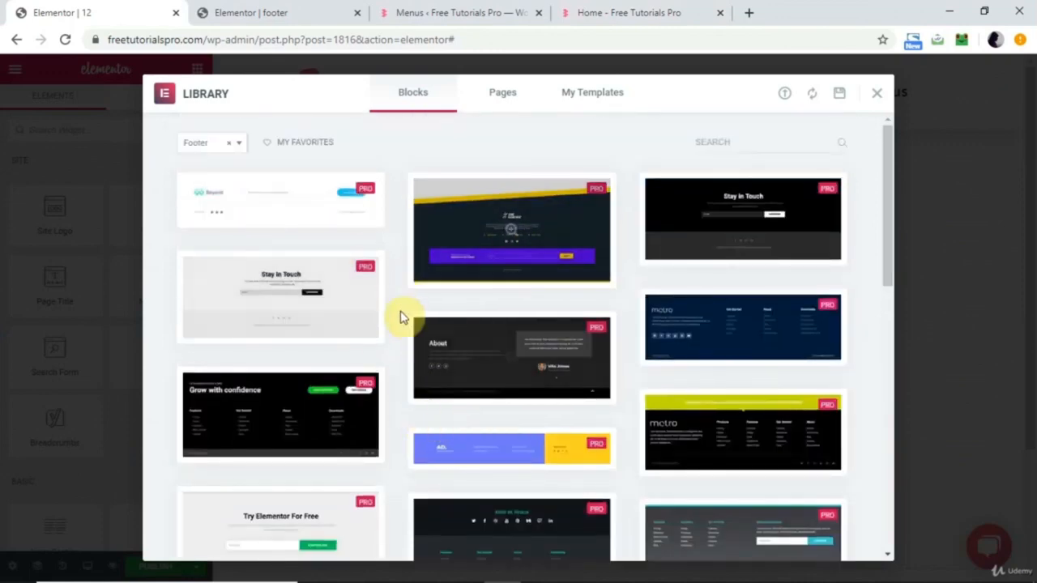
left_click(307, 303)
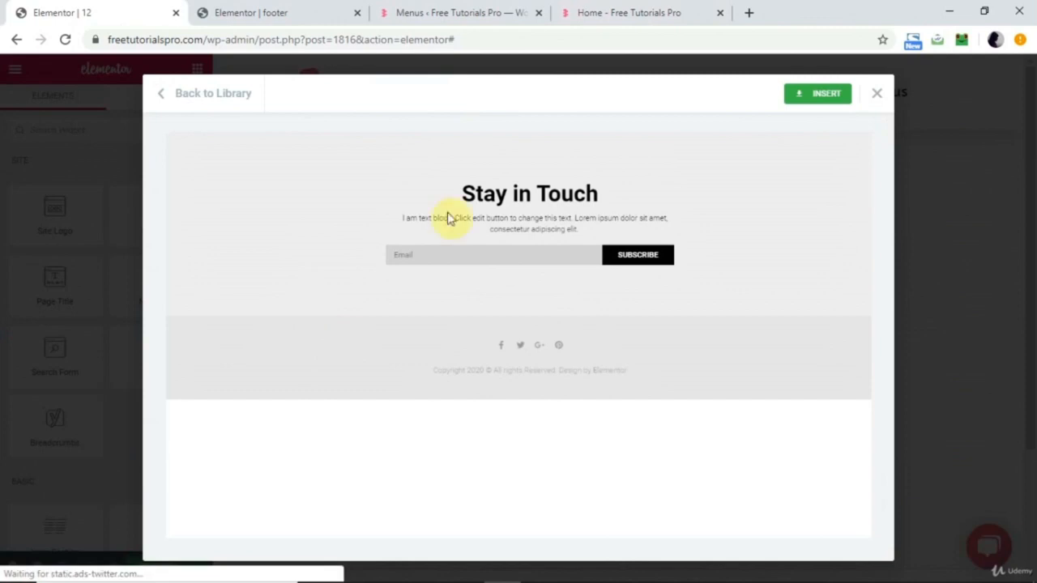
left_click(826, 95)
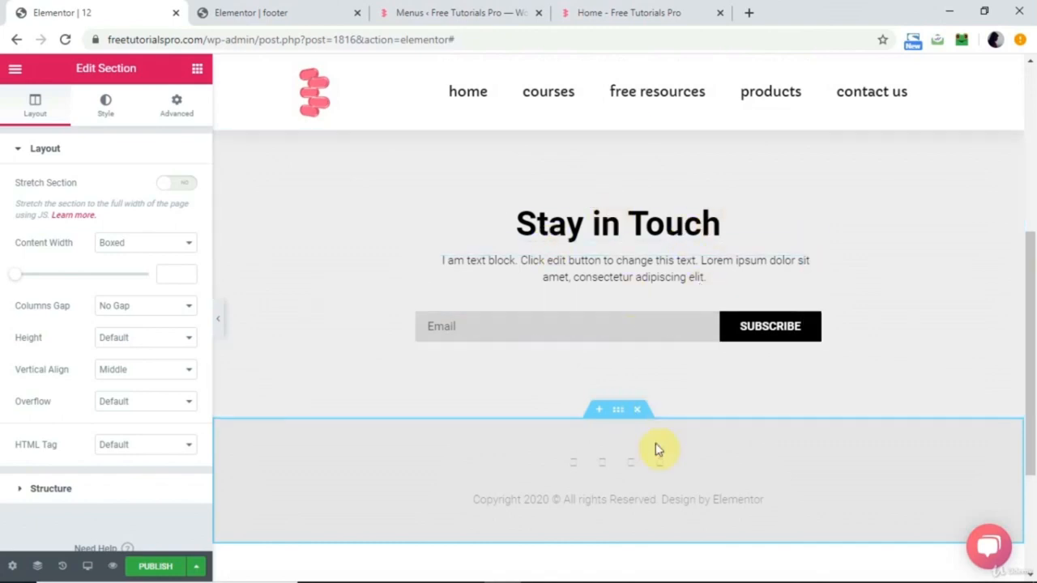
Inspect the settings of the inserted footer's social icons, text block and Stay in Touch section, and return to the widget list.
left_click(612, 466)
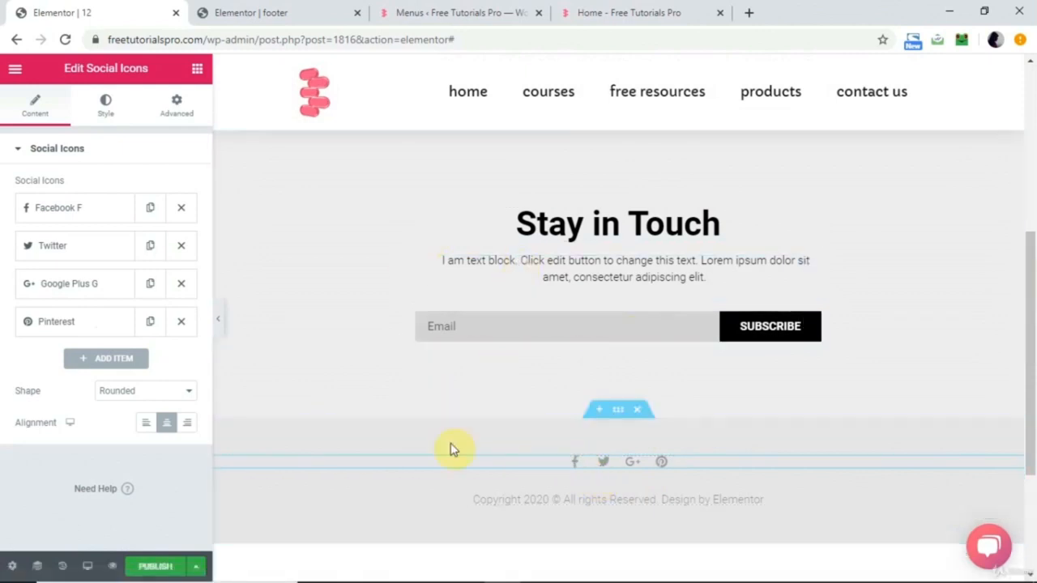
left_click(591, 274)
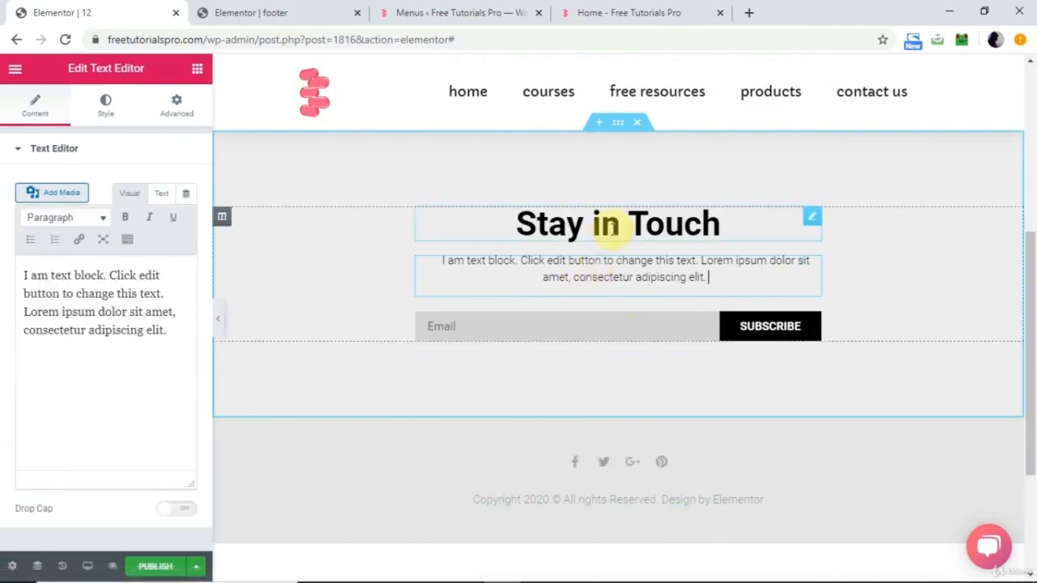
left_click(619, 127)
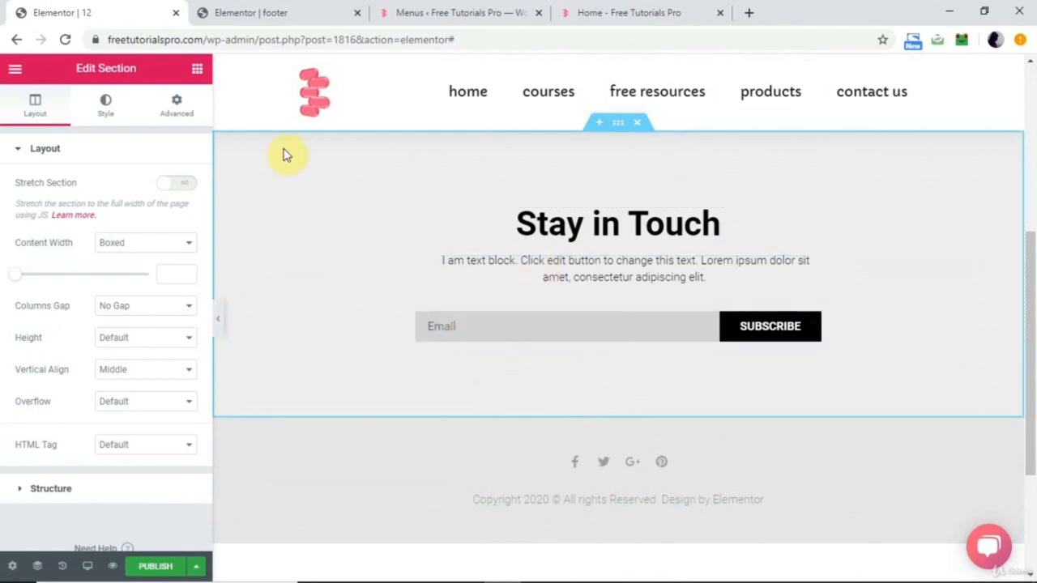
left_click(196, 69)
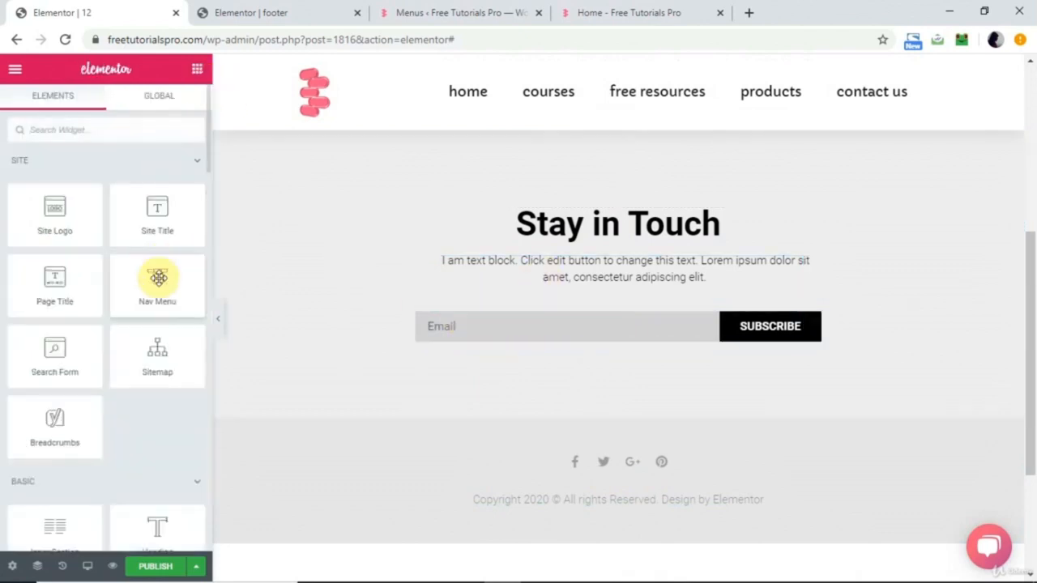
Add a Nav Menu widget below the Stay in Touch subscribe form and set its typography to ABeeZee at 13 px.
left_click_drag(157, 277, 574, 344)
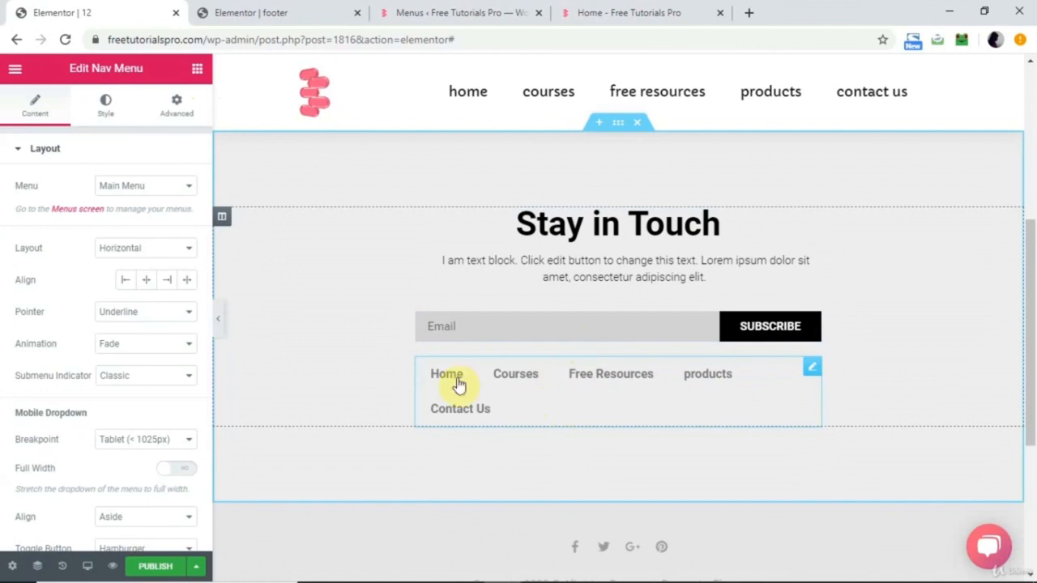
left_click(113, 99)
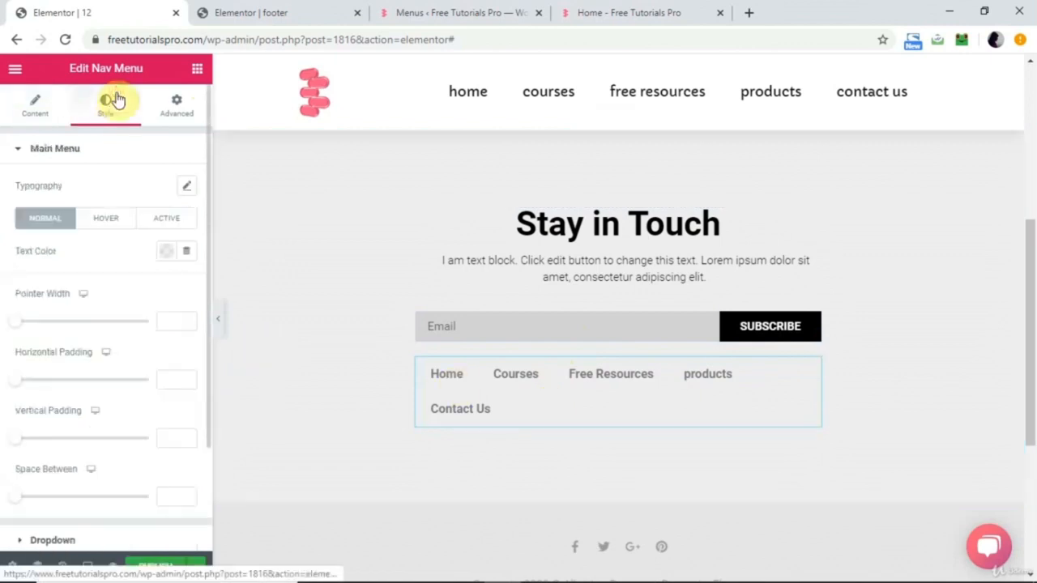
left_click(186, 185)
left_click(136, 230)
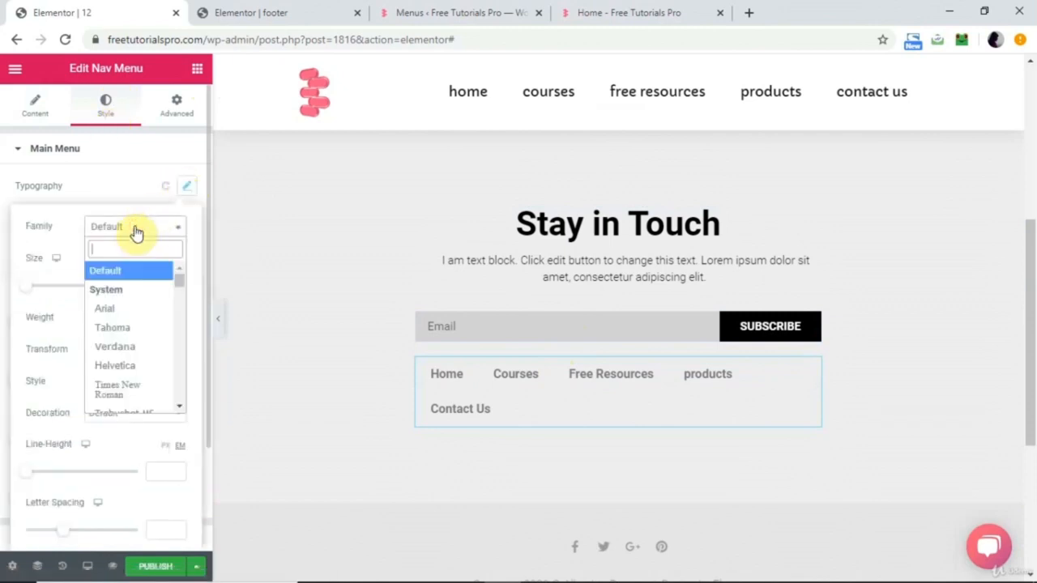
scroll(130, 317, "down", 5)
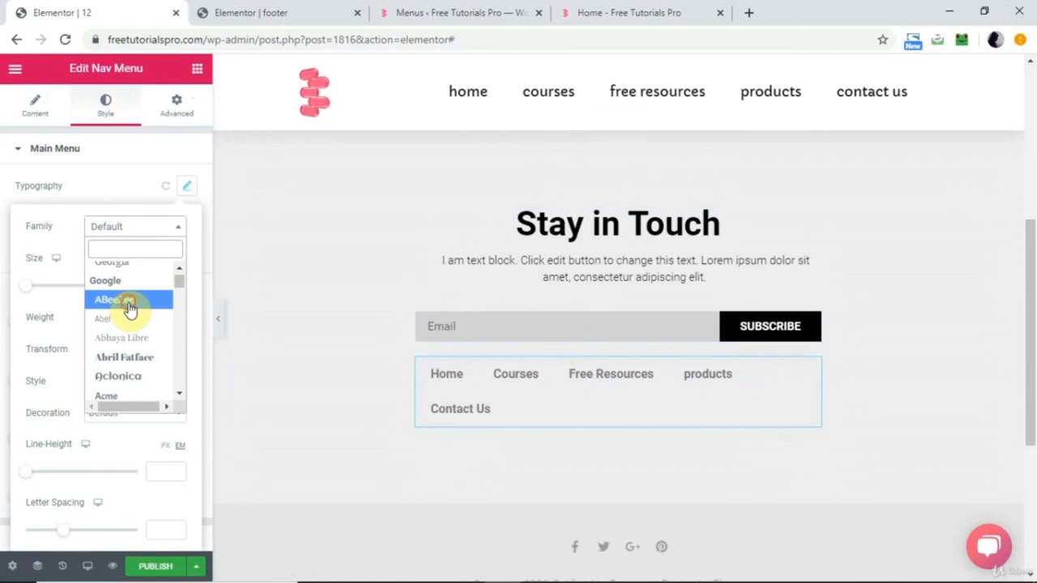
left_click(130, 301)
left_click_drag(27, 285, 36, 290)
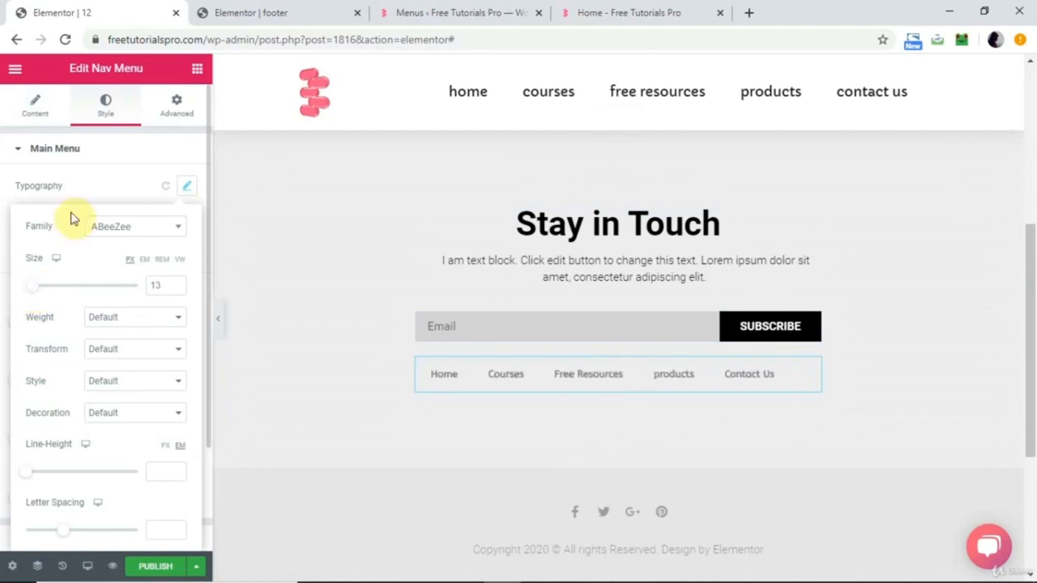
Center-align the footer's nav menu and set its font weight to 400.
left_click(41, 108)
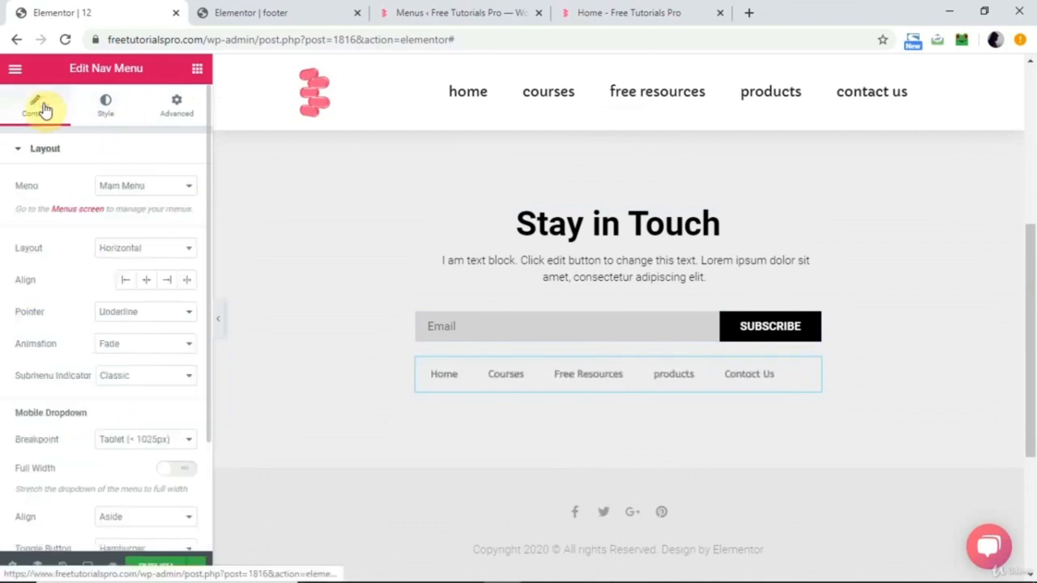
left_click(144, 283)
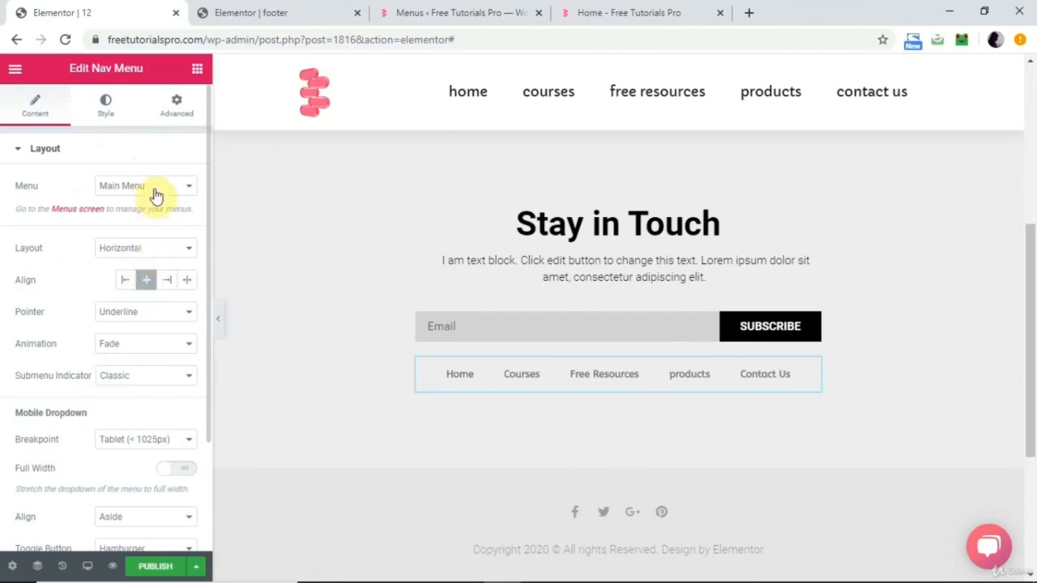
left_click(108, 123)
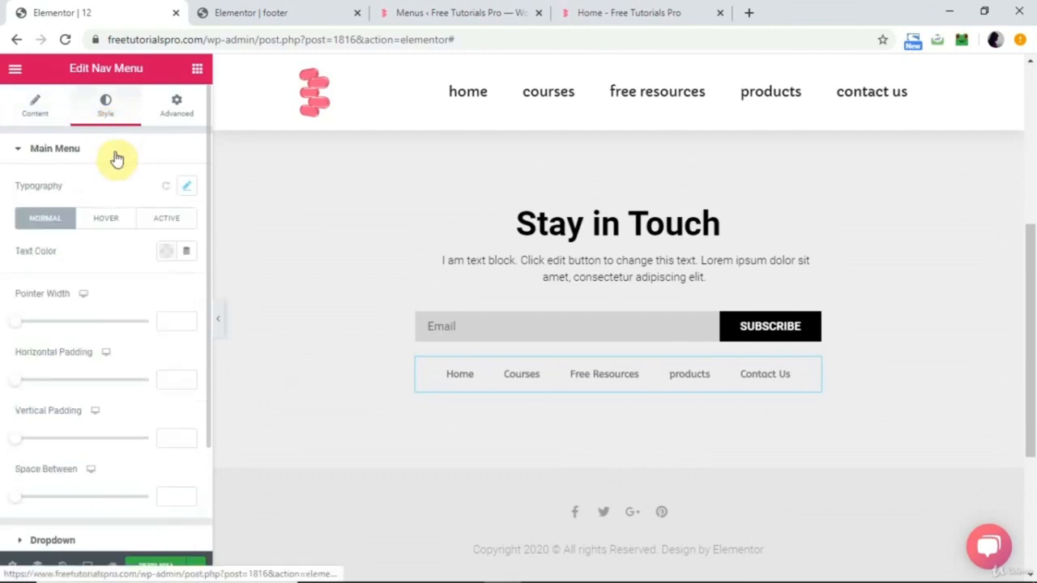
left_click(186, 186)
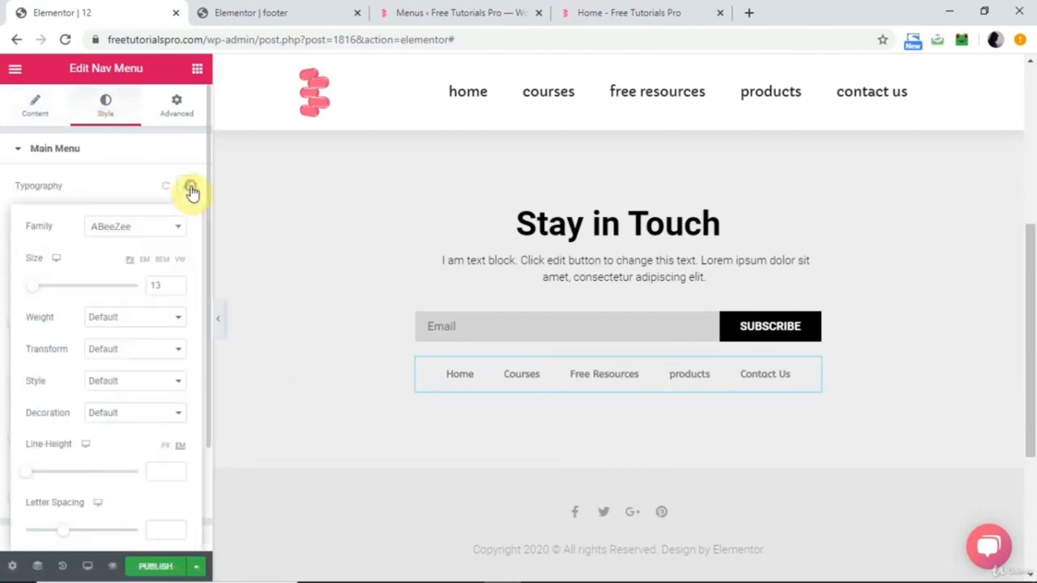
left_click(148, 319)
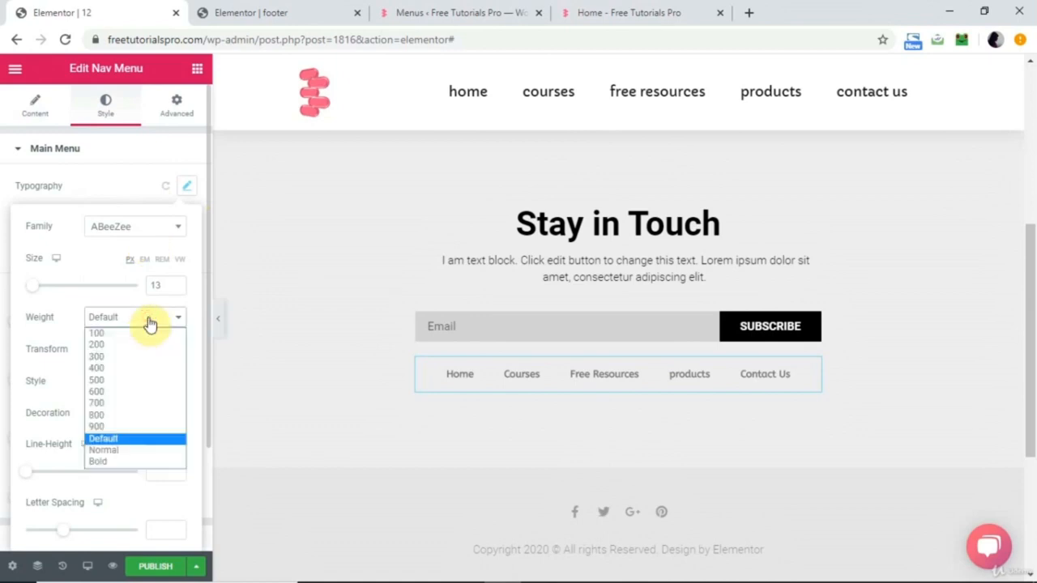
left_click(111, 369)
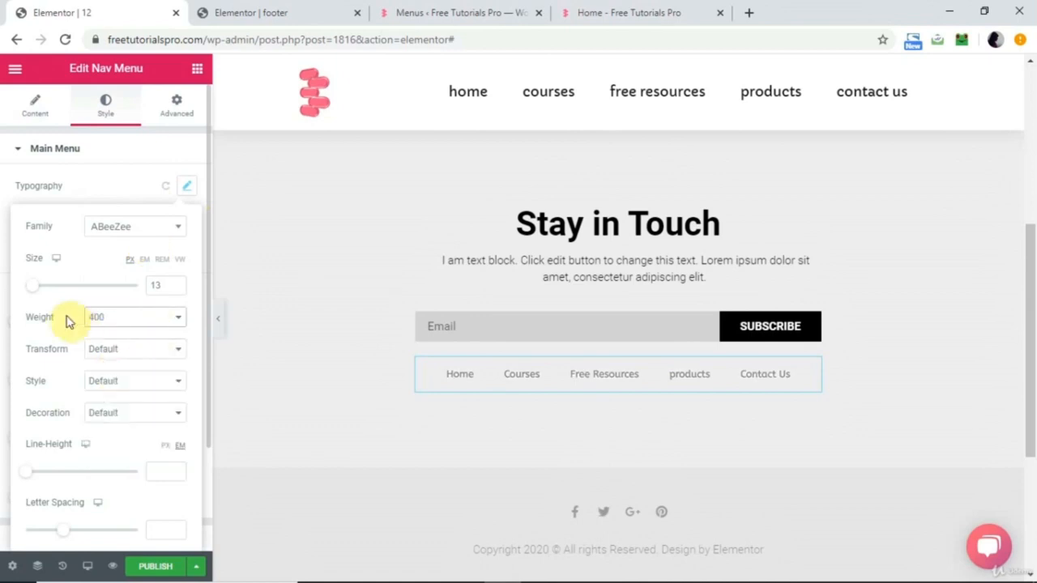
left_click(383, 437)
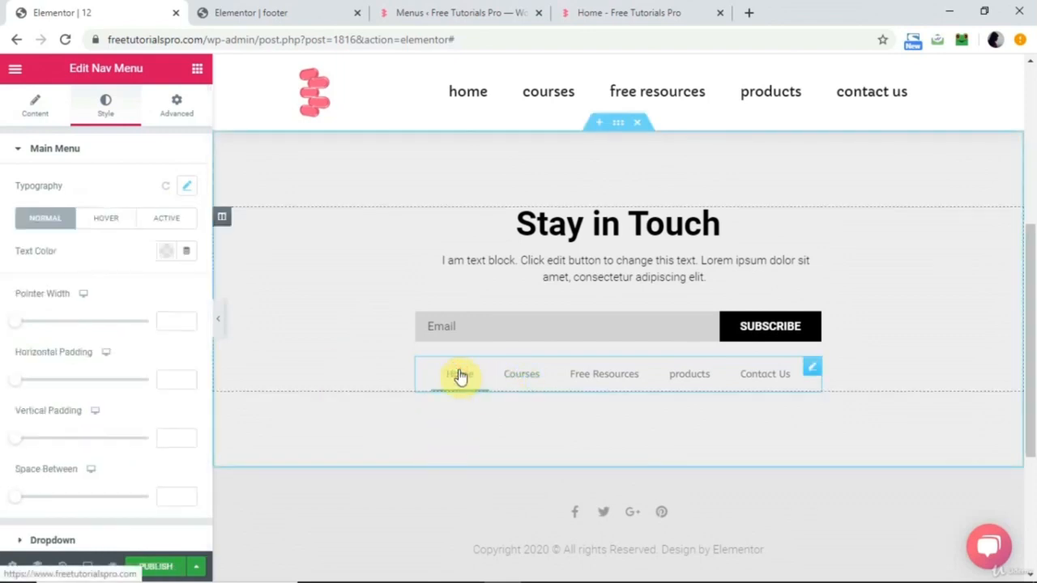
Set the nav menu's pointer to None and its hover text color to a light red.
left_click(34, 103)
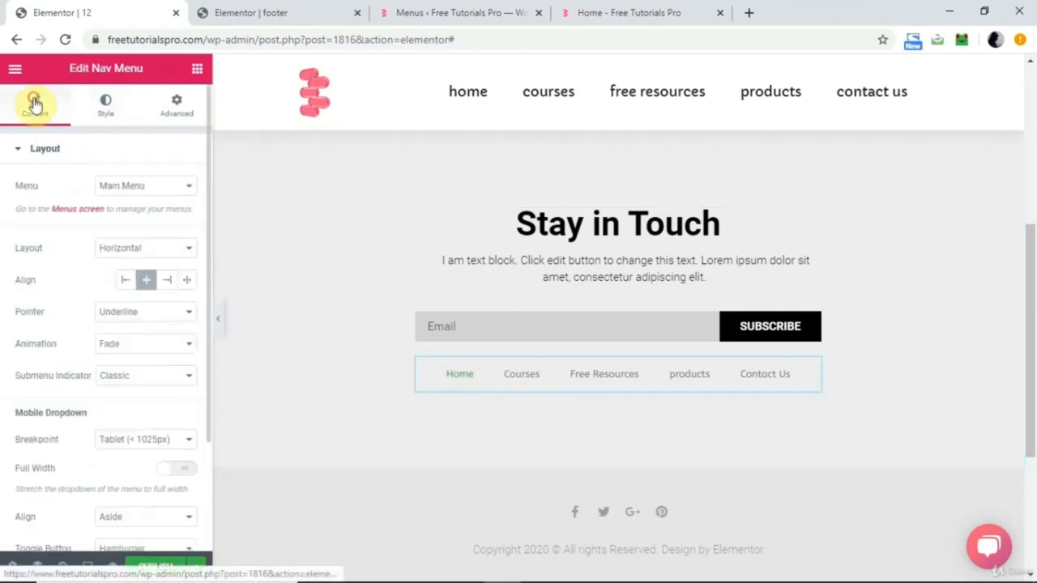
left_click(143, 315)
left_click(128, 329)
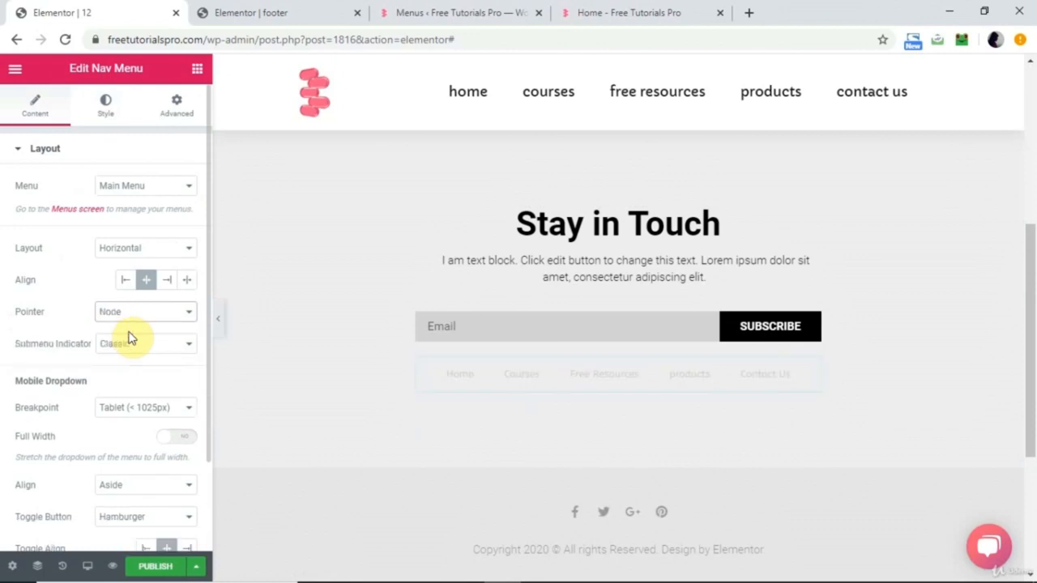
left_click(108, 122)
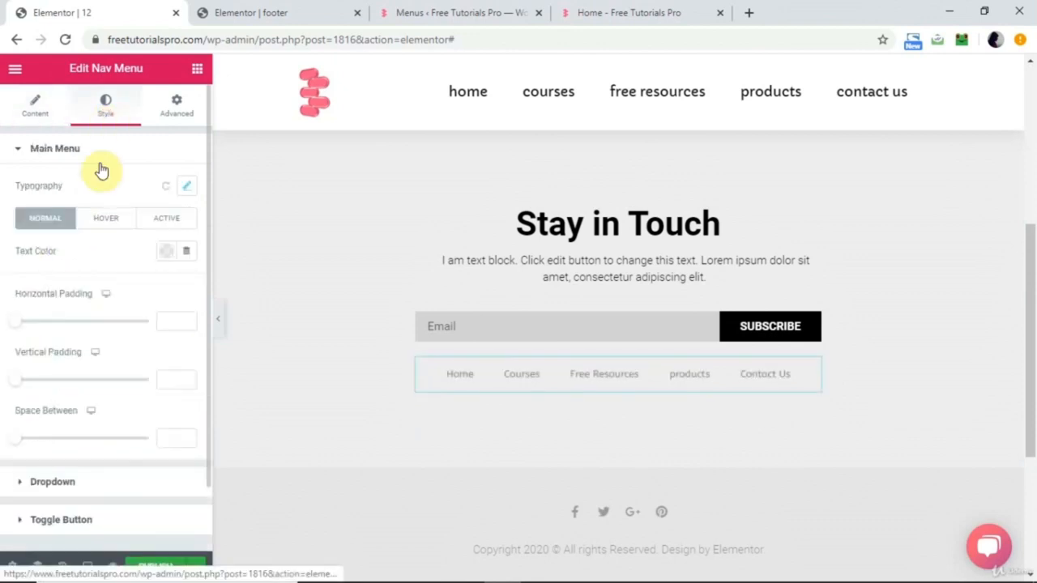
left_click(106, 217)
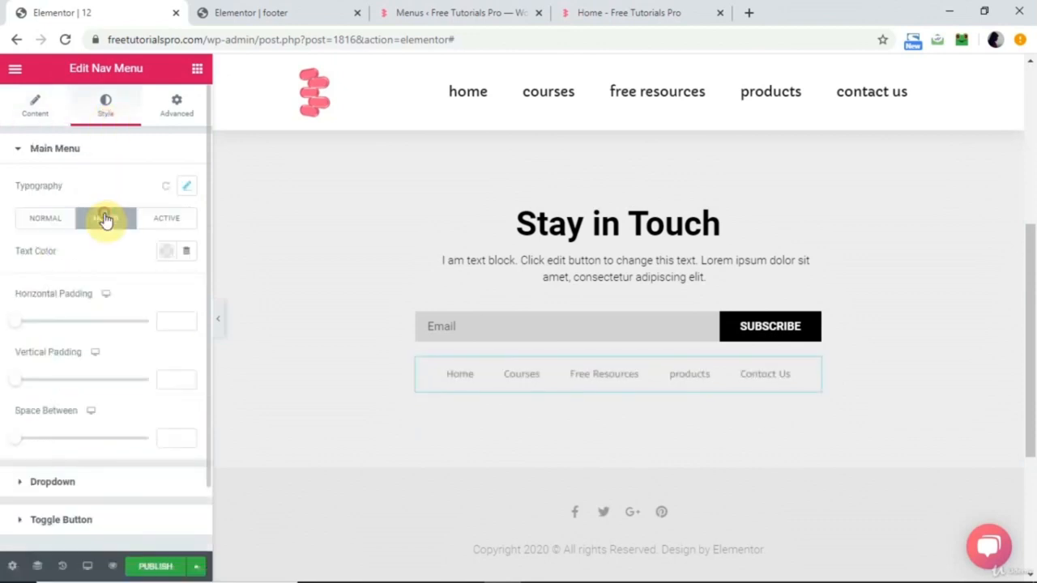
left_click(171, 253)
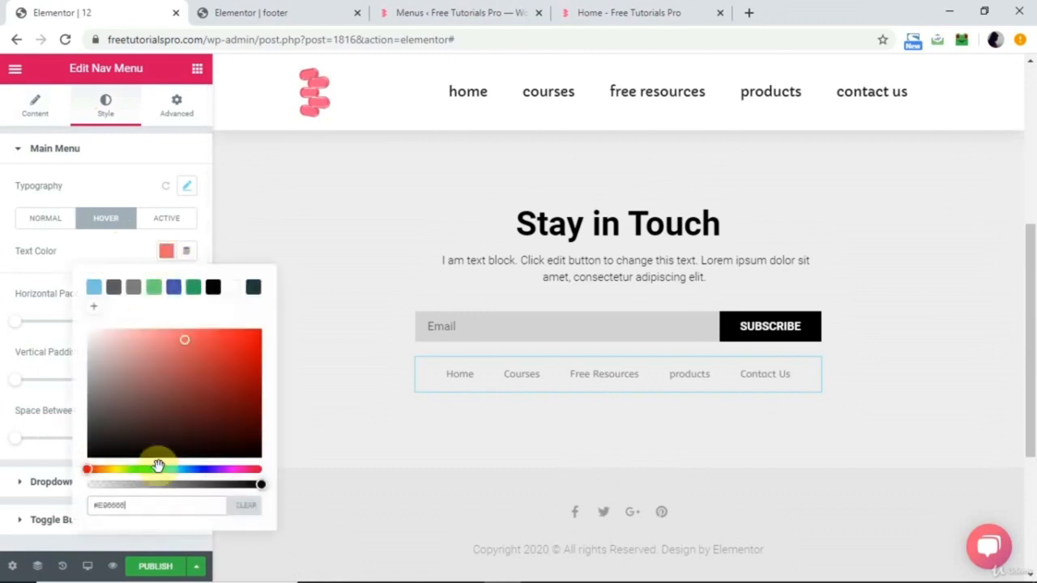
left_click(255, 537)
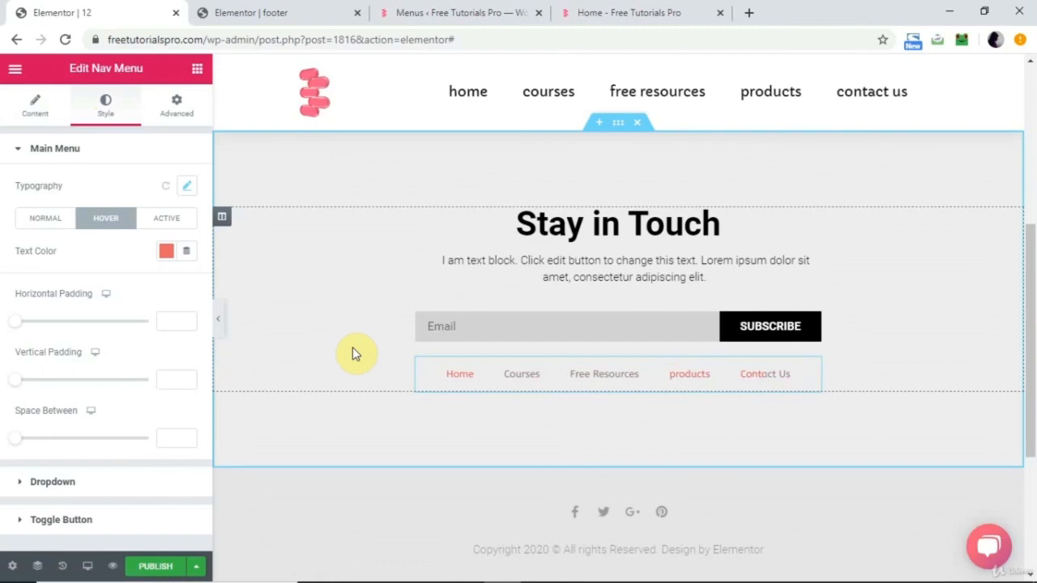
Add a display condition that includes the Entire Site to the footer template and save it.
left_click(196, 566)
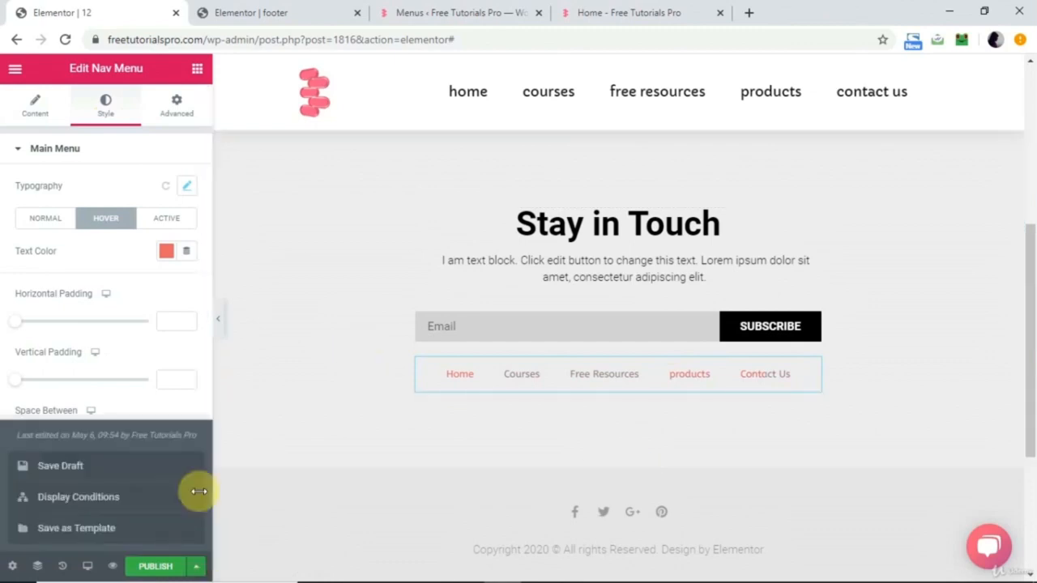
left_click(132, 495)
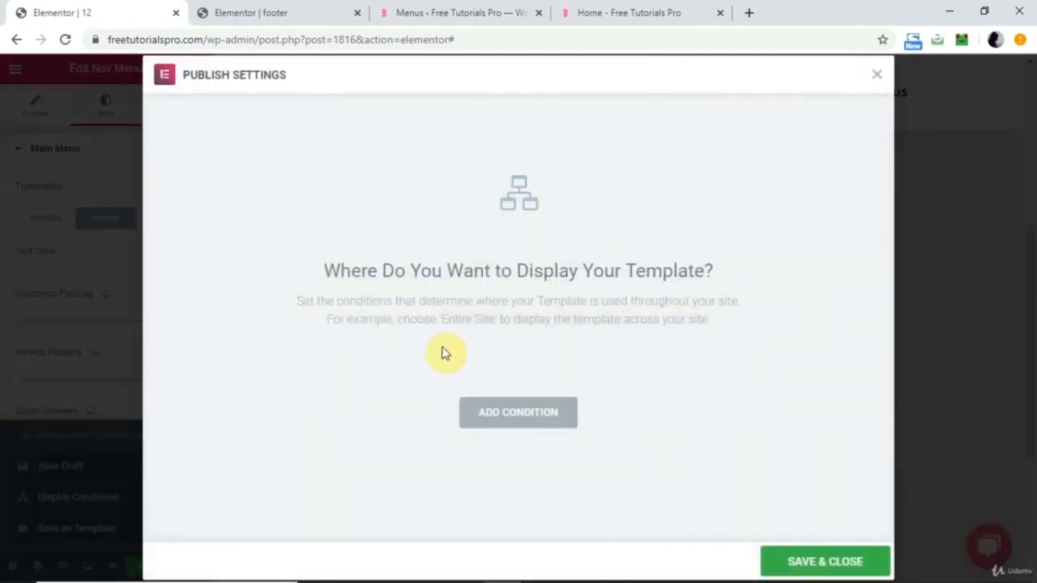
left_click(506, 412)
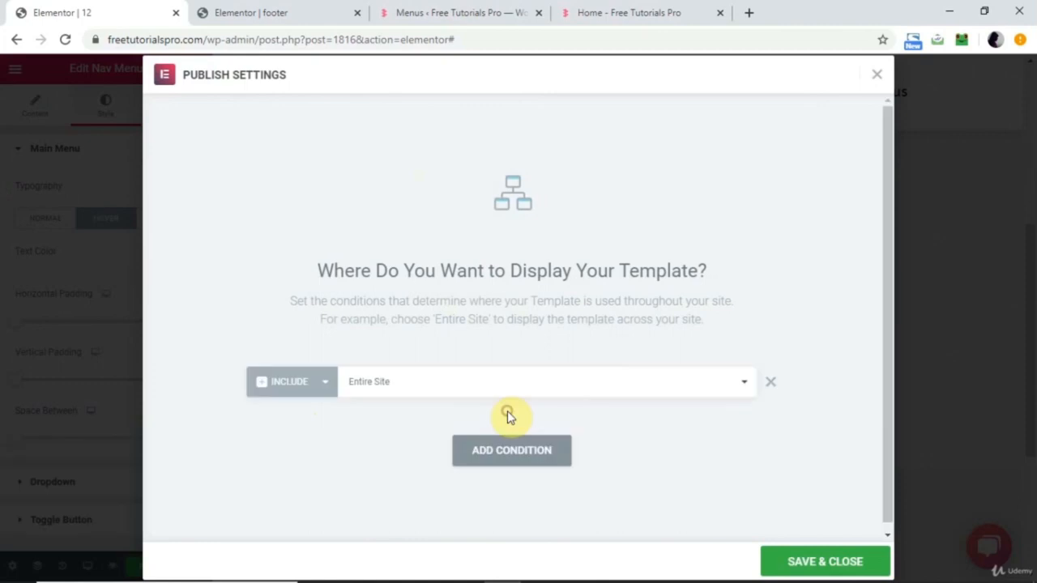
left_click(457, 389)
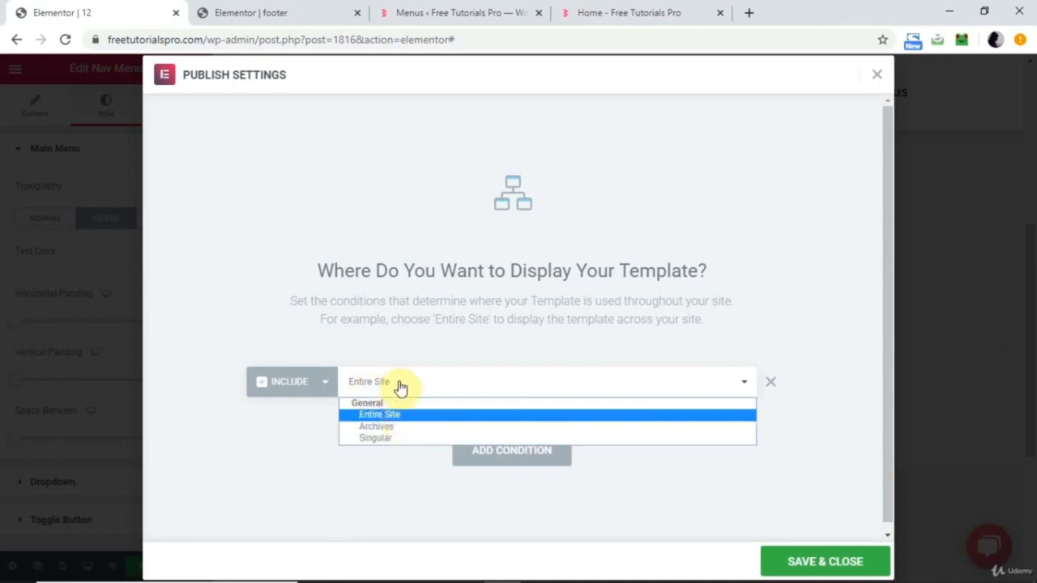
left_click(261, 434)
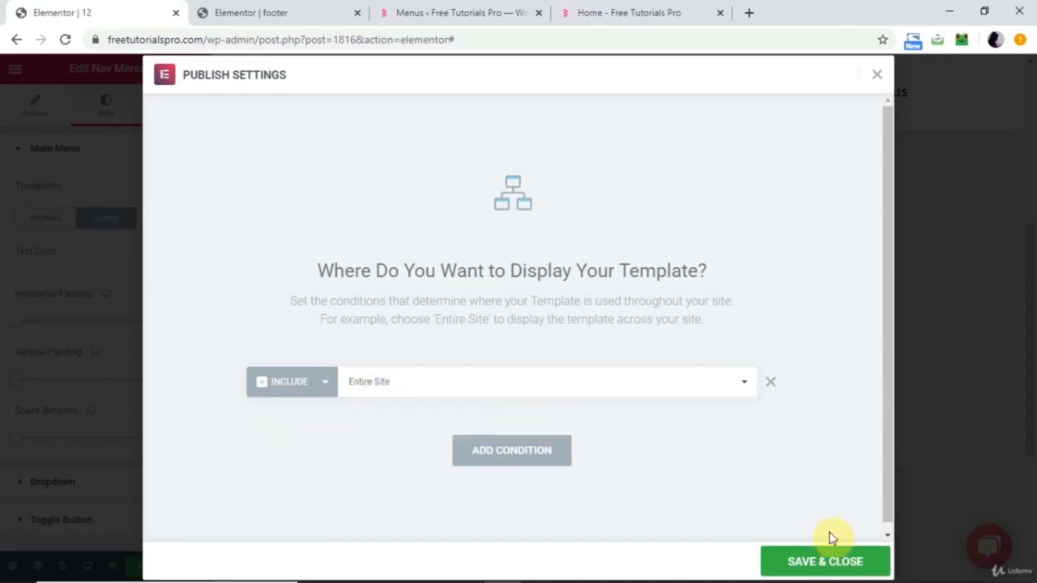
left_click(842, 564)
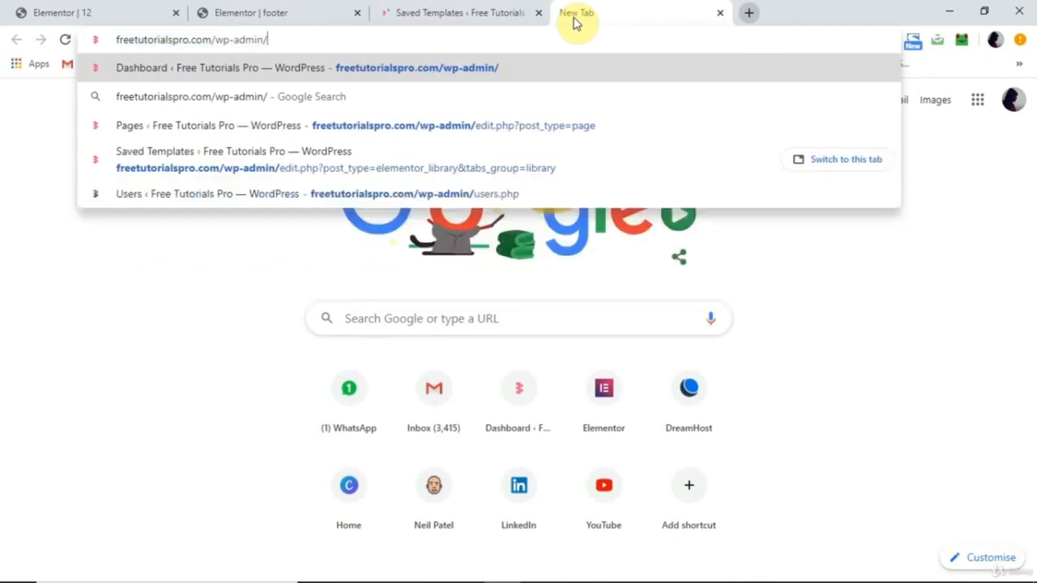
Load the freetutorialspro.com home page and check the new footer at the end of the page.
key("BackSpace")
key("BackSpace")
key("BackSpace")
key("BackSpace")
key("BackSpace")
key("BackSpace")
key("BackSpace")
key("BackSpace")
key("BackSpace")
key("BackSpace")
key("Return")
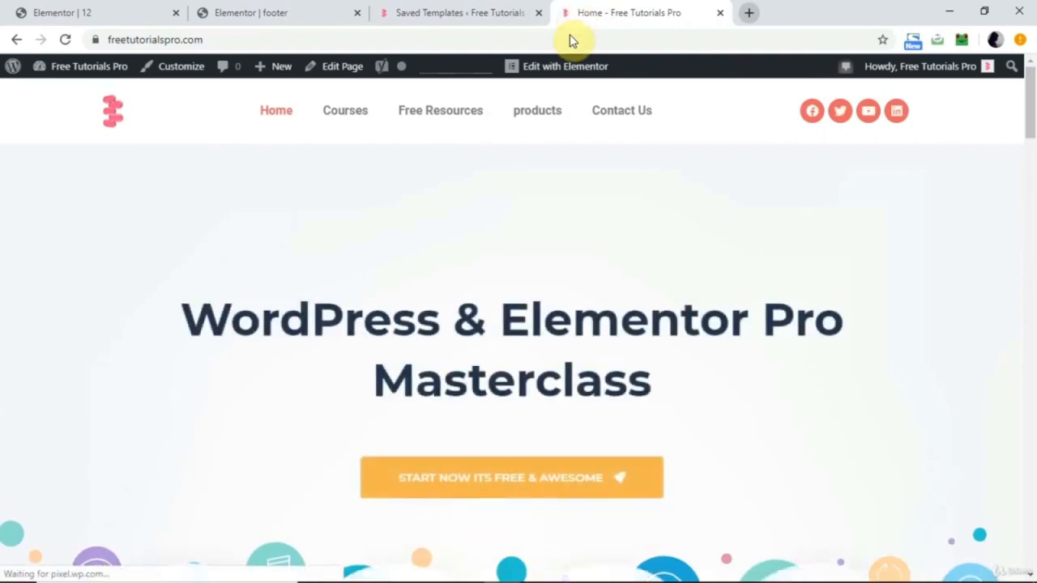
scroll(578, 261, "down", 10)
scroll(578, 262, "down", 3)
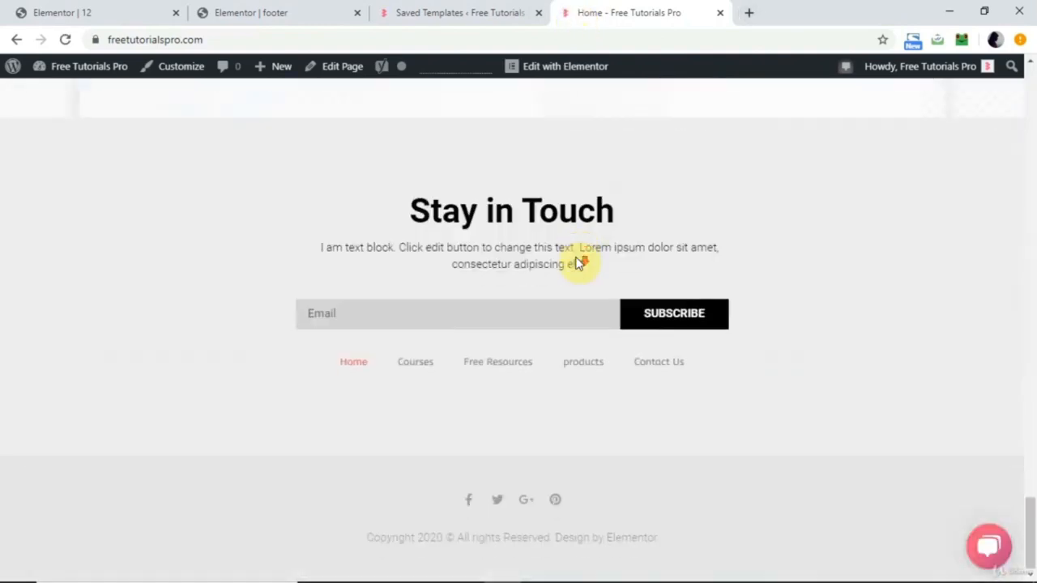
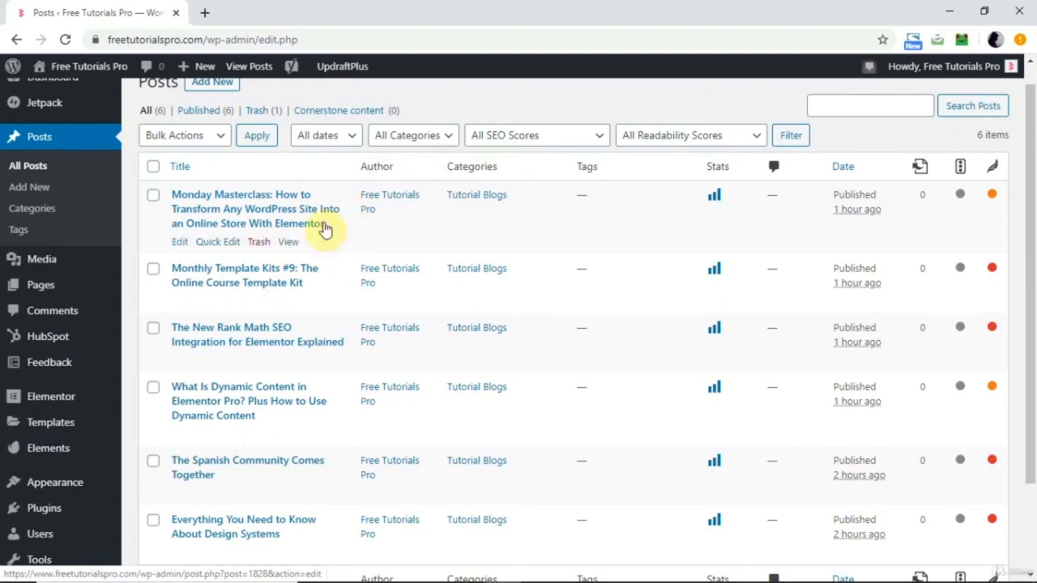
Open the live home page at freetutorialspro.com in a new browser tab.
left_click(204, 13)
type("fr")
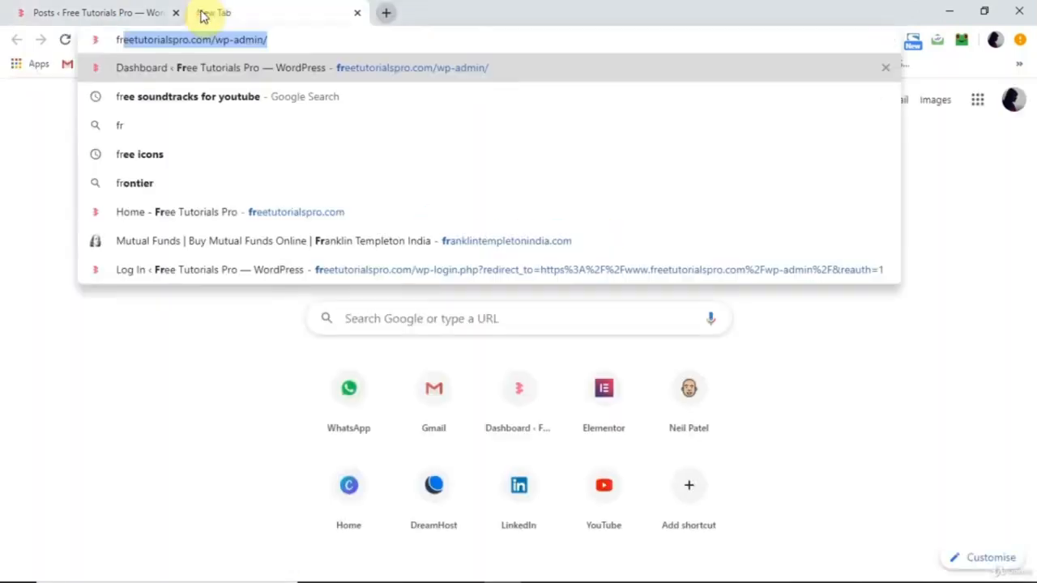
key("Right")
key("BackSpace")
key("BackSpace")
key("BackSpace")
key("BackSpace")
key("BackSpace")
key("BackSpace")
key("BackSpace")
key("BackSpace")
key("BackSpace")
key("BackSpace")
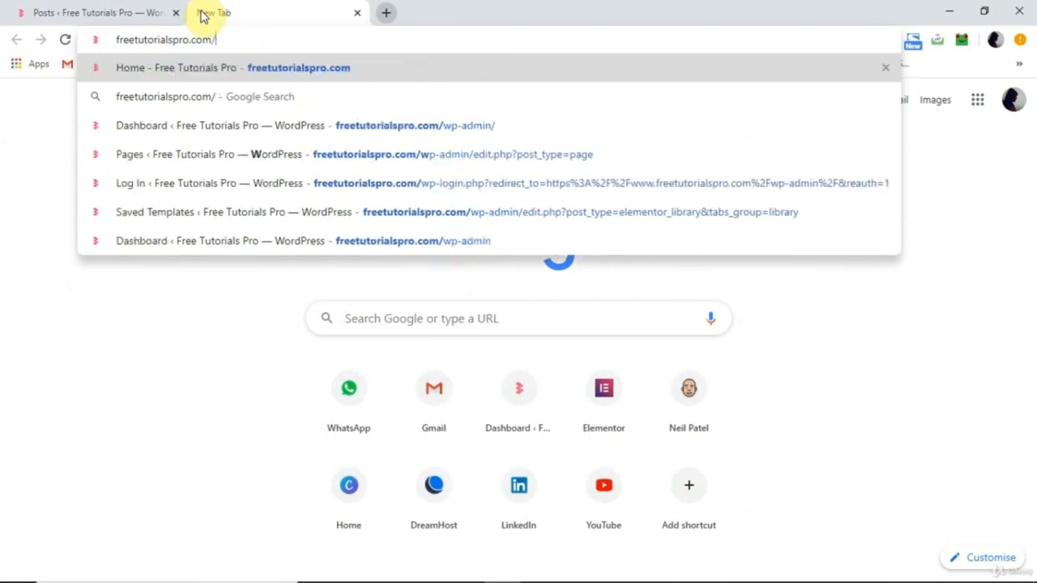
key("Return")
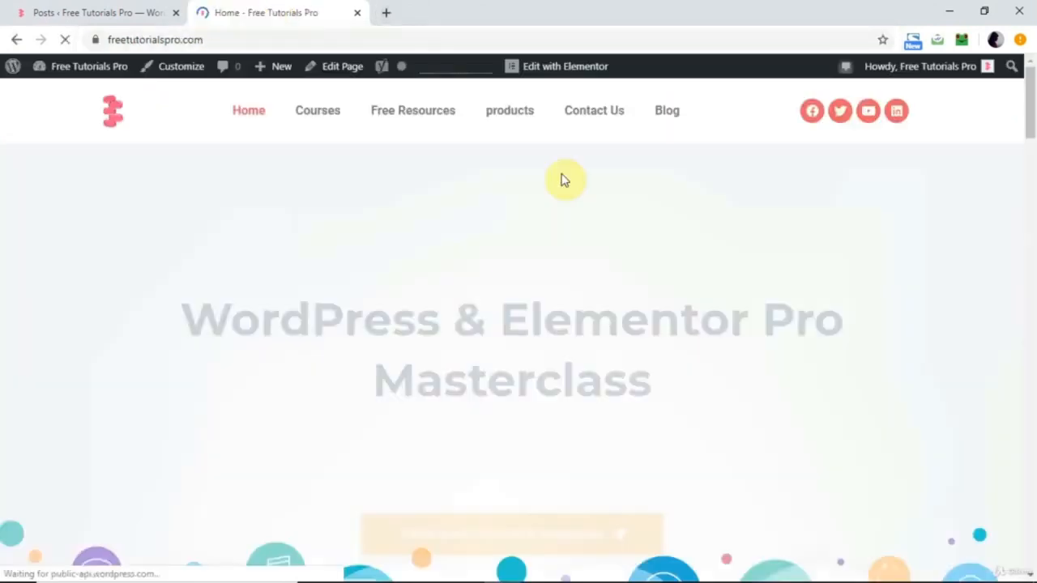
Go to the site's Blog page and examine how the archive lists its posts.
left_click(671, 112)
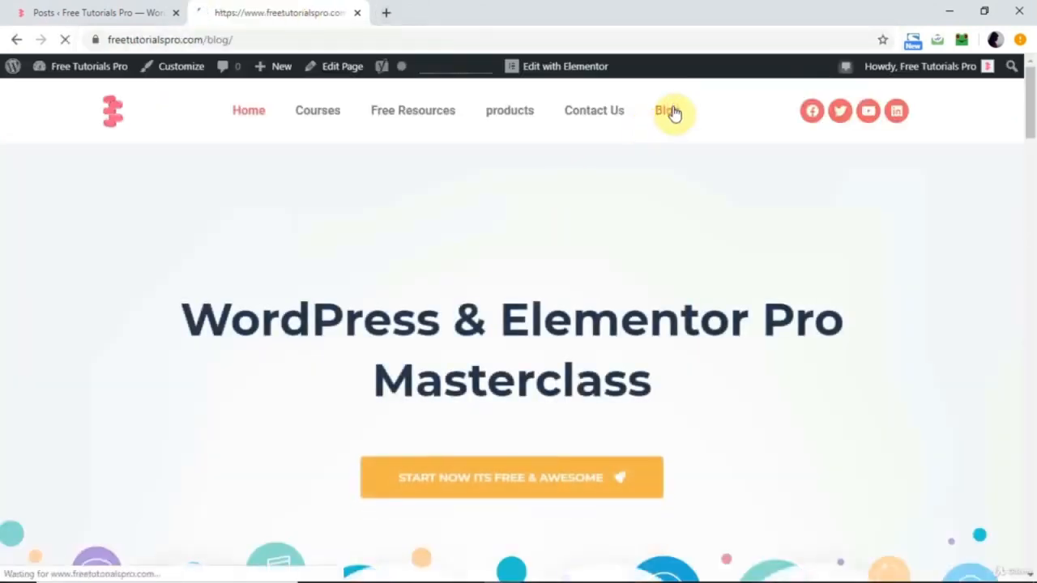
scroll(574, 293, "down", 5)
scroll(574, 293, "up", 5)
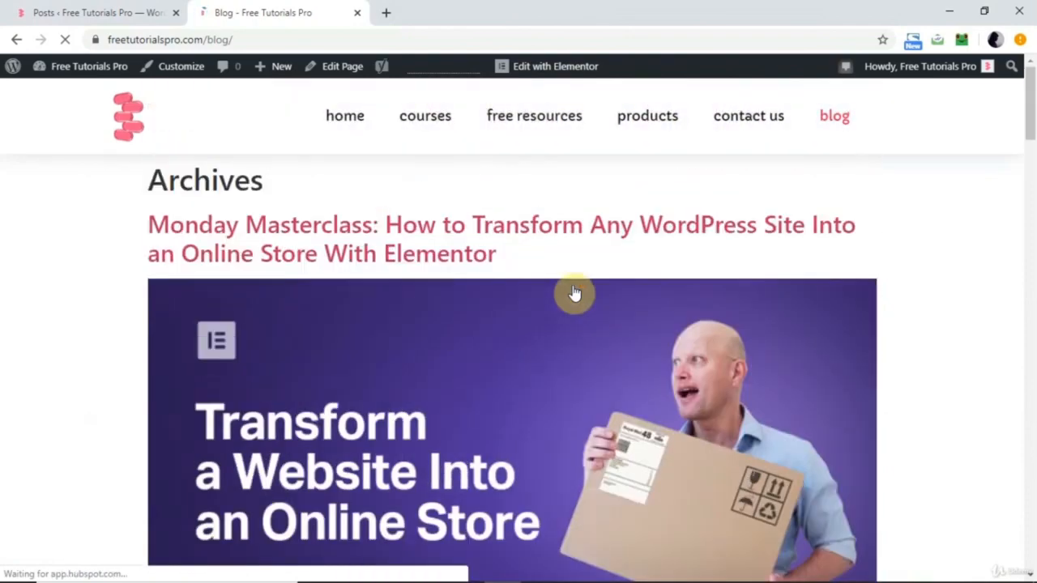
scroll(486, 288, "down", 2)
scroll(489, 289, "up", 2)
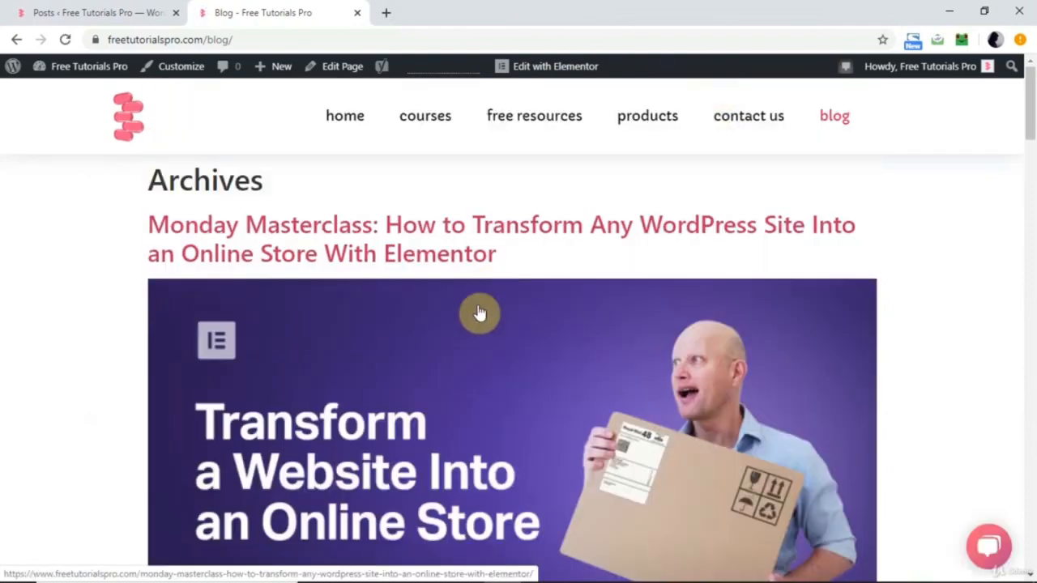
scroll(537, 359, "down", 5)
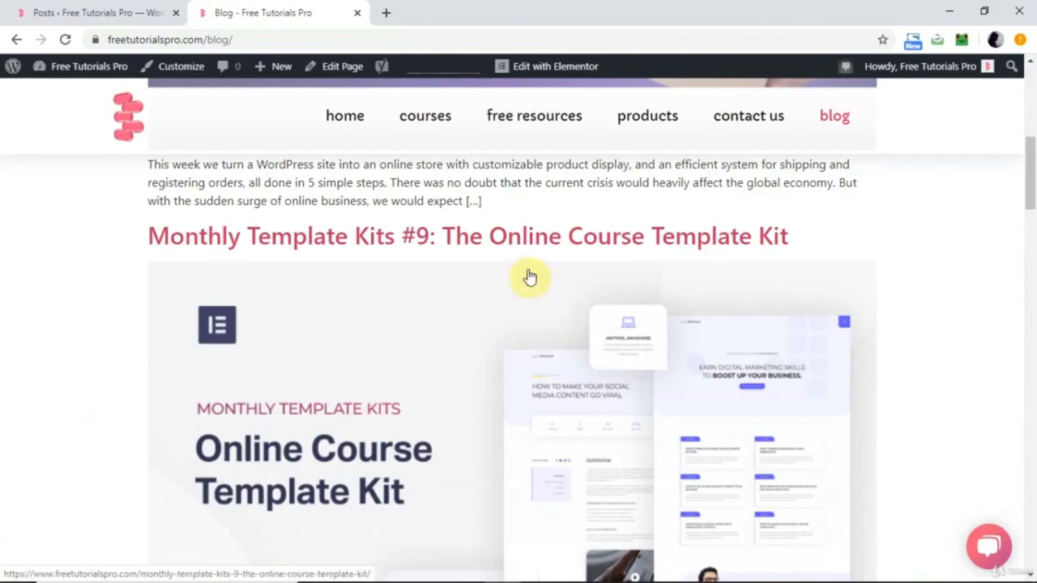
scroll(514, 384, "down", 5)
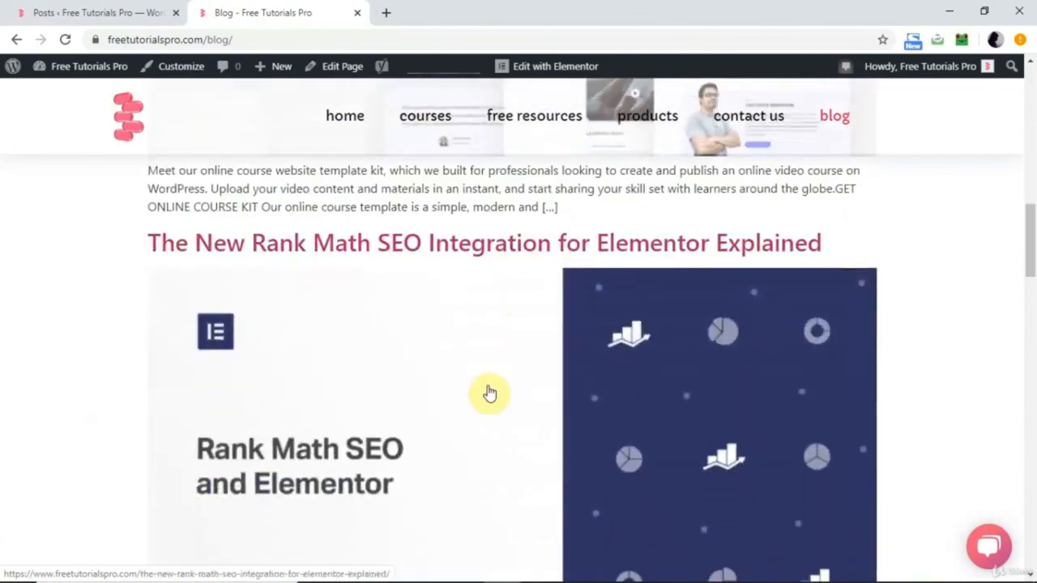
Look through the remaining posts in the site's blog archive listing and return to its first post.
scroll(488, 392, "down", 10)
scroll(488, 391, "down", 12)
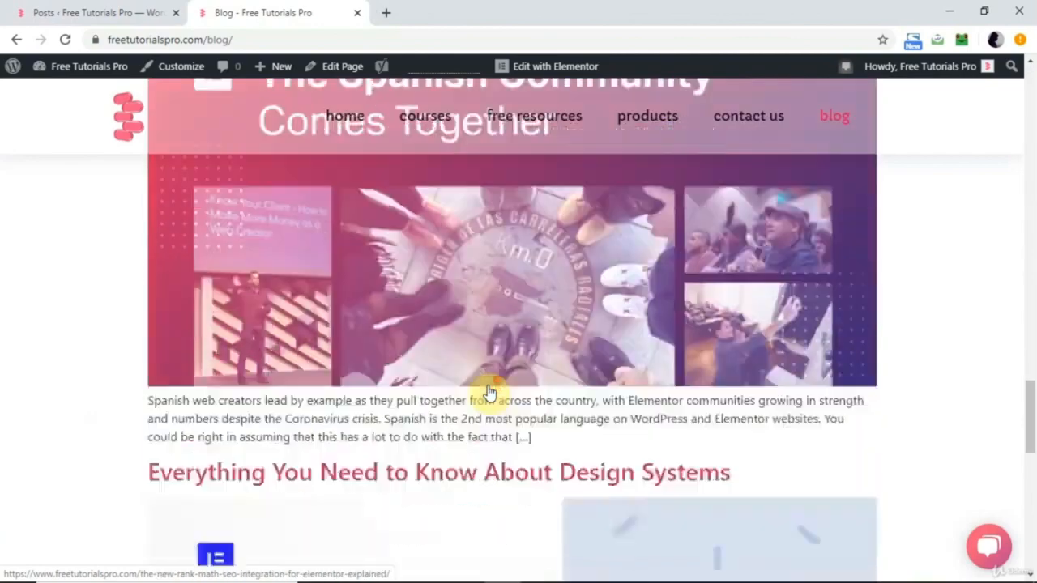
scroll(488, 393, "up", 5)
scroll(488, 393, "up", 20)
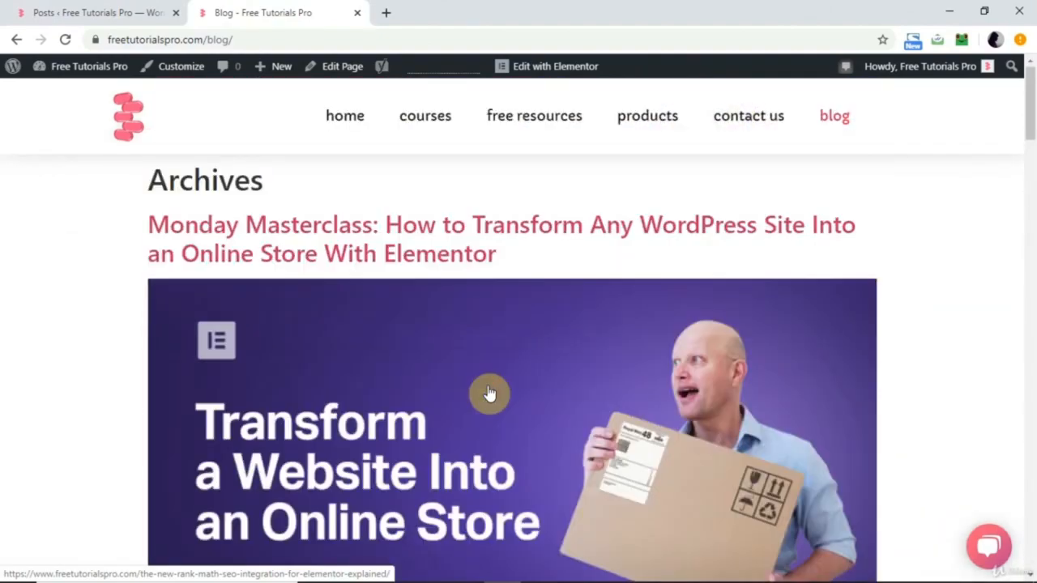
Open the Monday Masterclass post from the archive in a new browser tab and examine its default single-post layout.
right_click(409, 257)
left_click(456, 269)
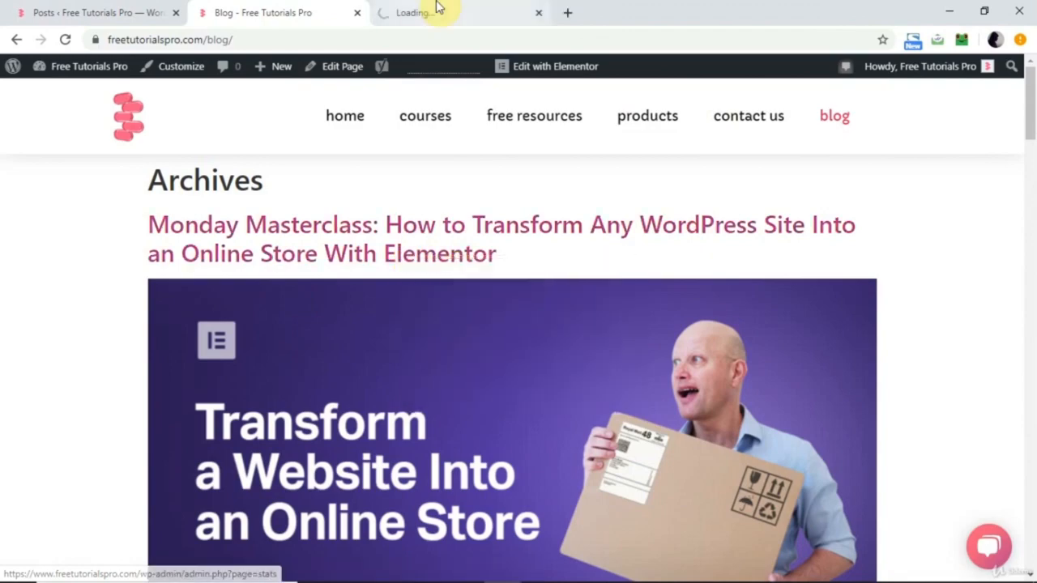
left_click(435, 10)
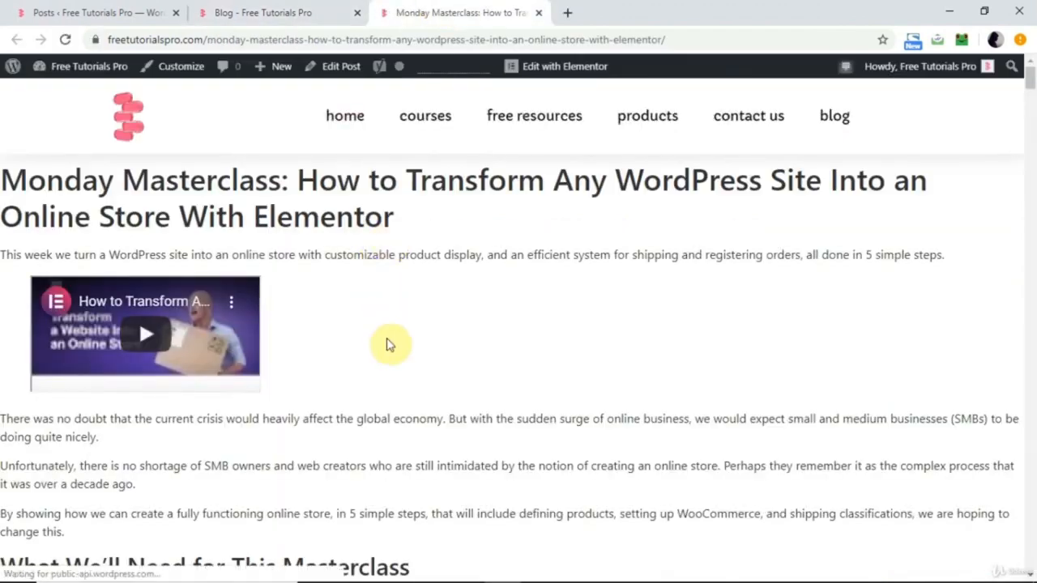
scroll(389, 342, "down", 4)
scroll(393, 337, "up", 4)
scroll(388, 339, "down", 15)
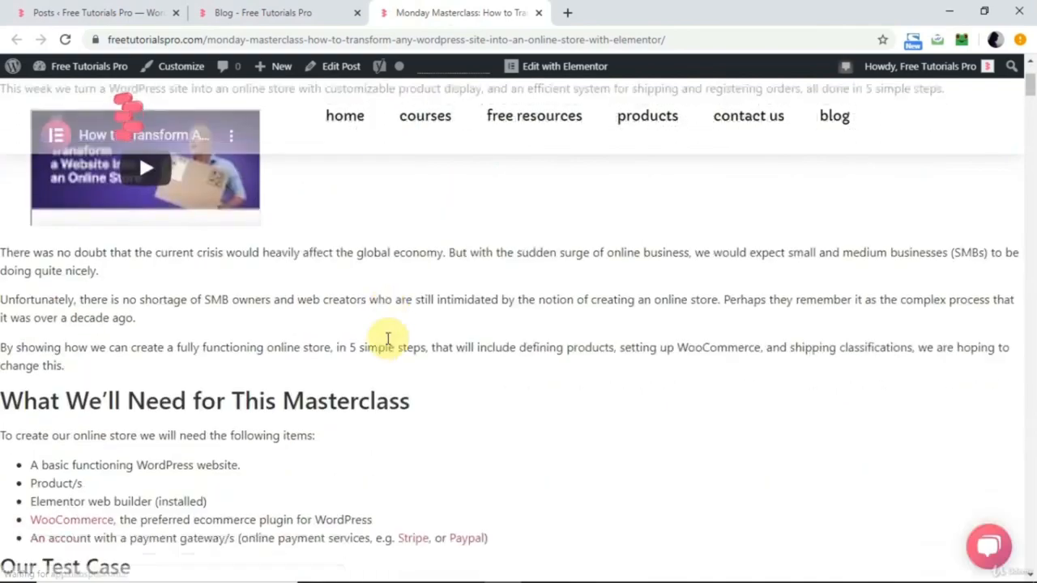
scroll(388, 339, "down", 15)
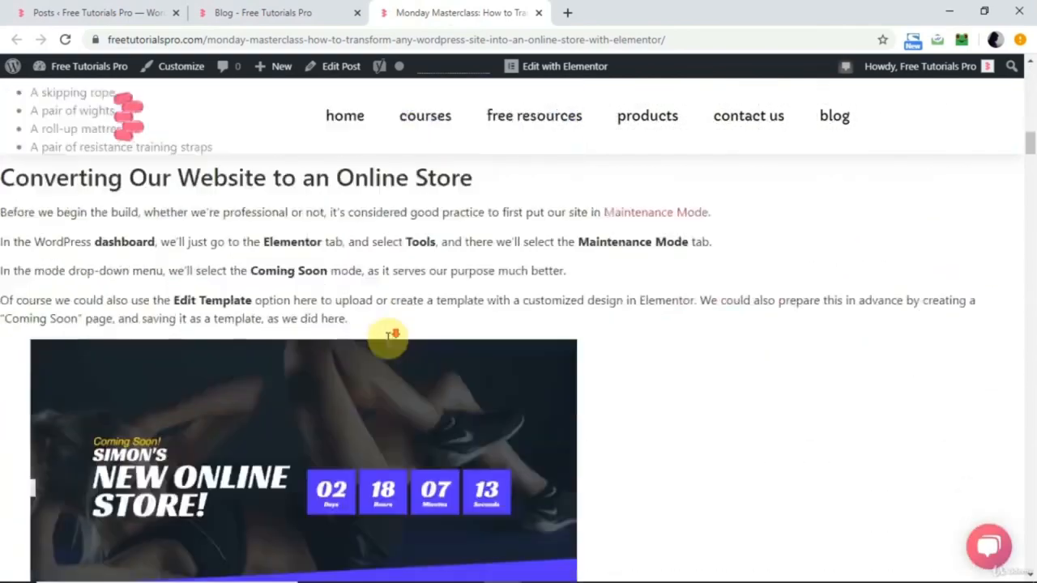
scroll(388, 338, "up", 20)
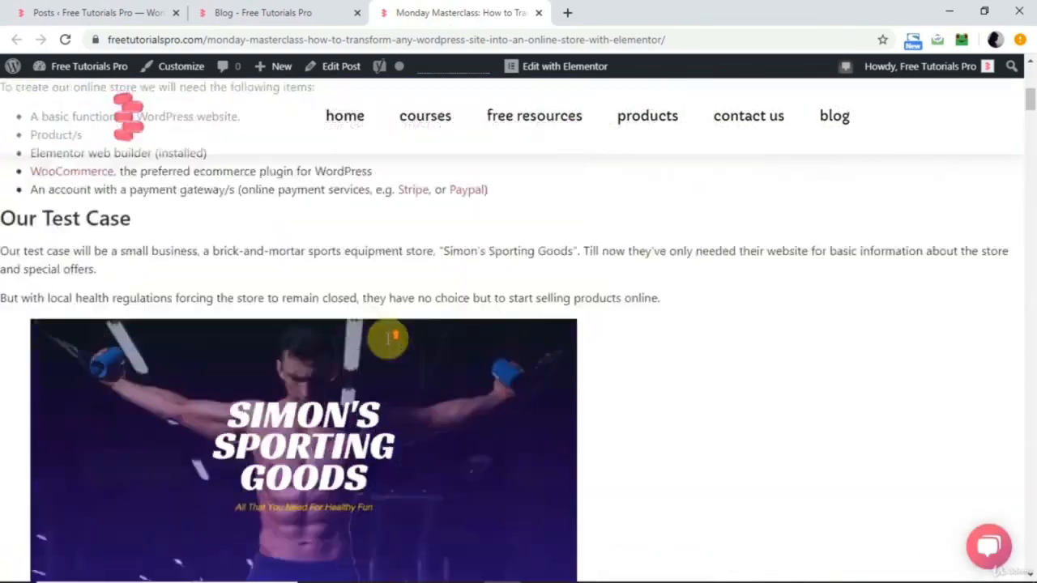
Open elementor.com in a new browser tab, go to its Blog page and examine how the posts are laid out.
left_click(565, 16)
type("elementor.com")
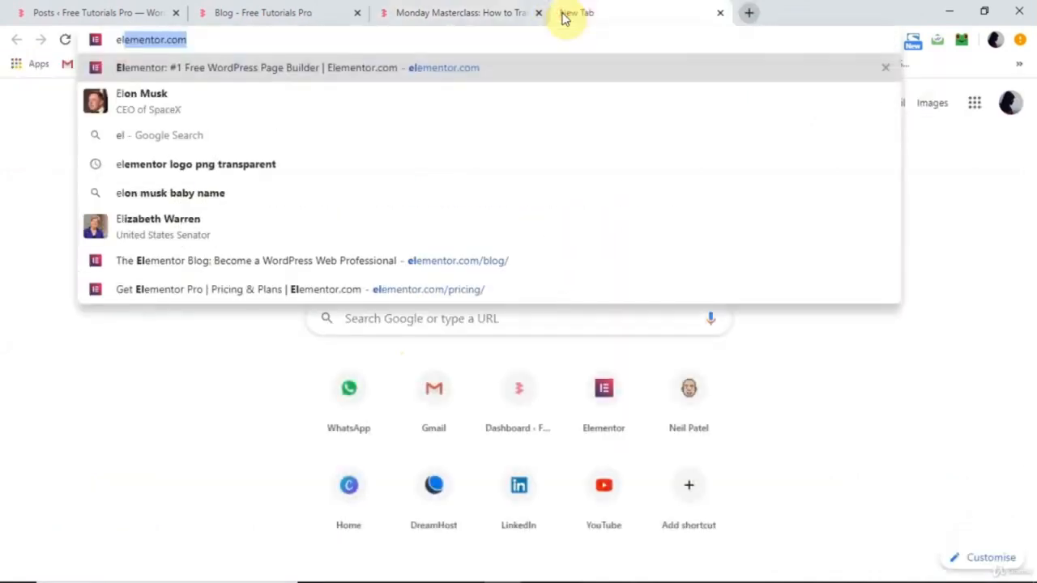
key("Right")
key("Return")
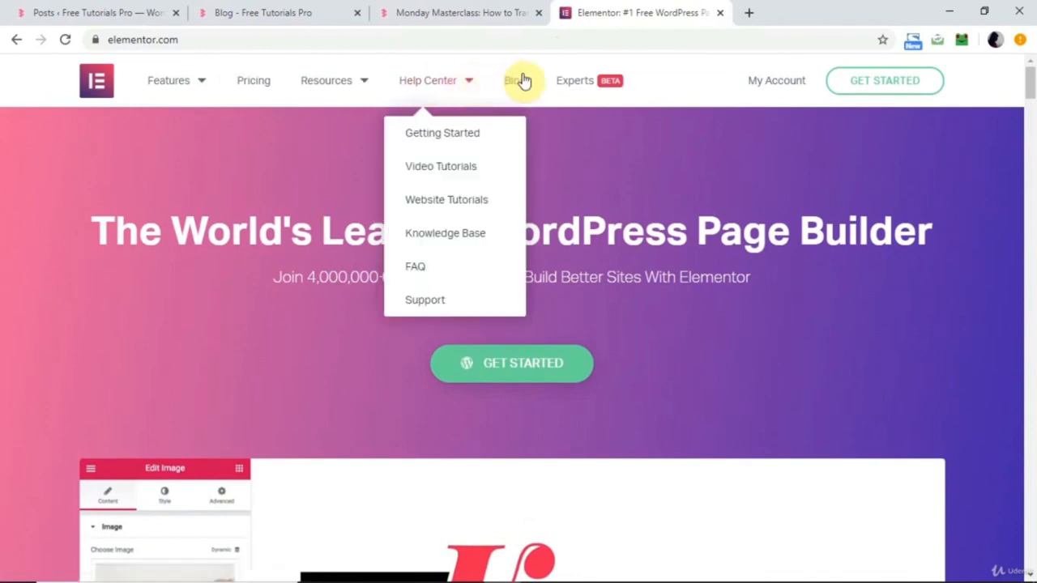
left_click(523, 80)
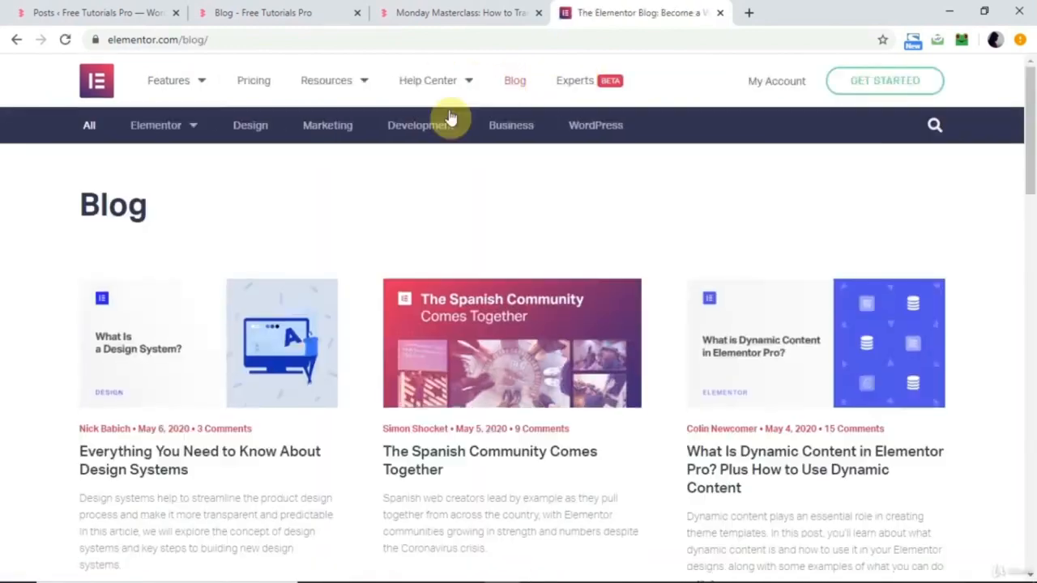
scroll(430, 256, "down", 2)
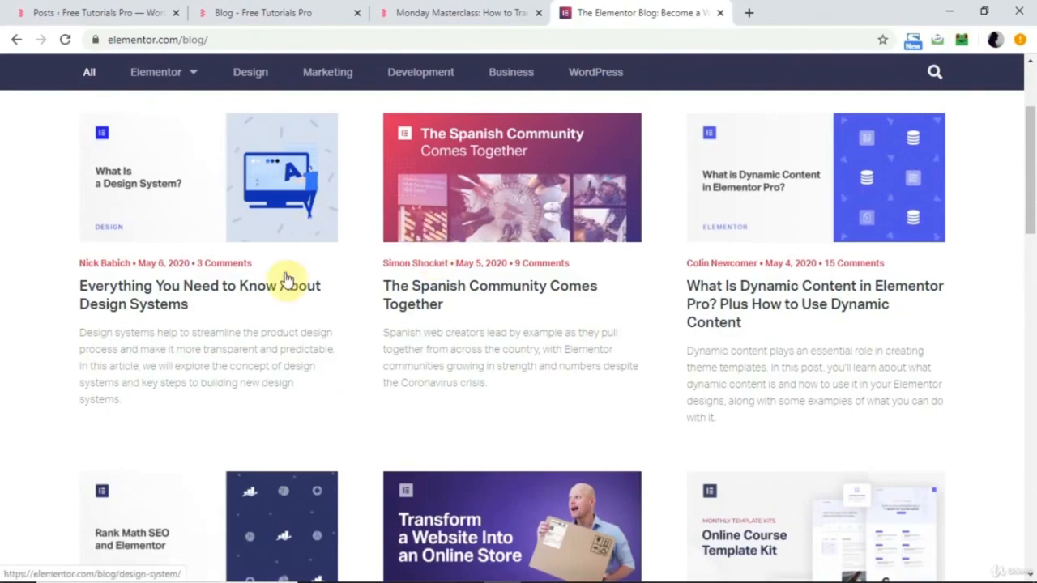
scroll(458, 367, "down", 14)
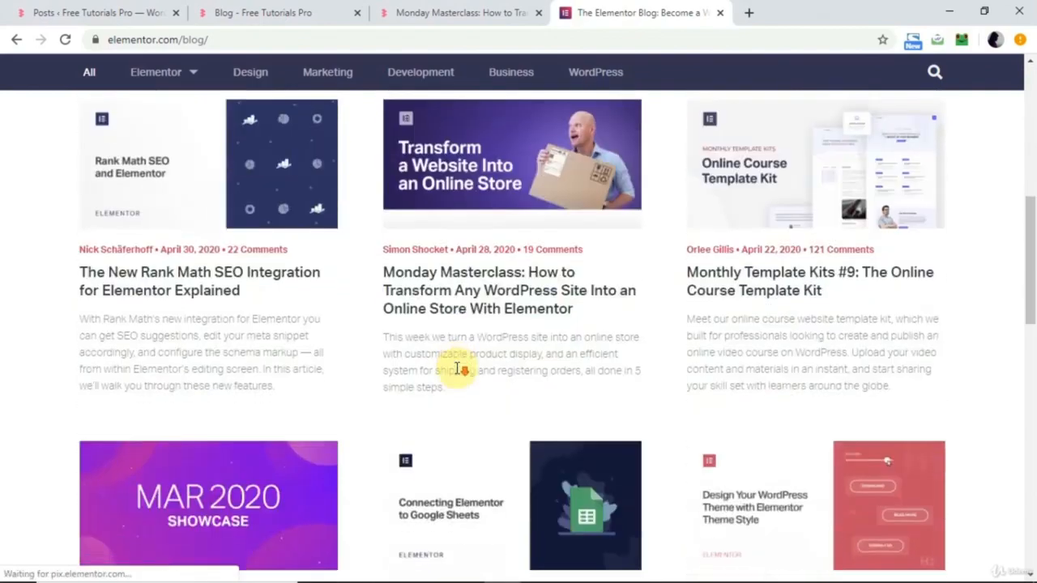
scroll(460, 368, "up", 16)
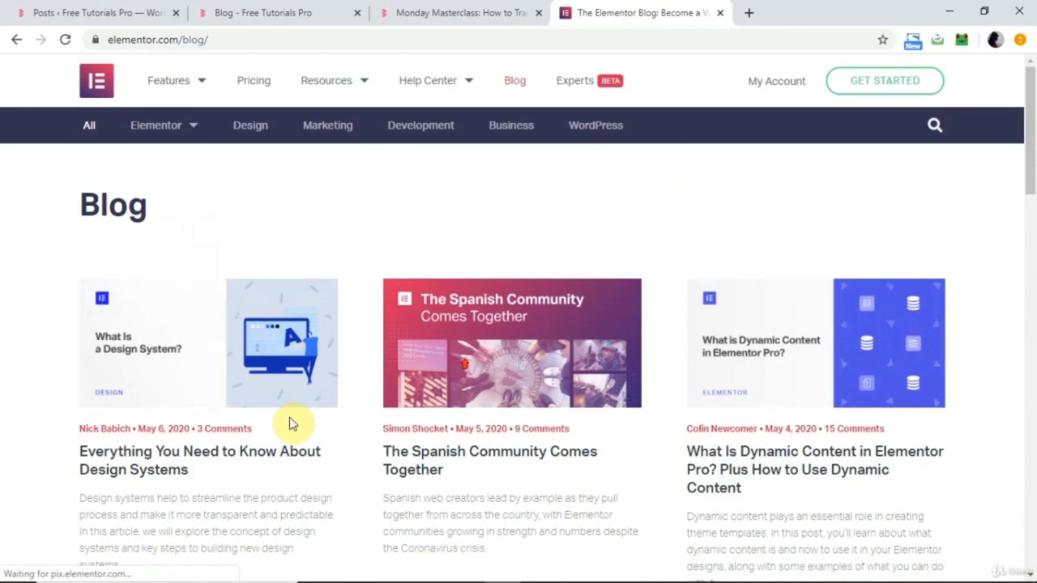
Open Elementor's article "Everything You Need to Know About Design Systems" in a new browser tab and examine its post layout.
right_click(234, 452)
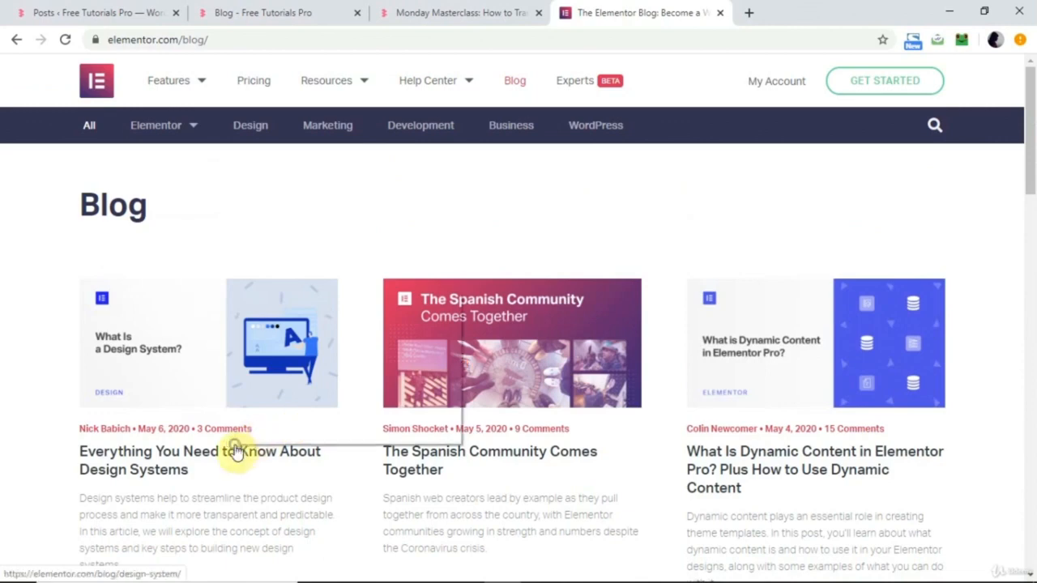
left_click(329, 305)
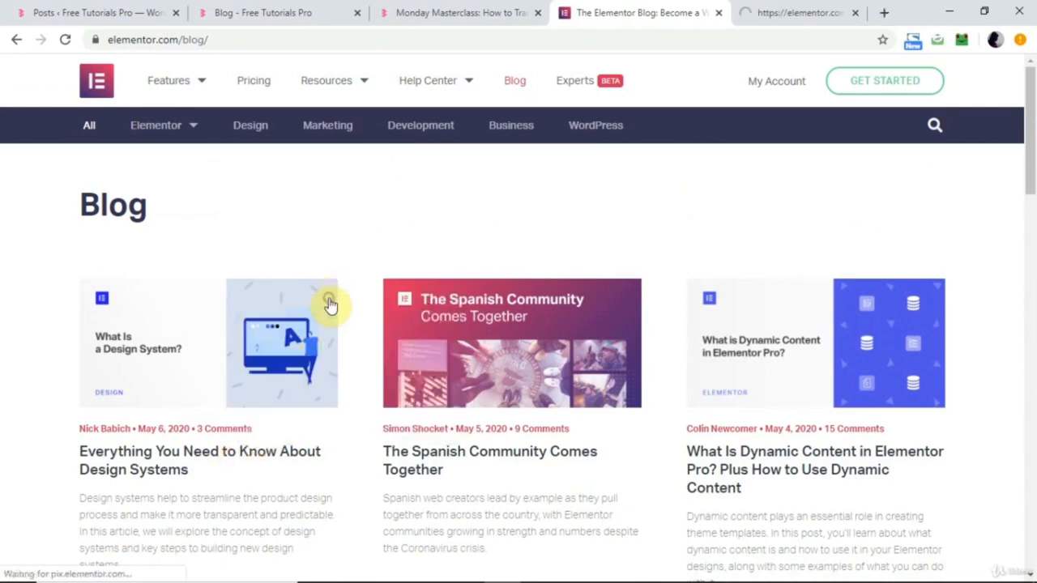
left_click(764, 9)
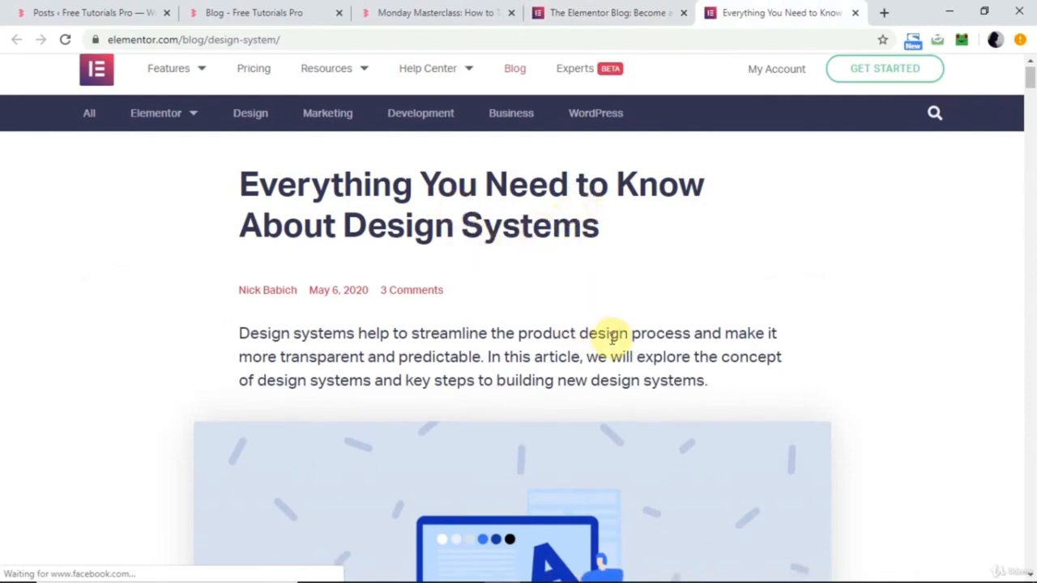
scroll(607, 332, "down", 3)
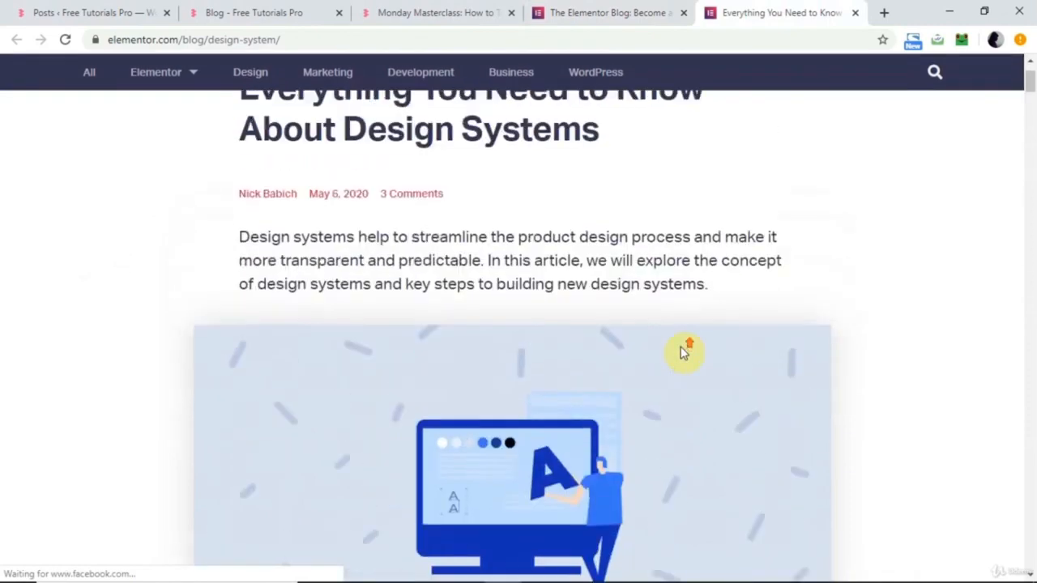
scroll(682, 352, "down", 15)
scroll(683, 350, "down", 10)
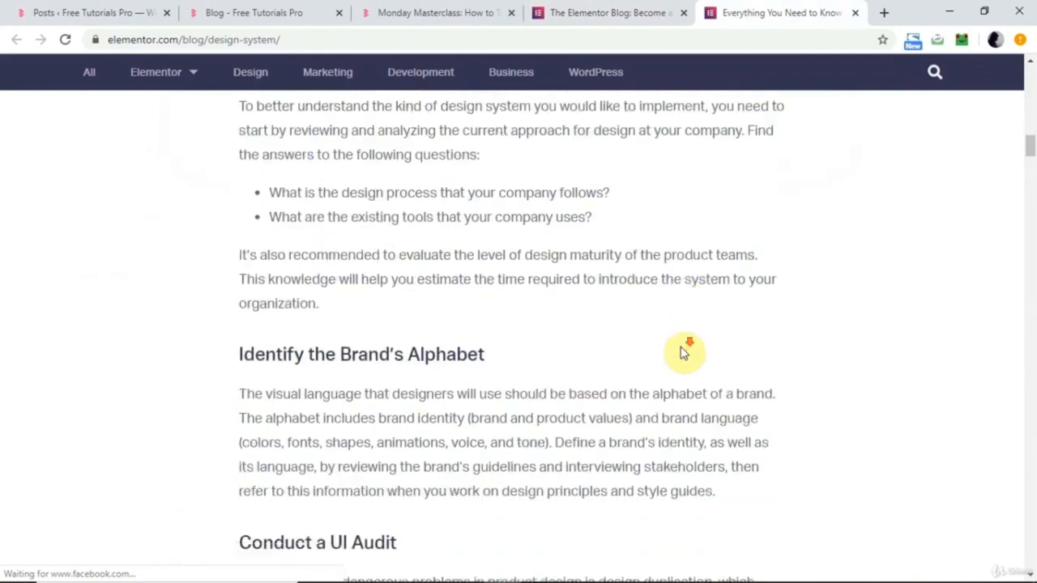
key("Home")
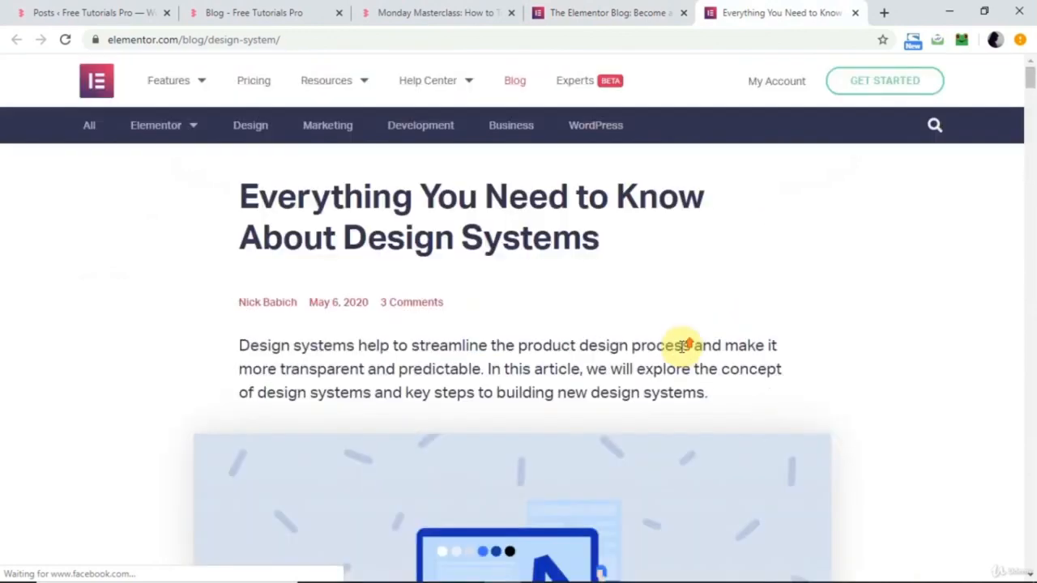
Revisit the site's own blog archive and Monday Masterclass post to compare them with Elementor's blog designs.
left_click(289, 12)
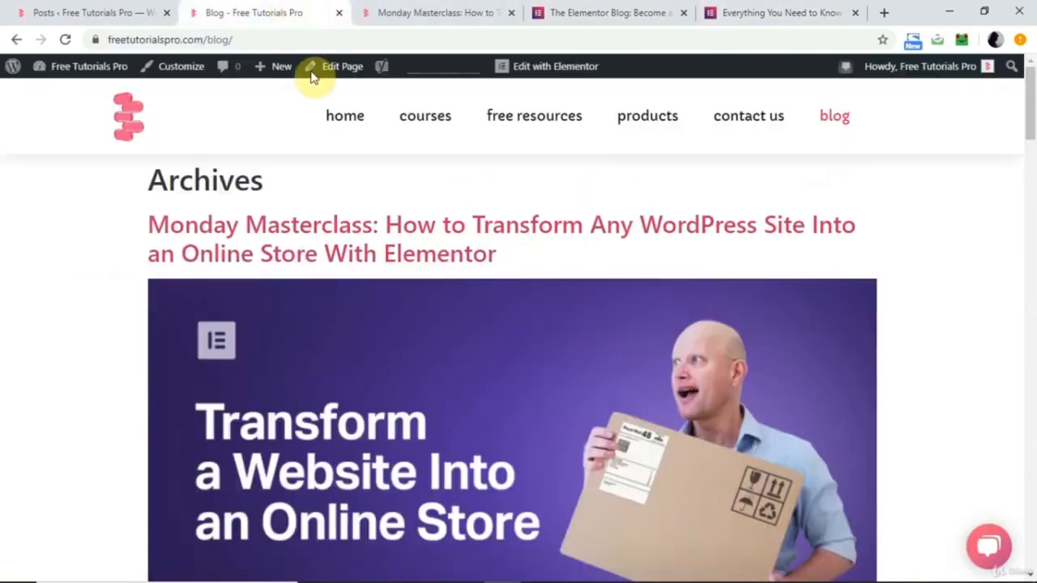
left_click(426, 11)
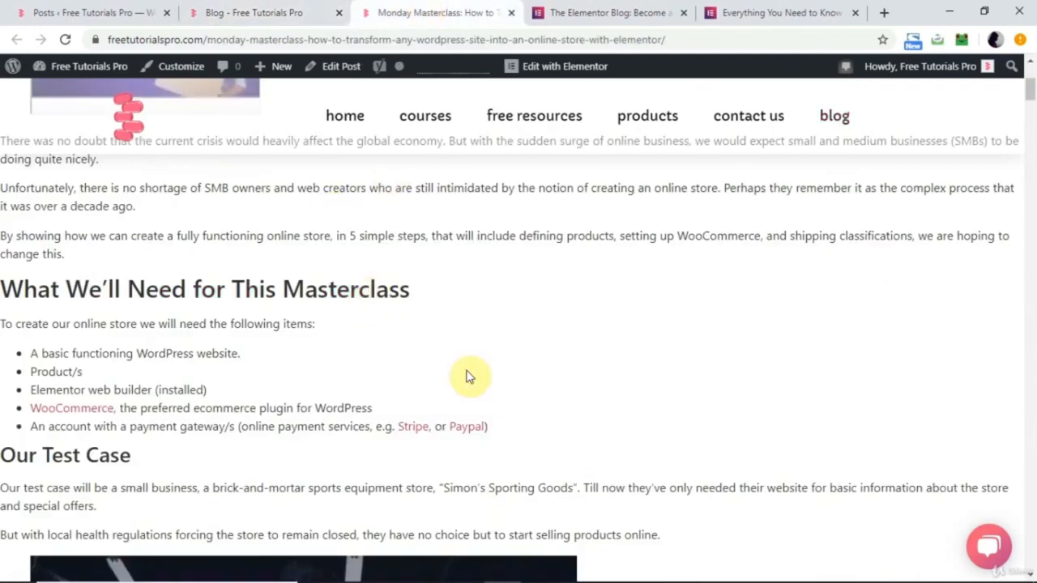
From the WordPress admin's saved templates, create a new Elementor template of type Archive named "archive".
left_click(107, 5)
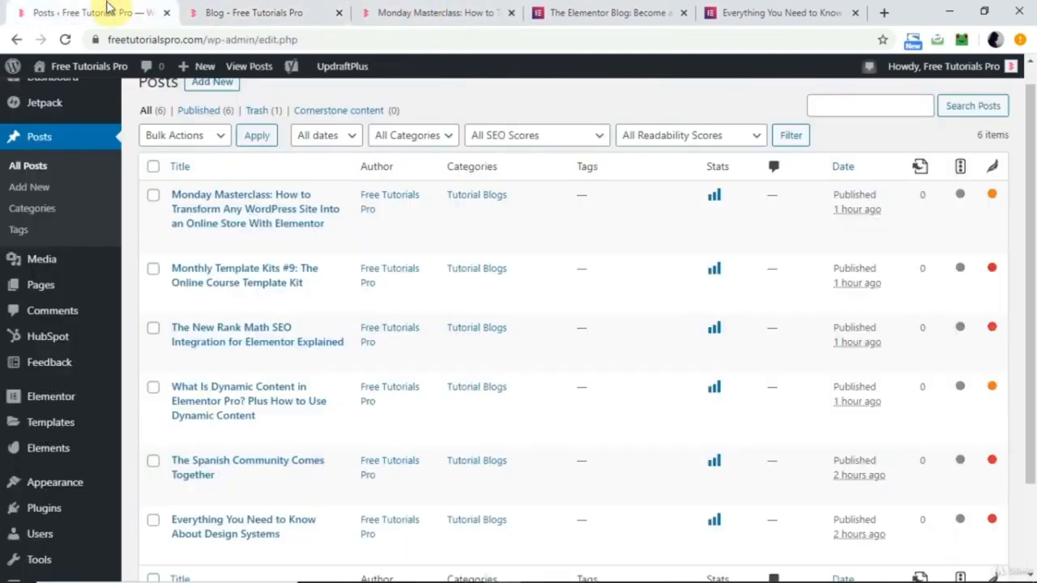
left_click(51, 426)
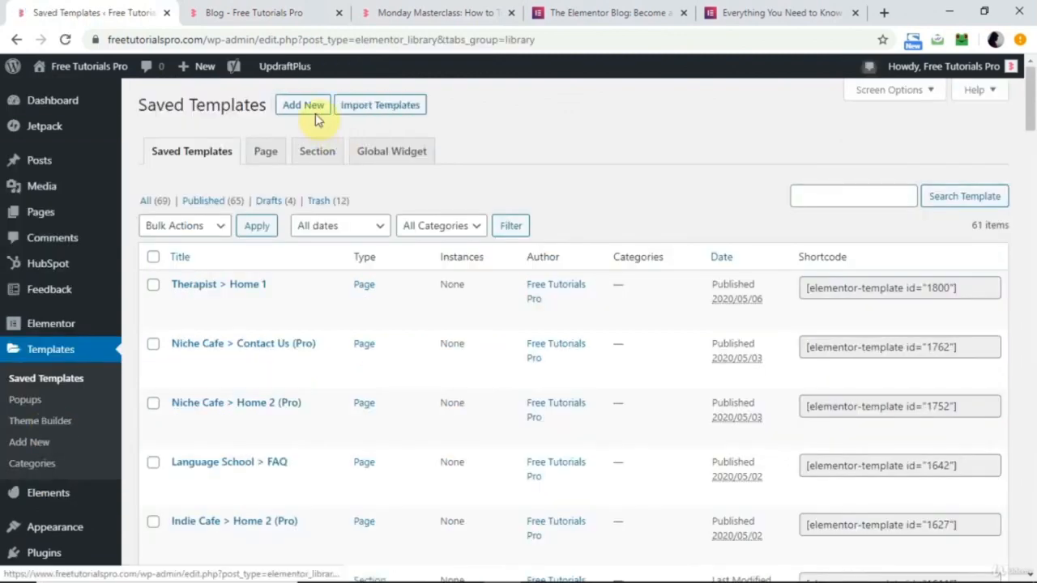
left_click(314, 109)
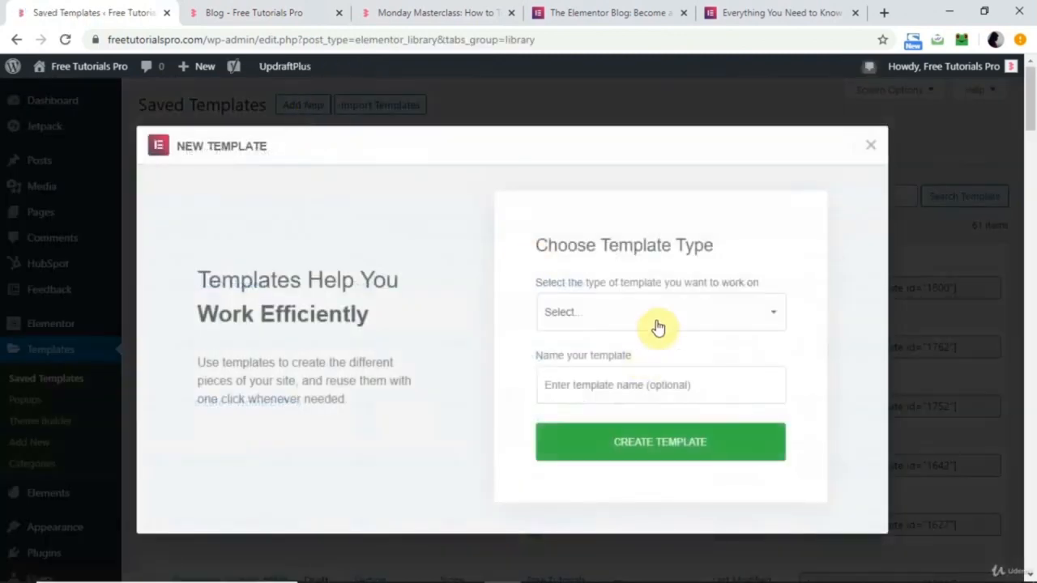
left_click(657, 323)
left_click(582, 433)
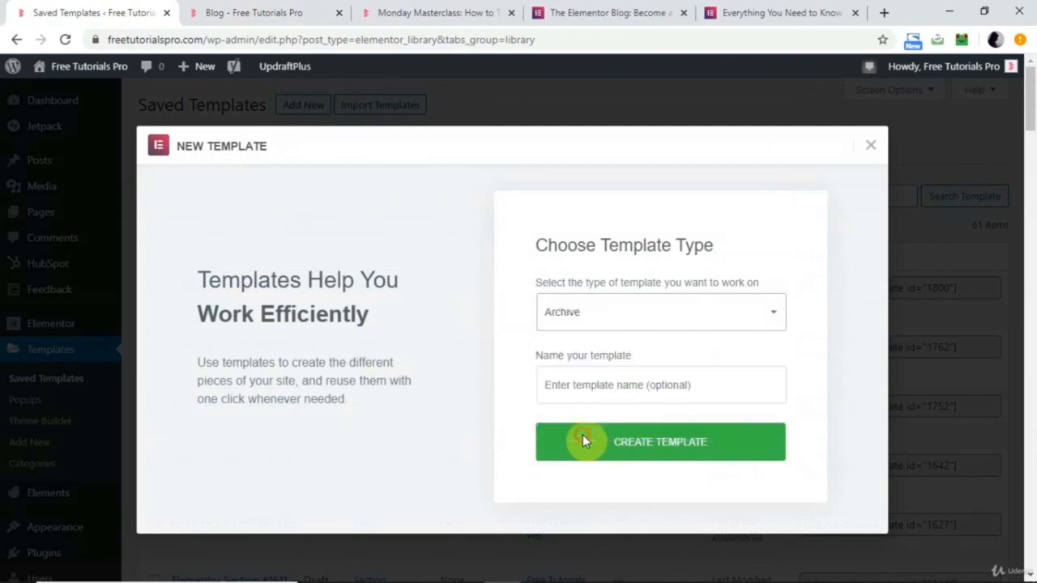
left_click(611, 384)
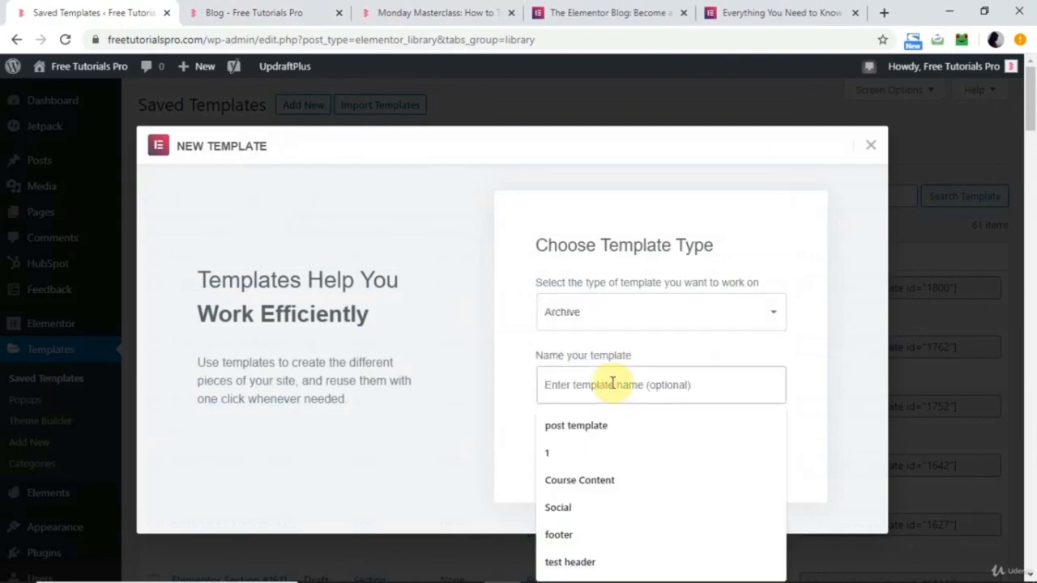
type("archive")
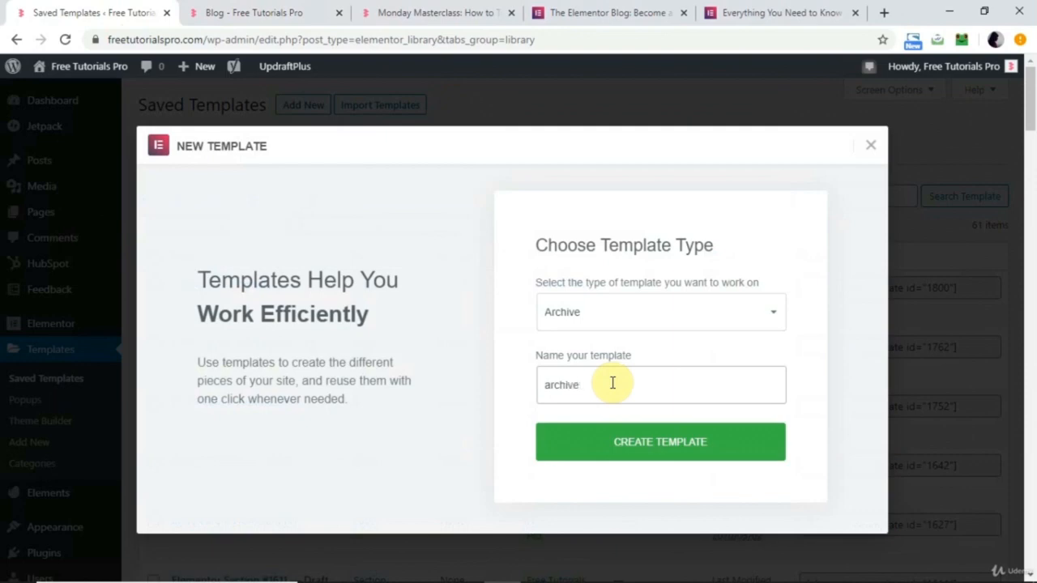
left_click(634, 440)
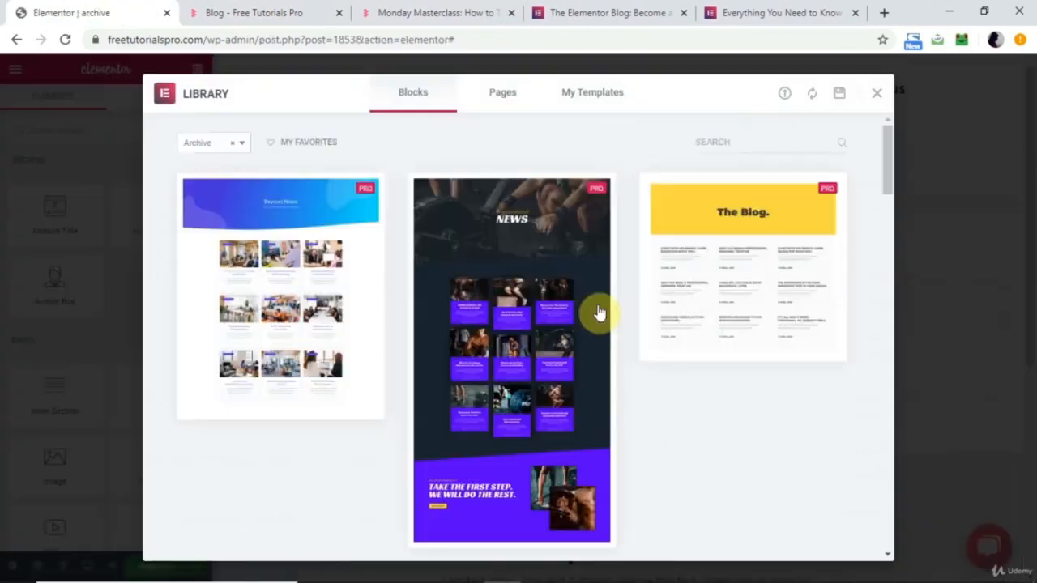
Browse the Archive blocks in the library and insert the Archives design with a centred title and three columns of post cards.
scroll(632, 357, "down", 2)
scroll(637, 368, "down", 10)
scroll(638, 369, "down", 10)
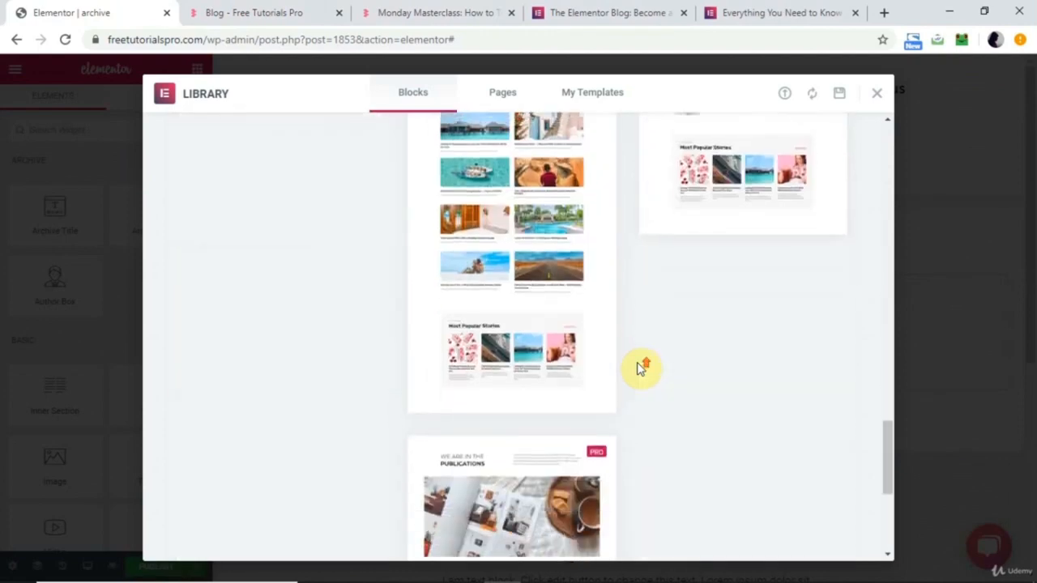
scroll(638, 369, "up", 8)
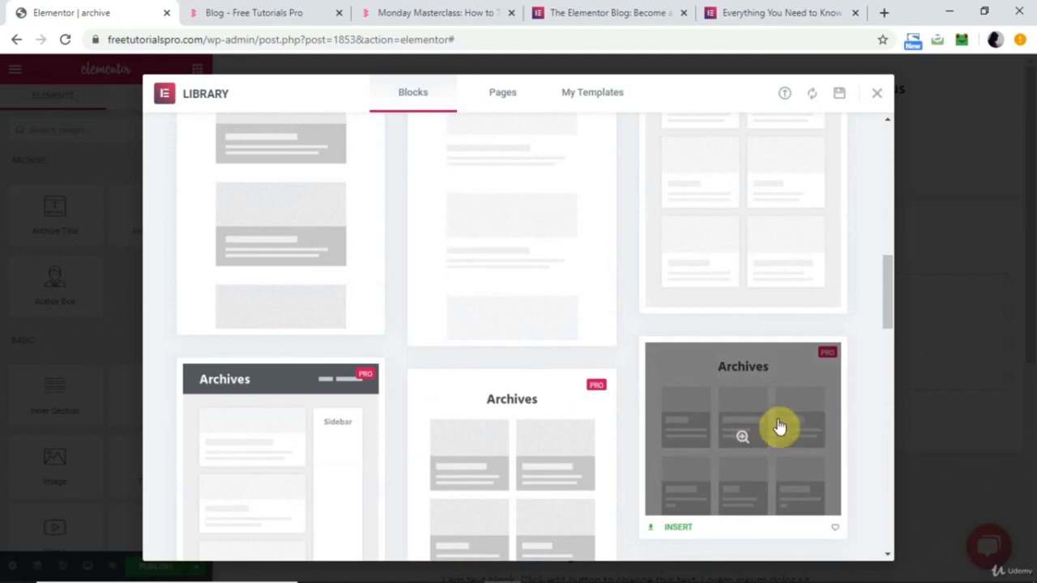
left_click(775, 479)
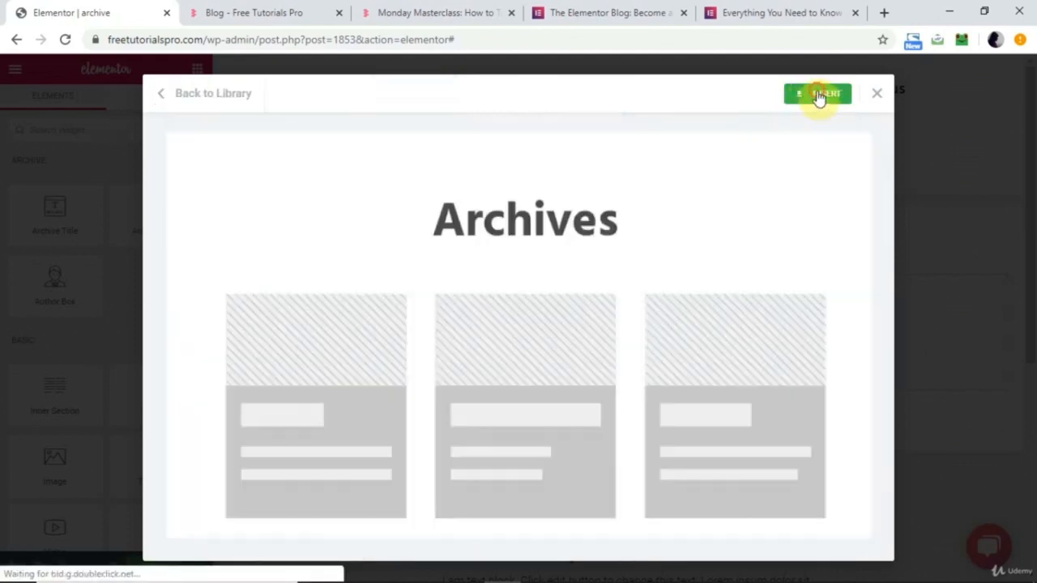
left_click(818, 94)
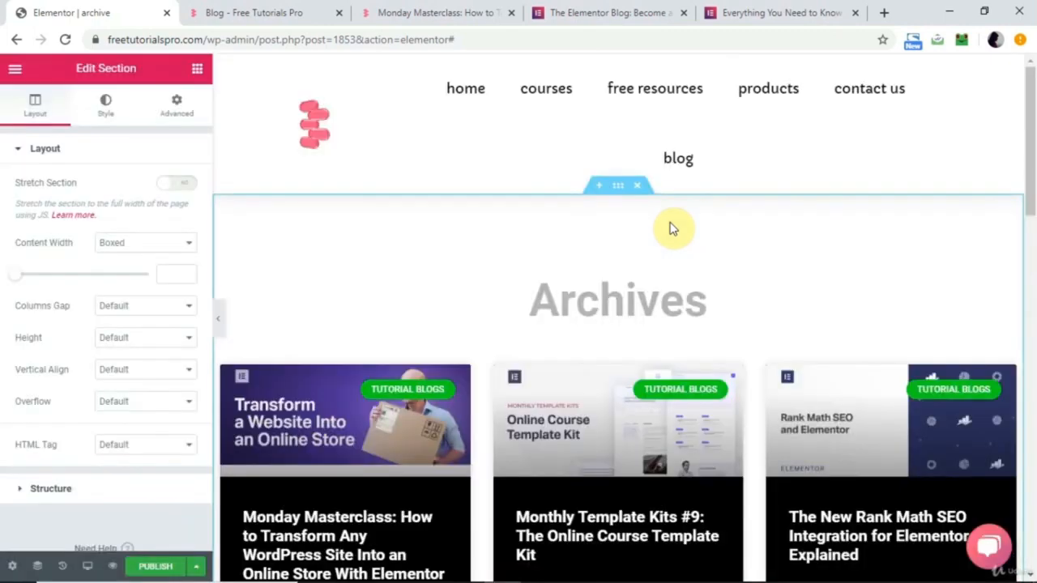
Delete the Archives title above the post cards in the archive template.
scroll(729, 322, "down", 6)
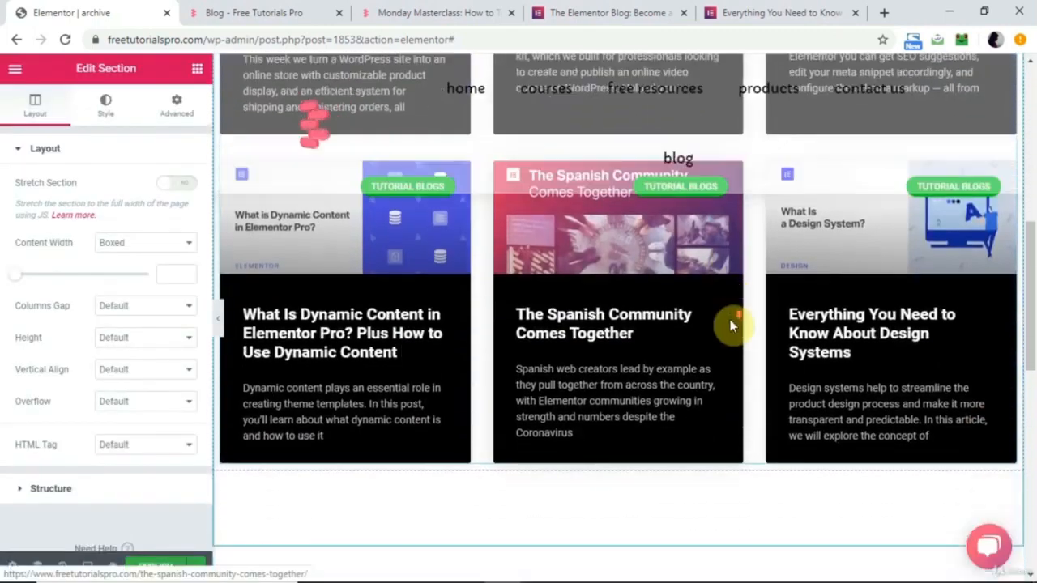
scroll(730, 319, "up", 6)
scroll(733, 327, "down", 1)
scroll(687, 224, "up", 2)
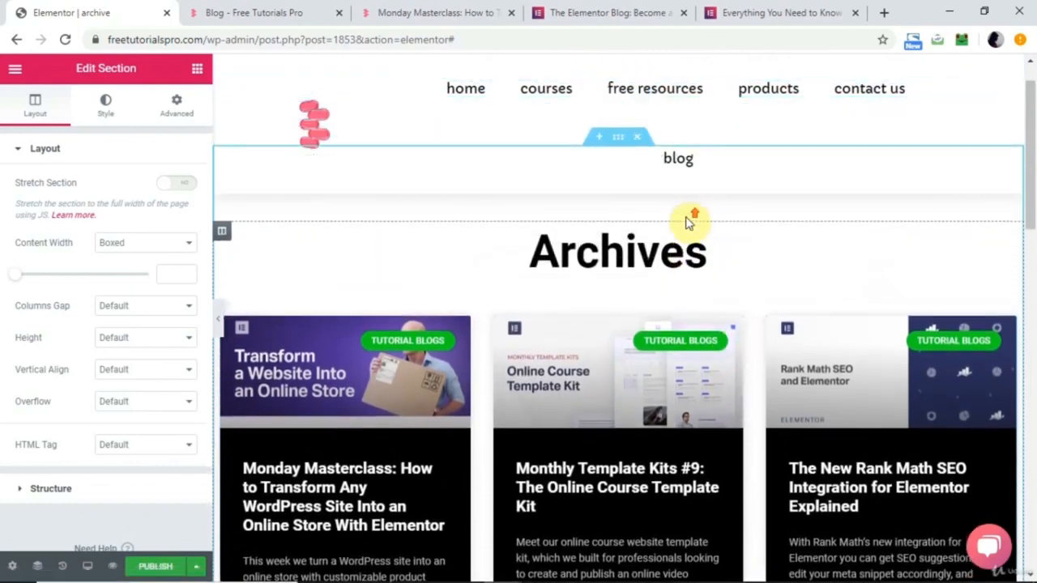
right_click(666, 267)
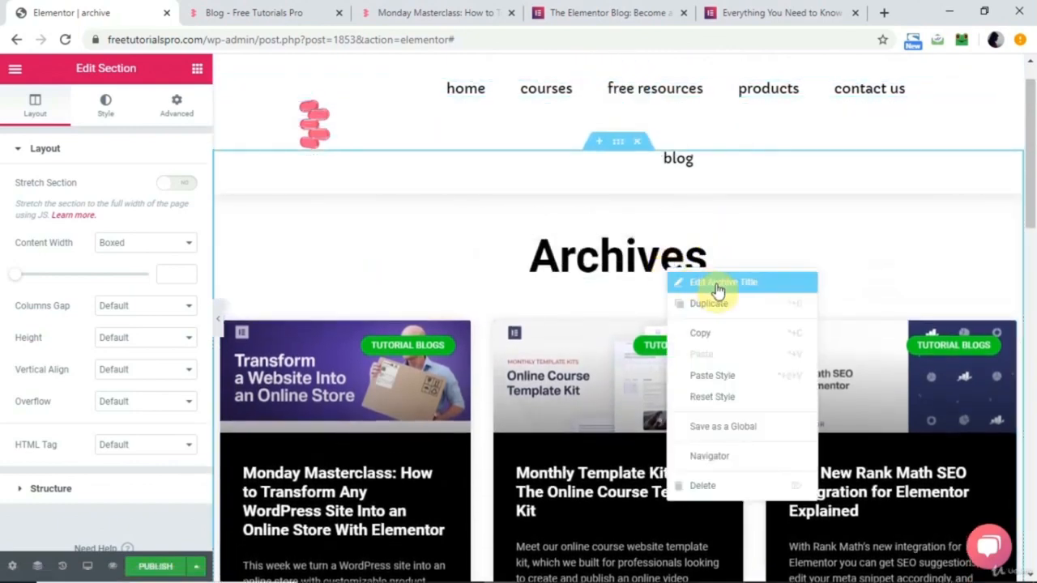
left_click(714, 488)
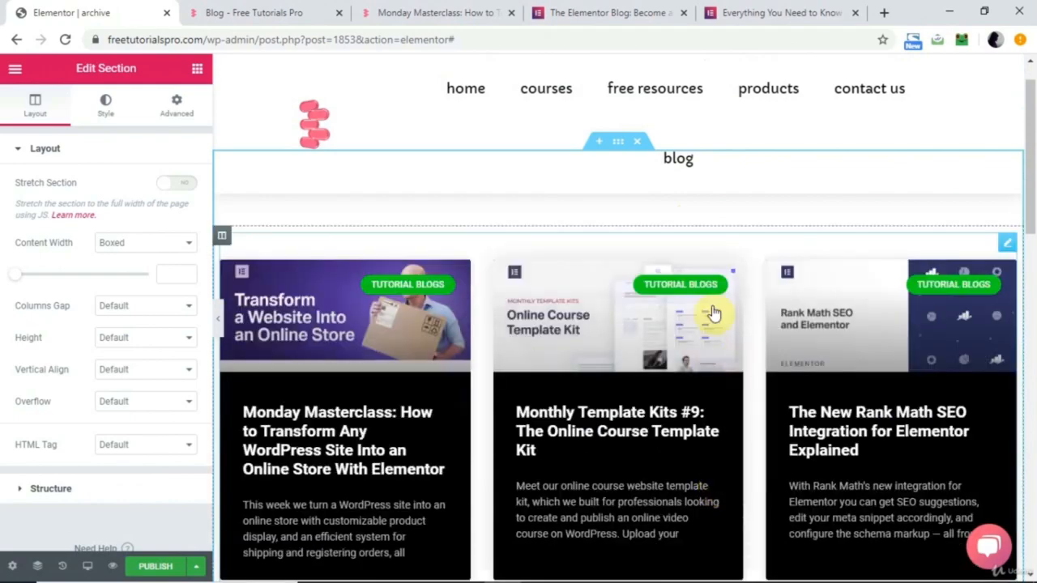
scroll(523, 483, "down", 8)
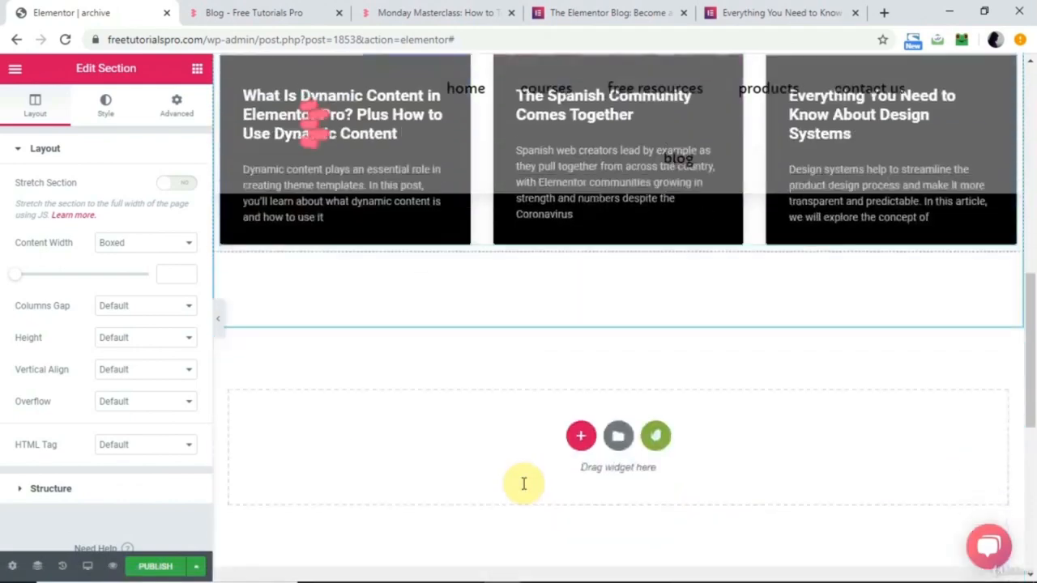
scroll(522, 483, "up", 4)
scroll(522, 483, "up", 4)
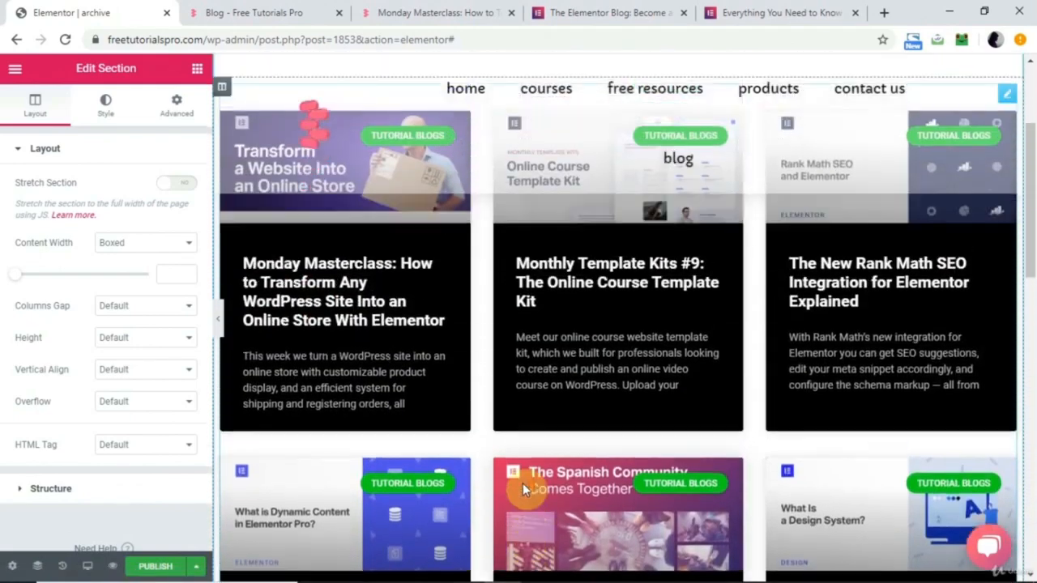
scroll(432, 393, "down", 3)
scroll(432, 393, "up", 3)
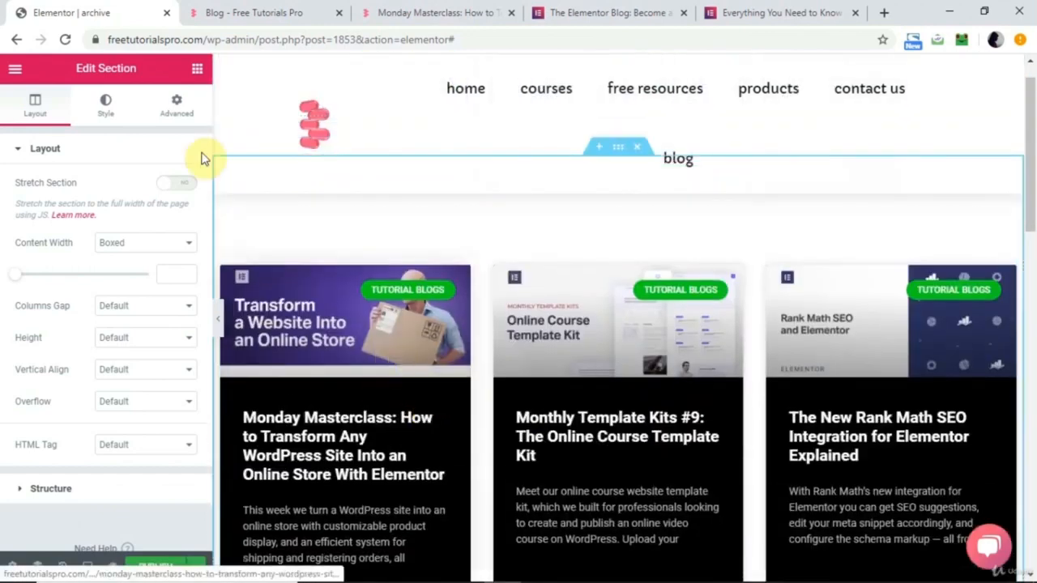
Set the Archive Posts widget to 2 columns and check the resulting card layout down the page.
left_click(105, 111)
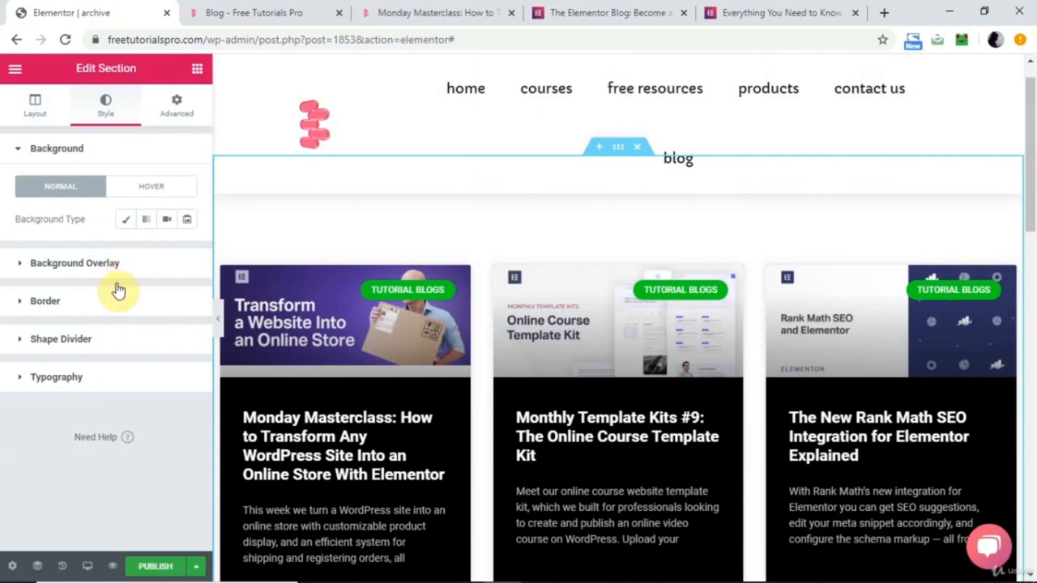
left_click(347, 289)
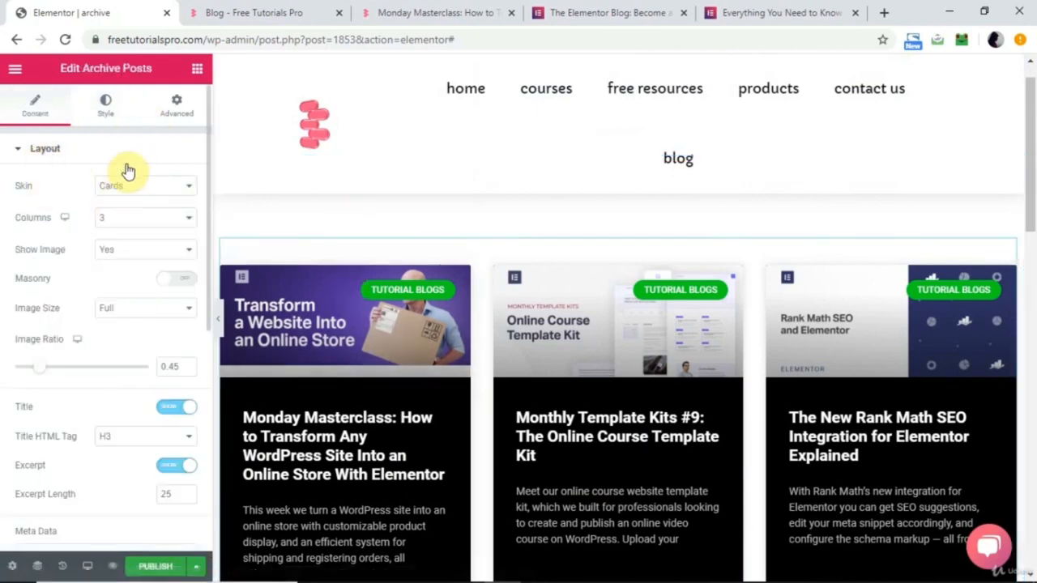
left_click(123, 218)
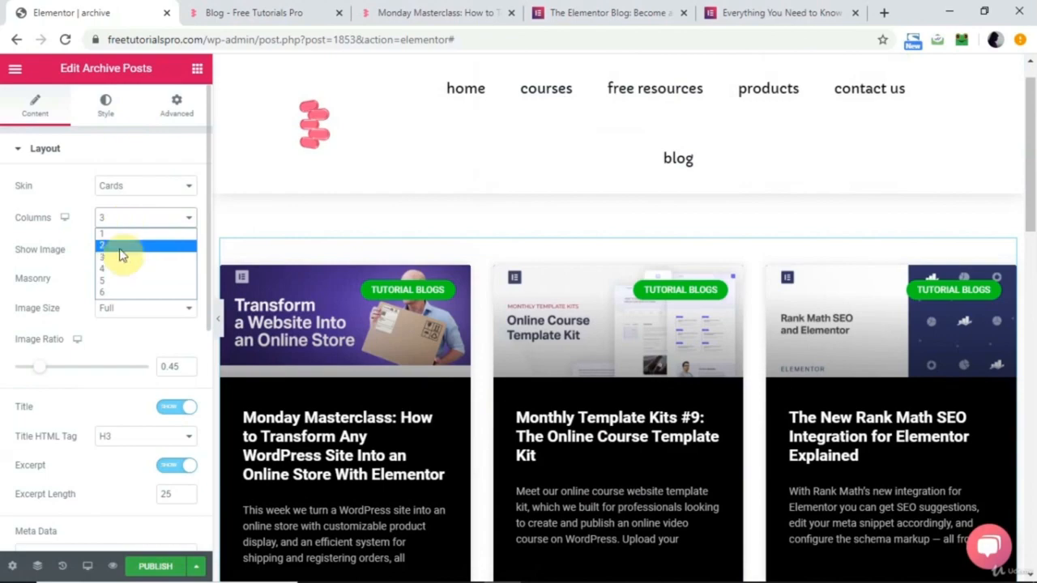
left_click(120, 247)
scroll(438, 440, "down", 2)
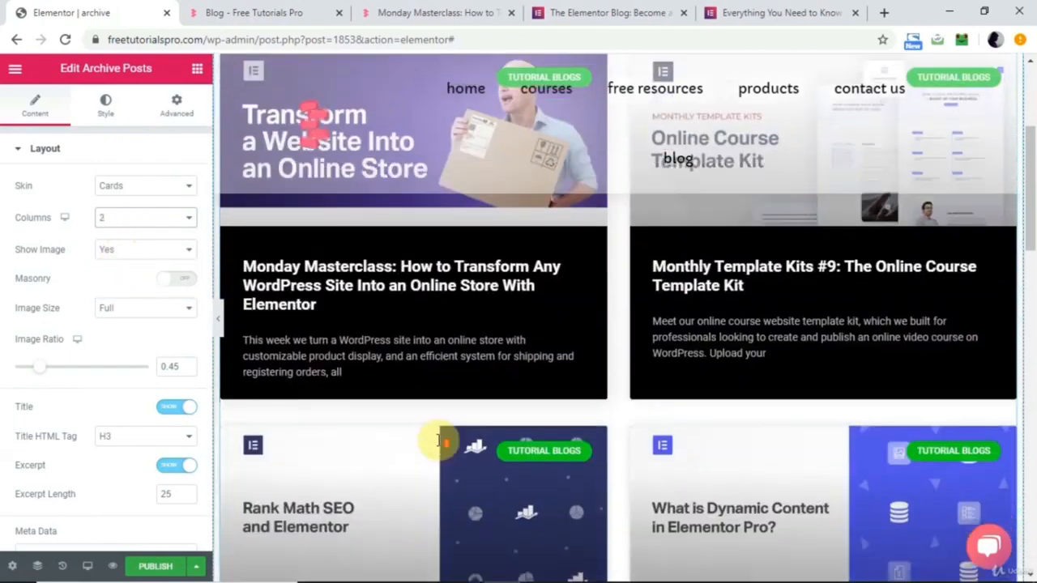
scroll(439, 441, "up", 1)
scroll(439, 441, "down", 5)
scroll(440, 442, "down", 1)
scroll(440, 442, "up", 4)
scroll(439, 446, "up", 4)
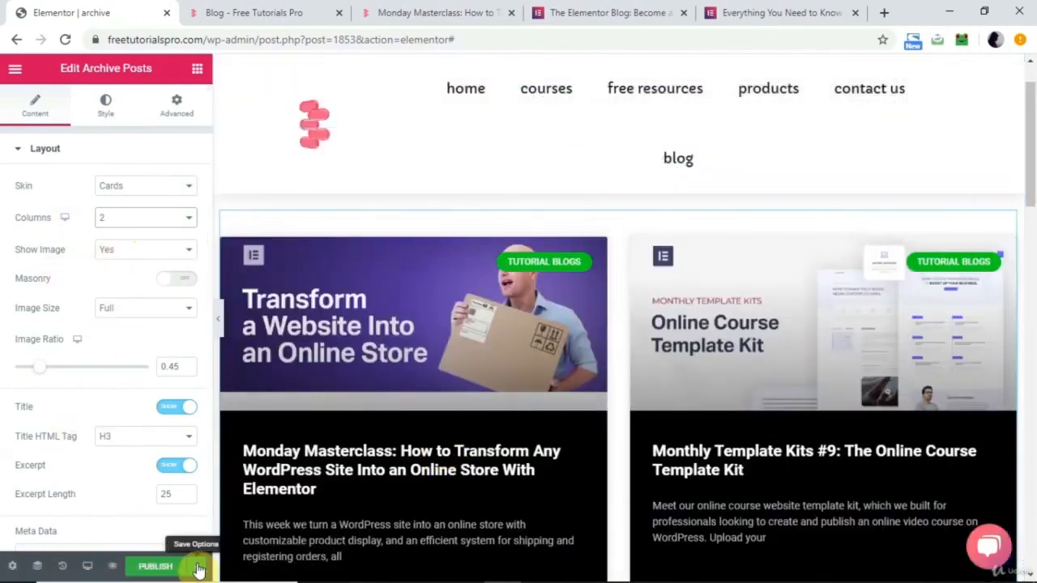
Add a display condition that includes All Archives and publish the archive template.
left_click(196, 567)
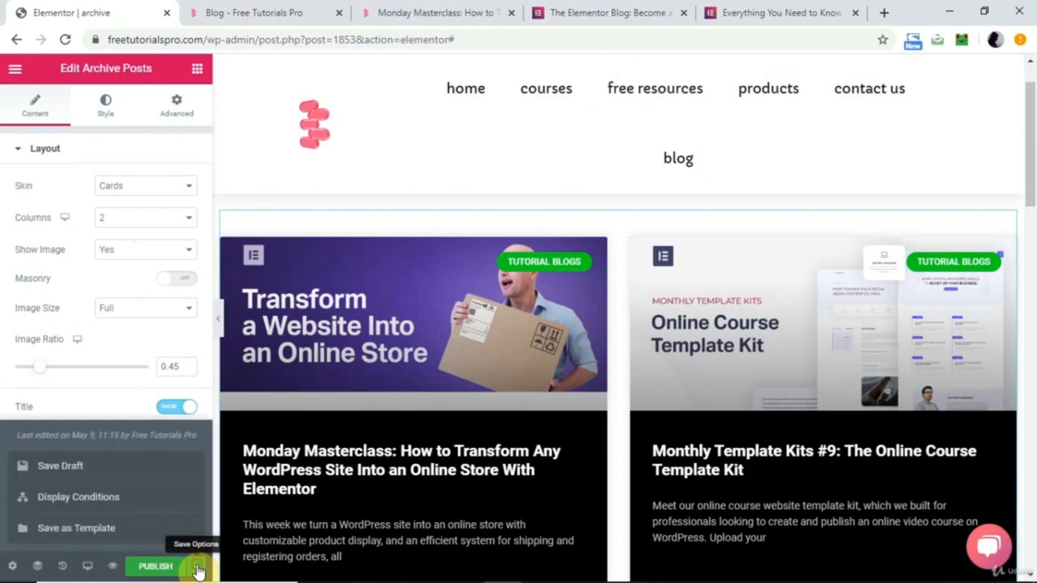
left_click(106, 497)
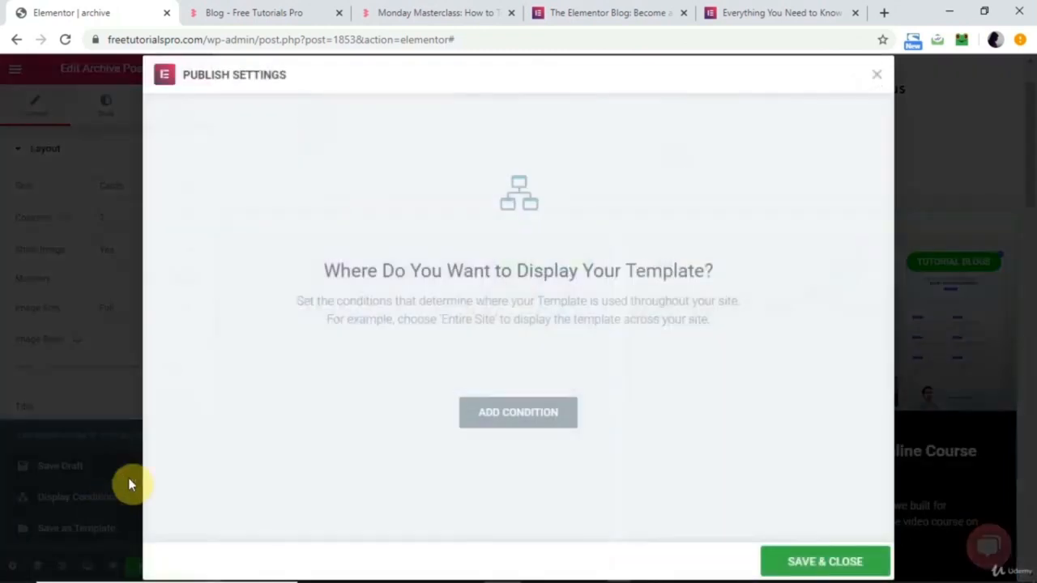
left_click(519, 414)
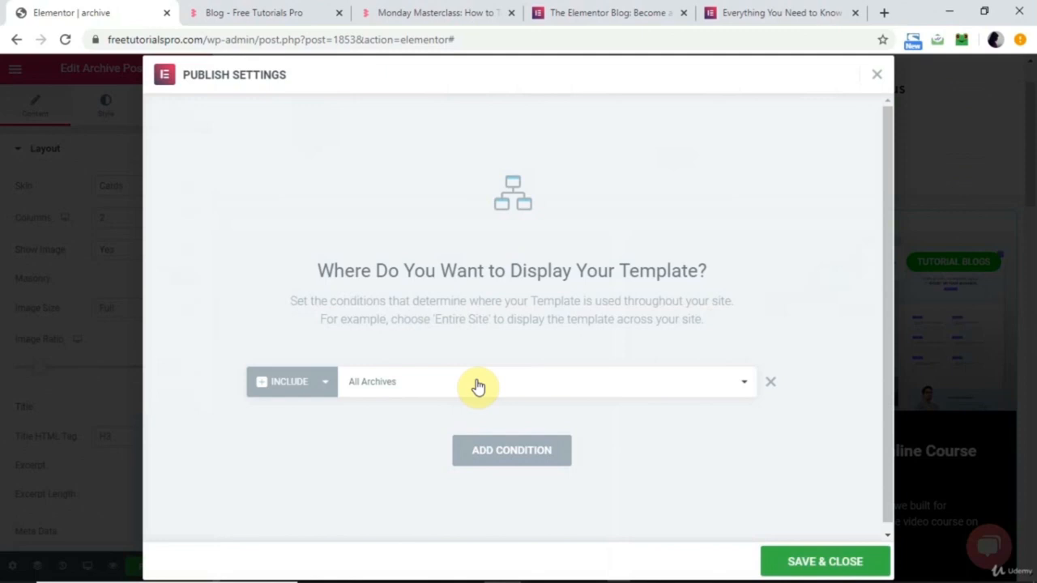
left_click(409, 393)
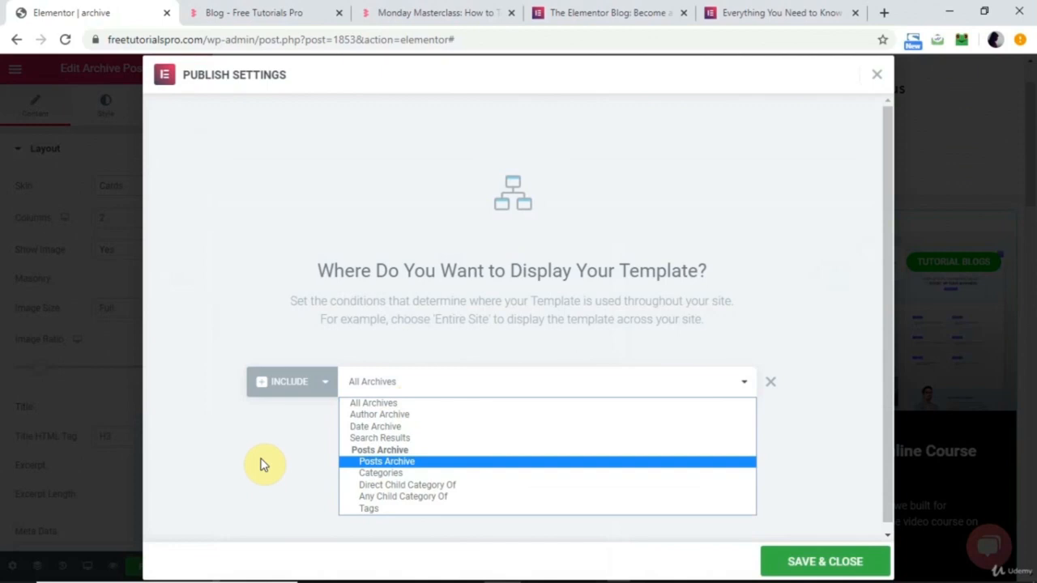
left_click(495, 382)
left_click(810, 559)
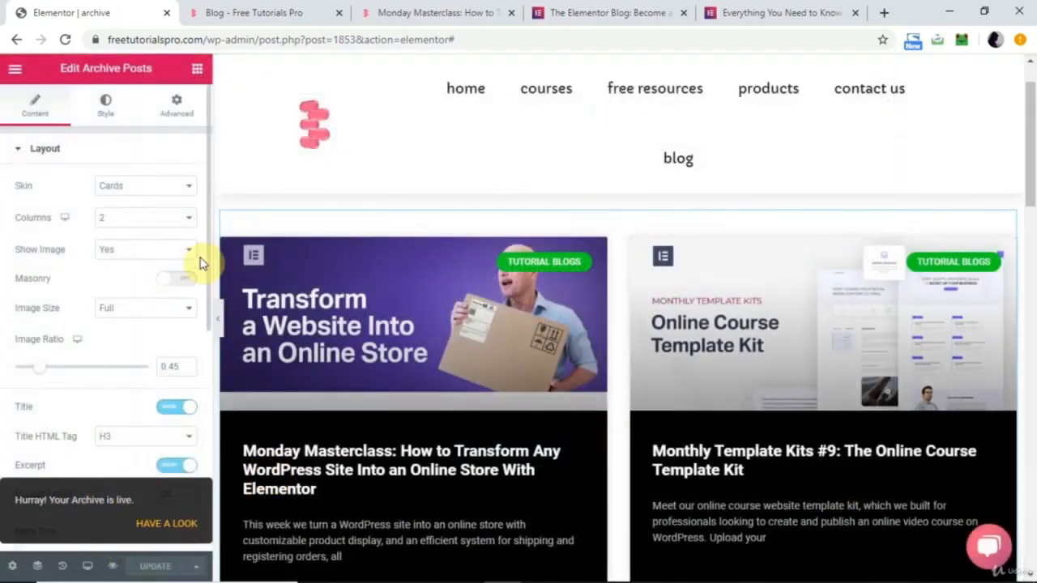
Reload the site's live blog page and examine how the archive template displays the posts.
left_click(281, 7)
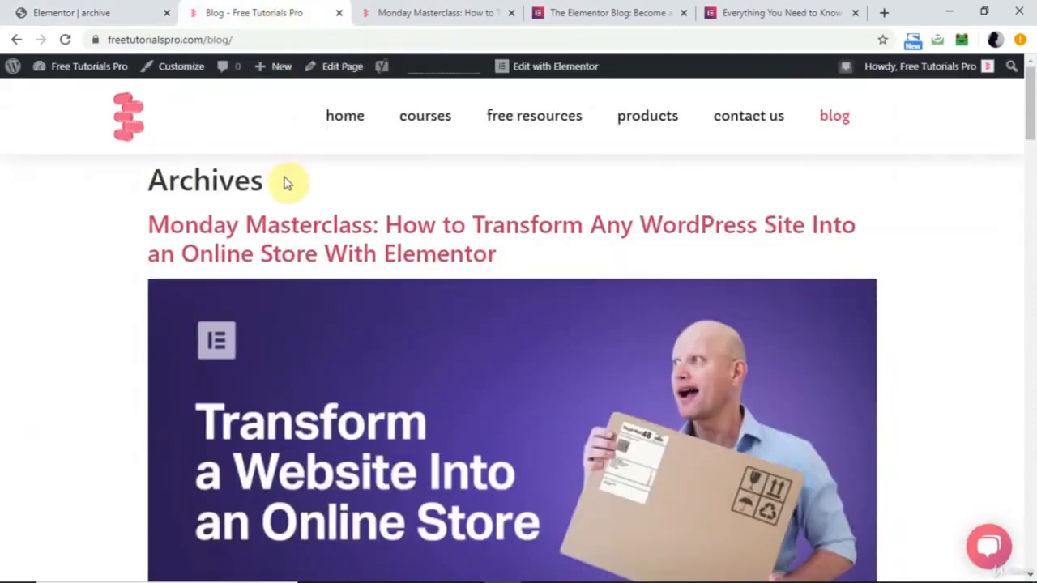
scroll(269, 287, "down", 10)
scroll(270, 288, "up", 9)
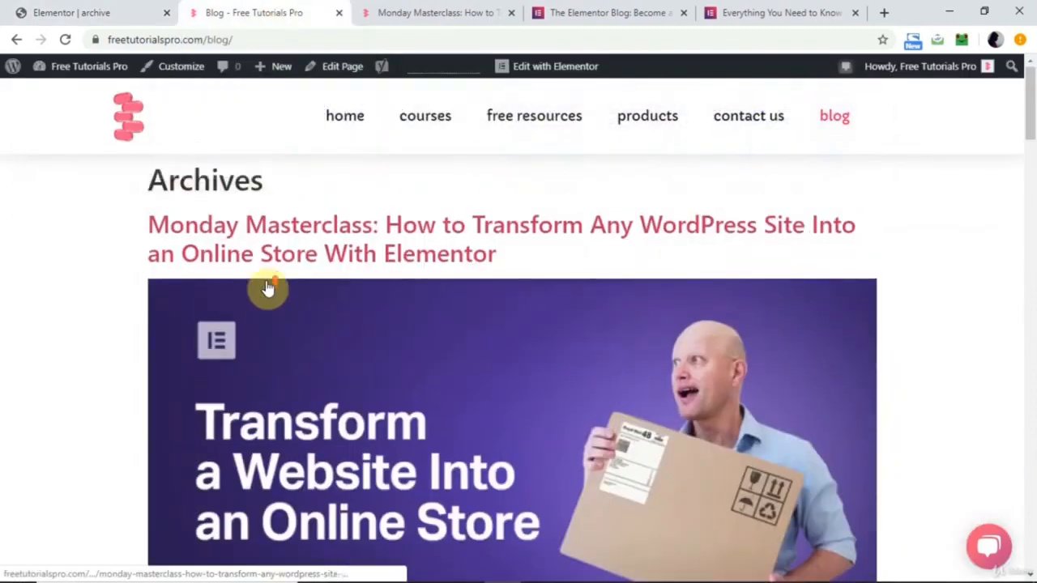
scroll(270, 288, "down", 9)
scroll(268, 288, "up", 5)
scroll(268, 288, "up", 4)
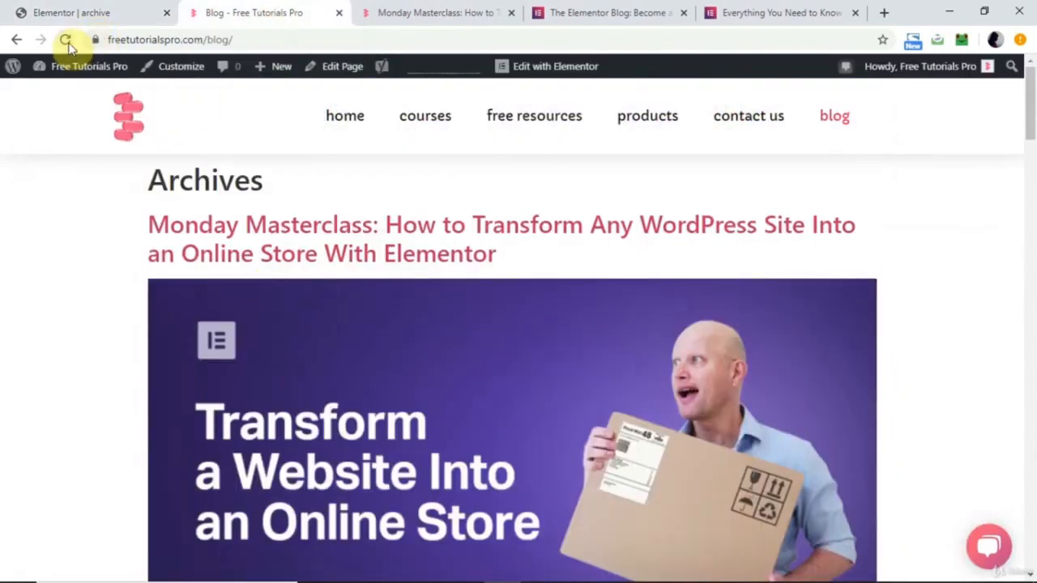
left_click(67, 40)
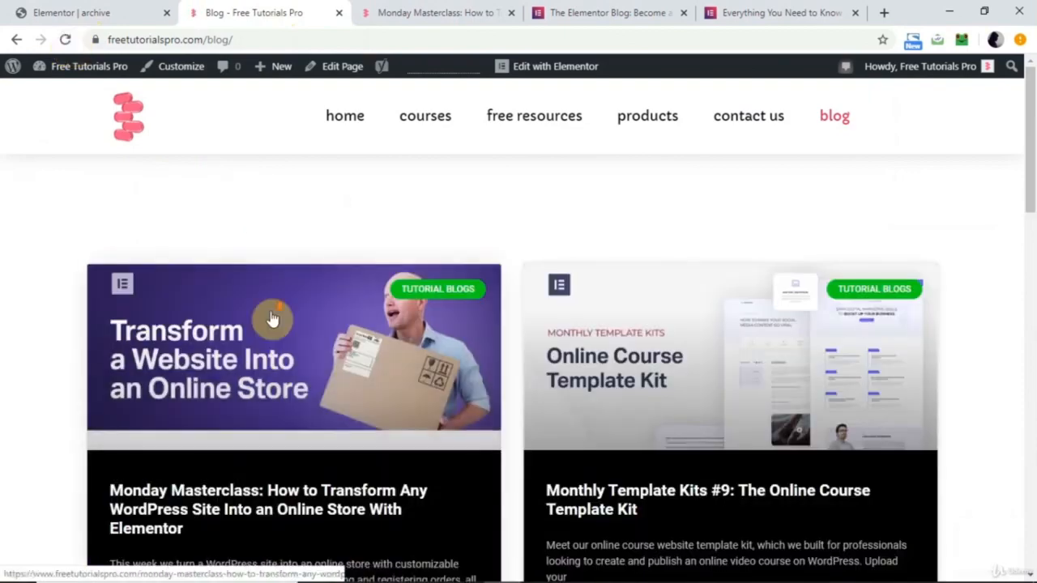
scroll(273, 319, "down", 5)
scroll(273, 319, "down", 10)
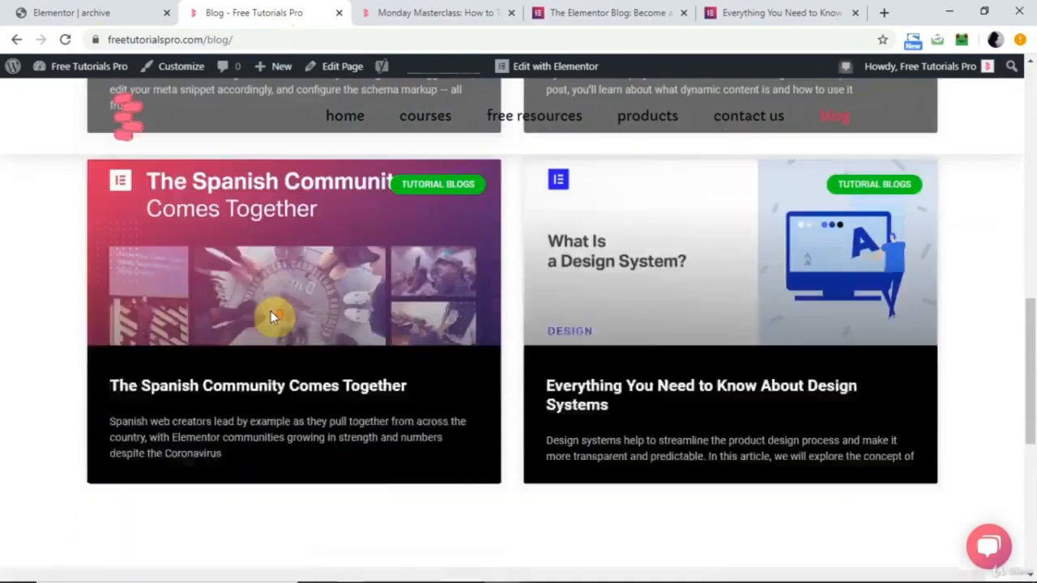
scroll(273, 318, "up", 6)
scroll(273, 319, "up", 10)
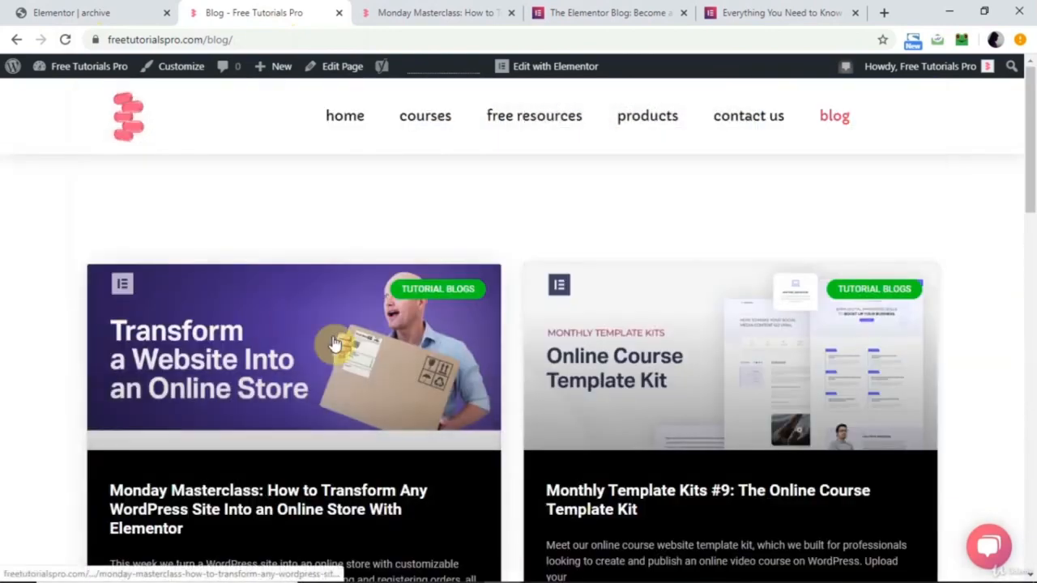
Review the blog archive again and examine the layout of the Monday Masterclass single post.
left_click(109, 9)
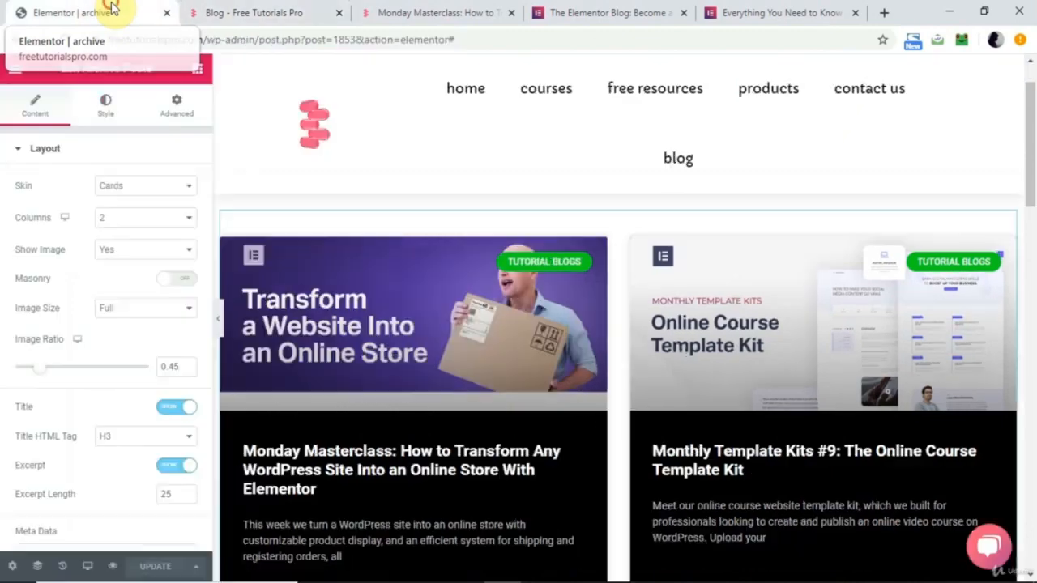
left_click(273, 9)
scroll(398, 367, "down", 10)
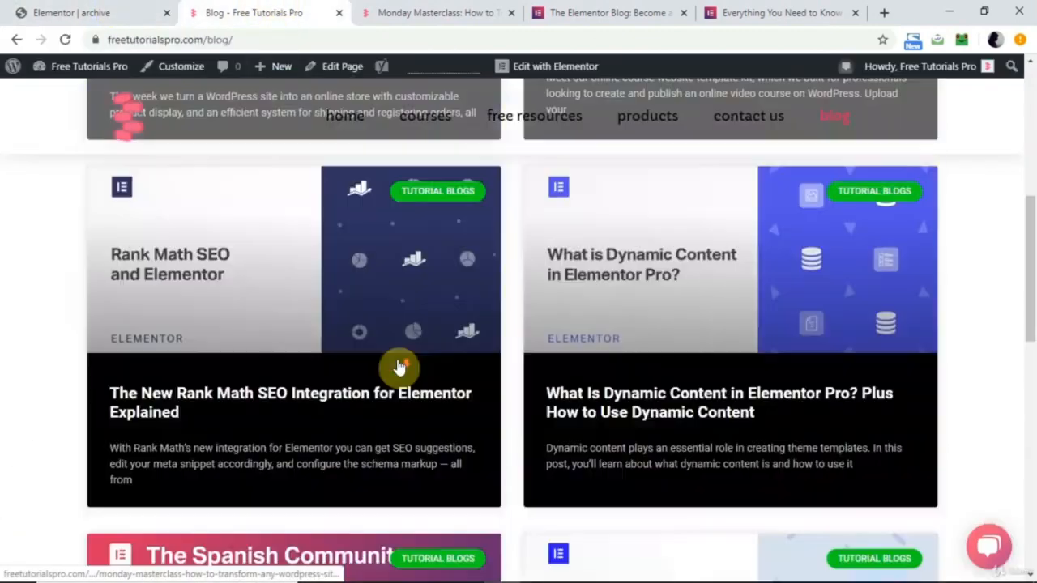
scroll(398, 366, "up", 10)
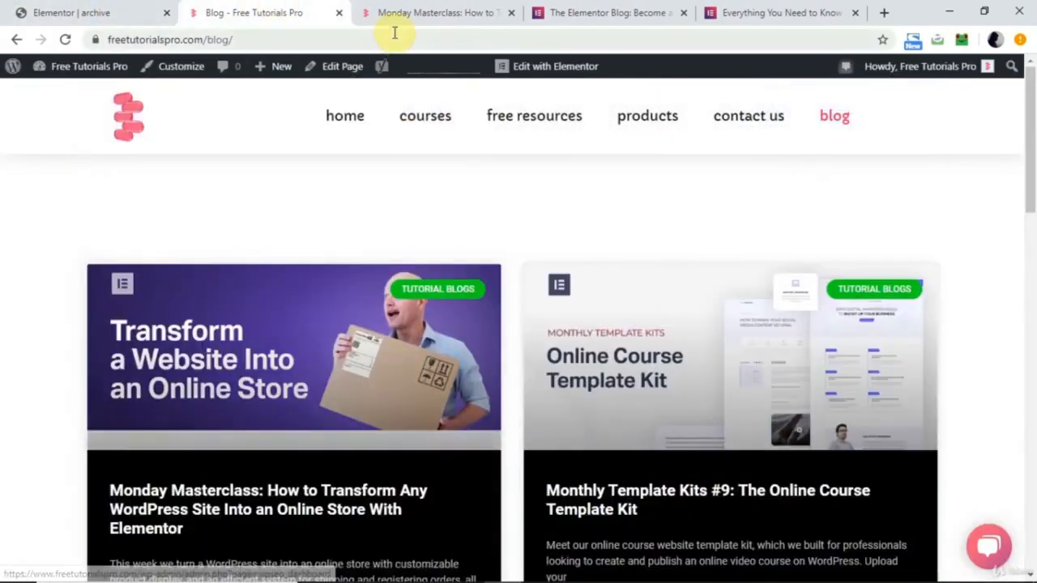
left_click(424, 9)
scroll(387, 326, "up", 3)
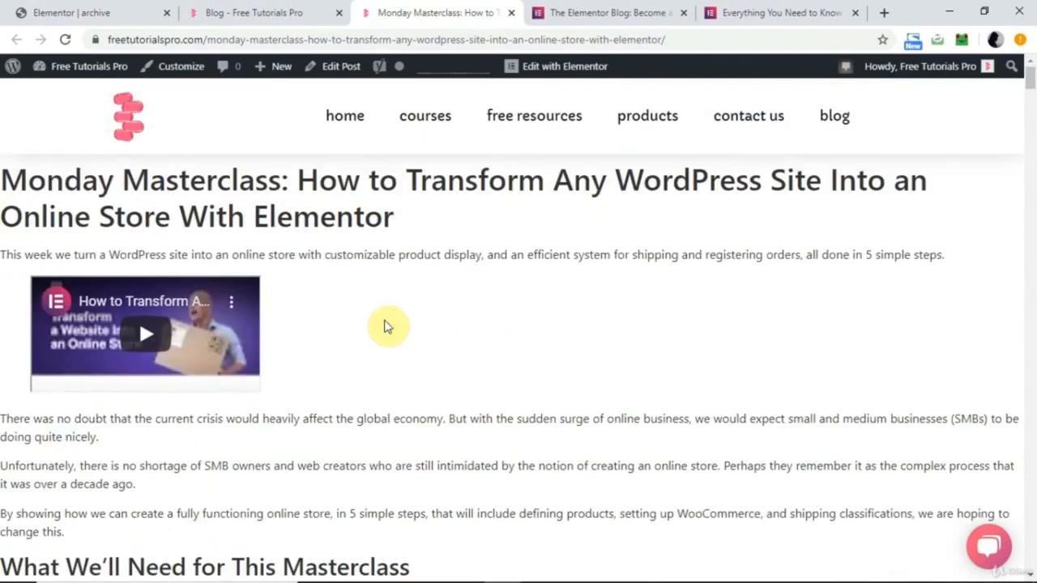
scroll(387, 325, "down", 6)
scroll(387, 326, "up", 2)
scroll(387, 325, "up", 4)
scroll(387, 325, "down", 3)
scroll(393, 324, "up", 3)
Leave the archive template's Elementor editor for the WordPress dashboard and open the saved templates list.
left_click(101, 8)
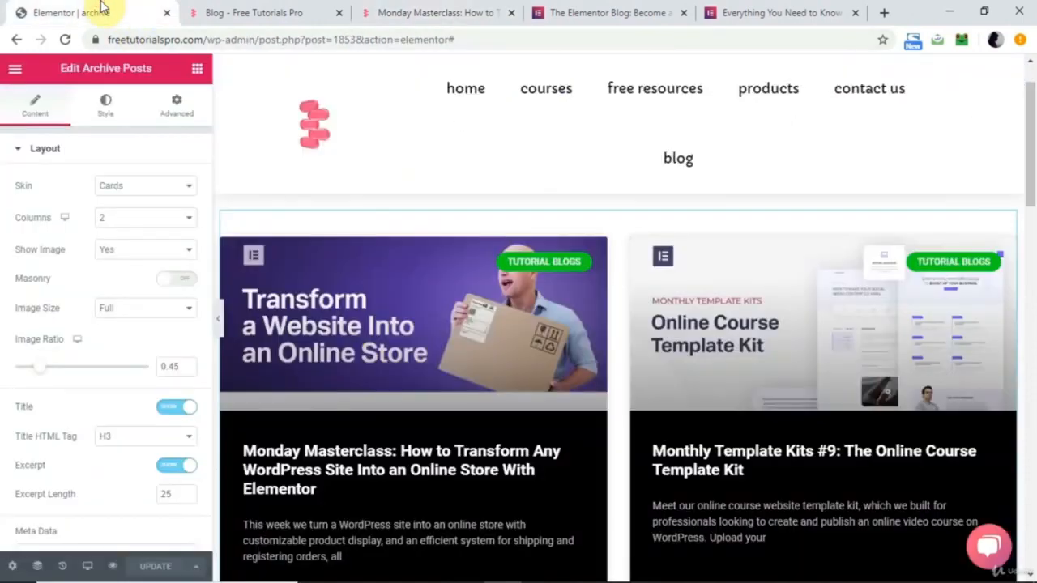
left_click(15, 73)
left_click(88, 494)
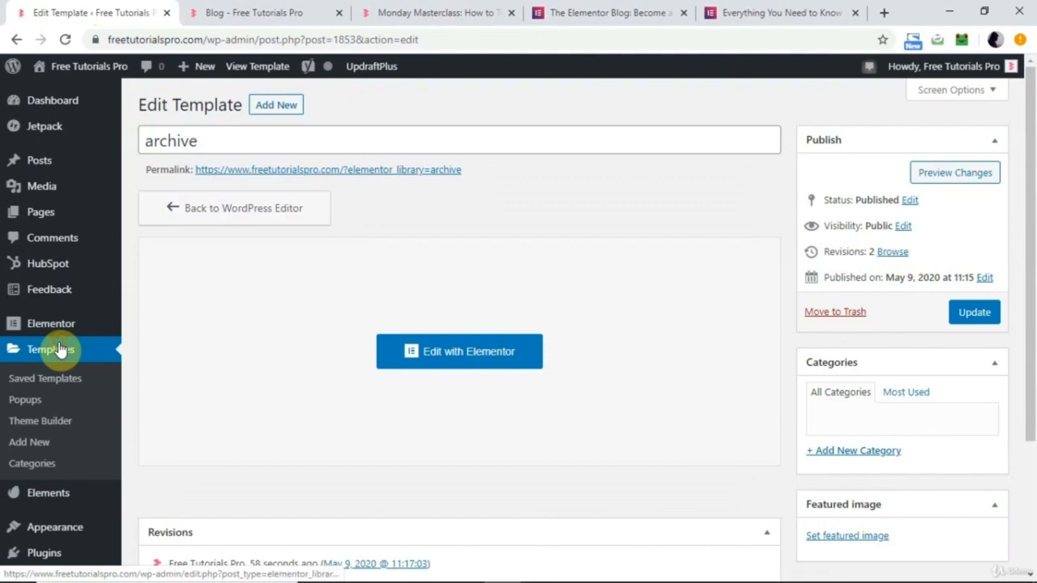
left_click(59, 349)
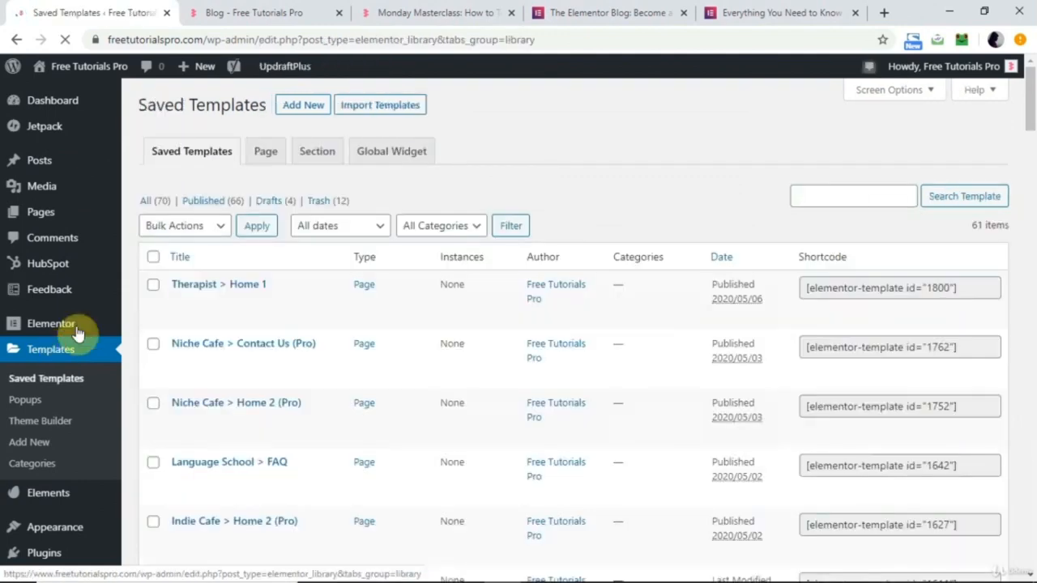
Create a new template of type Single for the Post post type, named "post template".
left_click(314, 109)
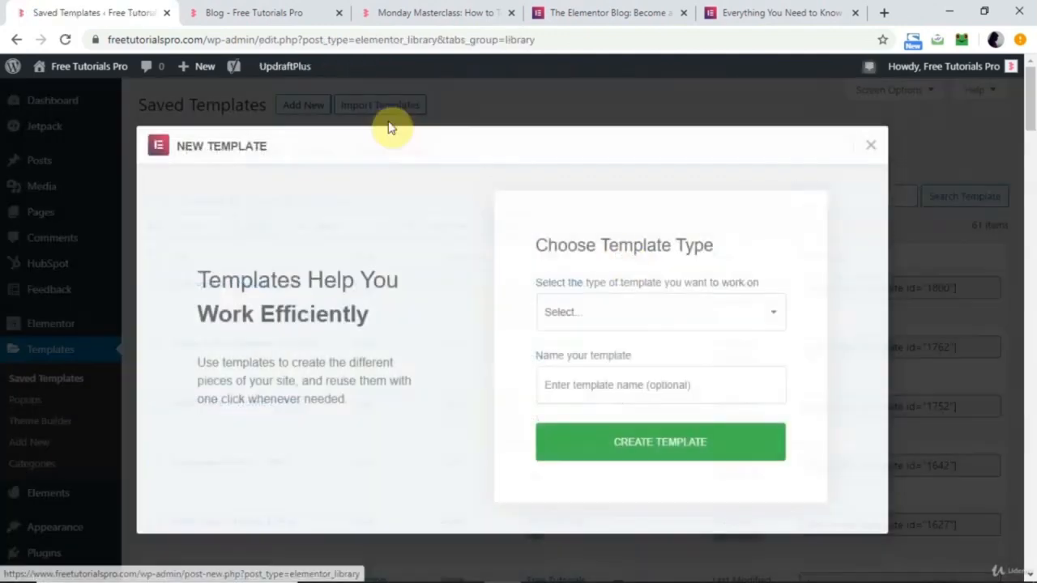
left_click(634, 316)
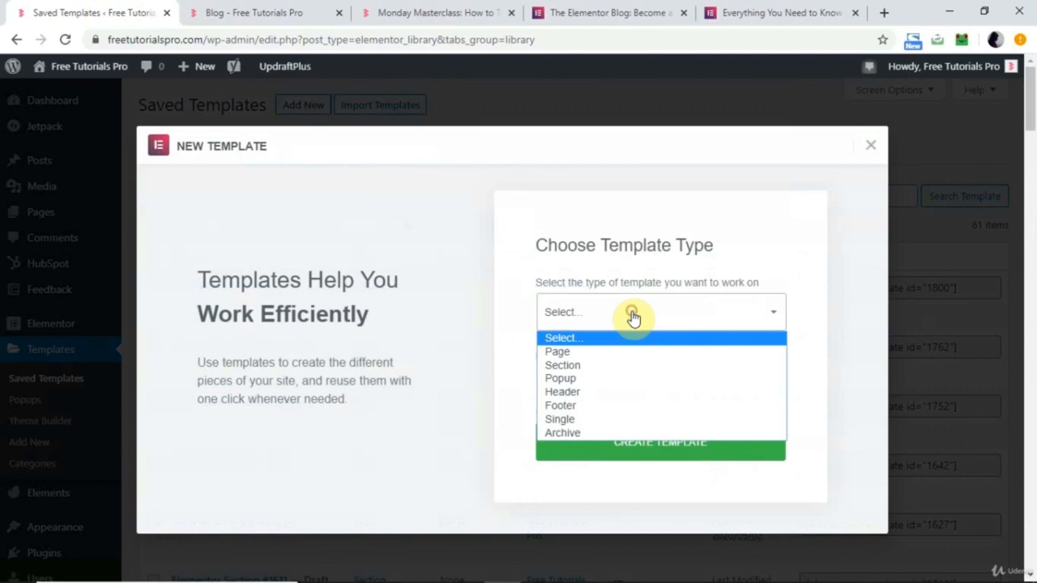
left_click(585, 419)
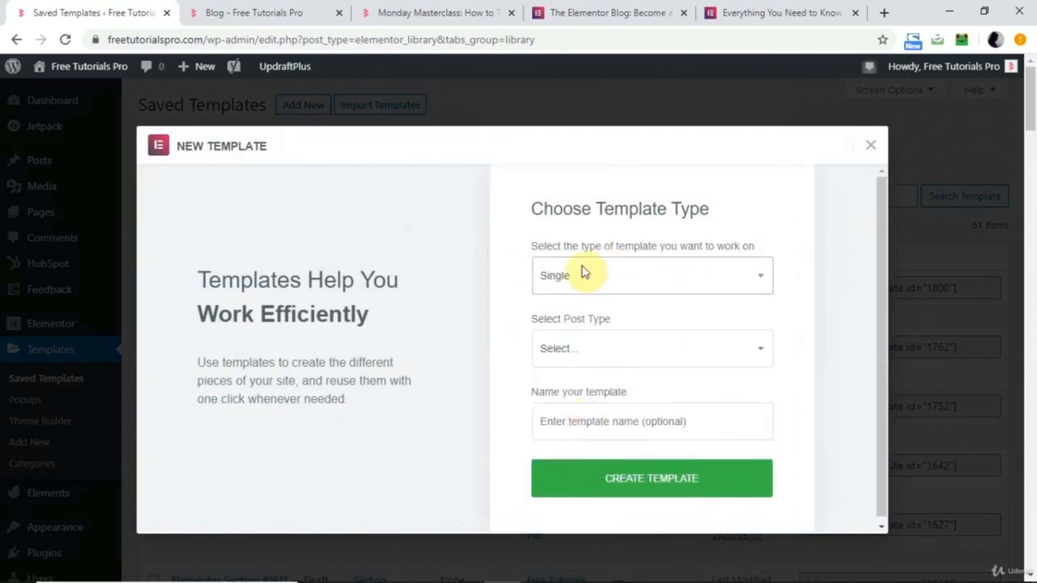
left_click(616, 348)
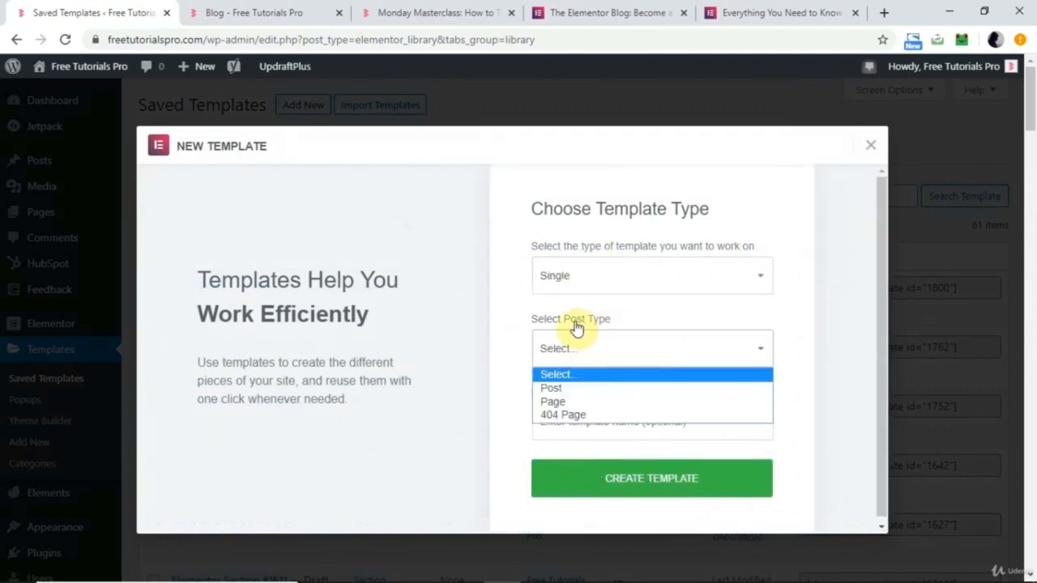
left_click(567, 393)
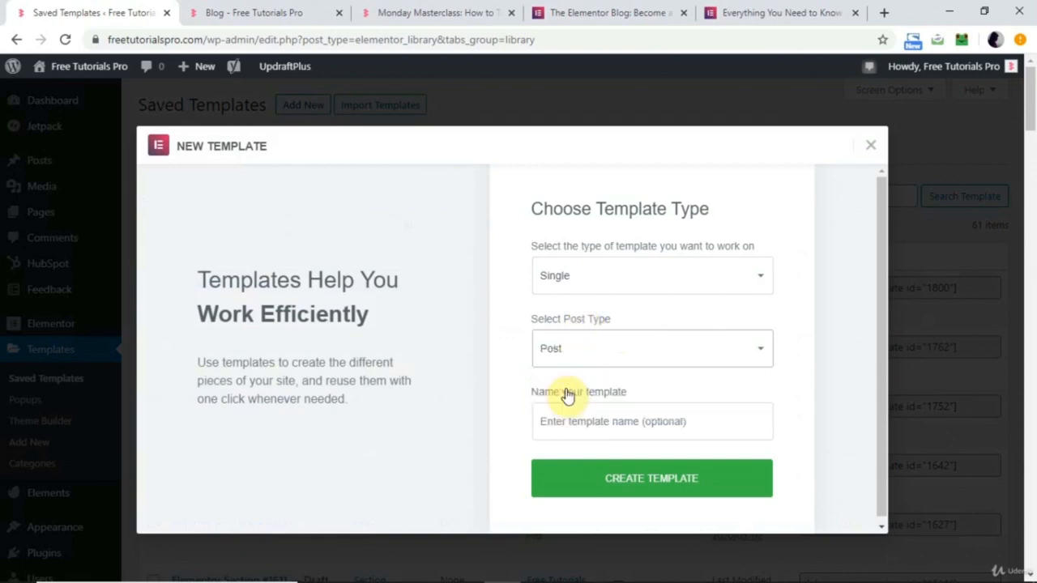
left_click(588, 420)
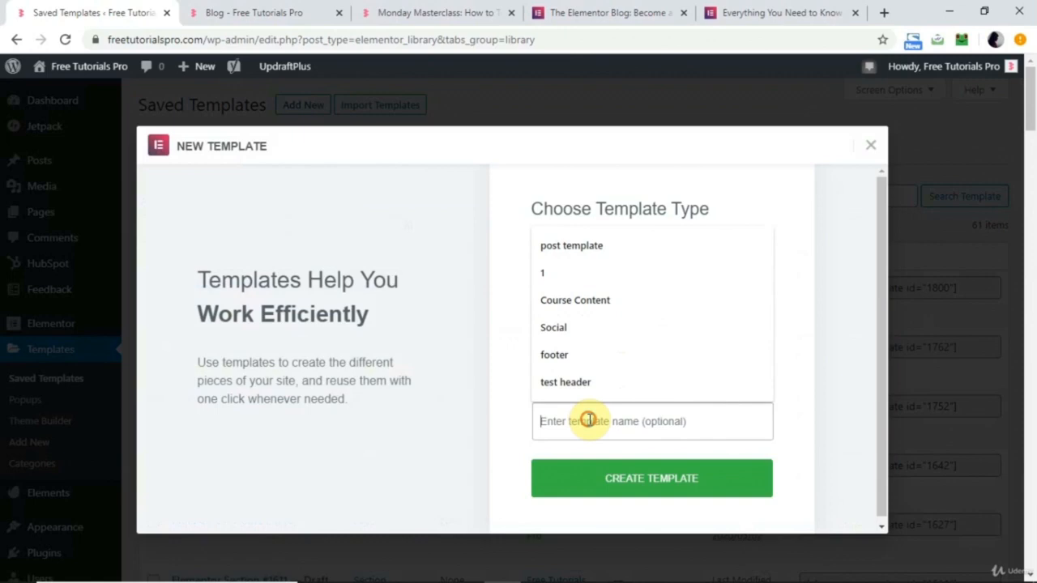
left_click(611, 246)
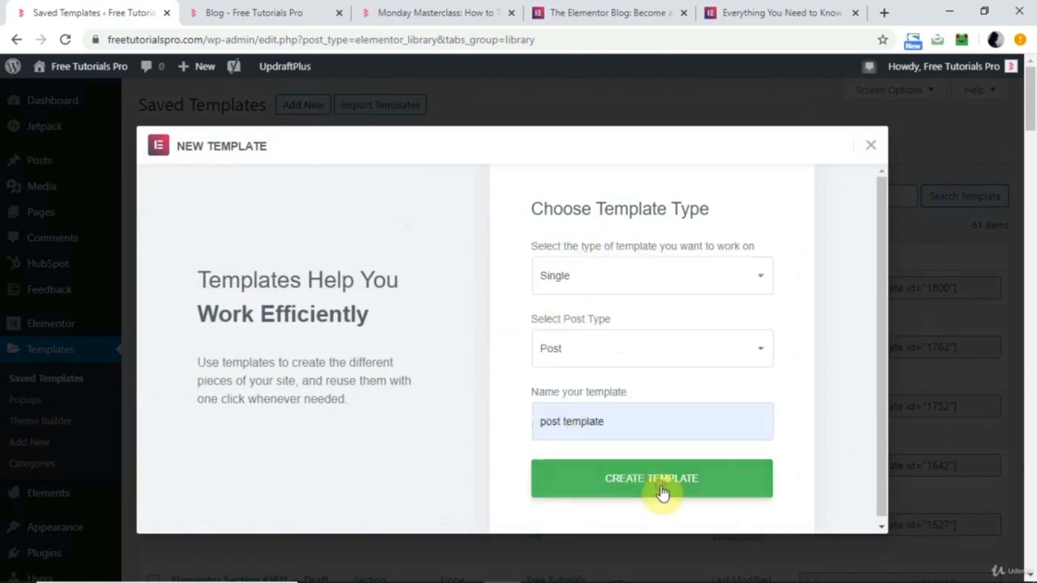
left_click(662, 490)
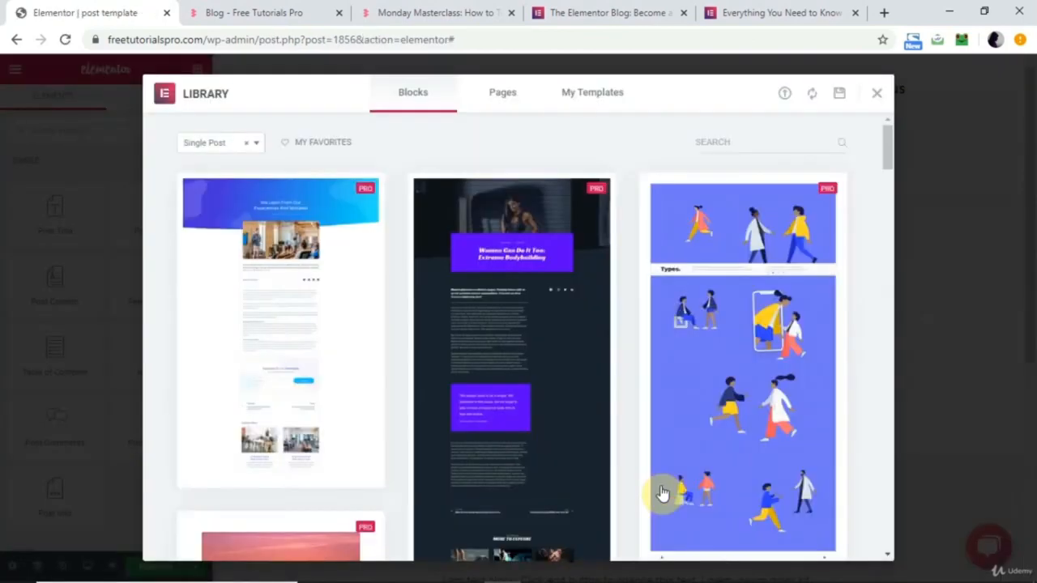
Browse the Single Post blocks in the library and insert the blue-gradient "We Learn From Our Experiences And Mistakes" block.
scroll(663, 491, "down", 10)
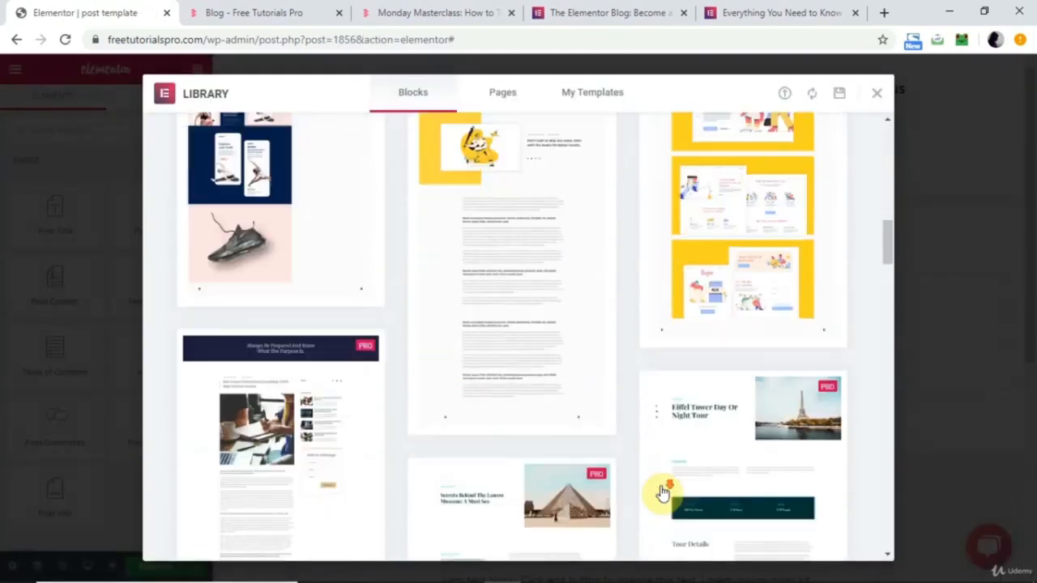
scroll(663, 490, "down", 8)
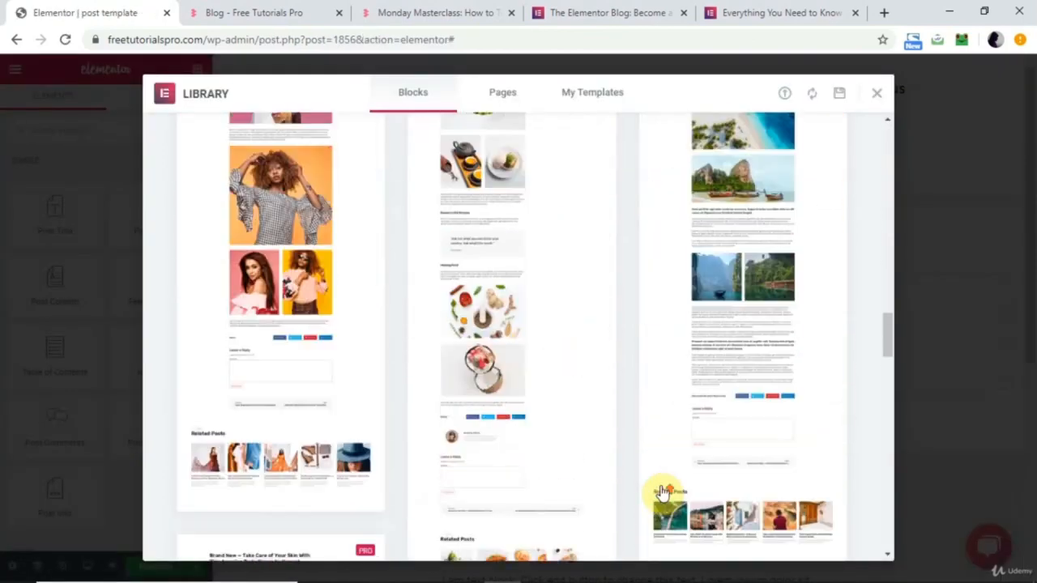
scroll(663, 493, "up", 1)
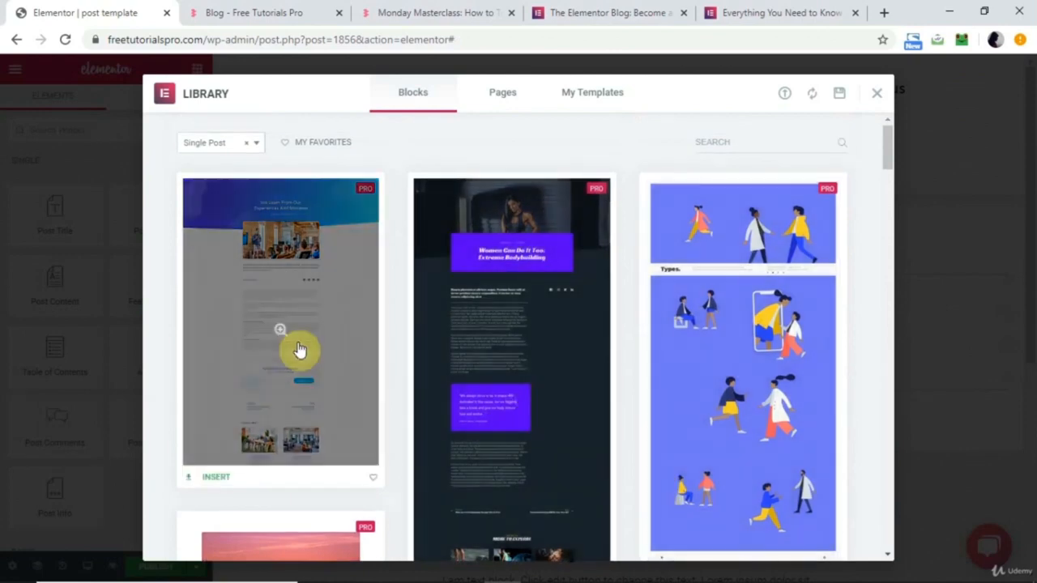
left_click(300, 350)
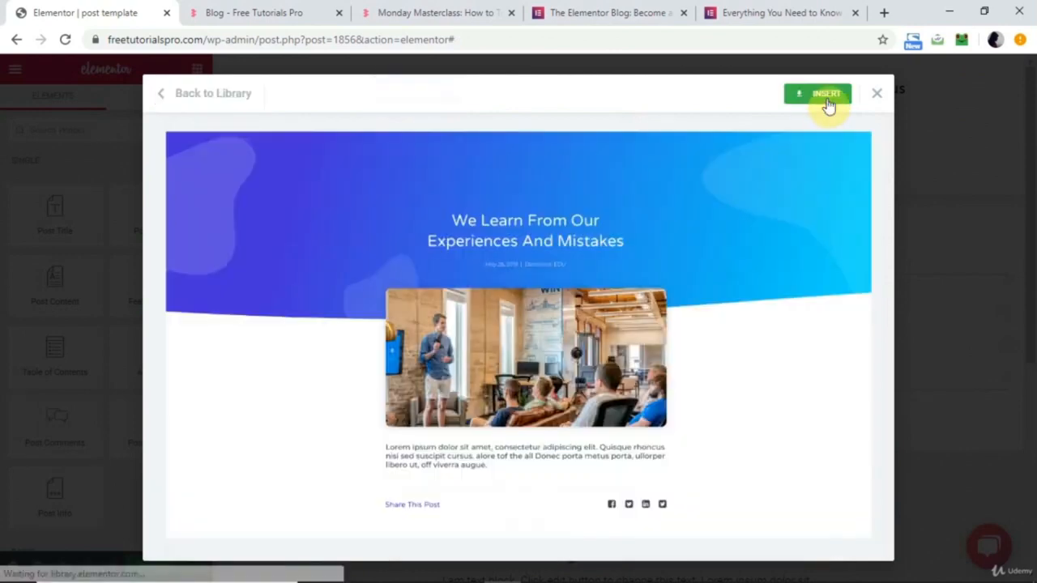
left_click(826, 96)
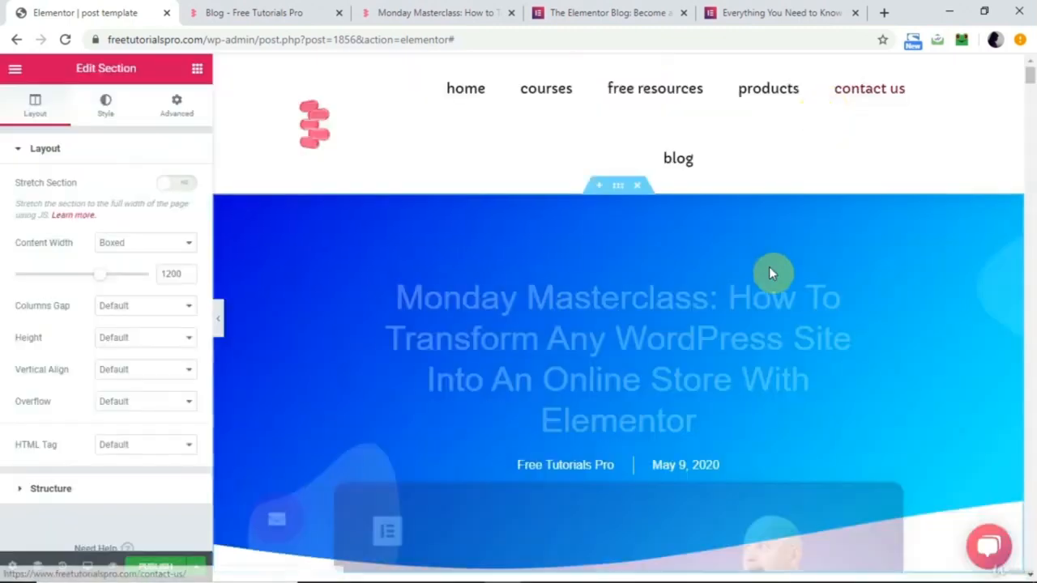
Examine how the inserted layout presents the post's content, and review the header section's background style settings.
scroll(772, 272, "down", 15)
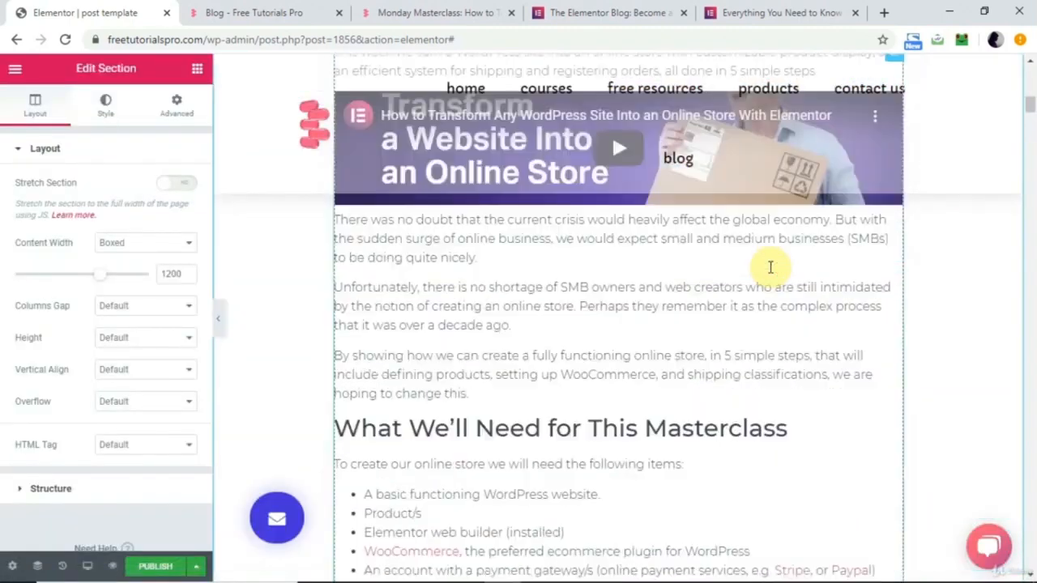
scroll(768, 267, "down", 10)
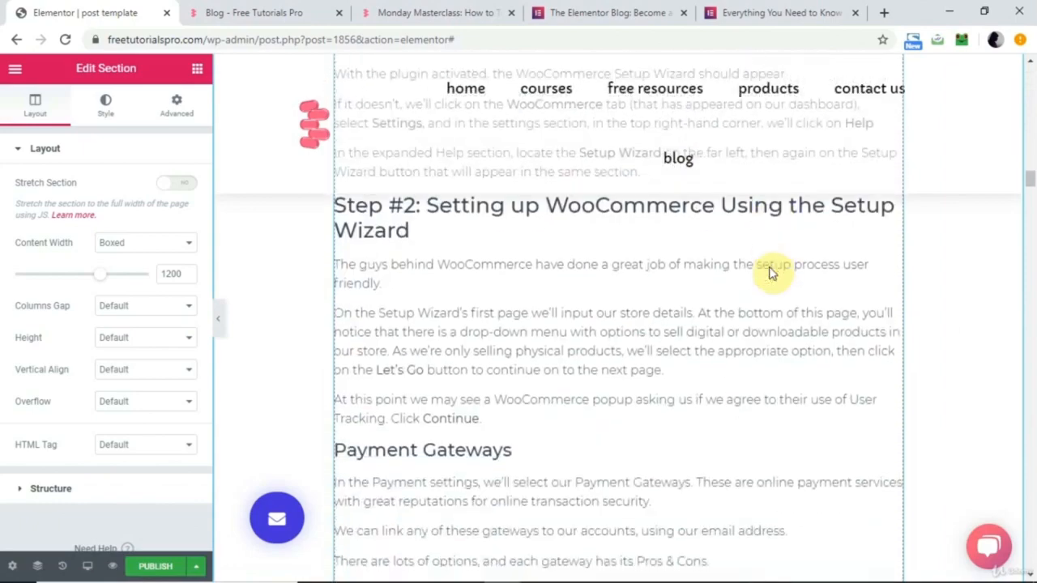
scroll(769, 266, "up", 20)
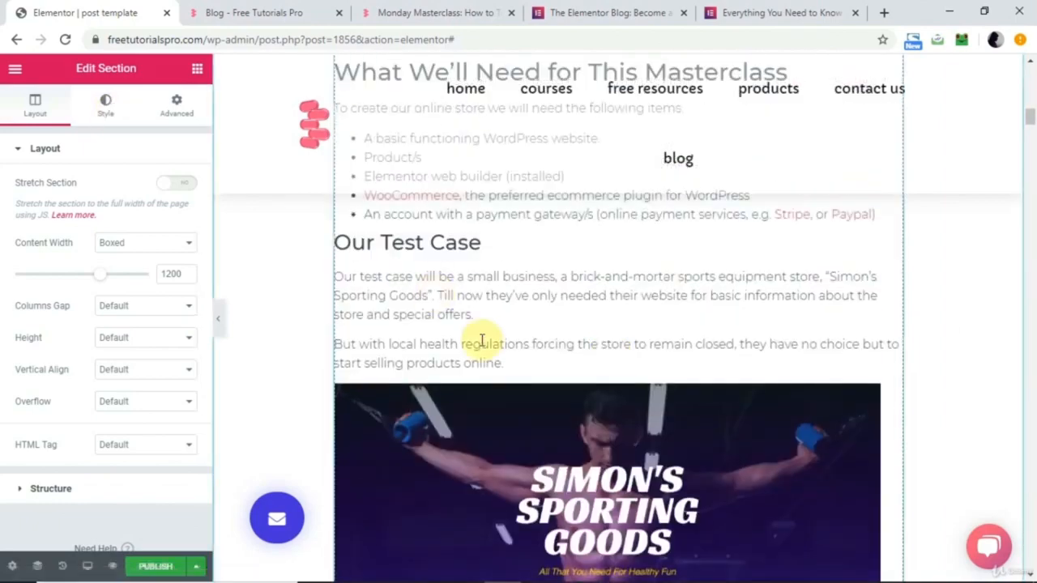
left_click(109, 108)
scroll(105, 389, "down", 3)
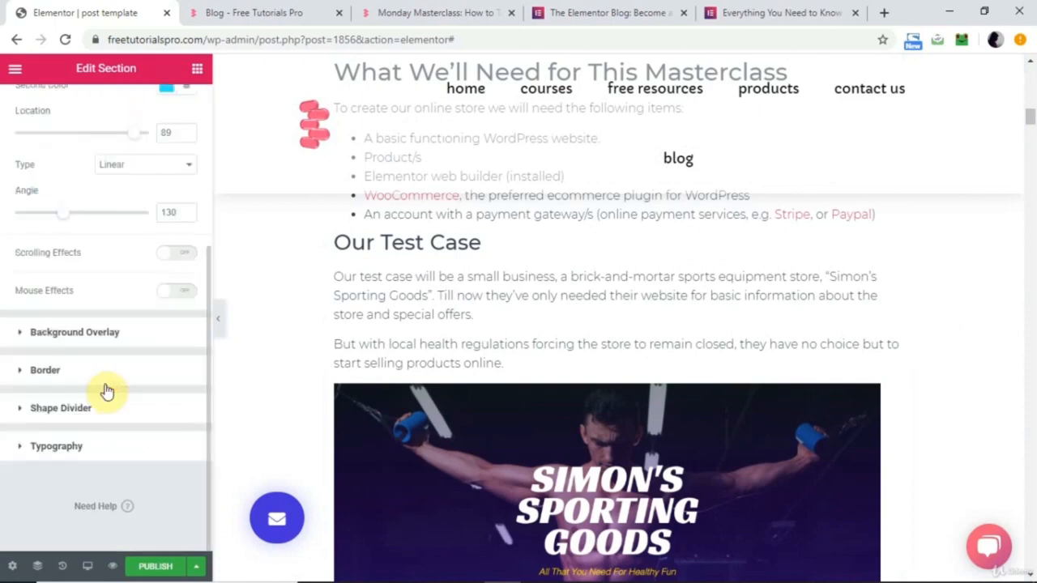
scroll(102, 256, "up", 3)
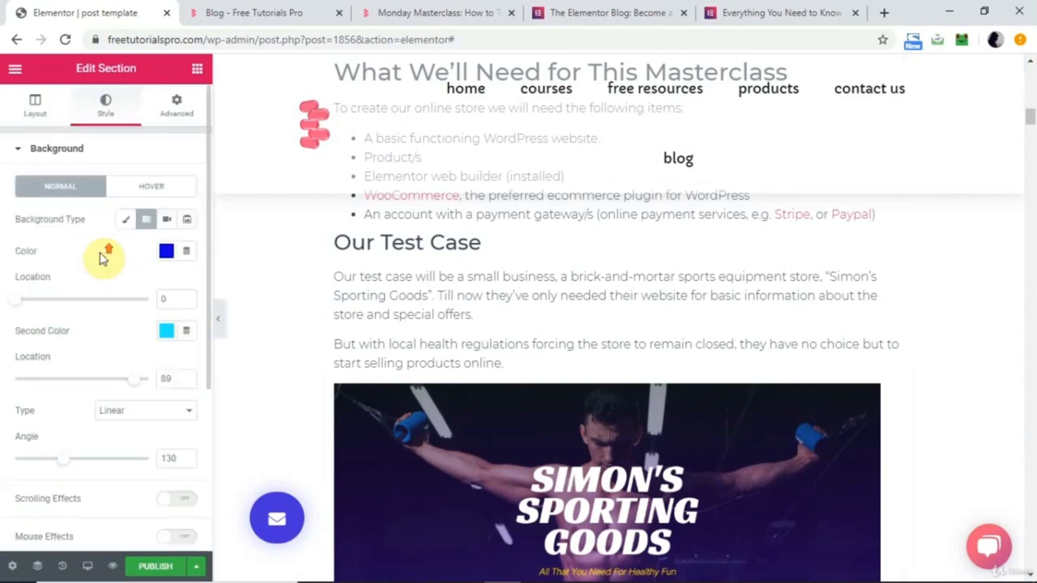
Keep the post template's display condition as Include, Posts, All, and publish the template.
left_click(196, 566)
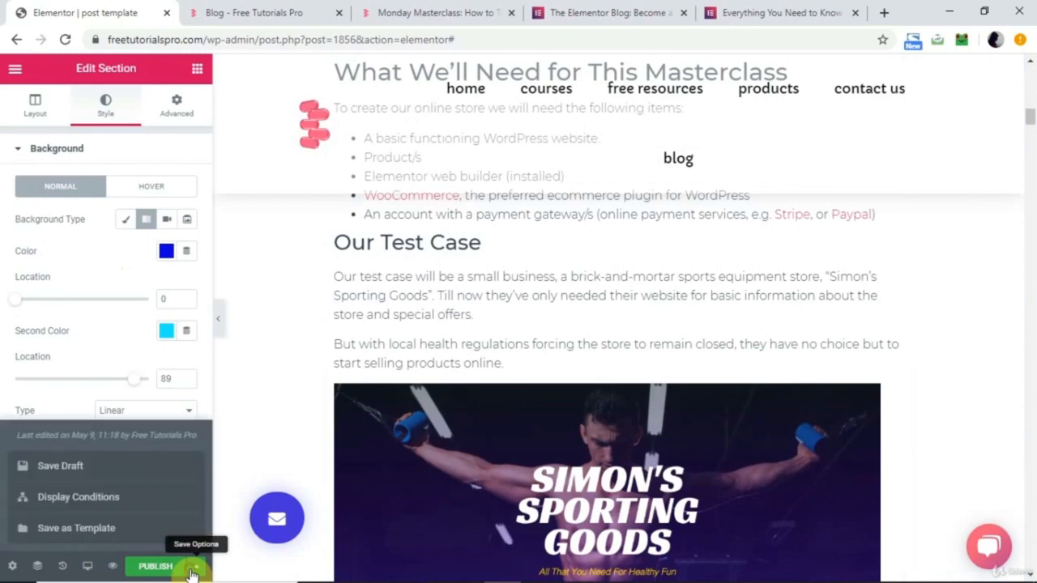
left_click(117, 501)
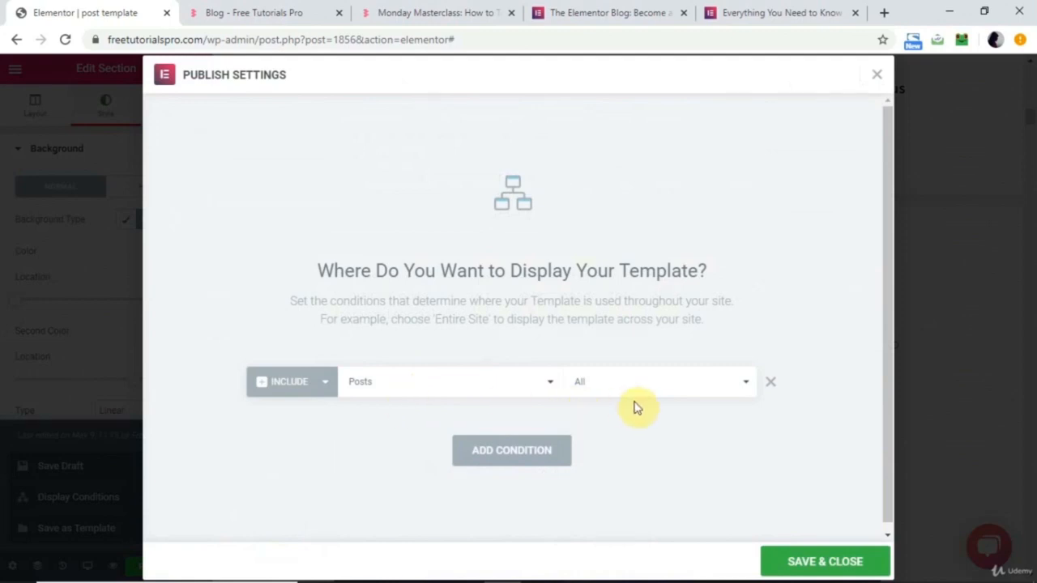
left_click(534, 385)
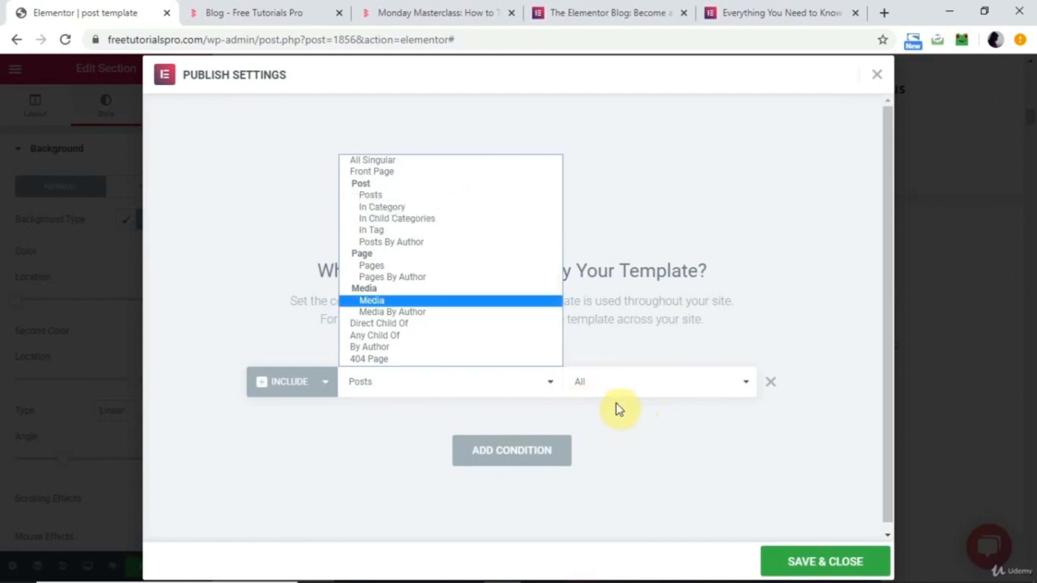
left_click(661, 428)
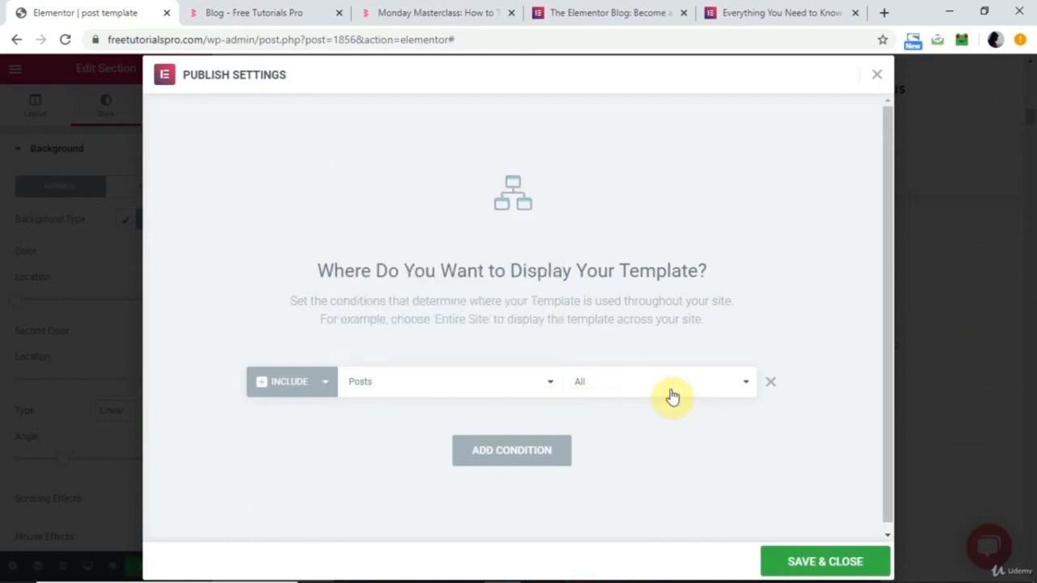
left_click(671, 392)
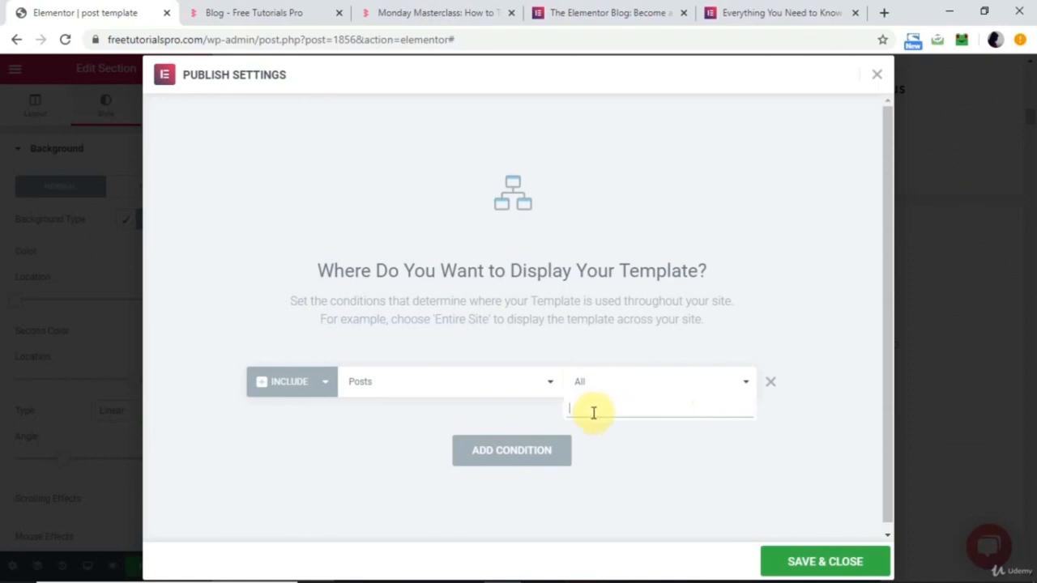
left_click(633, 473)
left_click(838, 562)
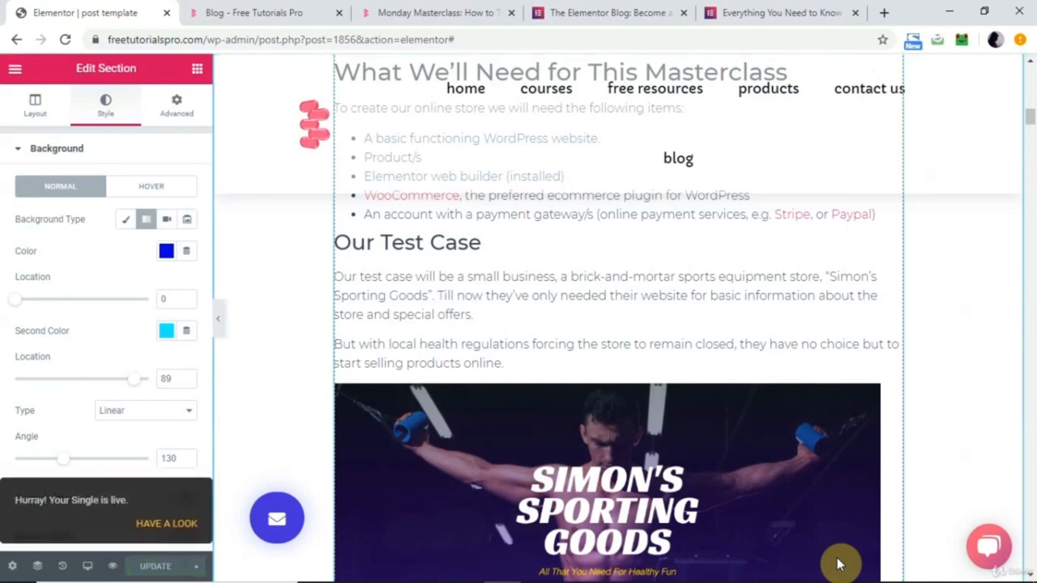
Reload the live Monday Masterclass post and examine how the post template displays it from the title down to the footer.
left_click(444, 11)
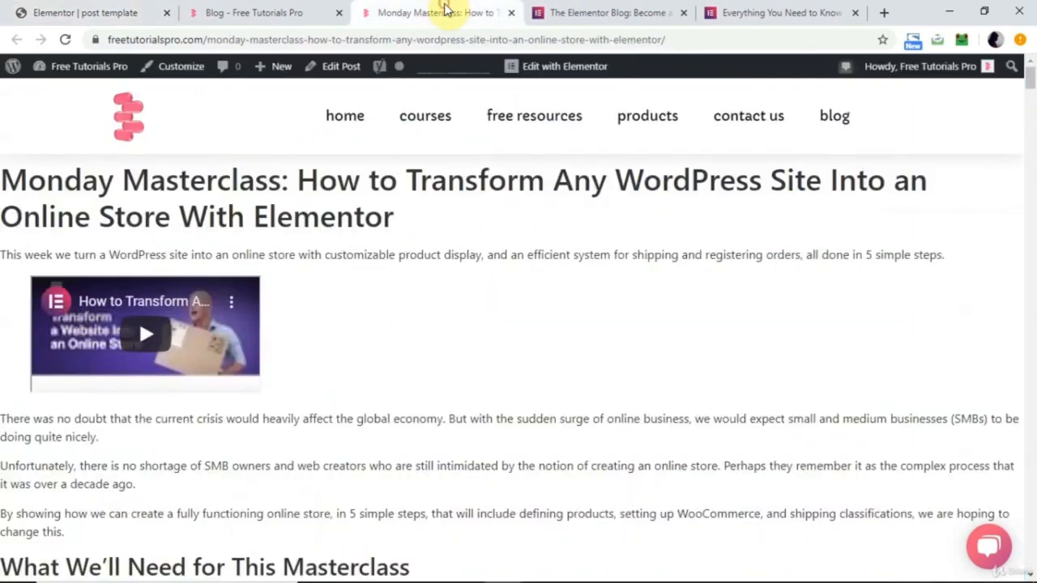
left_click(69, 41)
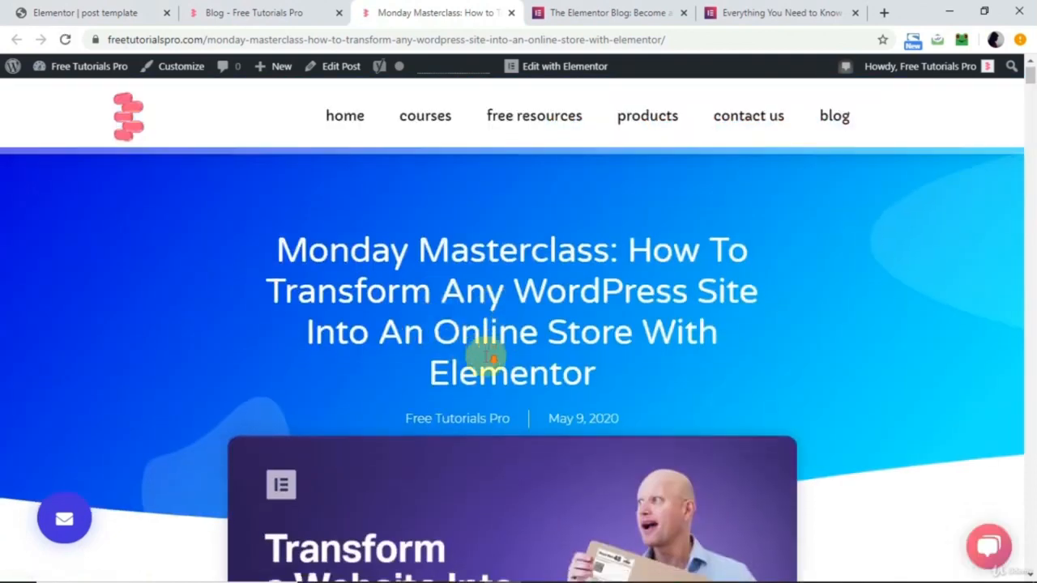
scroll(458, 401, "down", 1)
scroll(622, 415, "down", 3)
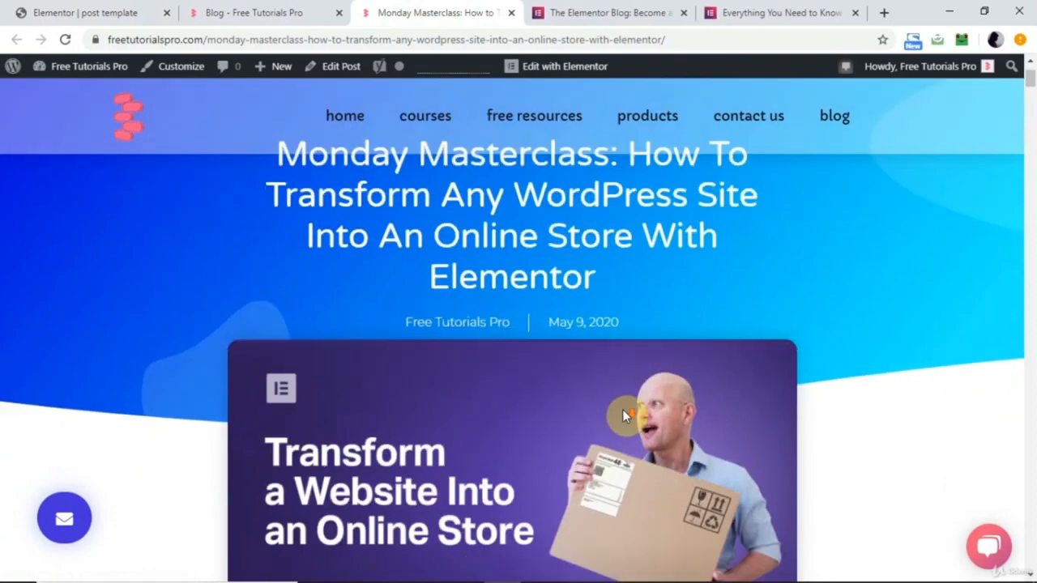
scroll(615, 345, "up", 1)
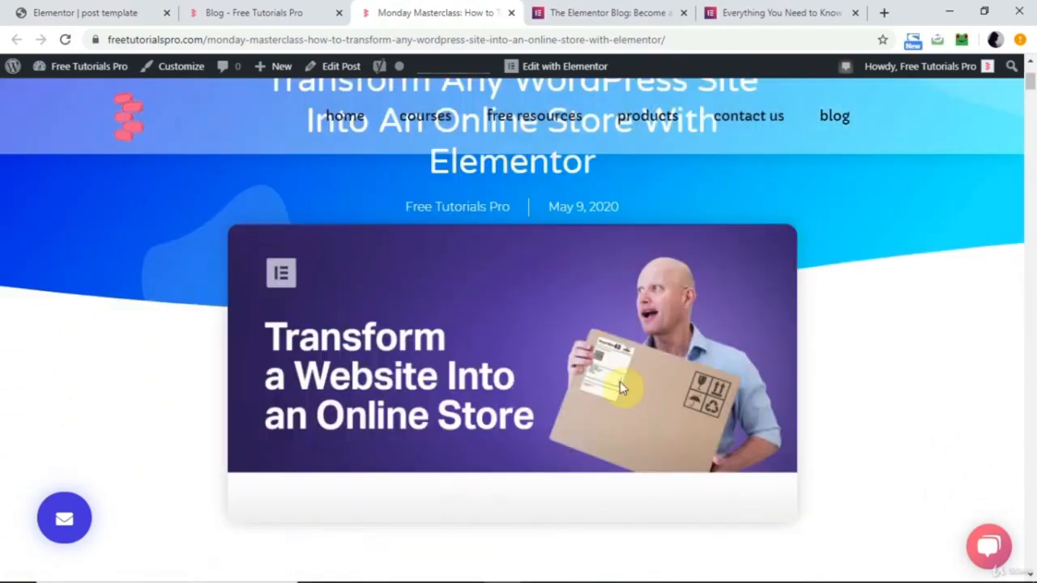
scroll(618, 382, "down", 15)
scroll(620, 382, "down", 20)
scroll(619, 381, "down", 20)
scroll(626, 379, "down", 20)
scroll(626, 378, "down", 6)
scroll(625, 378, "down", 2)
scroll(625, 379, "up", 7)
scroll(626, 378, "down", 3)
scroll(624, 377, "down", 7)
scroll(623, 376, "up", 2)
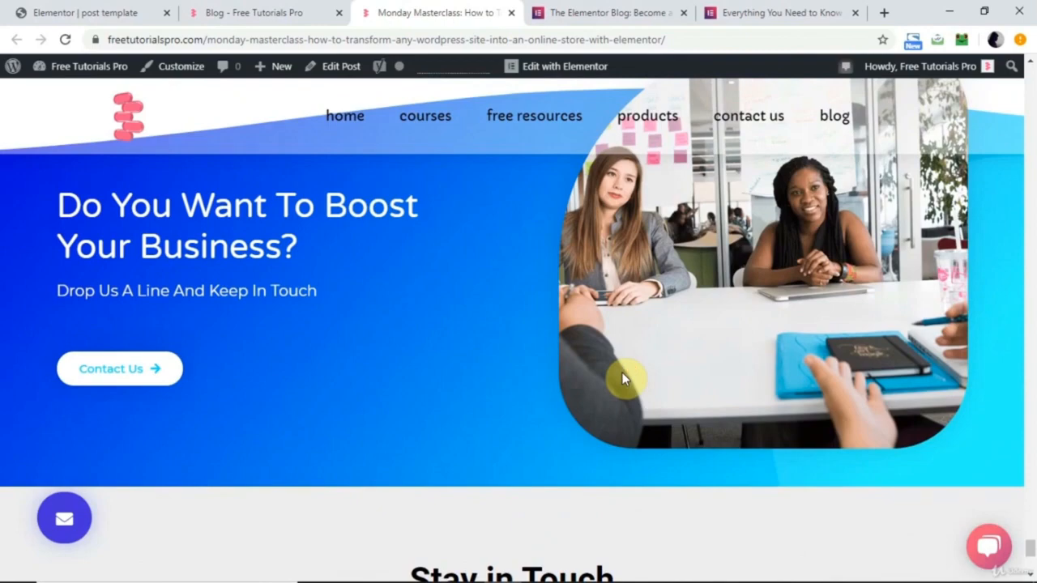
scroll(621, 371, "up", 1)
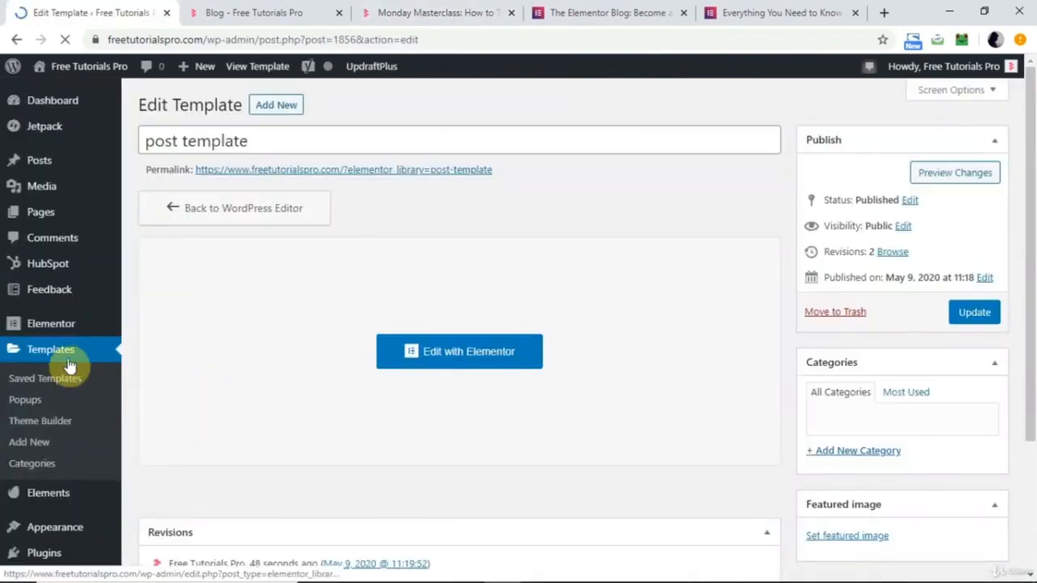
Return to the saved templates list, start a new template and review the available template types without choosing one.
left_click(63, 348)
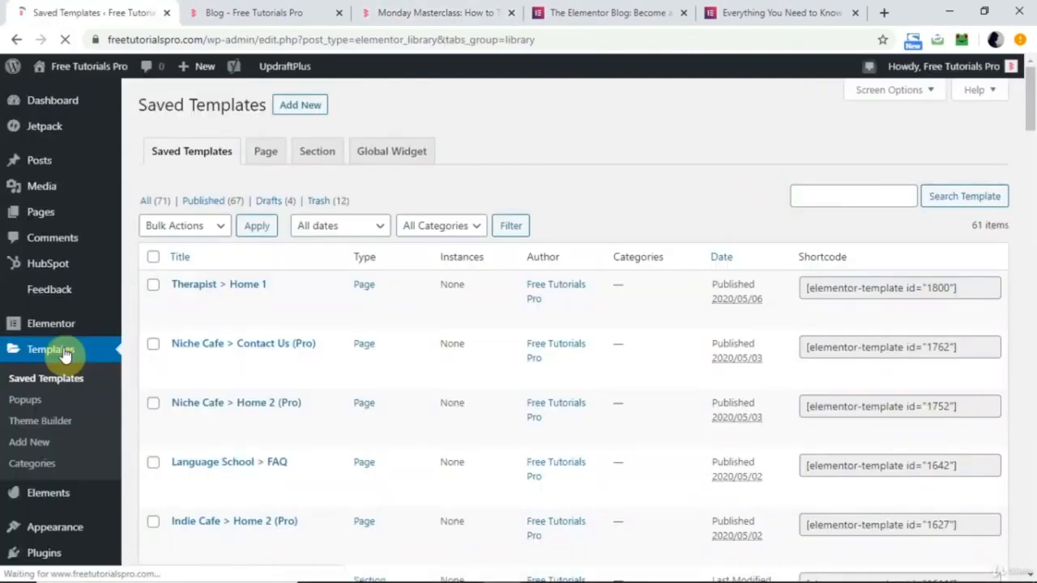
left_click(302, 108)
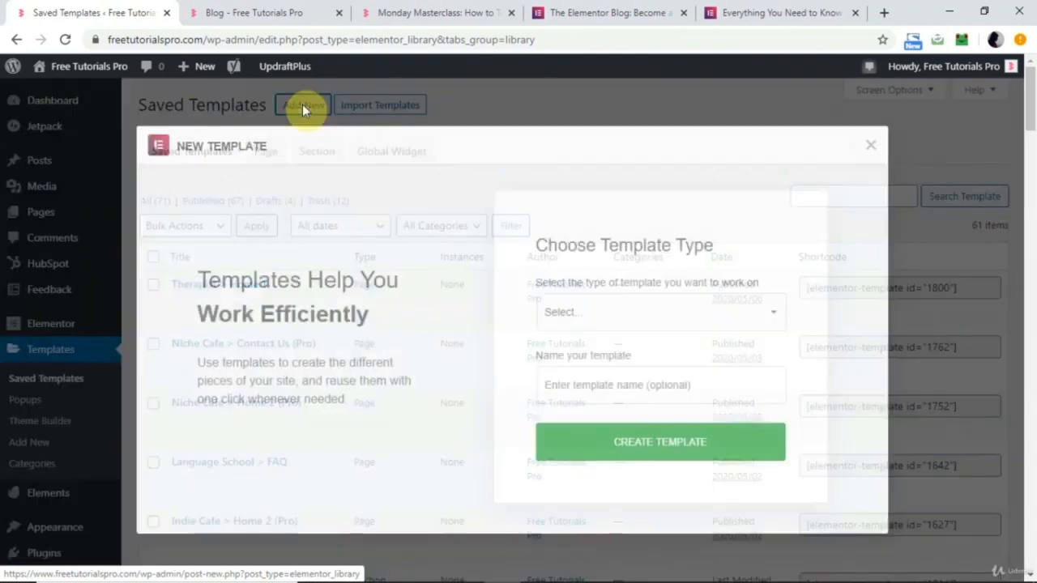
left_click(644, 326)
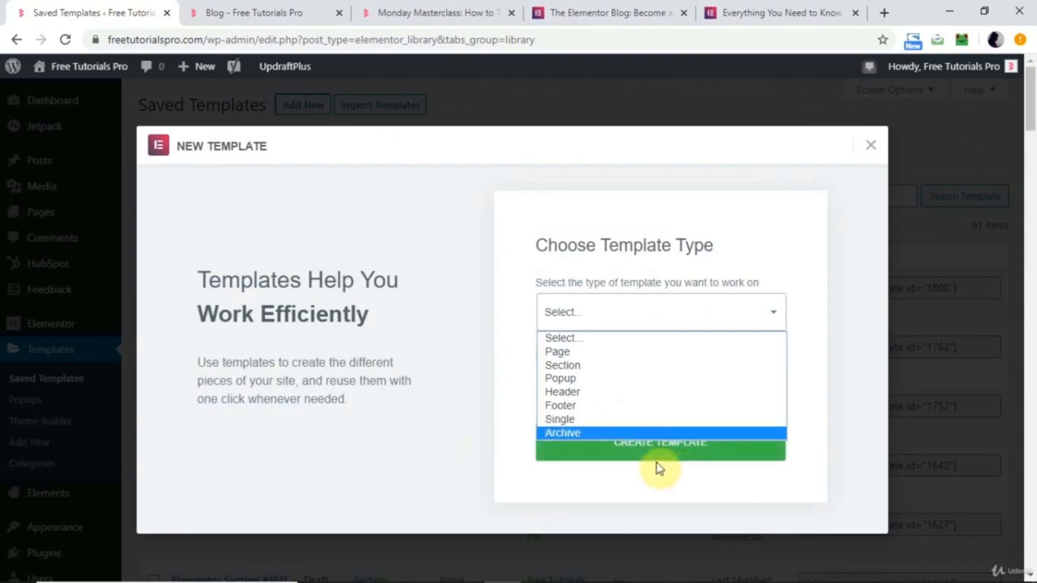
left_click(456, 450)
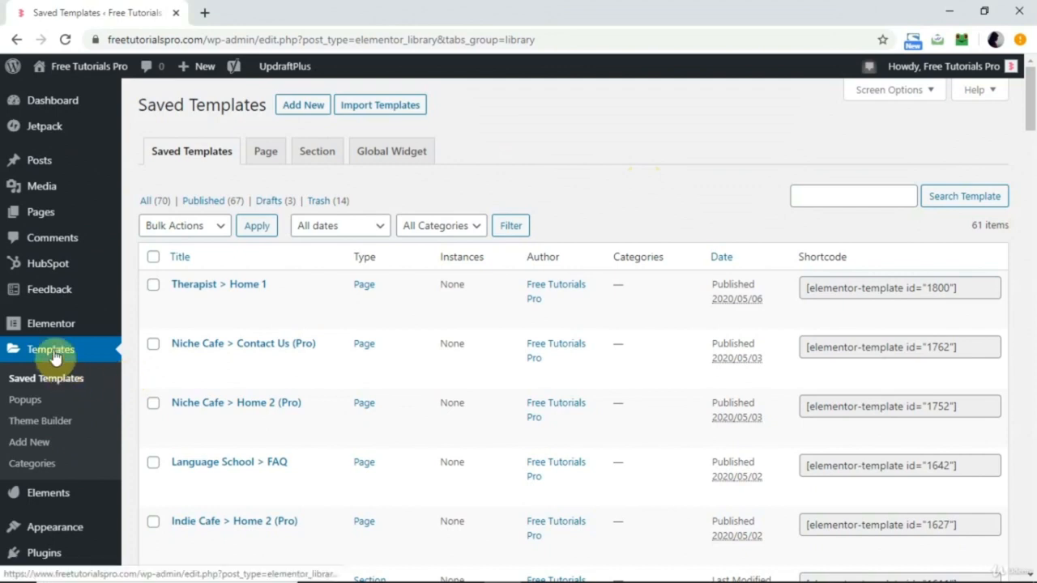
Create a new popup template named Social Pop up from the Popups list.
left_click(26, 402)
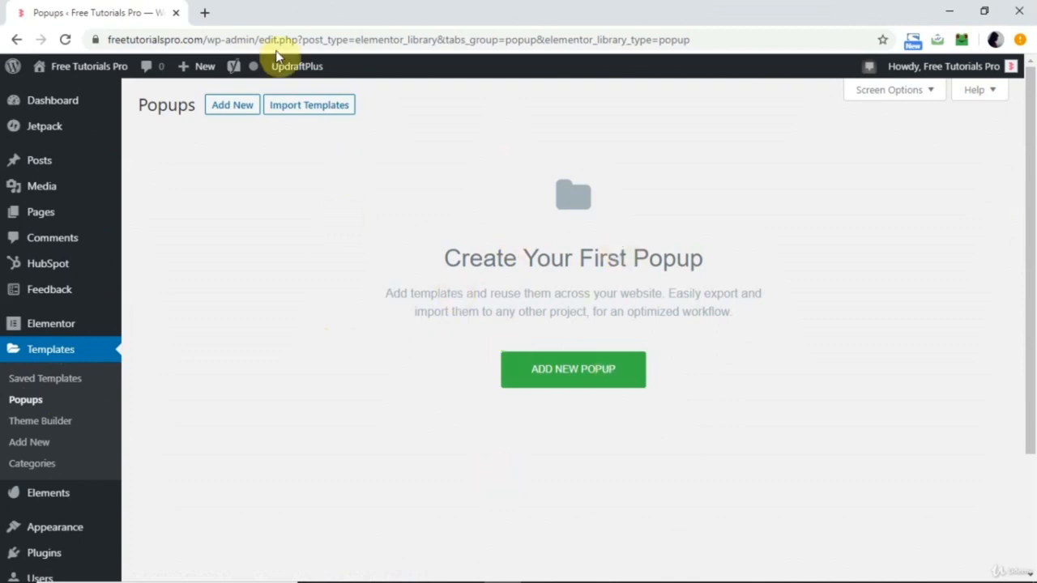
left_click(229, 103)
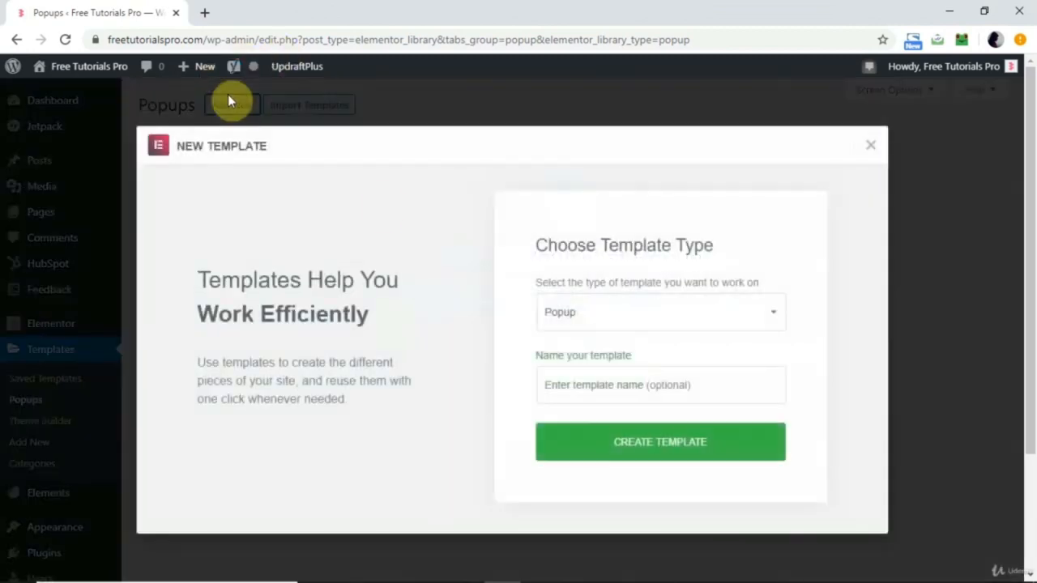
left_click(615, 385)
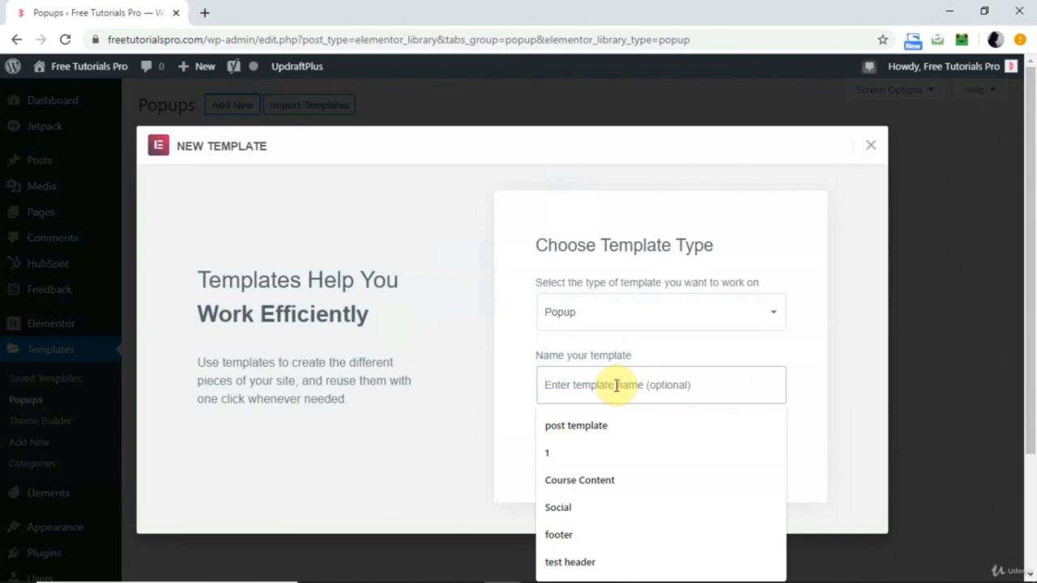
type("pl")
key("BackSpace")
key("BackSpace")
type("Social Pop up")
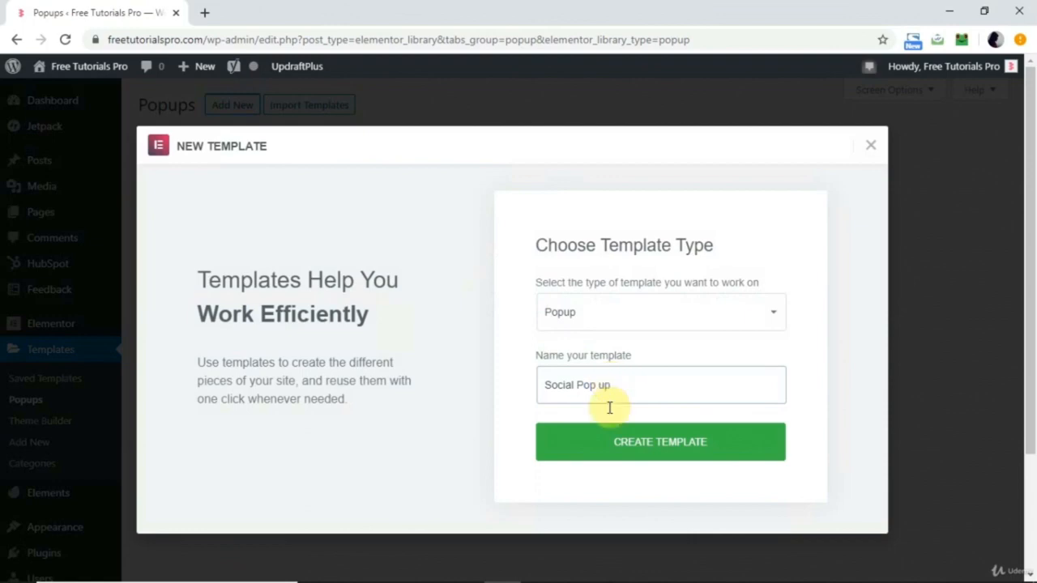
left_click(620, 441)
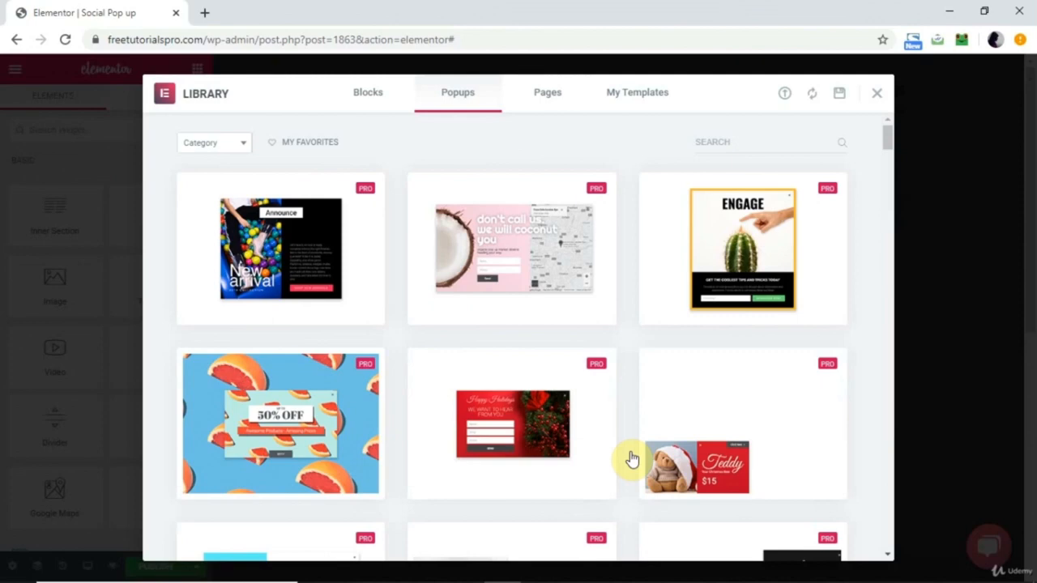
Browse the first popup designs in the library, preview the pink cookie notice bar and return to the library.
mouse_move(297, 266)
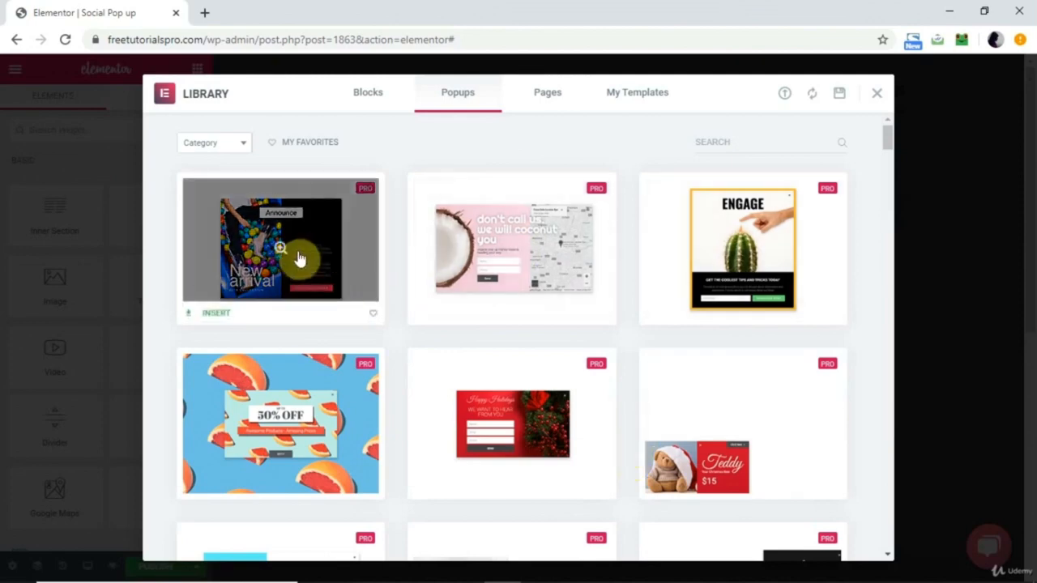
mouse_move(530, 278)
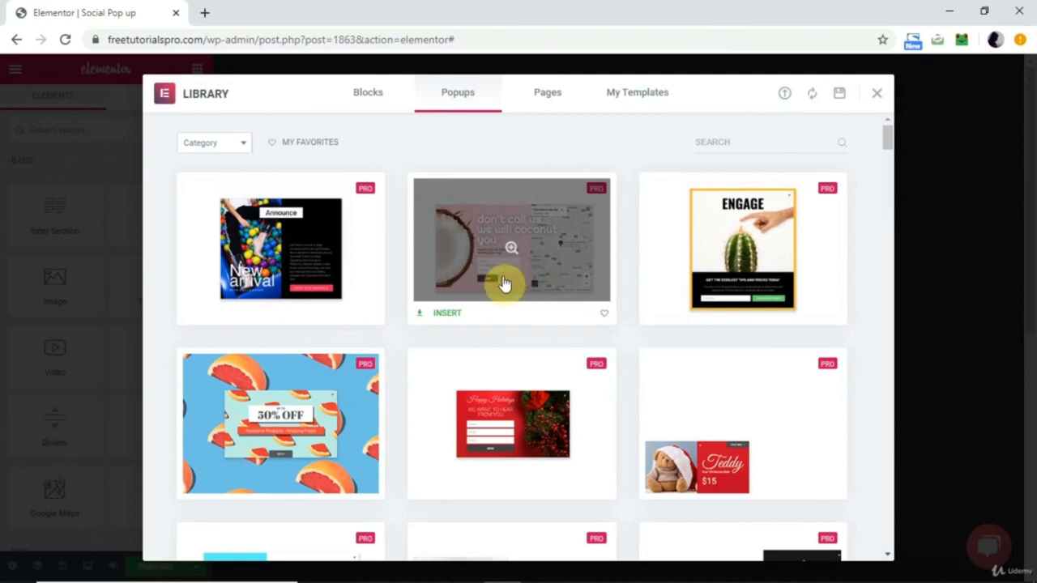
scroll(503, 281, "down", 3)
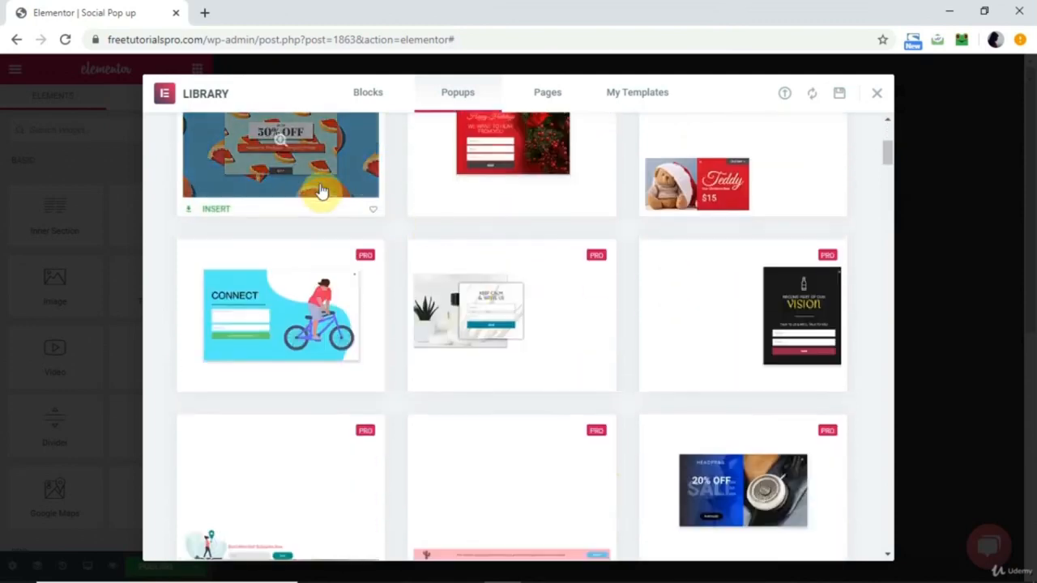
scroll(447, 273, "down", 3)
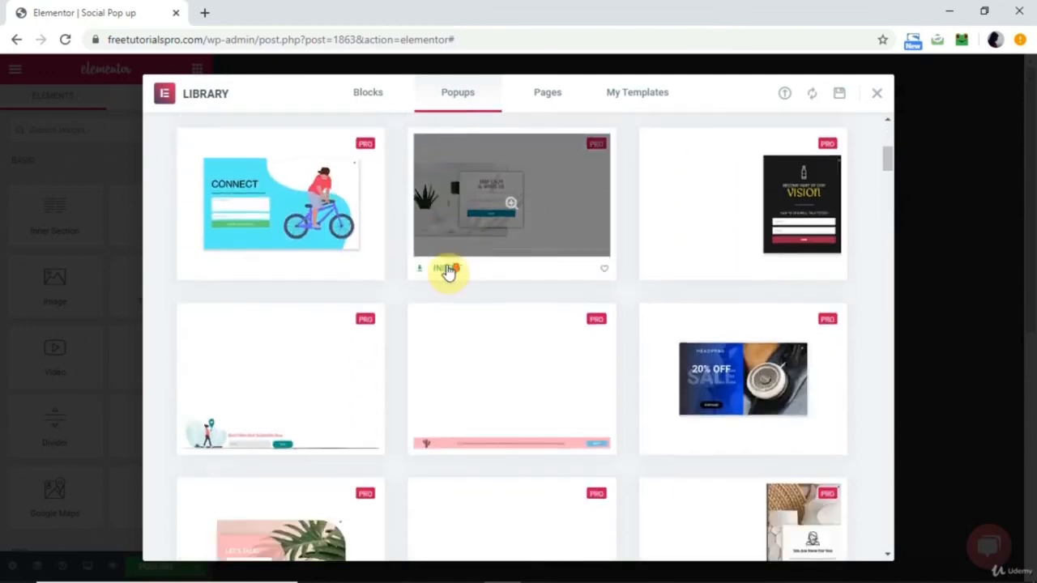
scroll(449, 272, "down", 3)
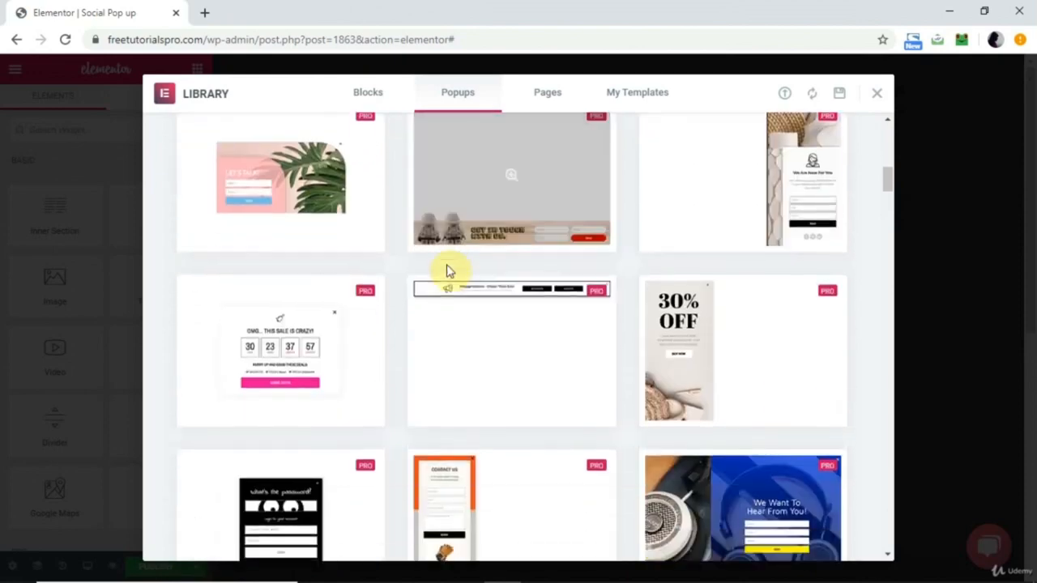
scroll(449, 272, "up", 1)
scroll(450, 271, "up", 2)
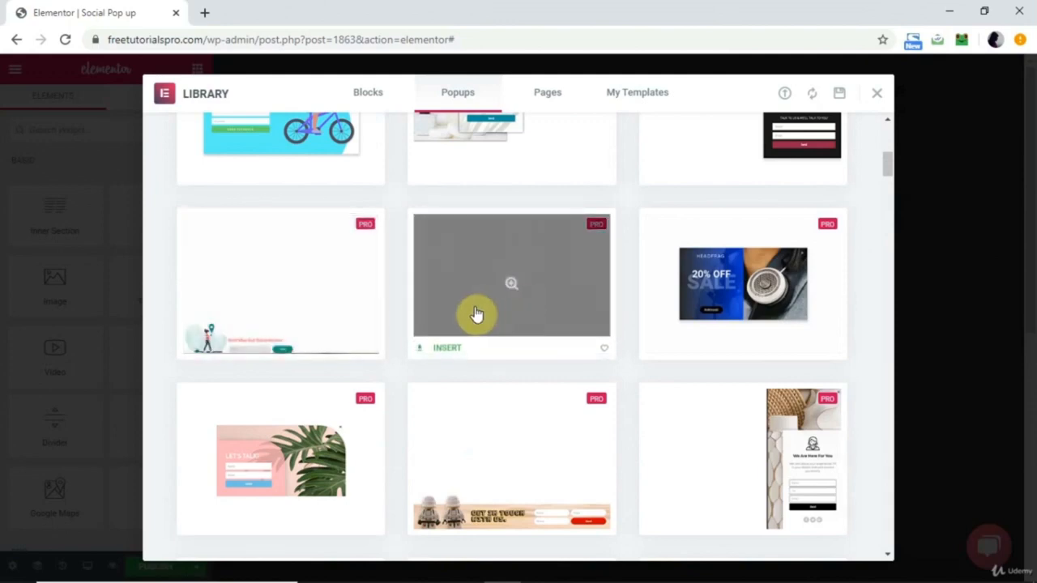
left_click(542, 323)
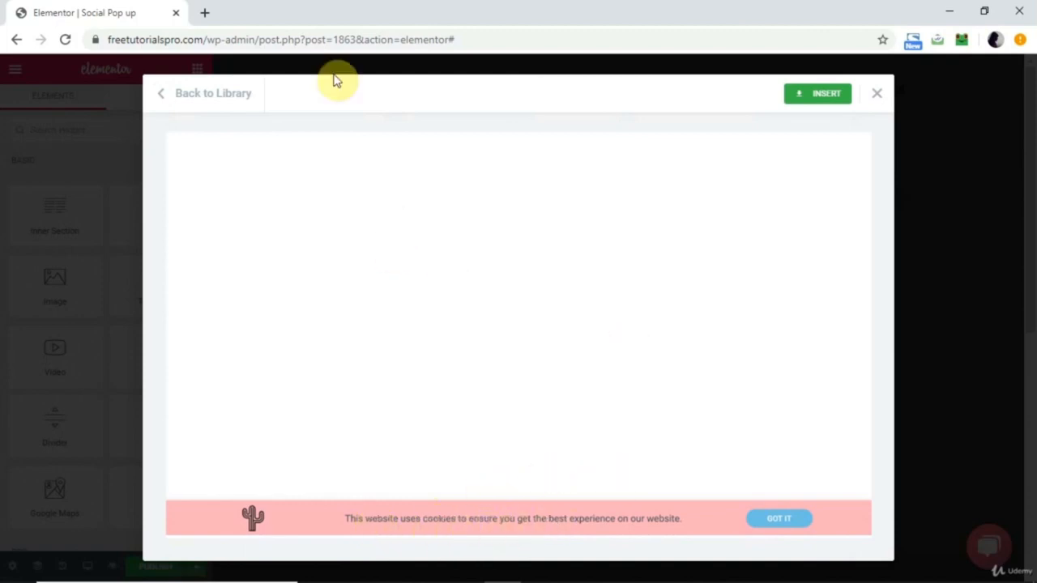
left_click(219, 101)
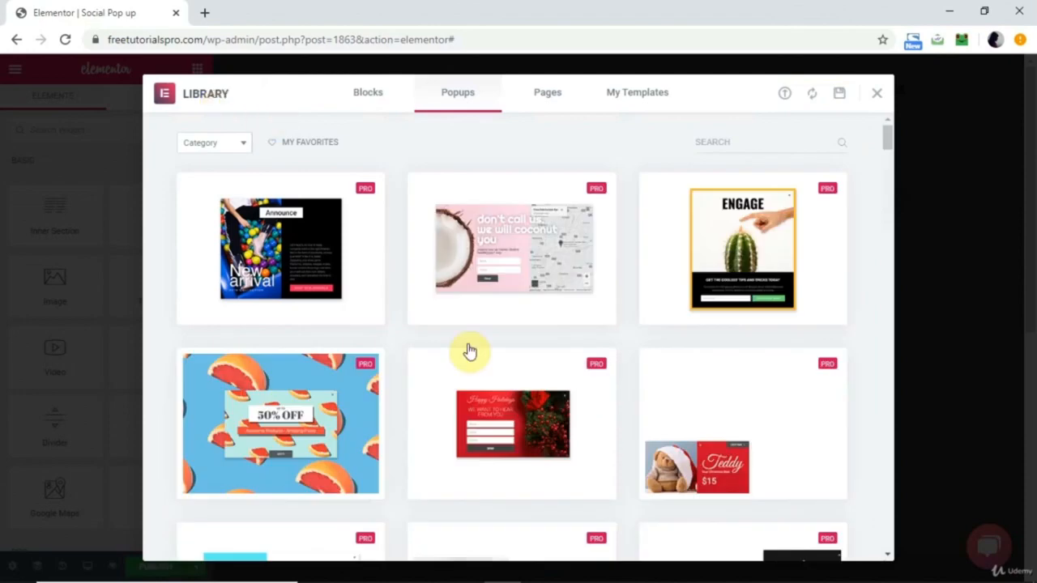
Preview the "OMG... This sale is crazy!" countdown popup and return to the library.
scroll(467, 373, "down", 10)
scroll(467, 381, "up", 2)
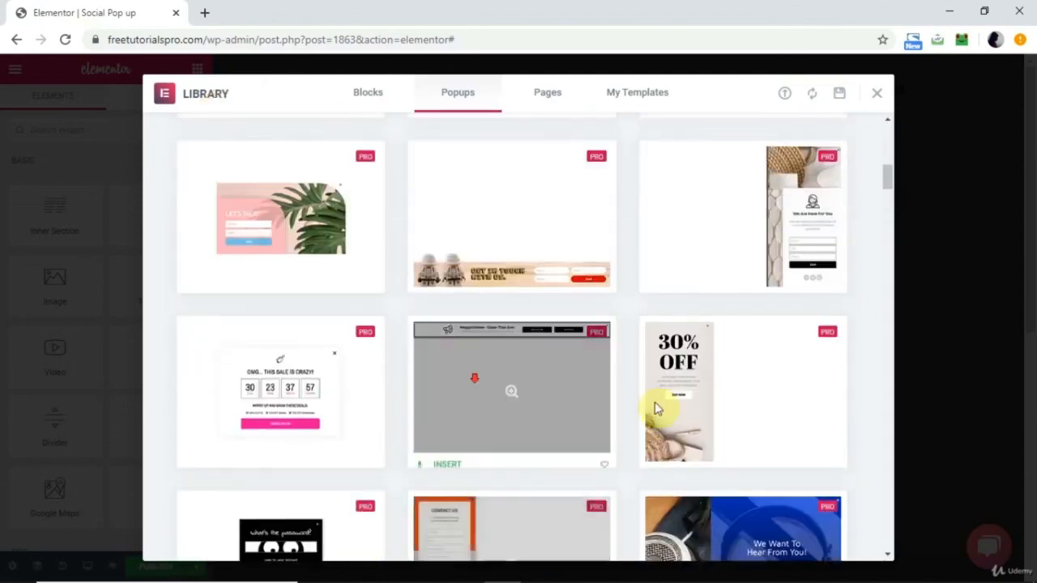
scroll(698, 409, "down", 1)
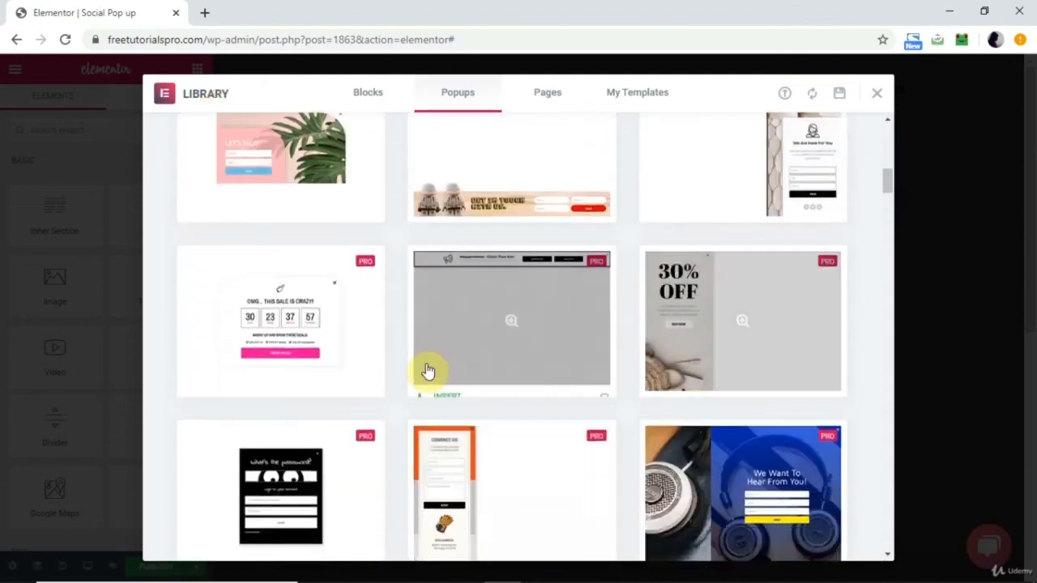
left_click(302, 339)
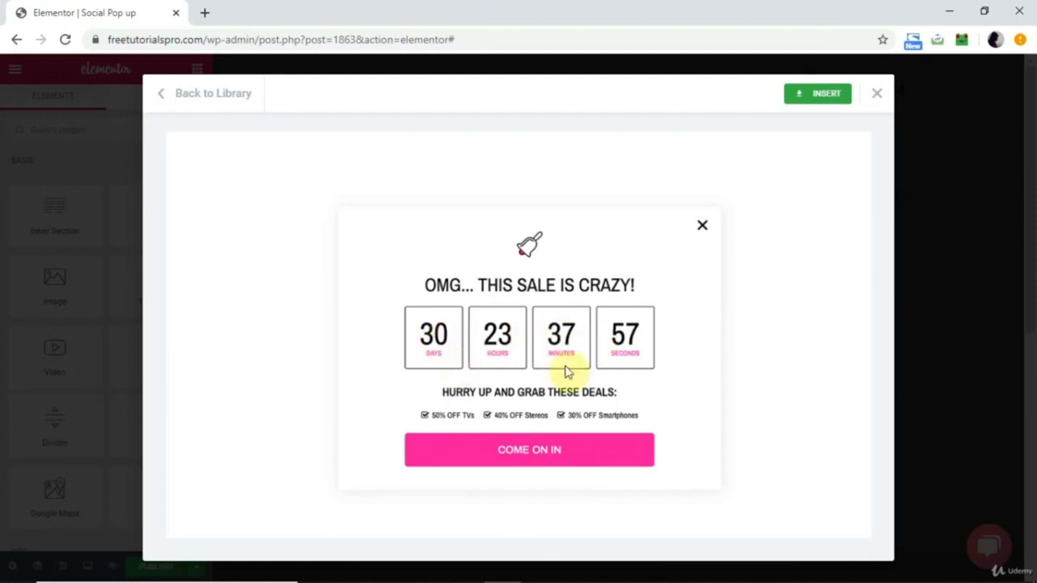
left_click(203, 95)
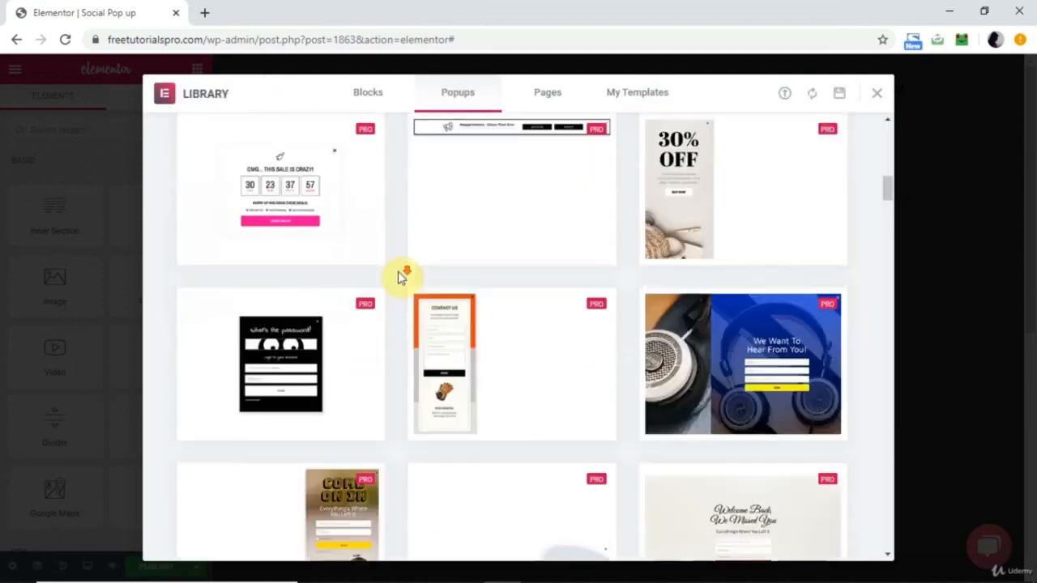
Look further through the popup designs, preview the black and white menu popup with the newsletter sign-up and return to the library.
scroll(399, 275, "down", 2)
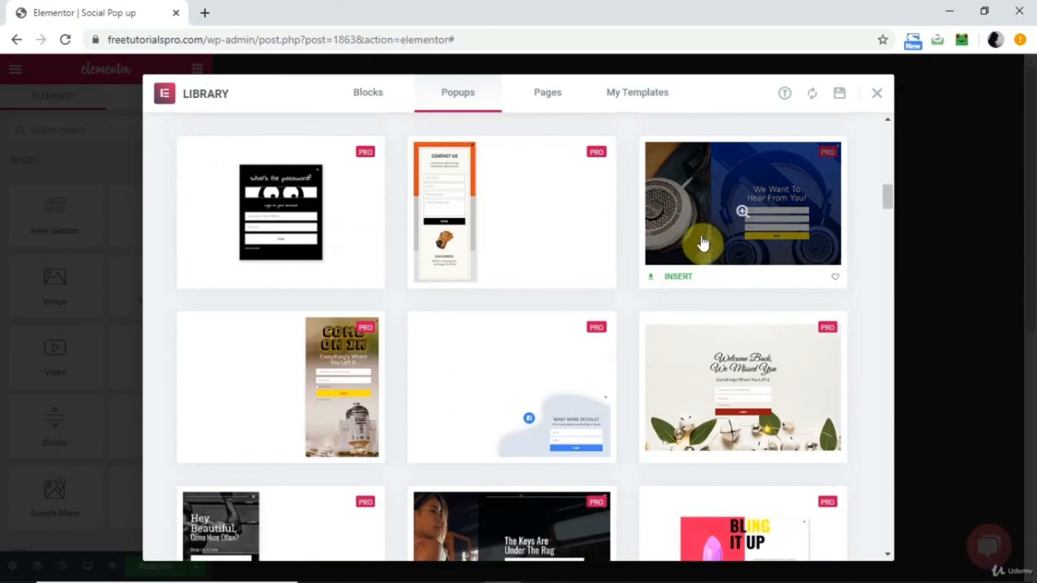
scroll(540, 369, "down", 5)
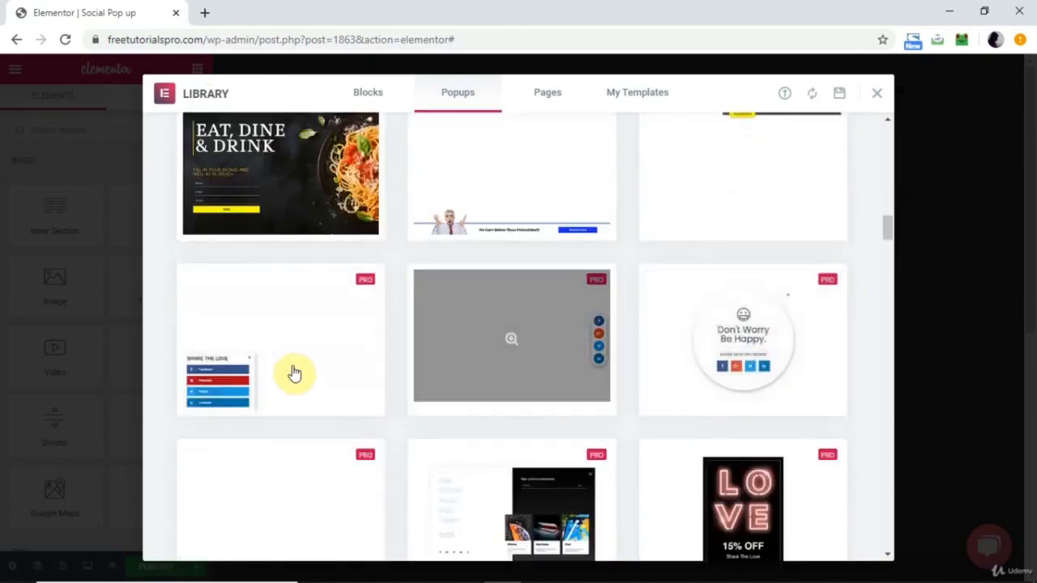
scroll(481, 375, "down", 4)
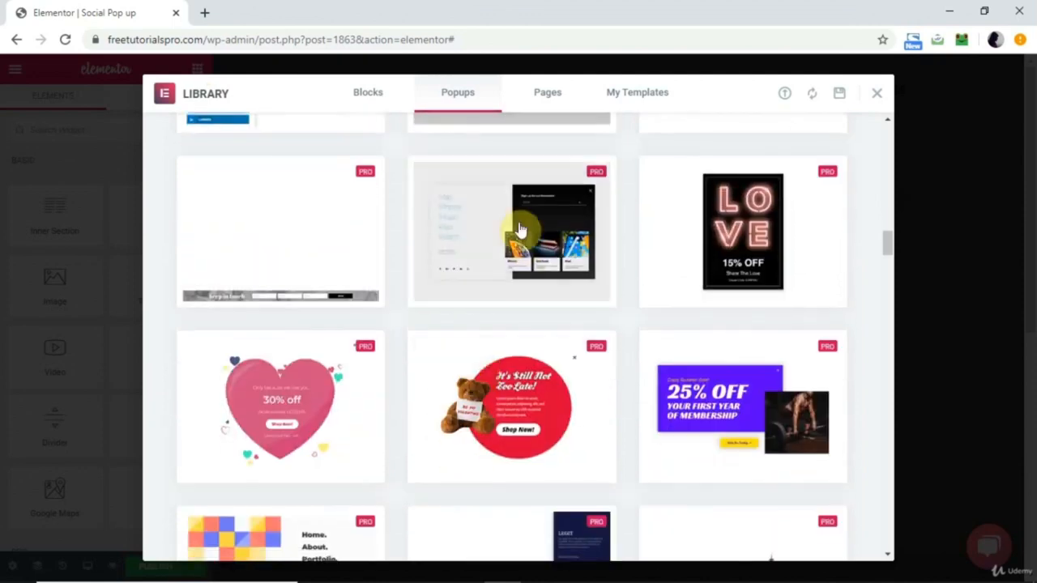
left_click(492, 242)
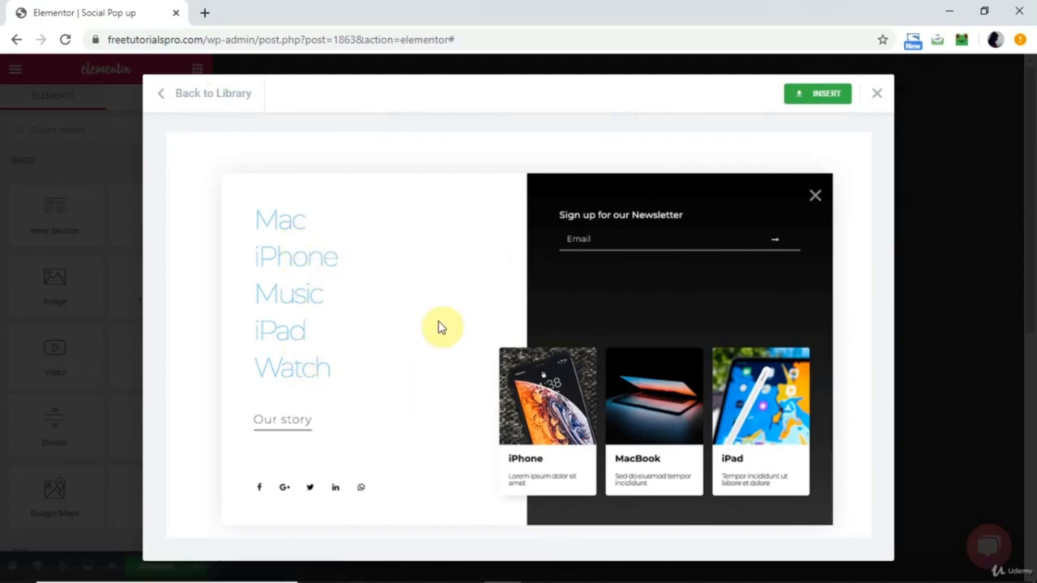
left_click(227, 106)
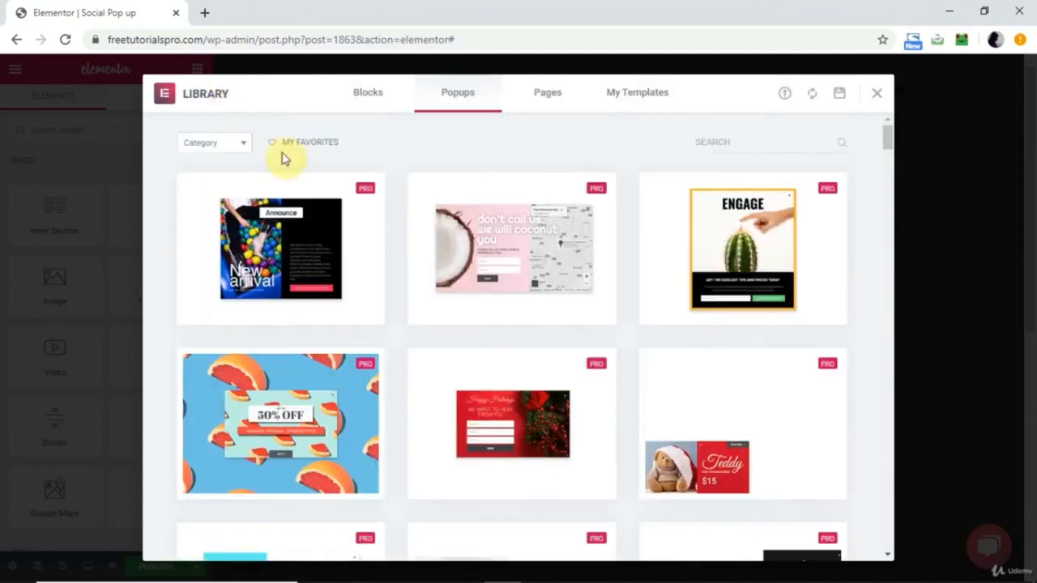
Find the popup design with a vertical strip of round social media icons in the library and insert it.
scroll(431, 352, "down", 2)
scroll(434, 353, "down", 12)
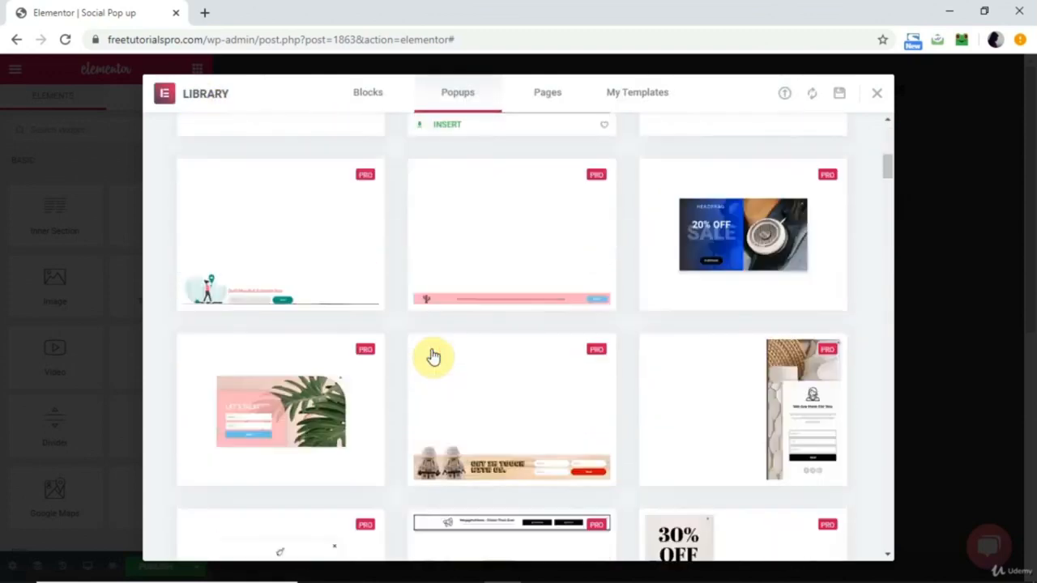
scroll(434, 353, "down", 5)
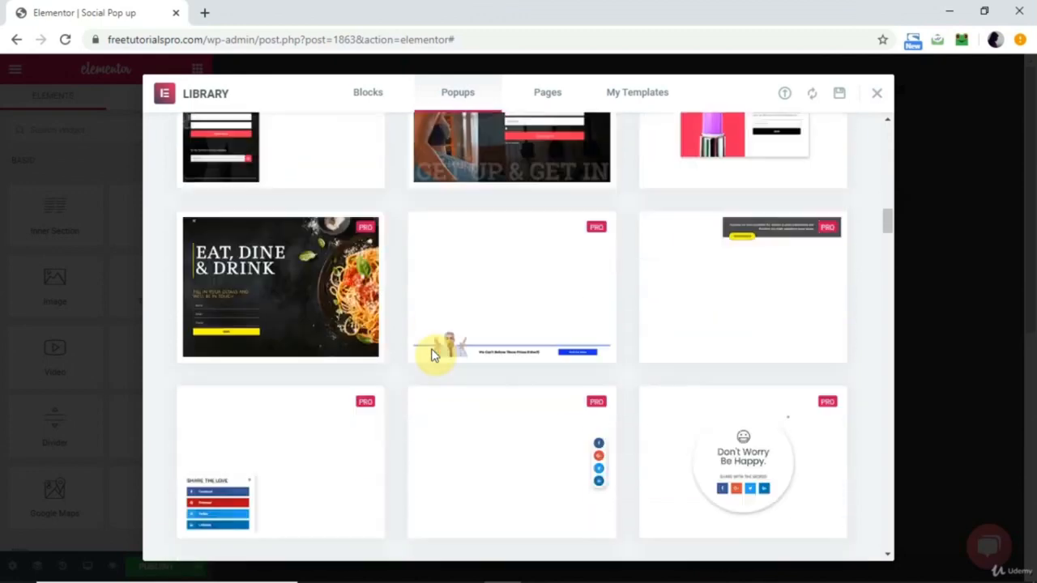
scroll(434, 356, "up", 10)
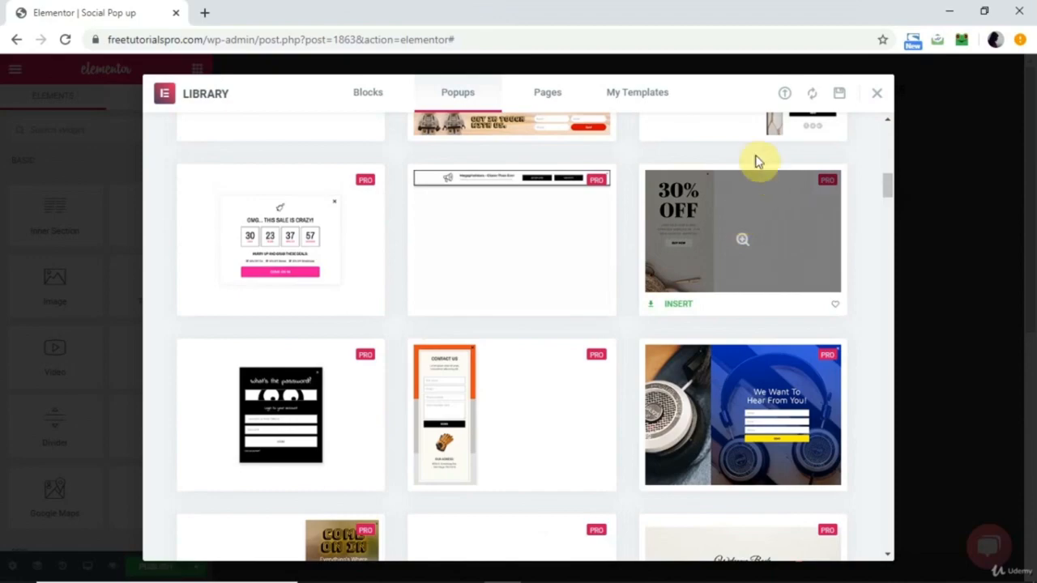
scroll(691, 211, "up", 1)
scroll(690, 210, "up", 10)
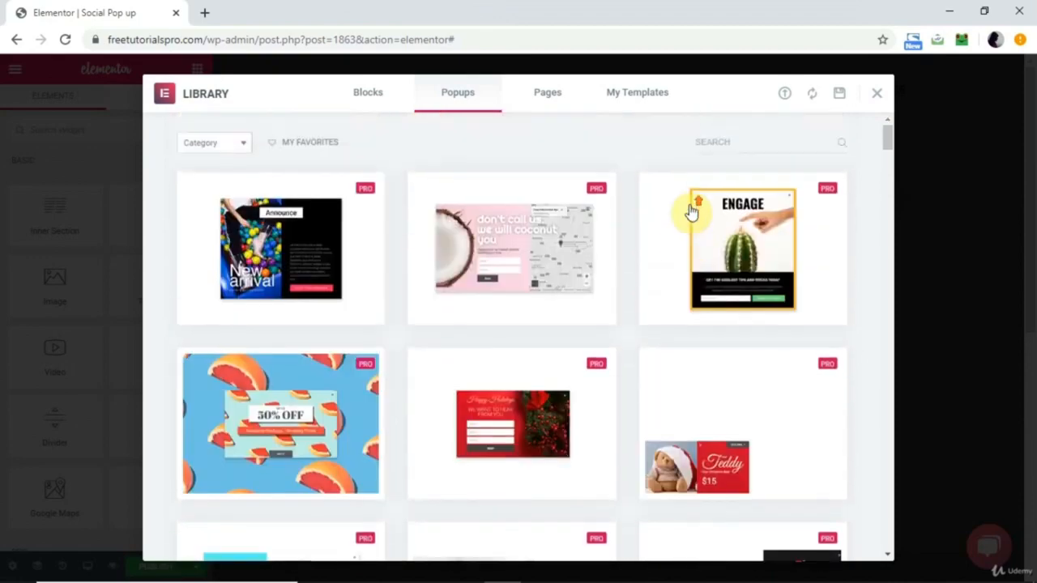
scroll(691, 211, "down", 10)
scroll(691, 211, "up", 2)
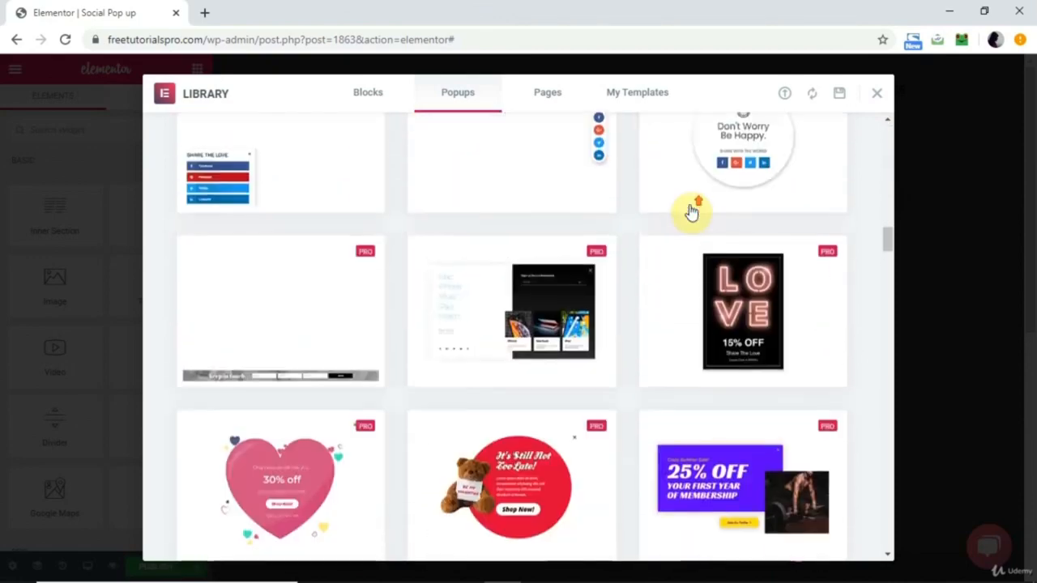
left_click(548, 239)
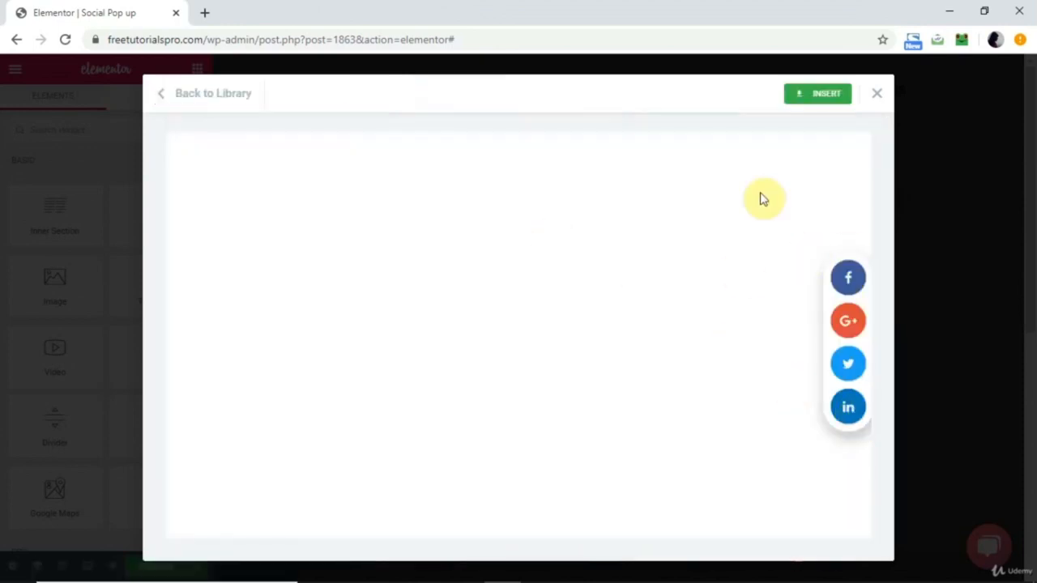
left_click(826, 95)
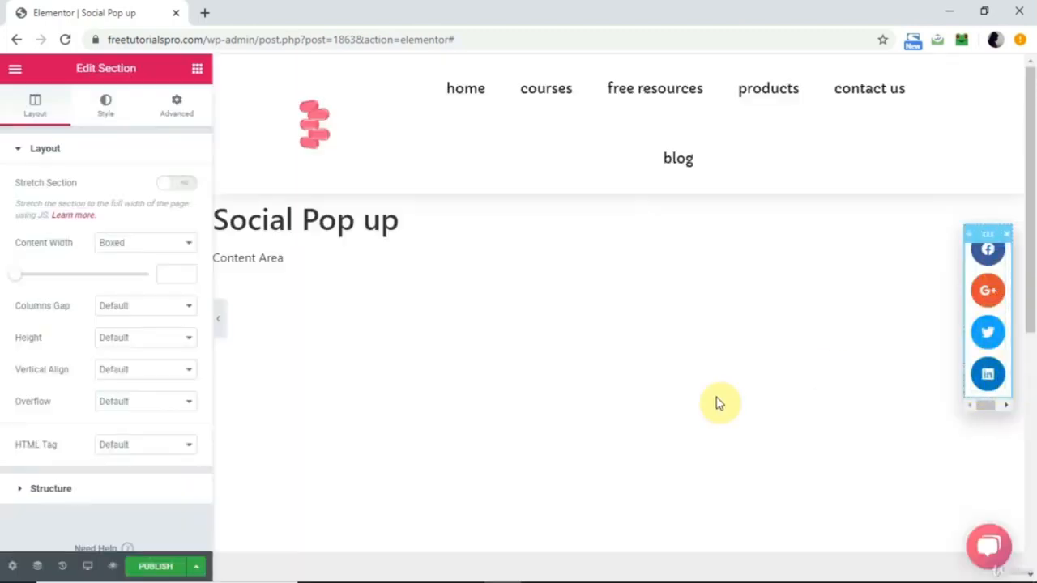
In the popup's layout settings, hide the overlay and set the width to 6 VW.
left_click(13, 567)
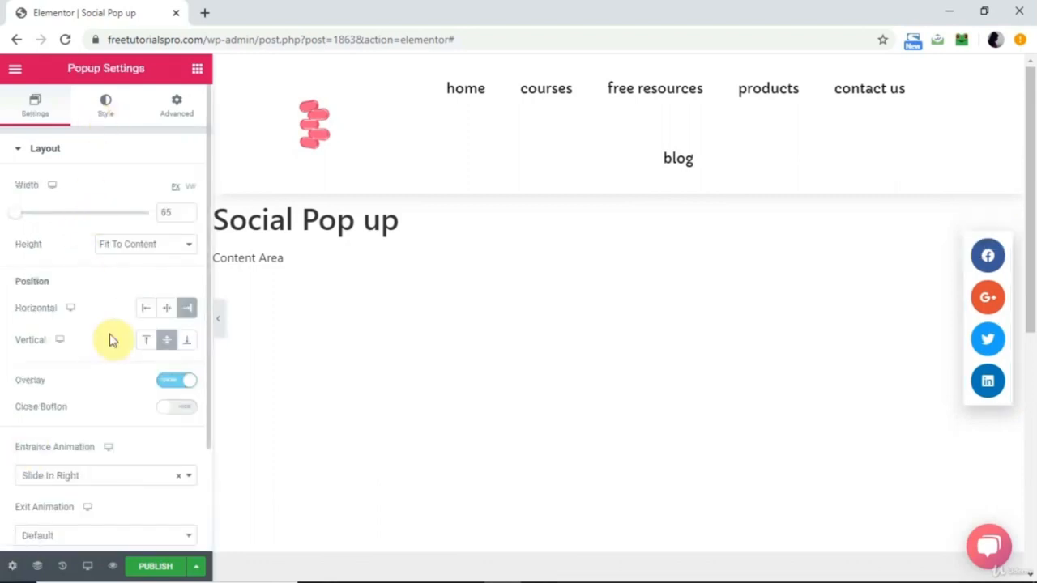
left_click(166, 380)
left_click(174, 213)
key("BackSpace")
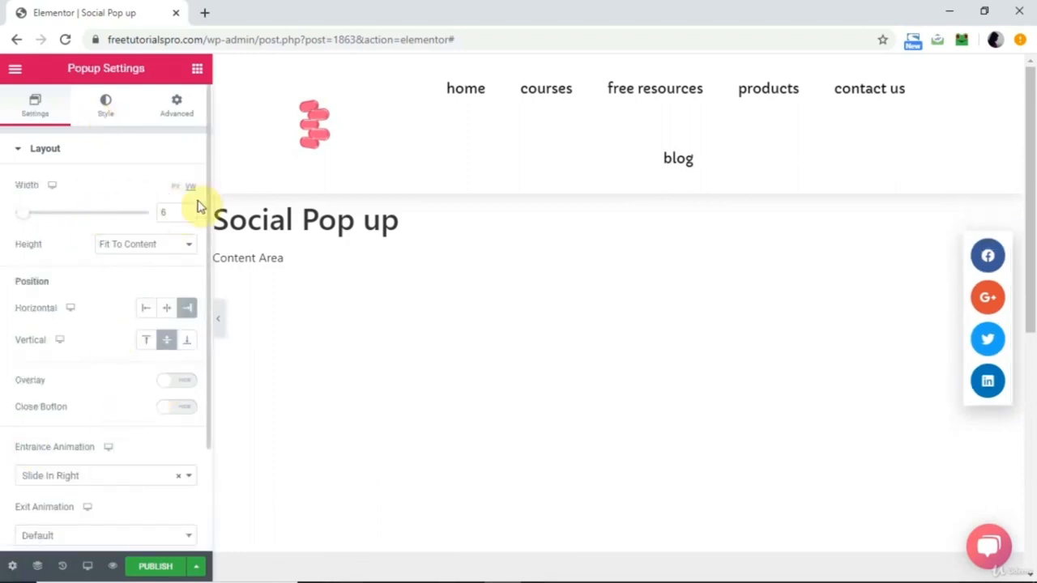
left_click(23, 212)
mouse_move(23, 214)
left_mouse_down()
mouse_move(40, 213)
mouse_move(25, 215)
left_mouse_up()
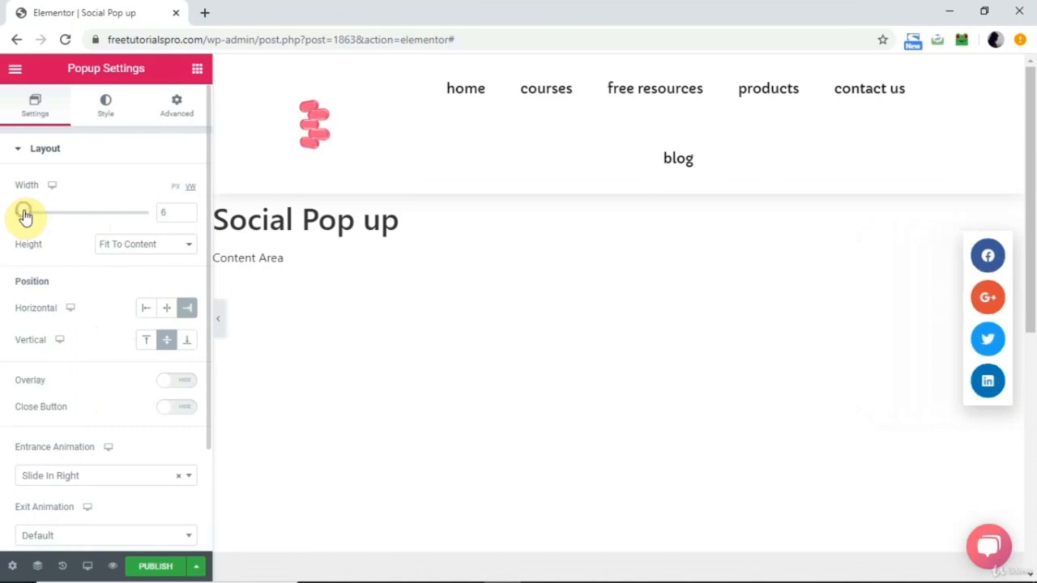
Review the popup's entrance animation options and keep Slide In Right.
scroll(63, 407, "down", 3)
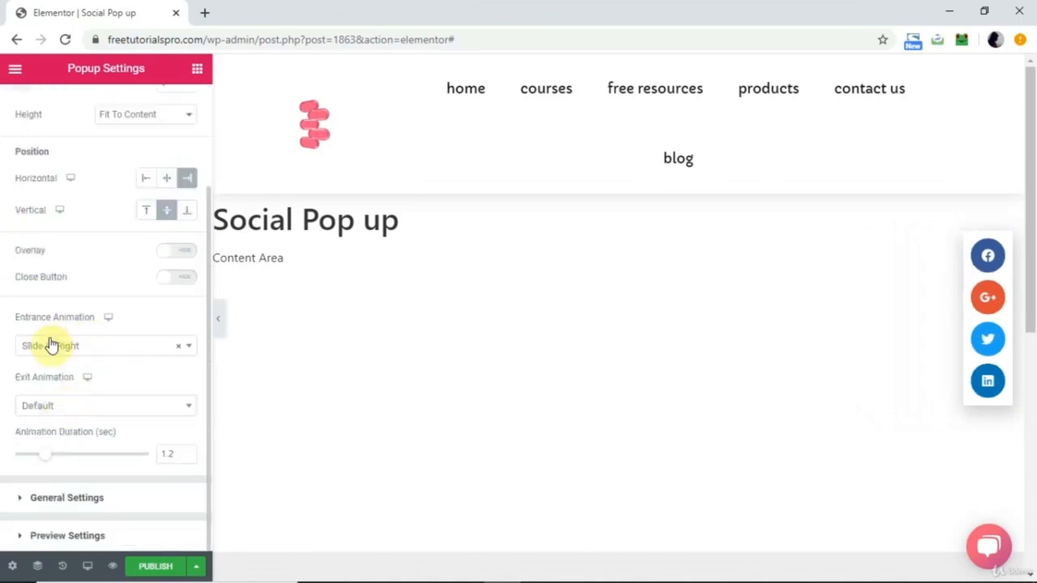
left_click(132, 345)
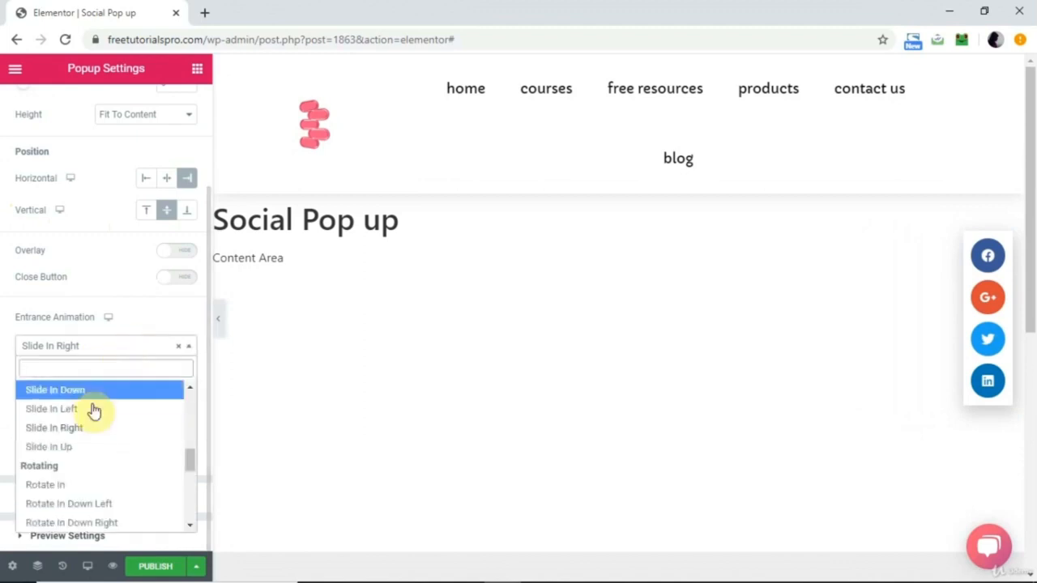
left_click(142, 314)
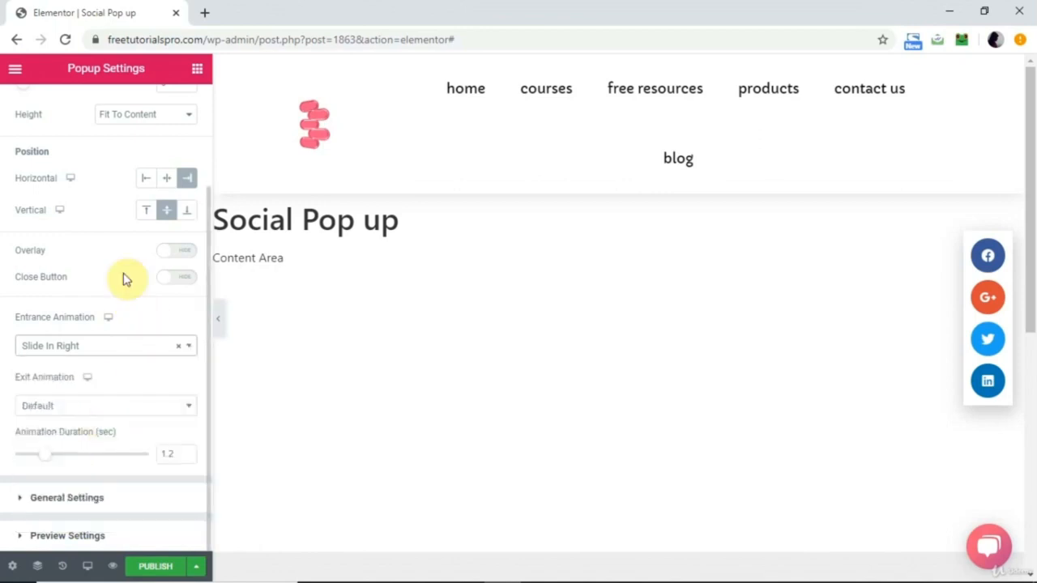
Examine the popup section's structure in the Navigator down to its share buttons widget and close the Navigator.
scroll(126, 357, "up", 2)
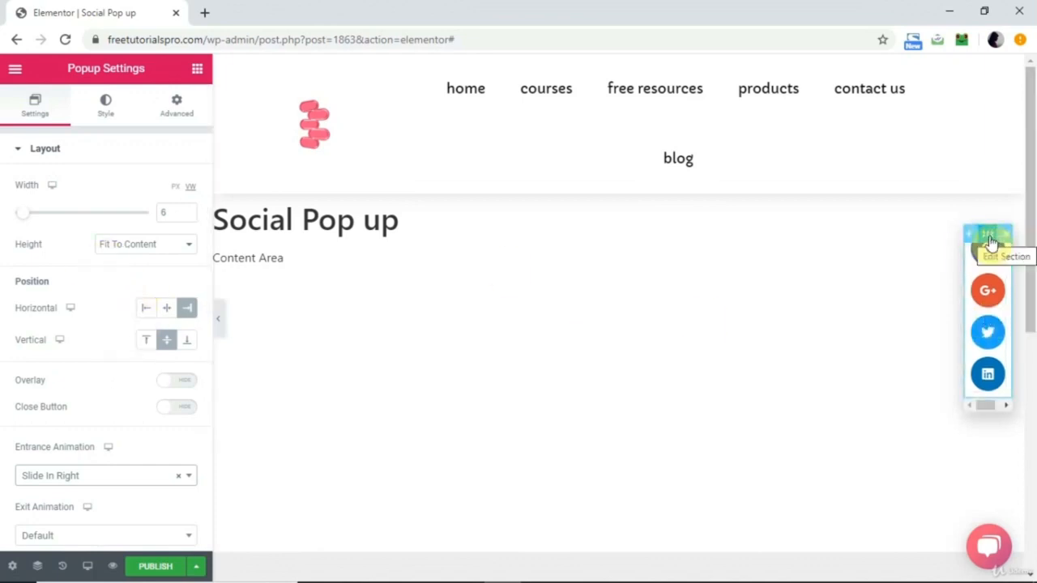
left_click(988, 237)
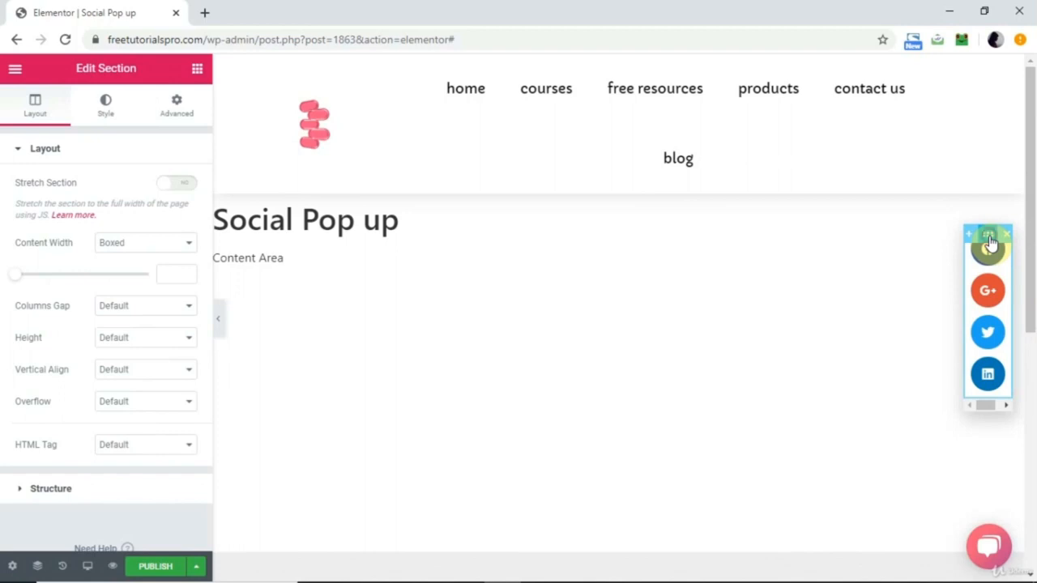
right_click(990, 241)
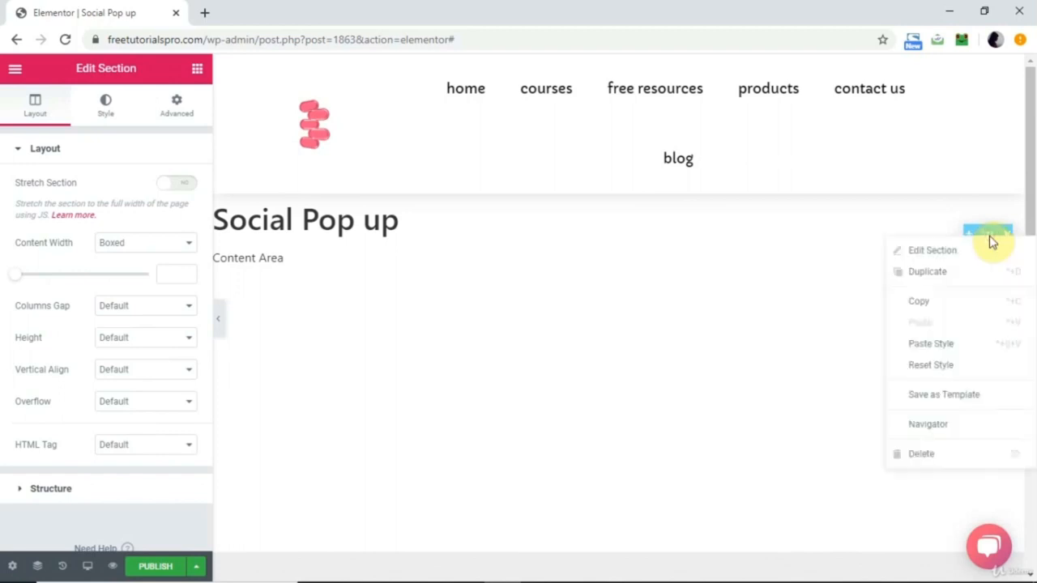
left_click(947, 426)
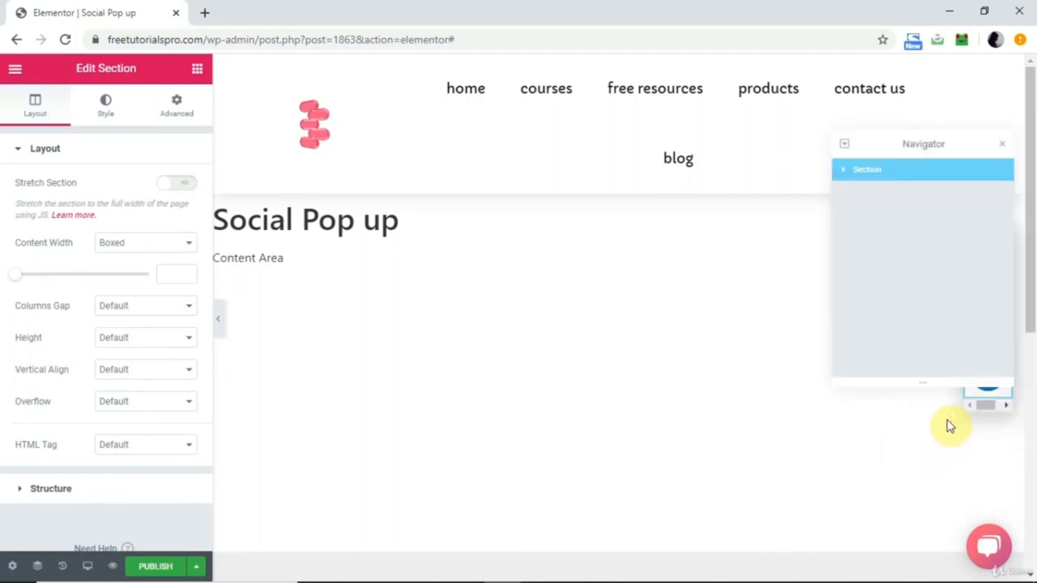
left_click(844, 171)
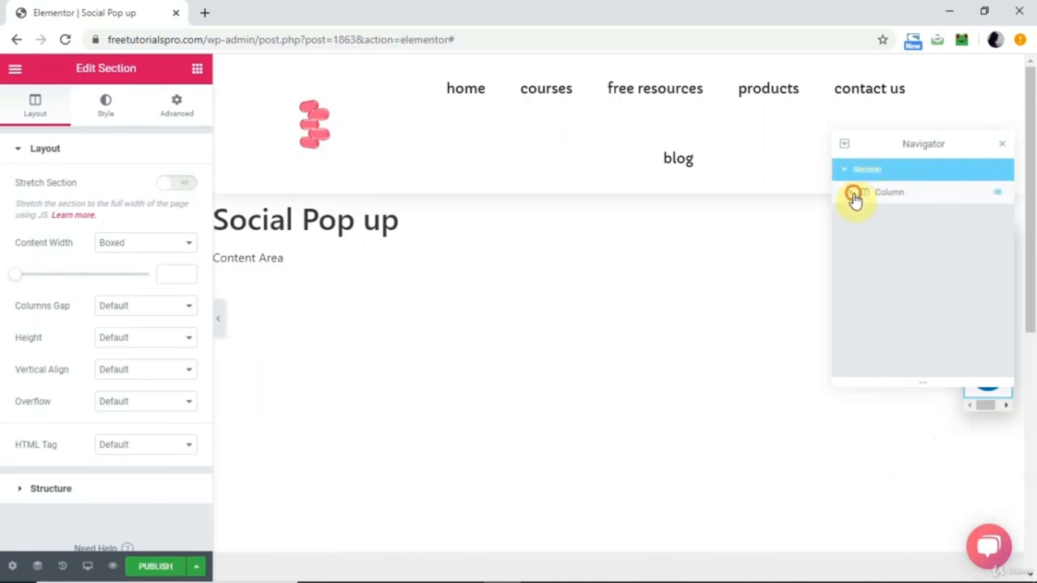
left_click(853, 193)
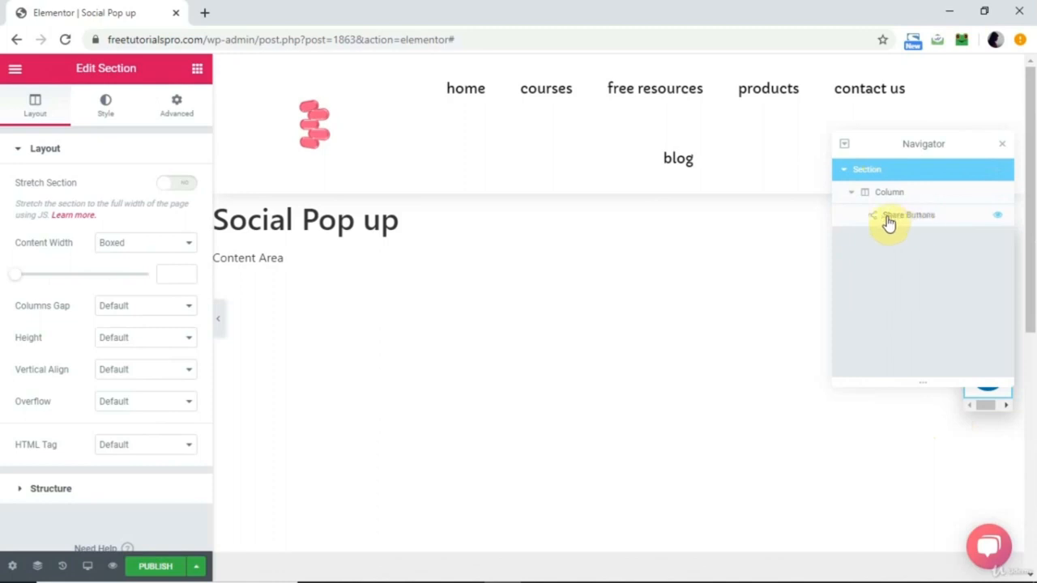
left_click(809, 248)
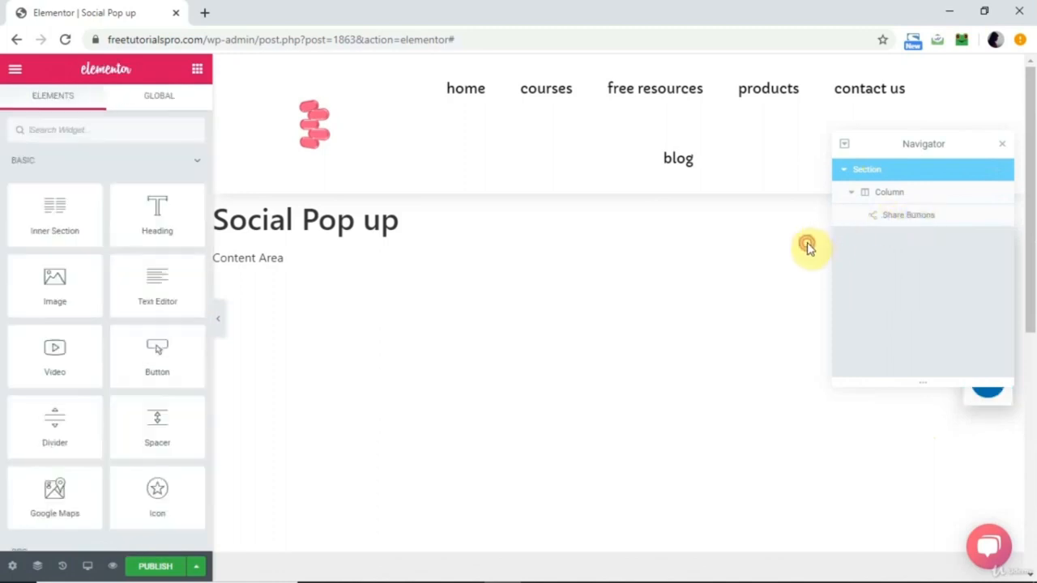
left_click(1002, 150)
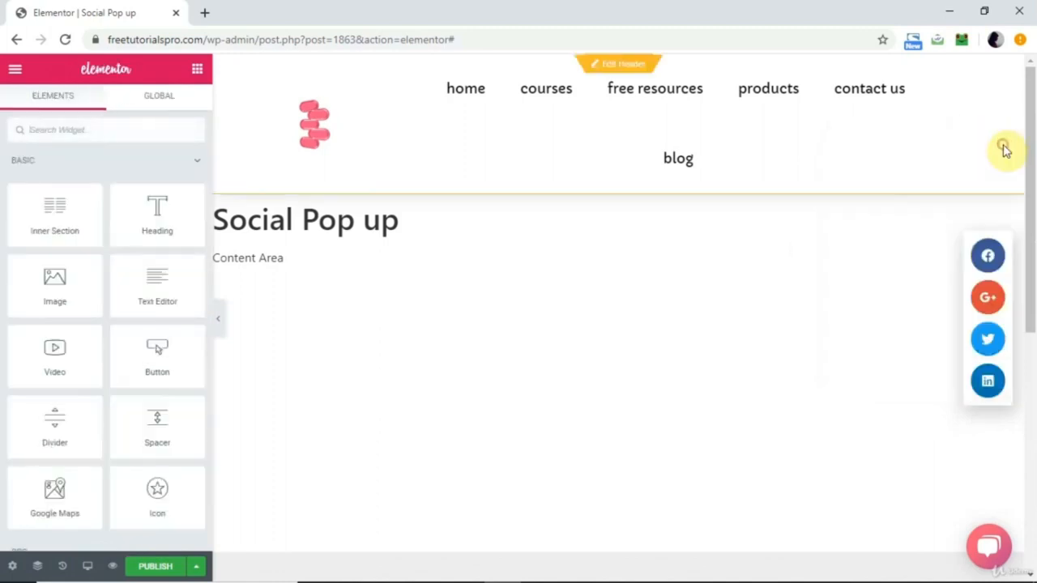
In the popup's share buttons widget, remove the Google+ item and add a Pinterest item.
left_click(987, 293)
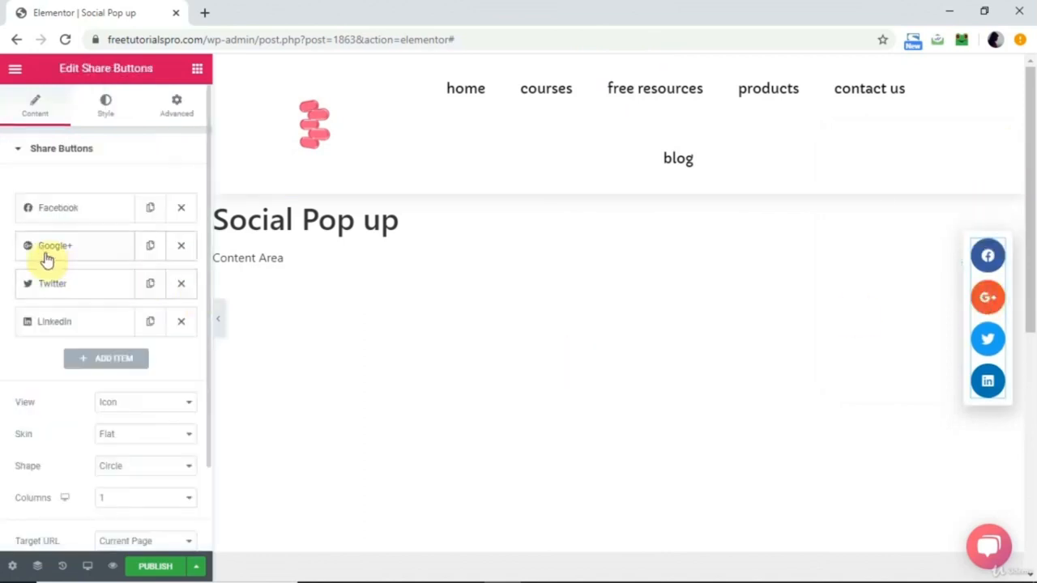
left_click(181, 247)
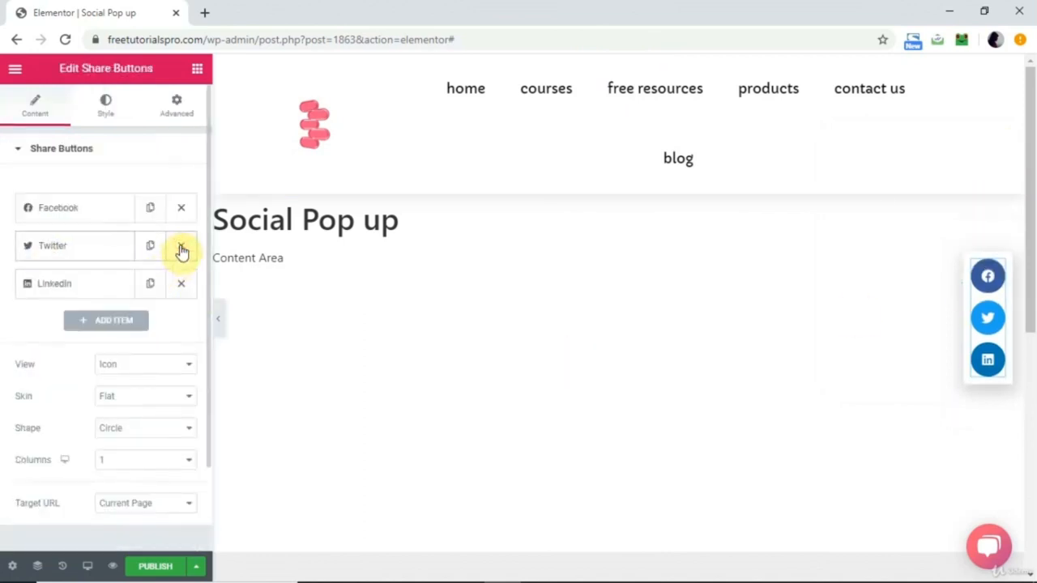
left_click(99, 325)
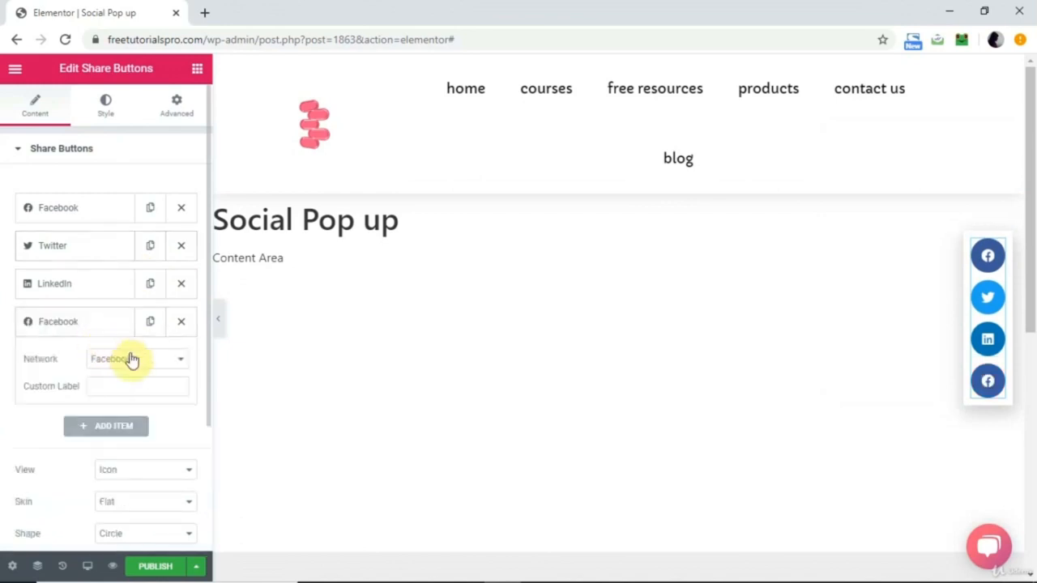
left_click(132, 360)
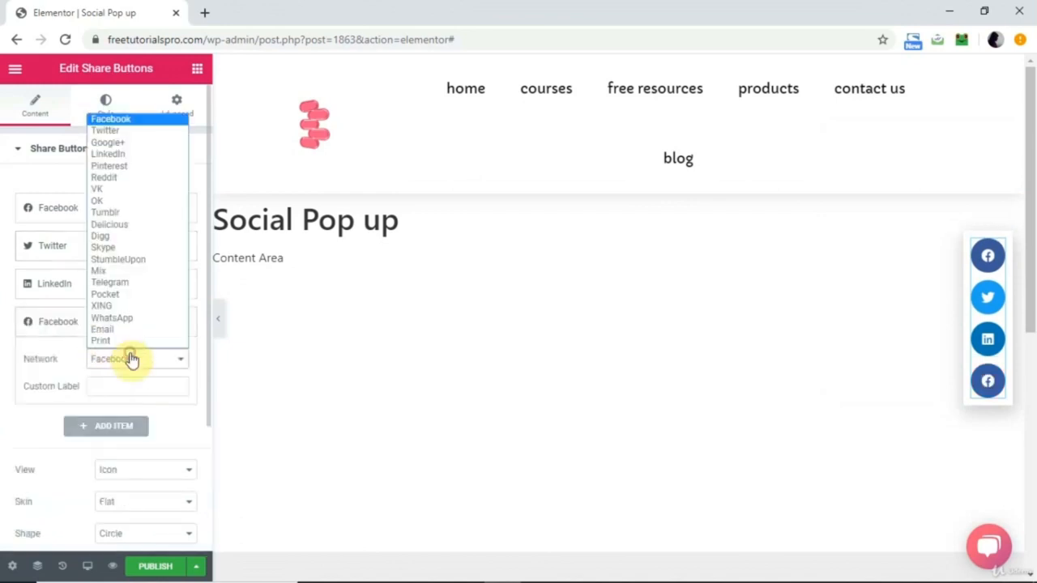
left_click(158, 167)
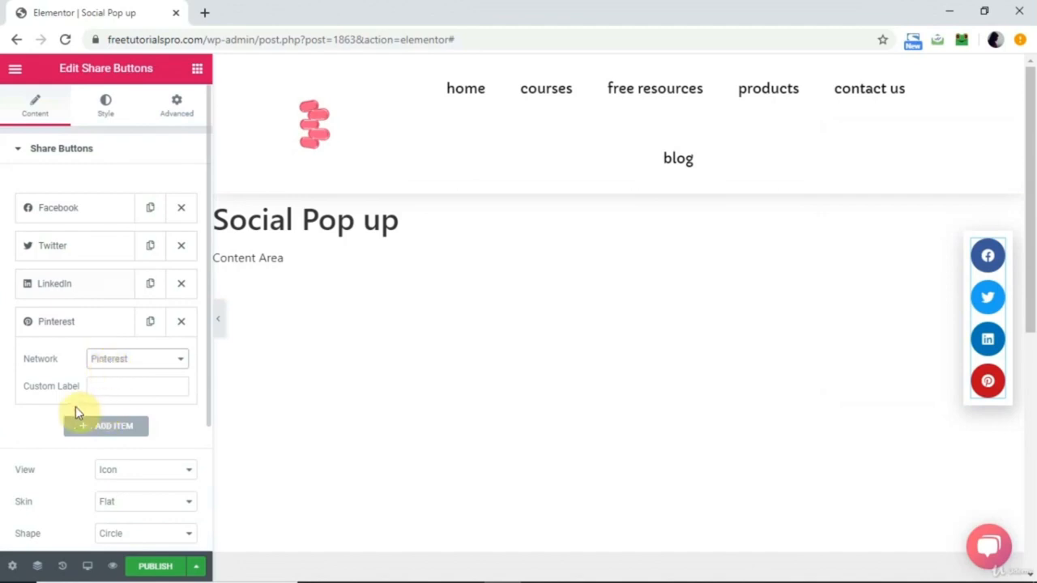
Try the Icon & Text and Text views on the share buttons and return the view to Icon.
left_click(140, 471)
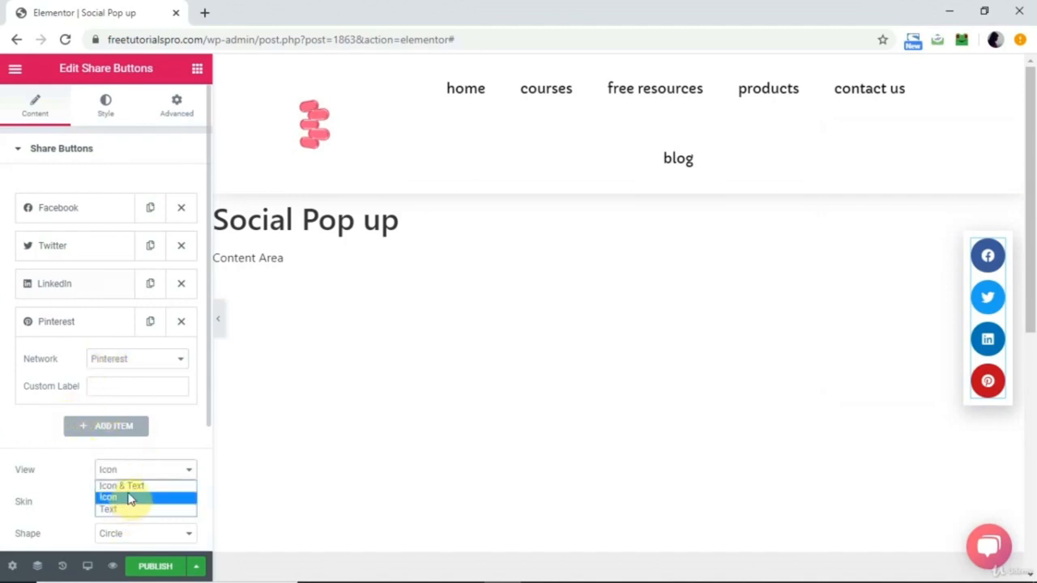
left_click(128, 486)
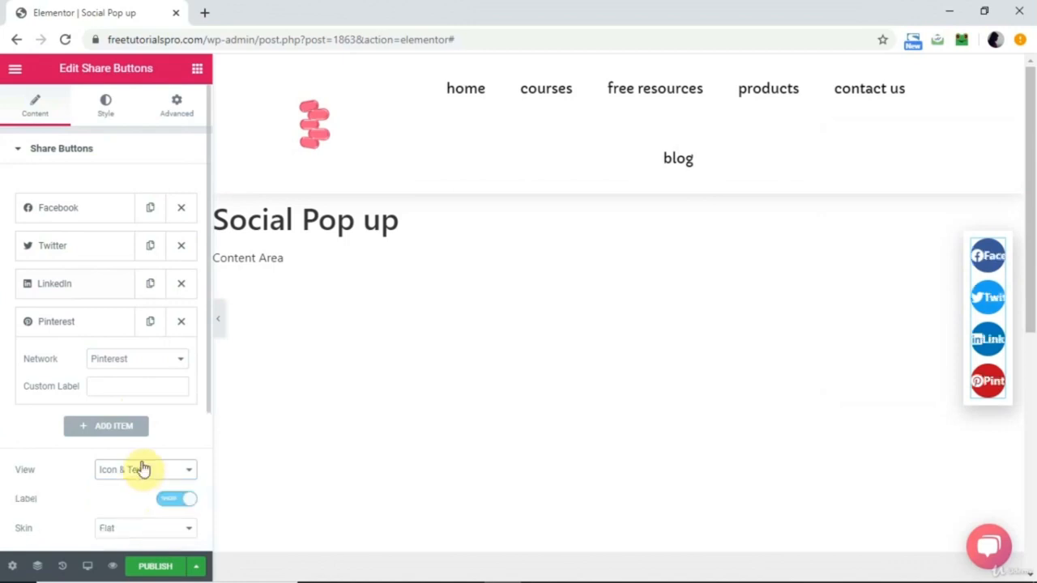
left_click(141, 467)
left_click(122, 509)
left_click(135, 471)
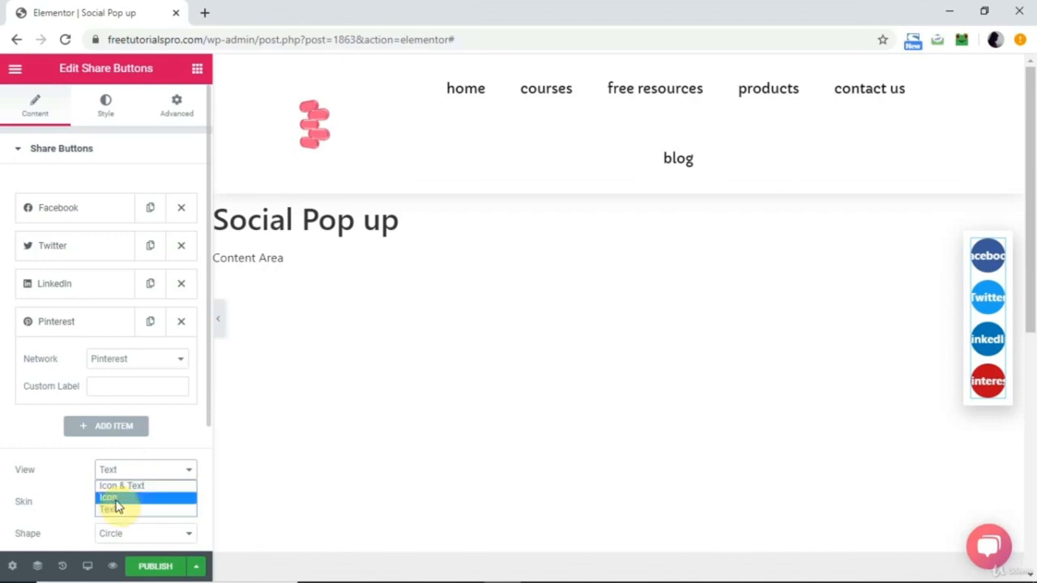
left_click(115, 499)
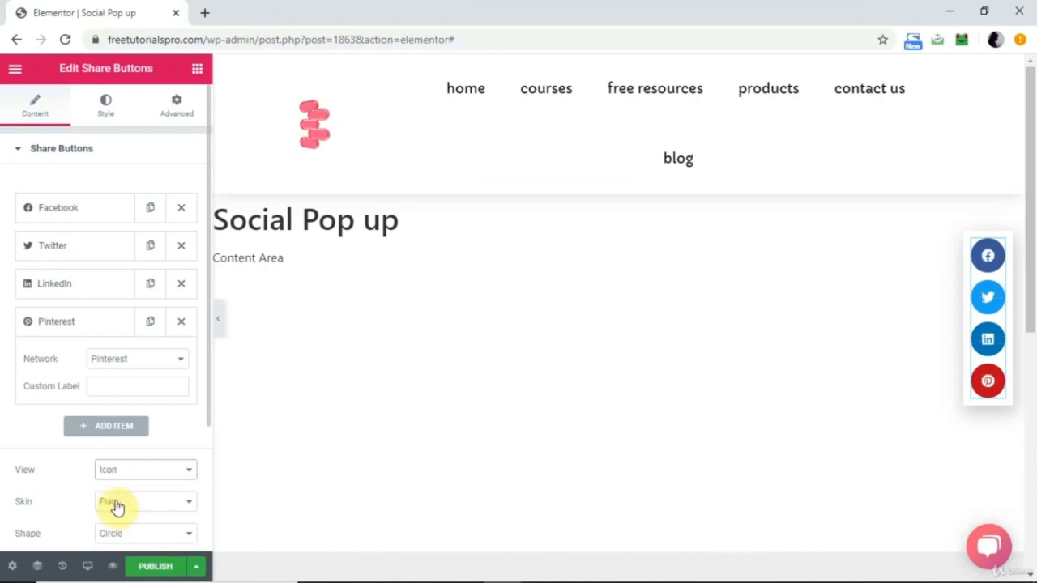
Try the Gradient and Minimal skins on the share buttons and return the skin to Flat.
left_click(170, 502)
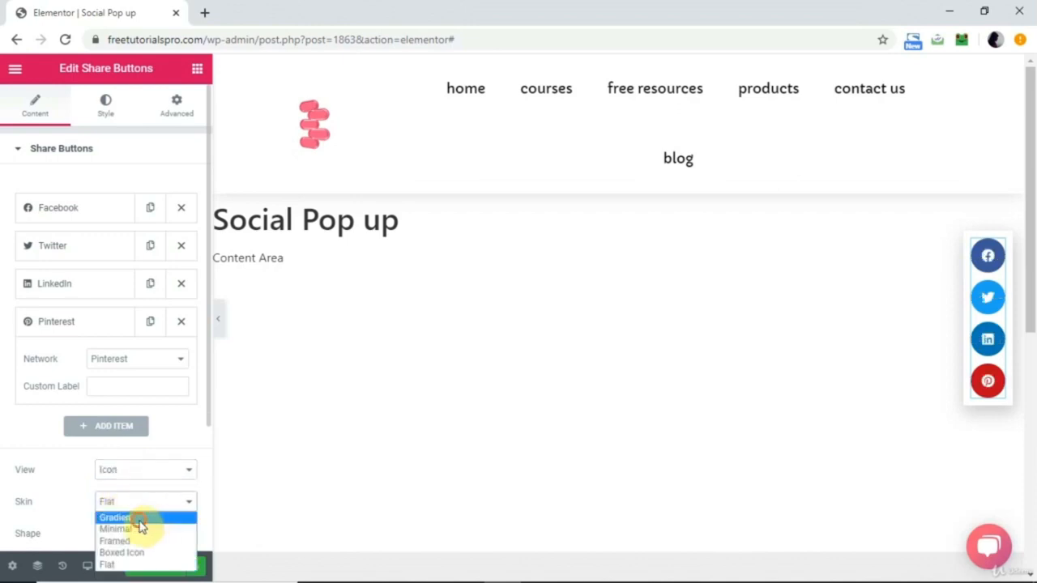
left_click(138, 519)
left_click(149, 507)
left_click(136, 531)
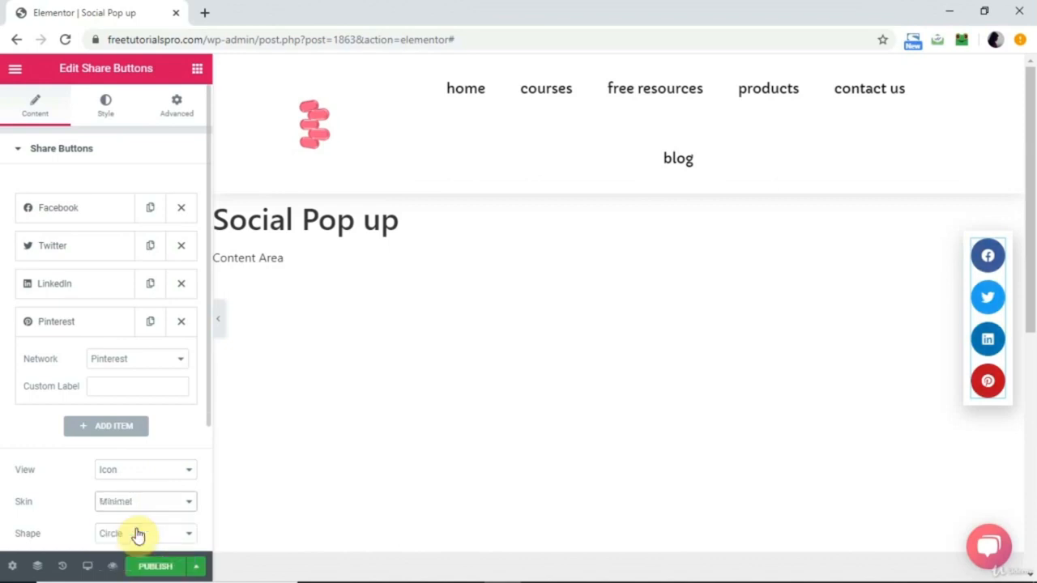
left_click(154, 498)
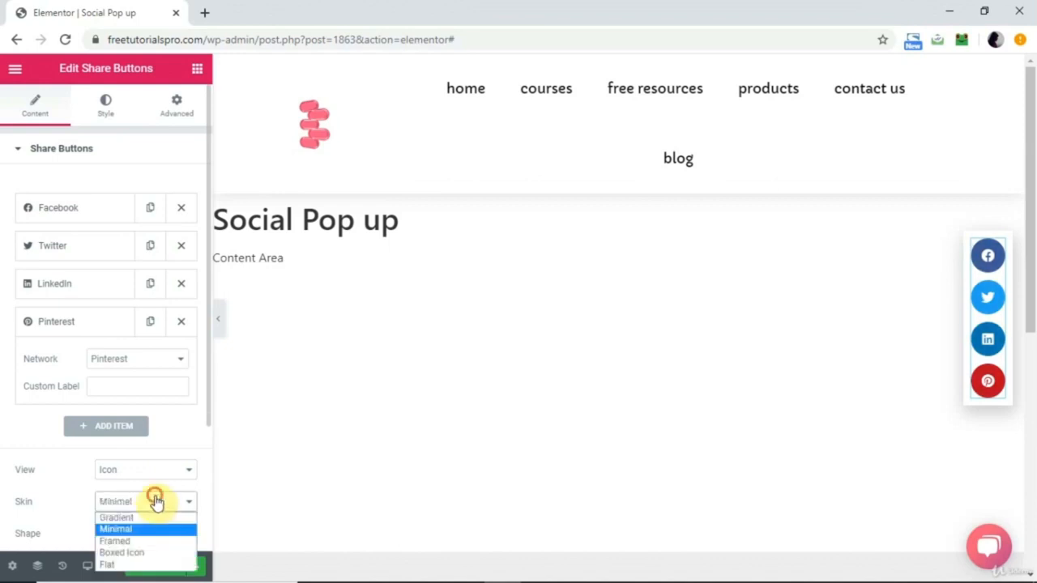
left_click(108, 565)
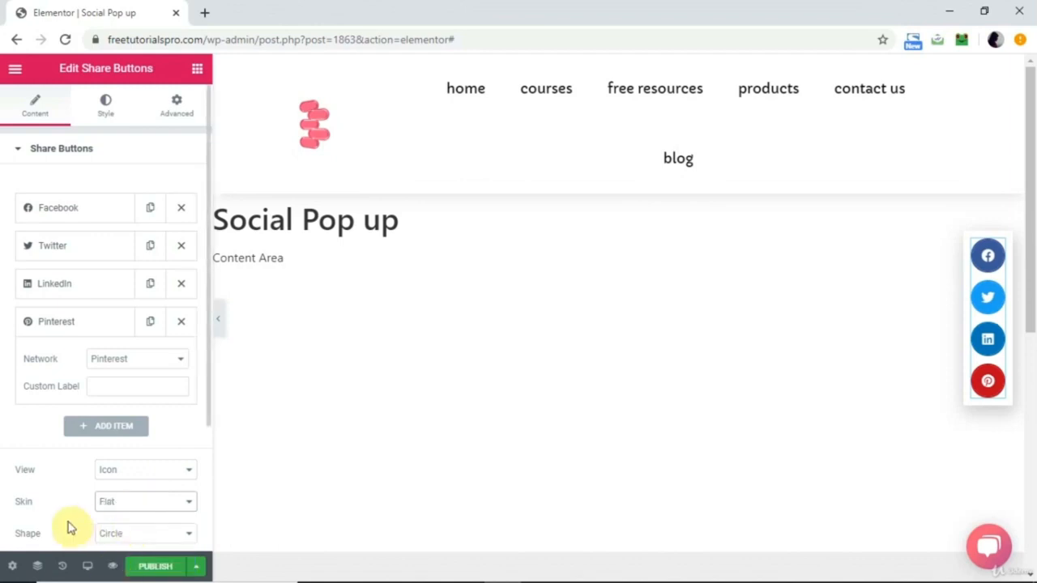
Try the Square shape on the share buttons and return the shape to Circle.
left_click(131, 536)
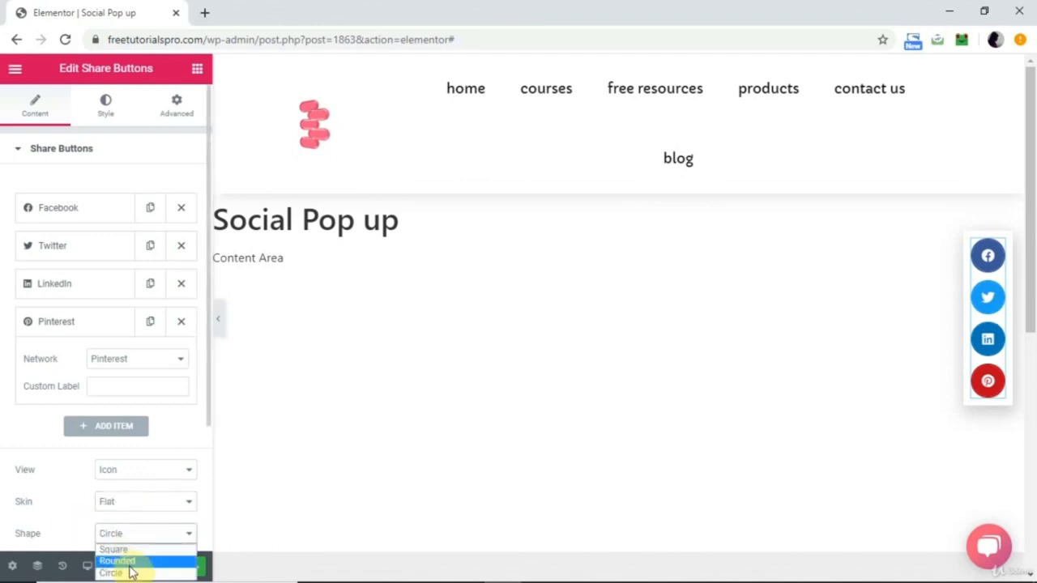
left_click(131, 549)
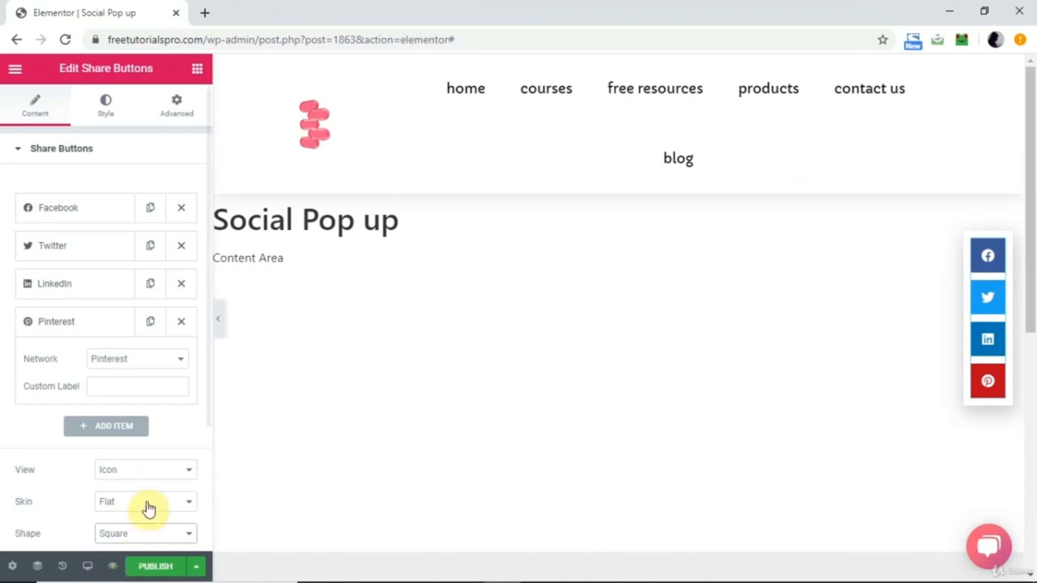
left_click(141, 535)
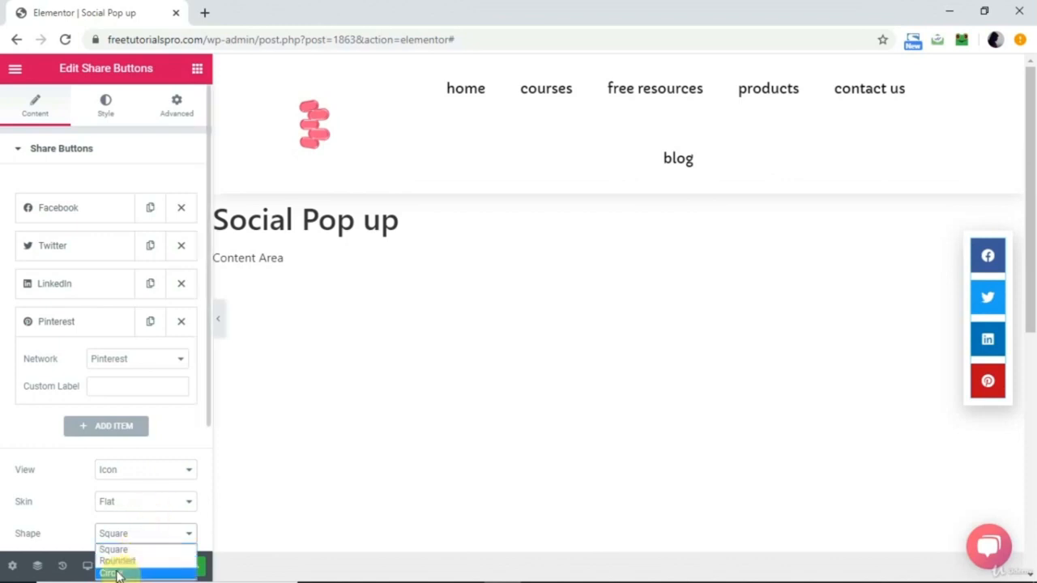
left_click(118, 571)
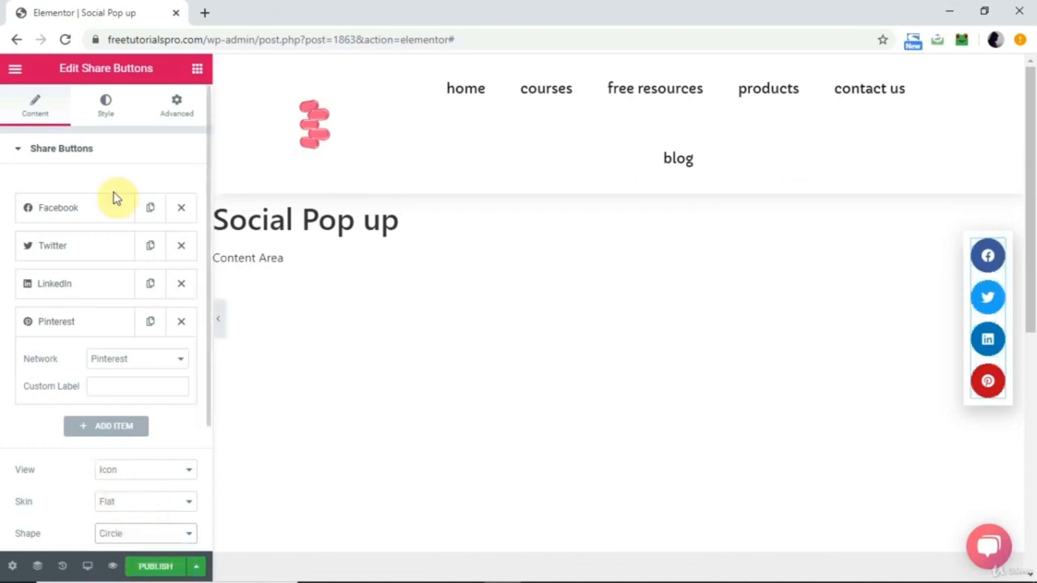
Try custom share button colors with a dark teal primary and #FFFFFF secondary hover color, and restore the Official colors.
left_click(106, 112)
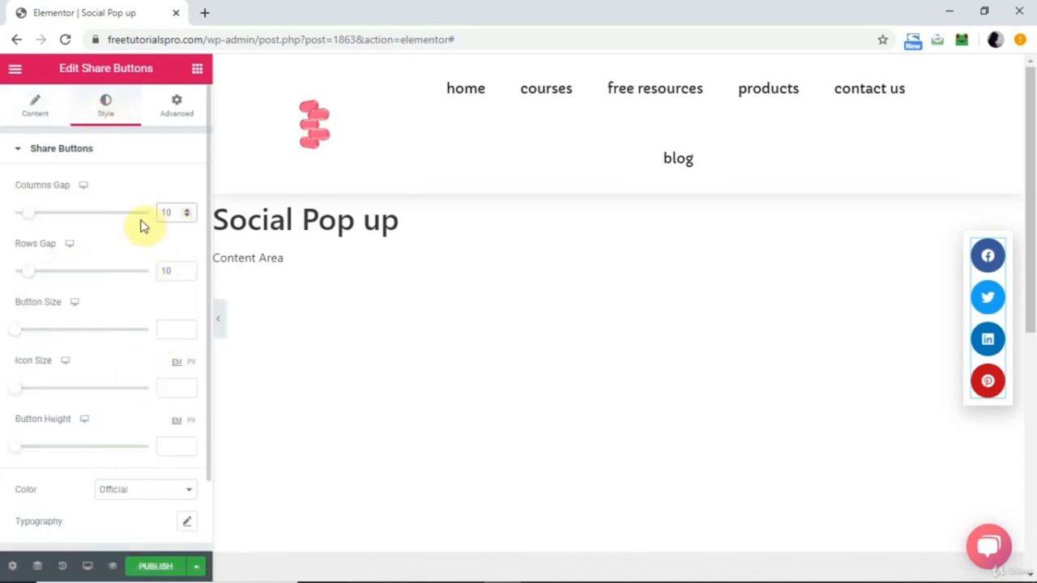
scroll(149, 417, "down", 2)
left_click(149, 417)
left_click(129, 435)
left_click(131, 443)
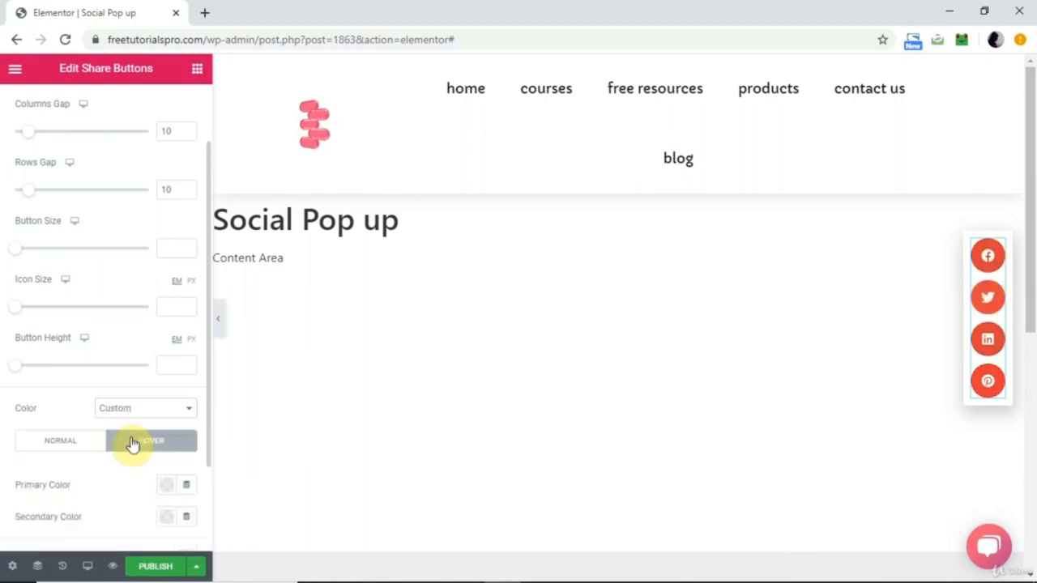
left_click(165, 486)
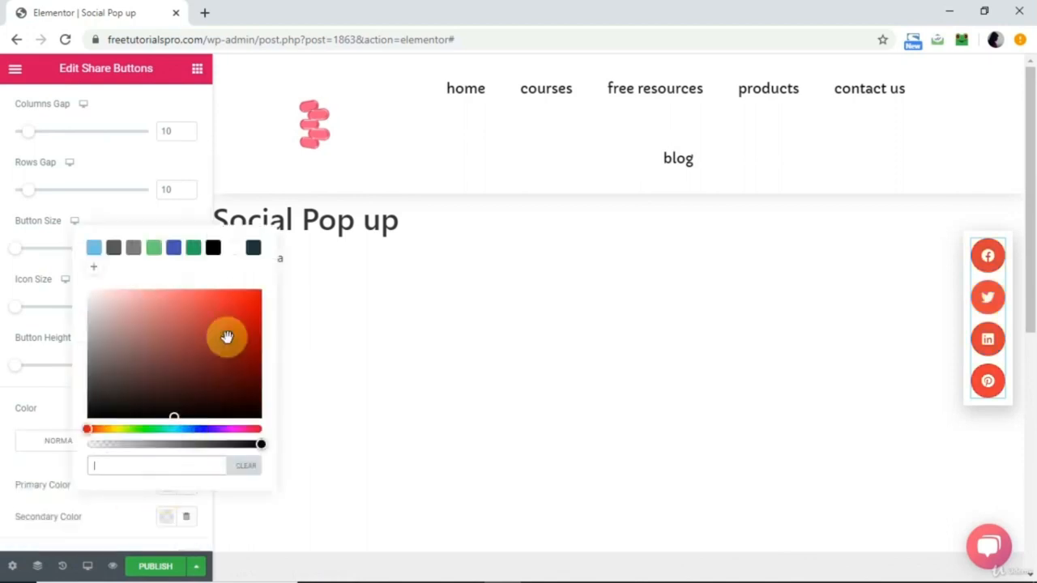
left_click(253, 248)
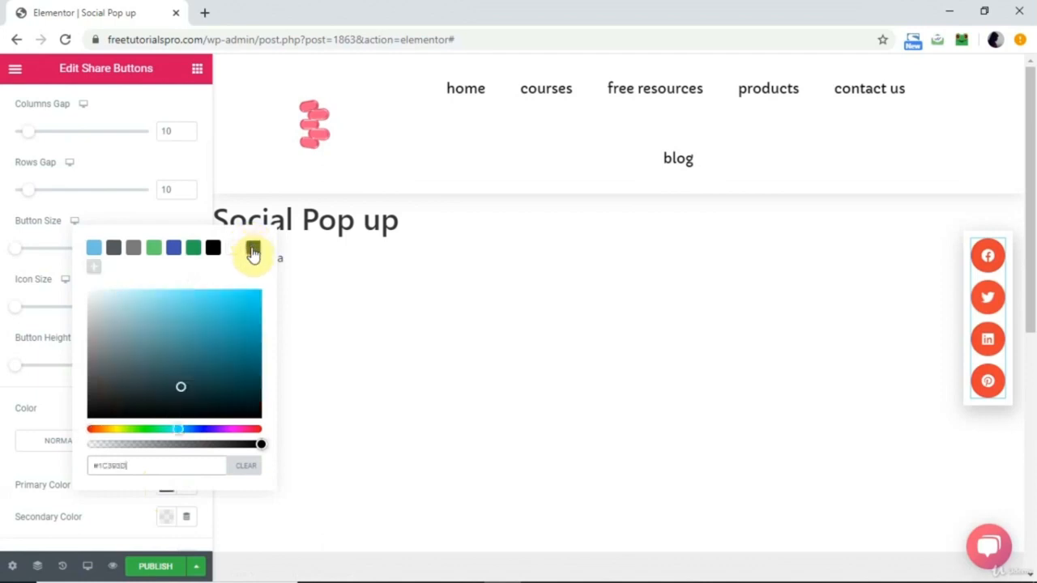
left_click(167, 520)
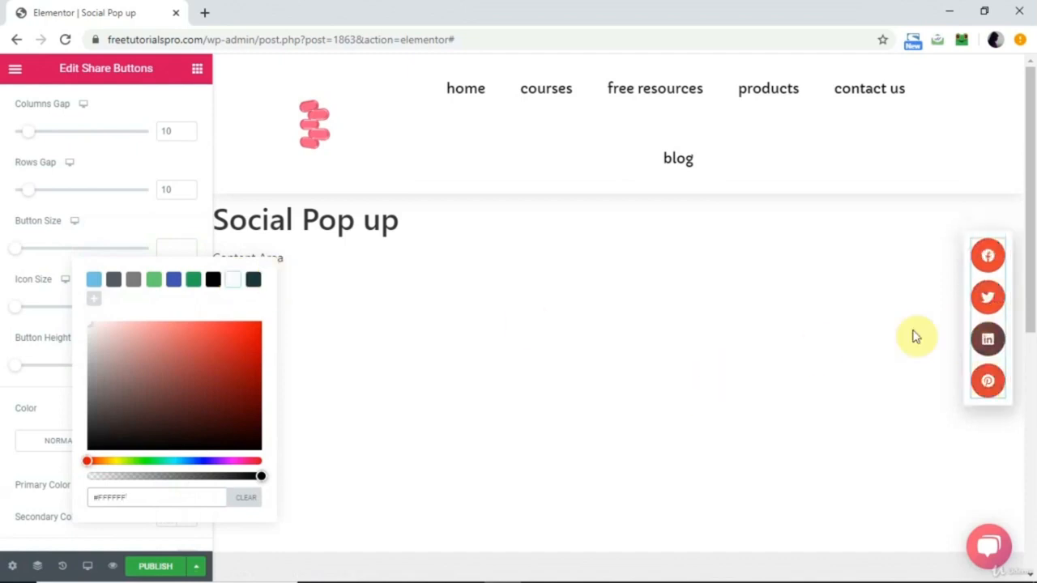
left_click(154, 219)
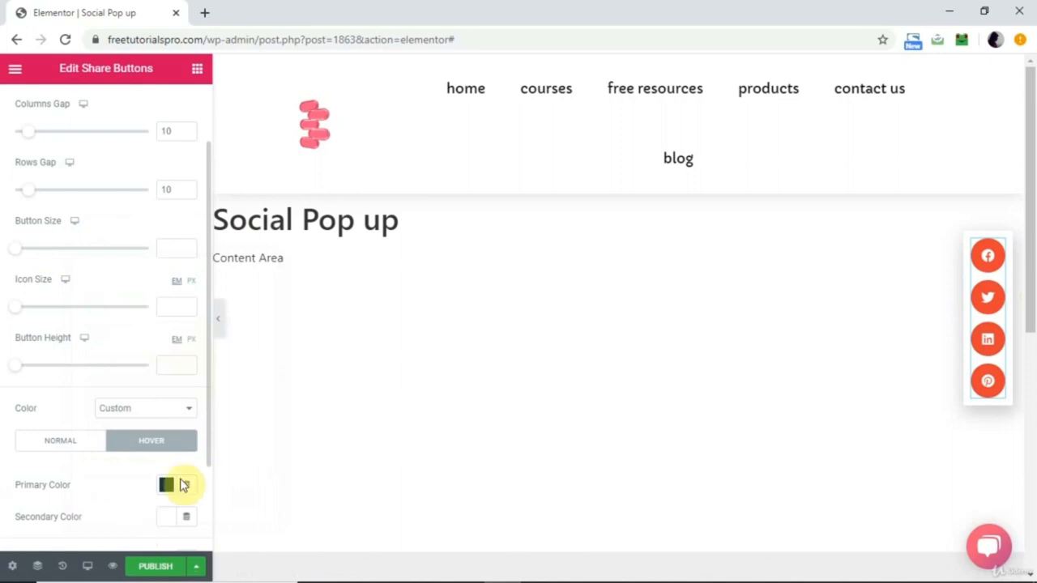
left_click(153, 409)
left_click(123, 426)
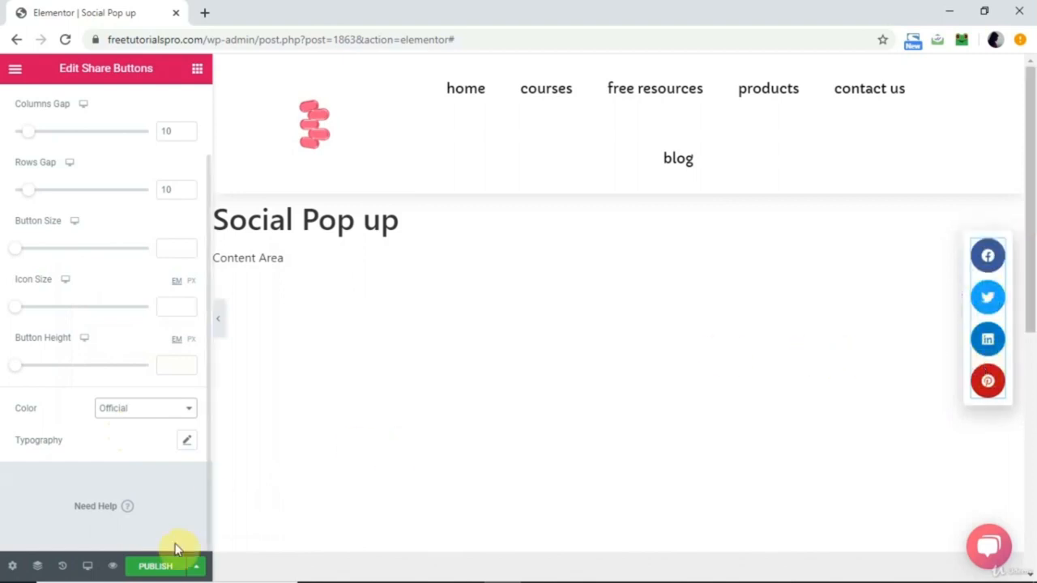
Start publishing the social popup and add a display condition that includes the Entire Site.
left_click(156, 566)
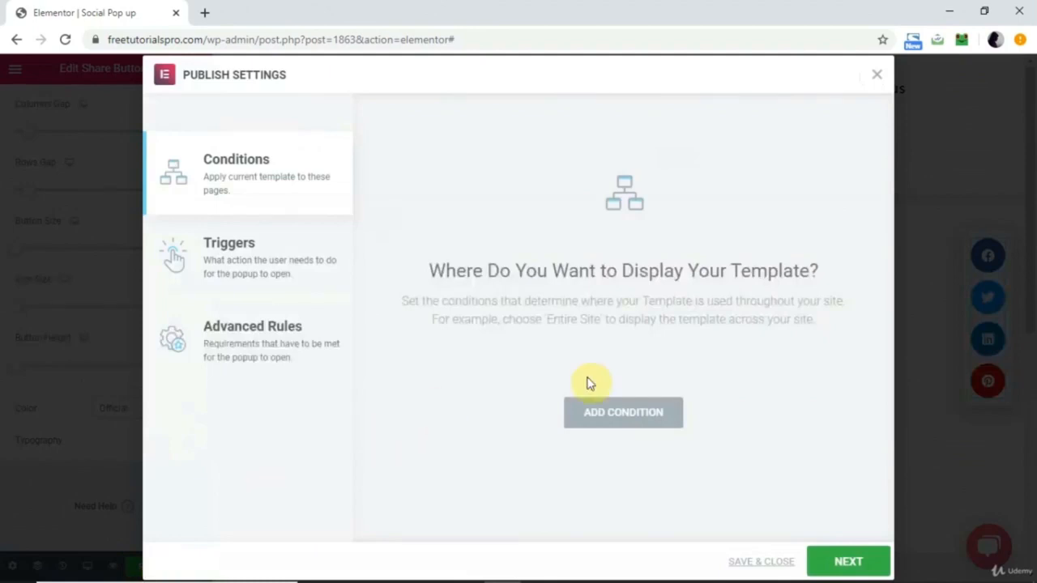
left_click(597, 414)
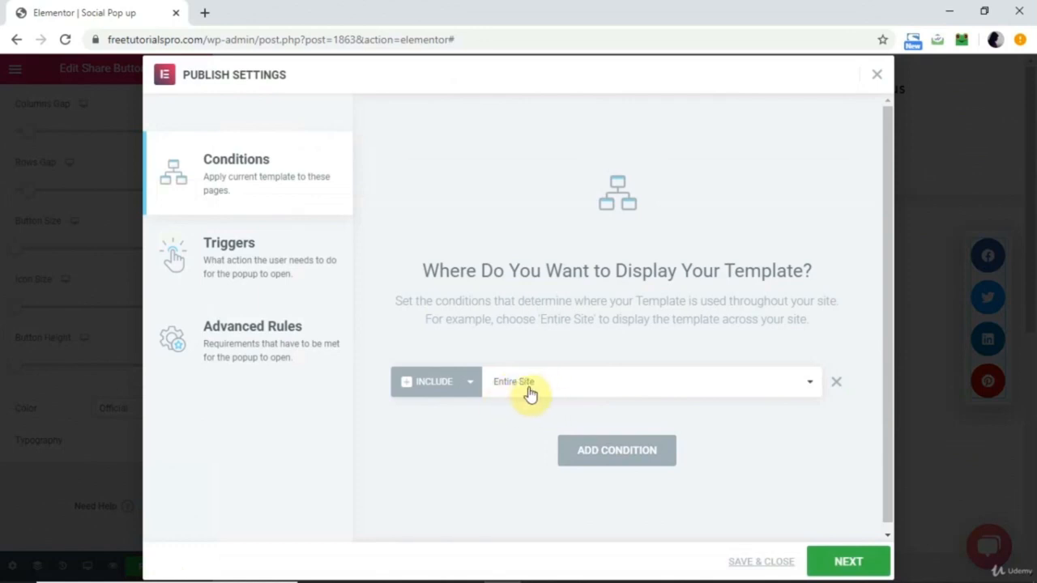
Try limiting the popup's display condition to Singular Pages and return it to Entire Site.
left_click(584, 376)
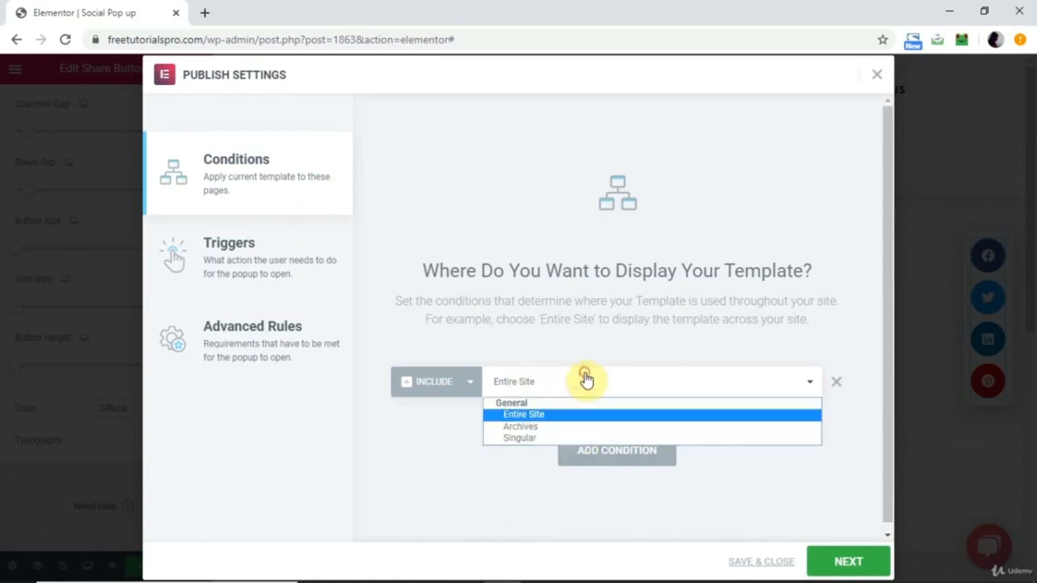
left_click(534, 441)
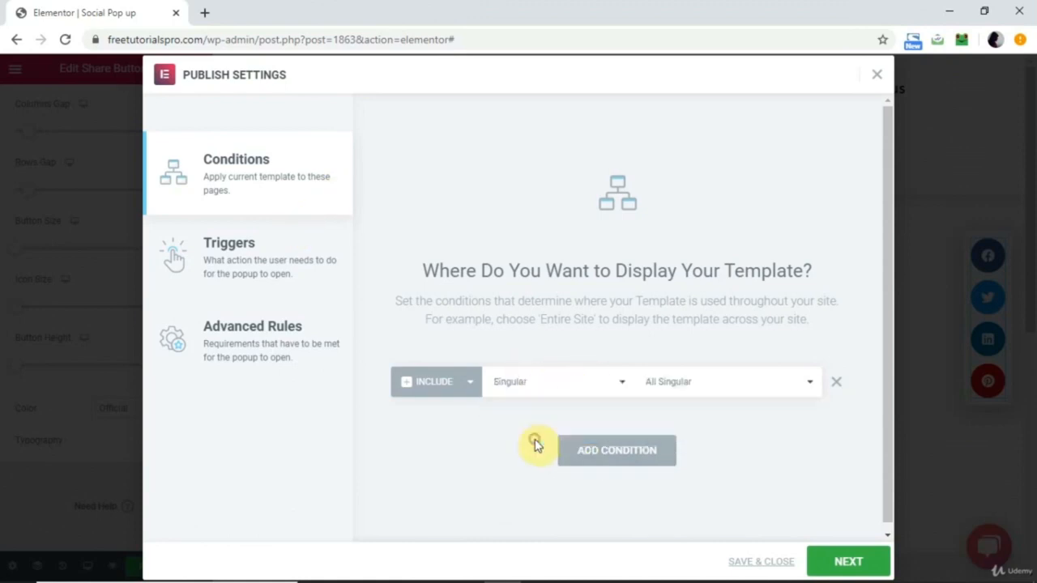
left_click(701, 382)
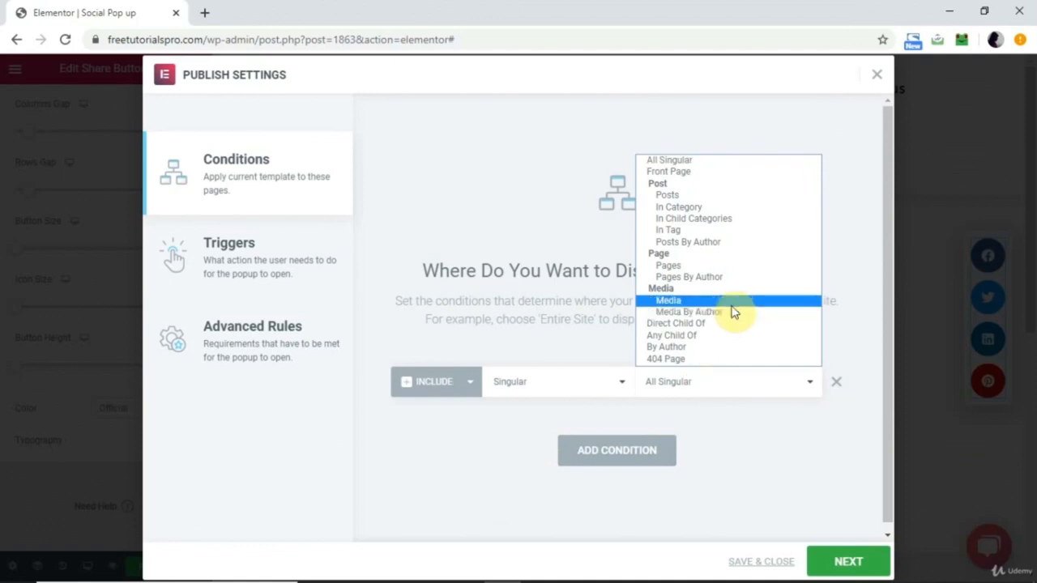
left_click(726, 267)
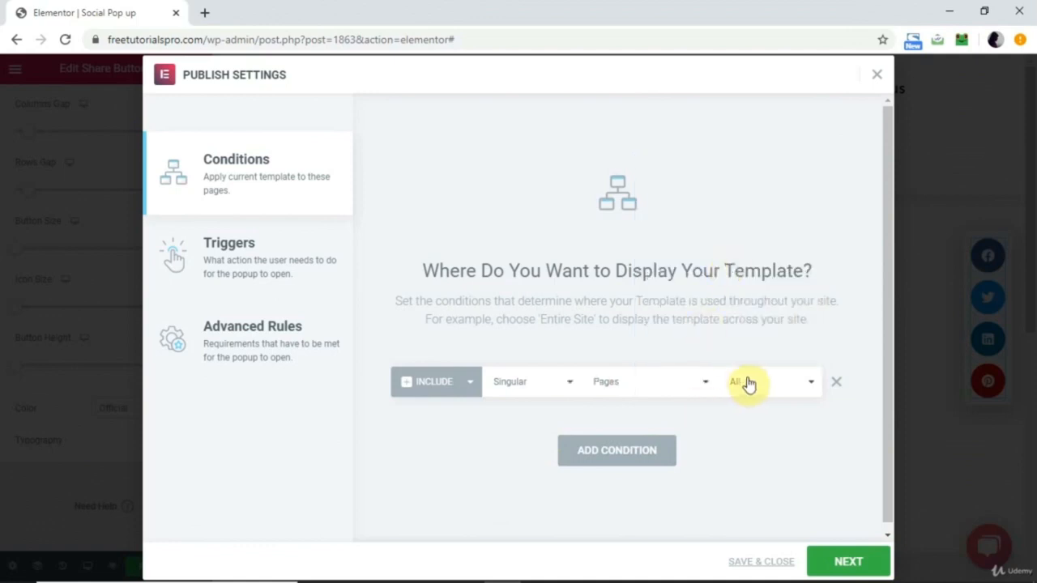
left_click(568, 384)
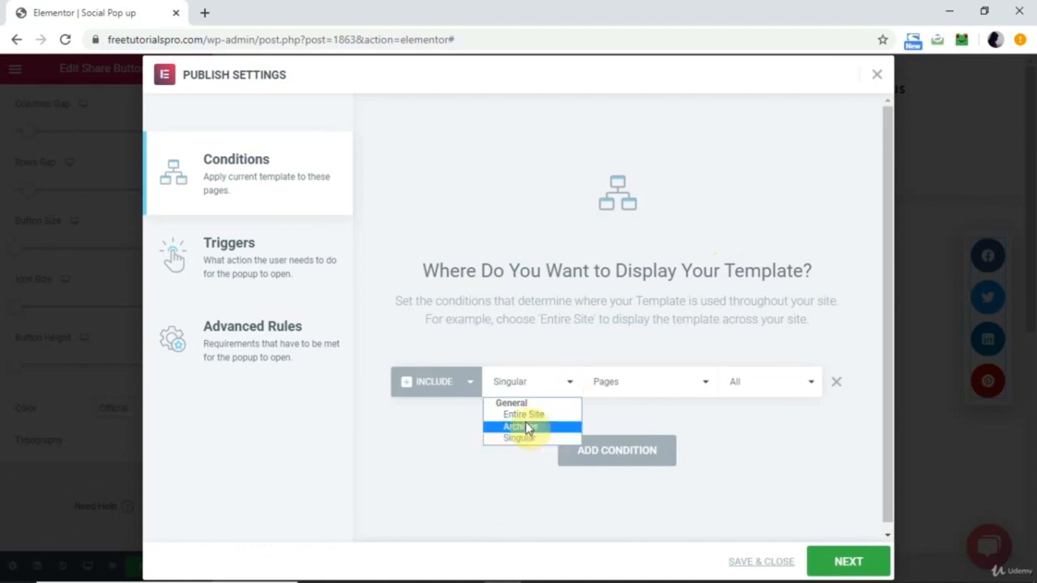
left_click(528, 416)
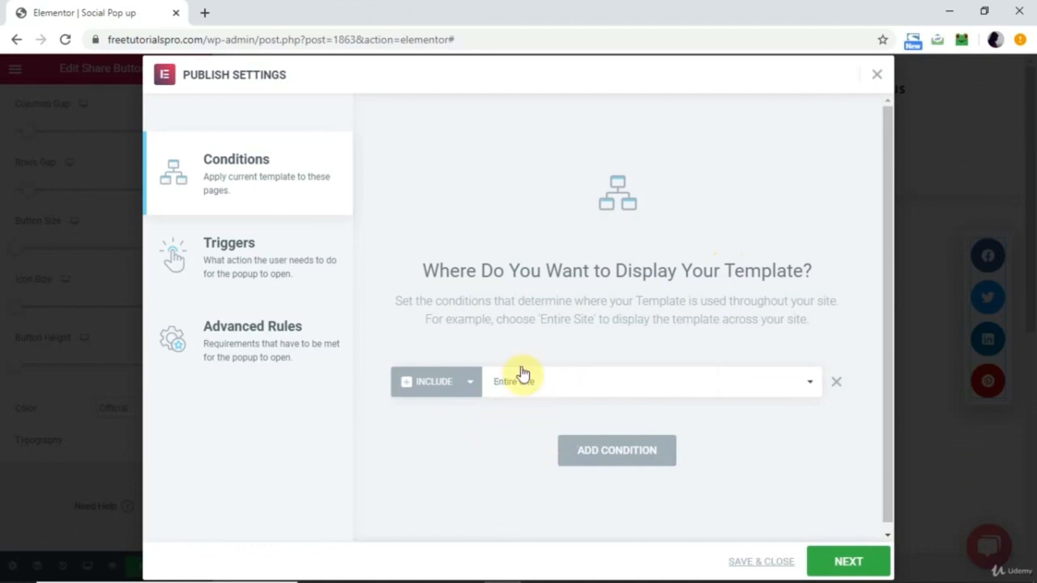
Set the popup triggers to On Scroll, direction Down within 20%, and On Page Exit Intent.
left_click(241, 260)
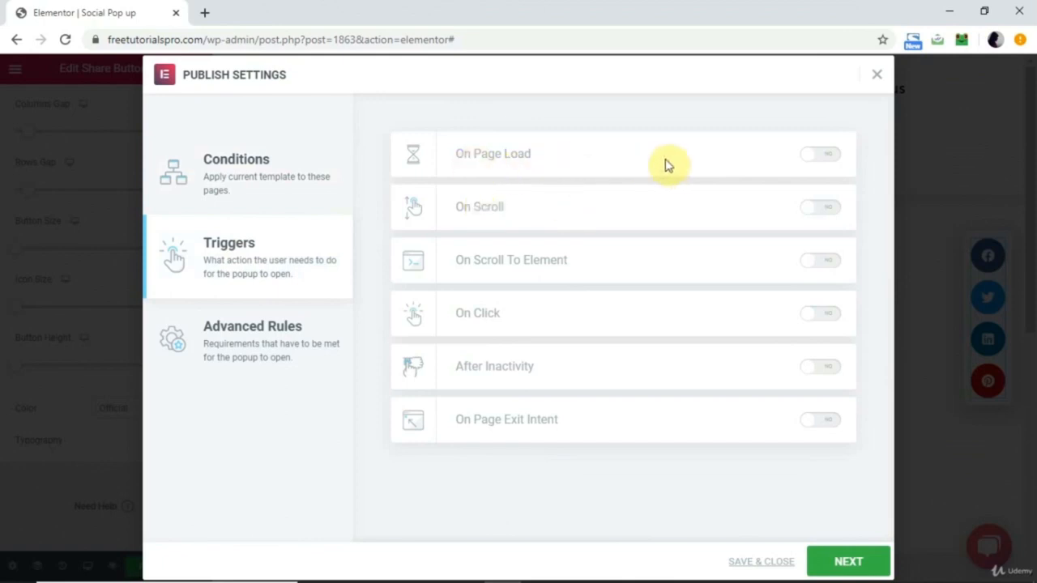
left_click(831, 156)
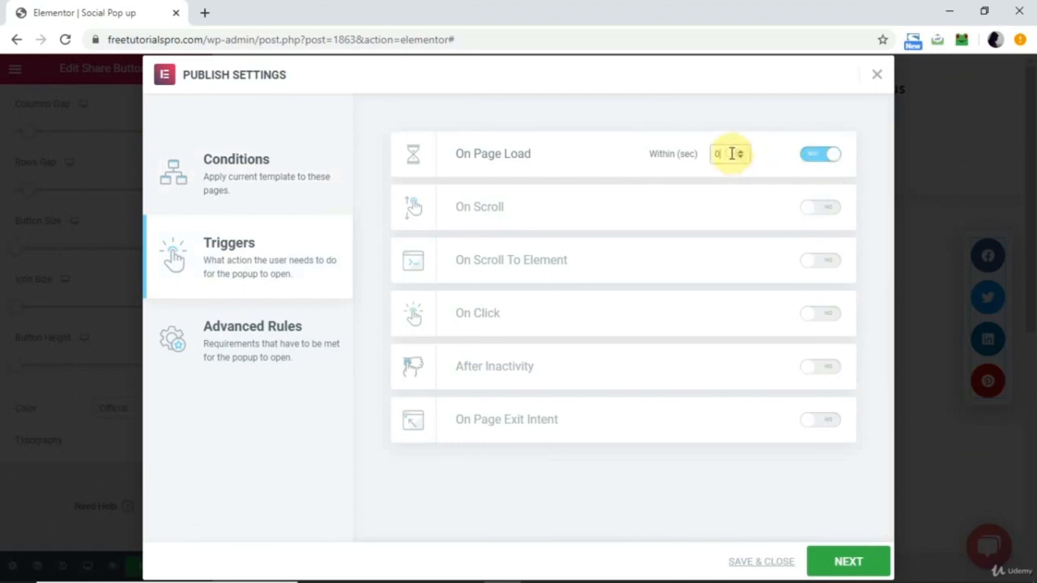
left_click(811, 158)
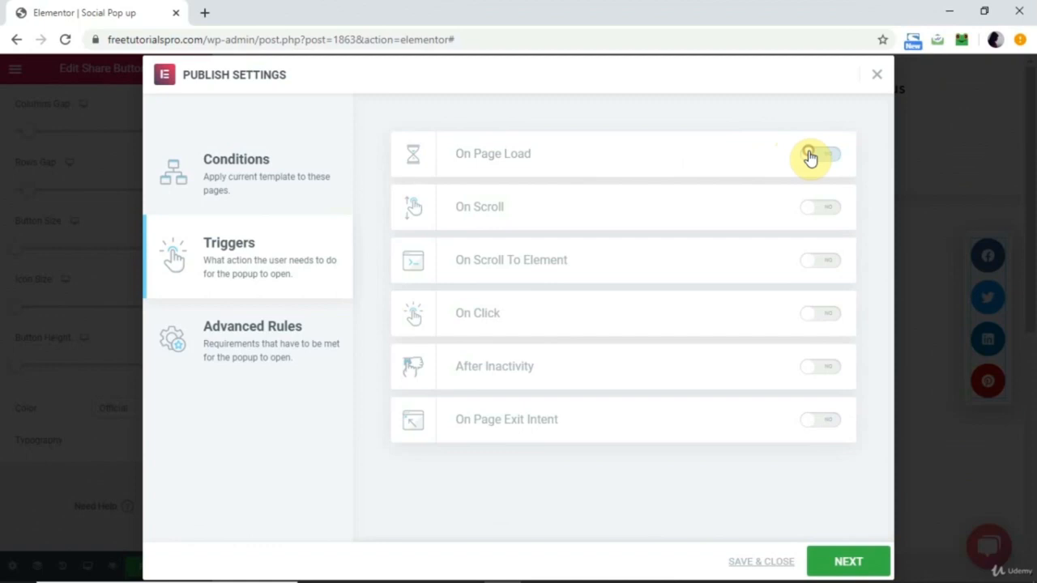
left_click(831, 213)
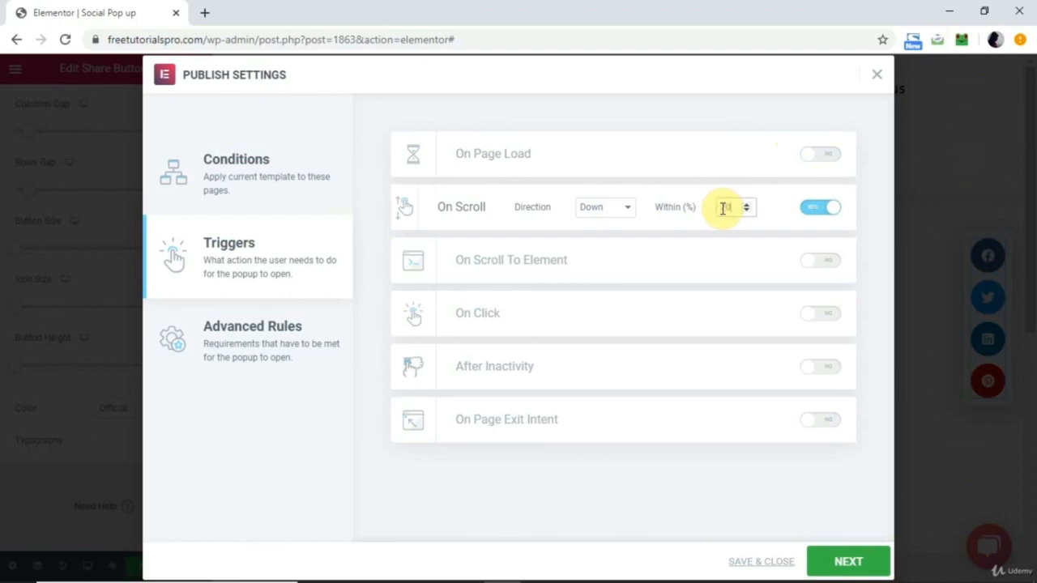
left_click(723, 208)
type("20")
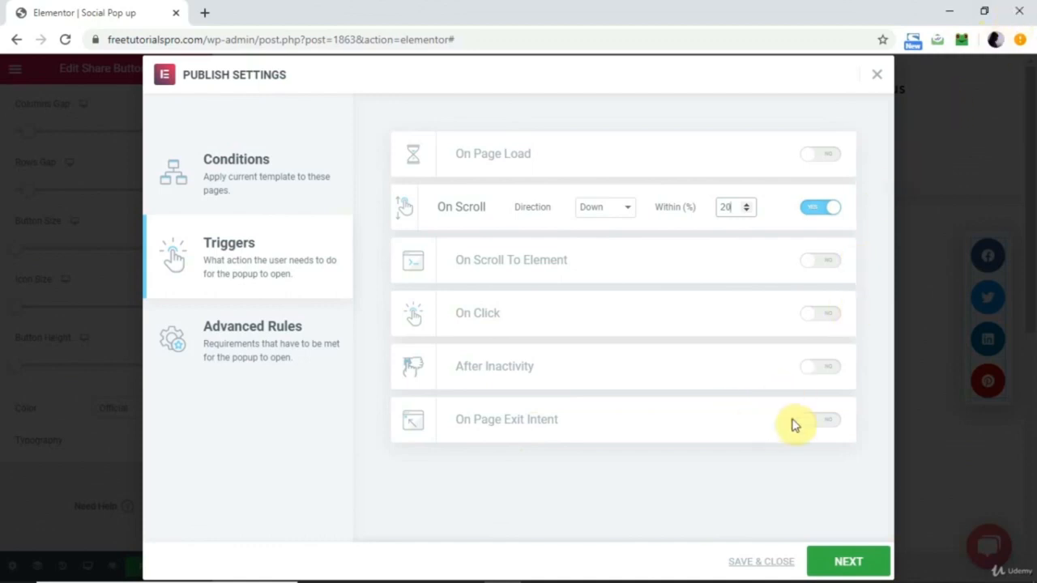
left_click(827, 422)
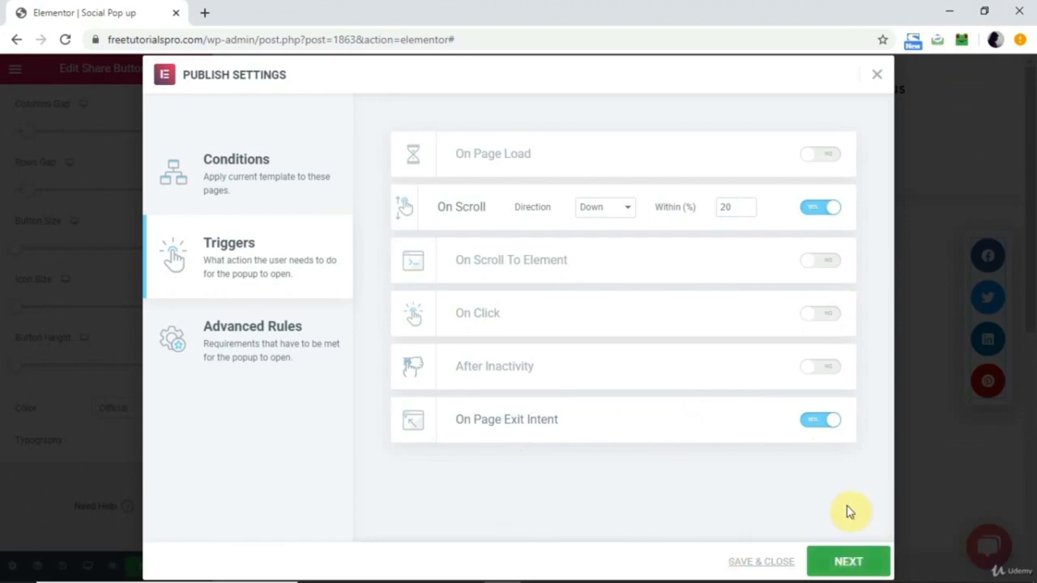
Add the advanced rule that shows the popup on Desktop devices only, and save the publish settings.
left_click(854, 561)
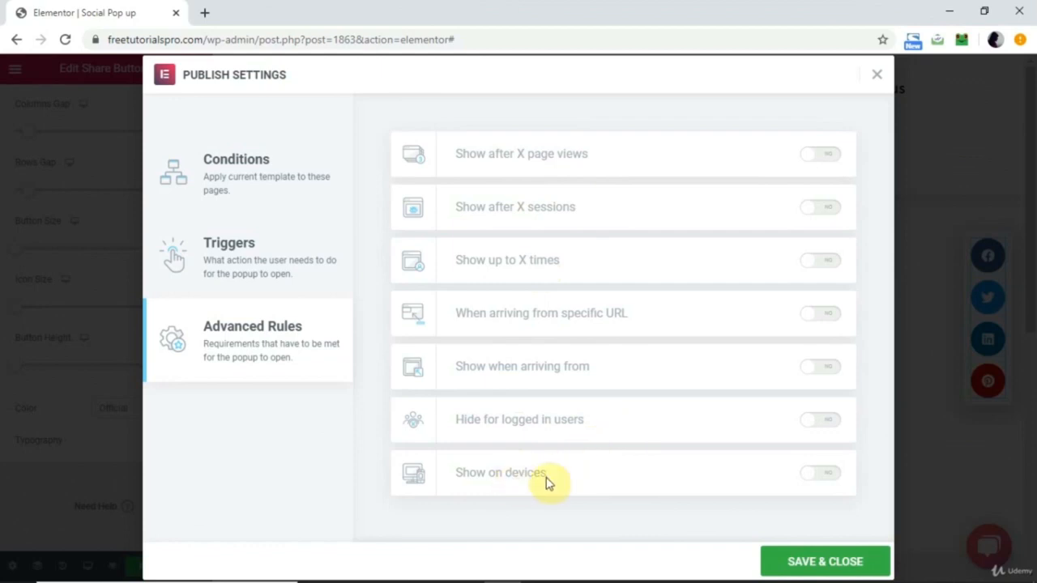
left_click(822, 473)
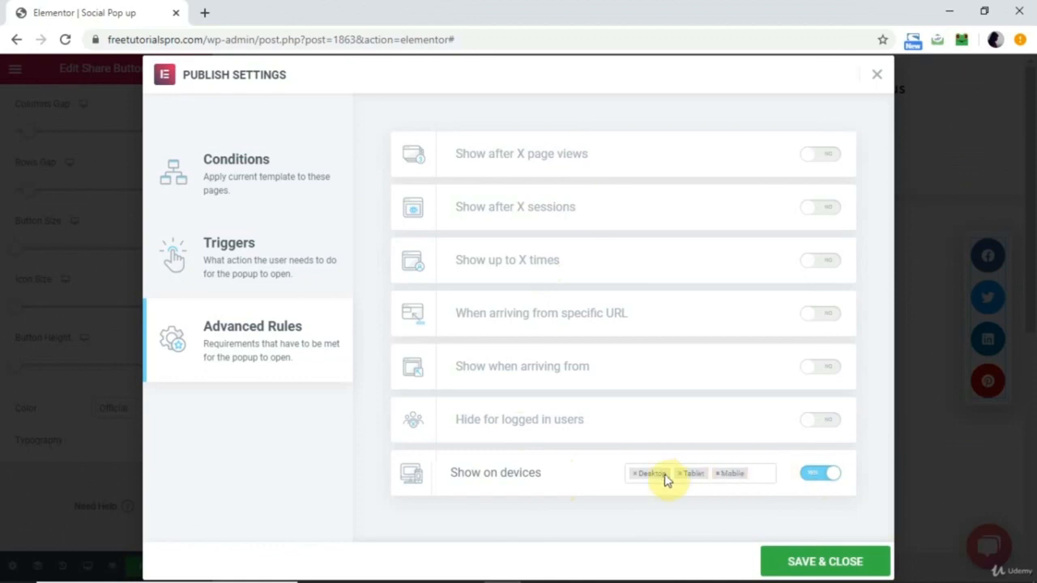
left_click(717, 473)
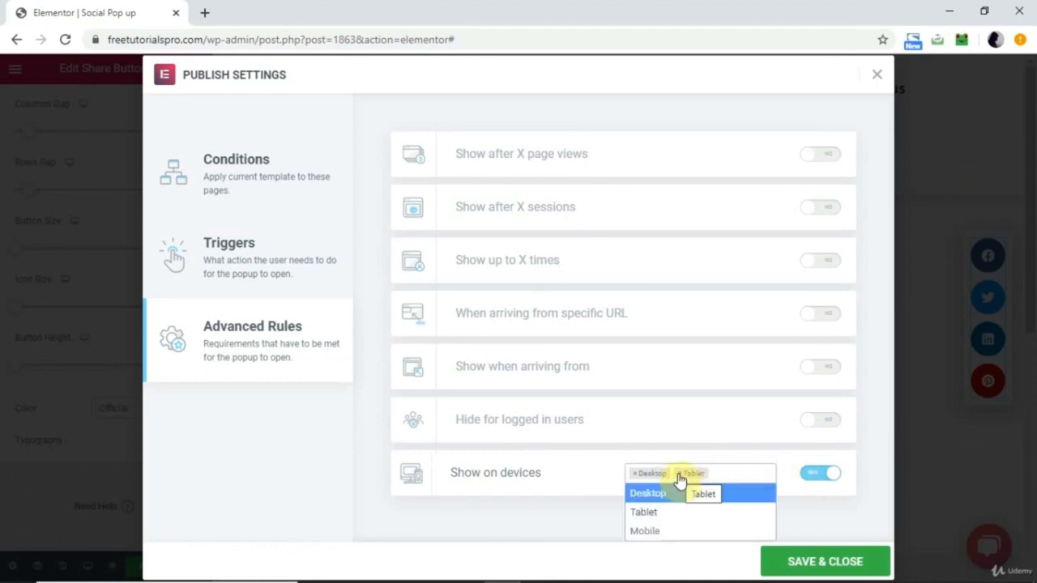
left_click(679, 476)
left_click(550, 508)
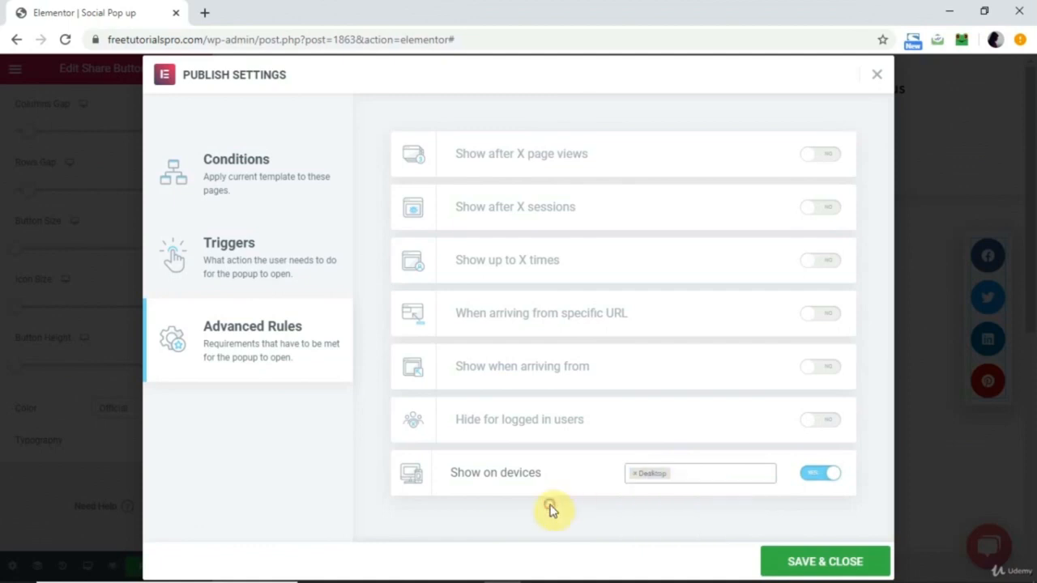
left_click(827, 558)
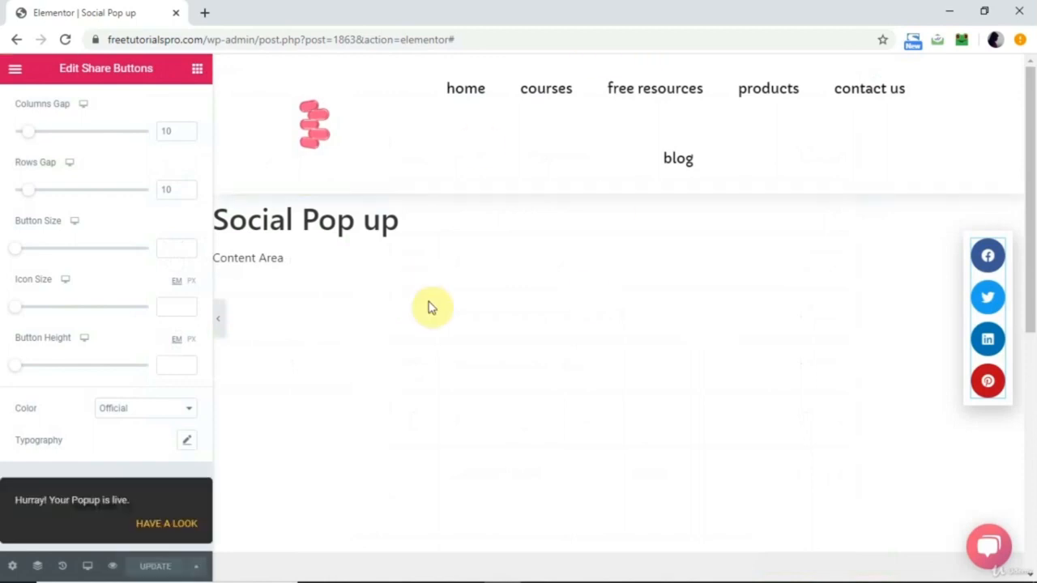
Load the live home page freetutorialspro.com in a new tab and check its content for the scroll-triggered popup.
left_click(206, 12)
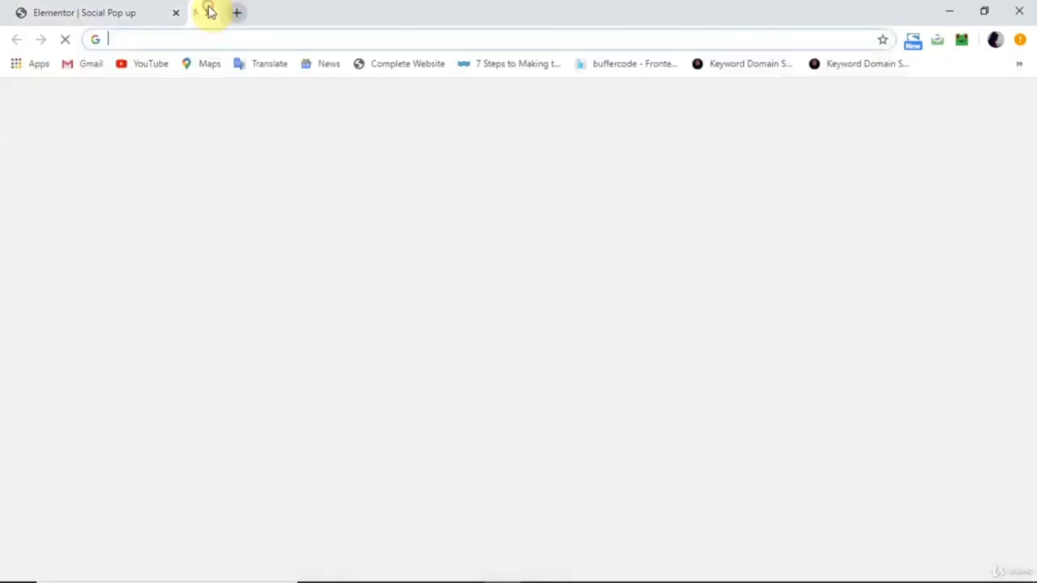
type("fre")
key("Right")
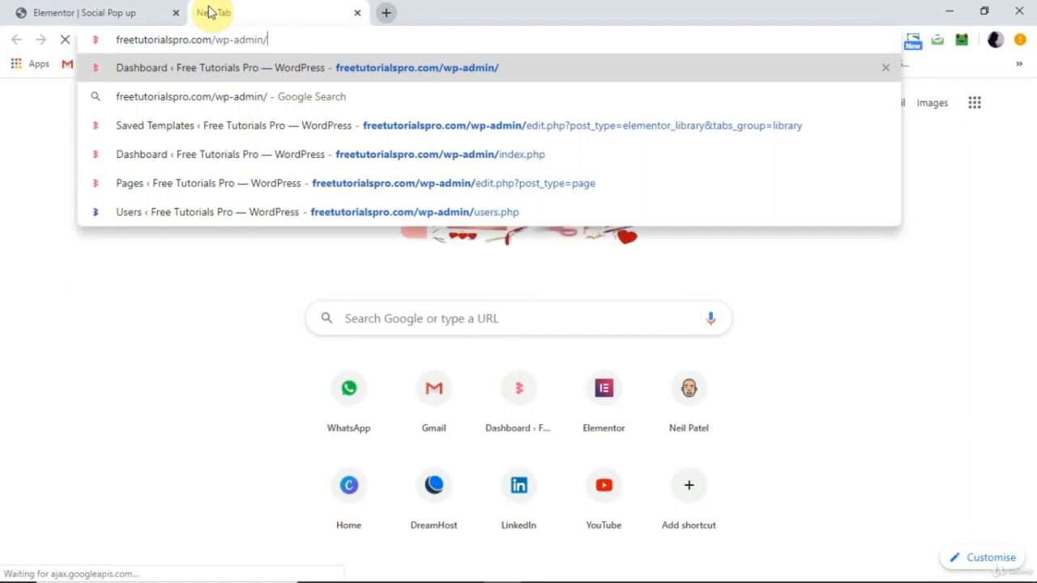
key("BackSpace")
key("BackSpace")
key("BackSpace")
key("BackSpace")
key("BackSpace")
key("BackSpace")
key("BackSpace")
key("BackSpace")
key("BackSpace")
key("BackSpace")
key("BackSpace")
type("m")
key("Return")
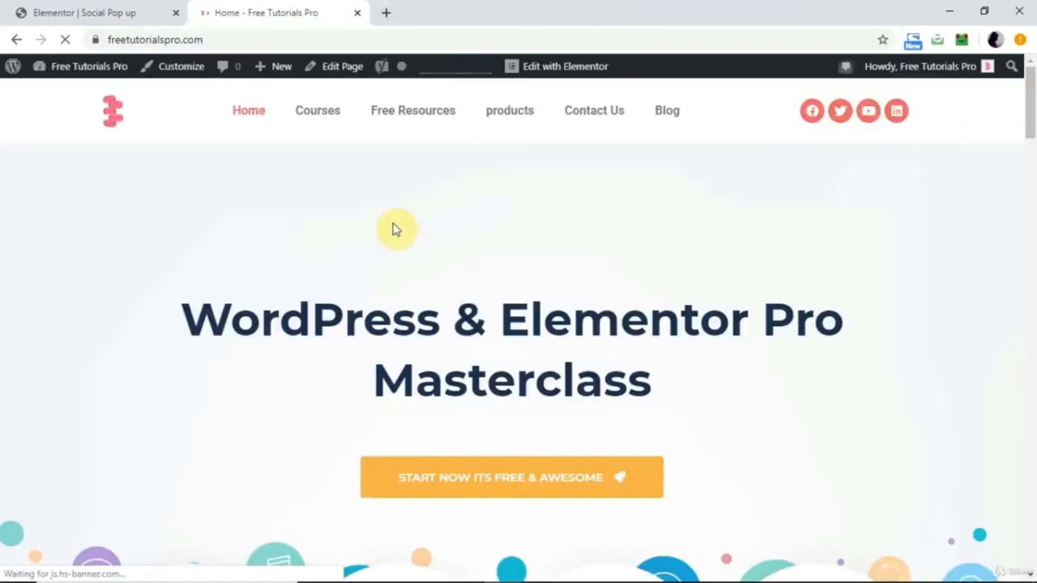
scroll(392, 229, "down", 8)
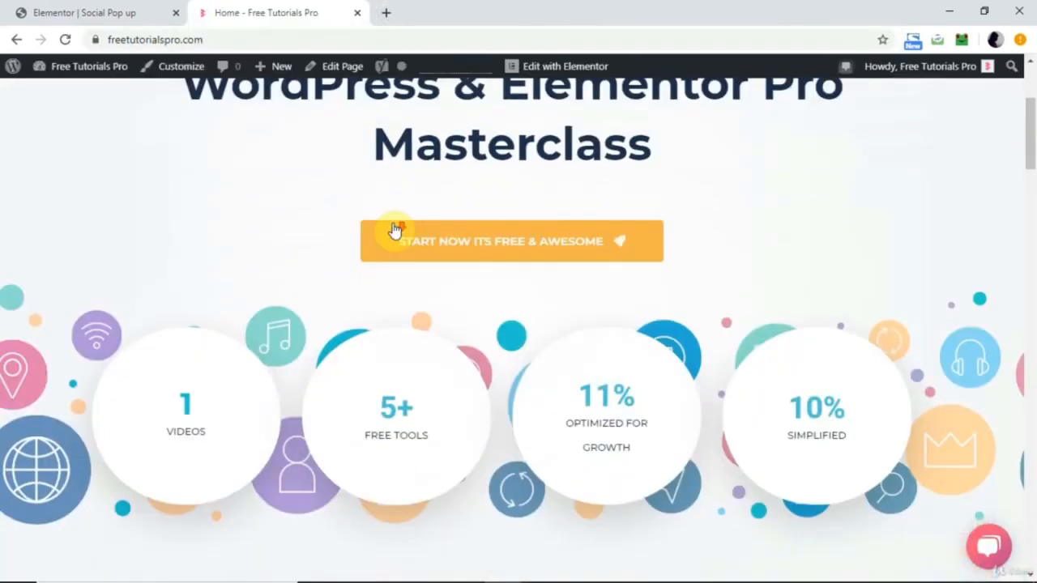
scroll(391, 229, "down", 2)
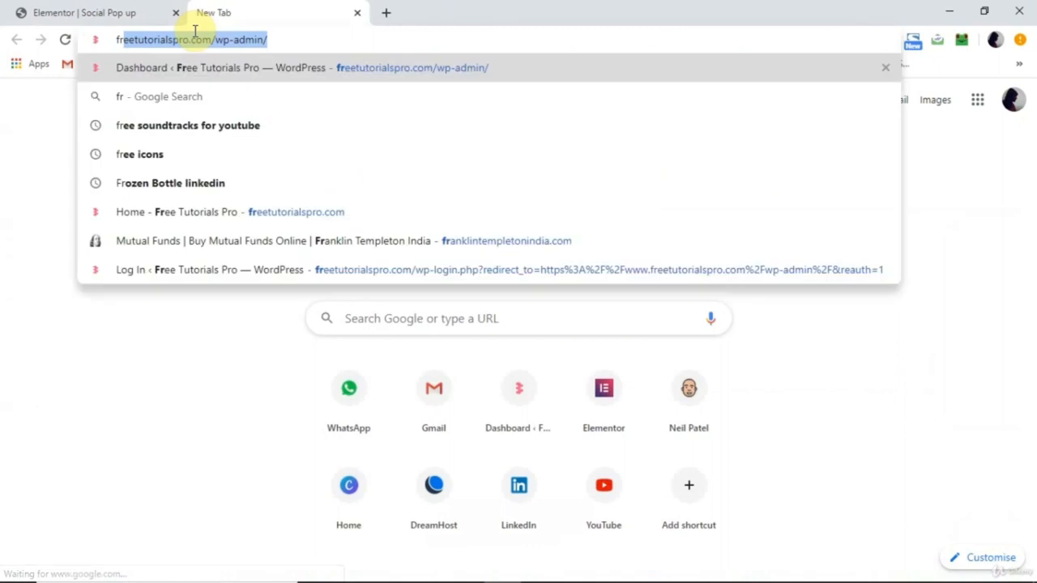
Load freetutorialspro.com again in a fresh tab and examine the social popup on the home page.
type("e")
key("End")
key("BackSpace")
key("BackSpace")
key("BackSpace")
key("BackSpace")
key("BackSpace")
key("BackSpace")
key("BackSpace")
key("BackSpace")
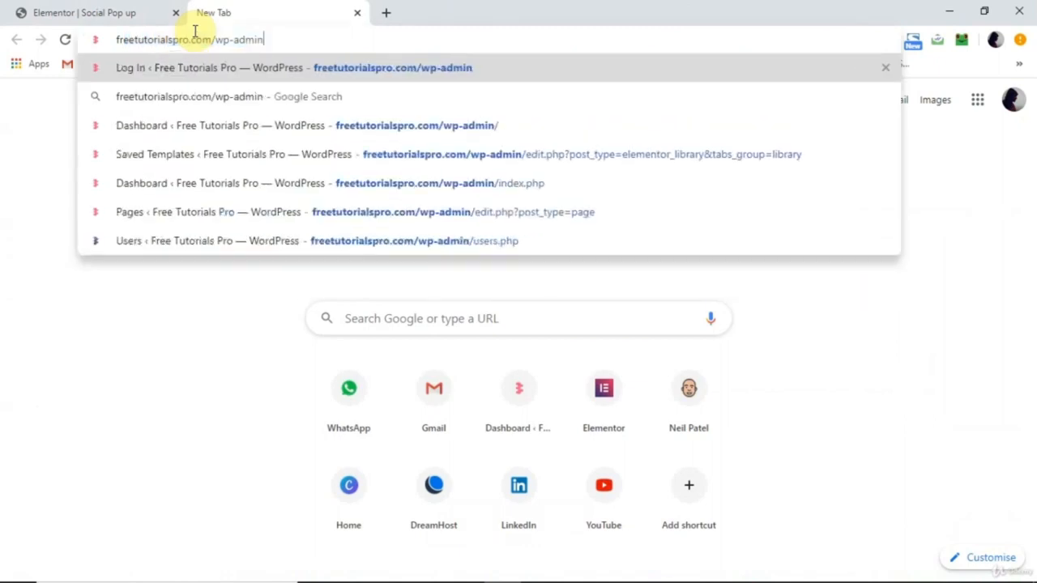
key("BackSpace")
key("BackSpace")
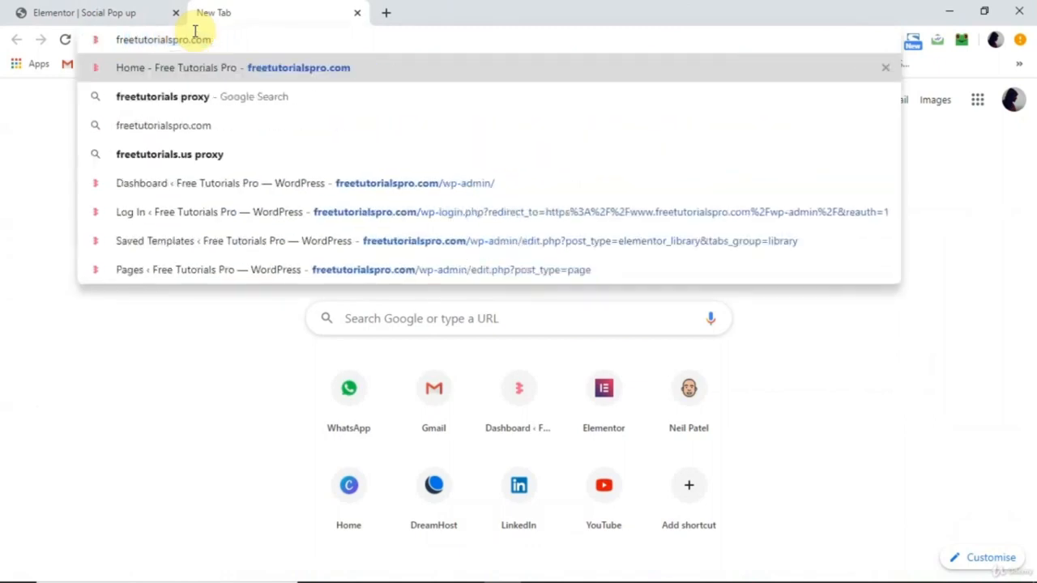
key("Return")
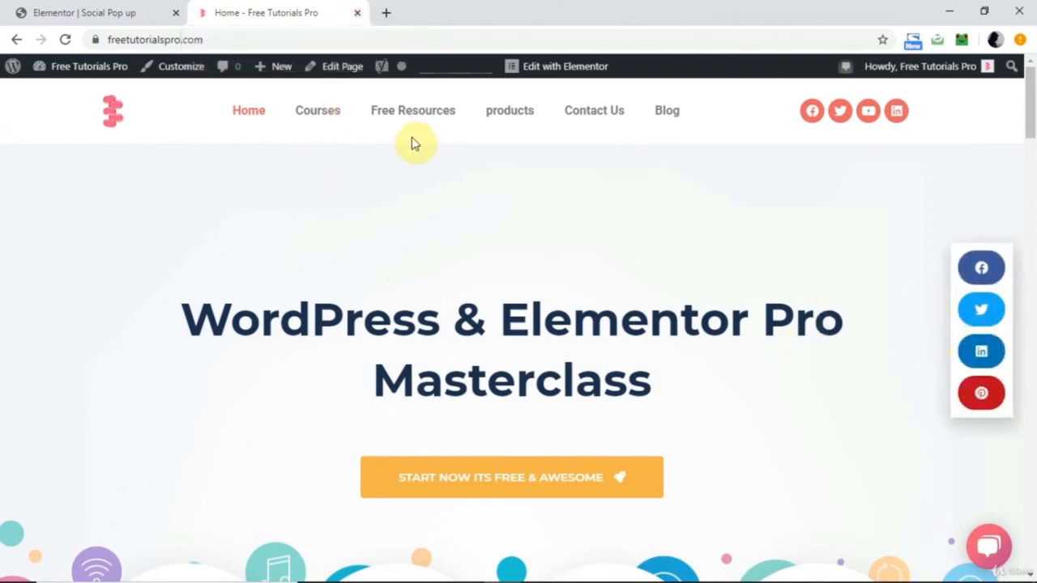
left_click(308, 116)
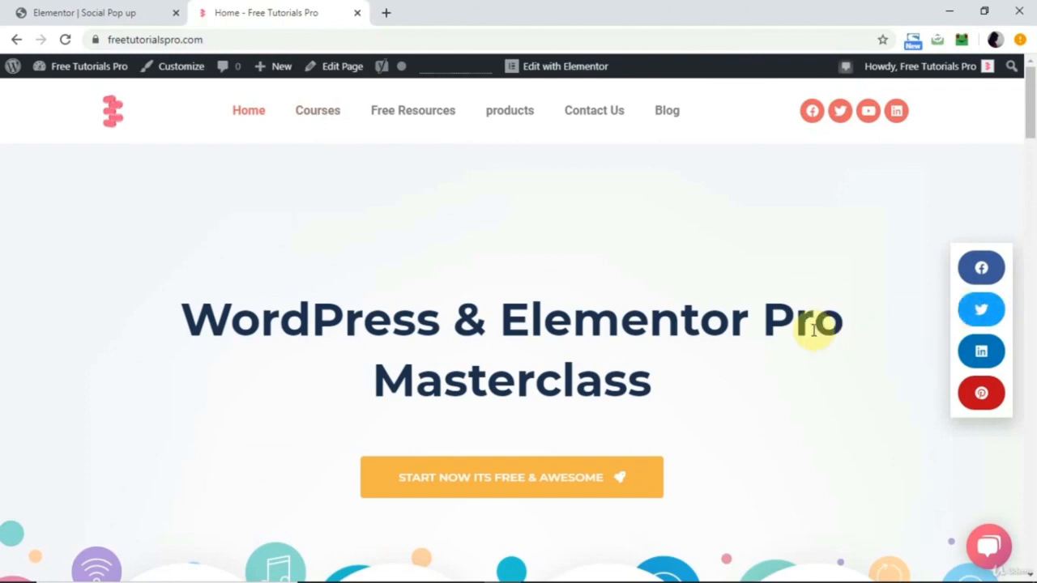
Return to the Social Pop up template's editor and exit to the WordPress dashboard.
left_click(123, 16)
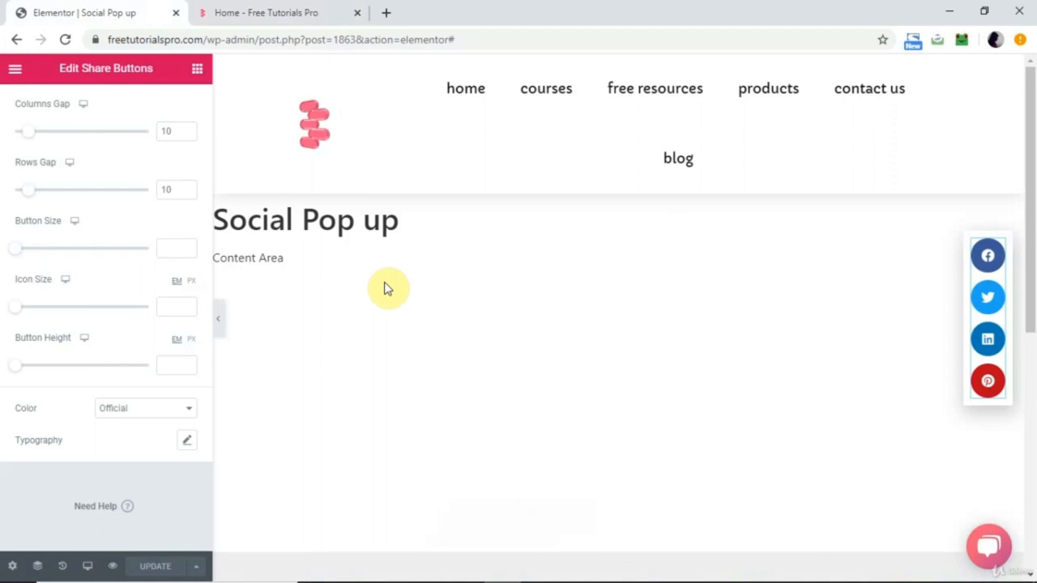
left_click(15, 69)
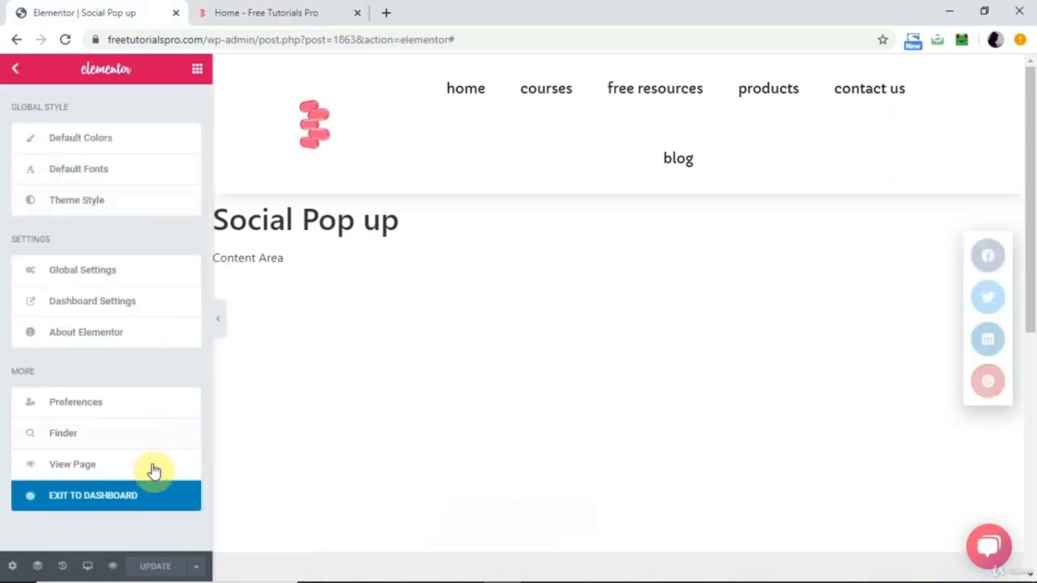
left_click(126, 496)
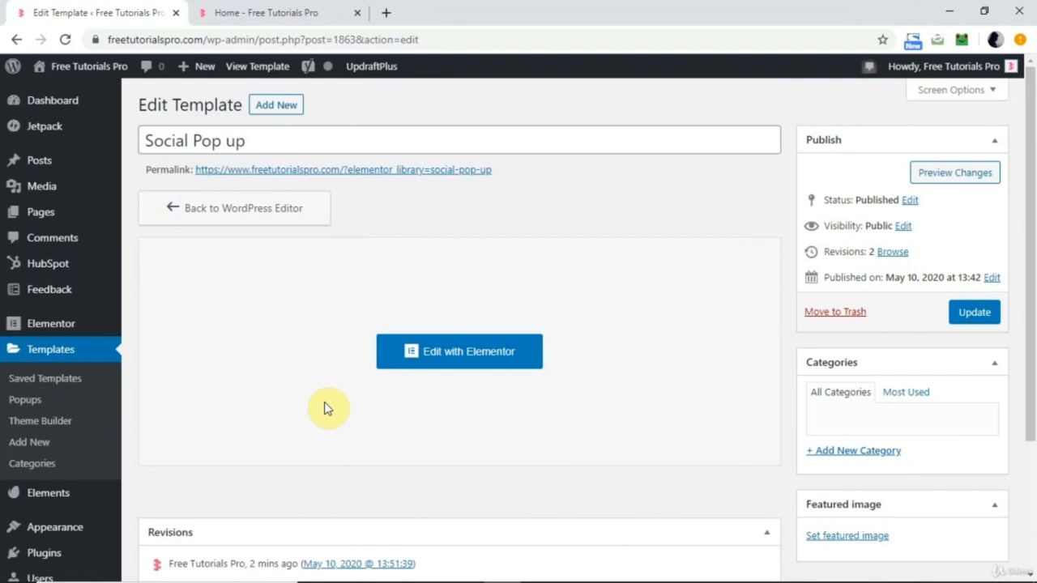
Create a new saved template of type Popup named "retention popup".
left_click(55, 354)
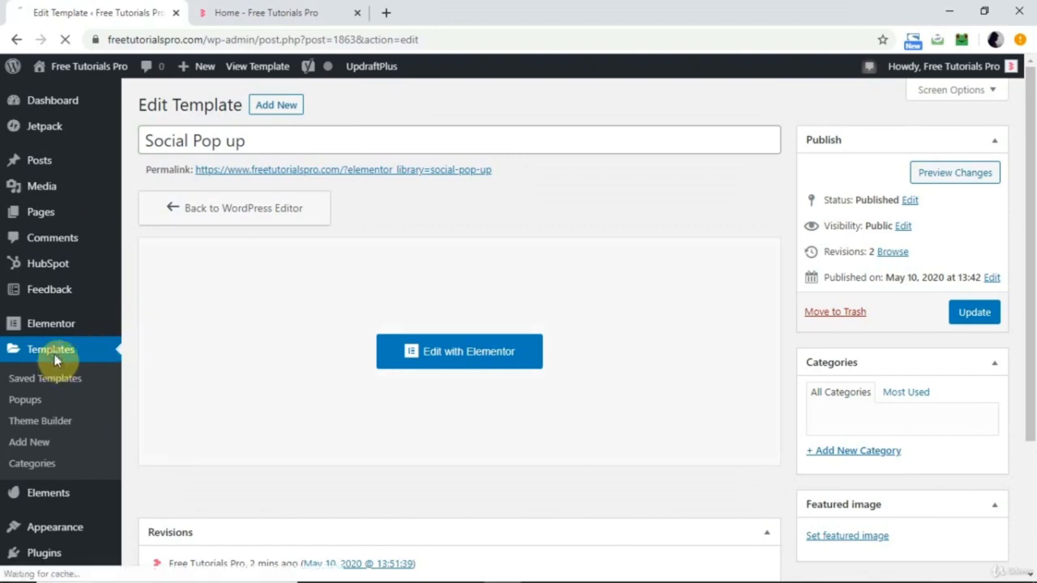
left_click(299, 106)
left_click(613, 306)
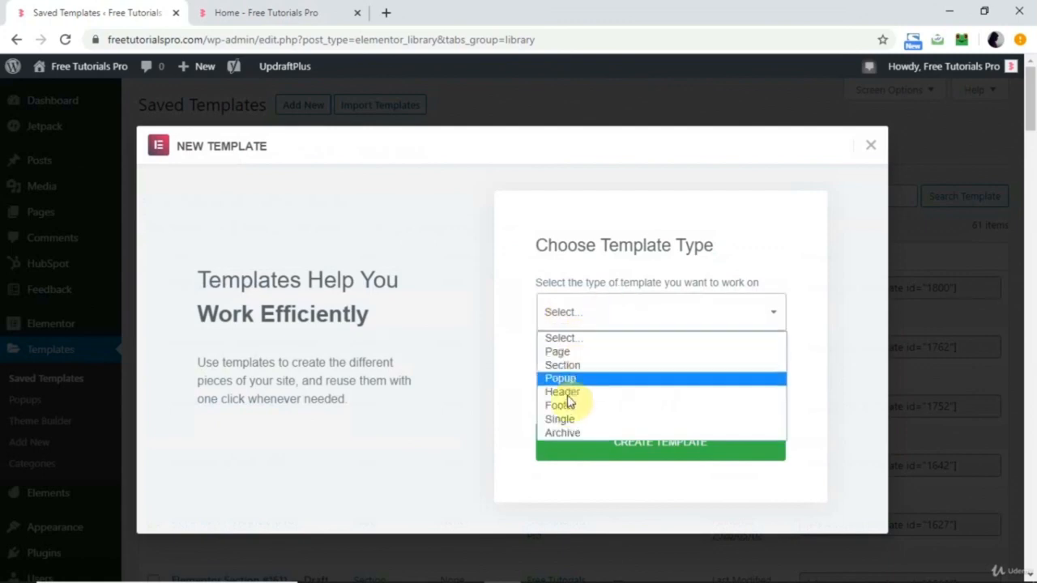
left_click(573, 379)
left_click(597, 390)
type("retention popup")
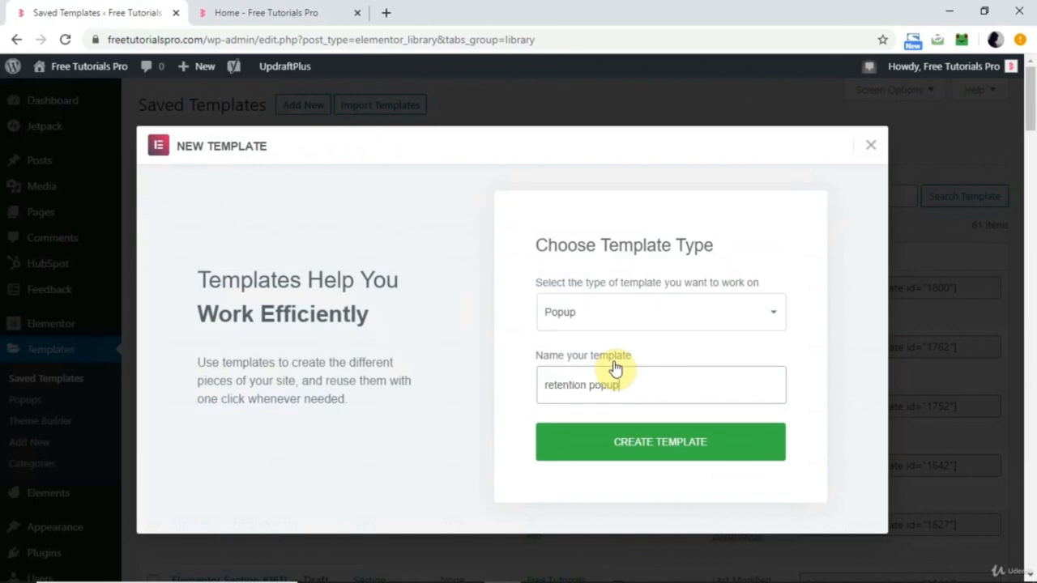
left_click(634, 445)
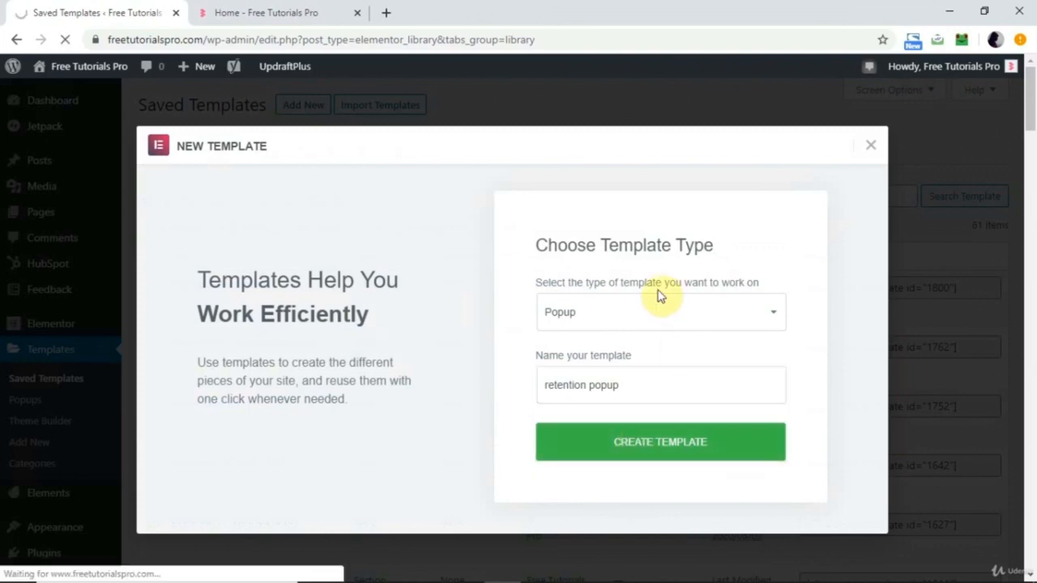
Preview the narrow 30% OFF popup design with the woven bag in the Popups library and insert it.
scroll(566, 341, "down", 5)
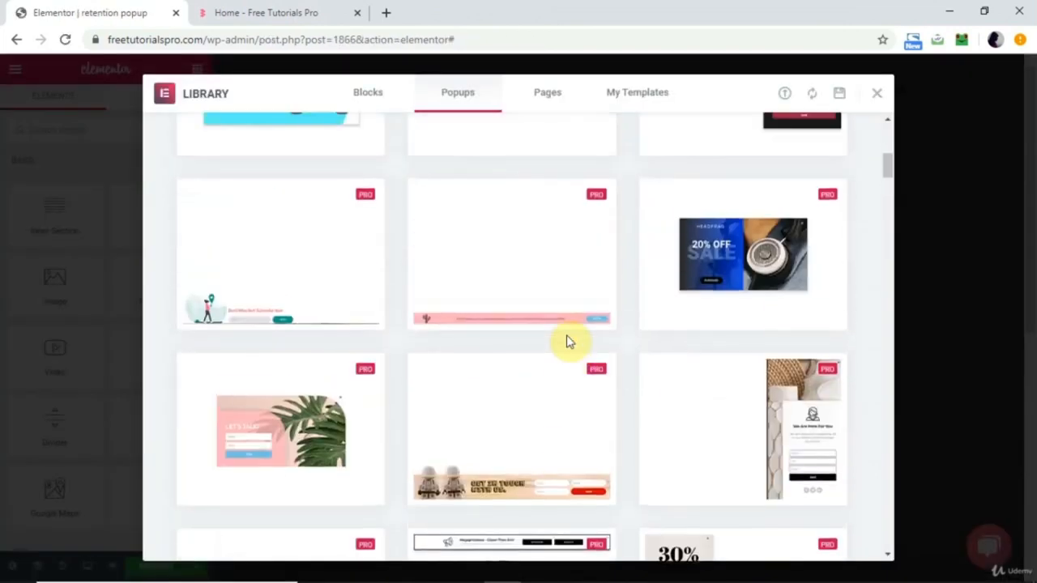
scroll(575, 354, "down", 4)
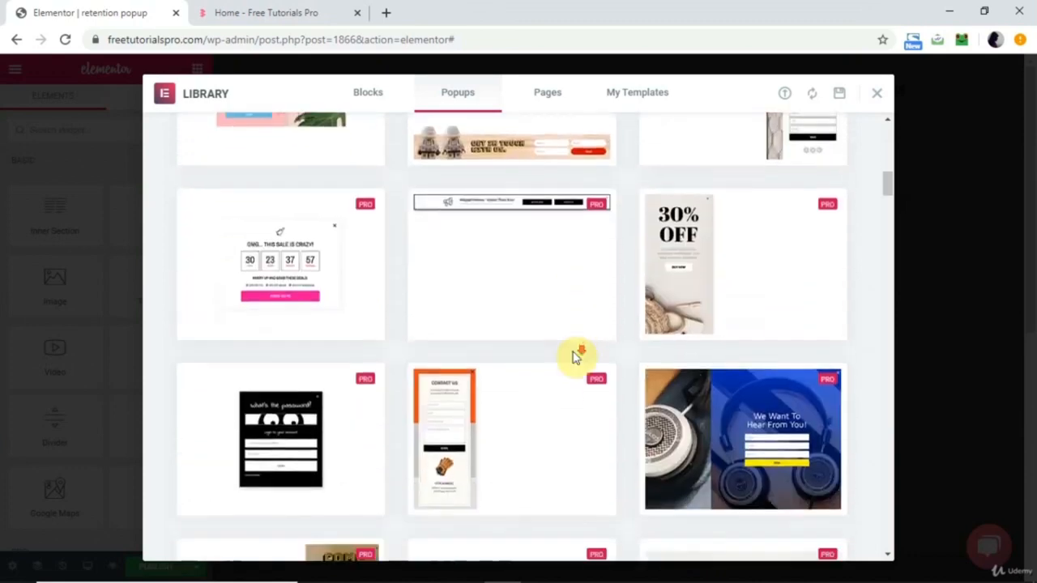
scroll(573, 357, "down", 2)
scroll(573, 354, "up", 1)
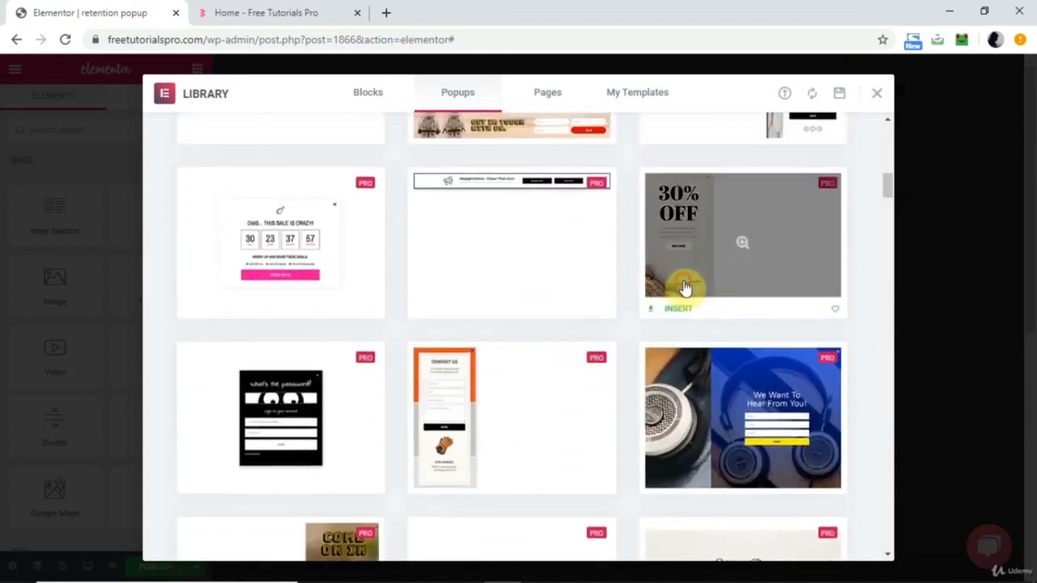
left_click(685, 288)
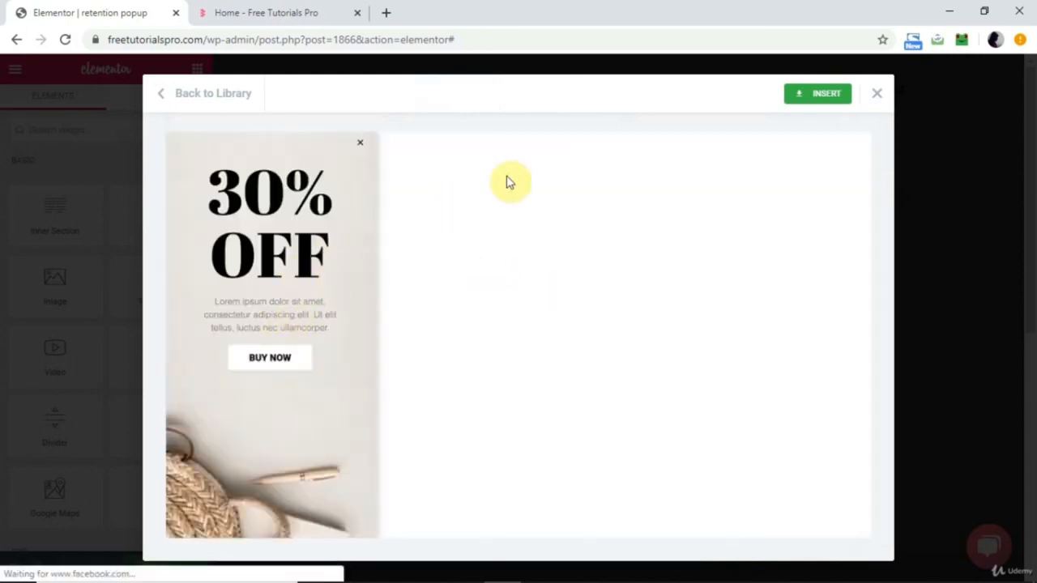
left_click(800, 96)
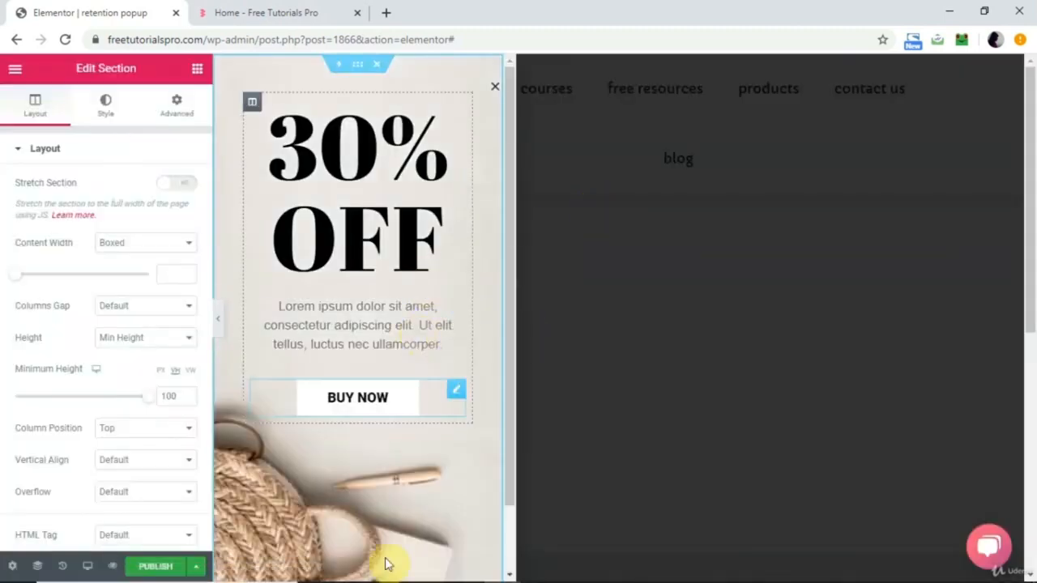
Review the popup's layout and style settings and its section's layout options.
left_click(13, 567)
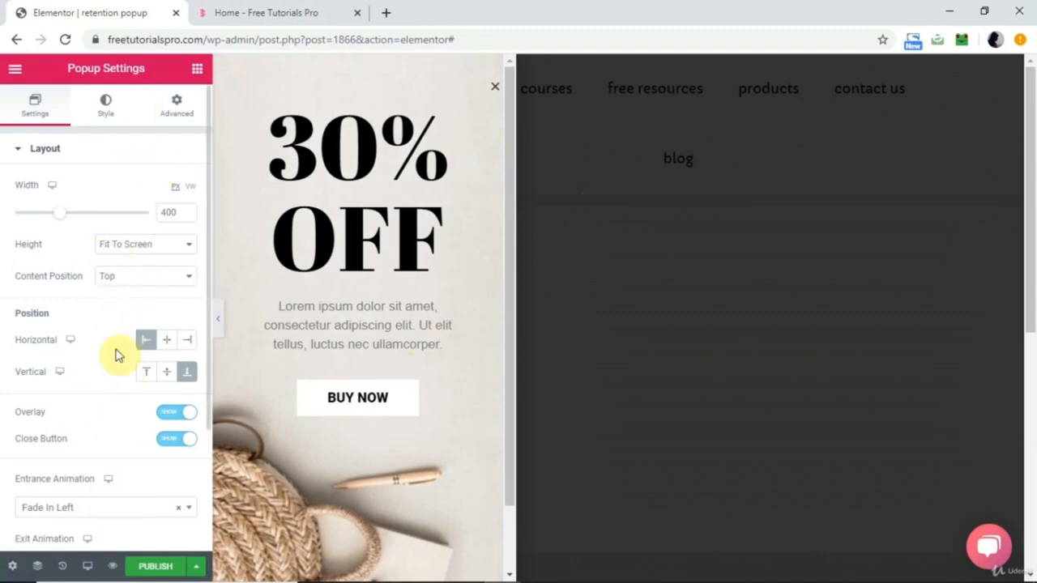
left_click(102, 114)
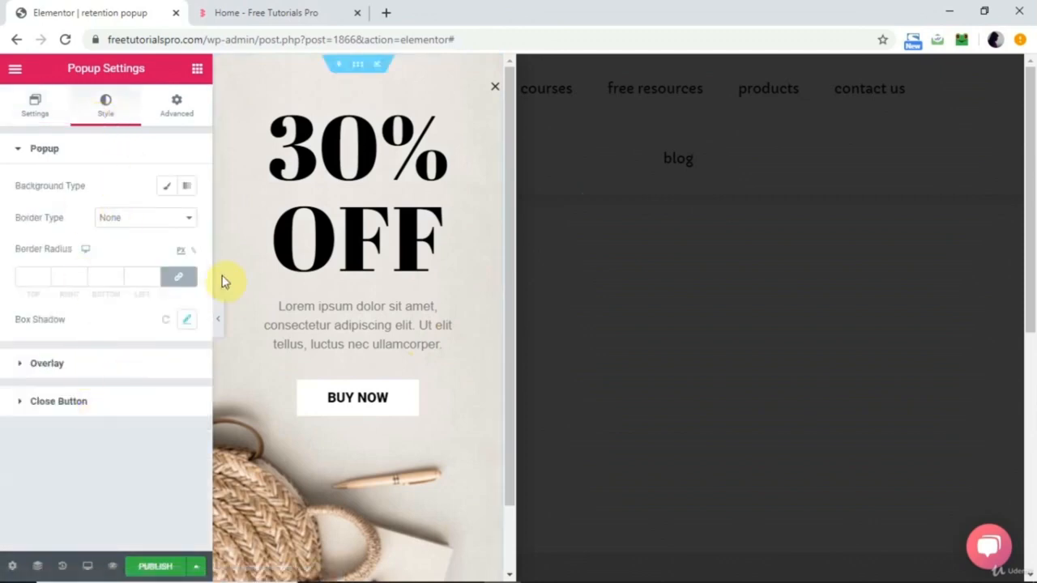
left_click(358, 64)
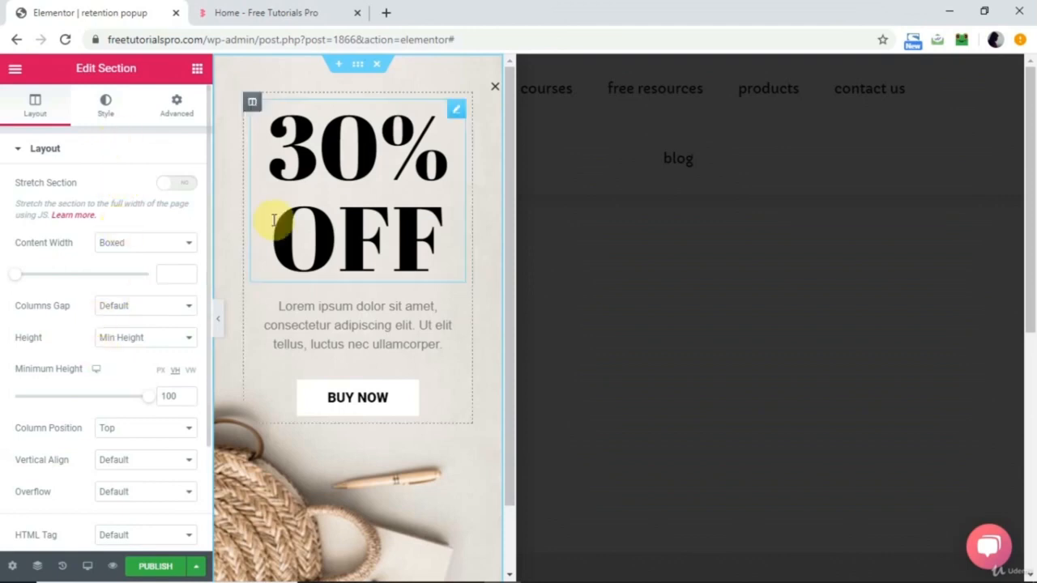
Change the popup heading's percentage so the title reads "20% off".
left_click(331, 173)
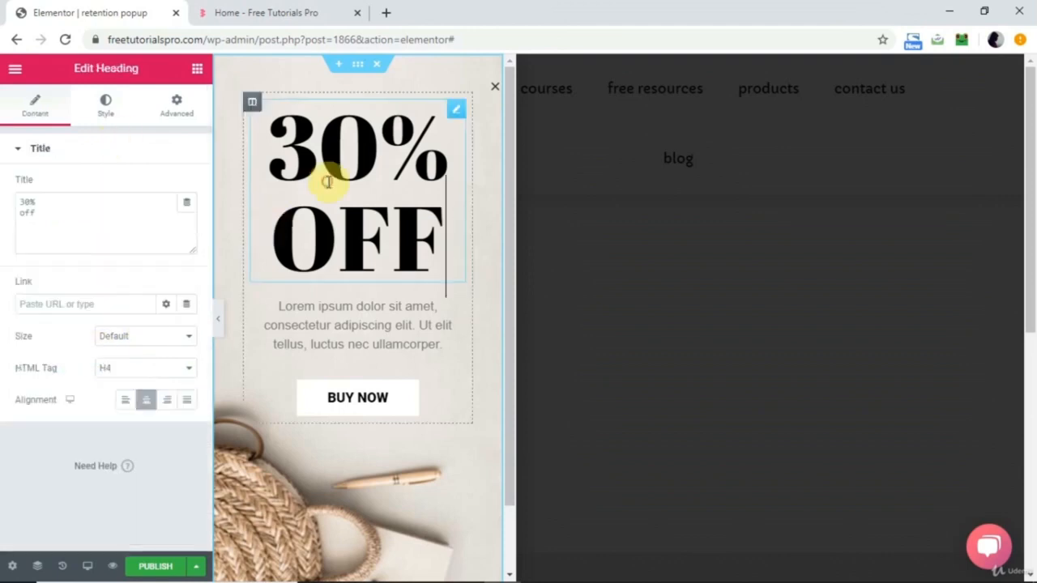
left_click(28, 201)
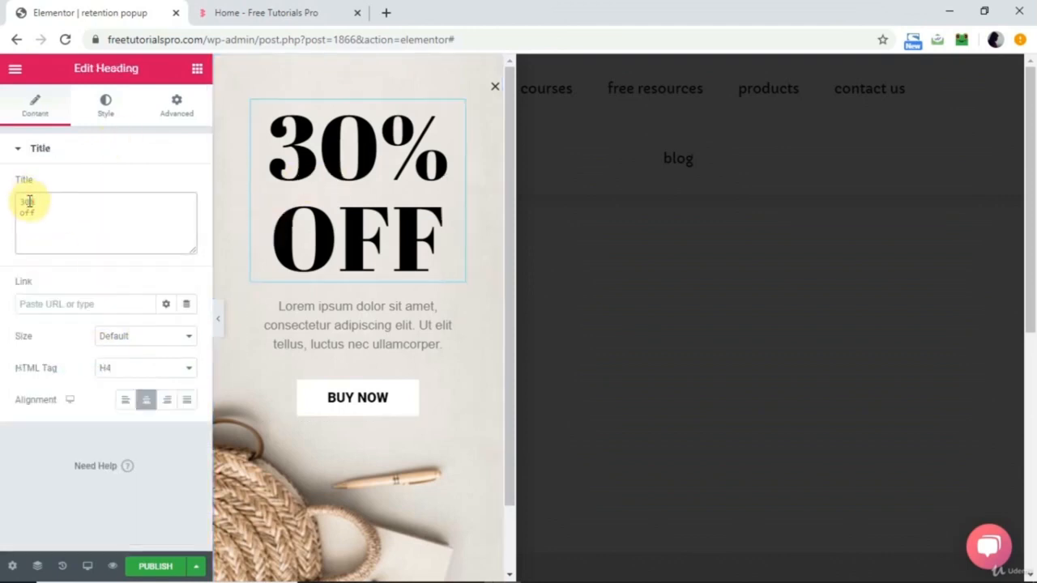
key("BackSpace")
key("BackSpace")
type("20")
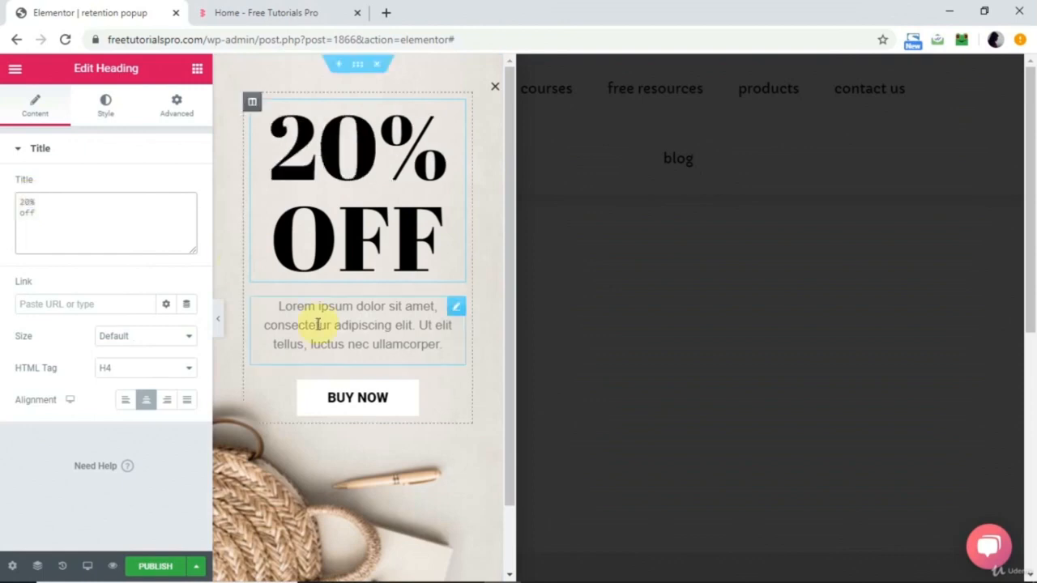
Replace the placeholder paragraph under the heading with "Dont go! grab this one time exclusive discount".
left_click(341, 319)
triple_click(345, 322)
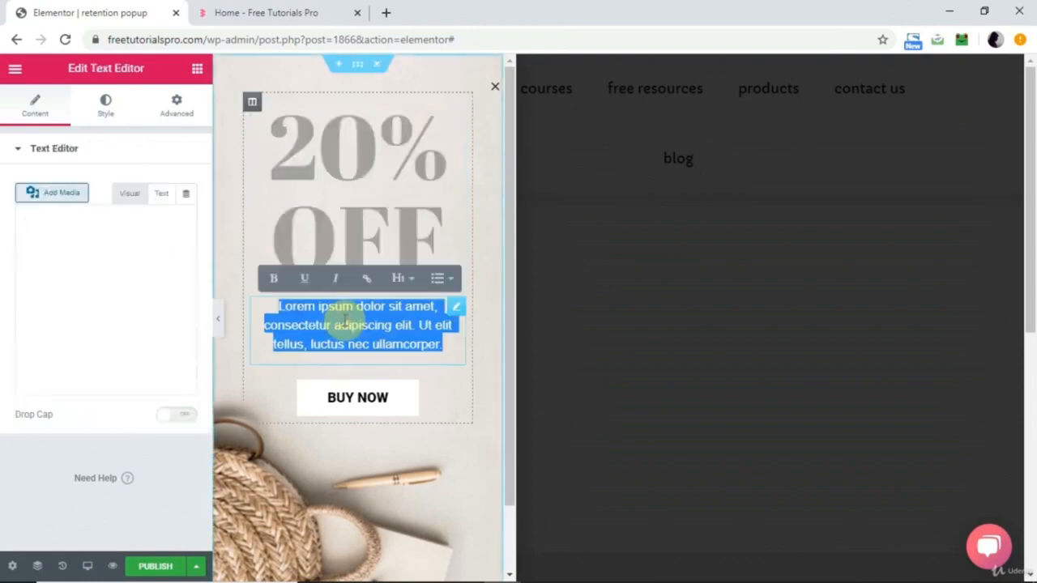
type("Dont lea")
key("BackSpace")
key("BackSpace")
key("BackSpace")
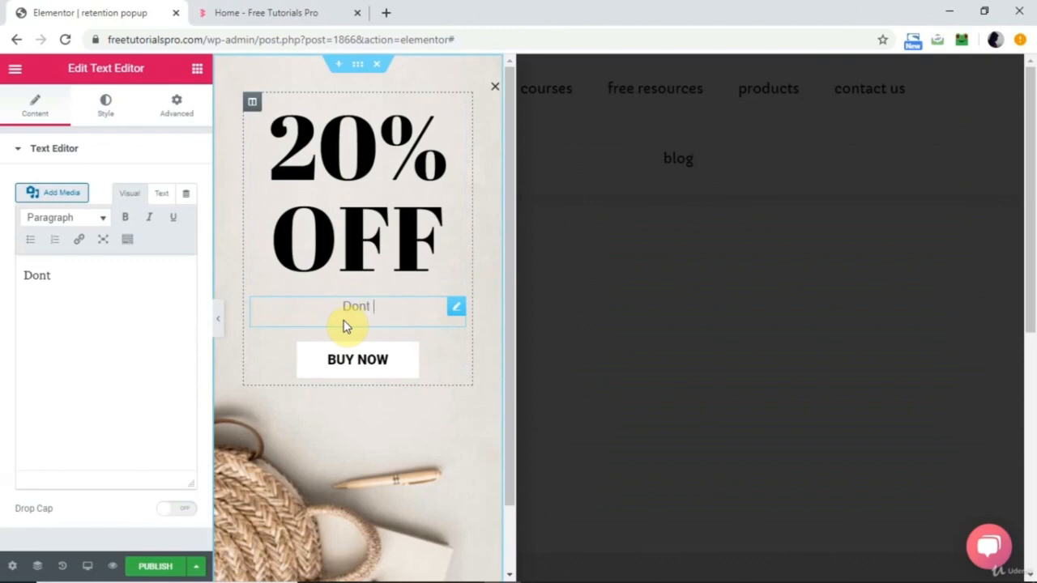
type("go! grab ")
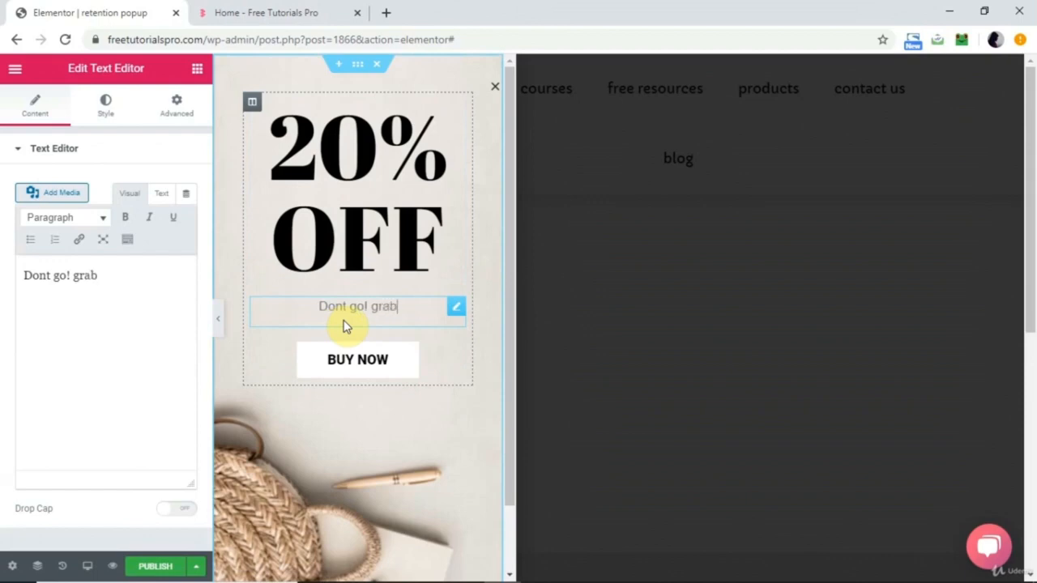
type("this one ")
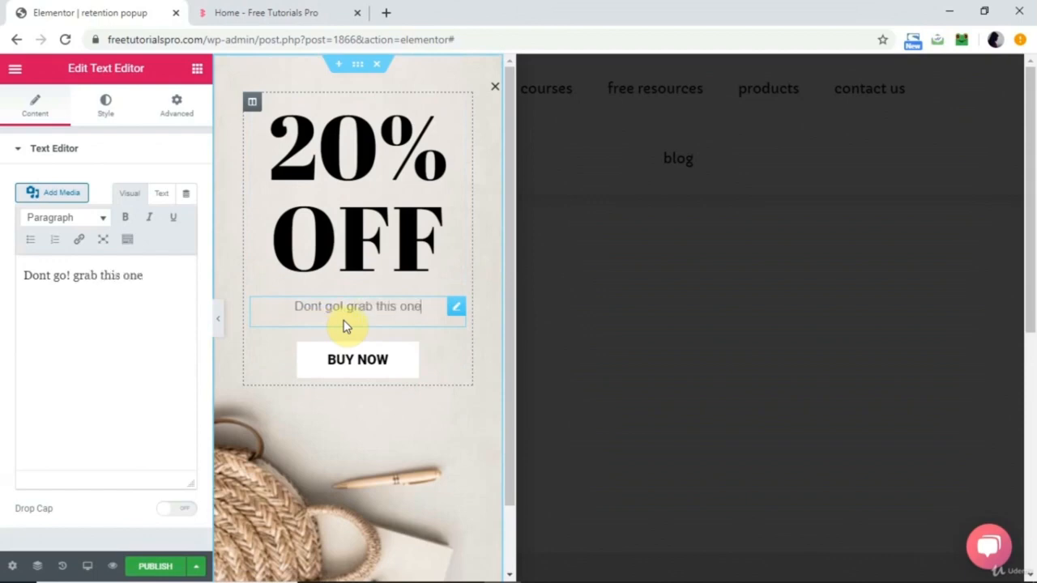
type("time e")
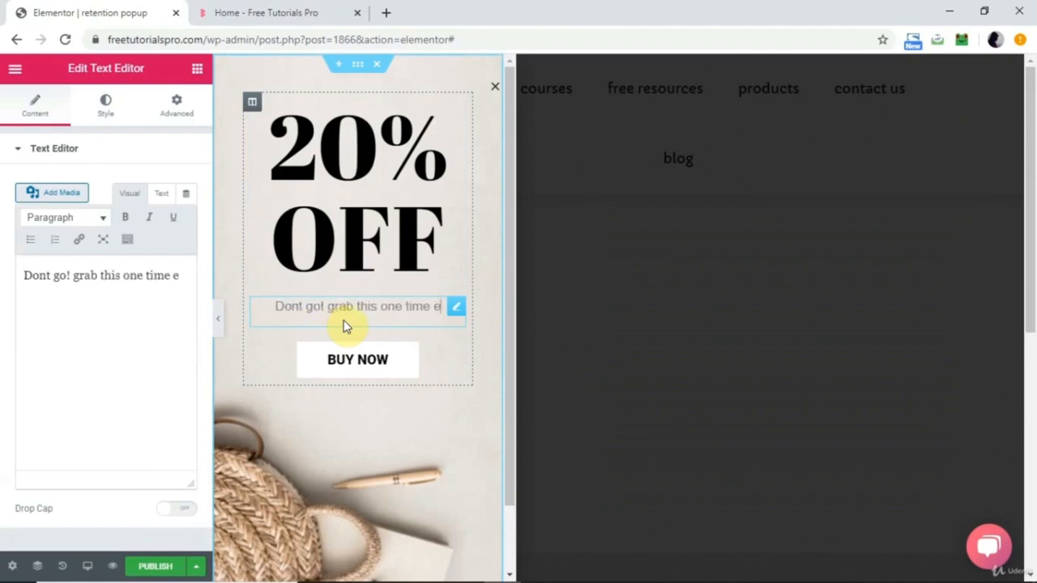
type("xclusi")
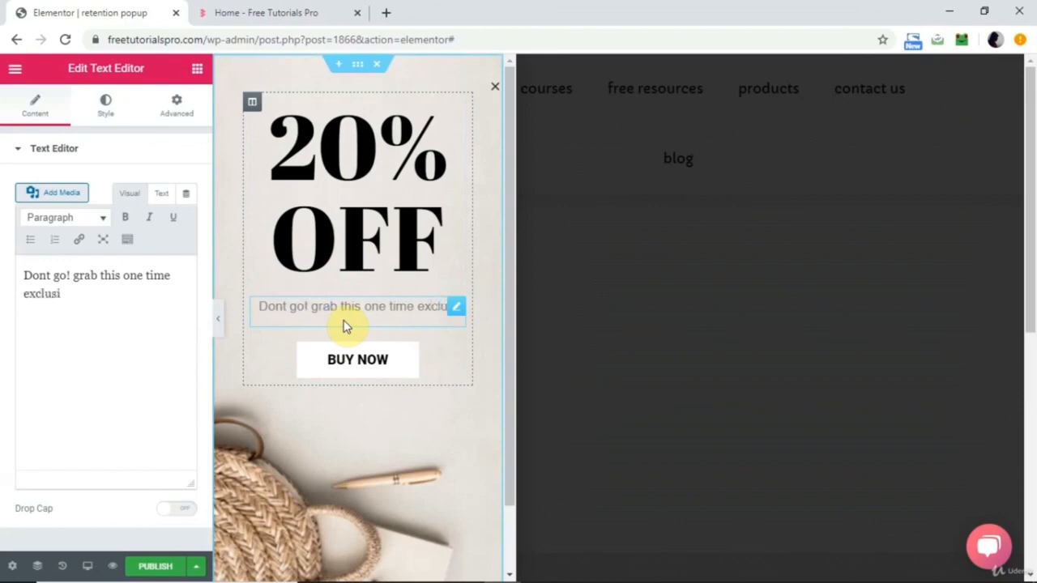
type("ve discount")
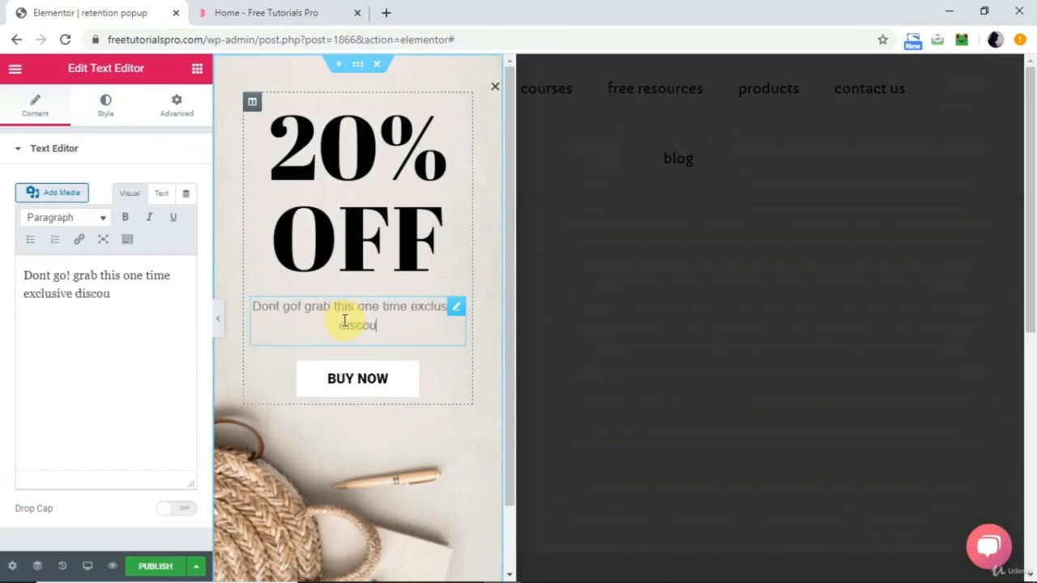
Open the Buy now button's link for editing.
left_click(364, 386)
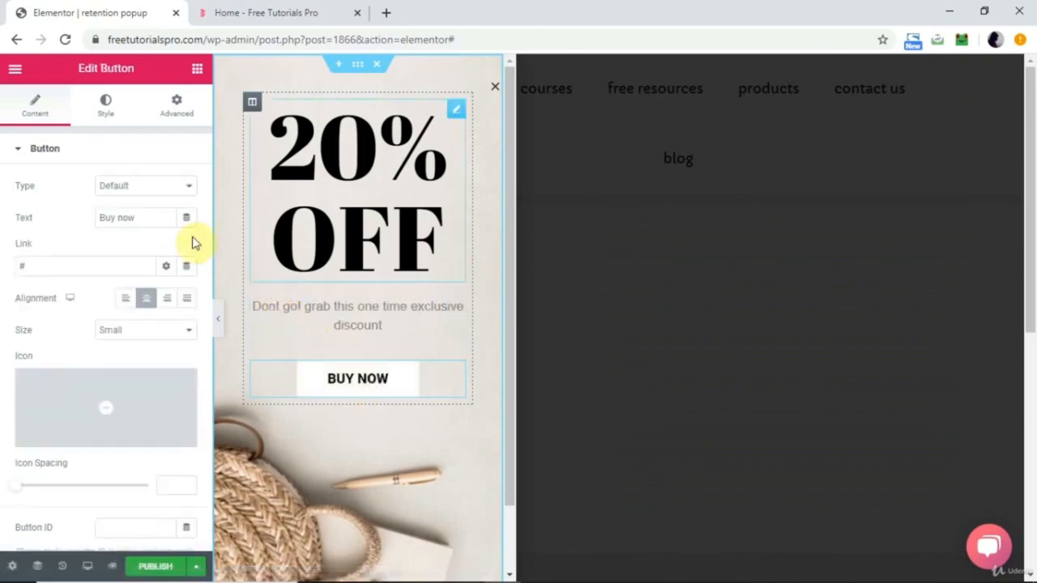
left_click(50, 263)
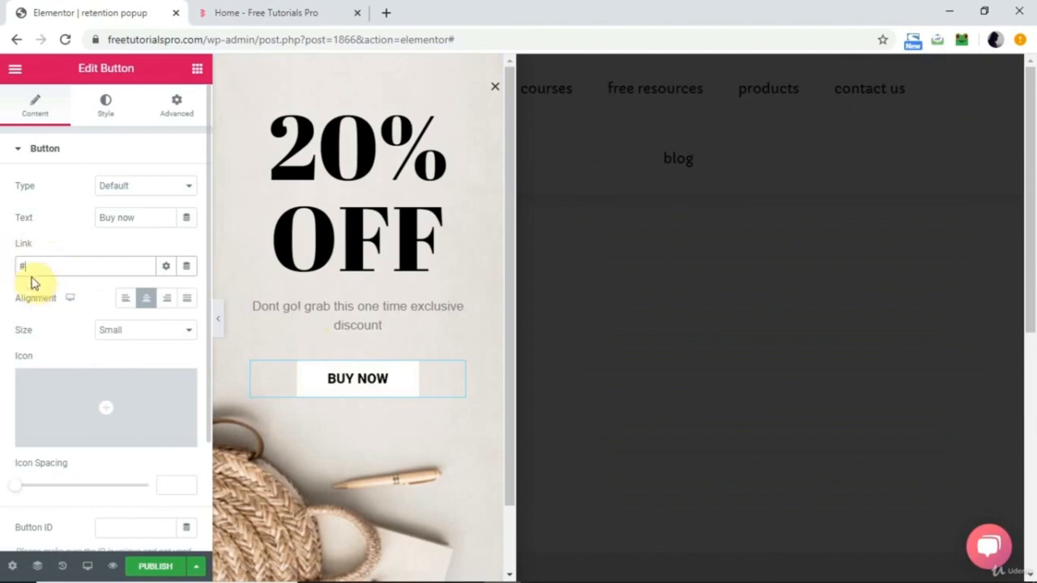
Start publishing the popup and set its display condition to include Entire Site.
left_click(147, 570)
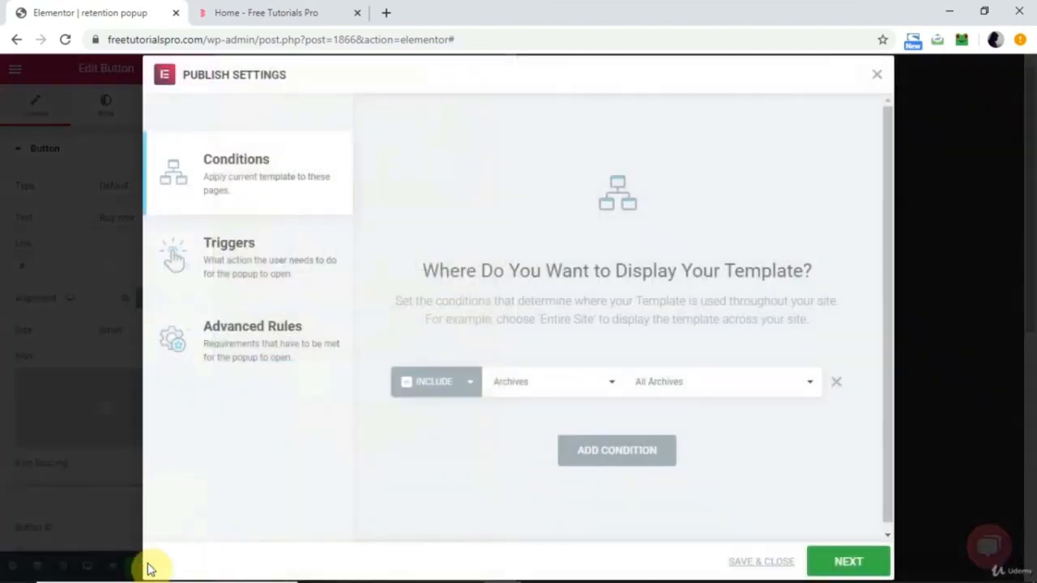
left_click(606, 385)
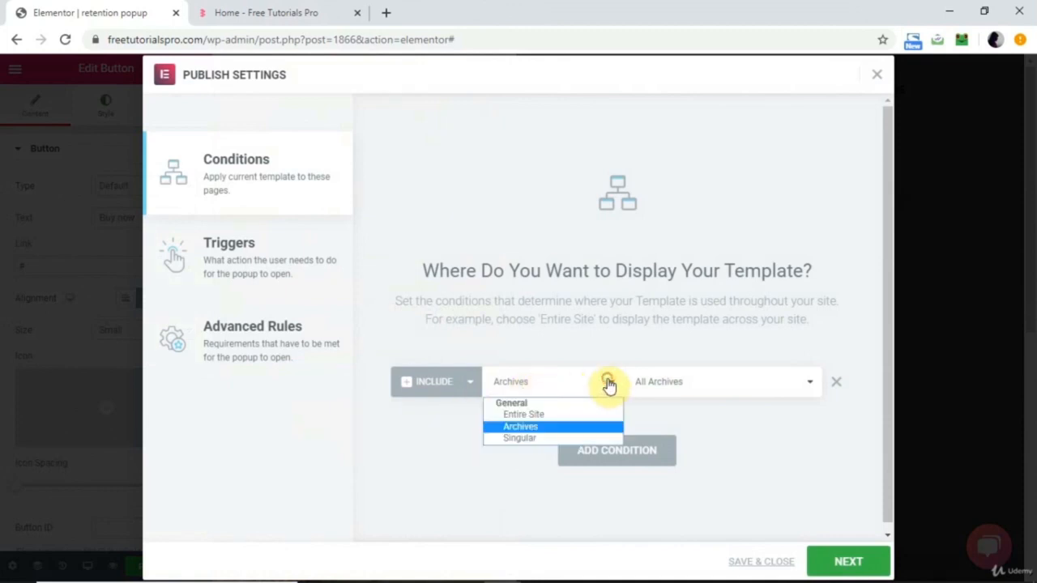
left_click(548, 417)
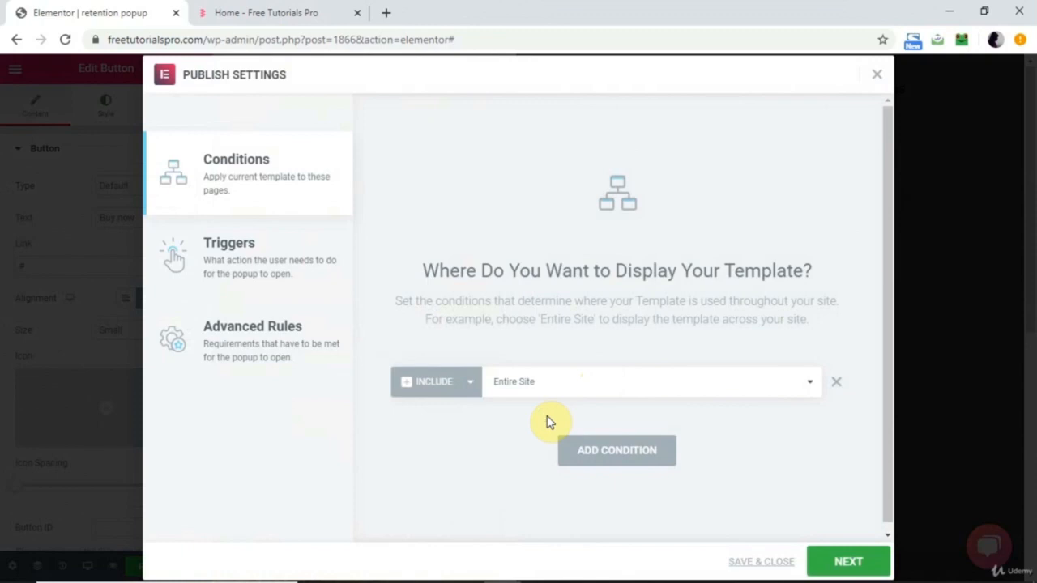
left_click(549, 387)
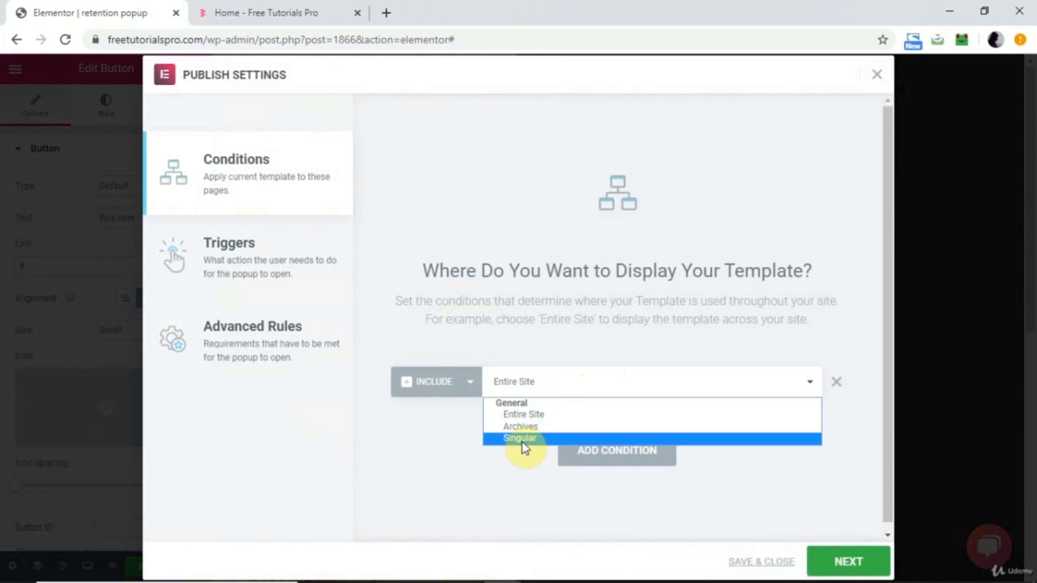
left_click(495, 449)
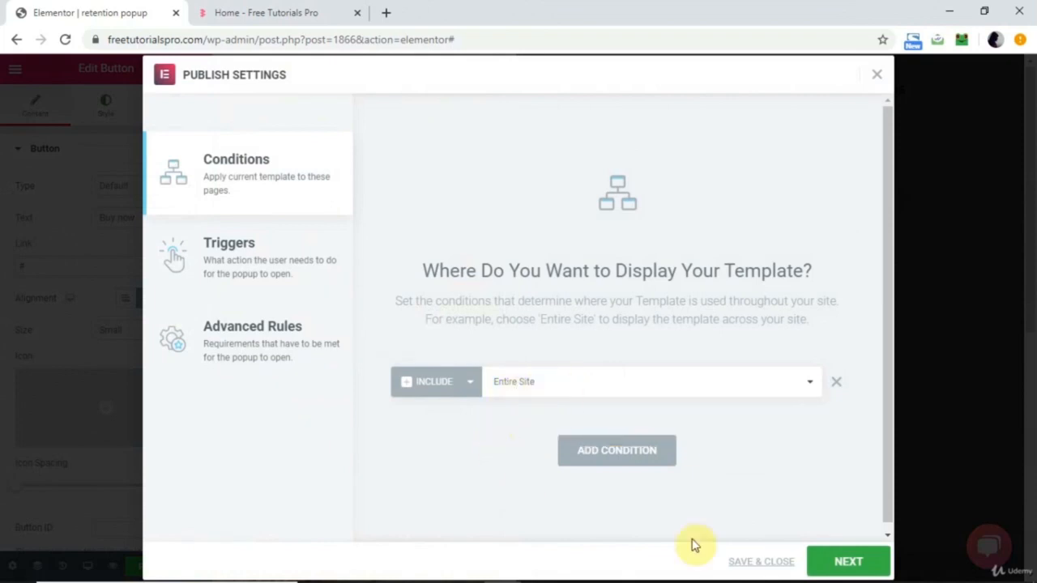
Enable the On Page Exit Intent trigger, leave the advanced rules off, and save the publish settings.
left_click(848, 561)
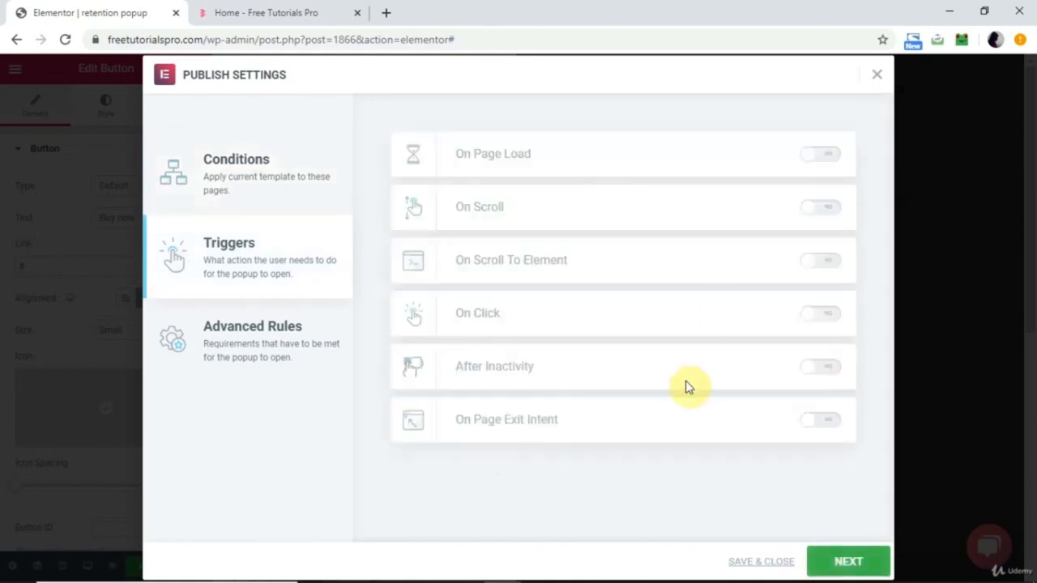
left_click(831, 422)
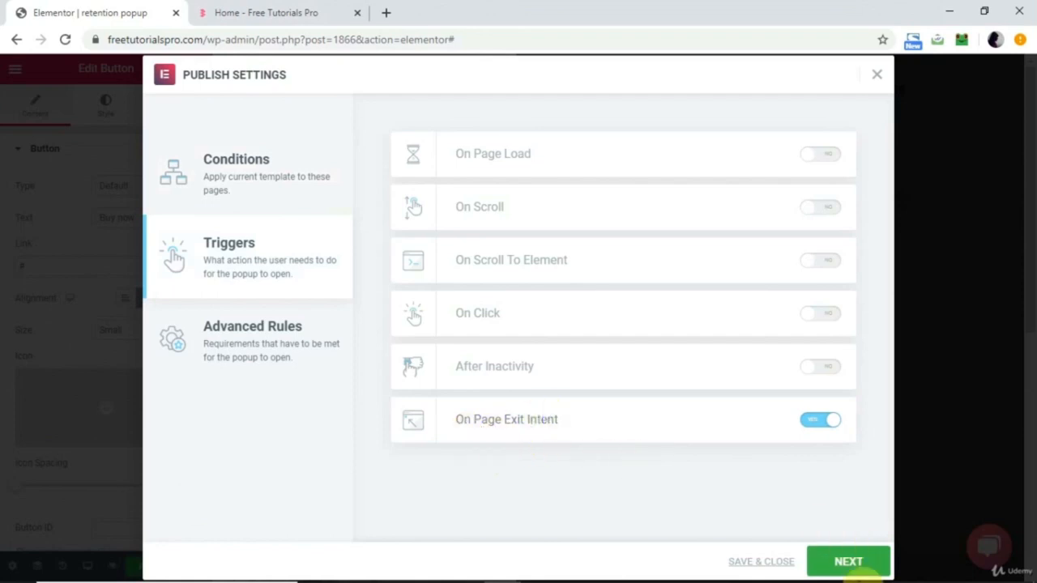
left_click(861, 567)
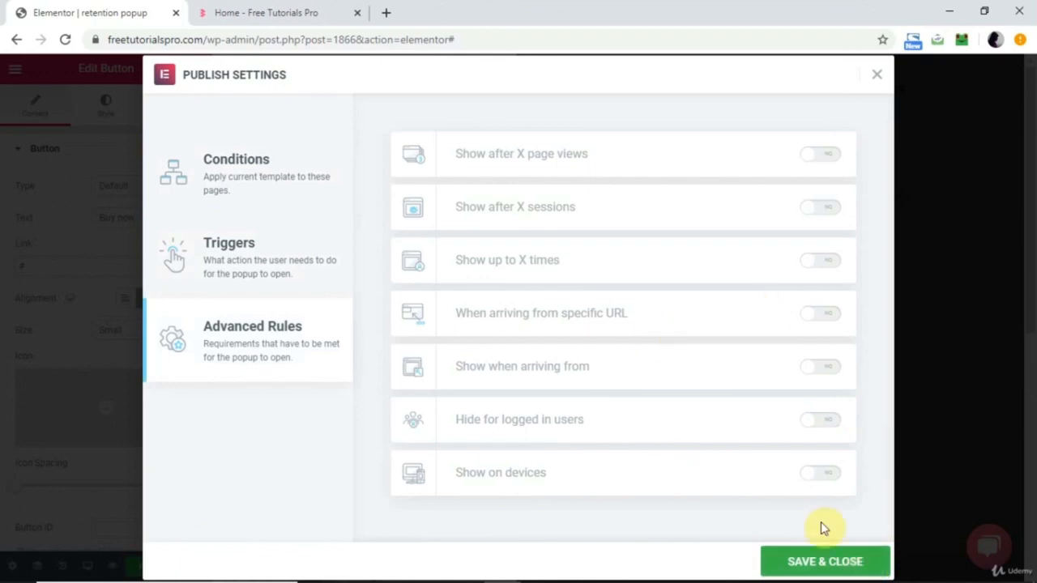
left_click(809, 563)
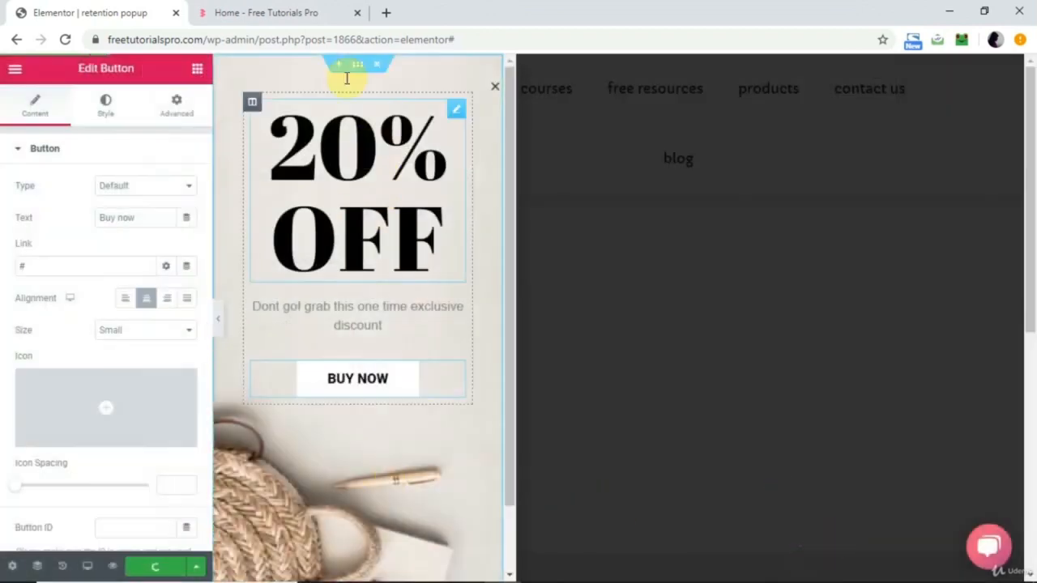
Reload the live home page, browse through it, and test the retention popup by leaving the page area.
left_click(354, 65)
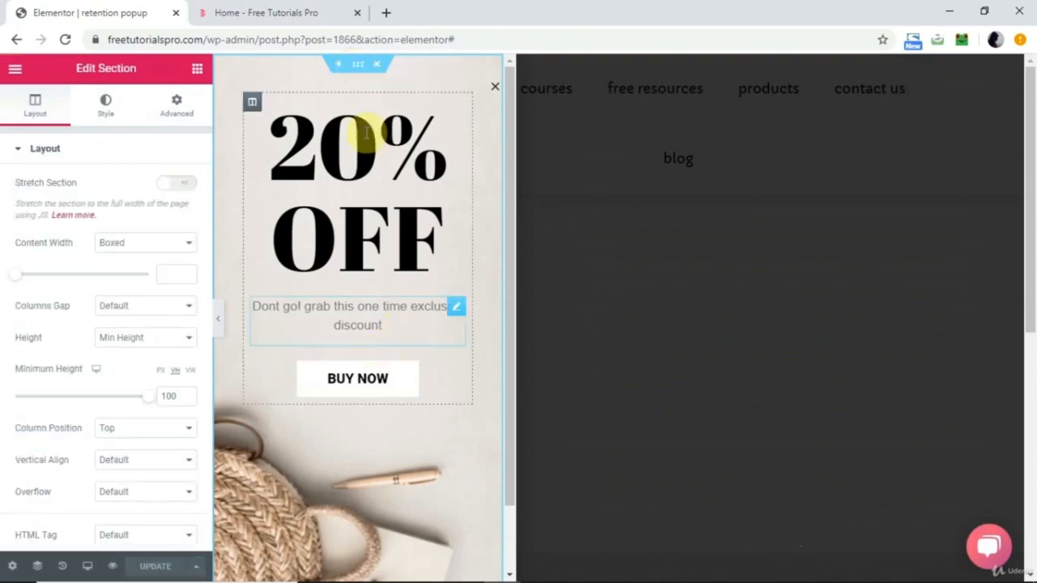
left_click(263, 9)
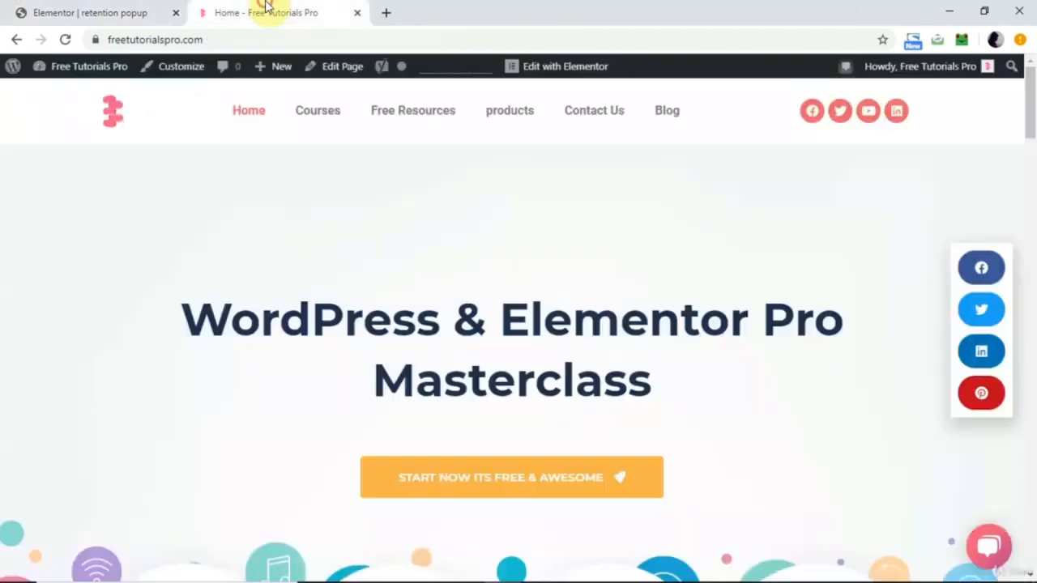
left_click(65, 39)
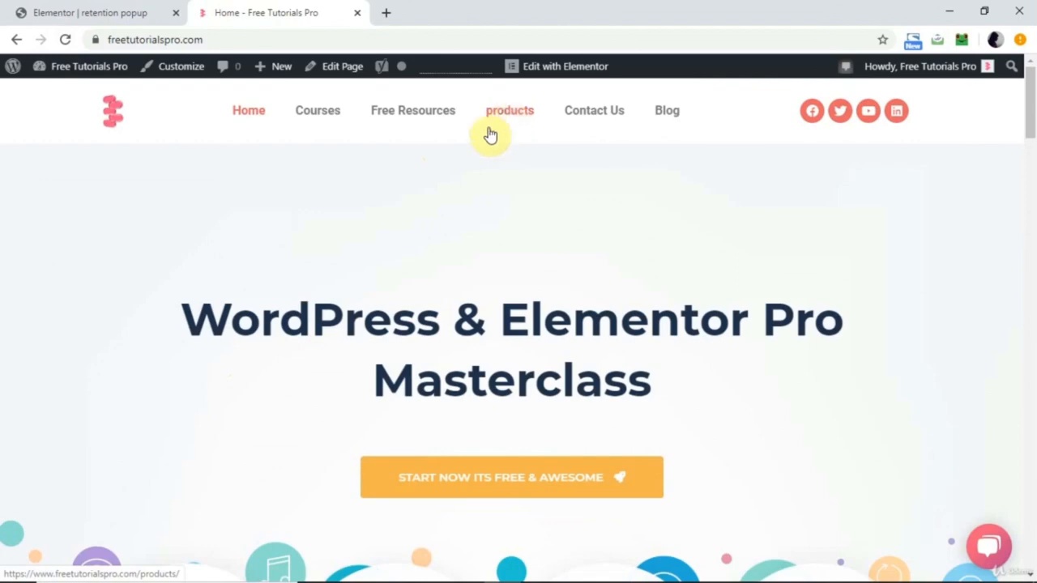
scroll(449, 334, "down", 10)
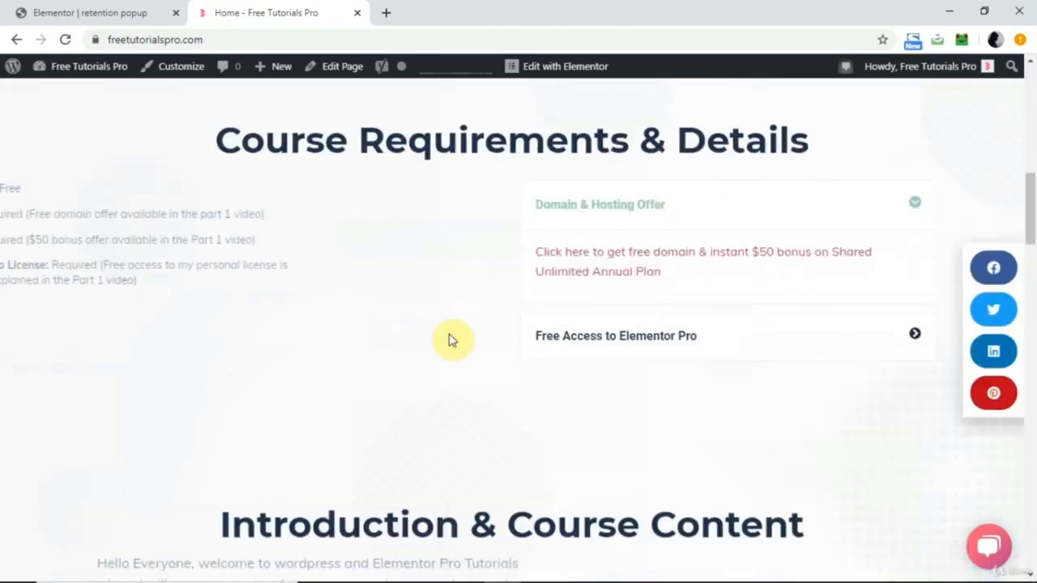
scroll(451, 341, "up", 10)
scroll(451, 340, "down", 9)
scroll(451, 340, "up", 6)
scroll(451, 341, "down", 8)
scroll(452, 340, "up", 7)
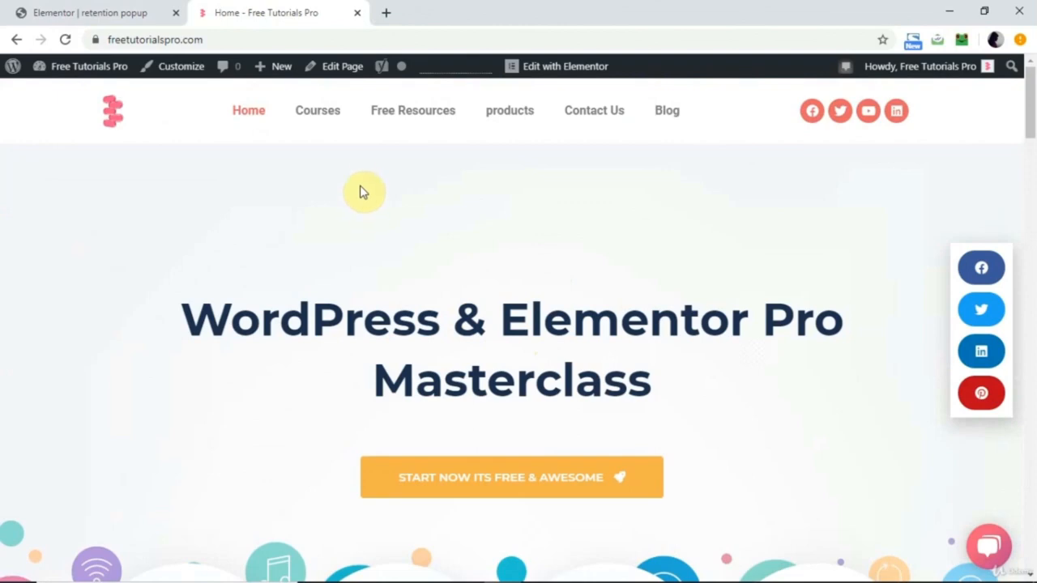
mouse_move(353, 27)
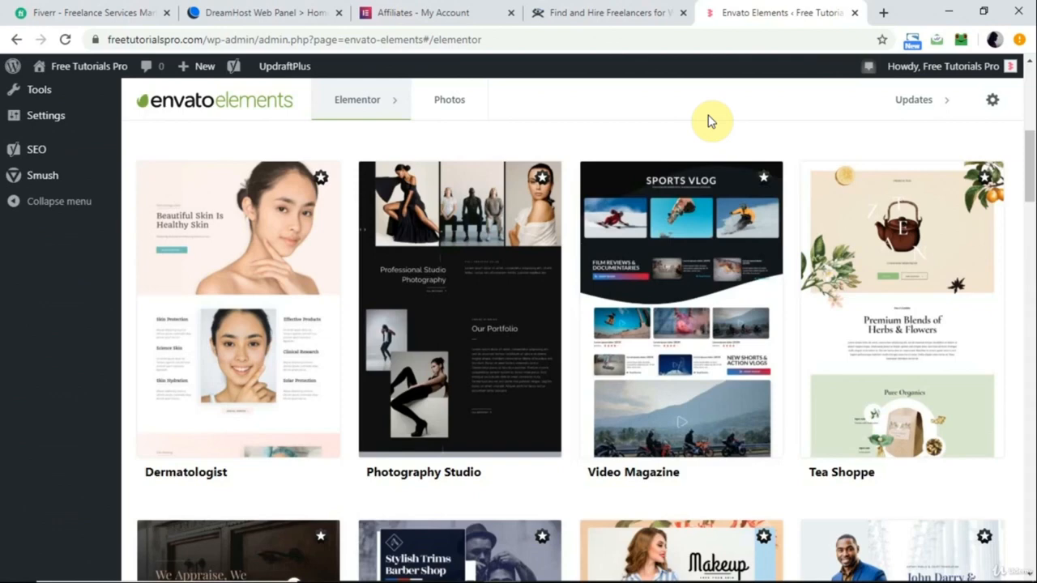
Switch to Fiverr, search for "elementor website" services, and browse the resulting gigs.
left_click(110, 11)
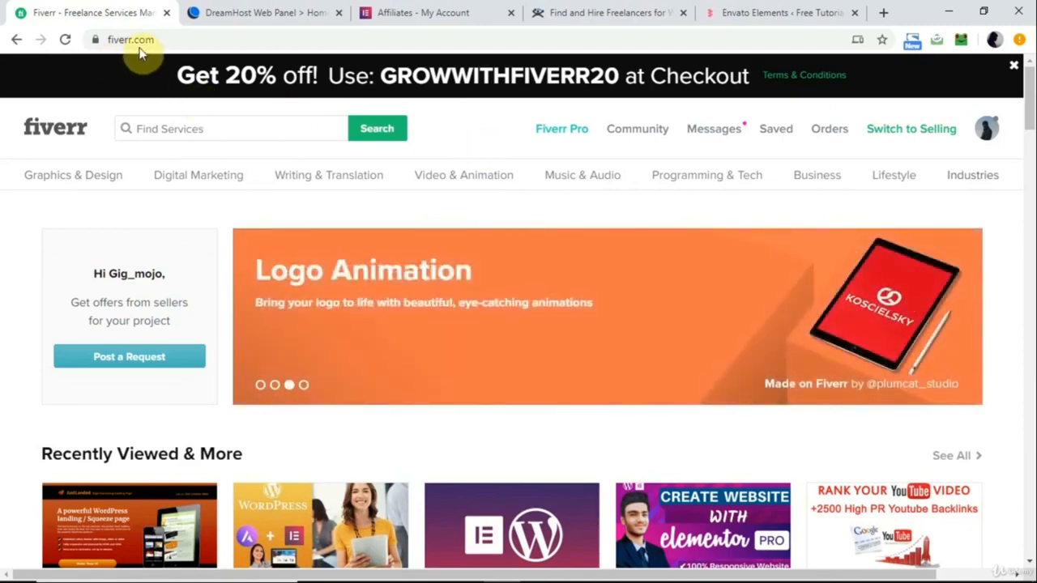
left_click(216, 130)
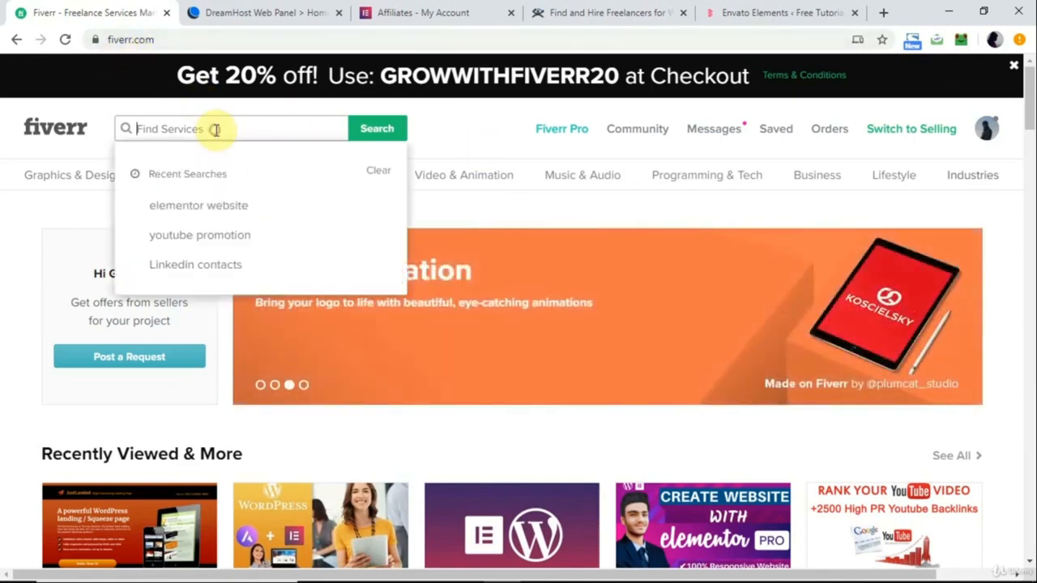
type("elementor website")
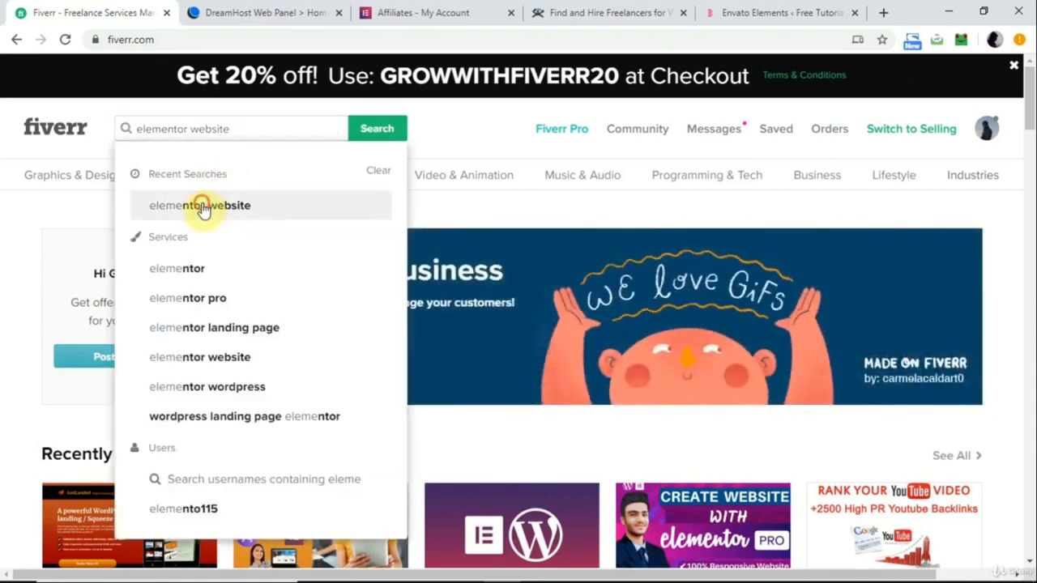
left_click(204, 208)
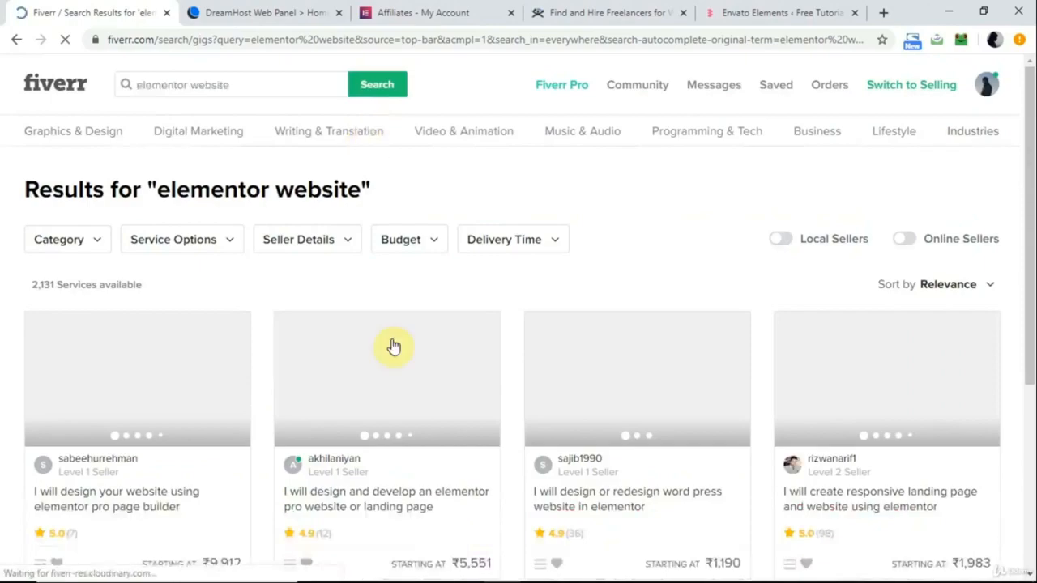
scroll(393, 347, "down", 3)
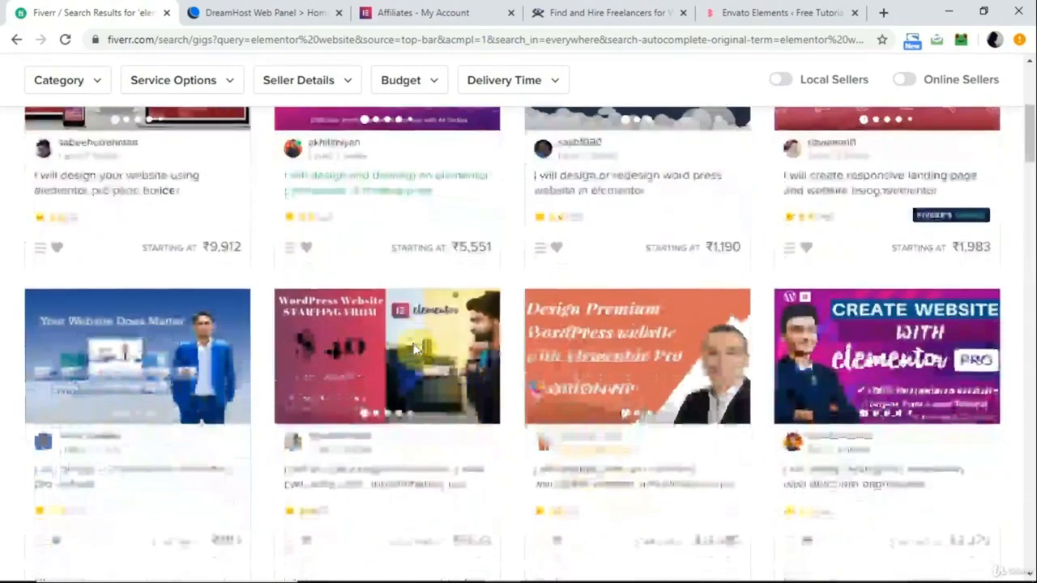
scroll(414, 347, "down", 3)
scroll(415, 346, "up", 6)
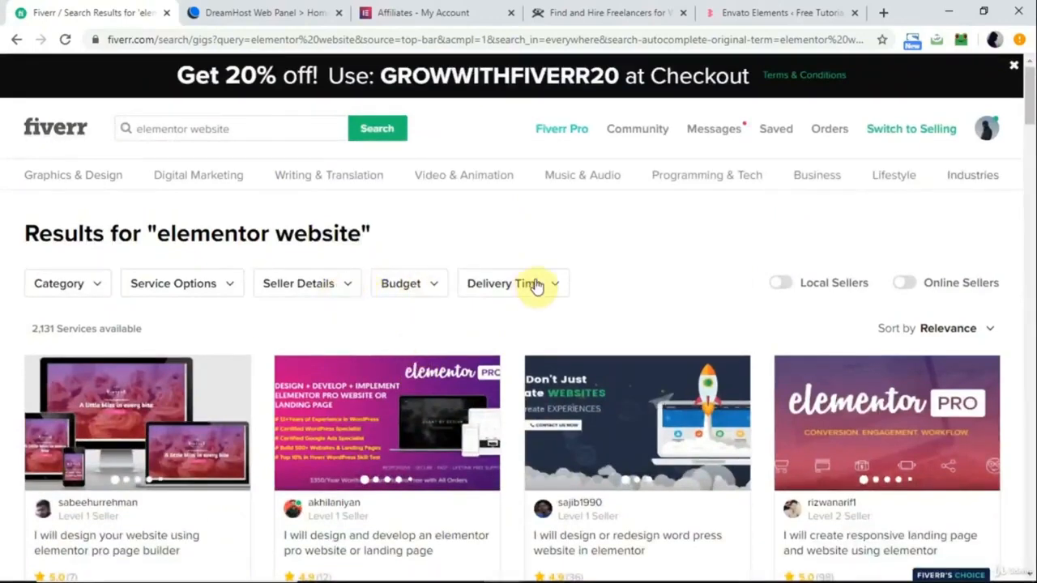
Filter the Fiverr results by seller level to show only Top Rated Seller gigs.
left_click(338, 283)
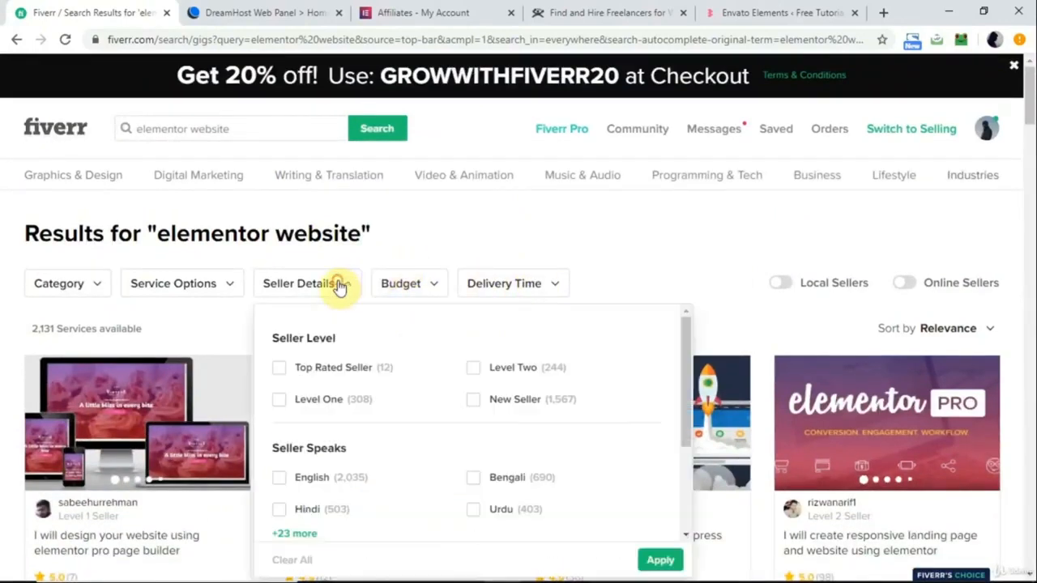
scroll(339, 288, "down", 1)
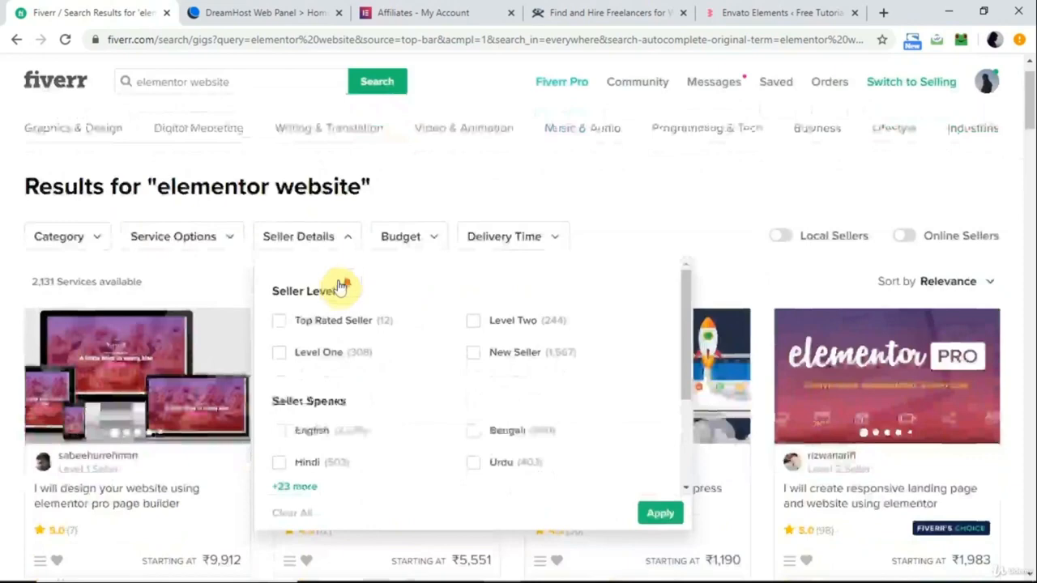
left_click(304, 321)
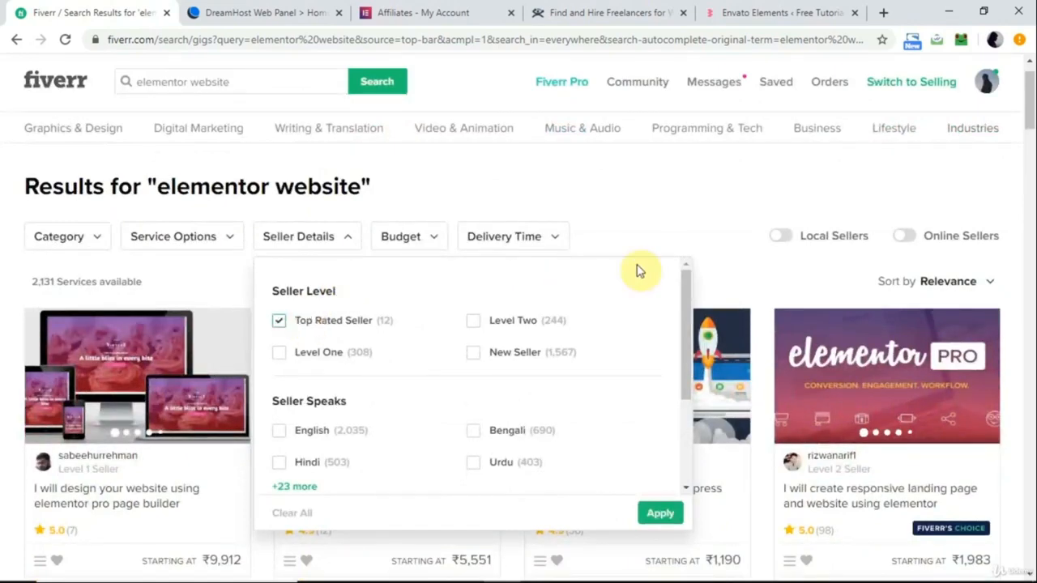
left_click(662, 239)
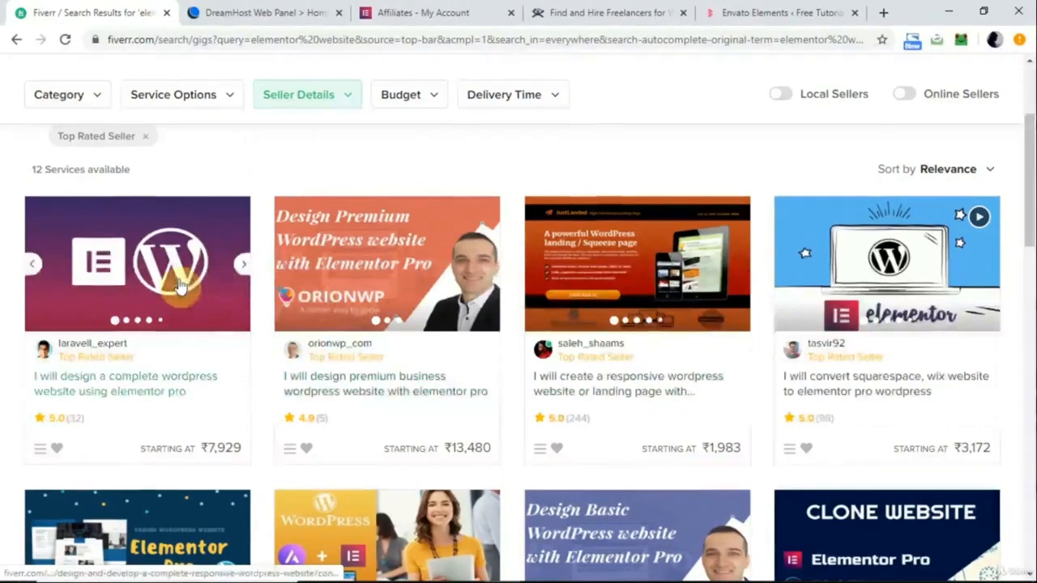
Open the complete WordPress website gig in a new tab and review its Standard and Premium packages and order queue.
middle_click(217, 300)
left_click(232, 13)
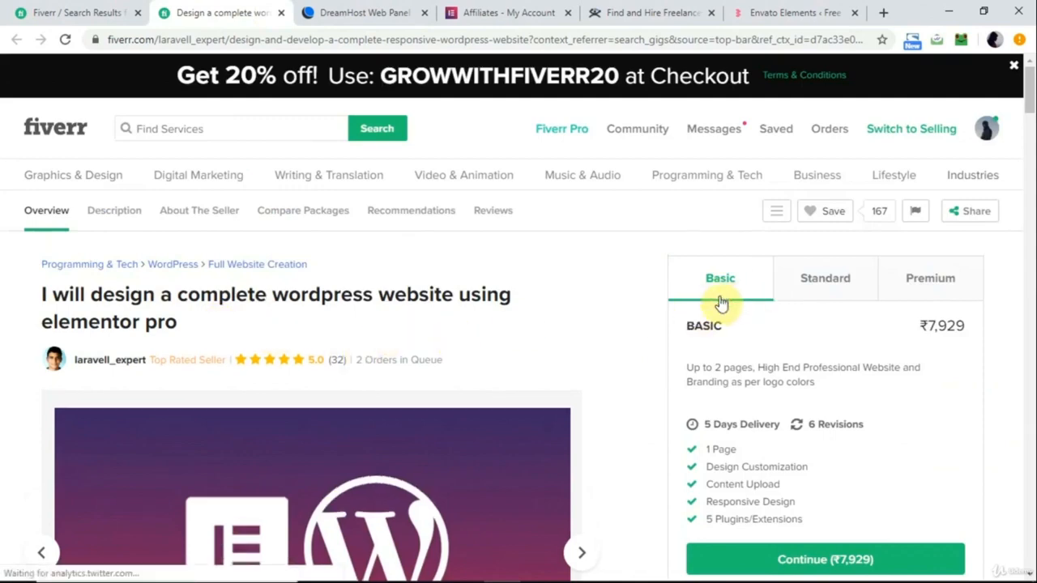
left_click(814, 277)
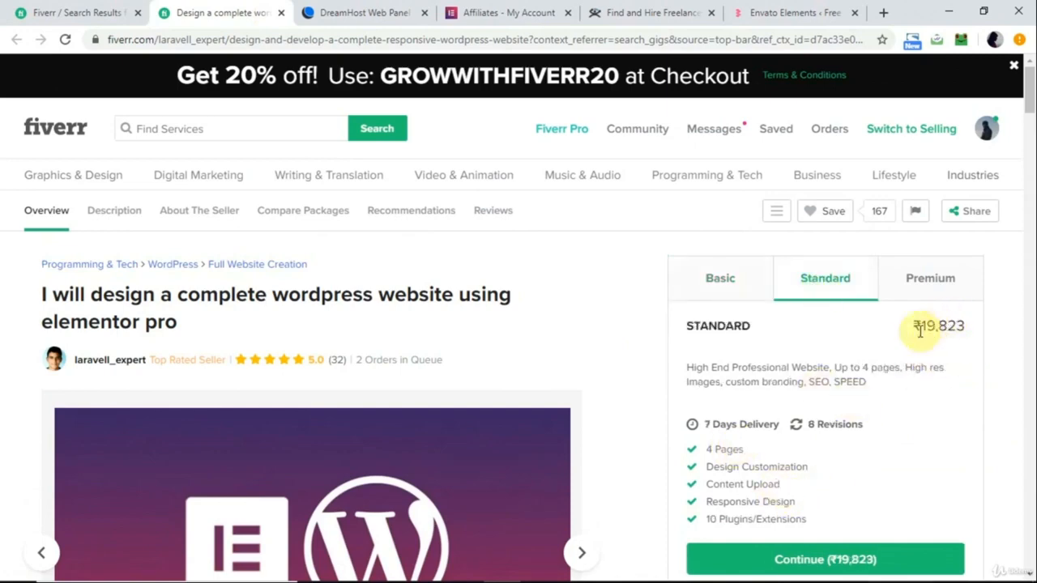
left_click(955, 280)
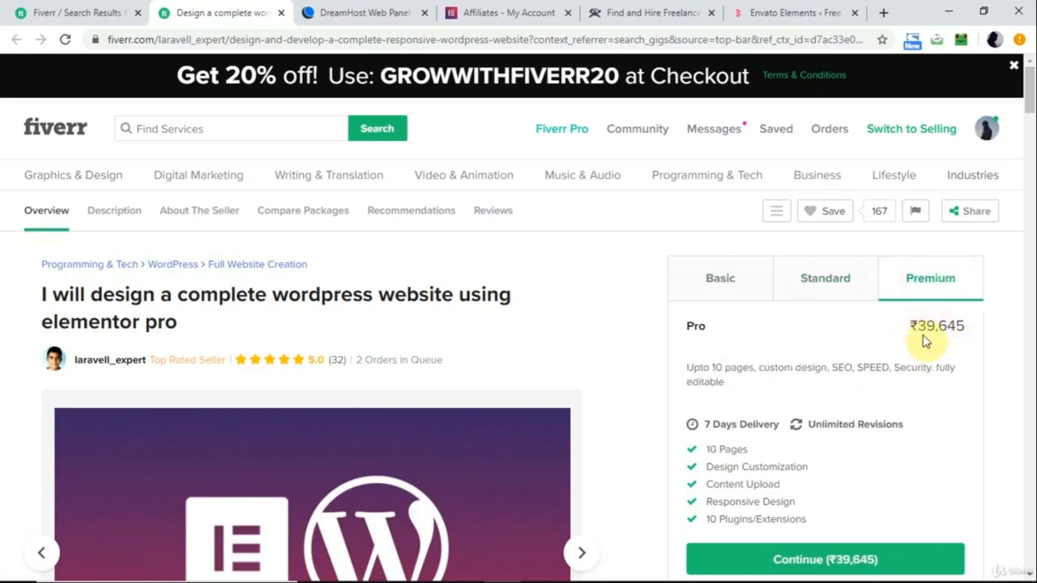
scroll(926, 341, "down", 1)
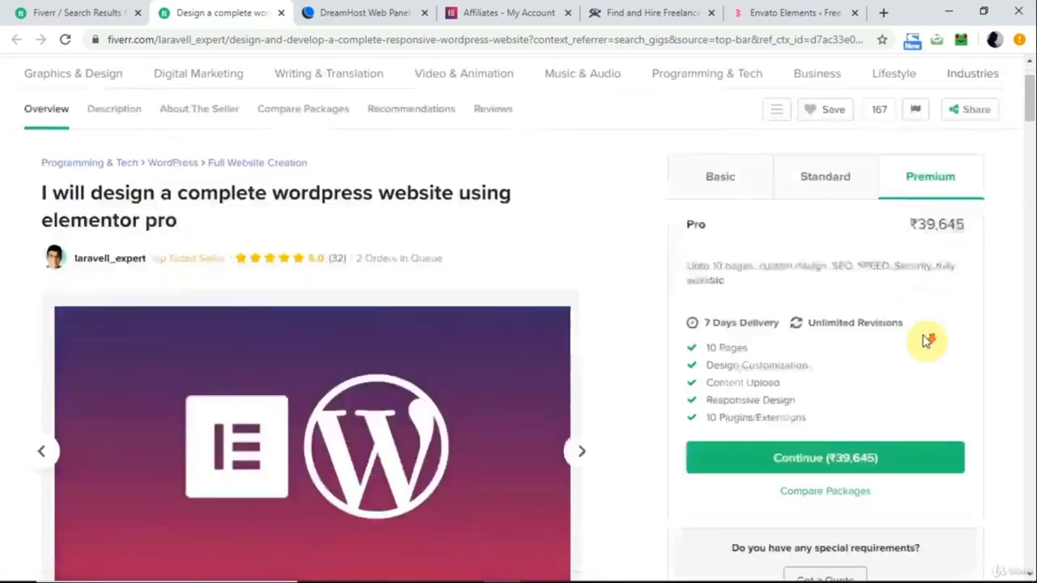
scroll(532, 343, "up", 1)
left_click_drag(359, 359, 493, 364)
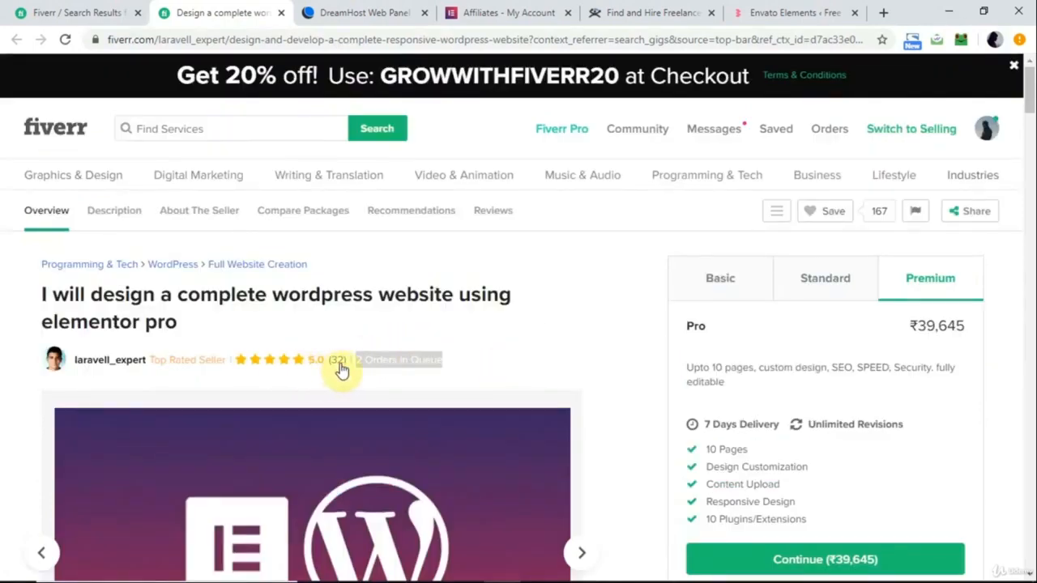
Open the responsive WordPress website or landing page gig in a new tab and compare its Basic, Standard and Premium packages.
left_click(93, 12)
scroll(412, 451, "down", 1)
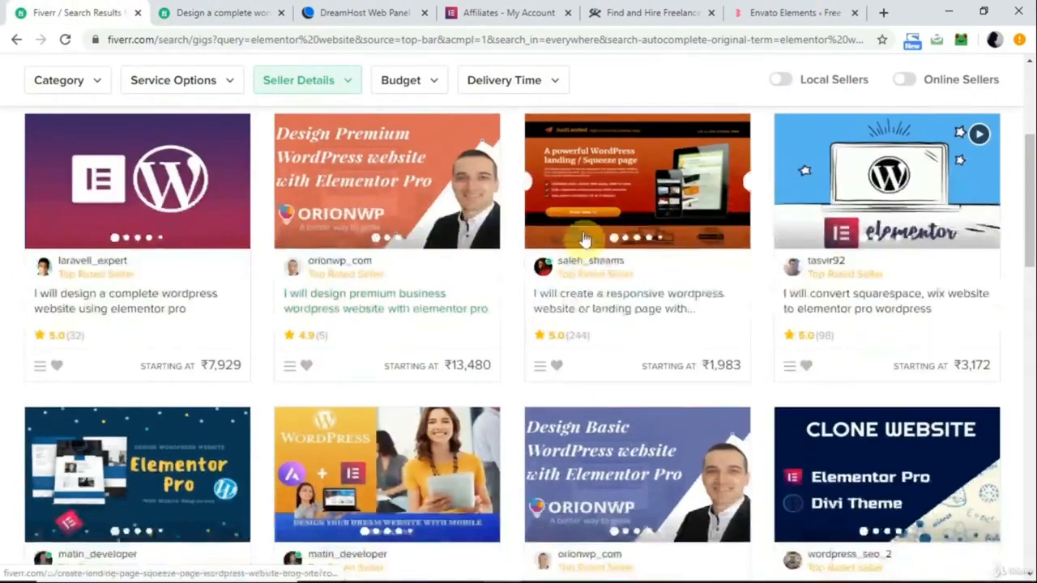
right_click(588, 235)
left_click(632, 244)
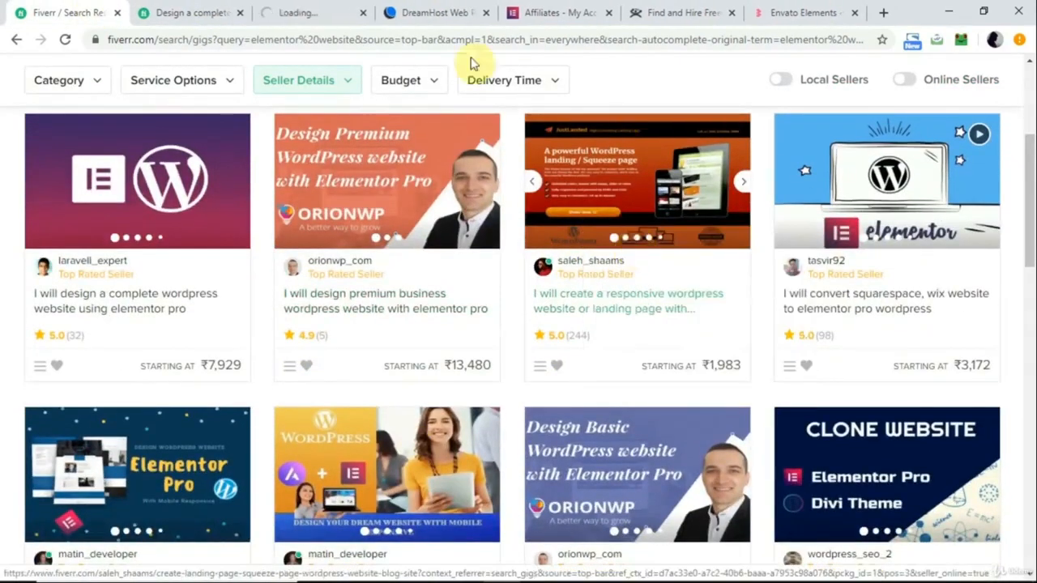
left_click(320, 8)
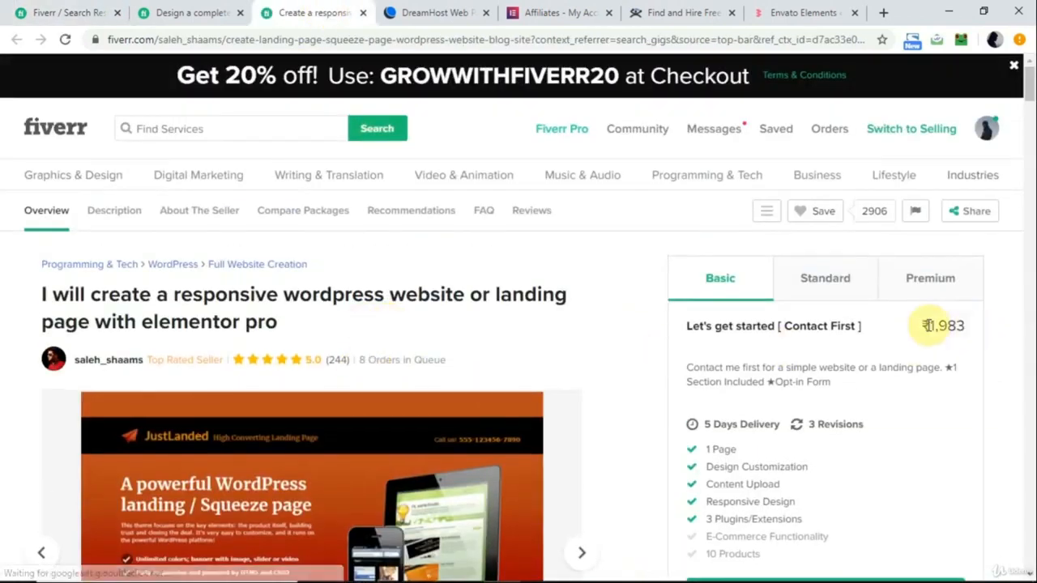
left_click(837, 295)
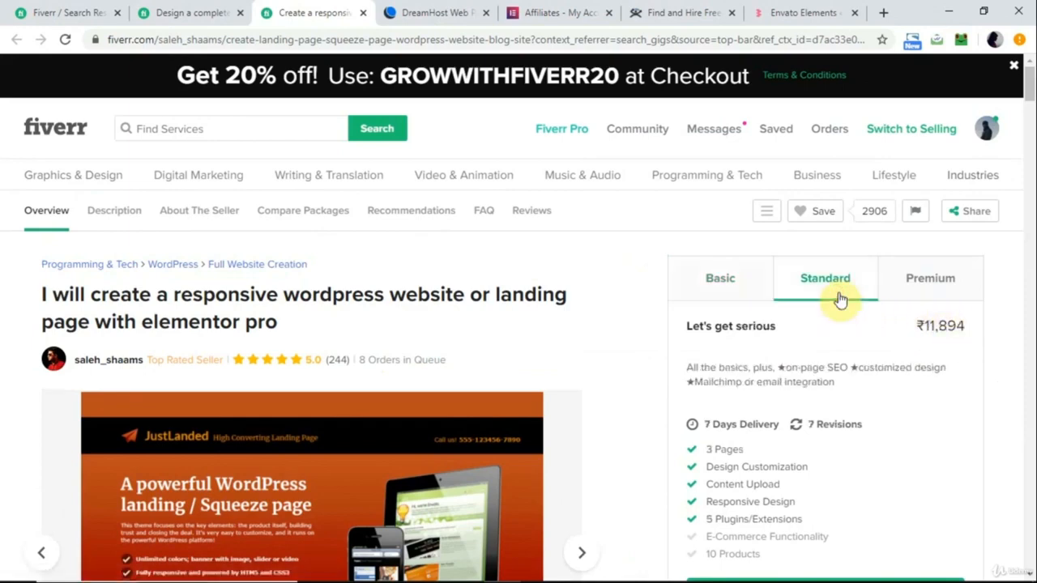
left_click(949, 287)
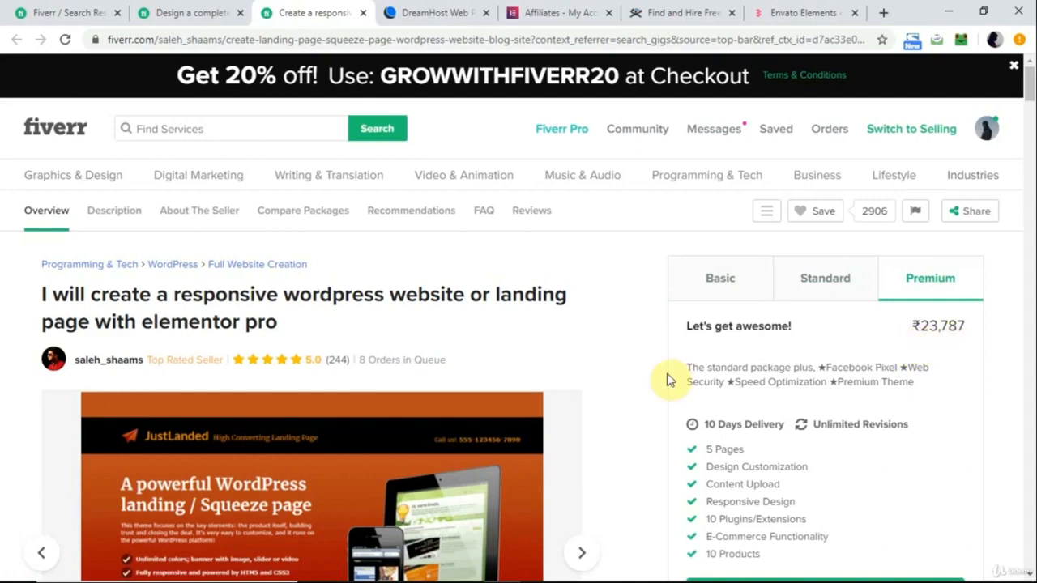
scroll(479, 360, "down", 2)
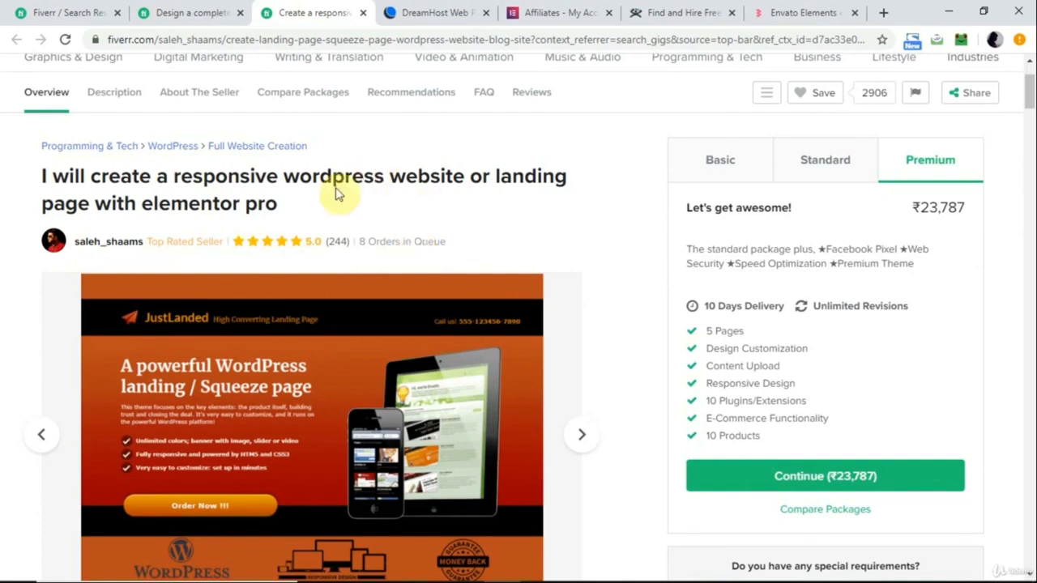
scroll(267, 166, "up", 2)
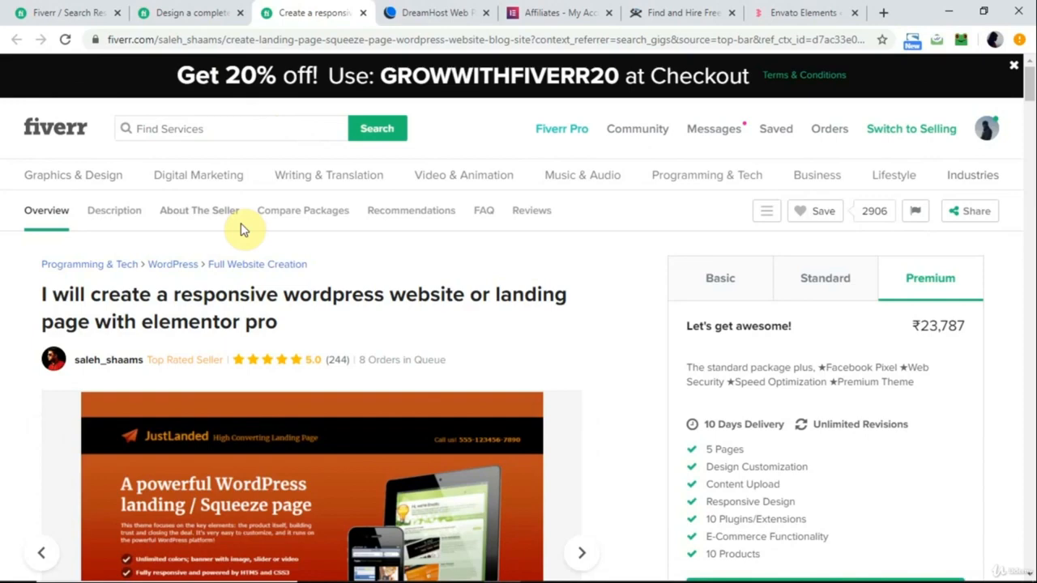
Go to guru.com in the Guru tab and search for freelancers with the skill "wordpress".
left_click(652, 8)
left_click(490, 39)
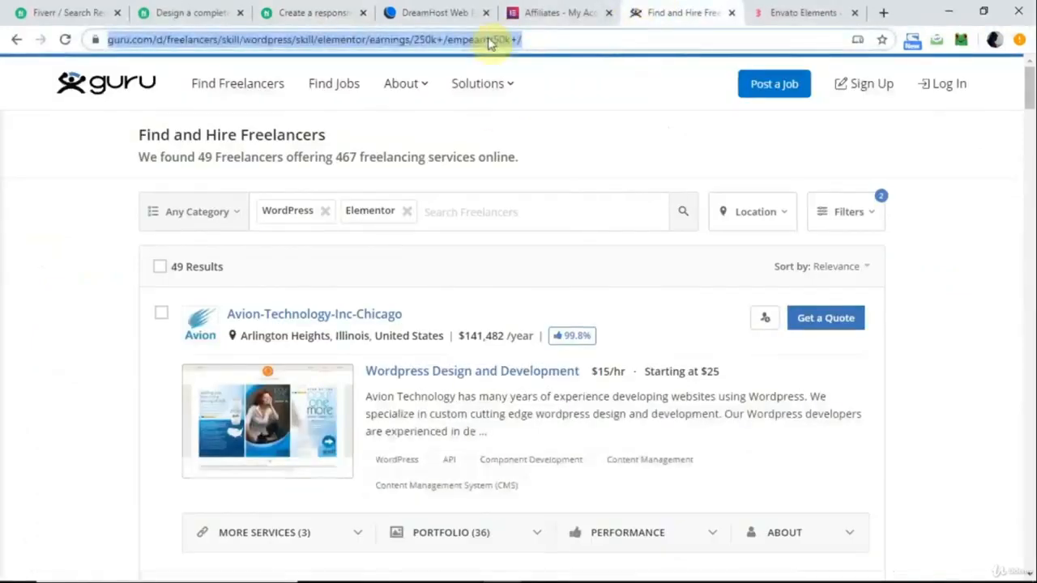
type("guru")
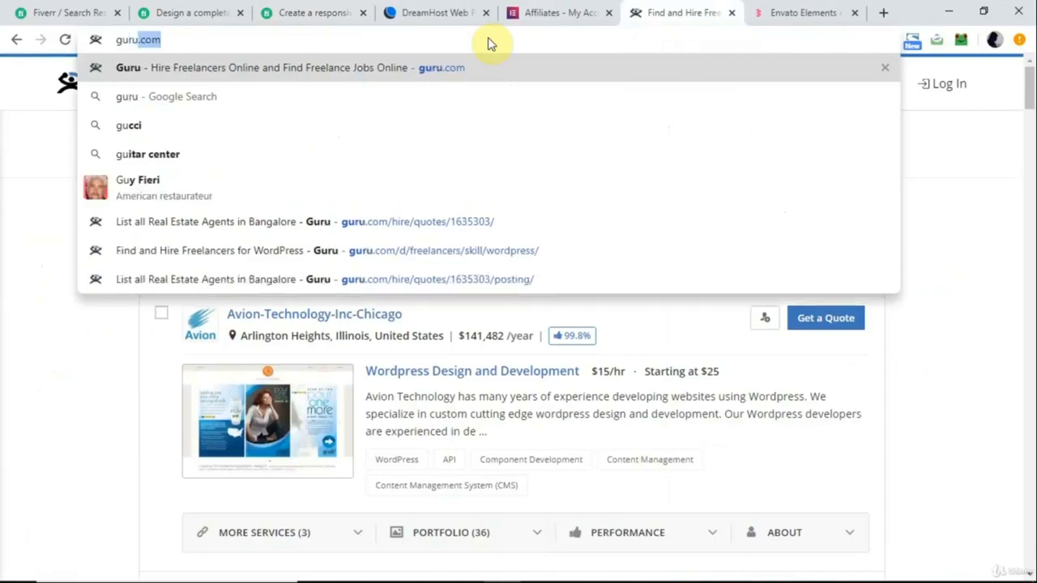
type(".com")
key("Return")
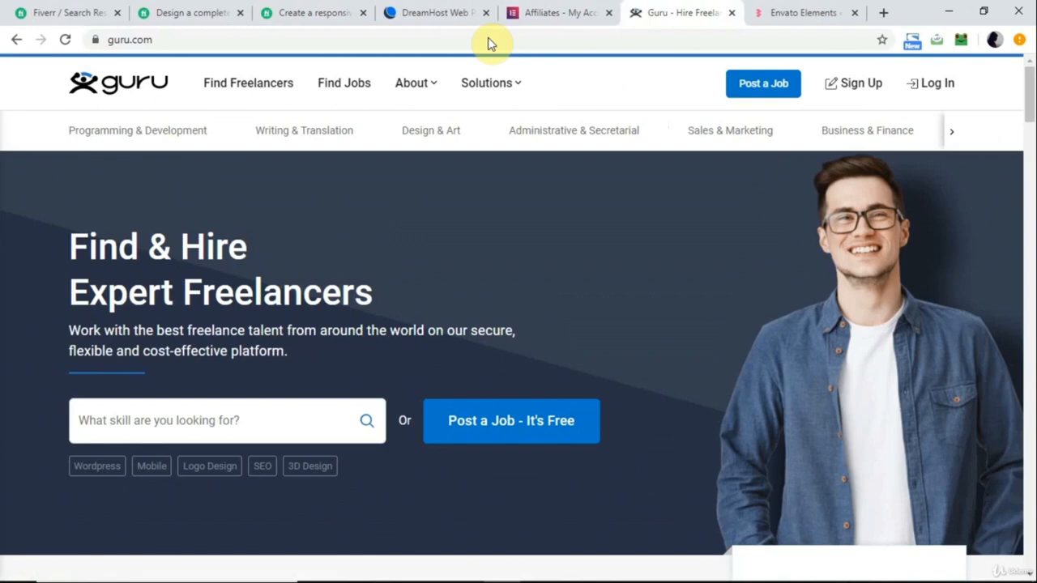
left_click(139, 414)
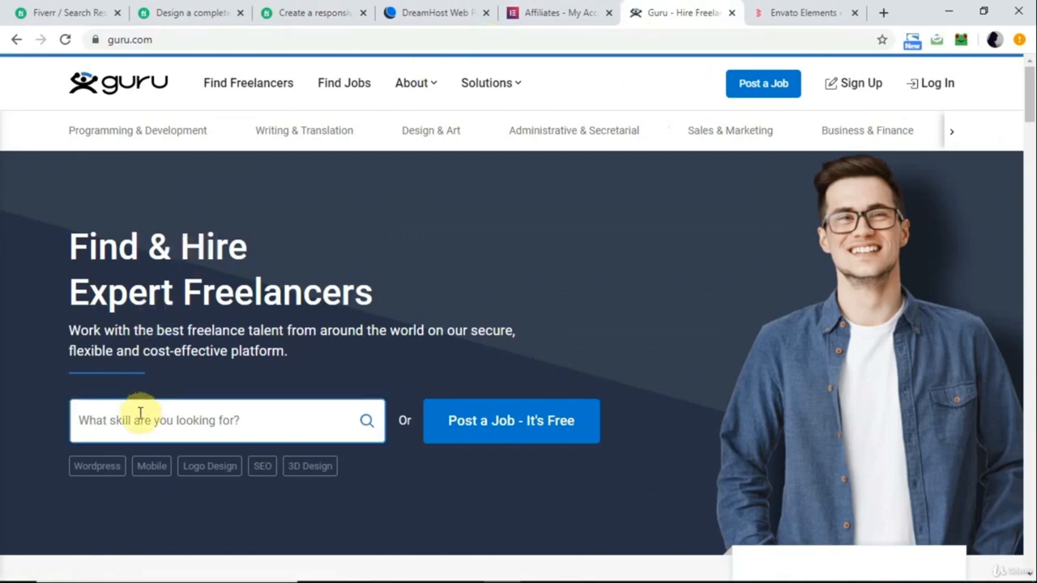
type("wordpress")
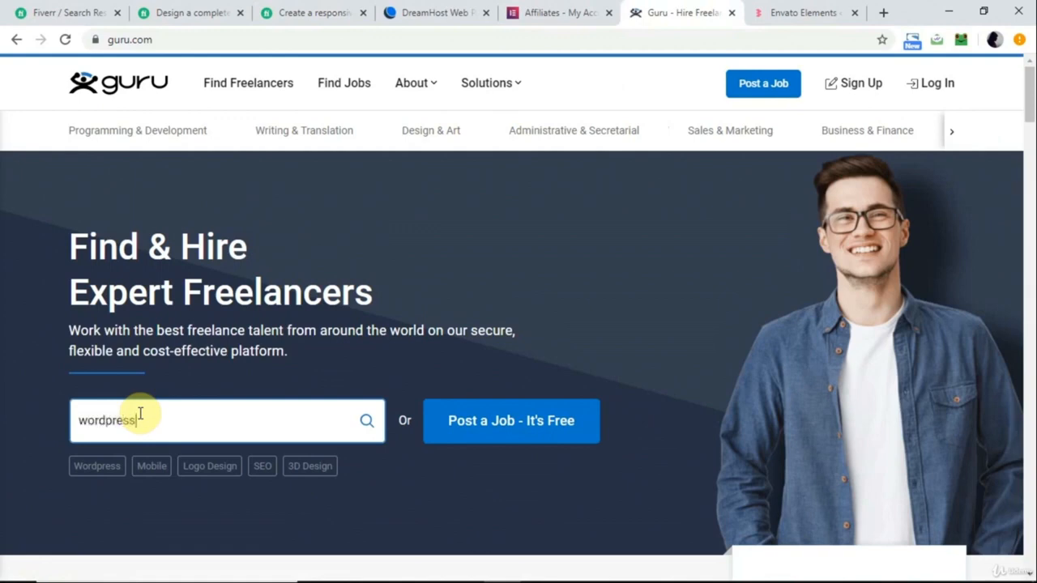
left_click(337, 468)
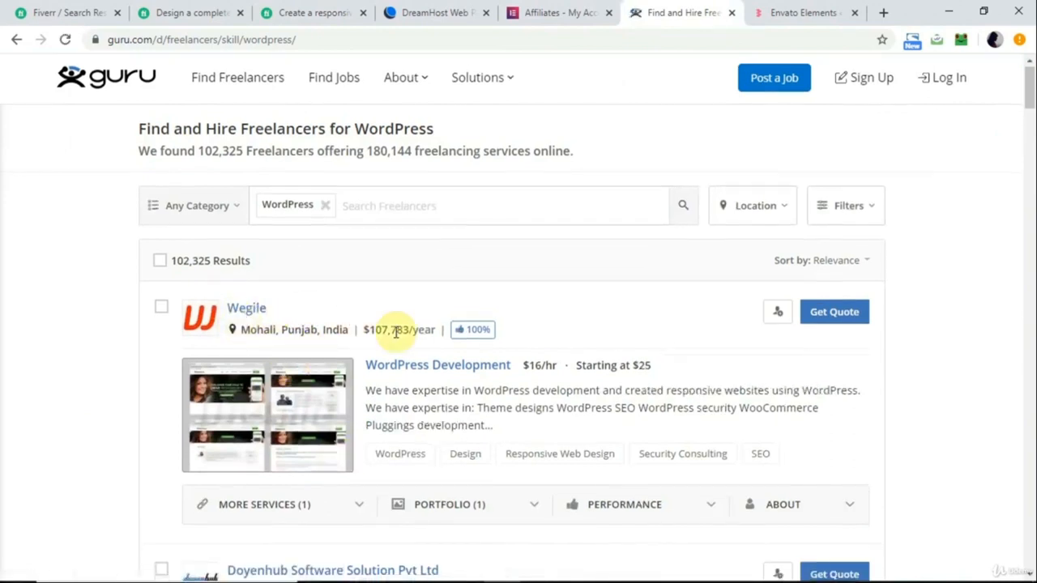
Examine the yearly earnings of the WordPress freelancers listed in the Guru results.
left_click_drag(363, 334, 430, 330)
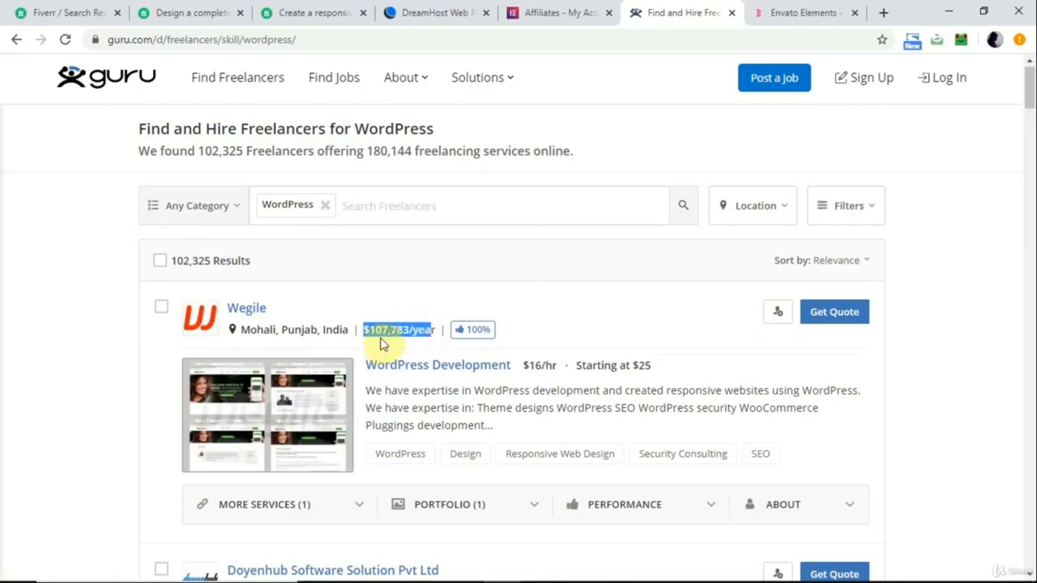
scroll(382, 344, "down", 3)
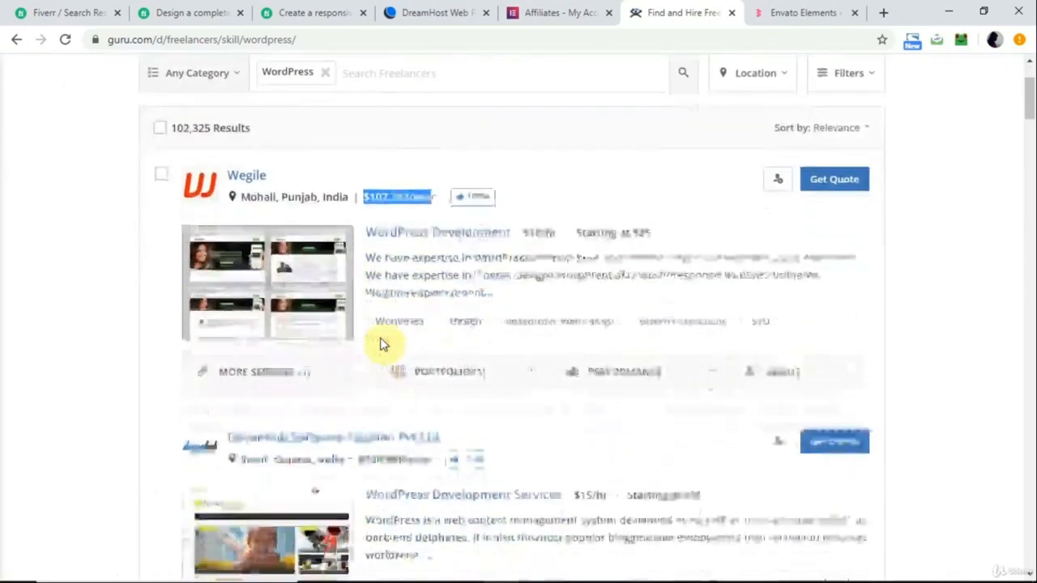
left_click_drag(357, 338, 426, 338)
scroll(421, 339, "down", 3)
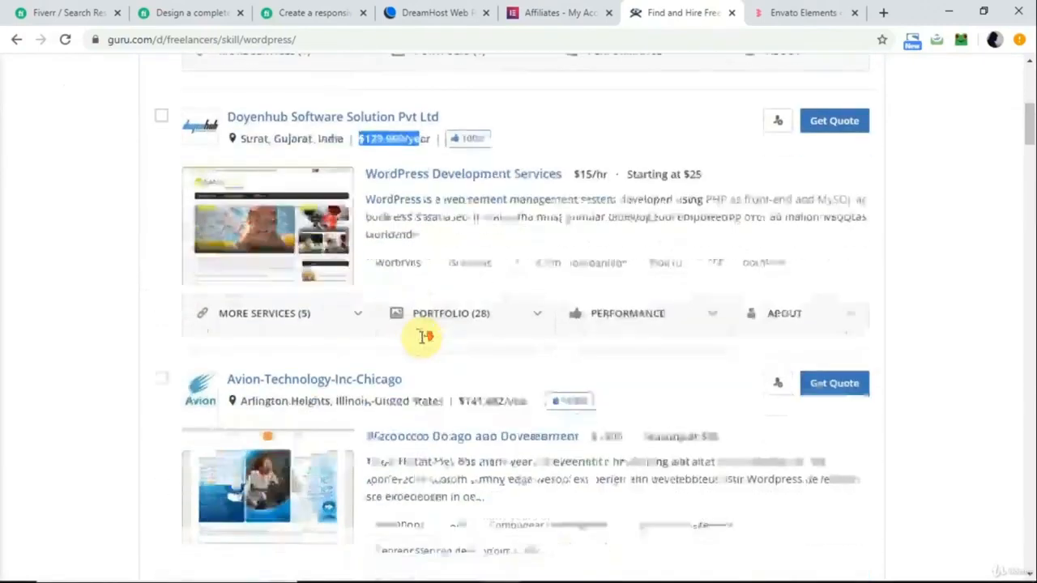
left_click_drag(456, 330, 488, 329)
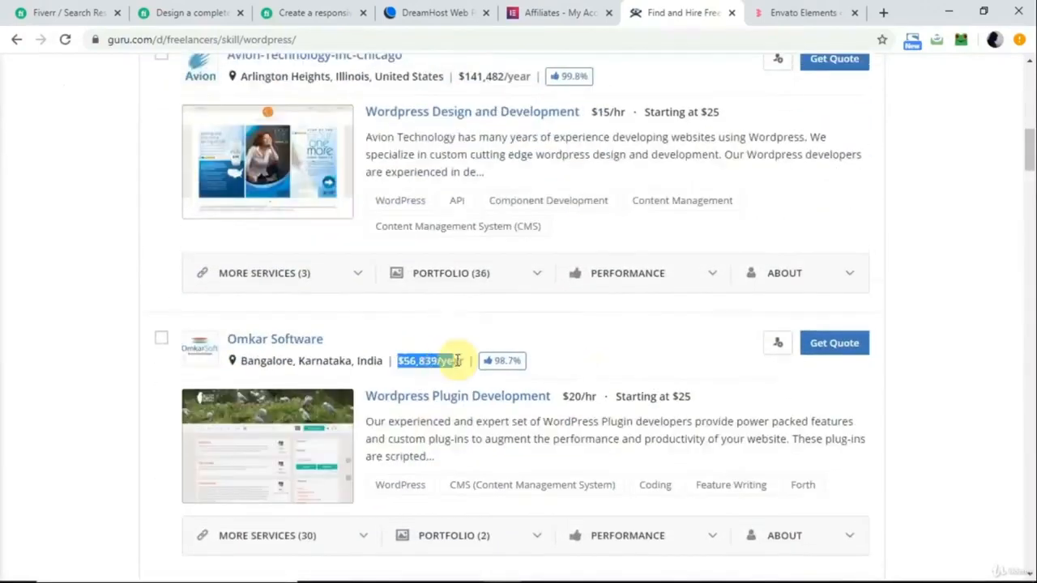
left_click_drag(456, 360, 458, 359)
scroll(458, 362, "down", 4)
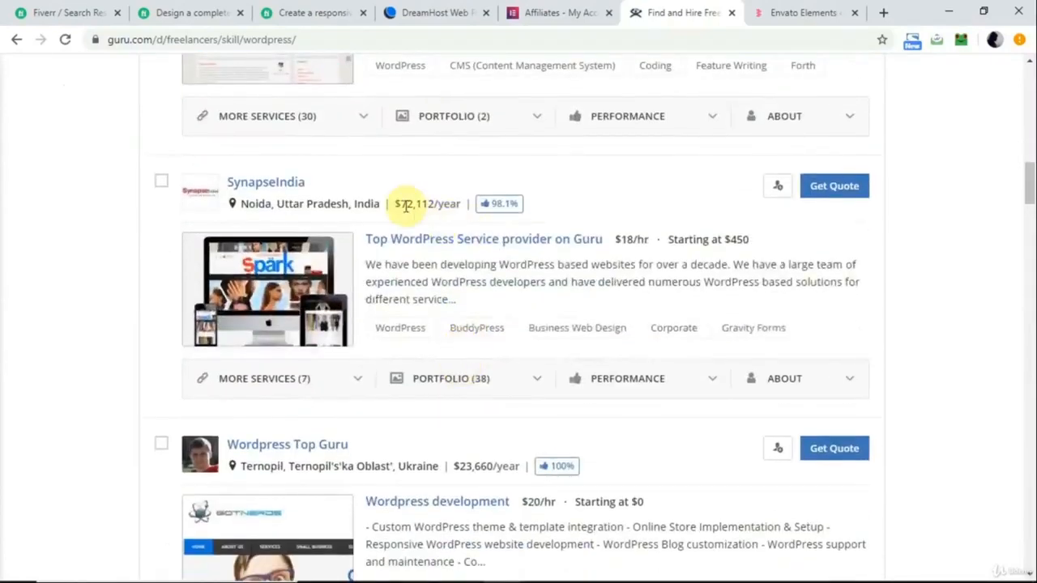
left_click_drag(394, 203, 454, 202)
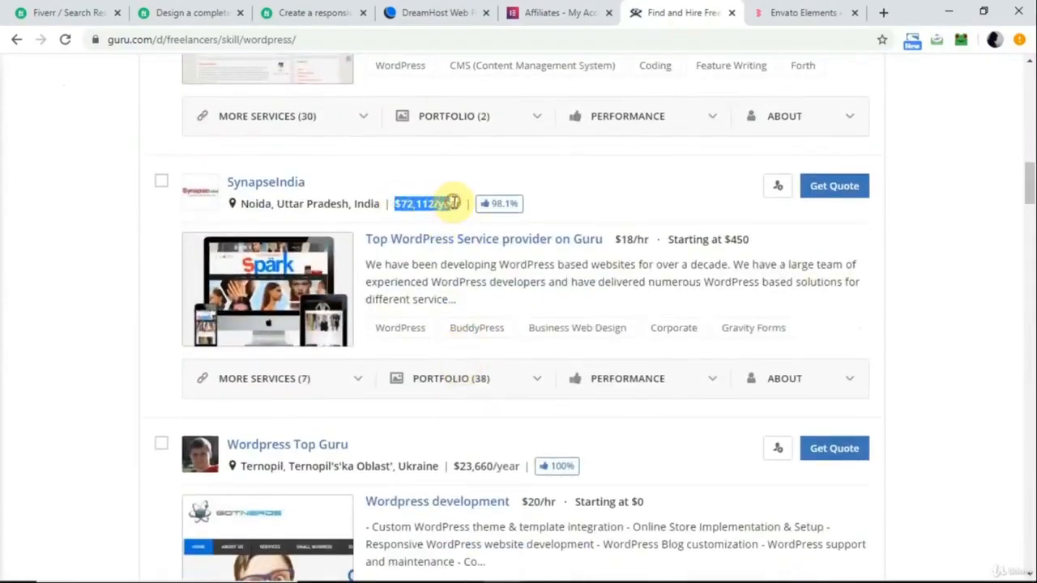
left_click_drag(520, 466, 456, 464)
scroll(462, 451, "down", 4)
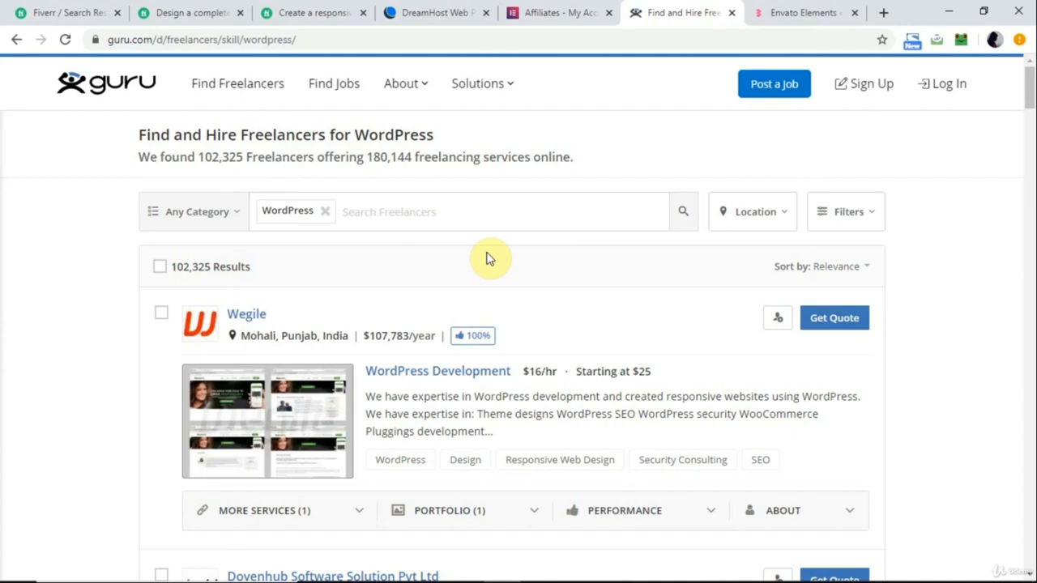
Look up the Refer & Earn option in the DreamHost account menu and the referral URL on Elementor's Affiliates page.
left_click(451, 13)
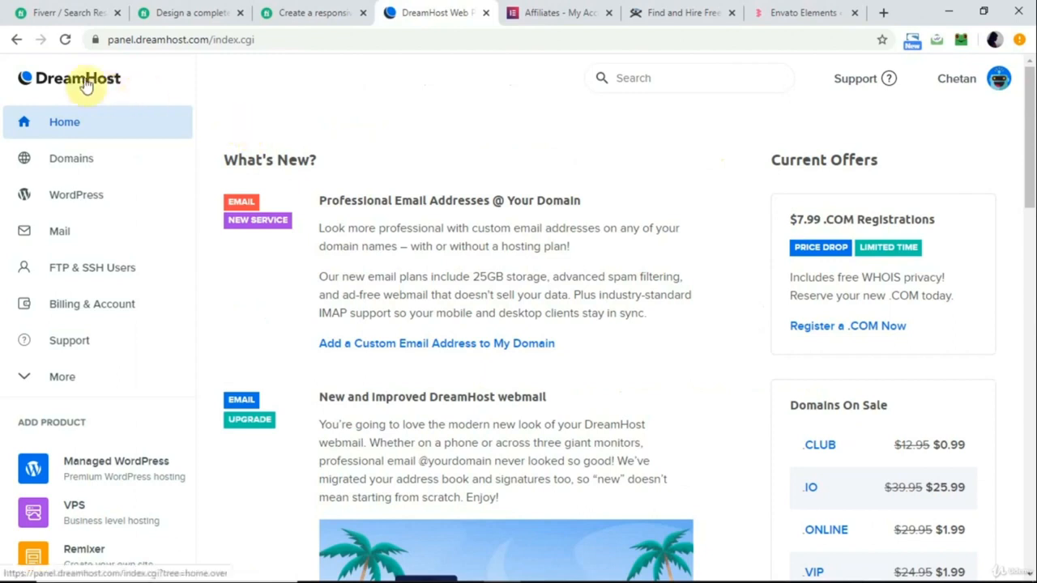
left_click(990, 88)
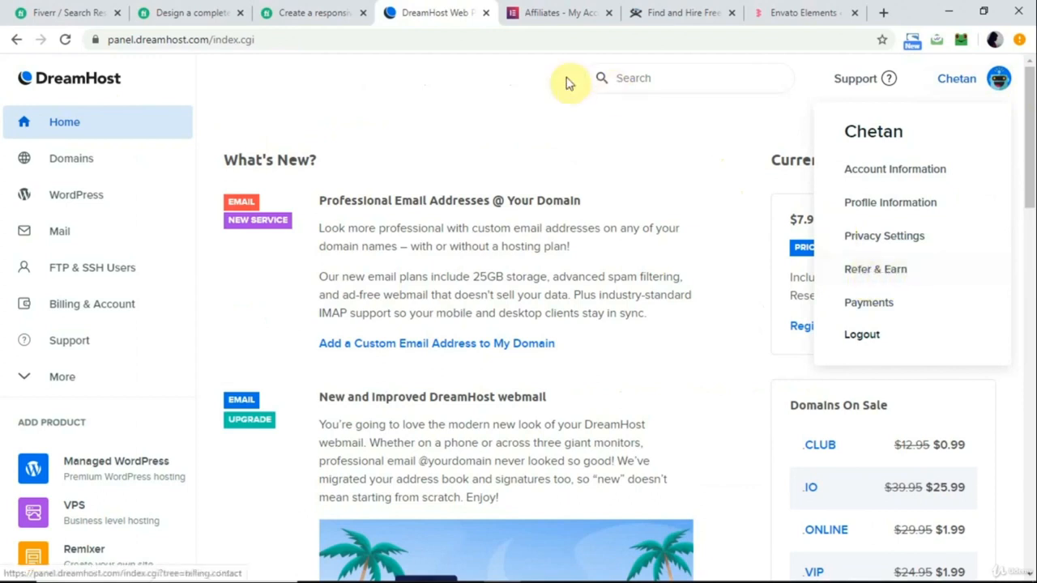
left_click(545, 17)
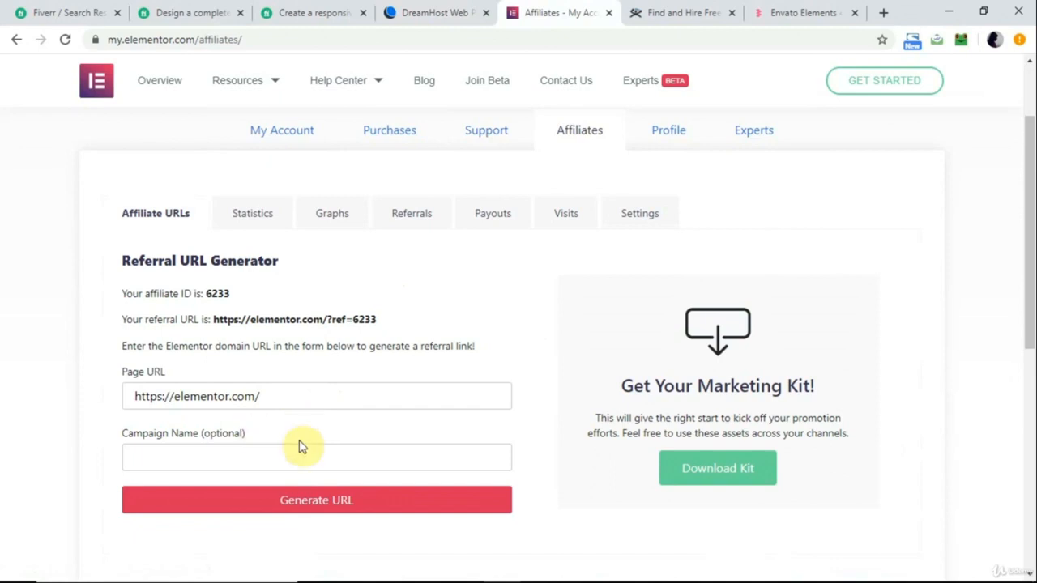
triple_click(362, 319)
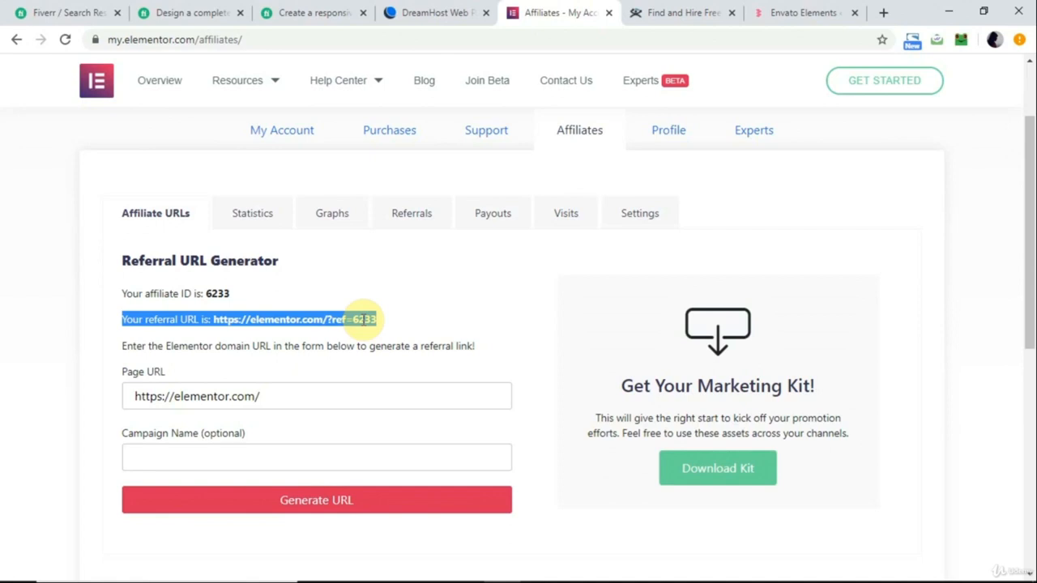
left_click(544, 319)
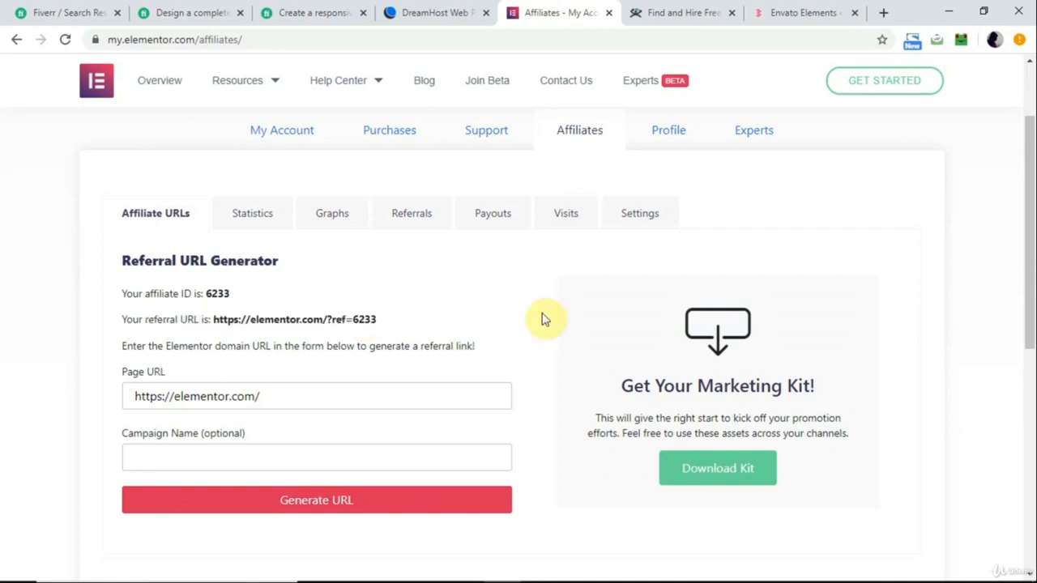